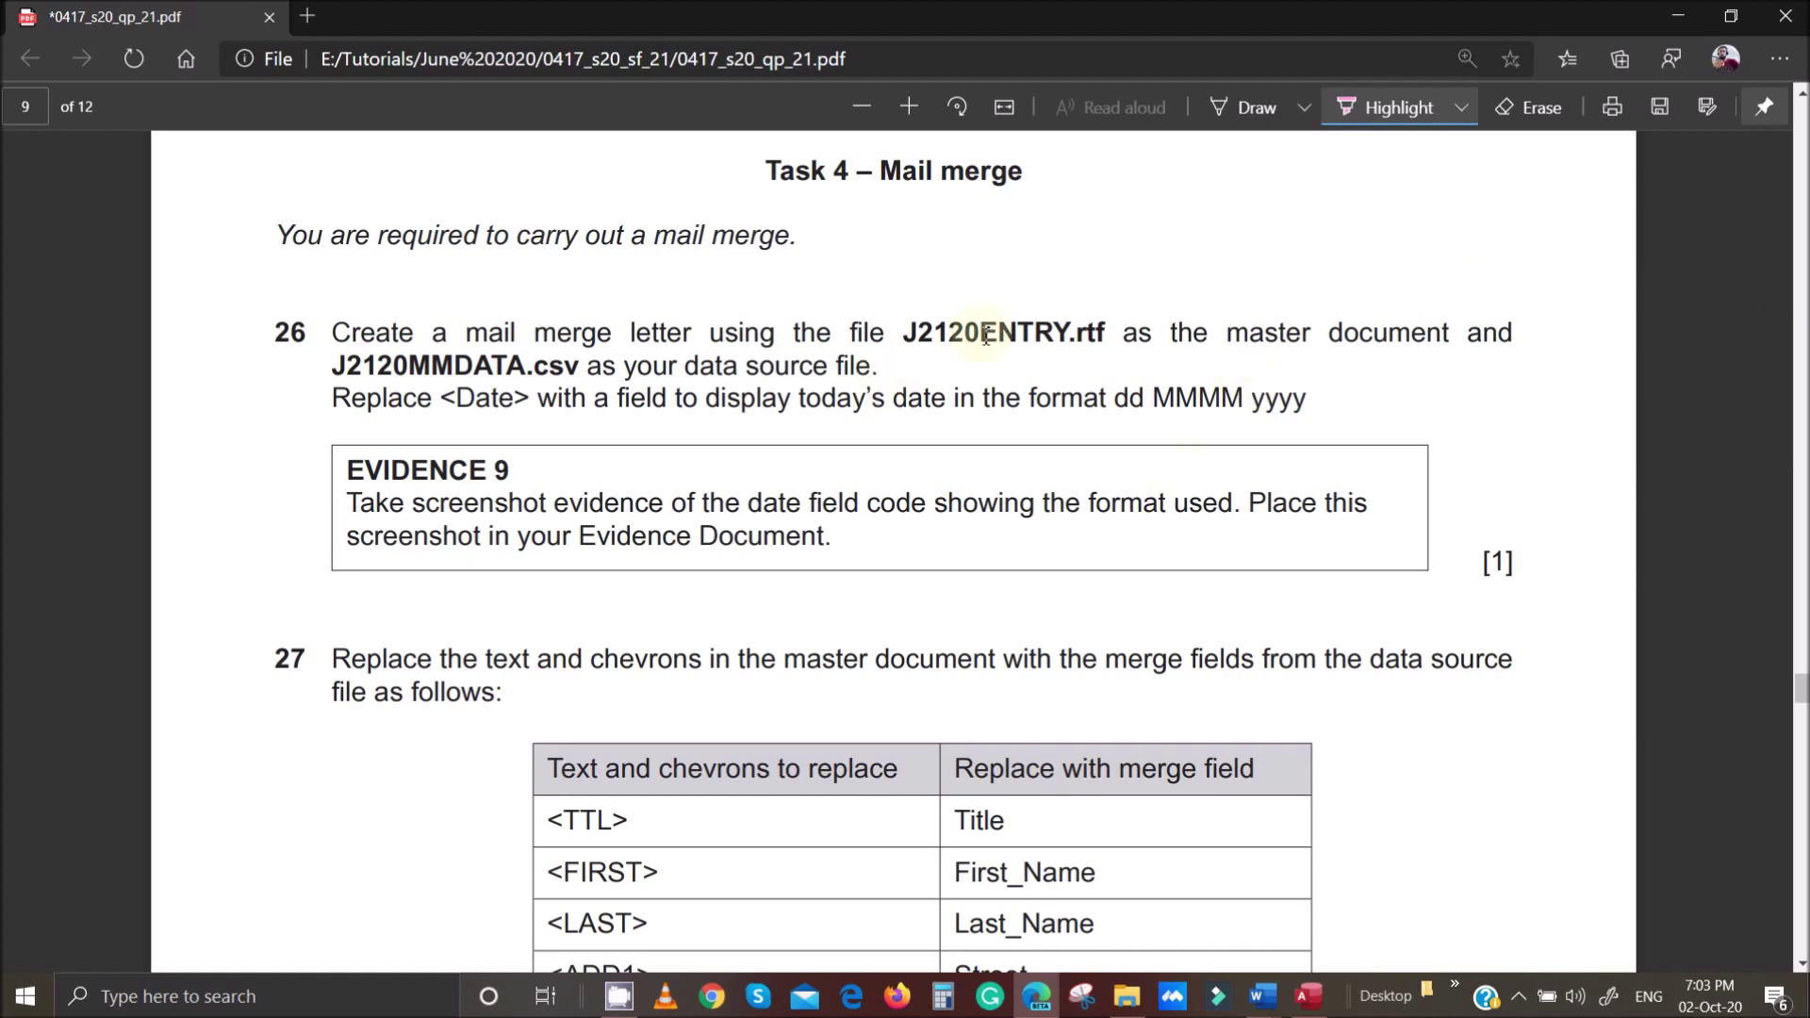
Open the J2120ENTRY master letter from the SFiles folder in Word
click(1126, 996)
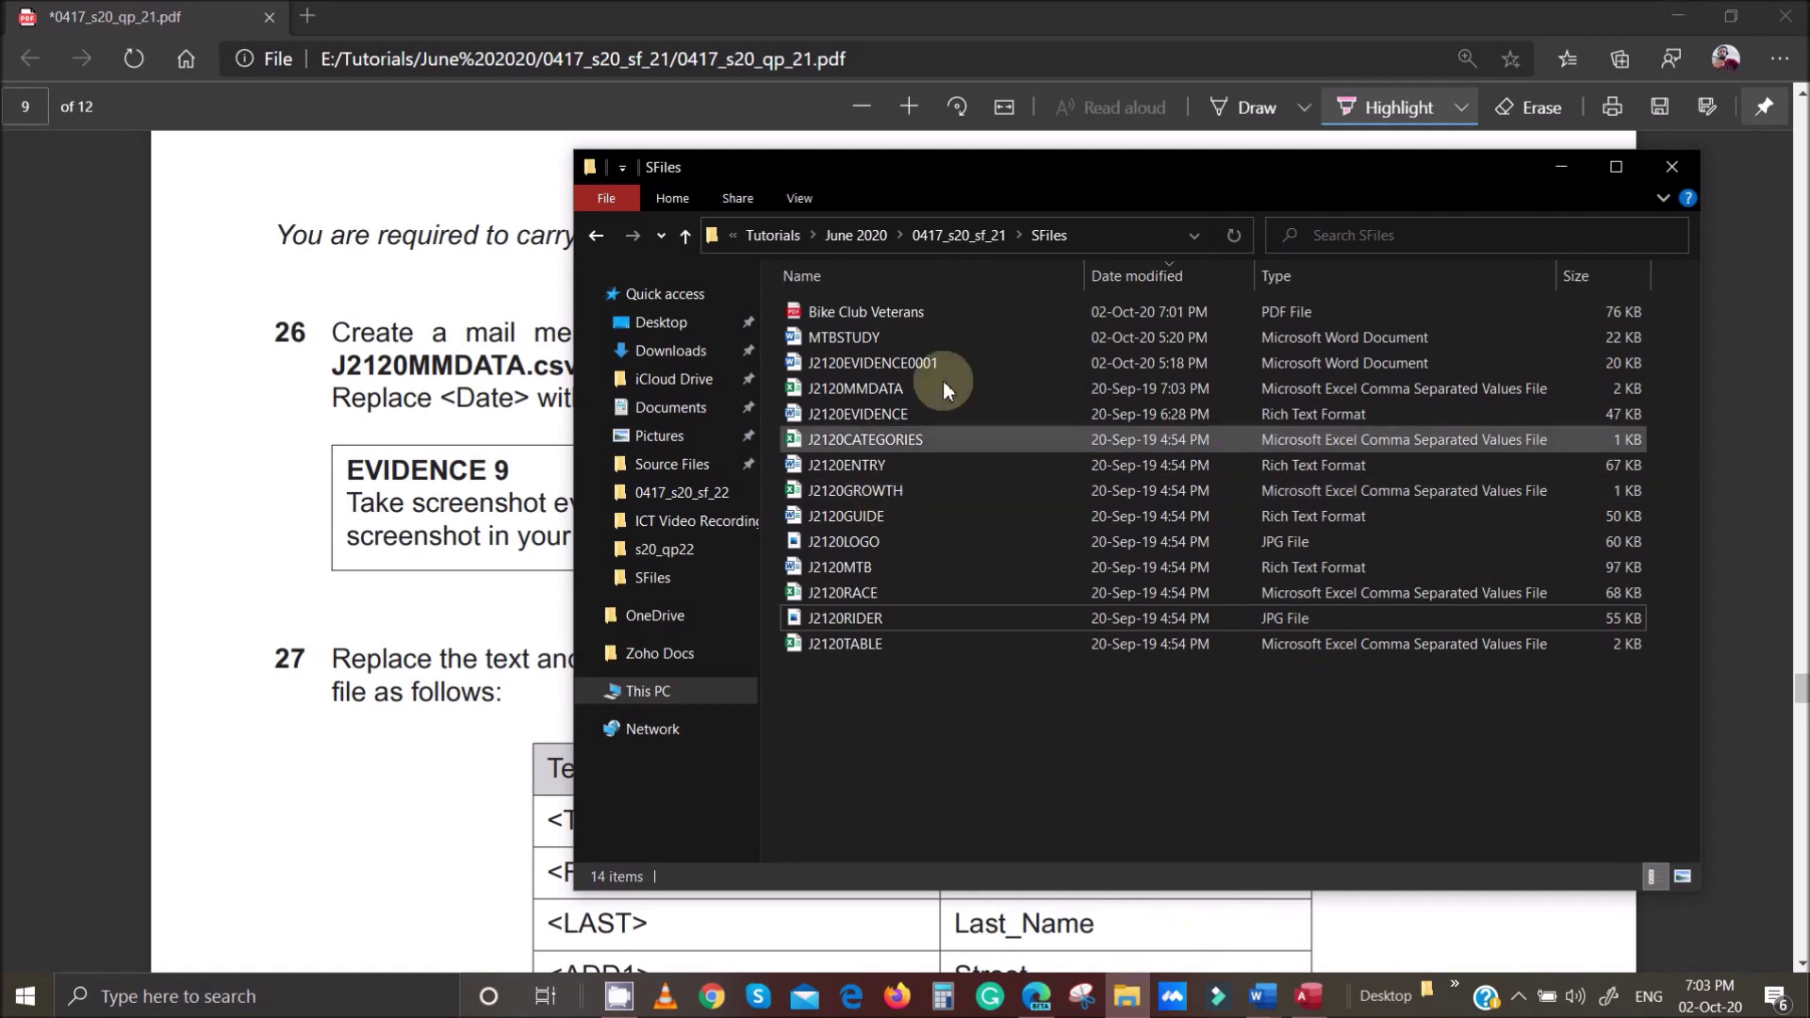
drag(952, 174, 952, 325)
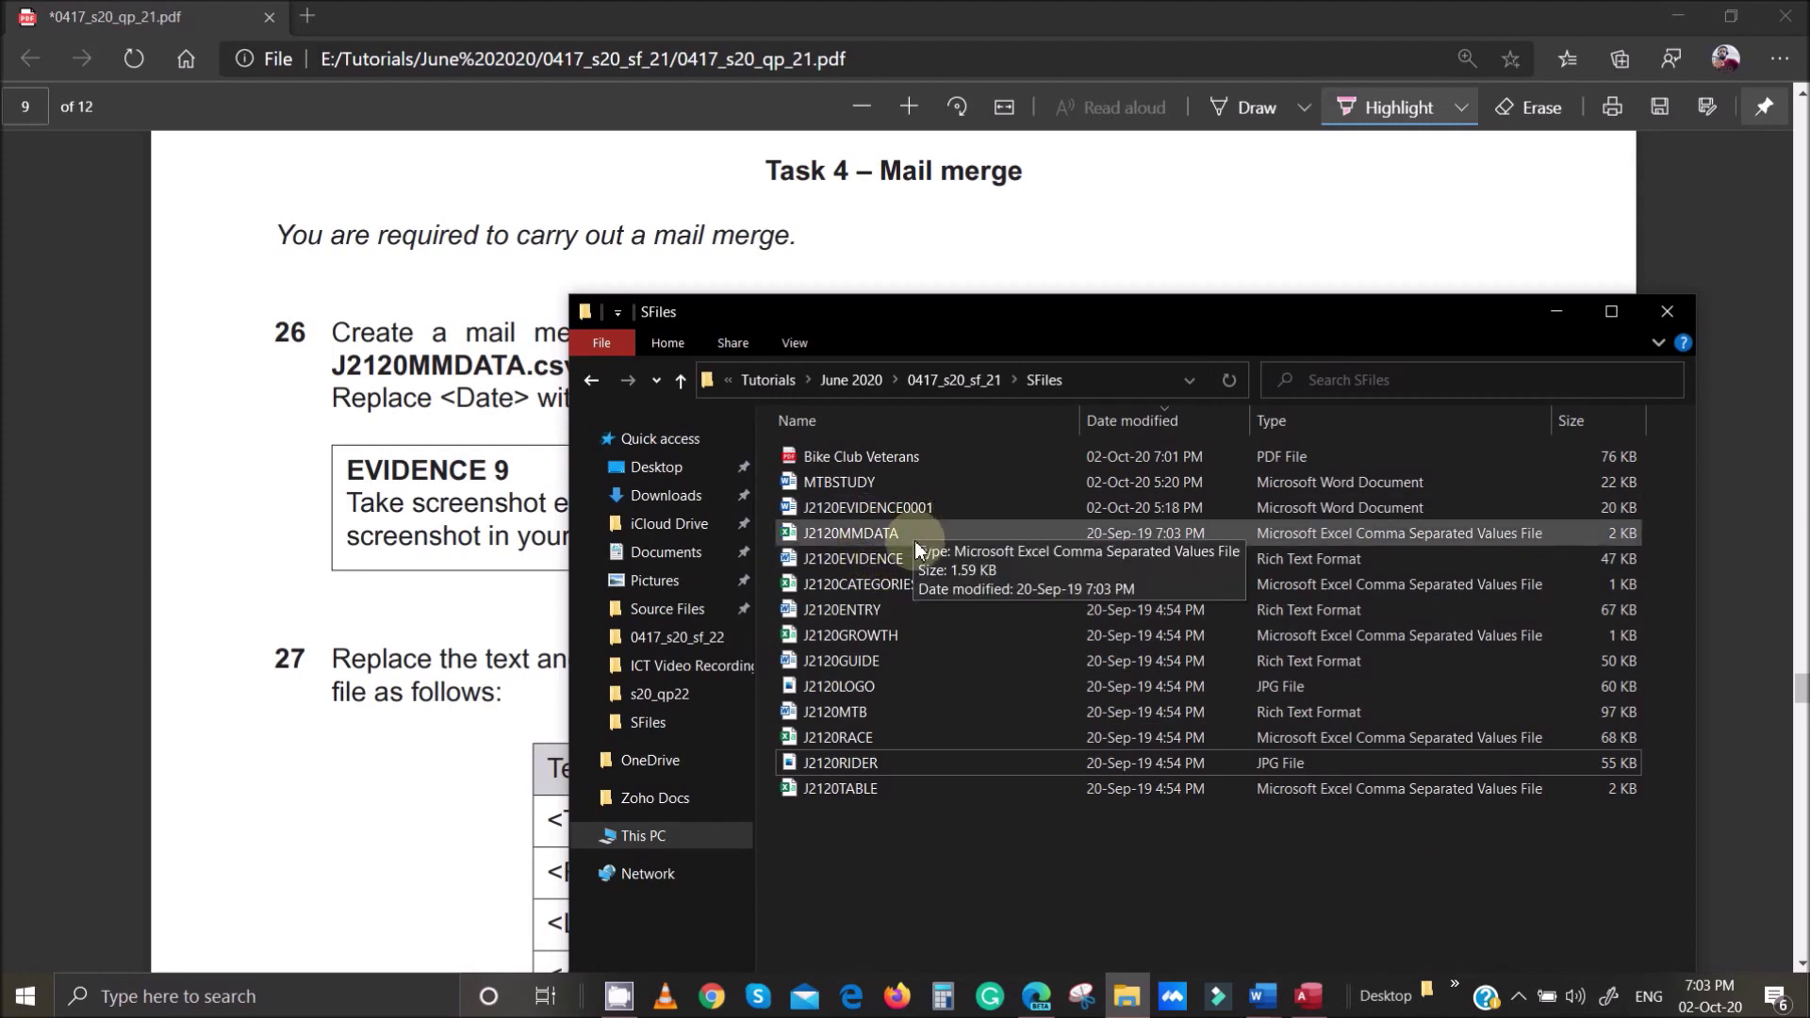
click(887, 609)
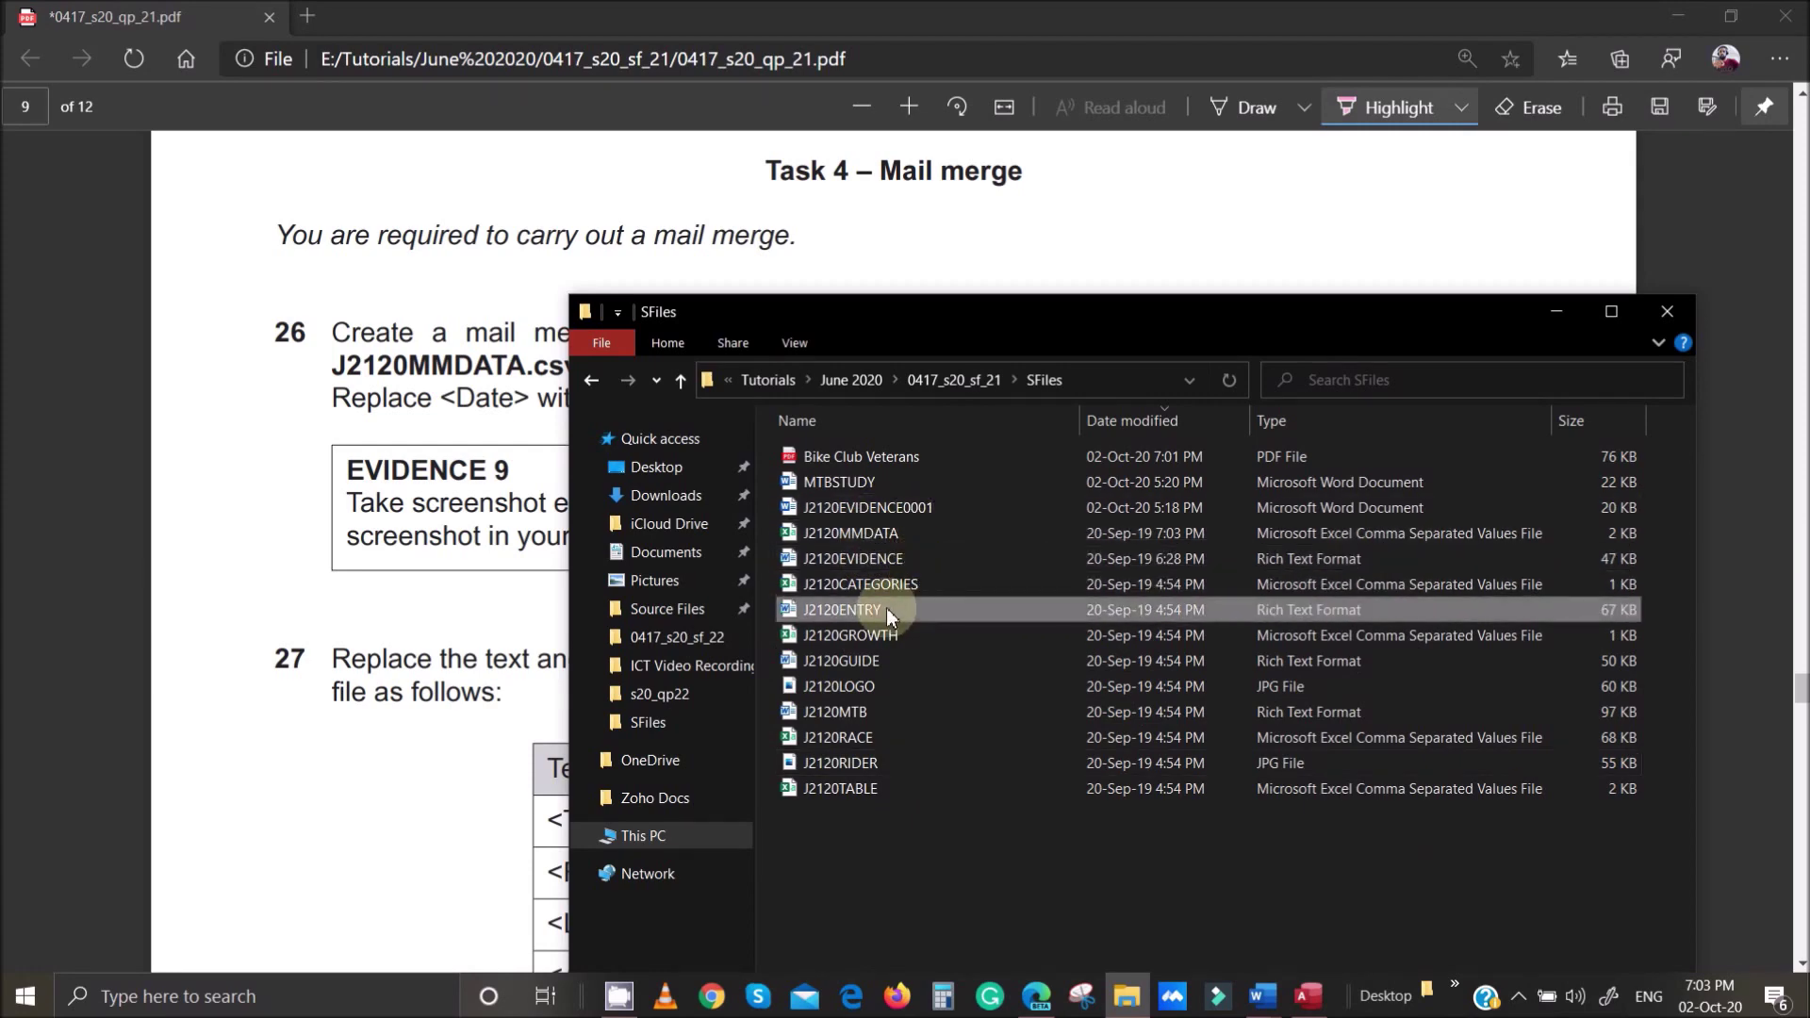
double_click(887, 609)
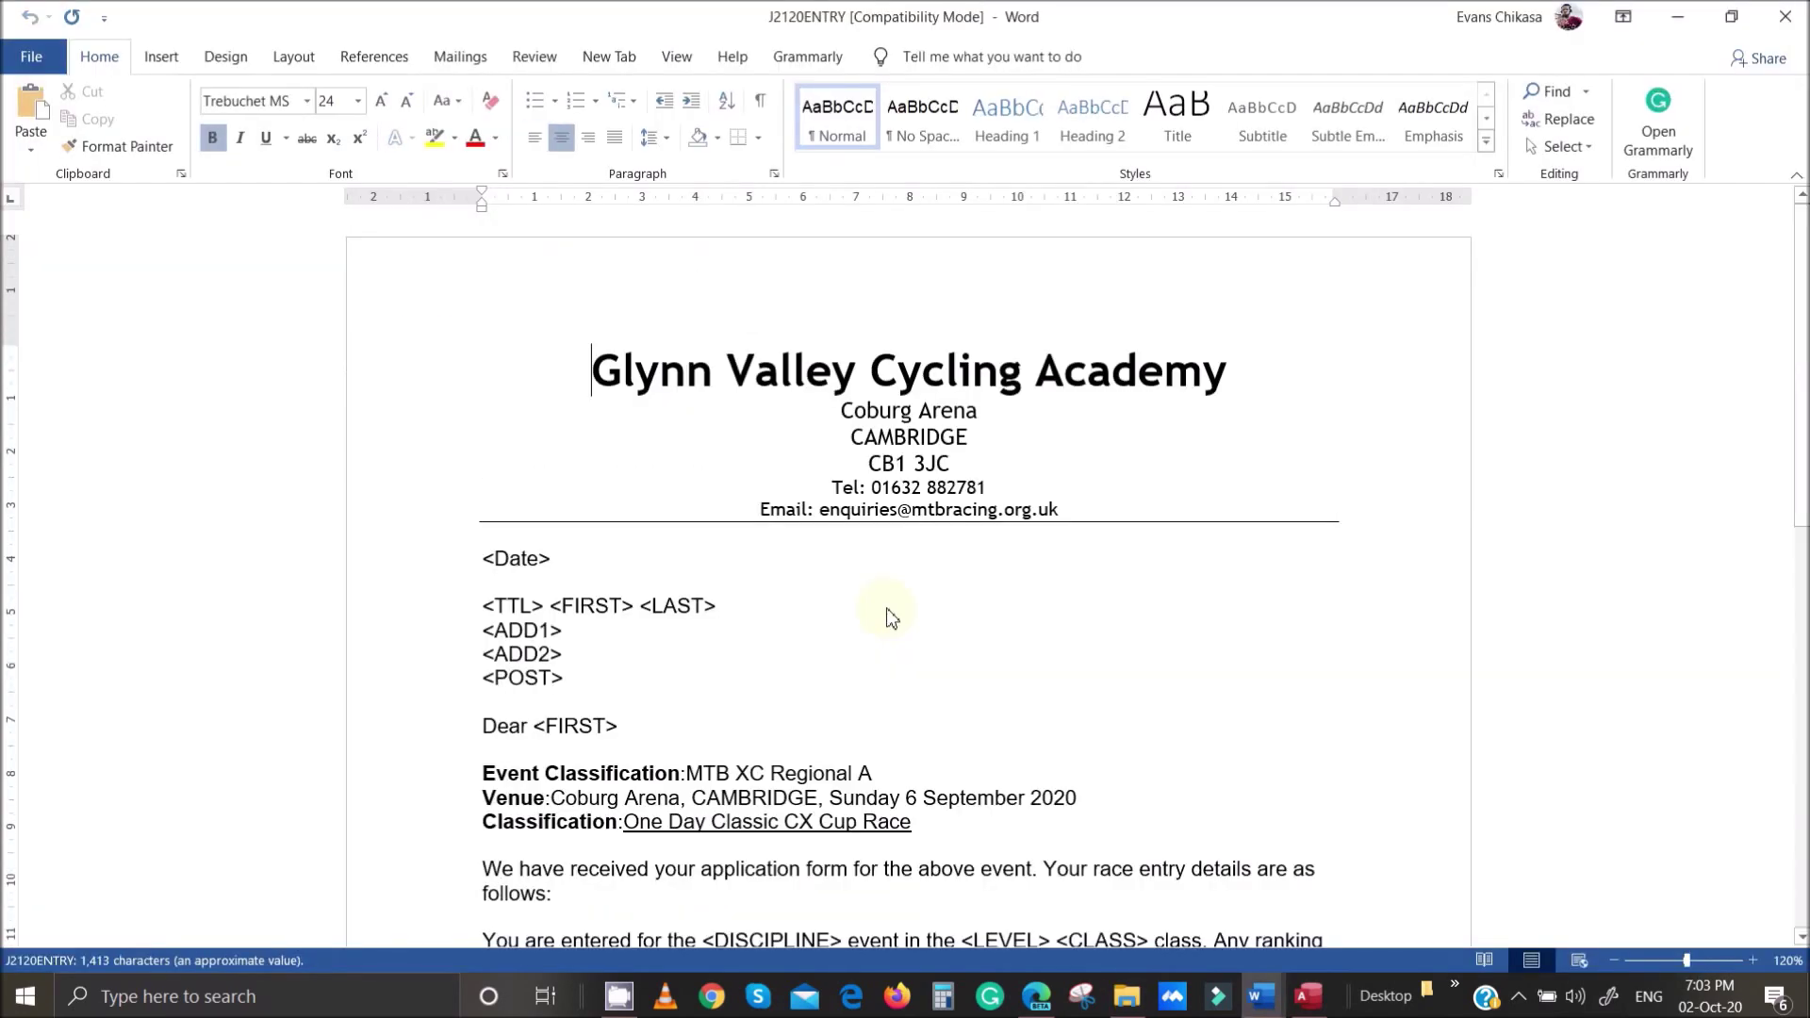
Attach J2120MMDATA from the SFiles folder as the letter's existing mail merge recipient list
click(459, 57)
click(245, 149)
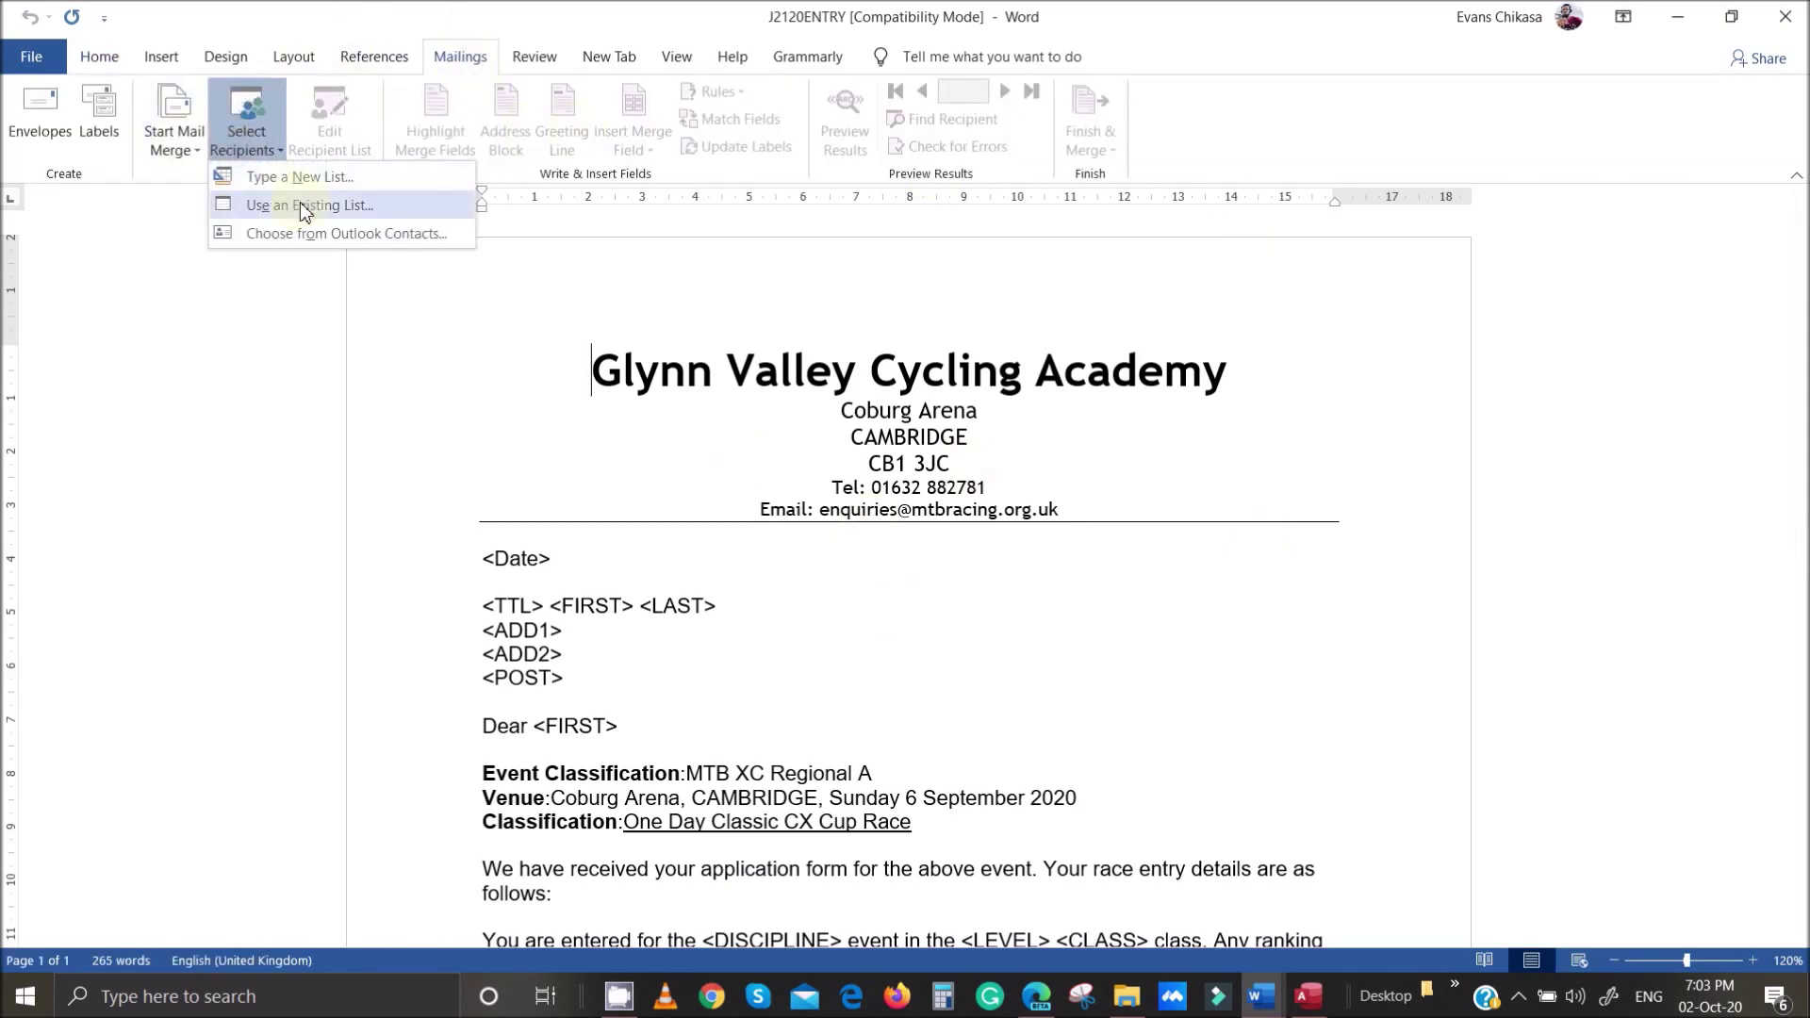
click(294, 215)
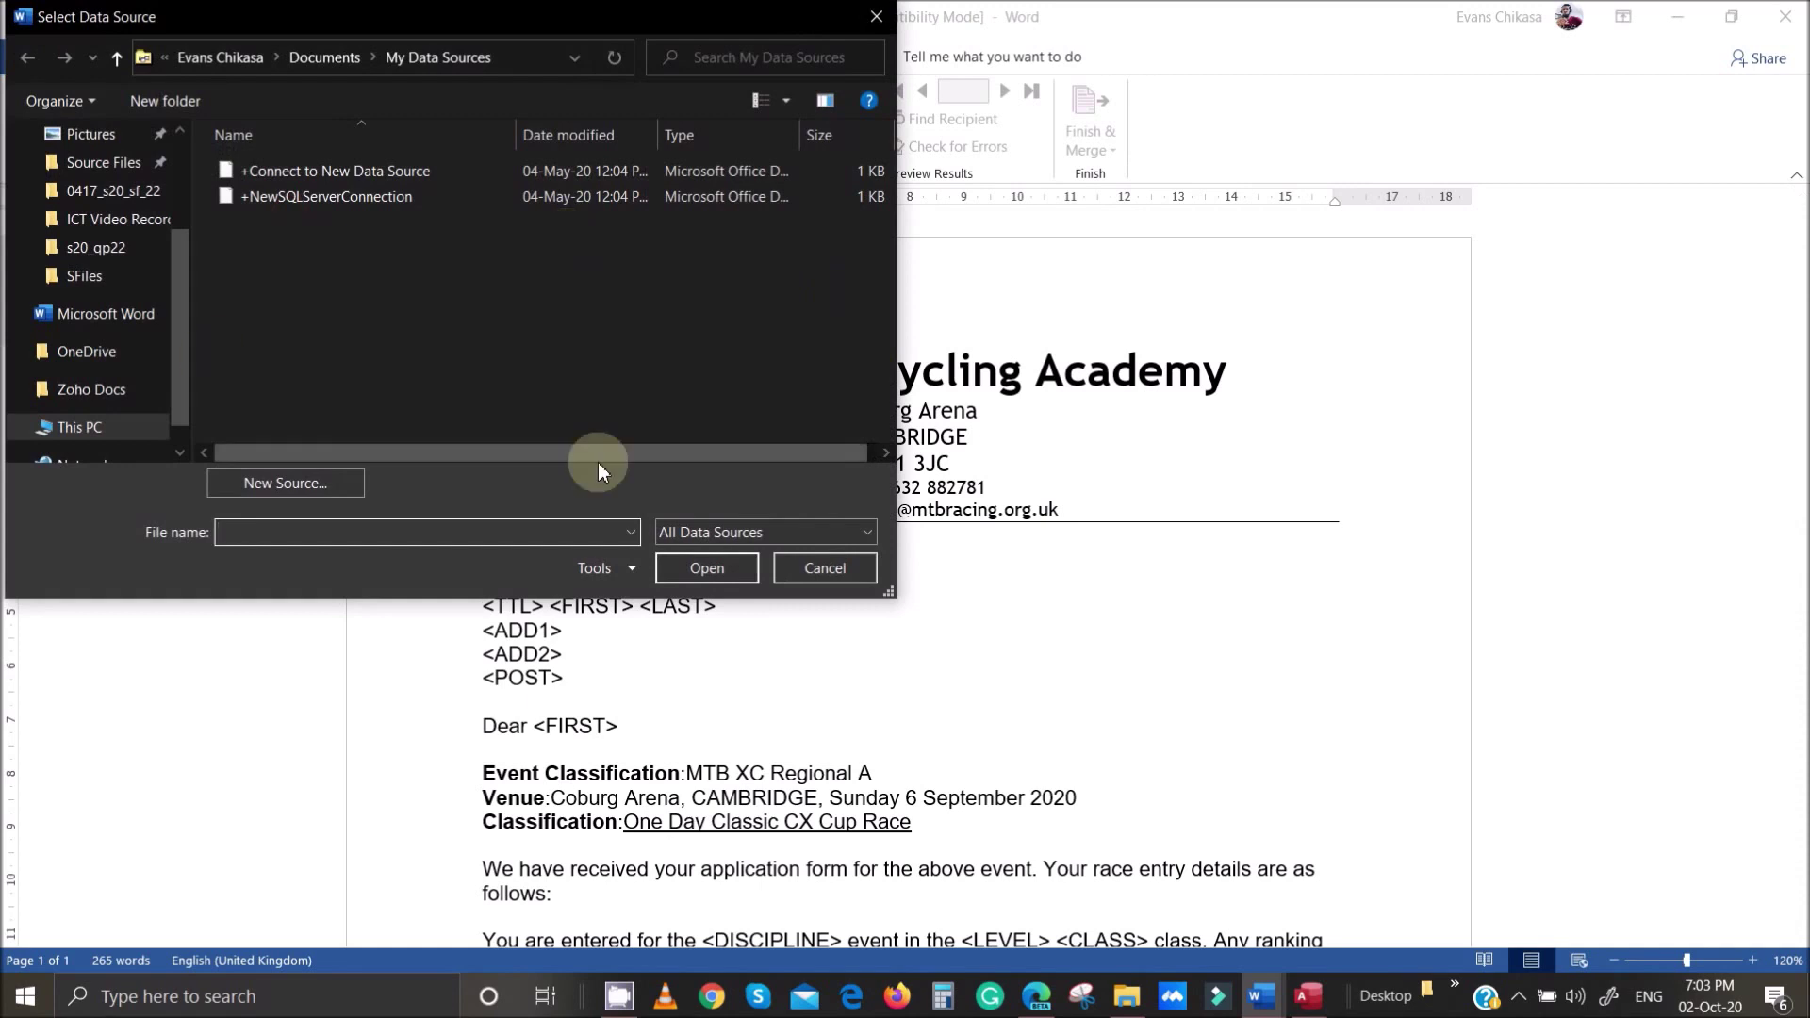
click(90, 276)
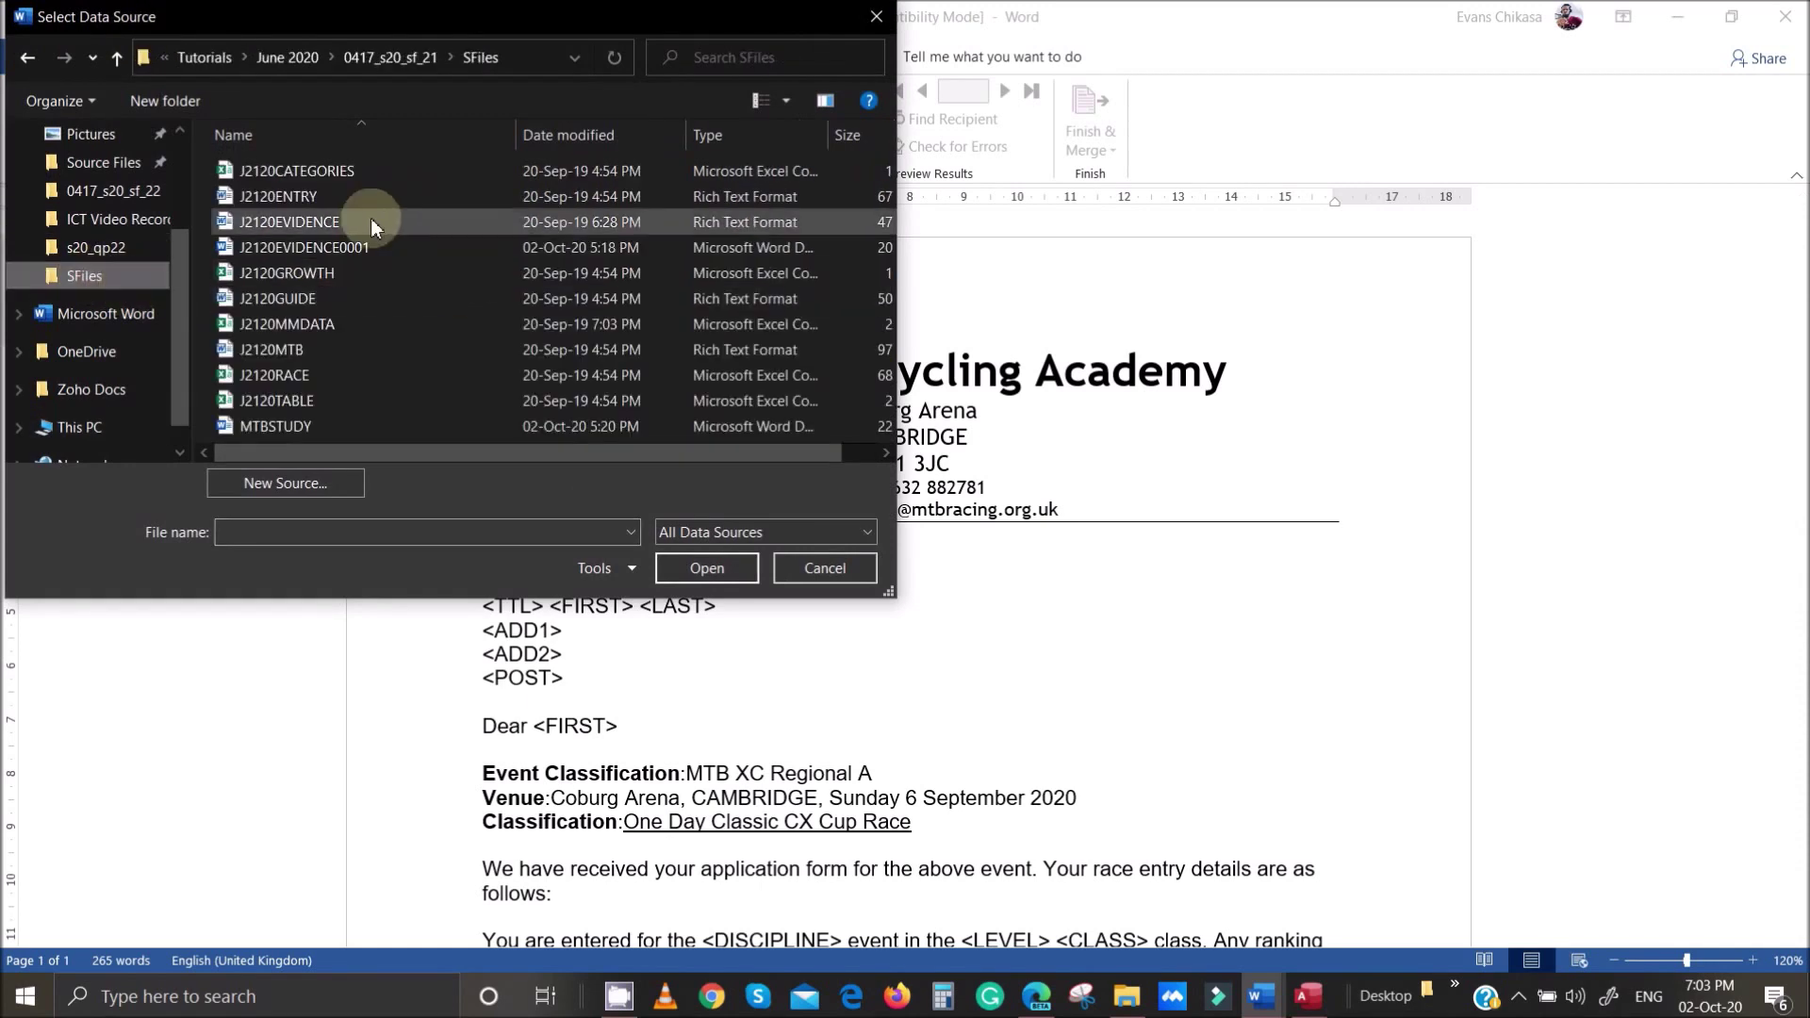
click(1032, 1006)
click(1263, 996)
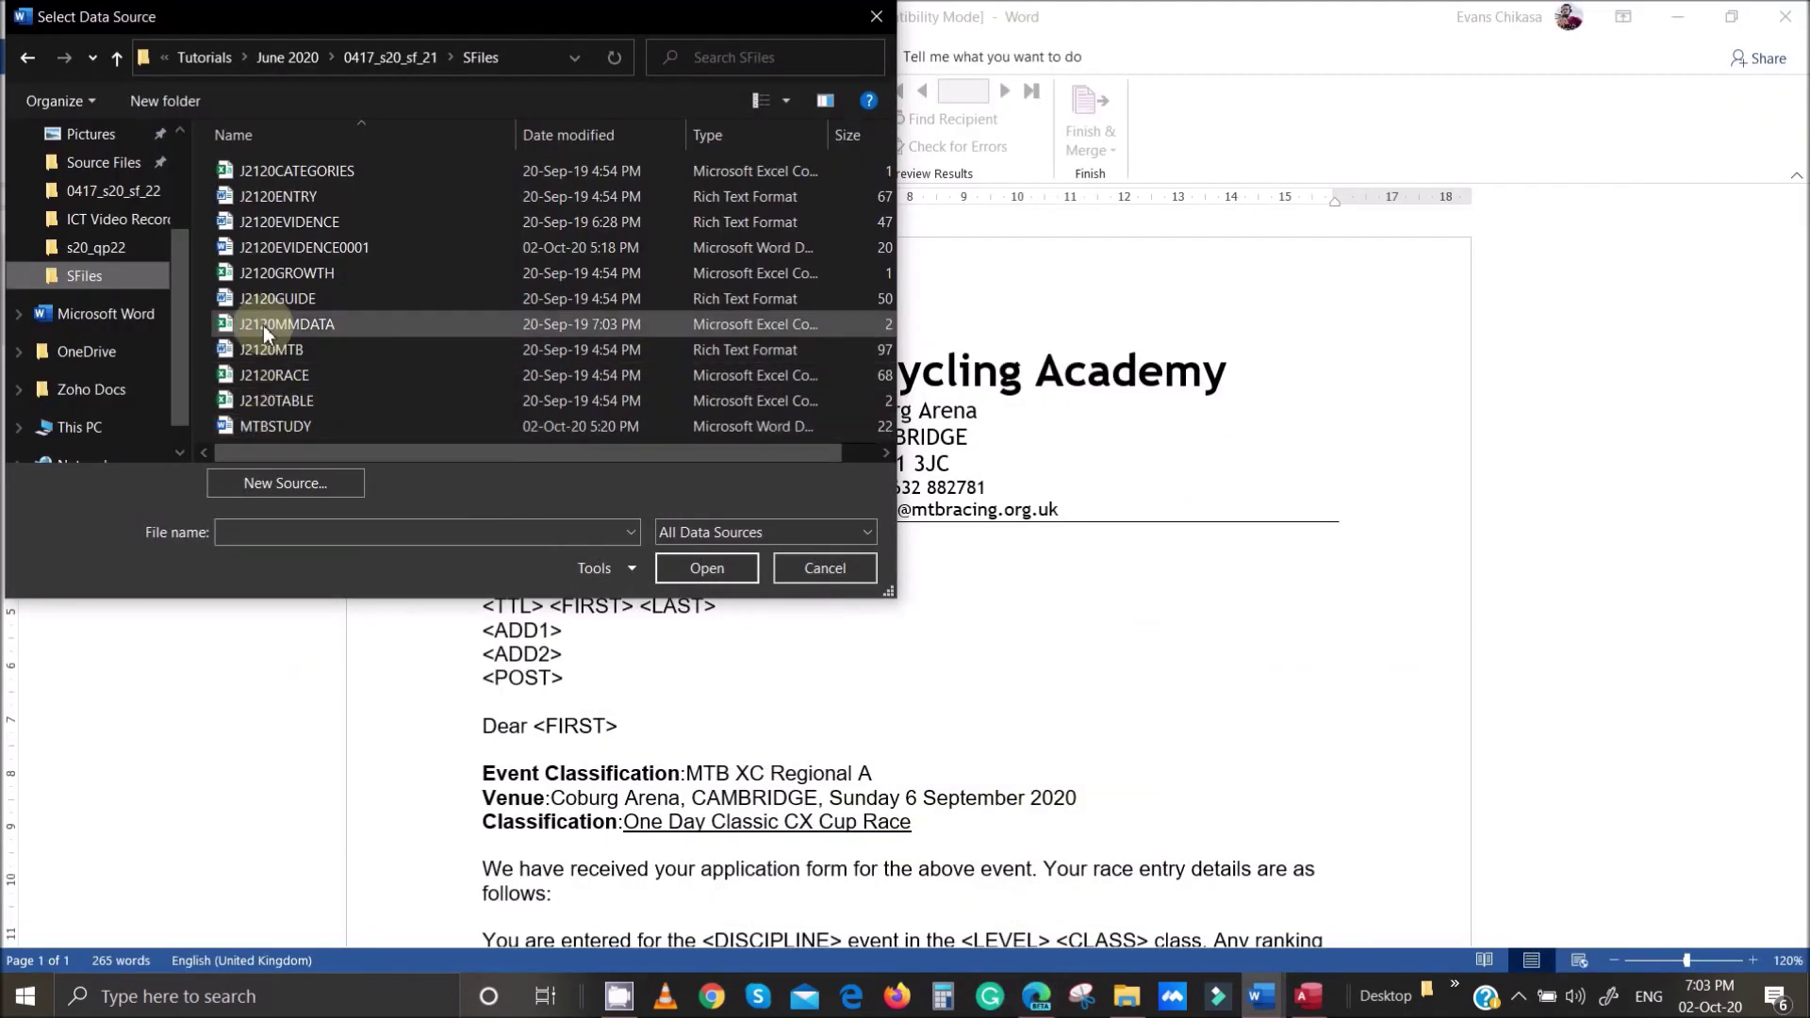
click(266, 325)
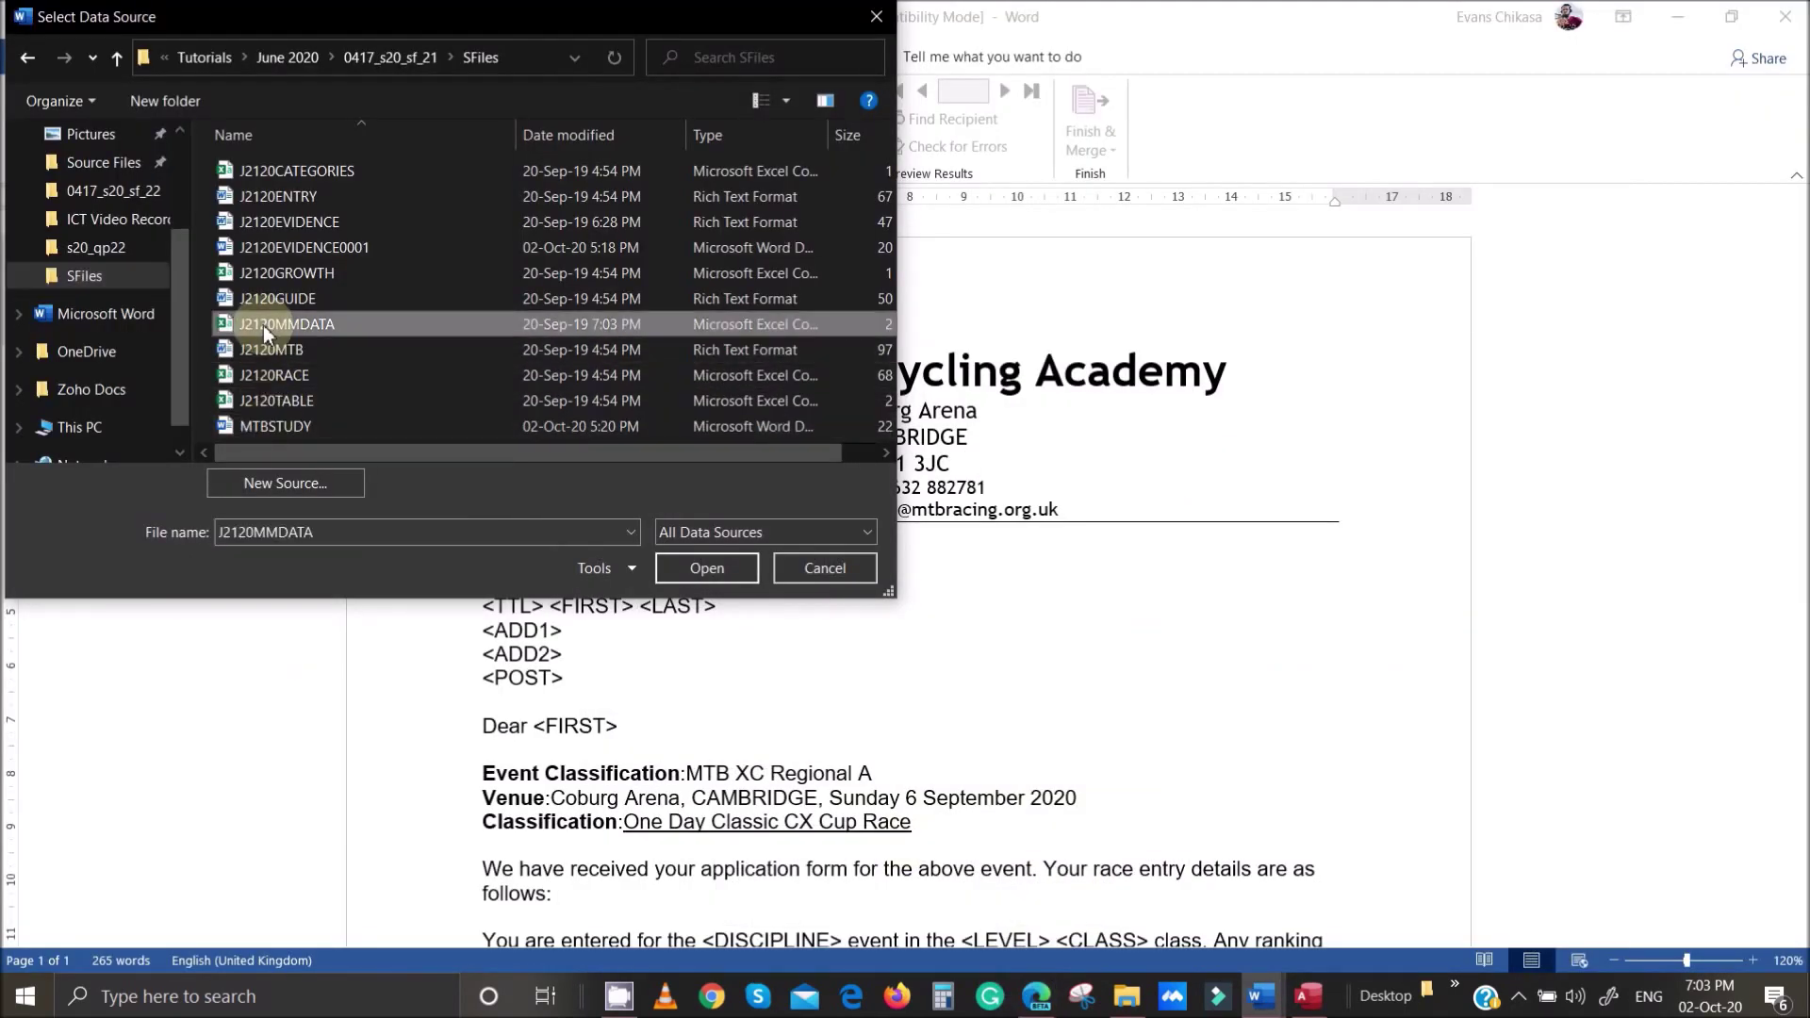
click(698, 570)
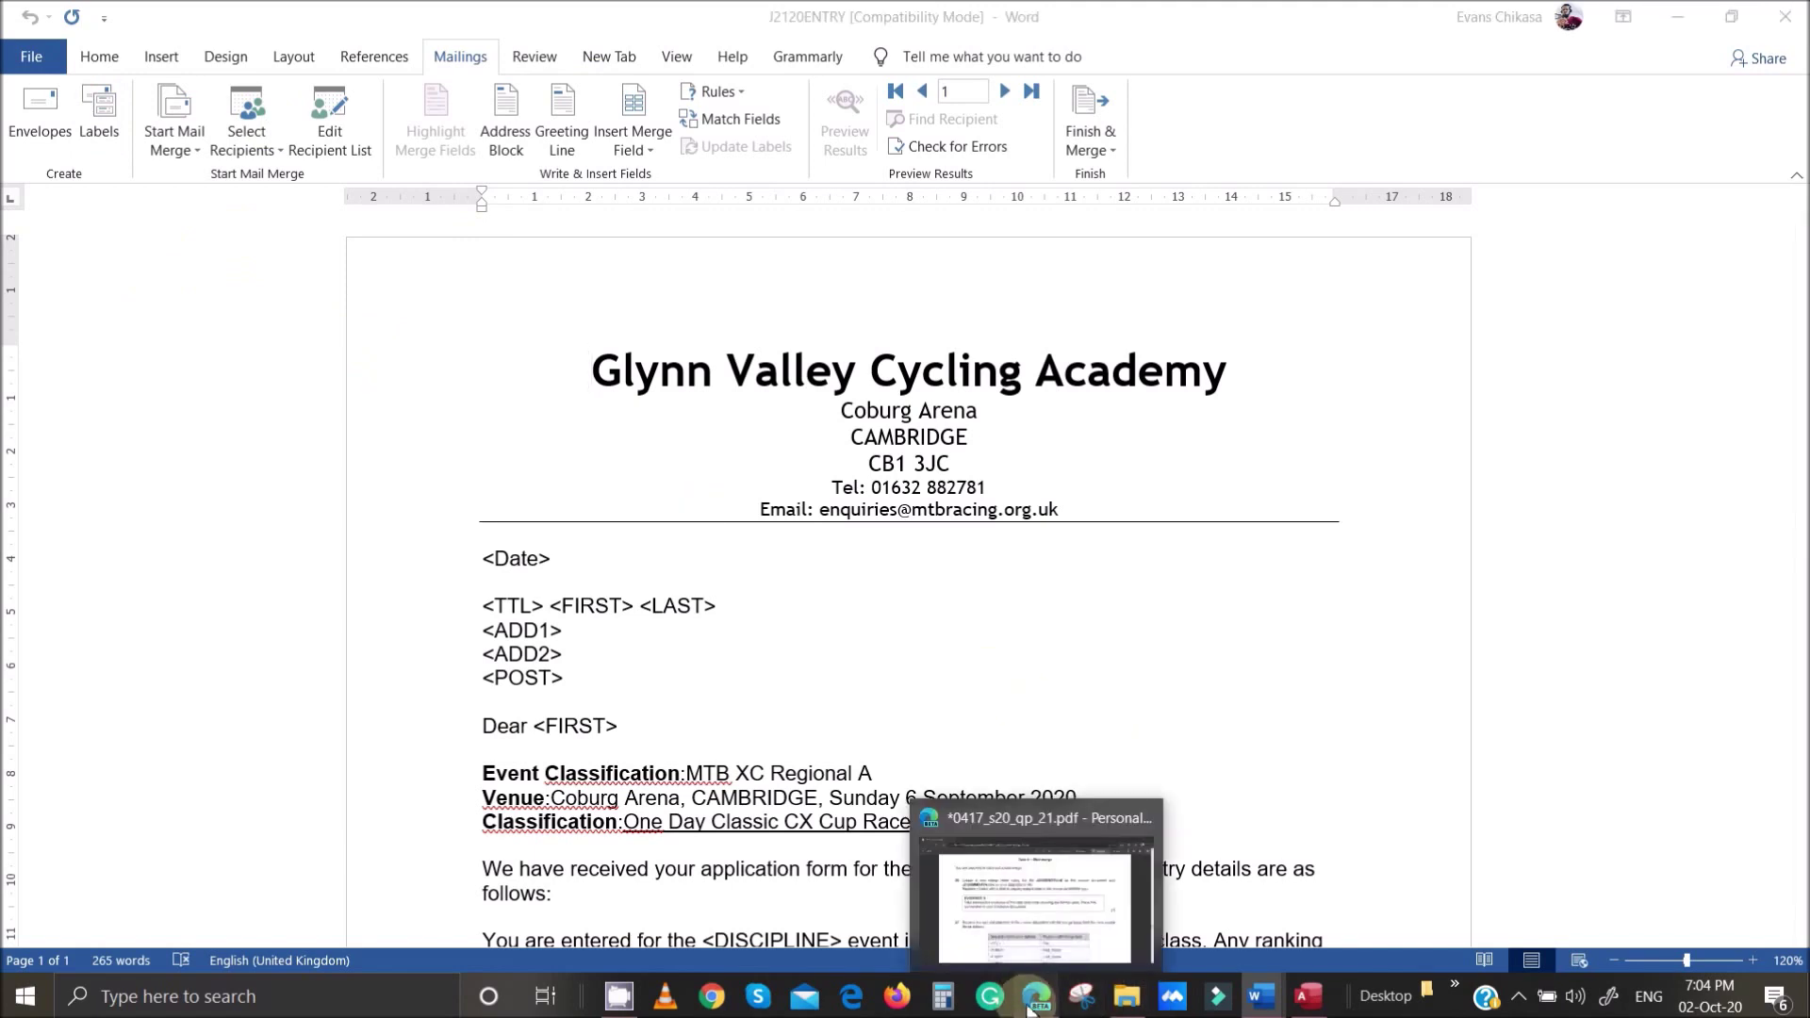
Highlight question 26's instructions, including replacing <Date> in dd MMMM yyyy format, in the question paper
click(1037, 886)
drag(332, 334, 907, 400)
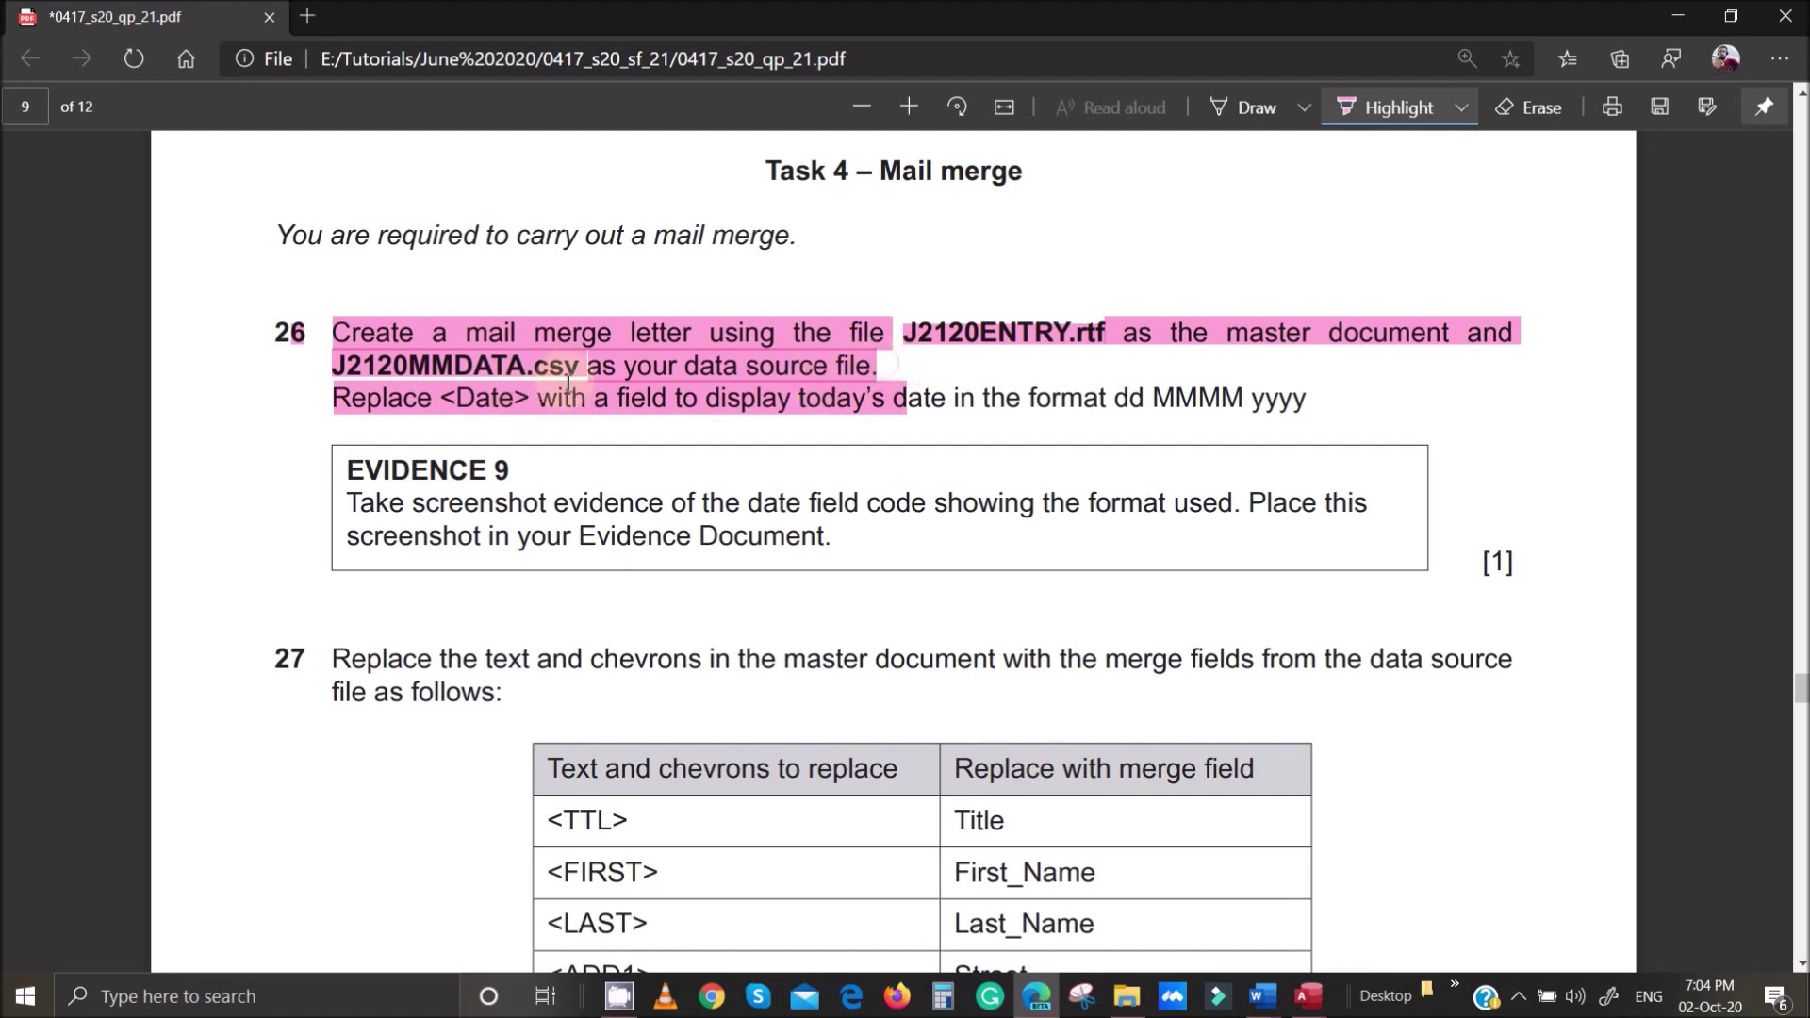
drag(364, 405, 1386, 403)
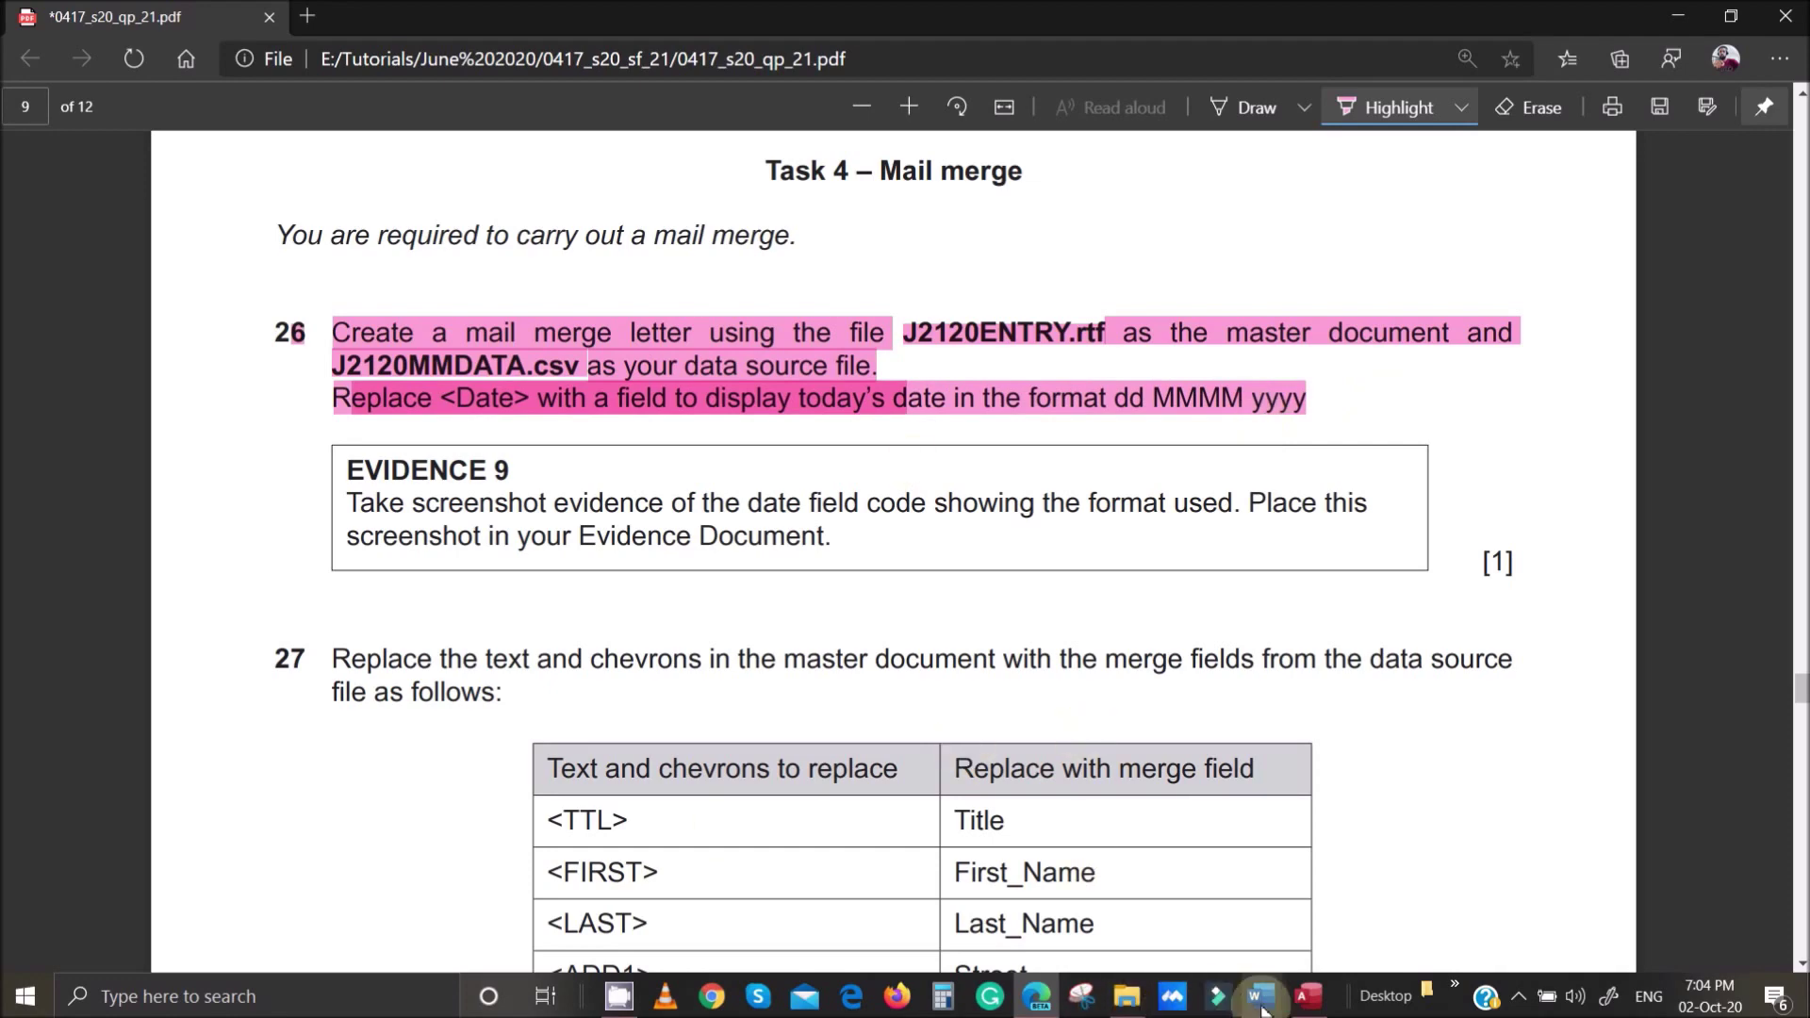
mouse_move(1263, 1006)
click(1493, 912)
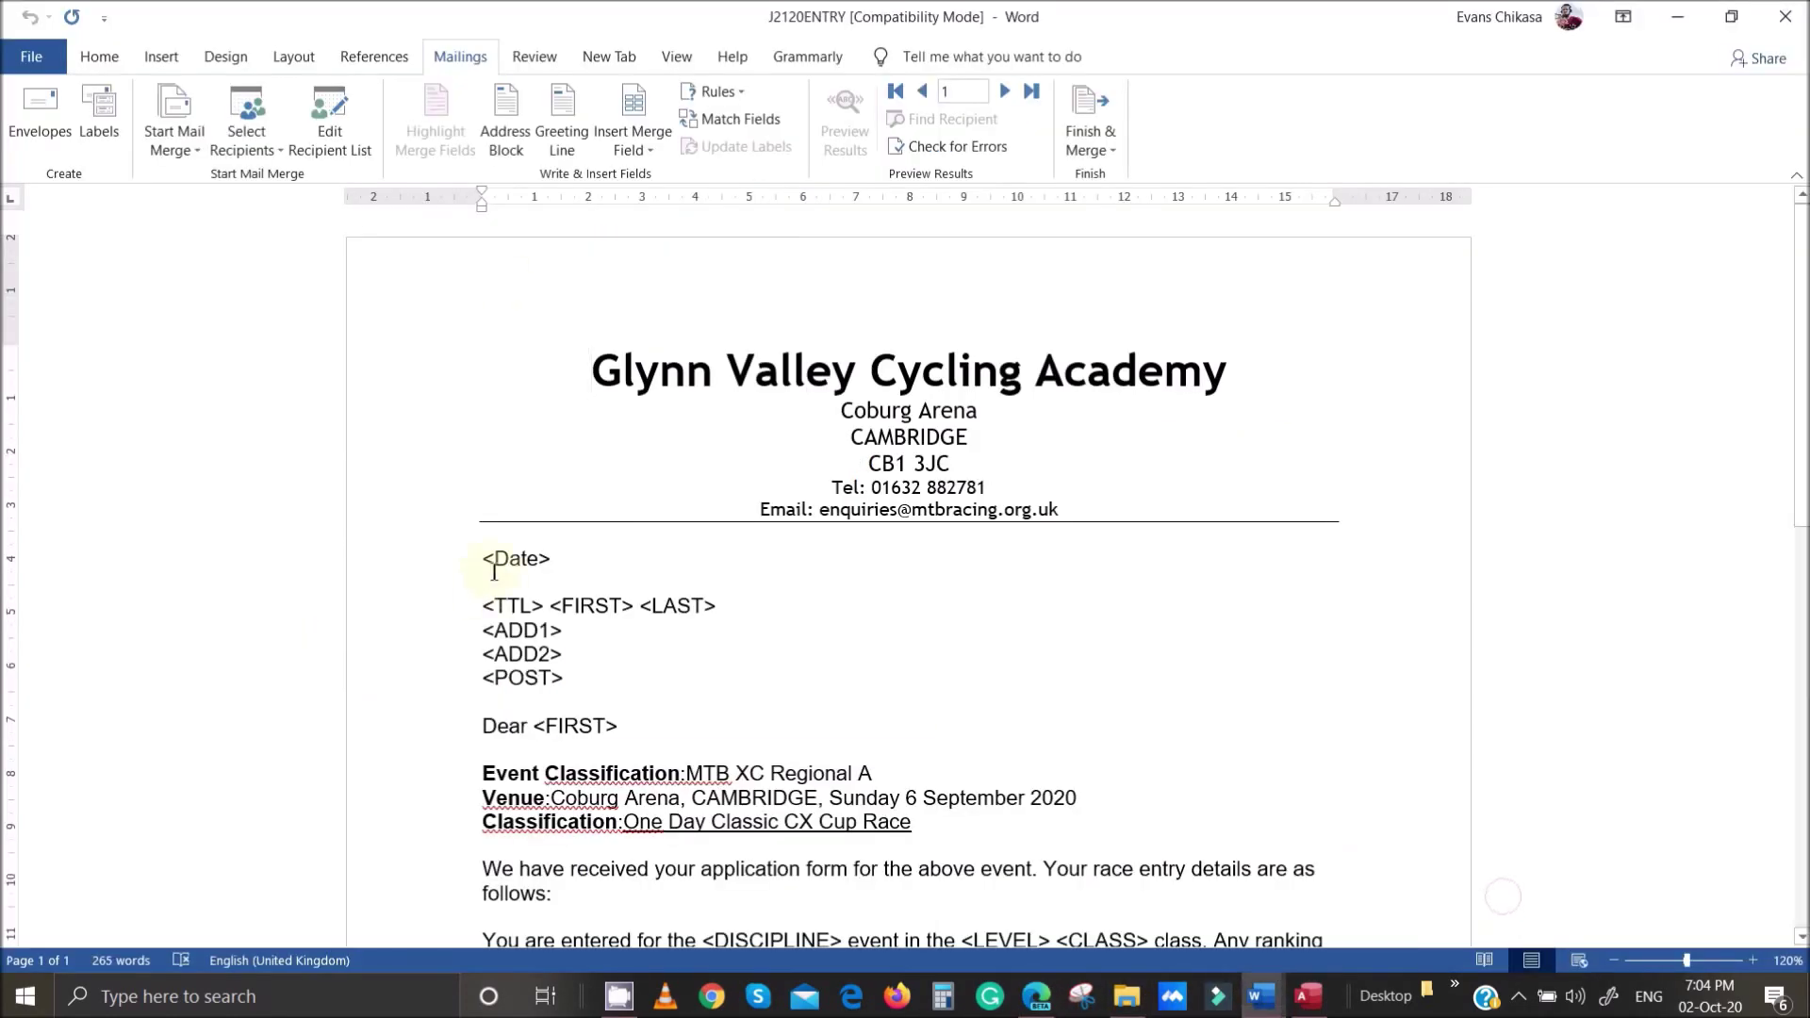
Select the <Date> placeholder and bring up Quick Parts on the Insert tab
drag(483, 559, 552, 560)
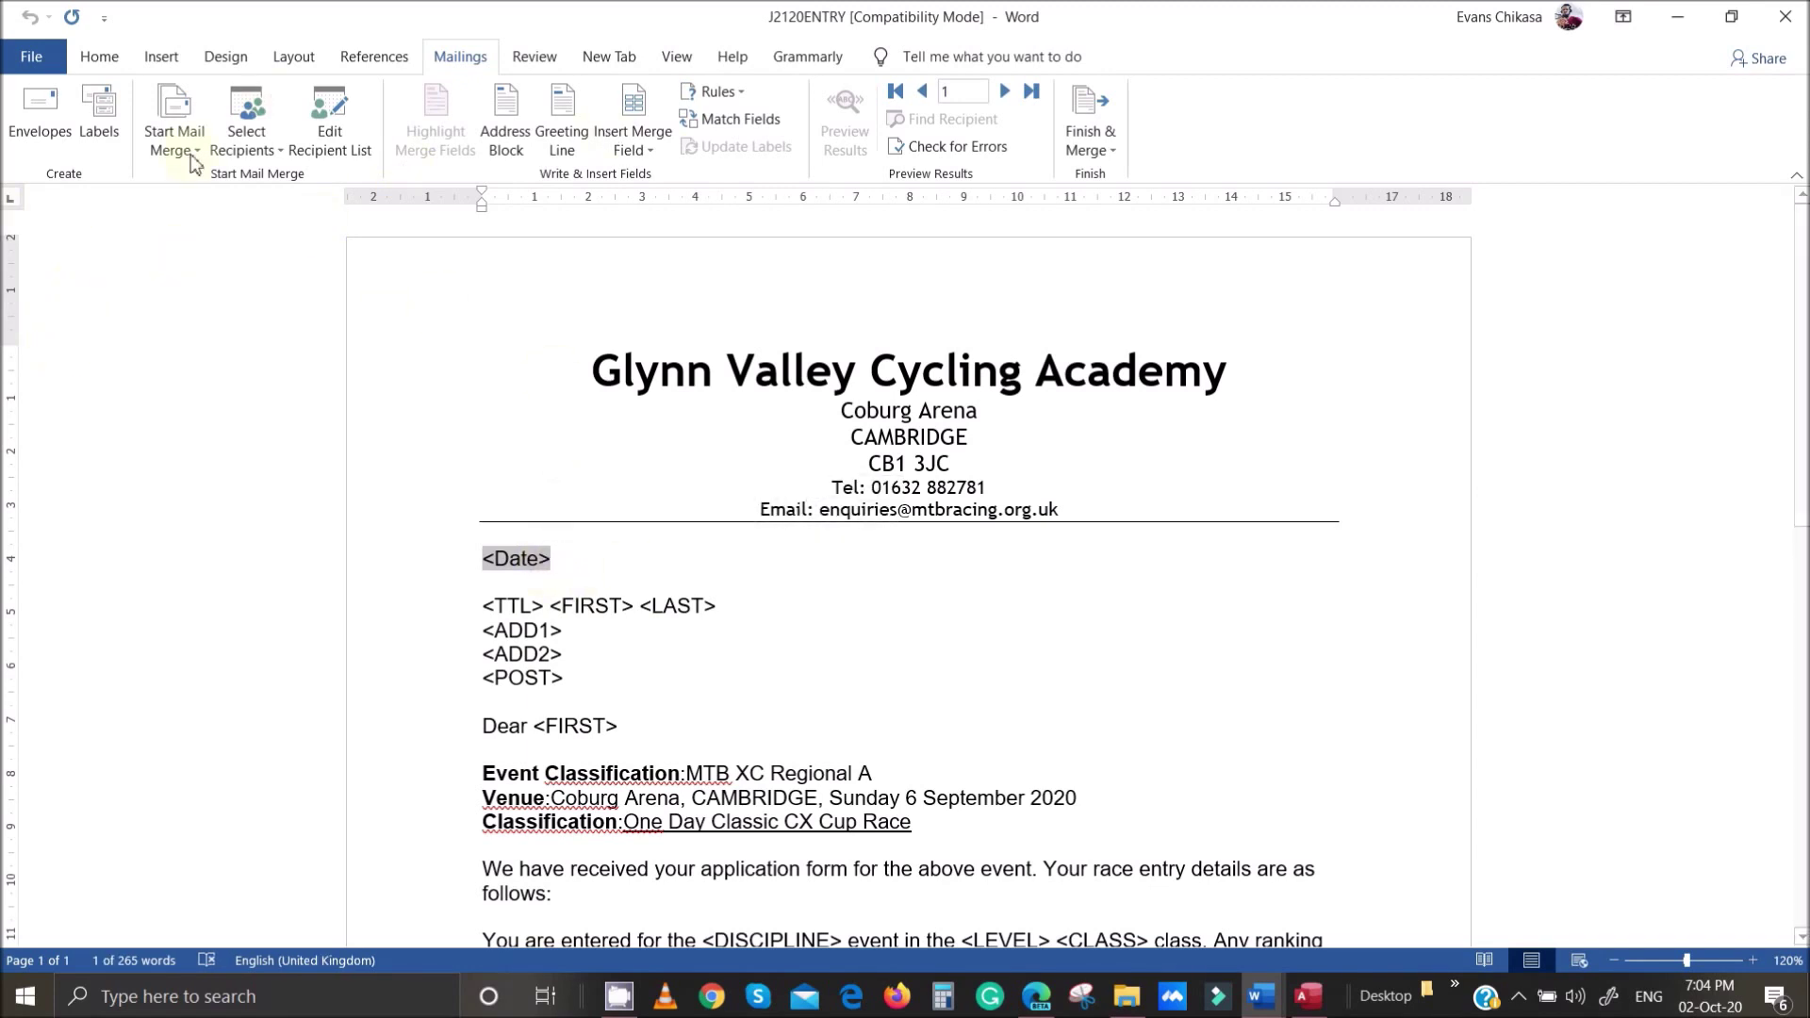
click(161, 57)
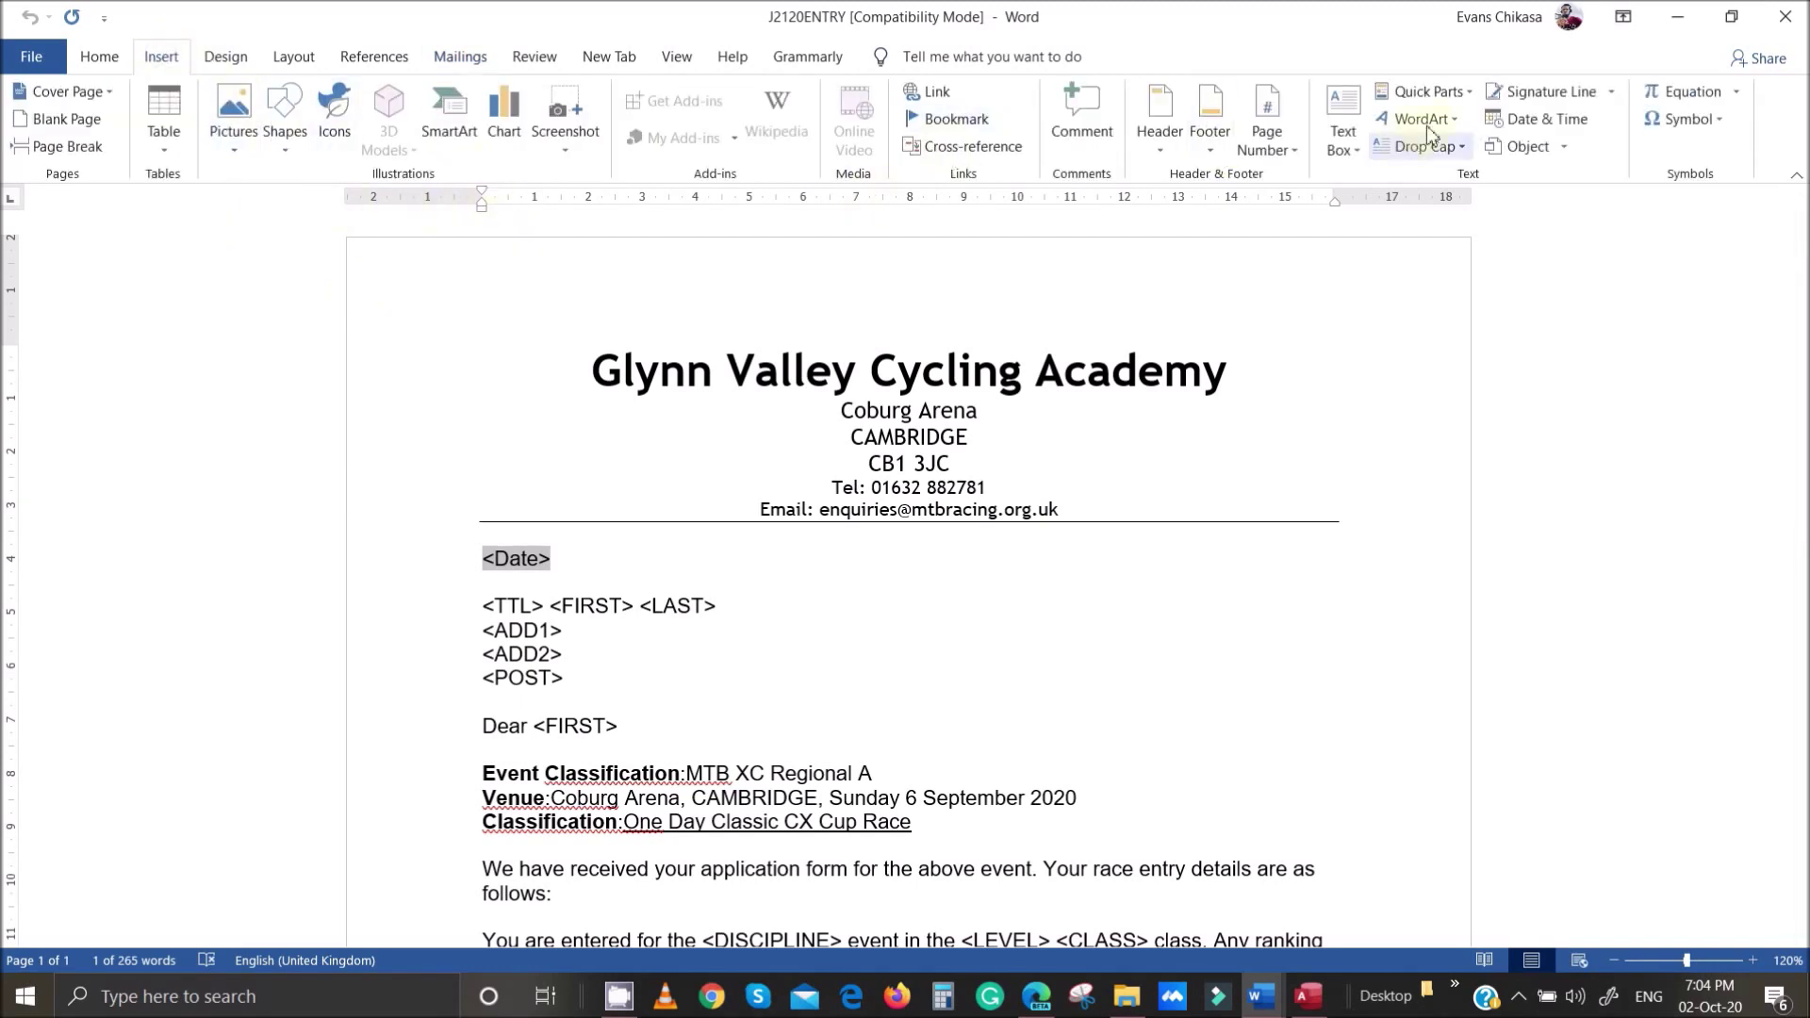
click(1425, 91)
Replace <Date> with a Date field in dd MMMM yyyy format, showing 02 October 2020
click(1428, 178)
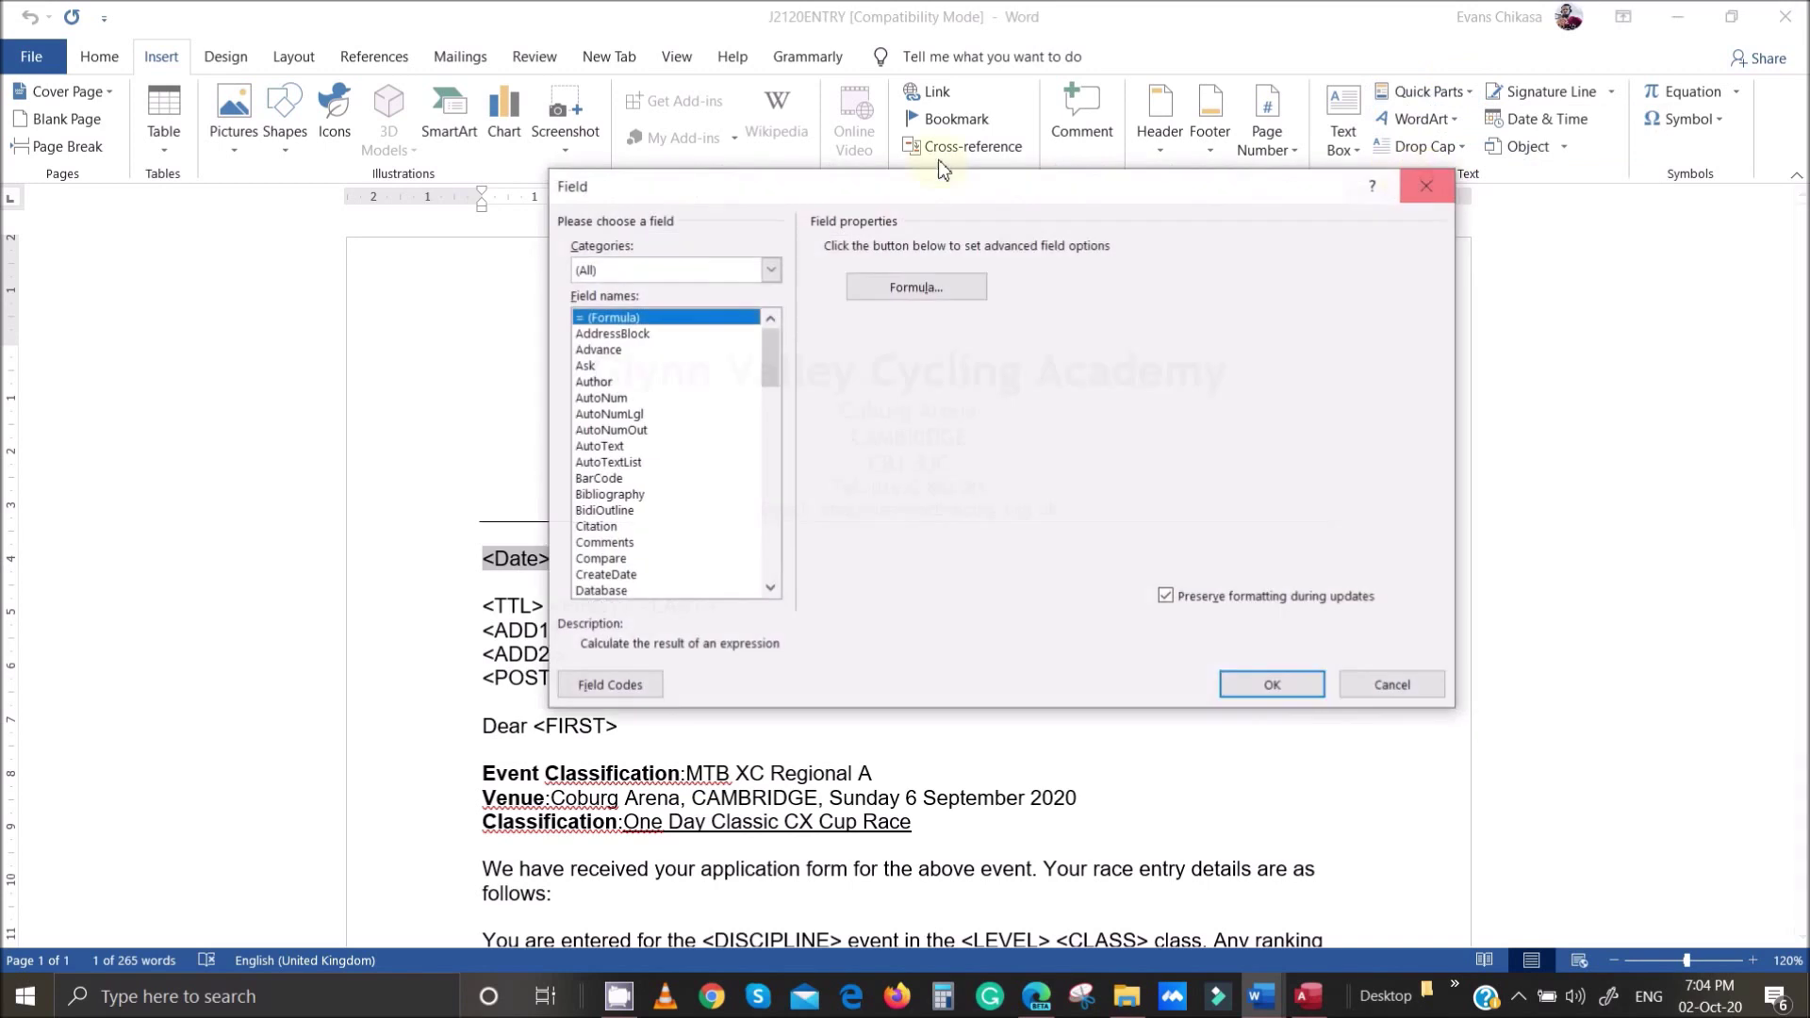
click(626, 415)
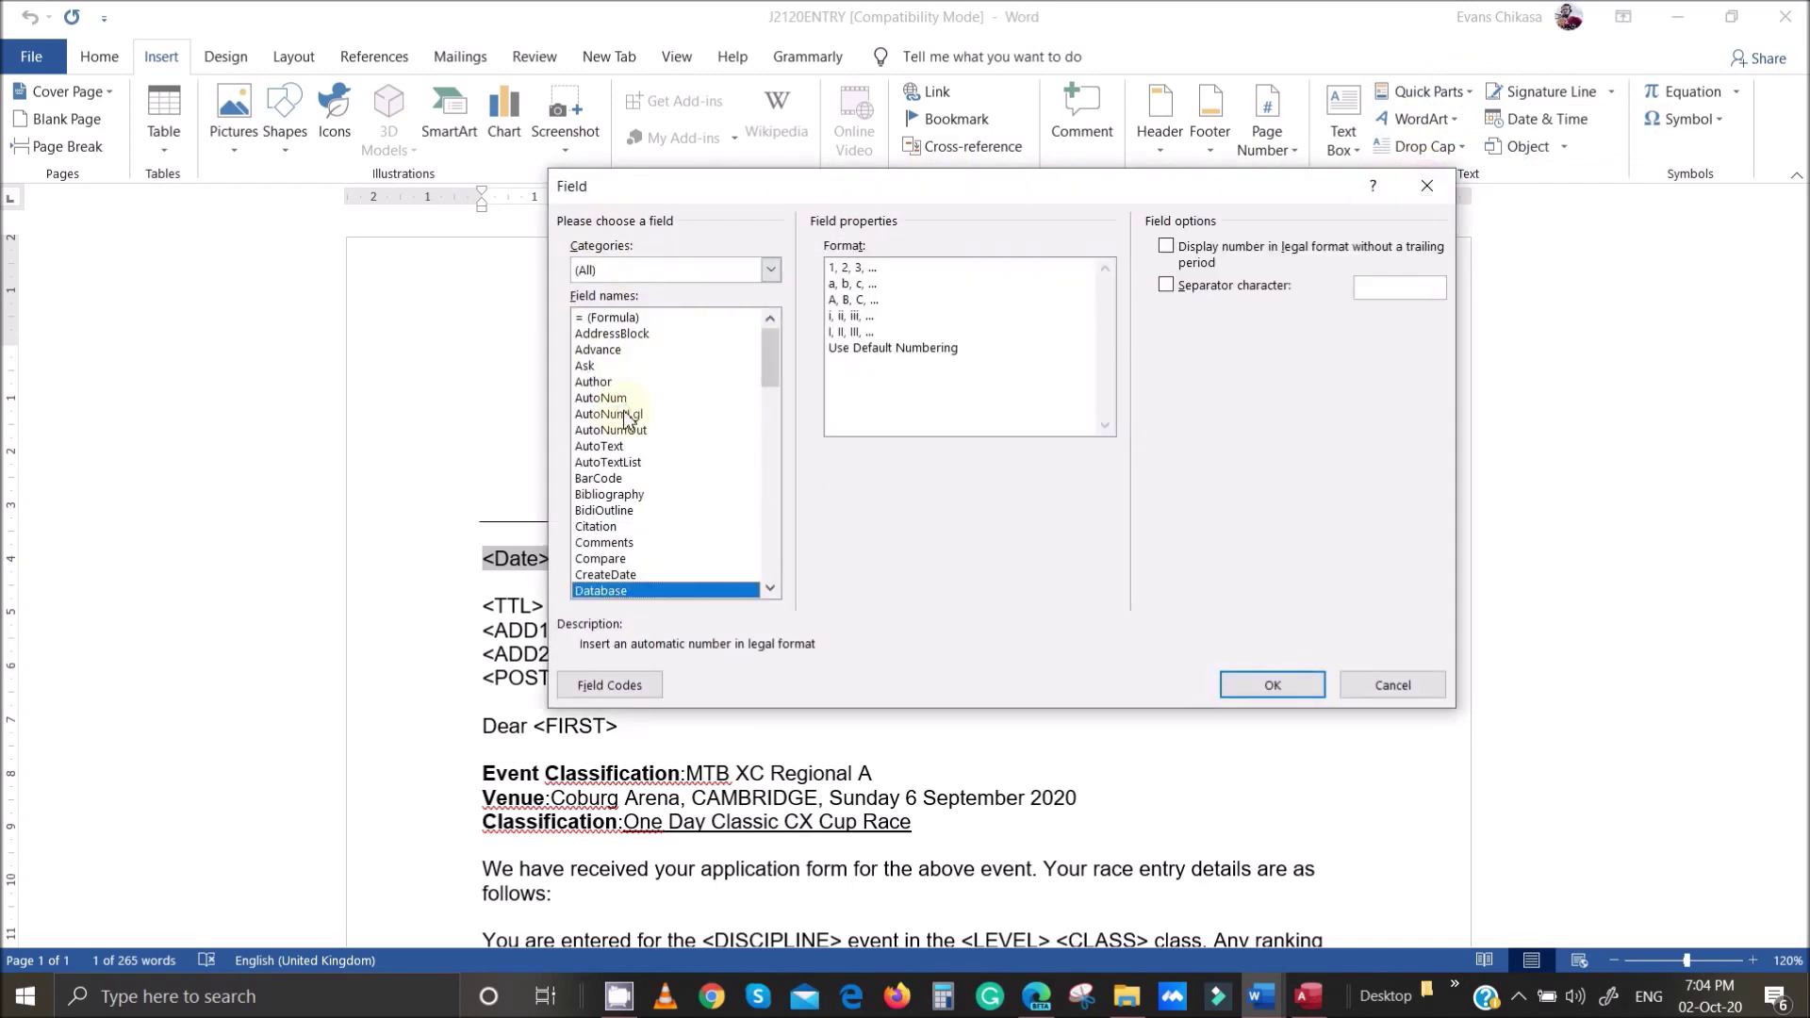
click(647, 592)
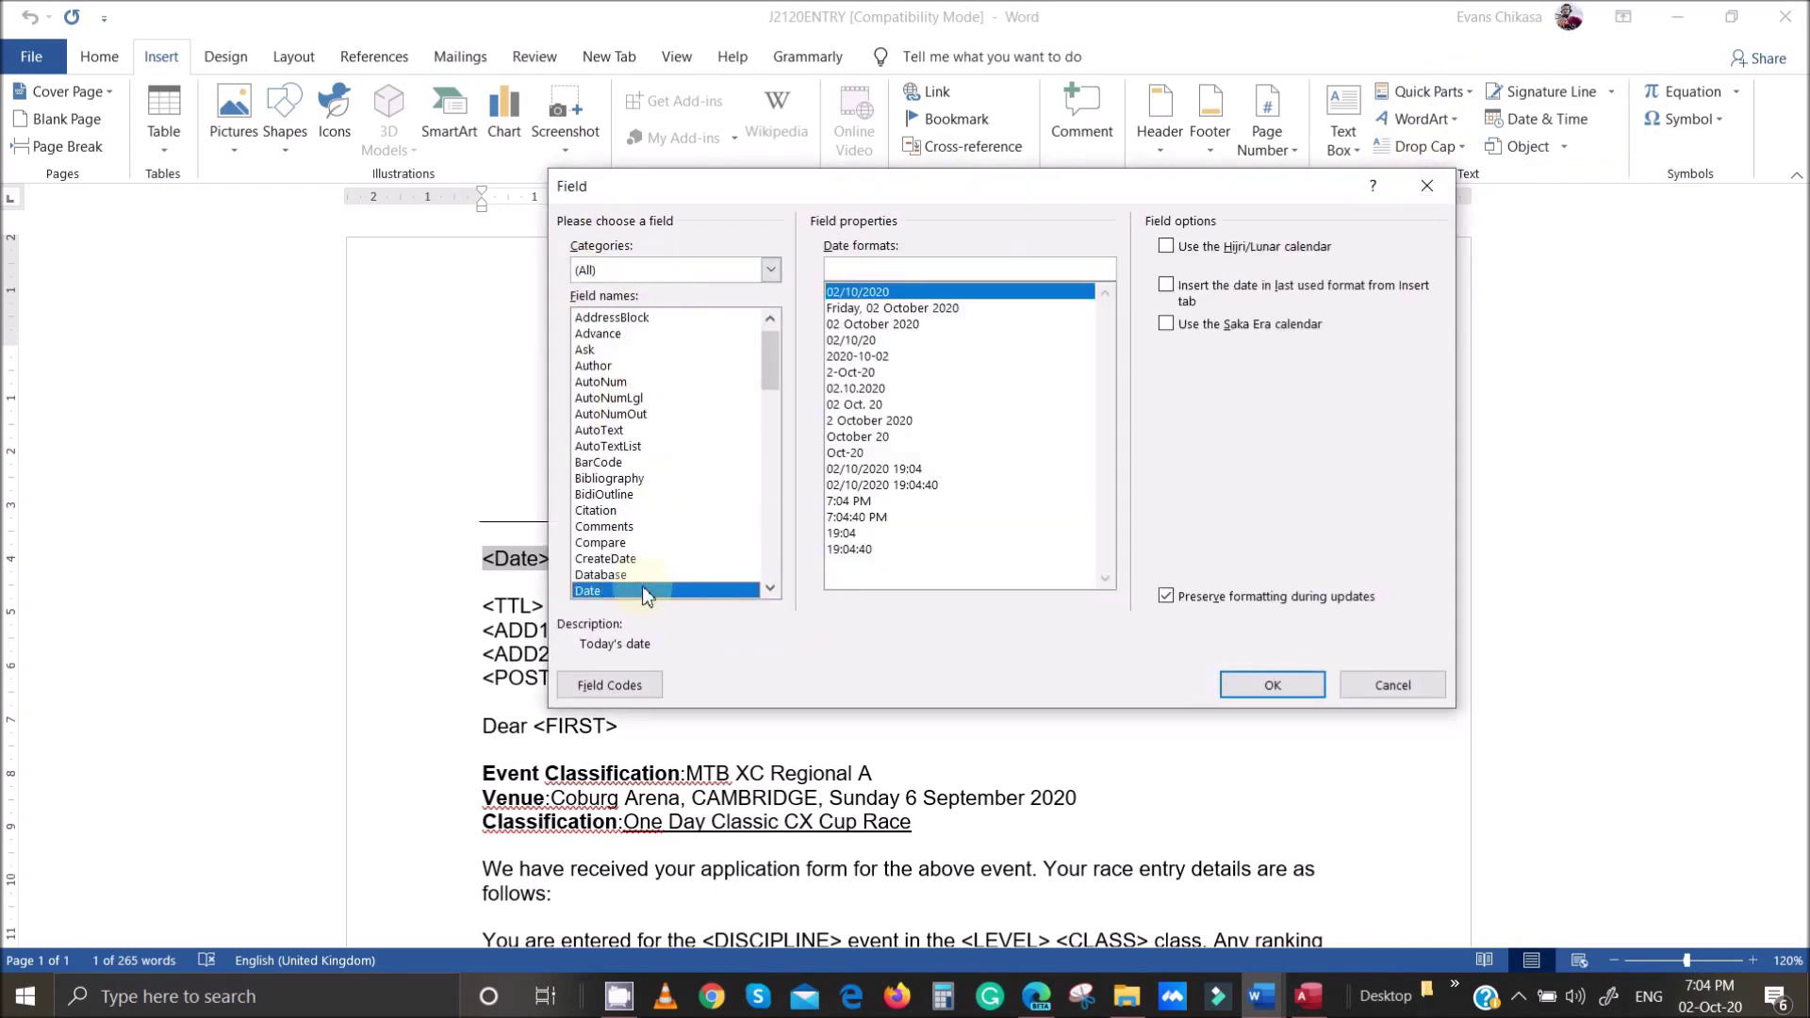
click(927, 271)
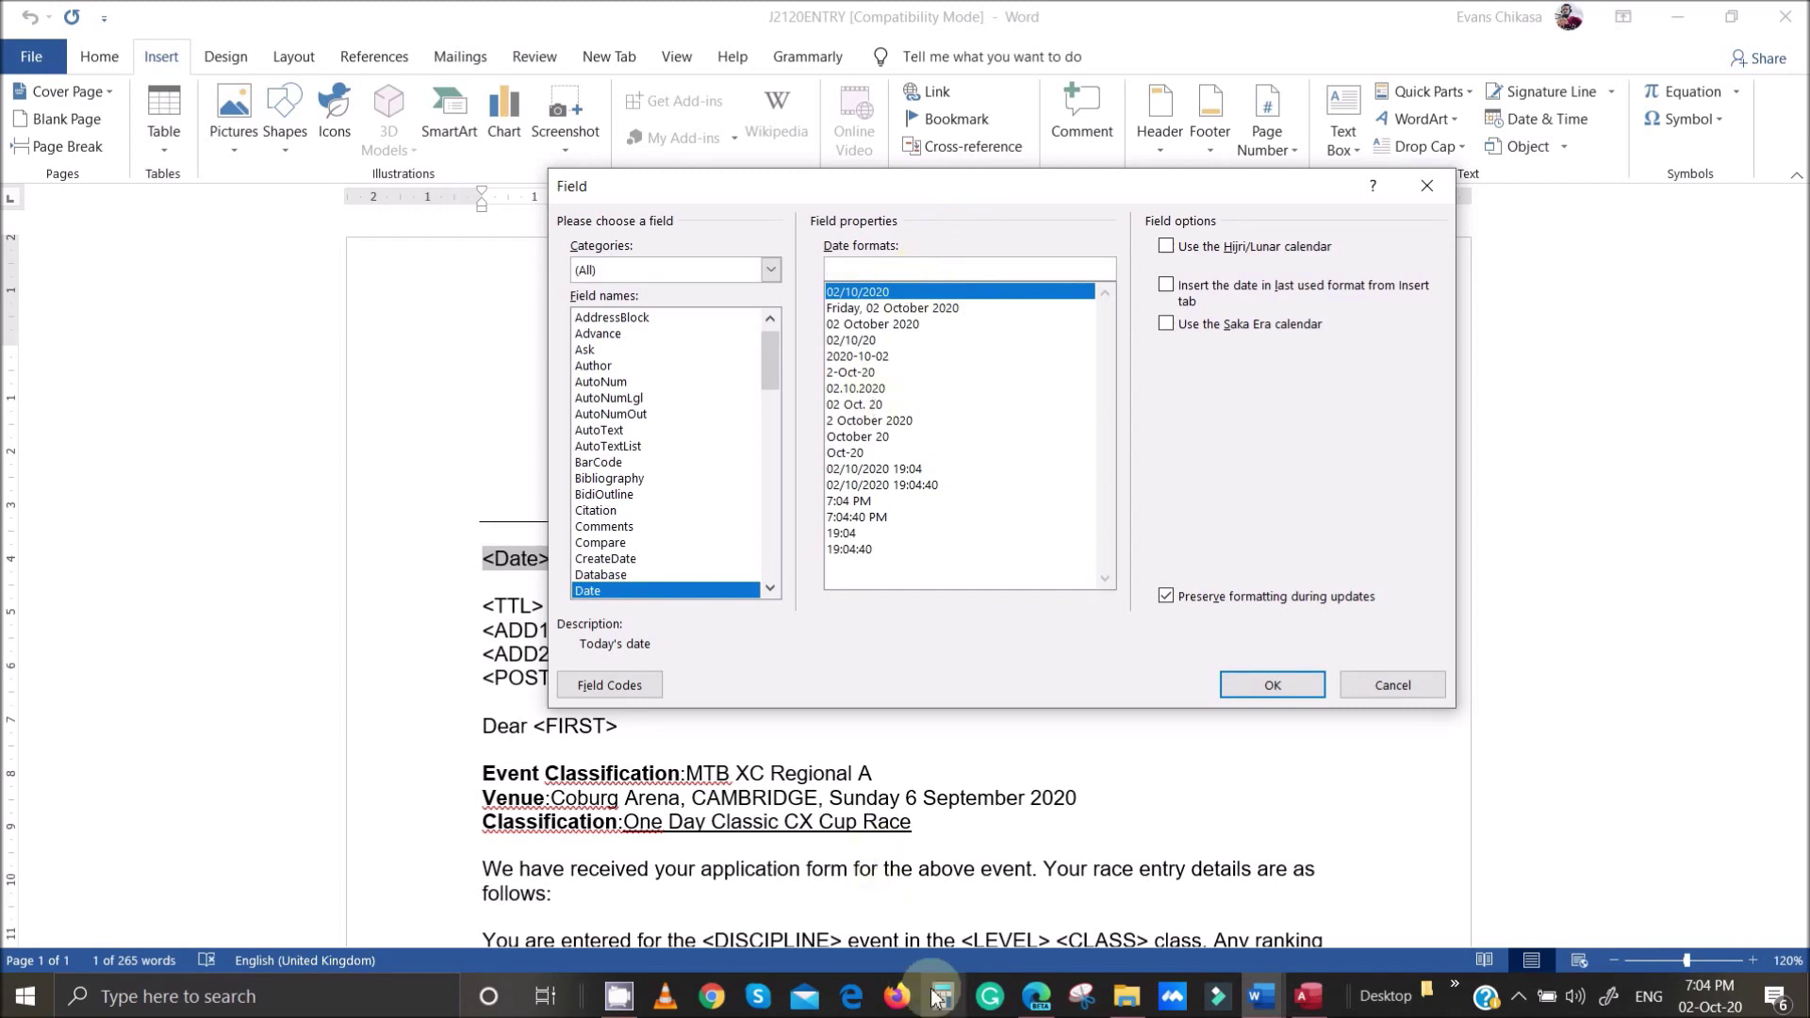
click(1031, 1007)
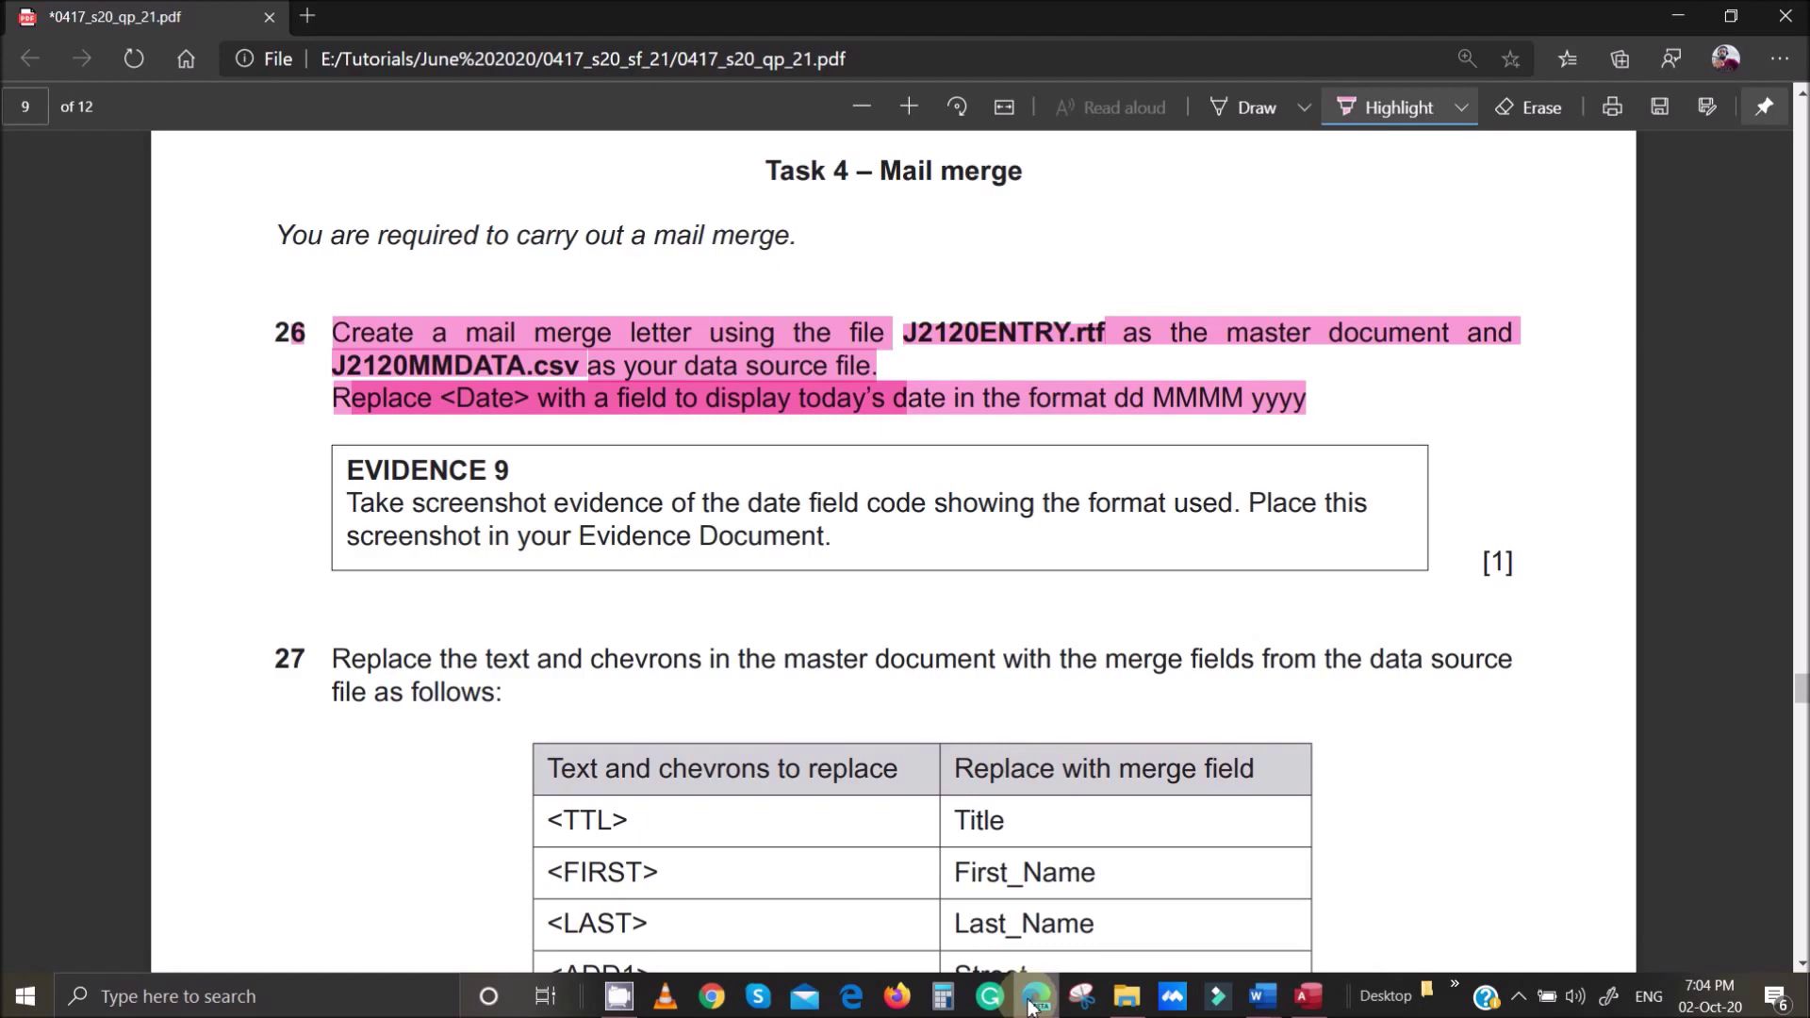
click(1031, 1006)
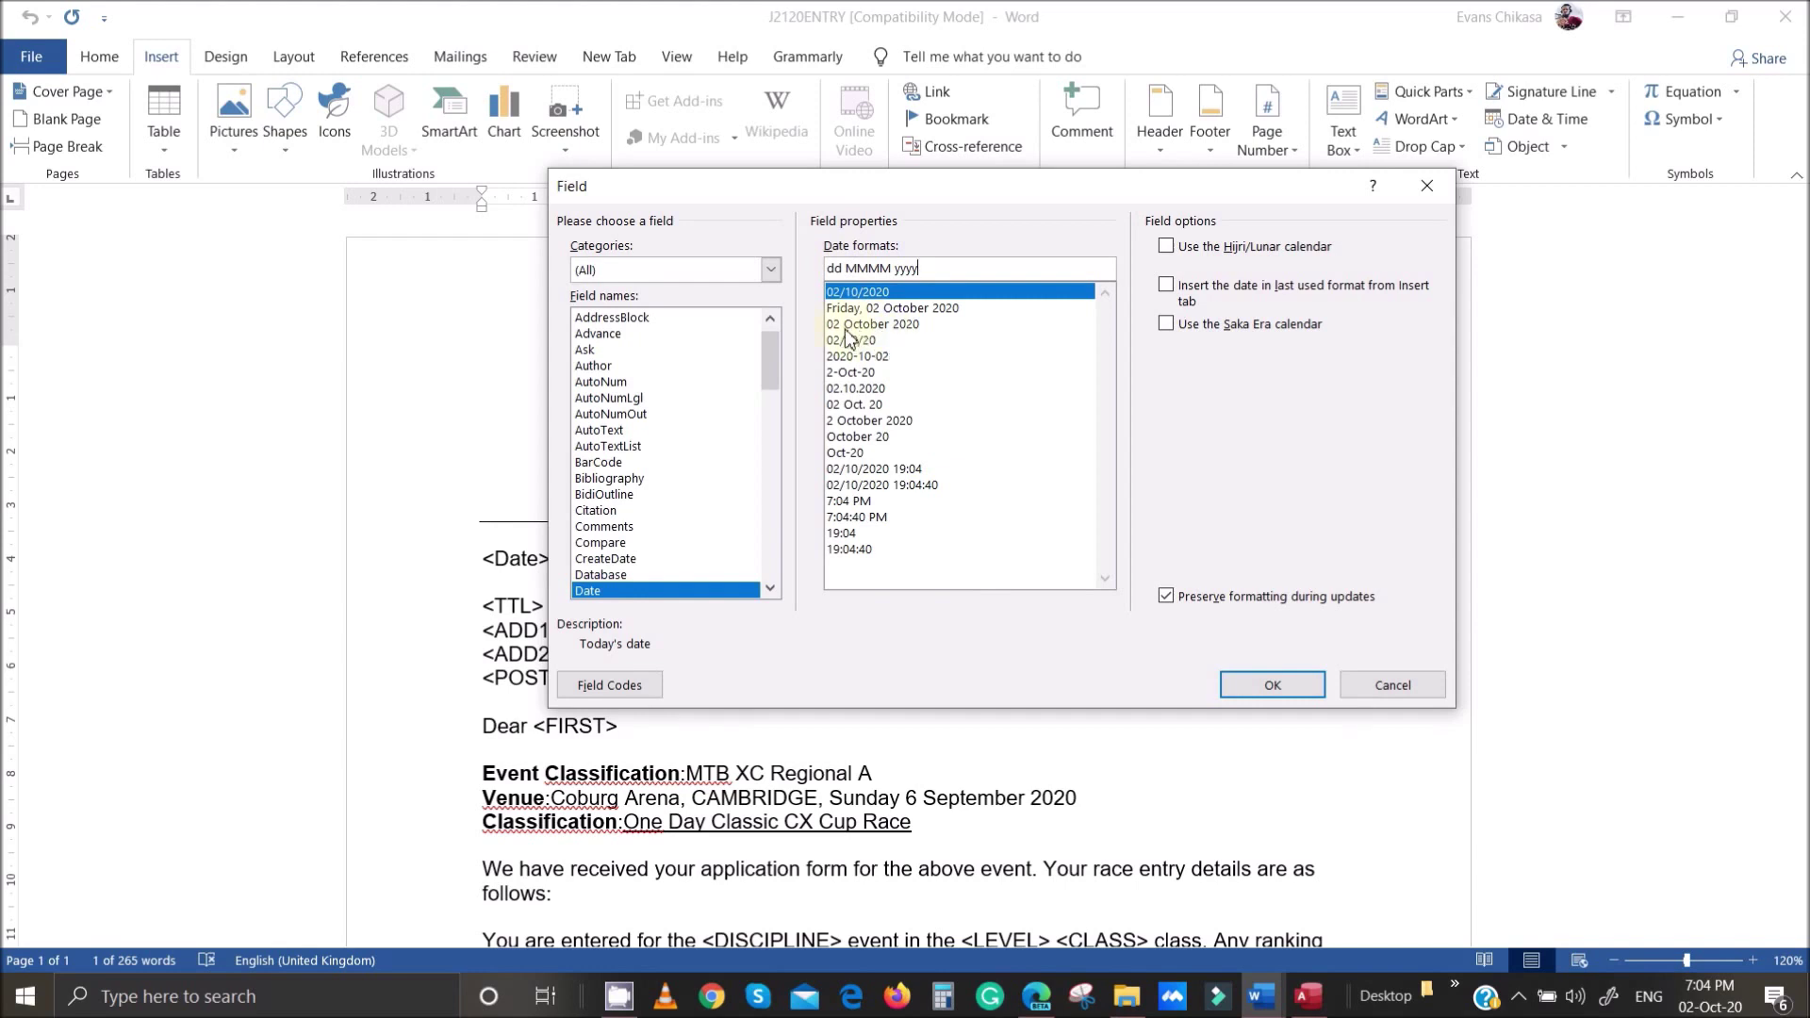
click(845, 327)
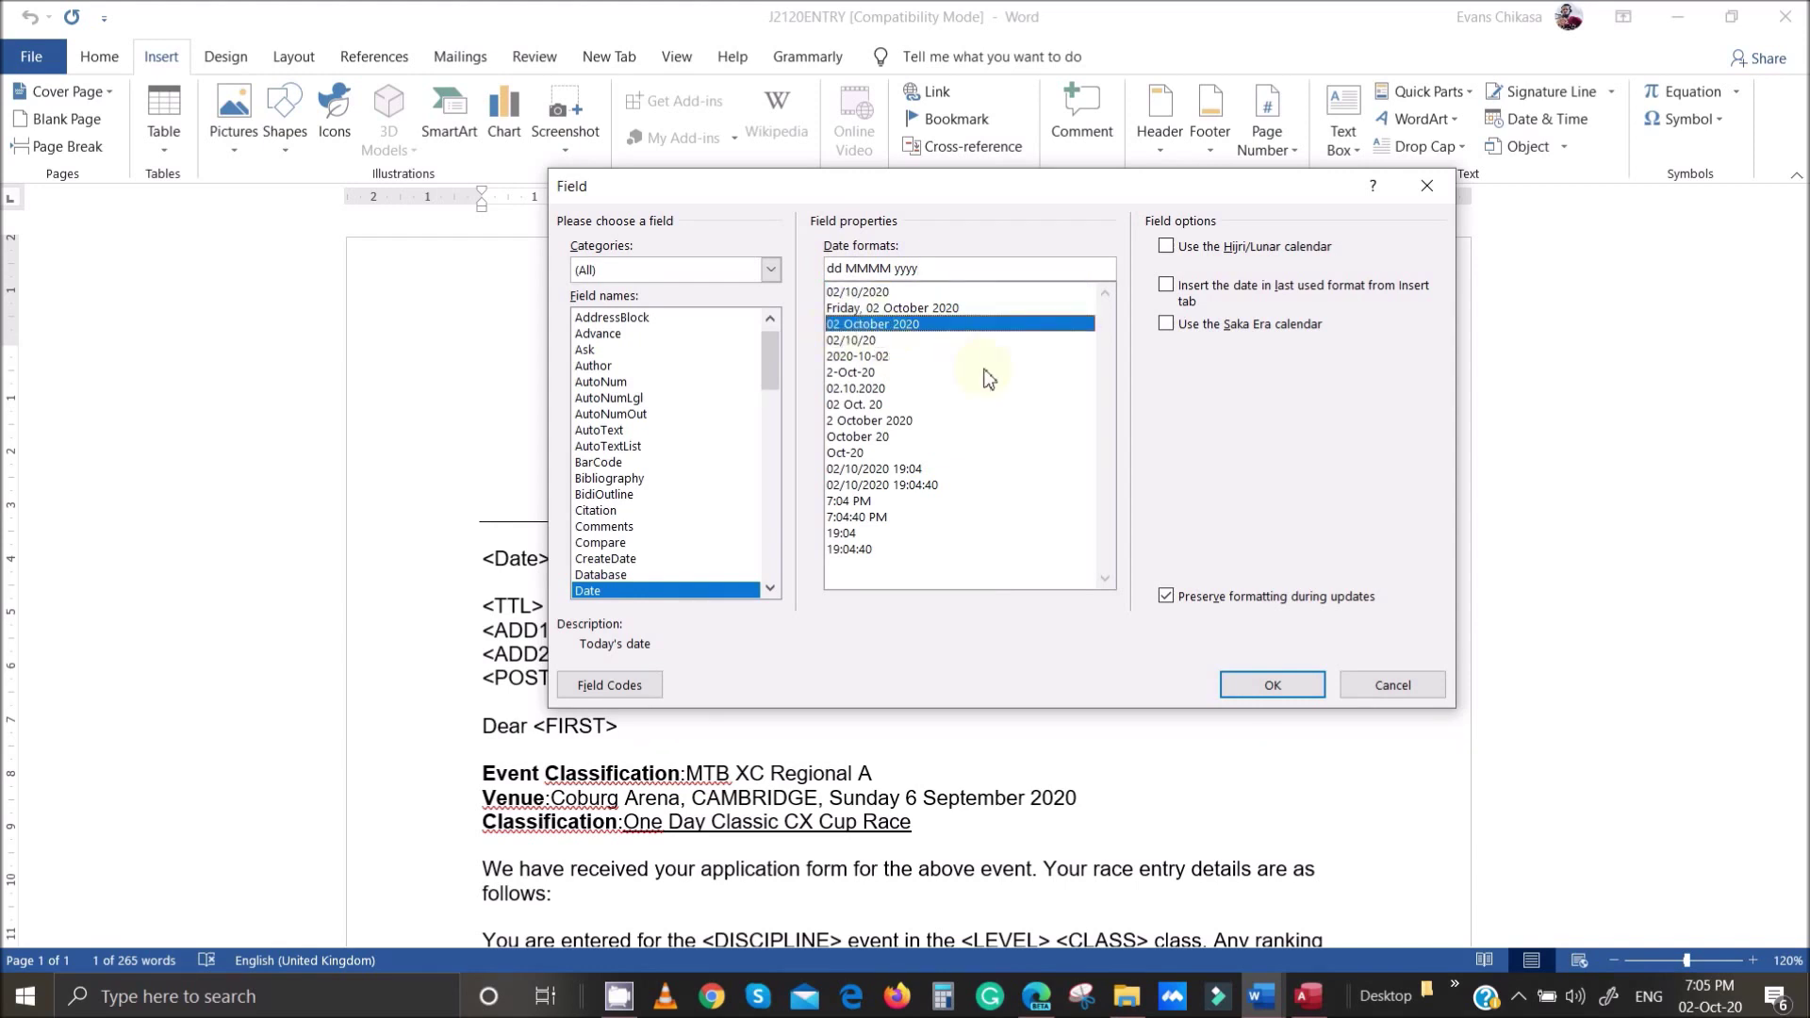
click(1263, 687)
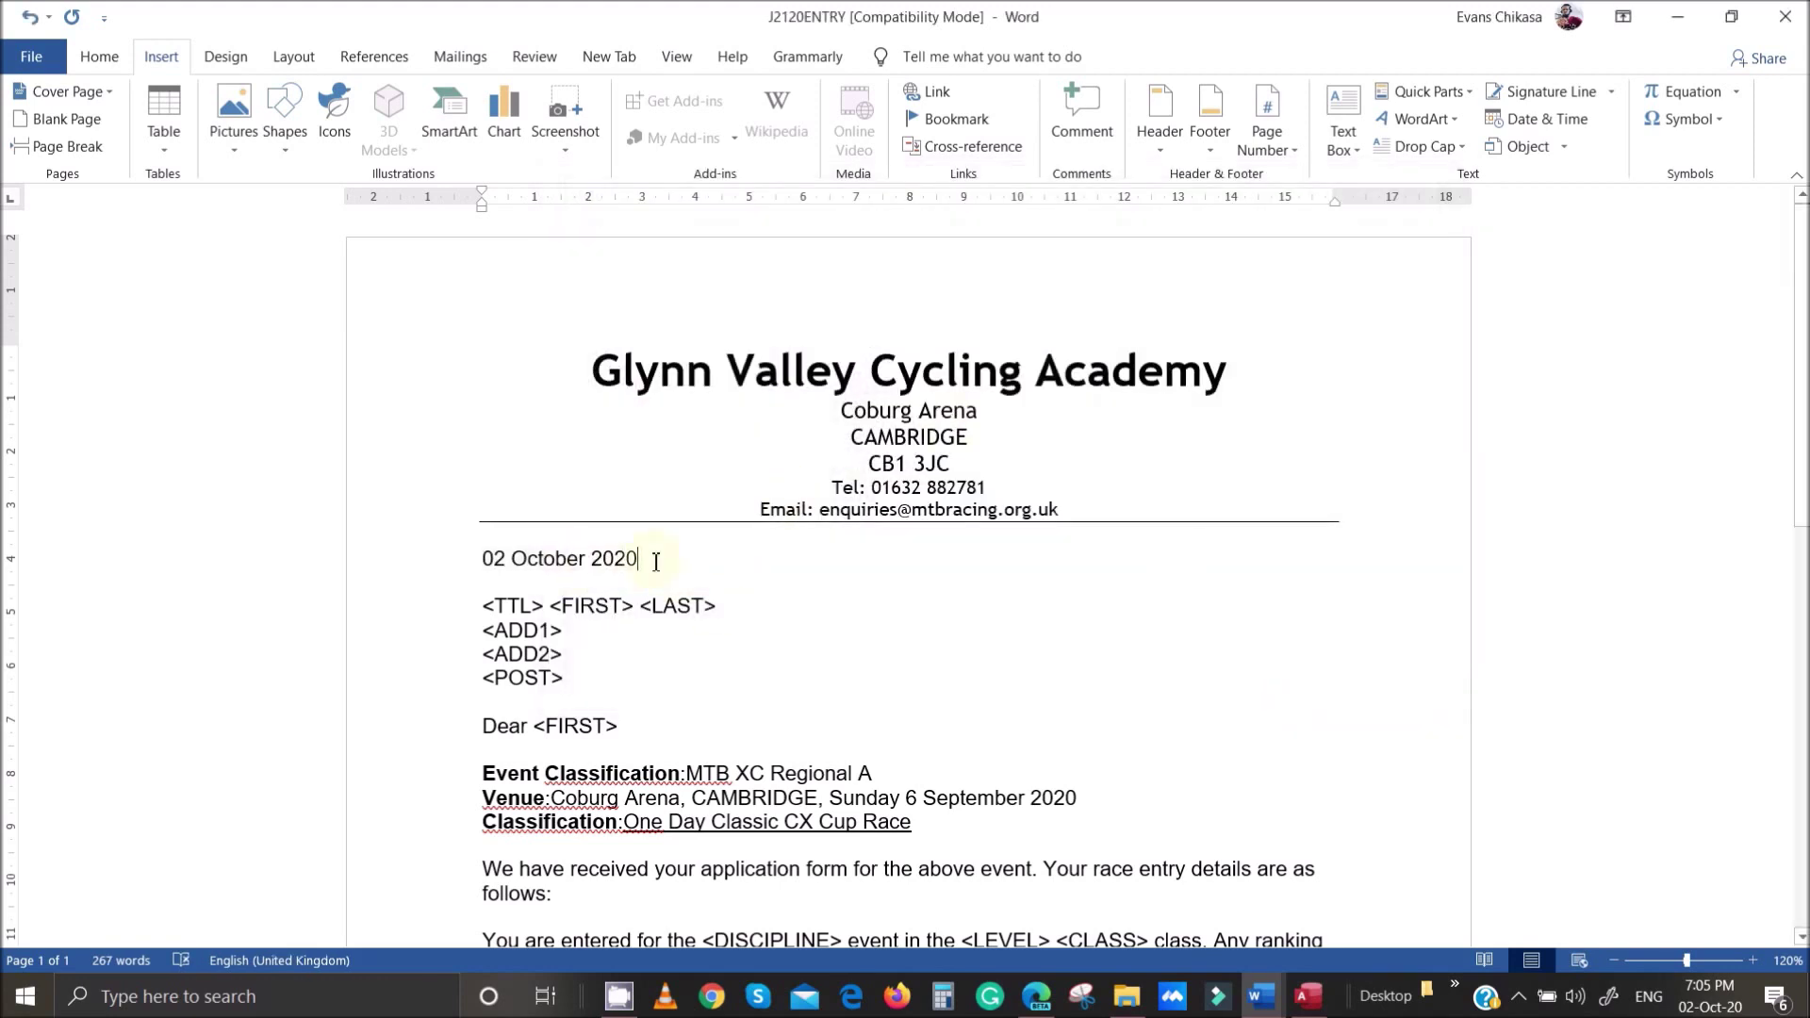
Show the date field's code DATE \@ "dd MMMM yyyy" \* MERGEFORMAT, then bring up the question paper
right_click(605, 557)
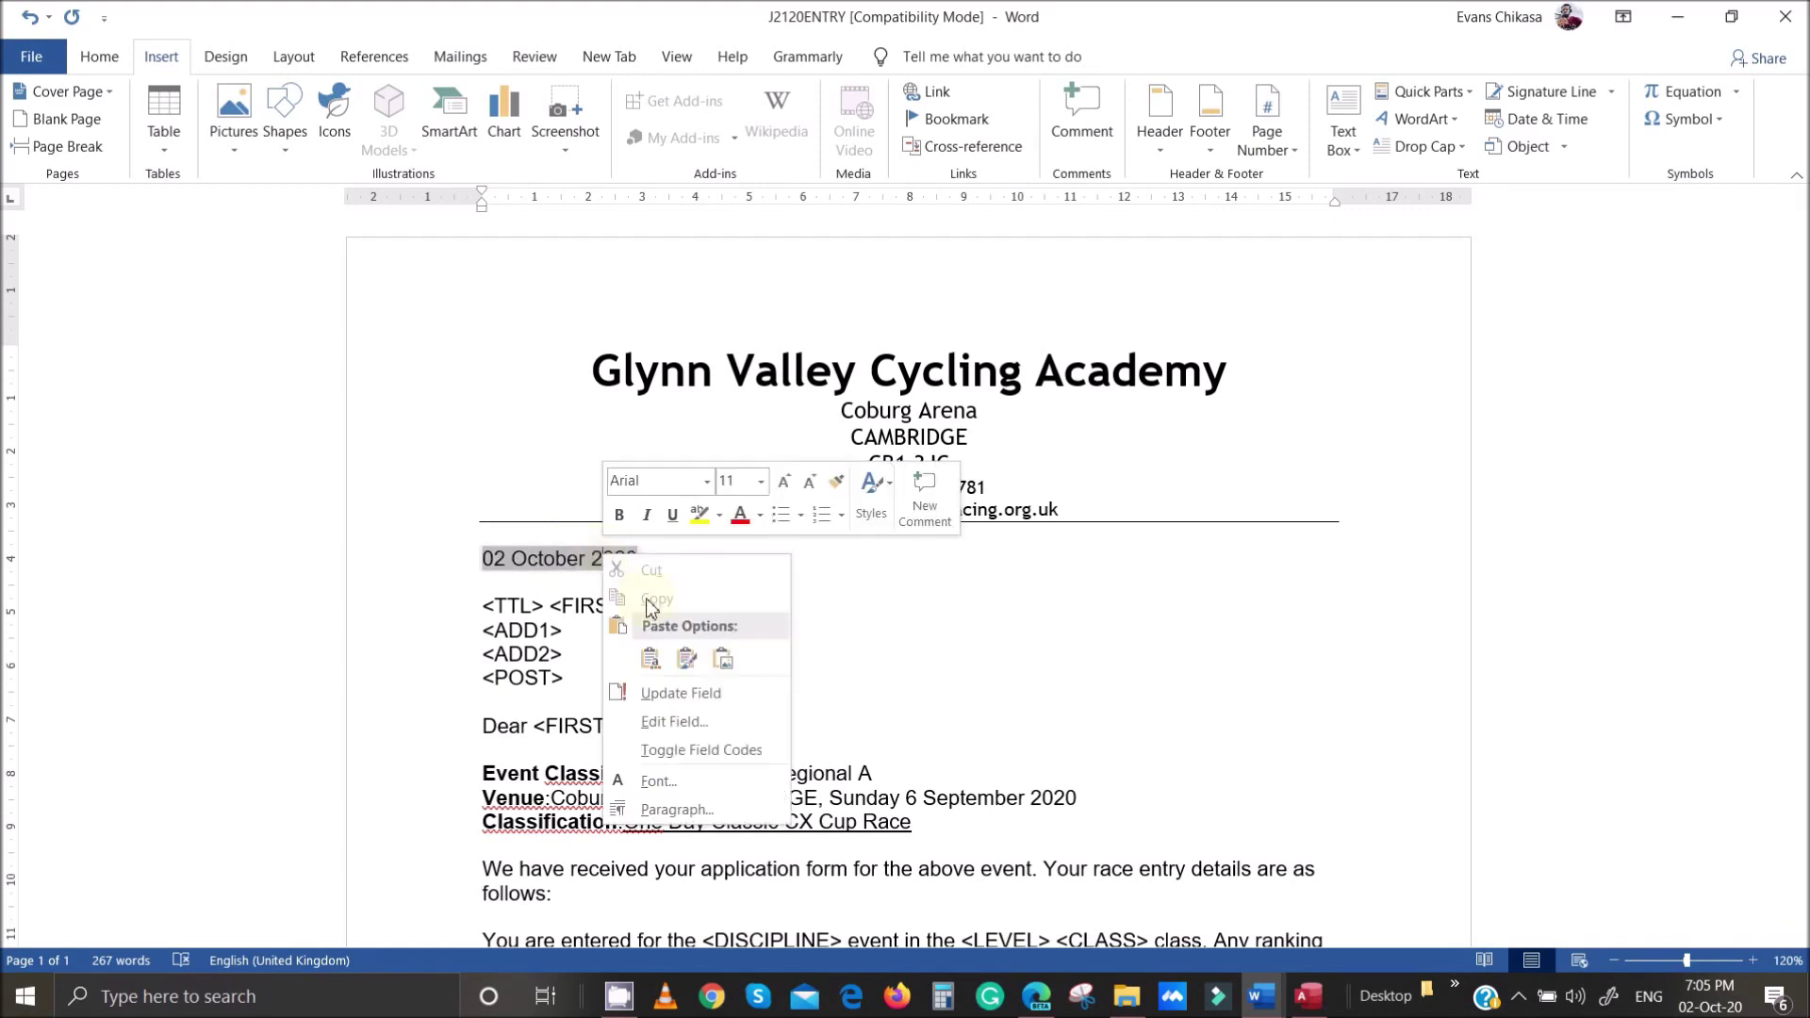
click(699, 751)
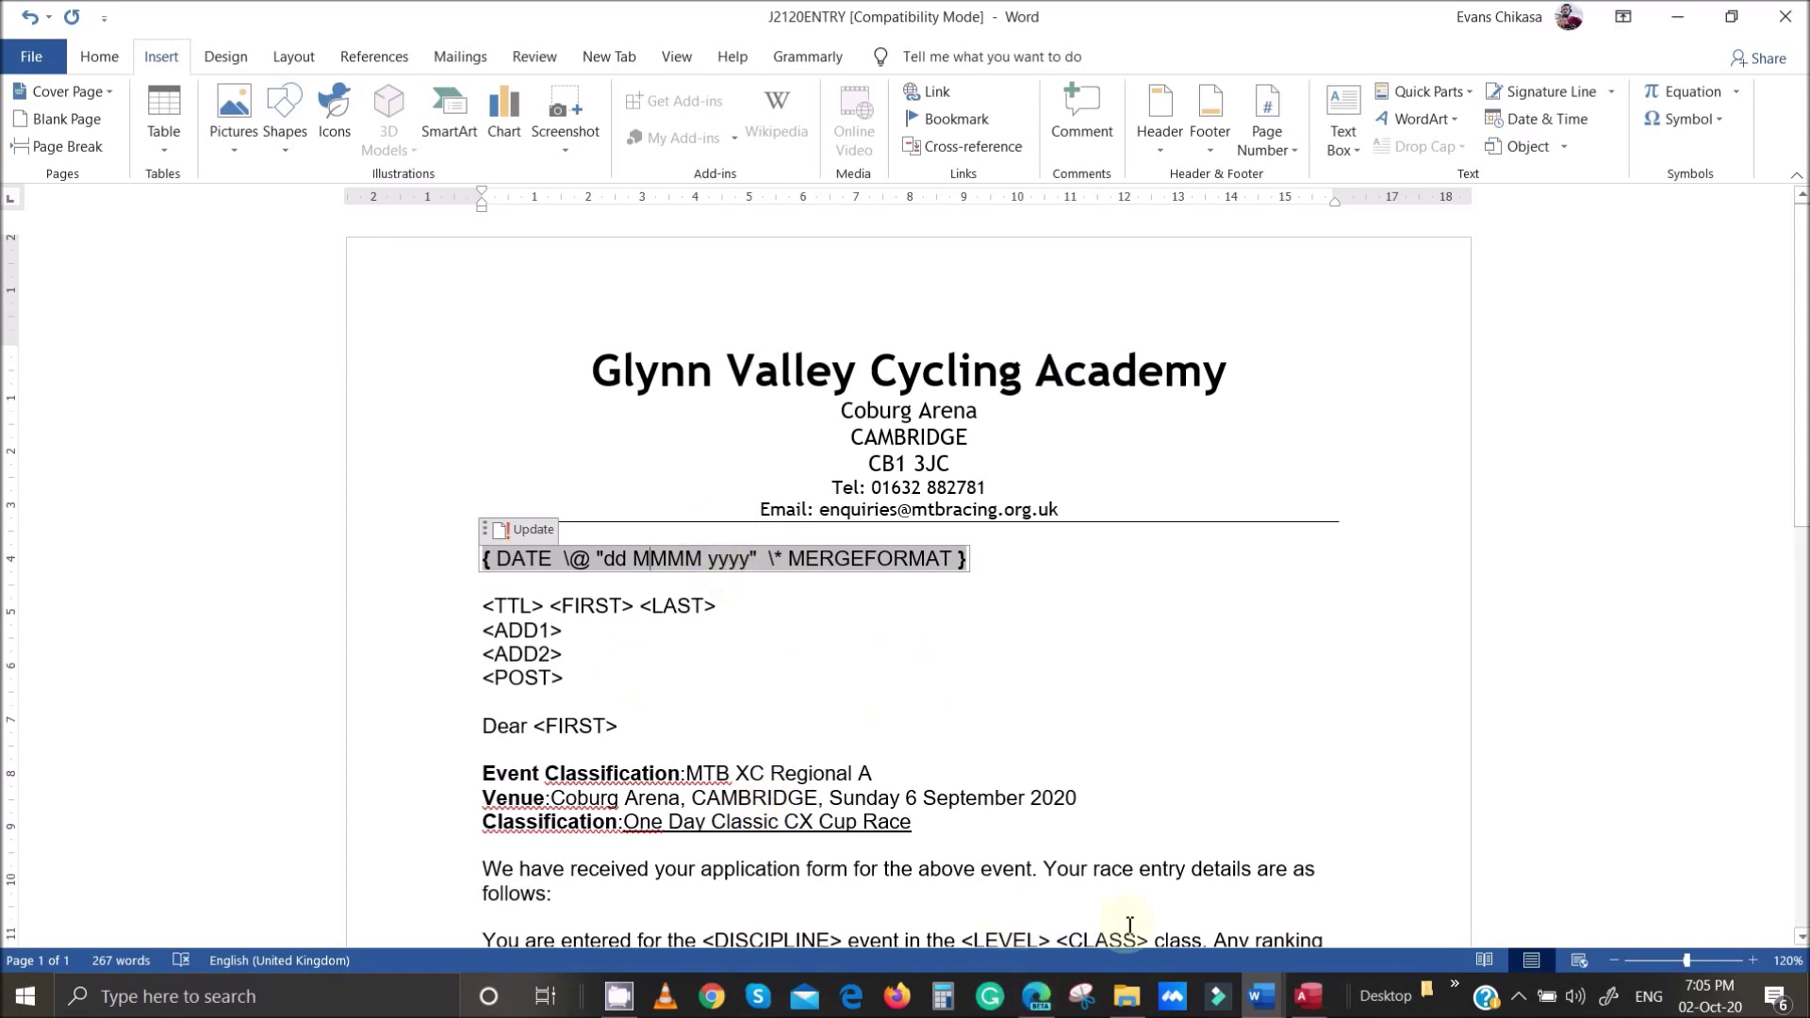
click(1036, 996)
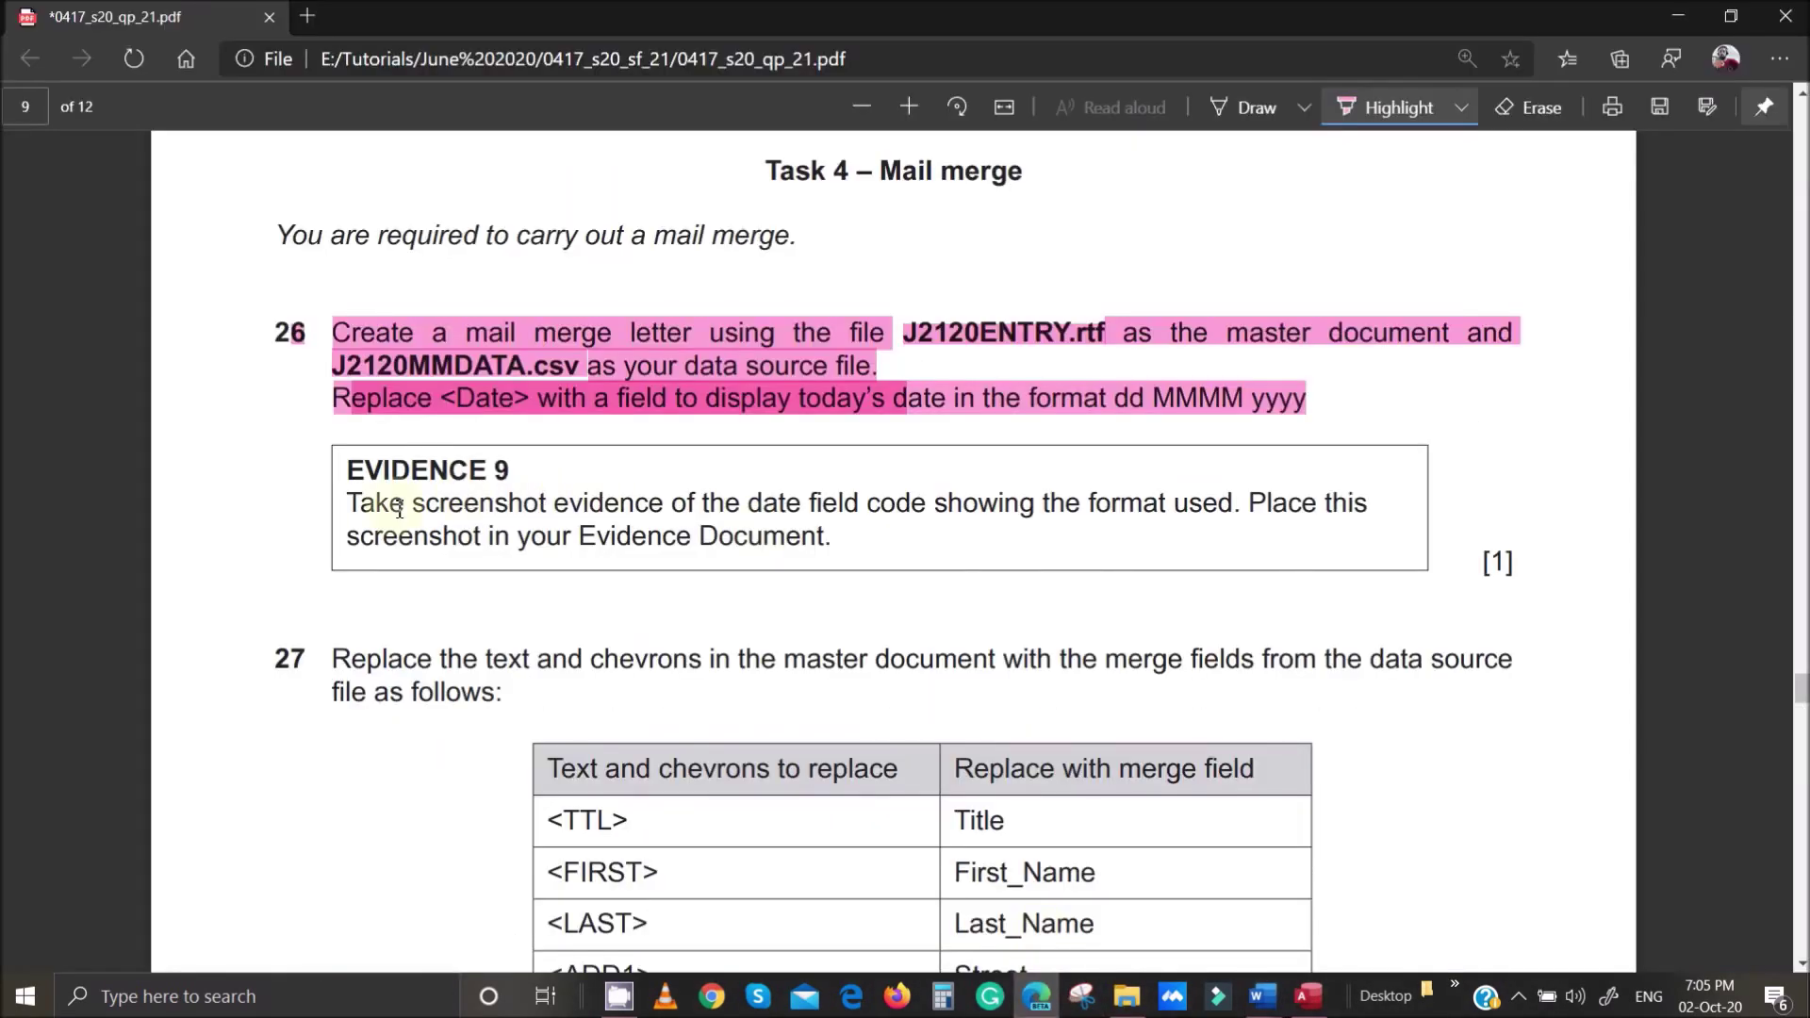
Highlight the Evidence 9 screenshot instruction in pink and return to the J2120ENTRY letter
drag(349, 501, 814, 536)
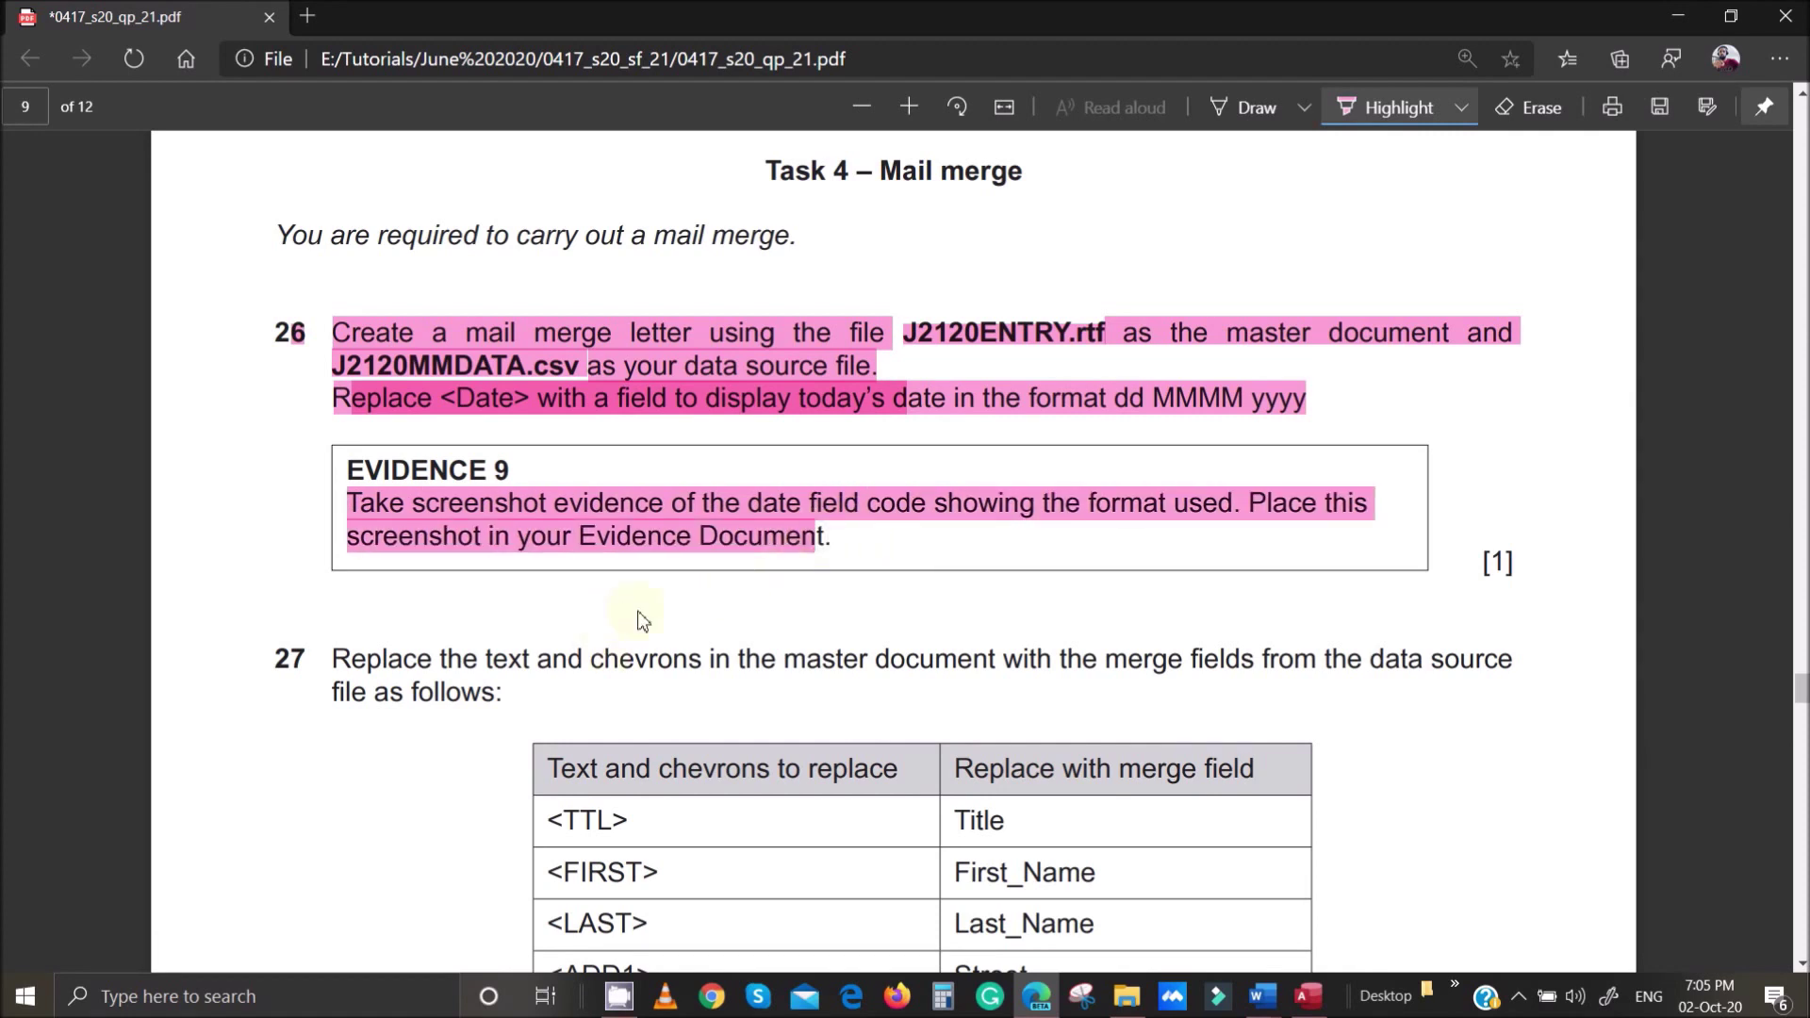
mouse_move(1262, 996)
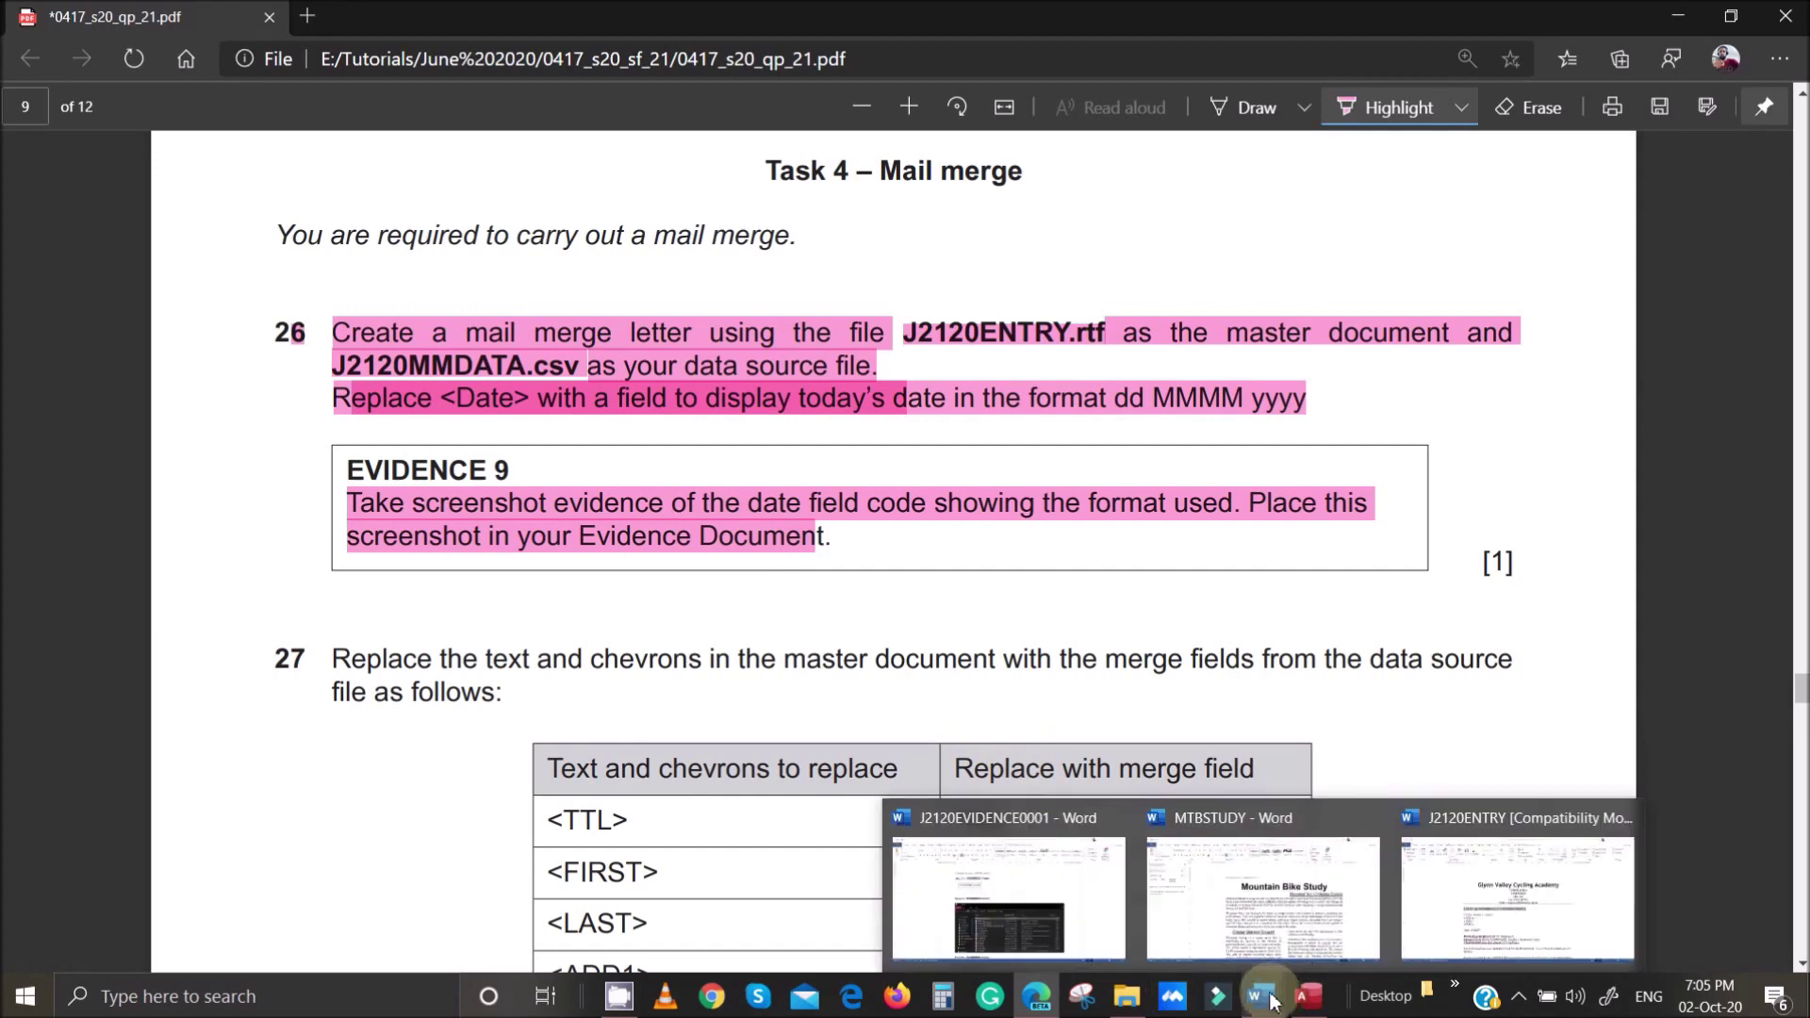
click(1499, 886)
Toggle the date field code off and back on, then capture a screen region around it
right_click(574, 556)
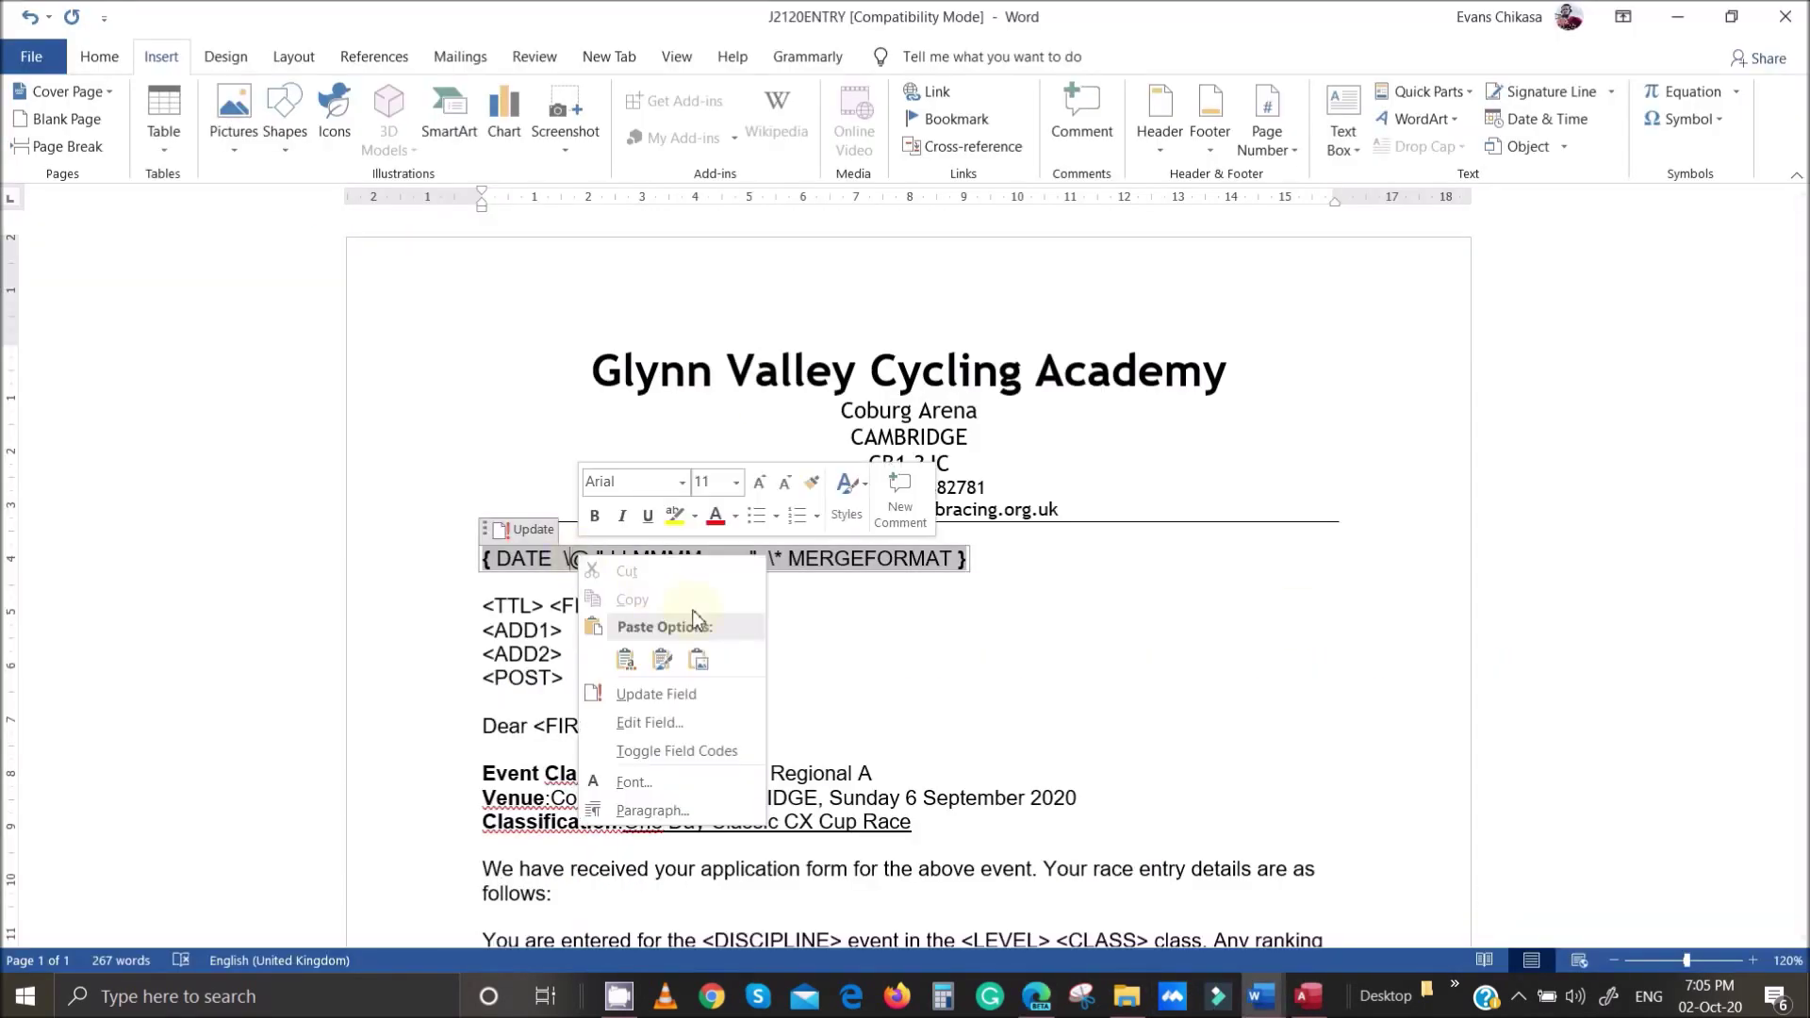
click(675, 748)
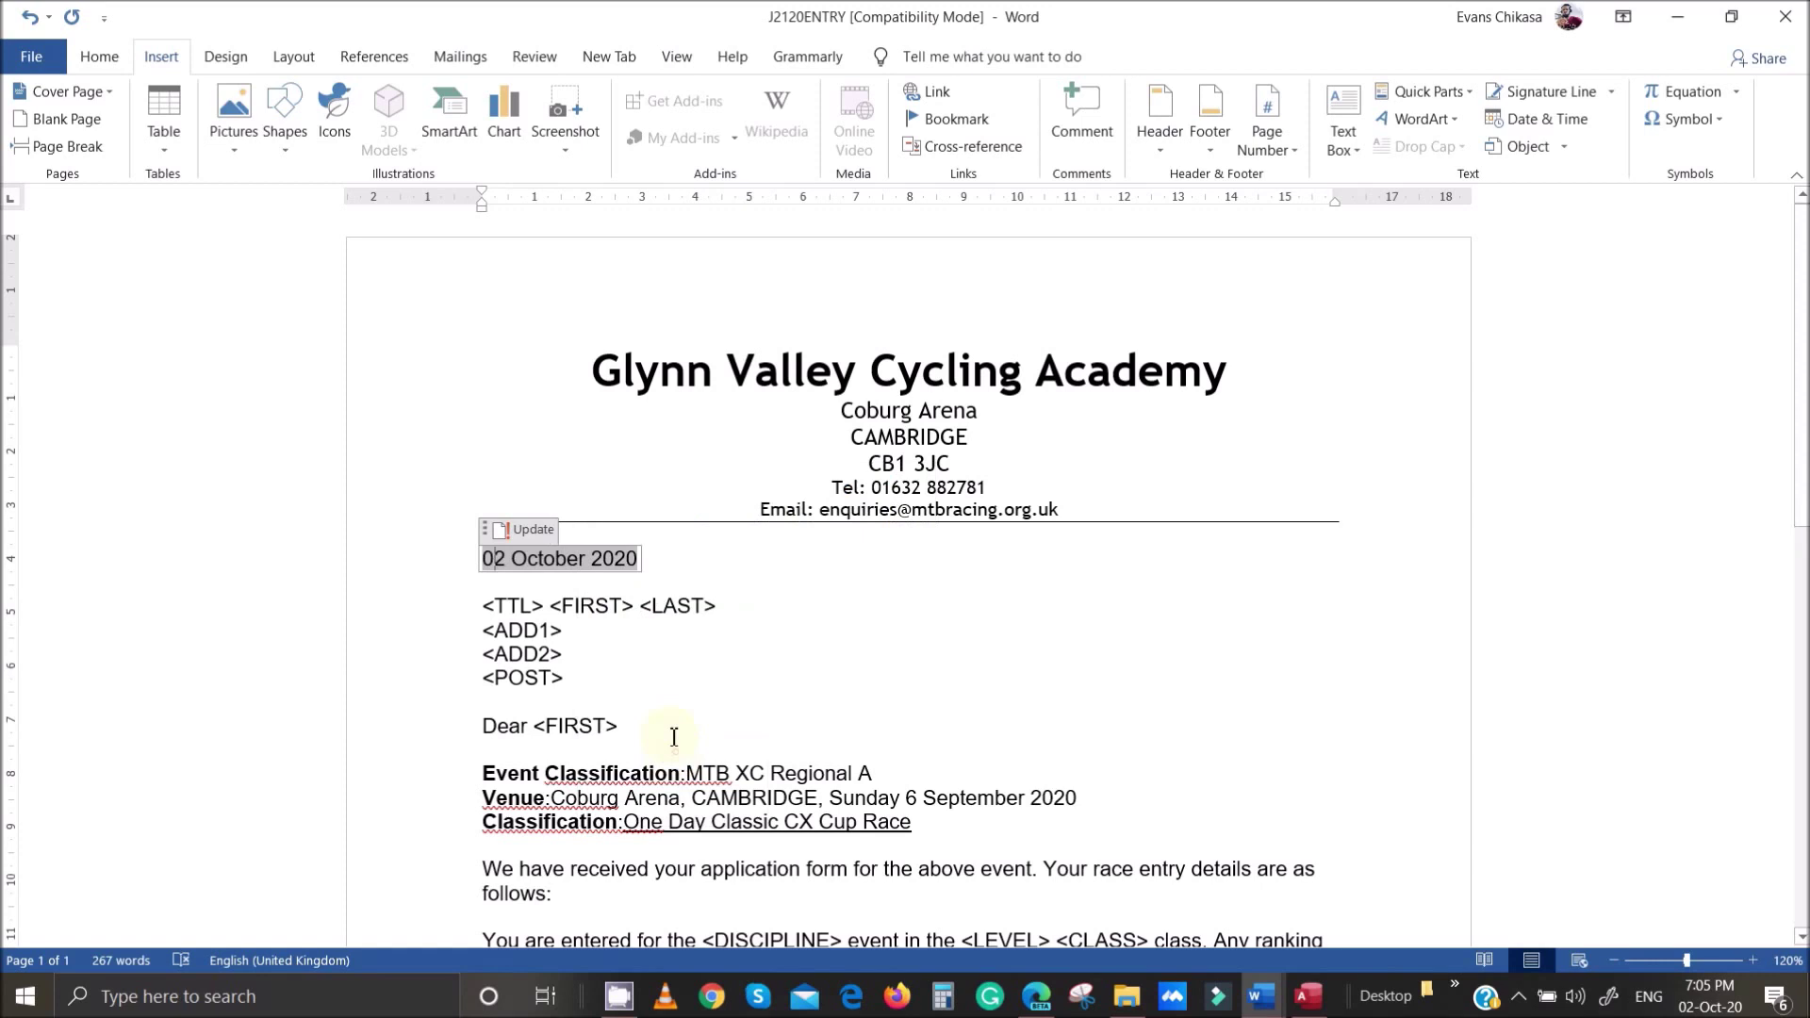
right_click(562, 563)
click(683, 752)
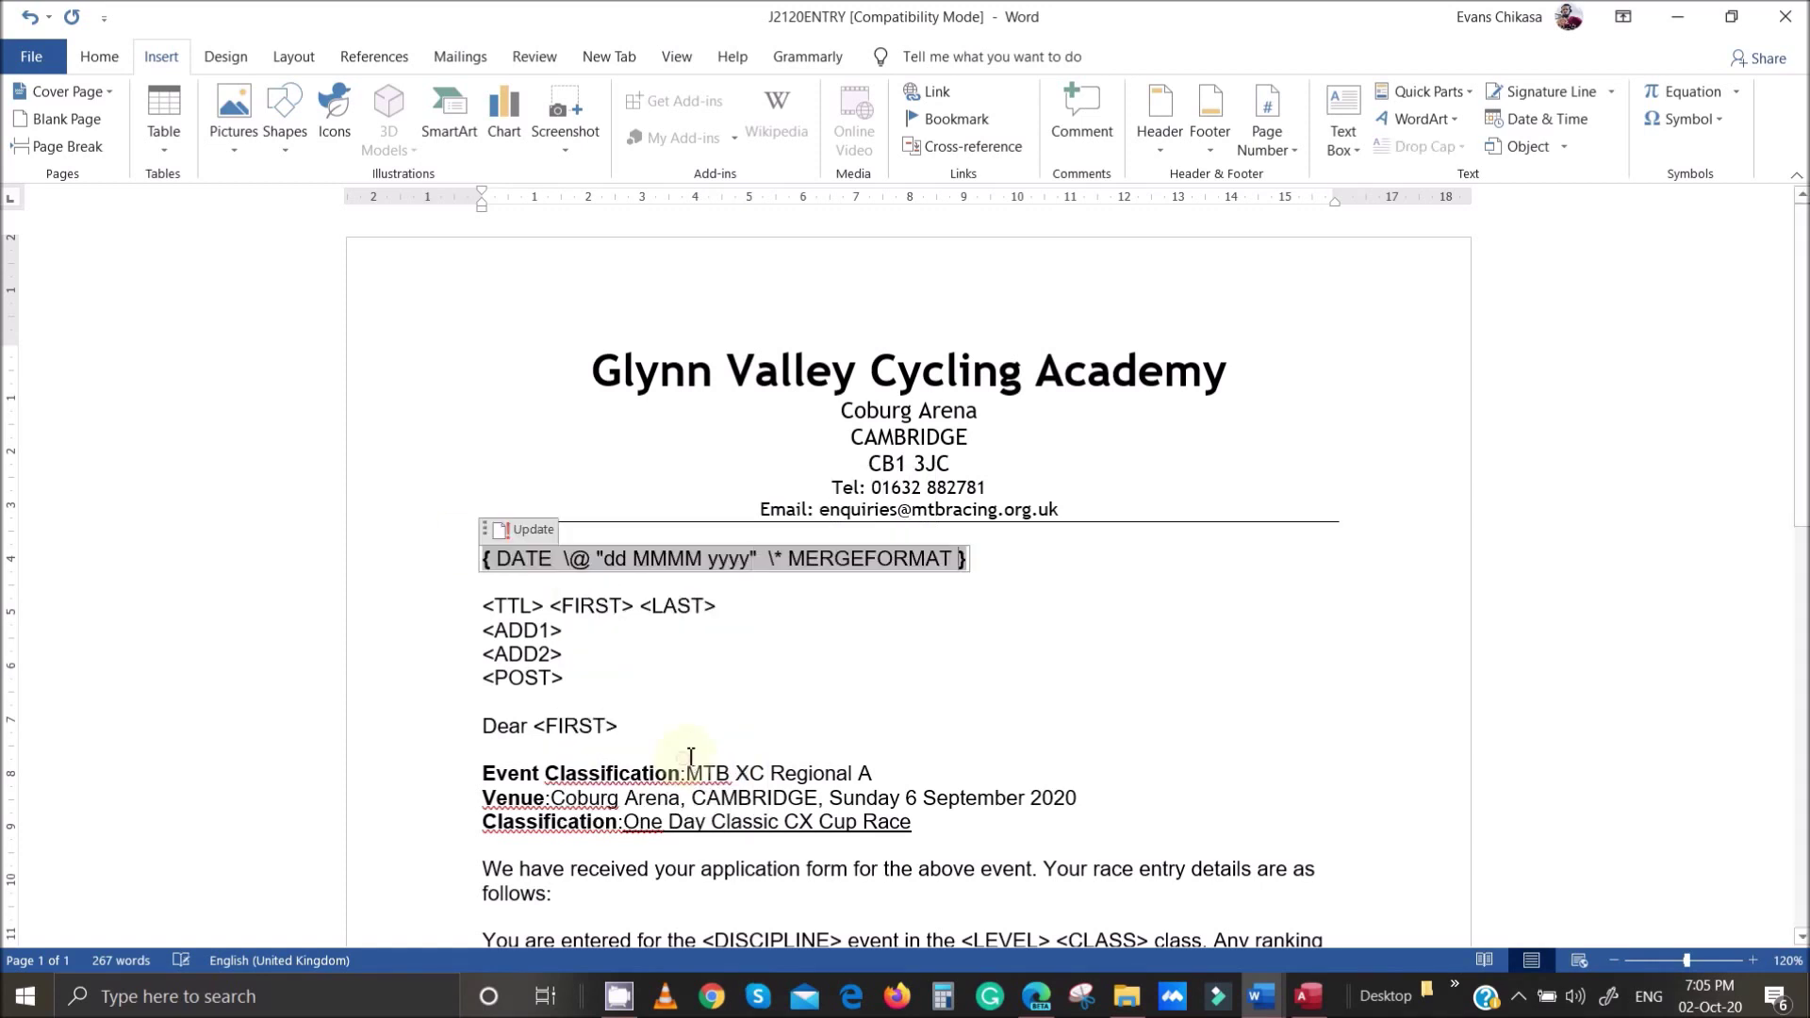
key(Print)
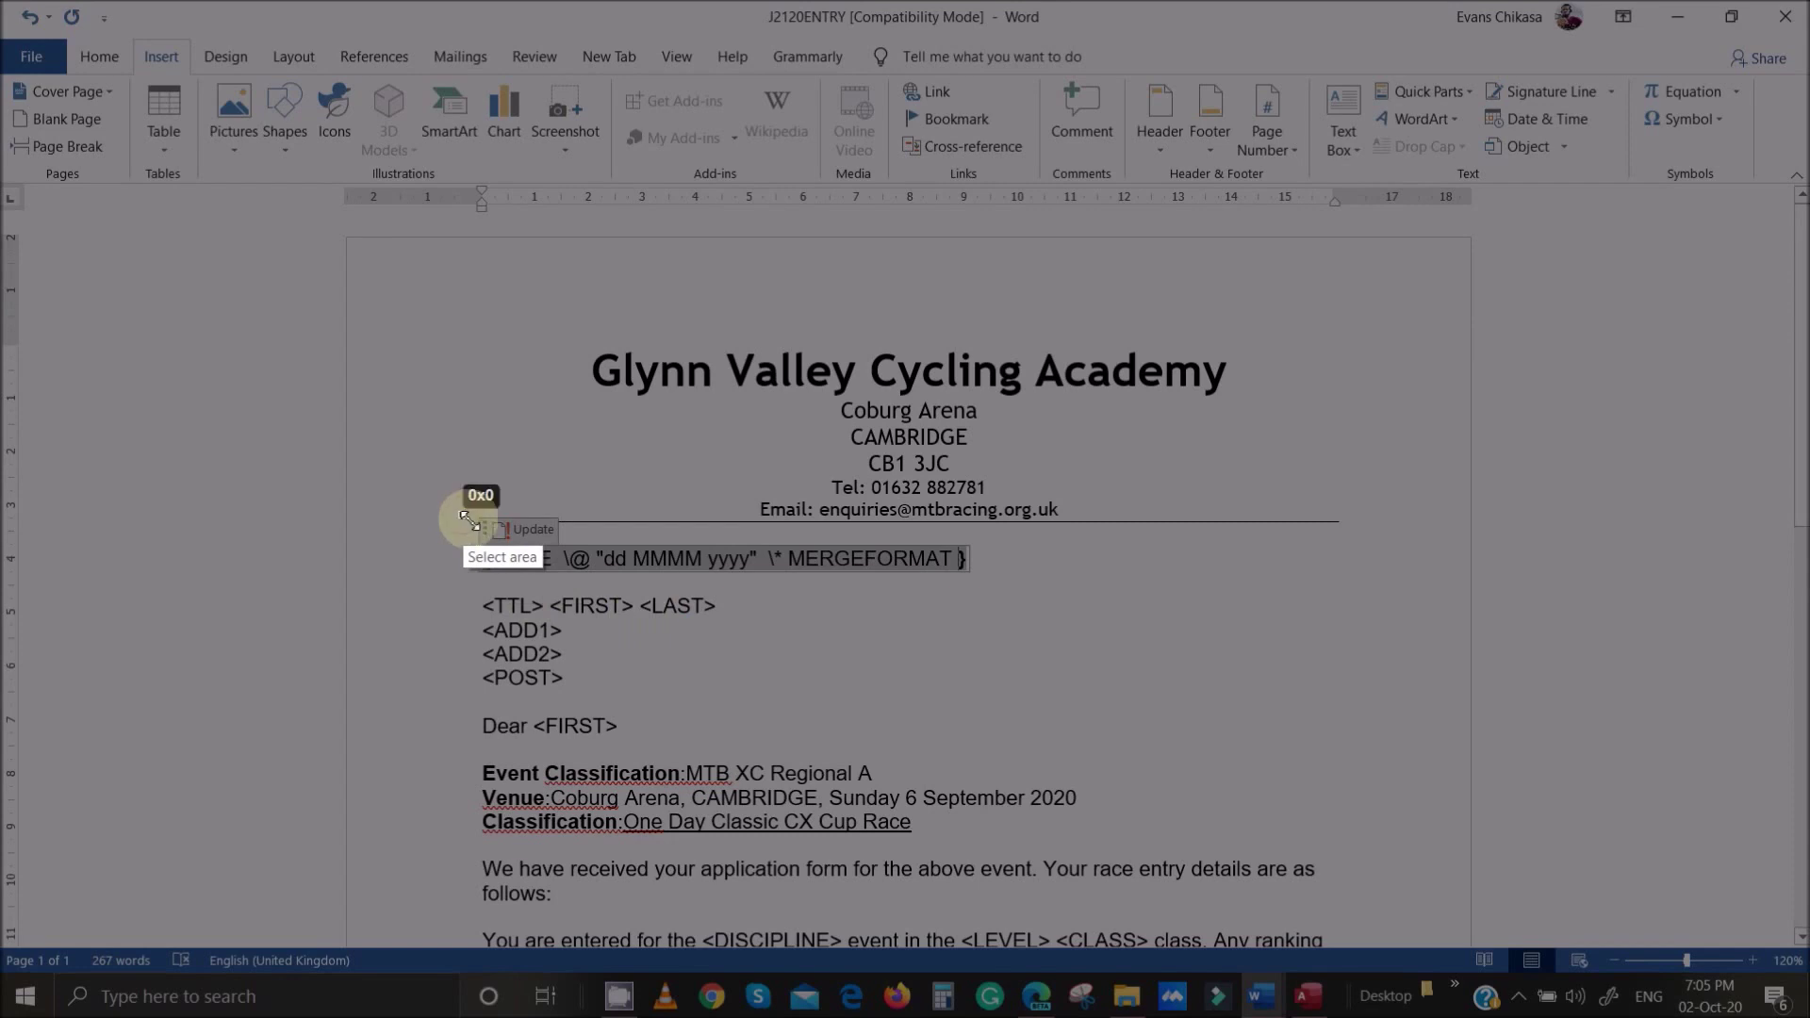
mouse_move(462, 514)
mouse_down()
mouse_move(840, 578)
mouse_move(988, 580)
mouse_up()
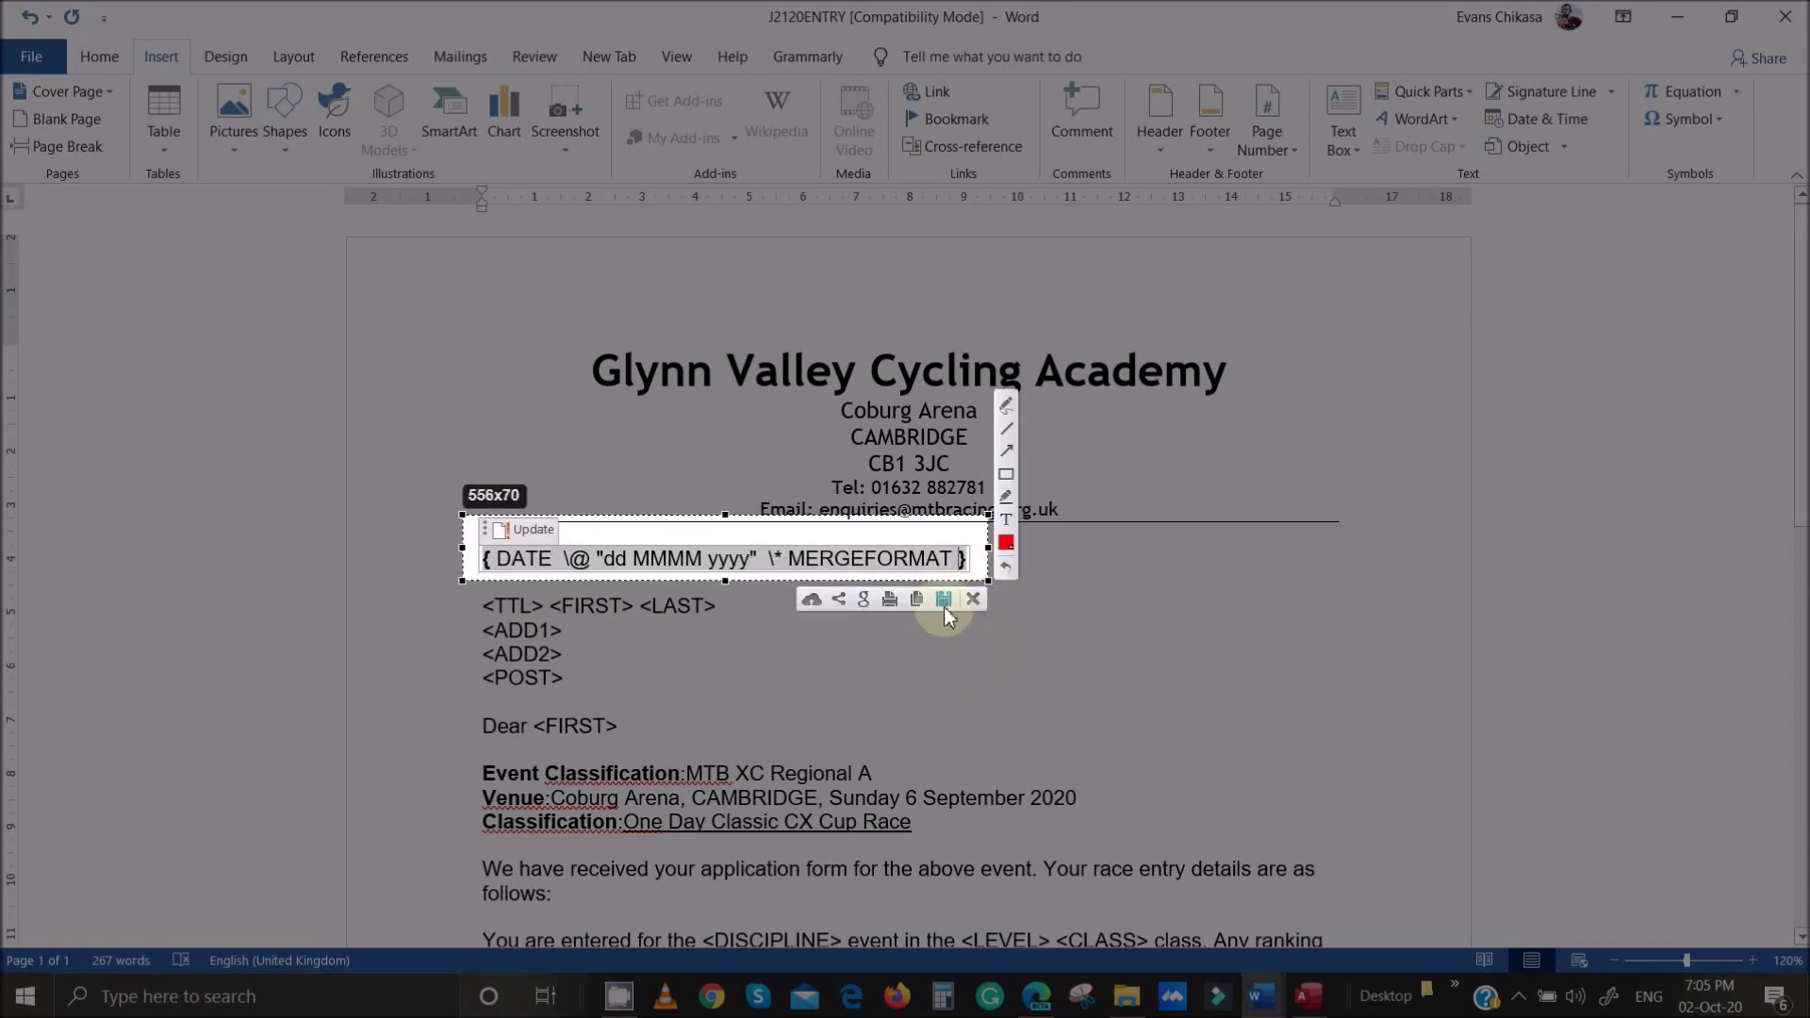
Paste the date field code capture under Step 26 - EVIDENCE 9 in J2120EVIDENCE0001
click(918, 595)
mouse_move(1261, 997)
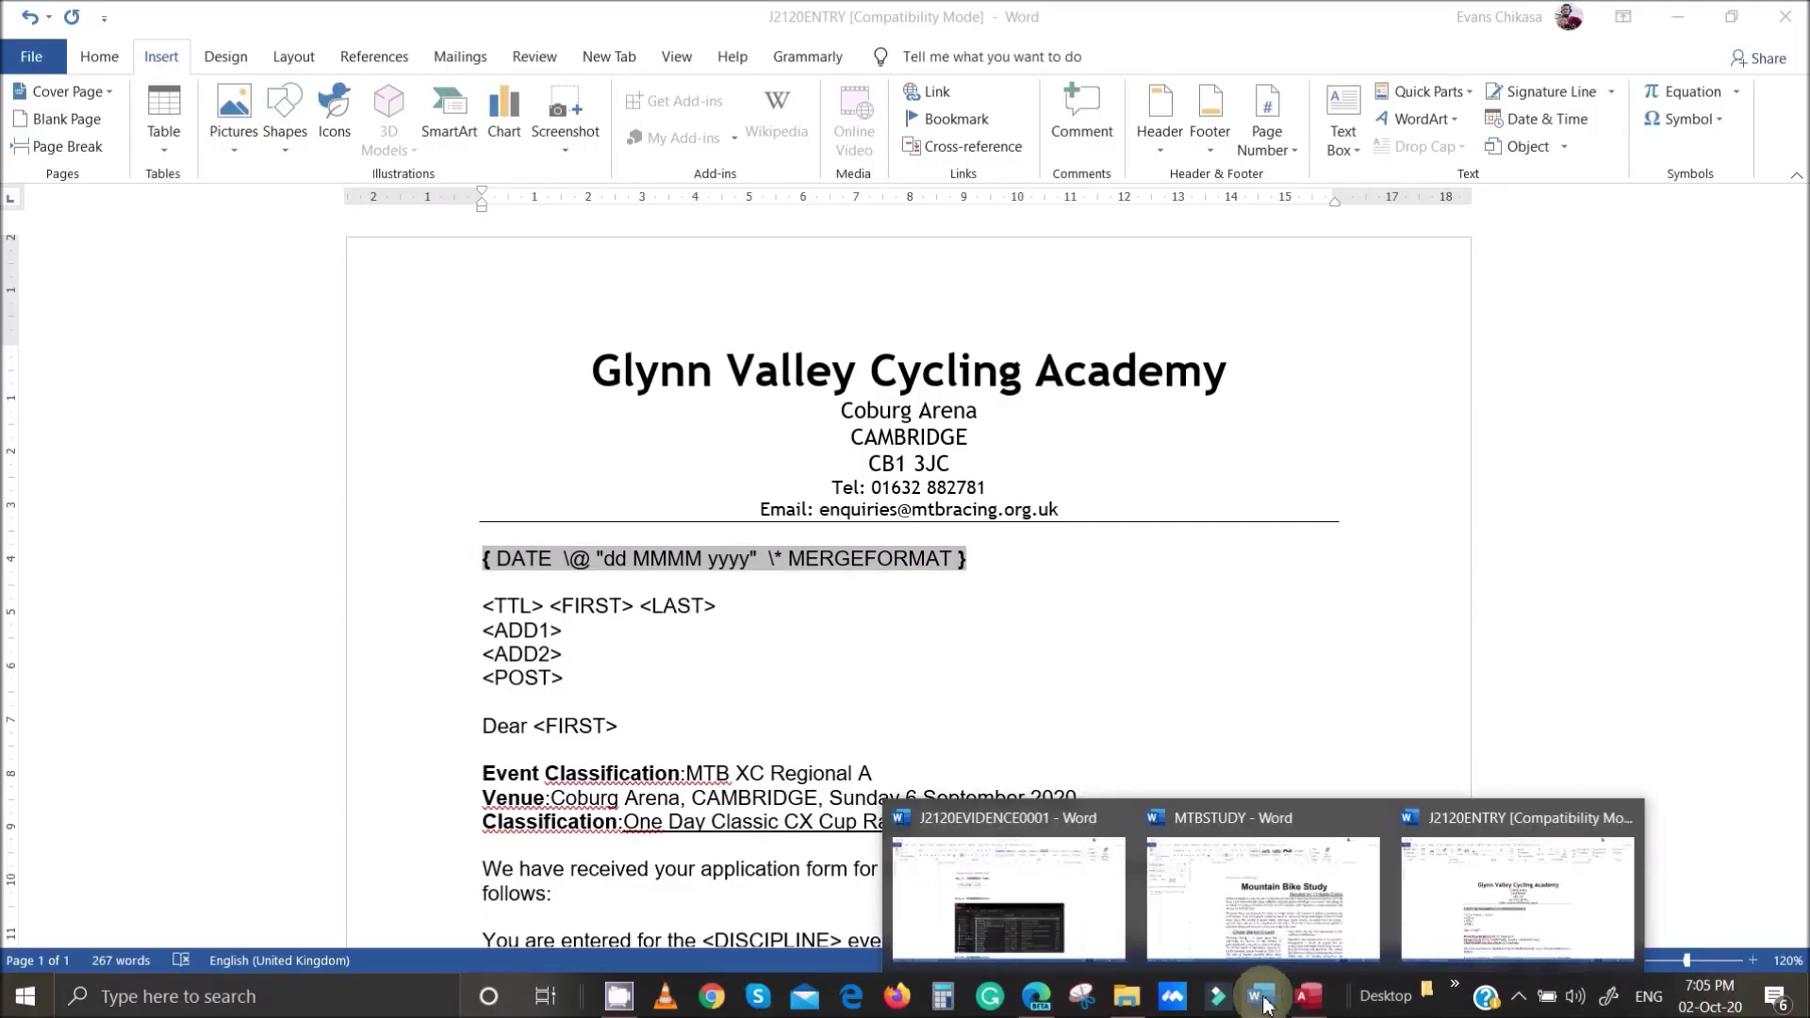
click(1056, 895)
scroll(924, 697, down, 5)
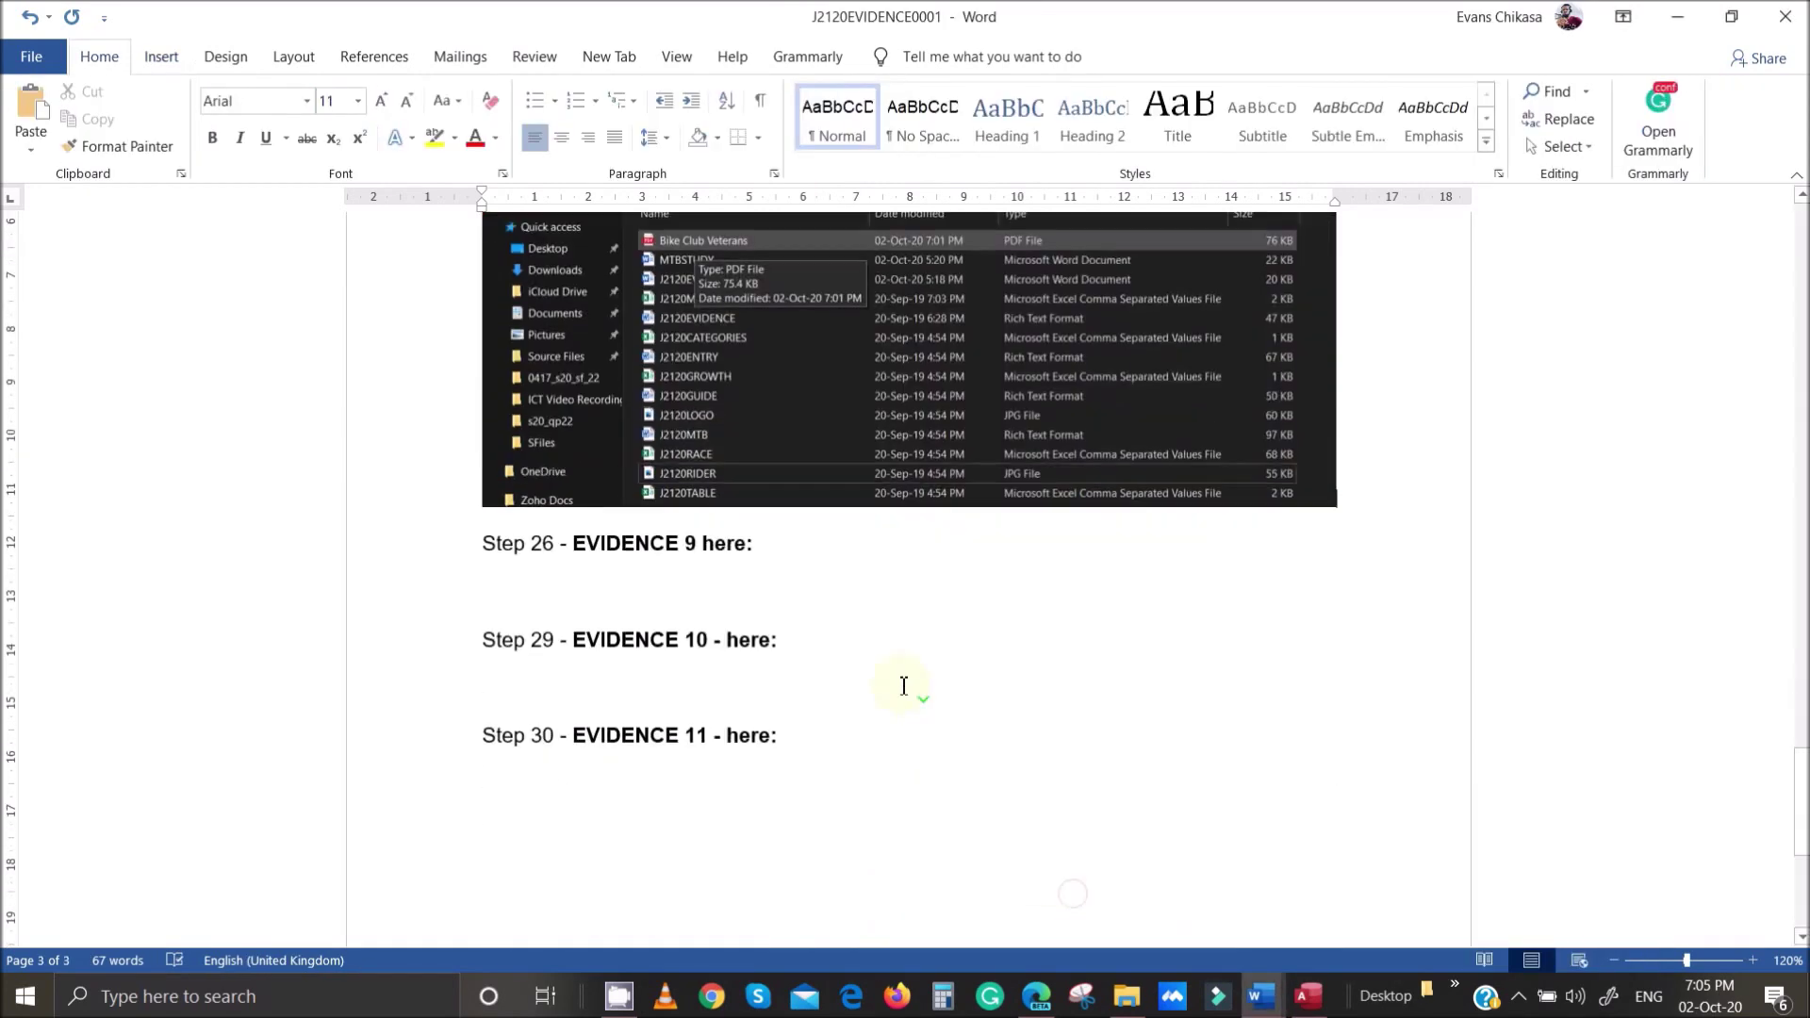
click(574, 568)
key(ctrl+v)
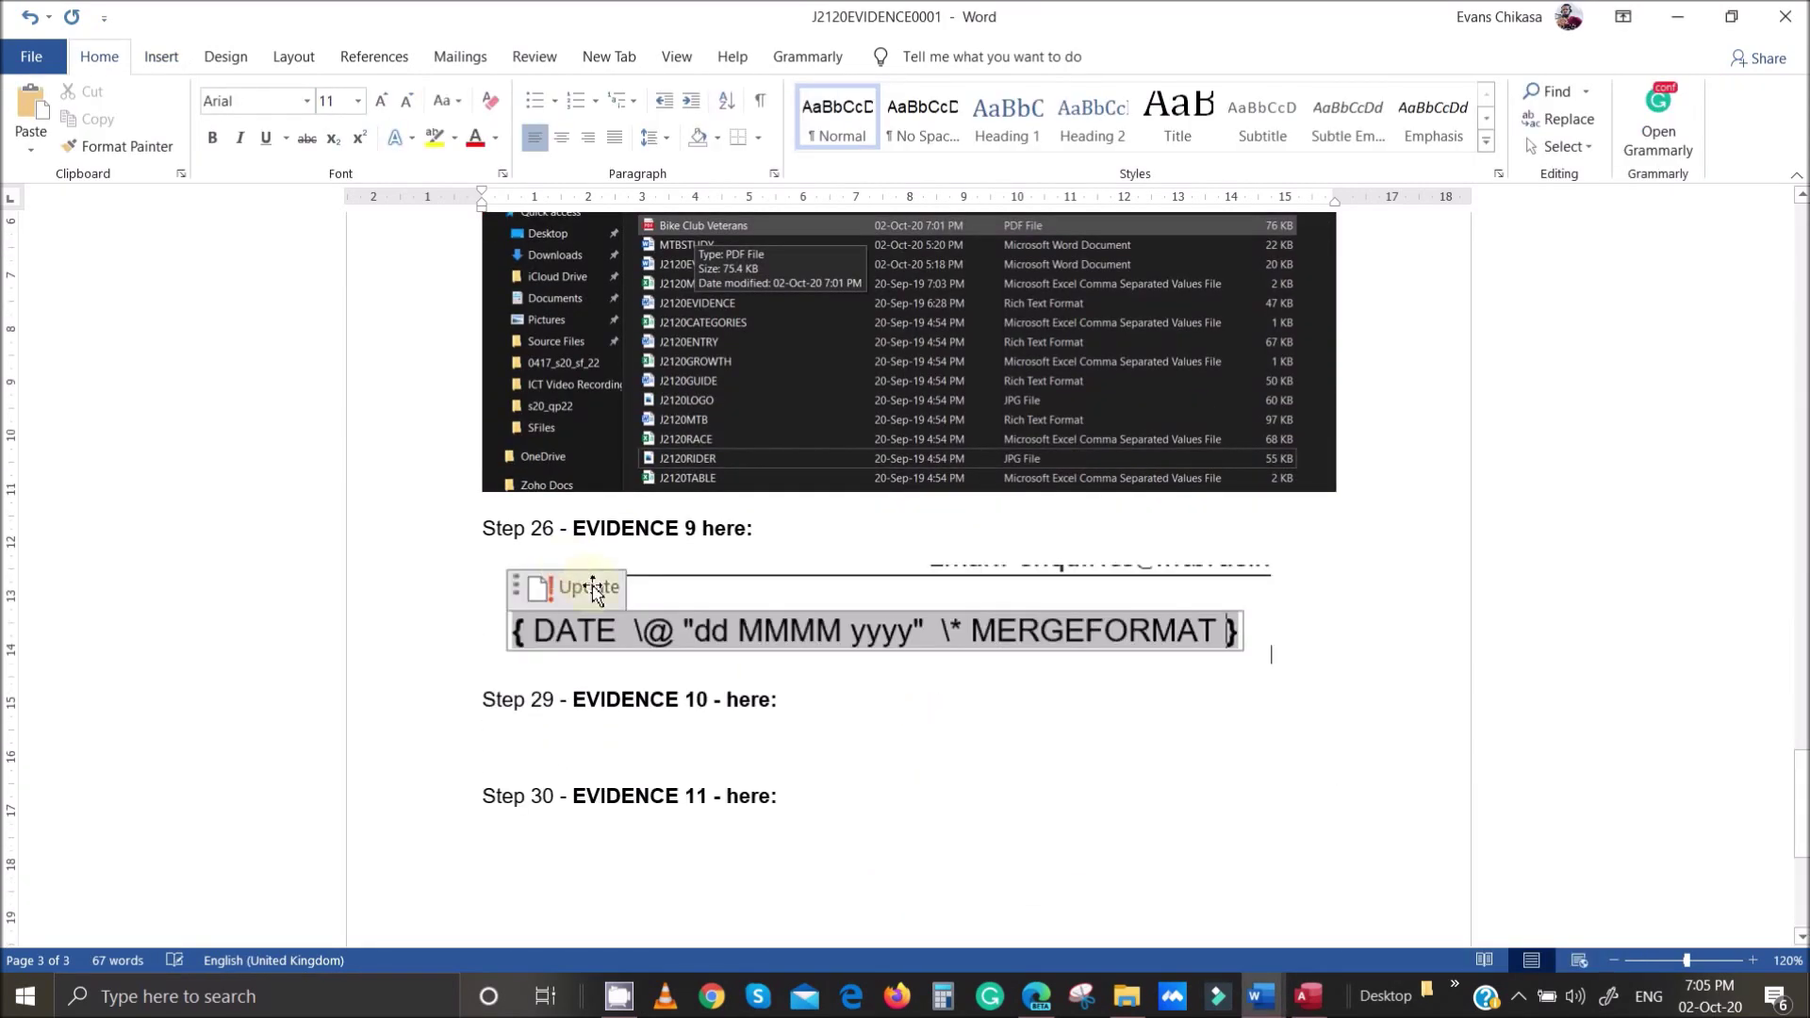
Shrink the pasted date code screenshot slightly
click(947, 651)
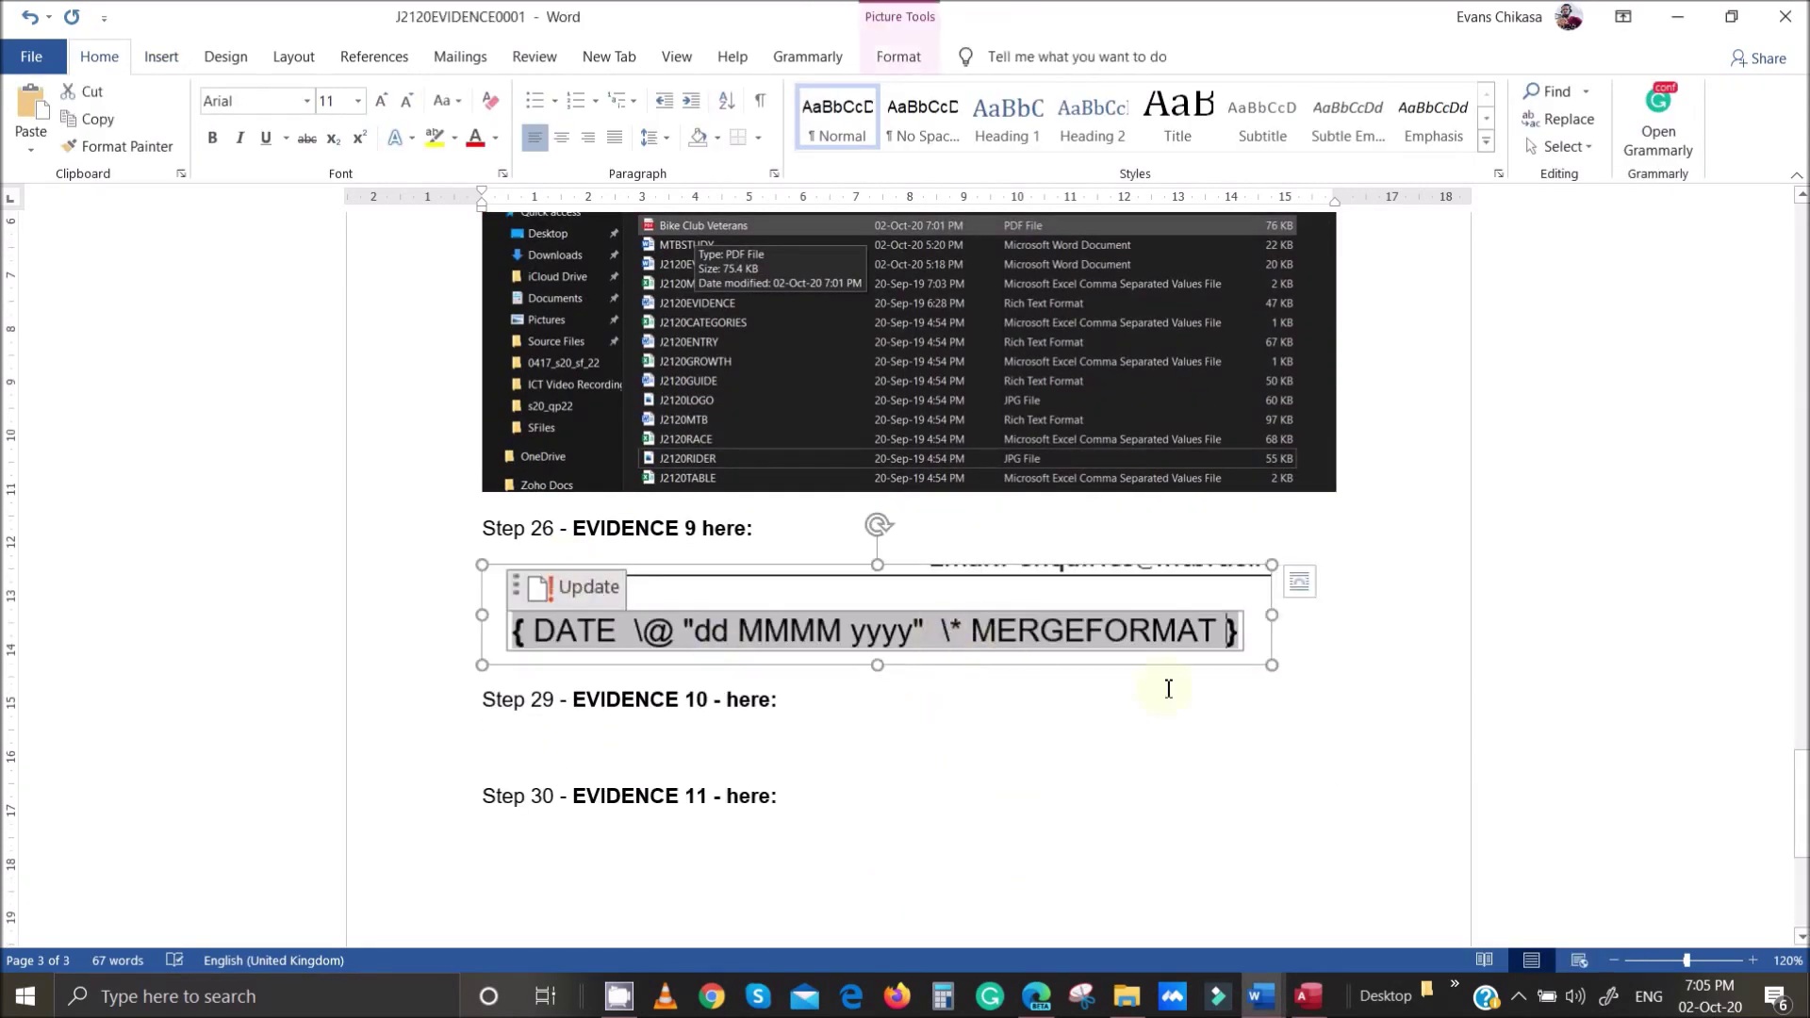
drag(1268, 666, 1075, 640)
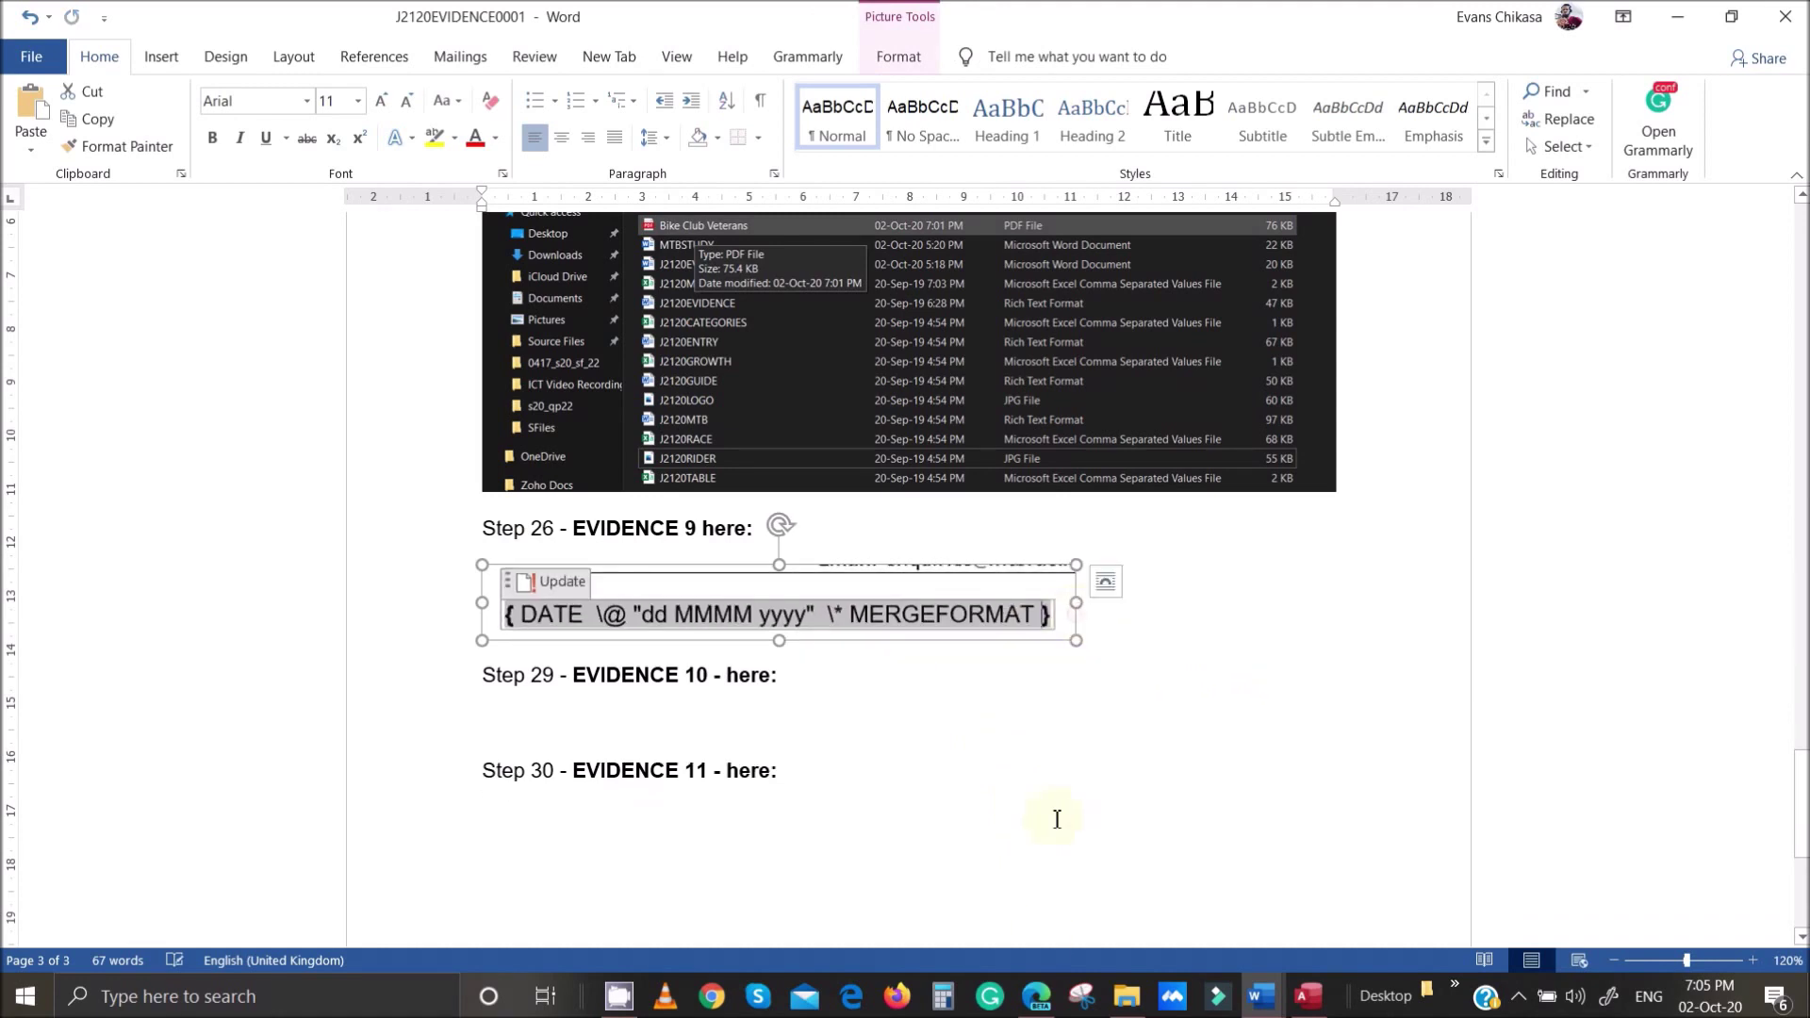
mouse_move(1037, 996)
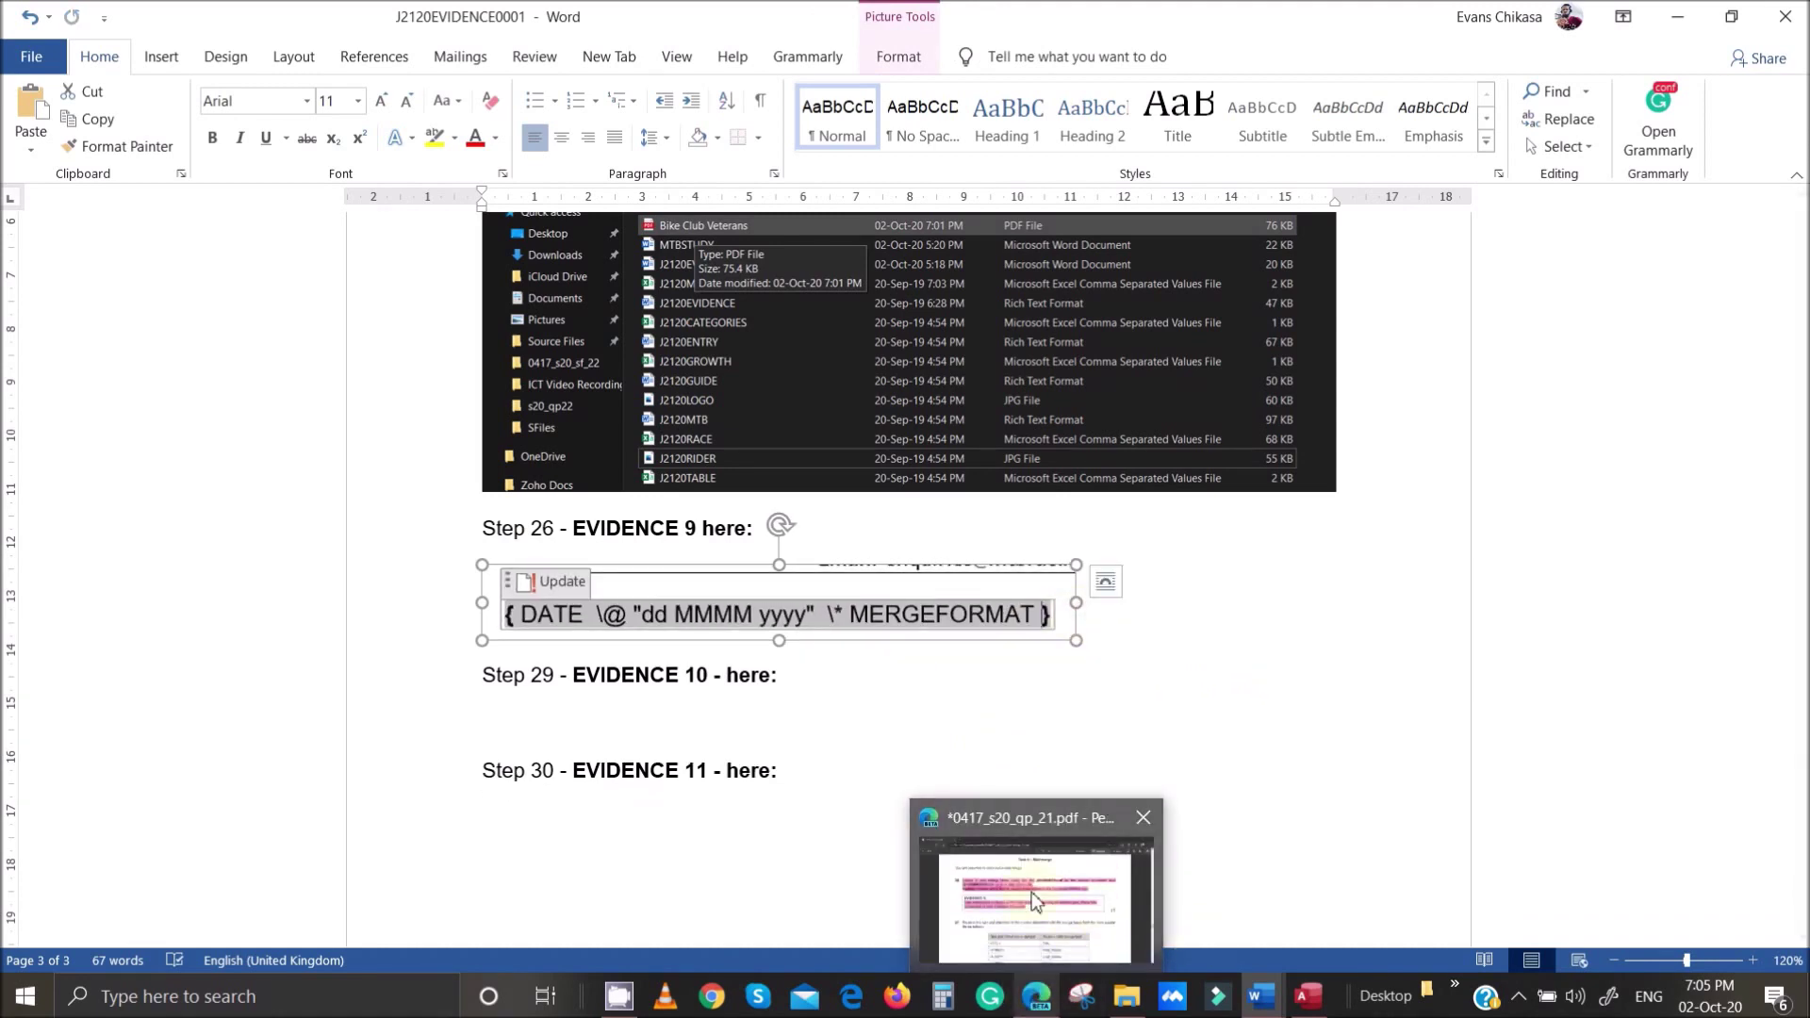
click(1032, 891)
Scroll the question paper to question 27 and move a restored Word window to the right
scroll(657, 610, down, 3)
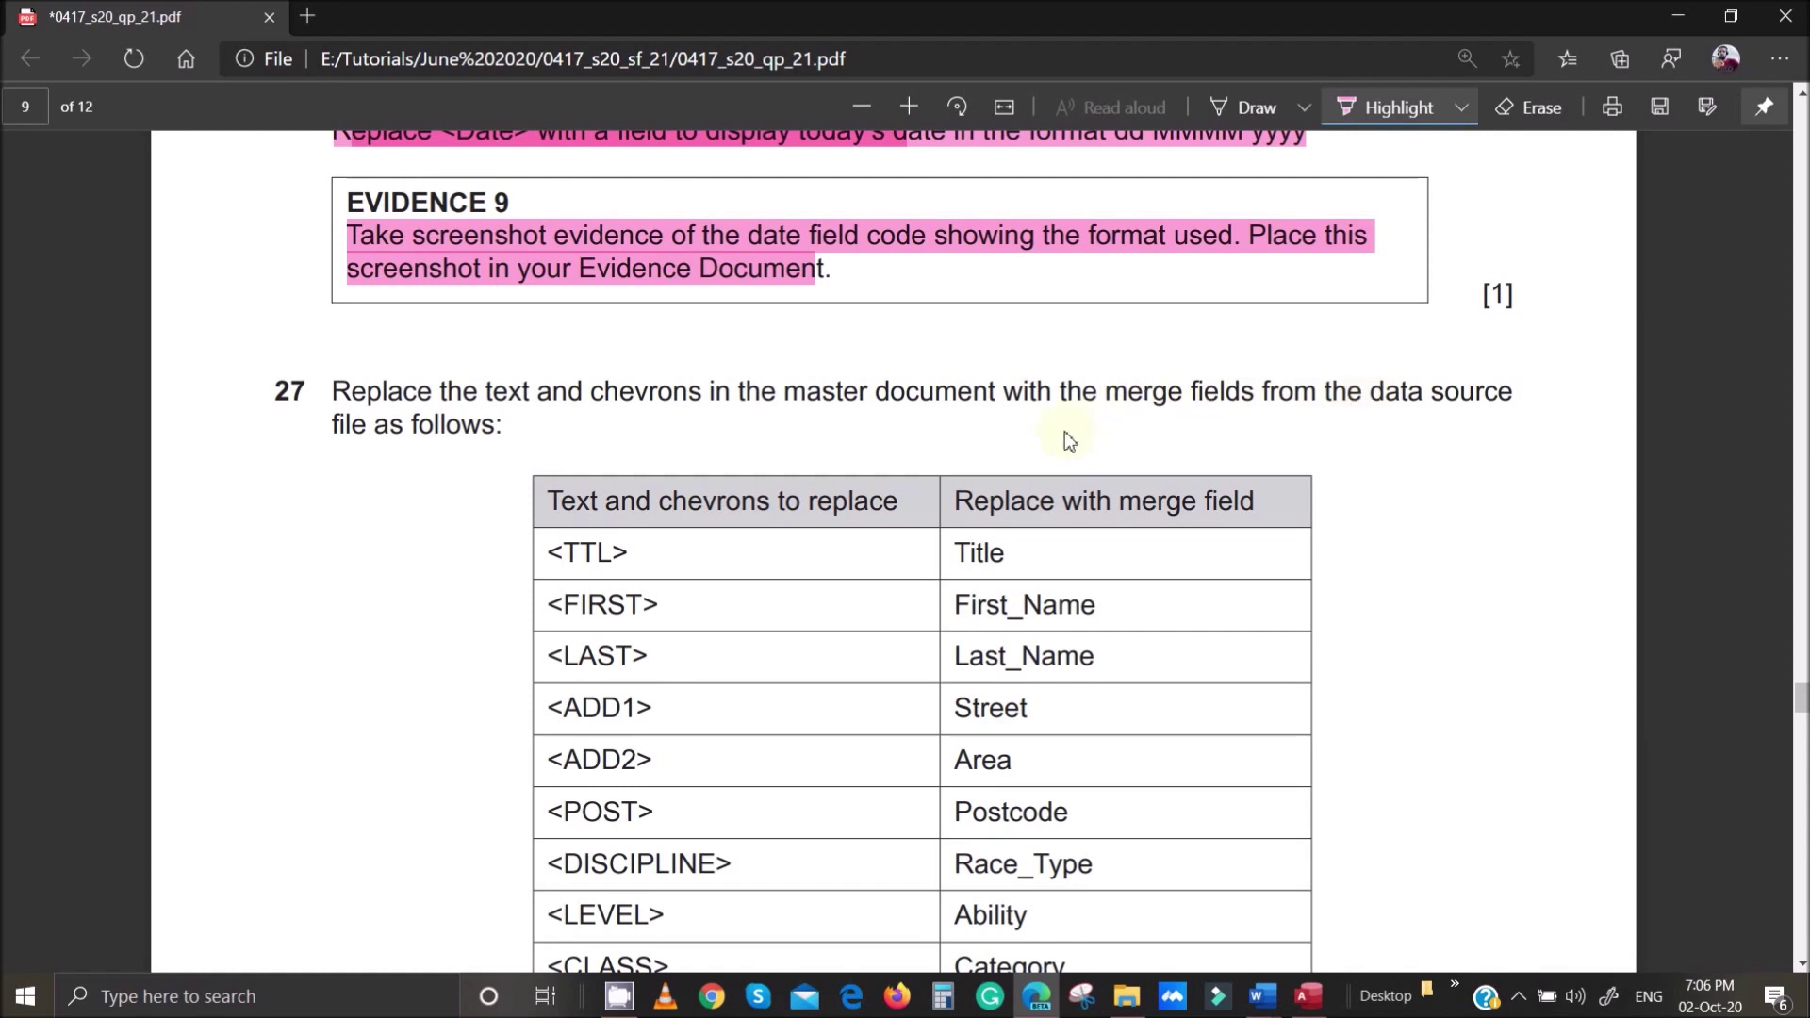
scroll(1065, 432, down, 2)
scroll(907, 462, down, 2)
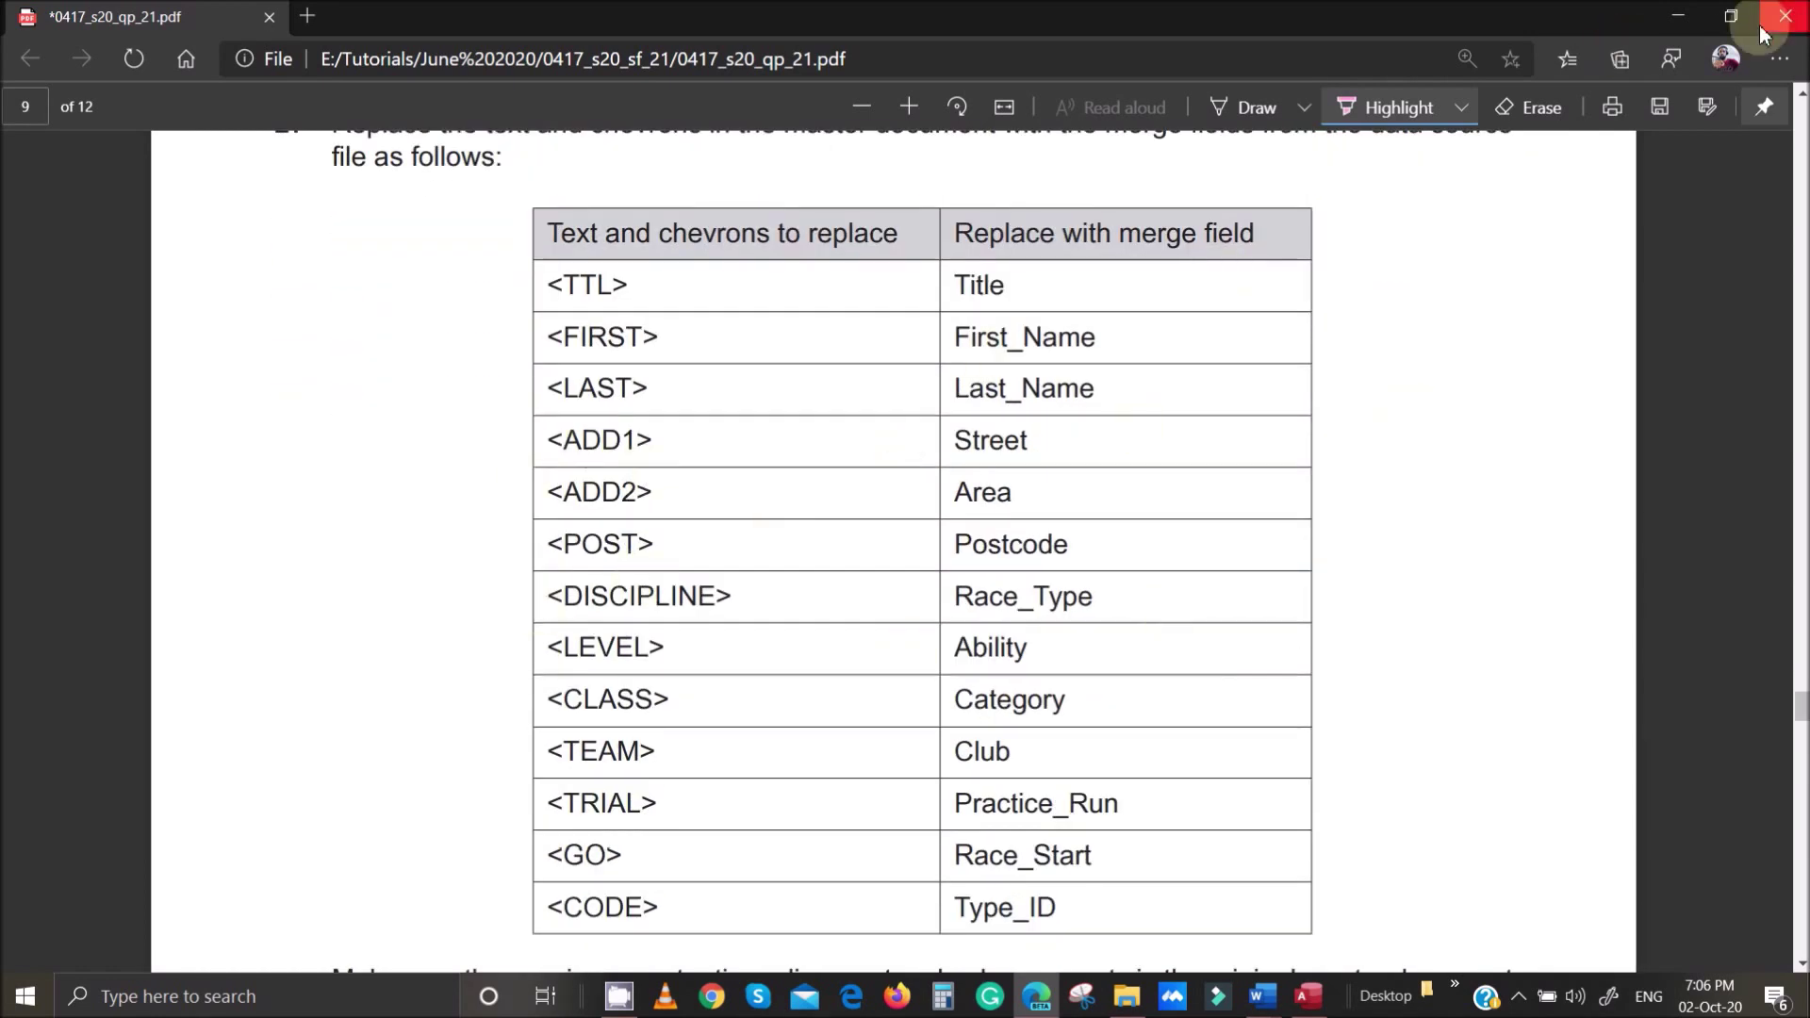
click(1733, 24)
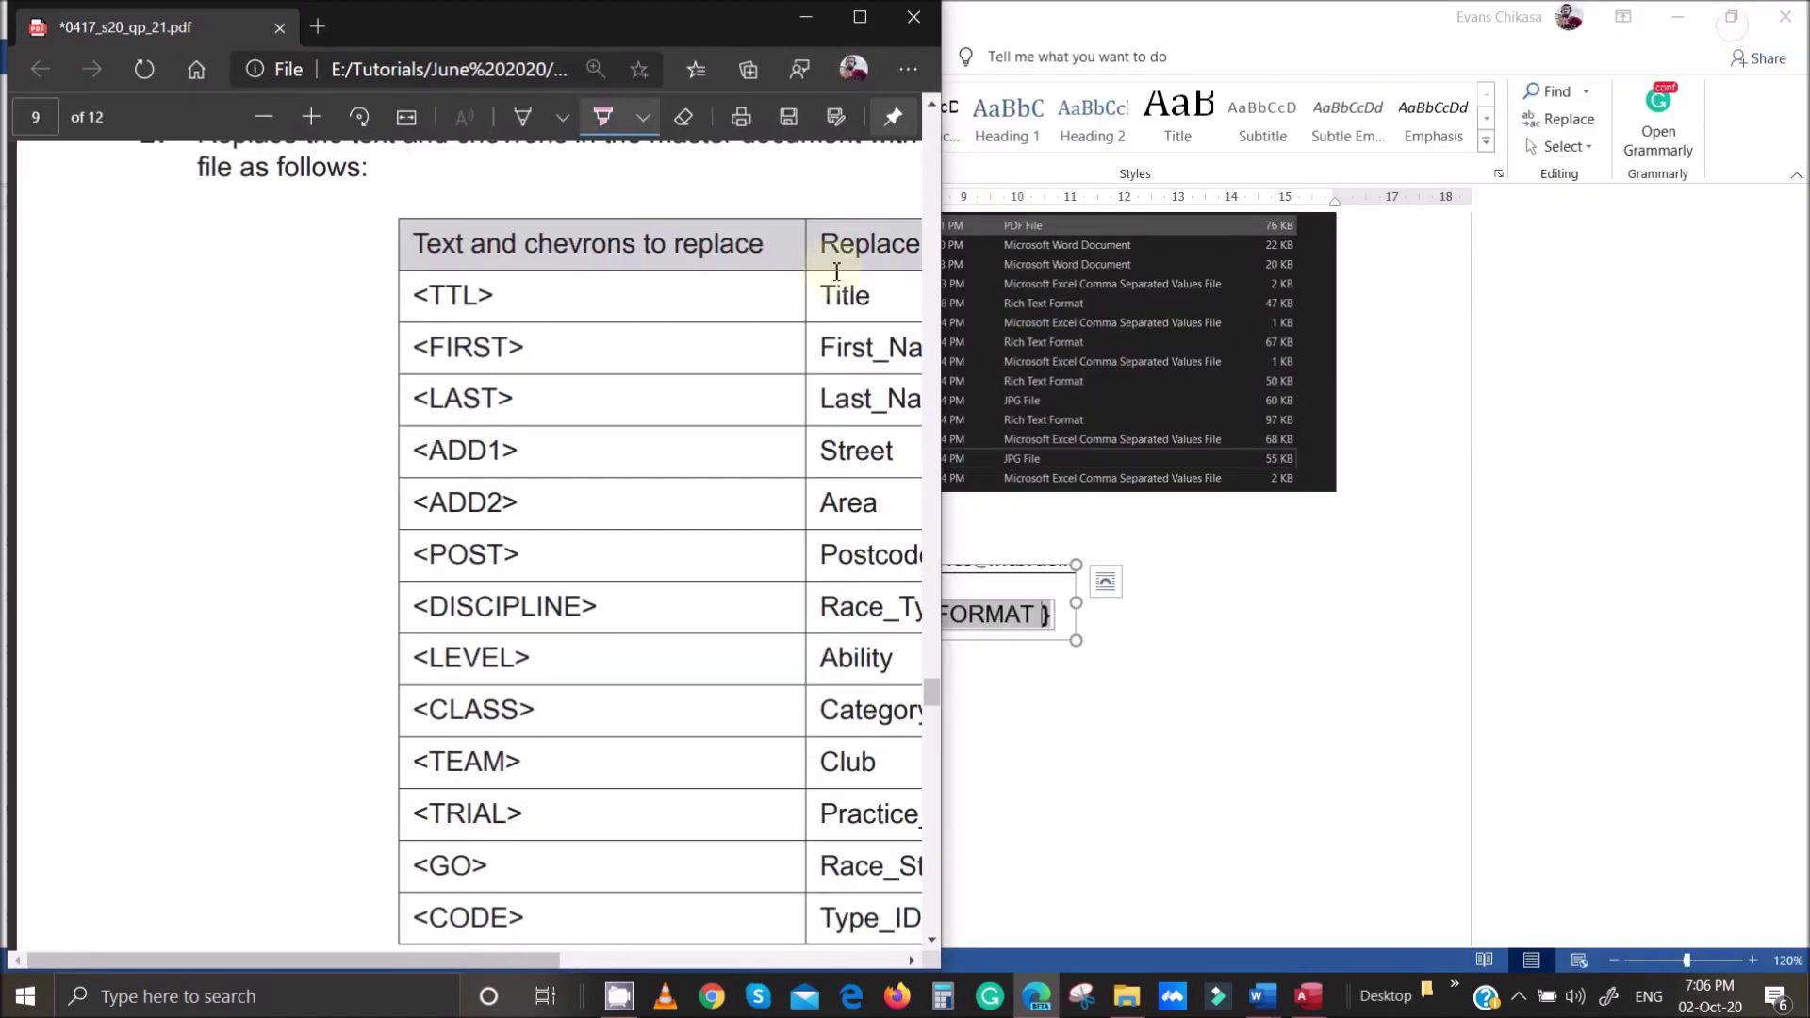
mouse_move(1263, 996)
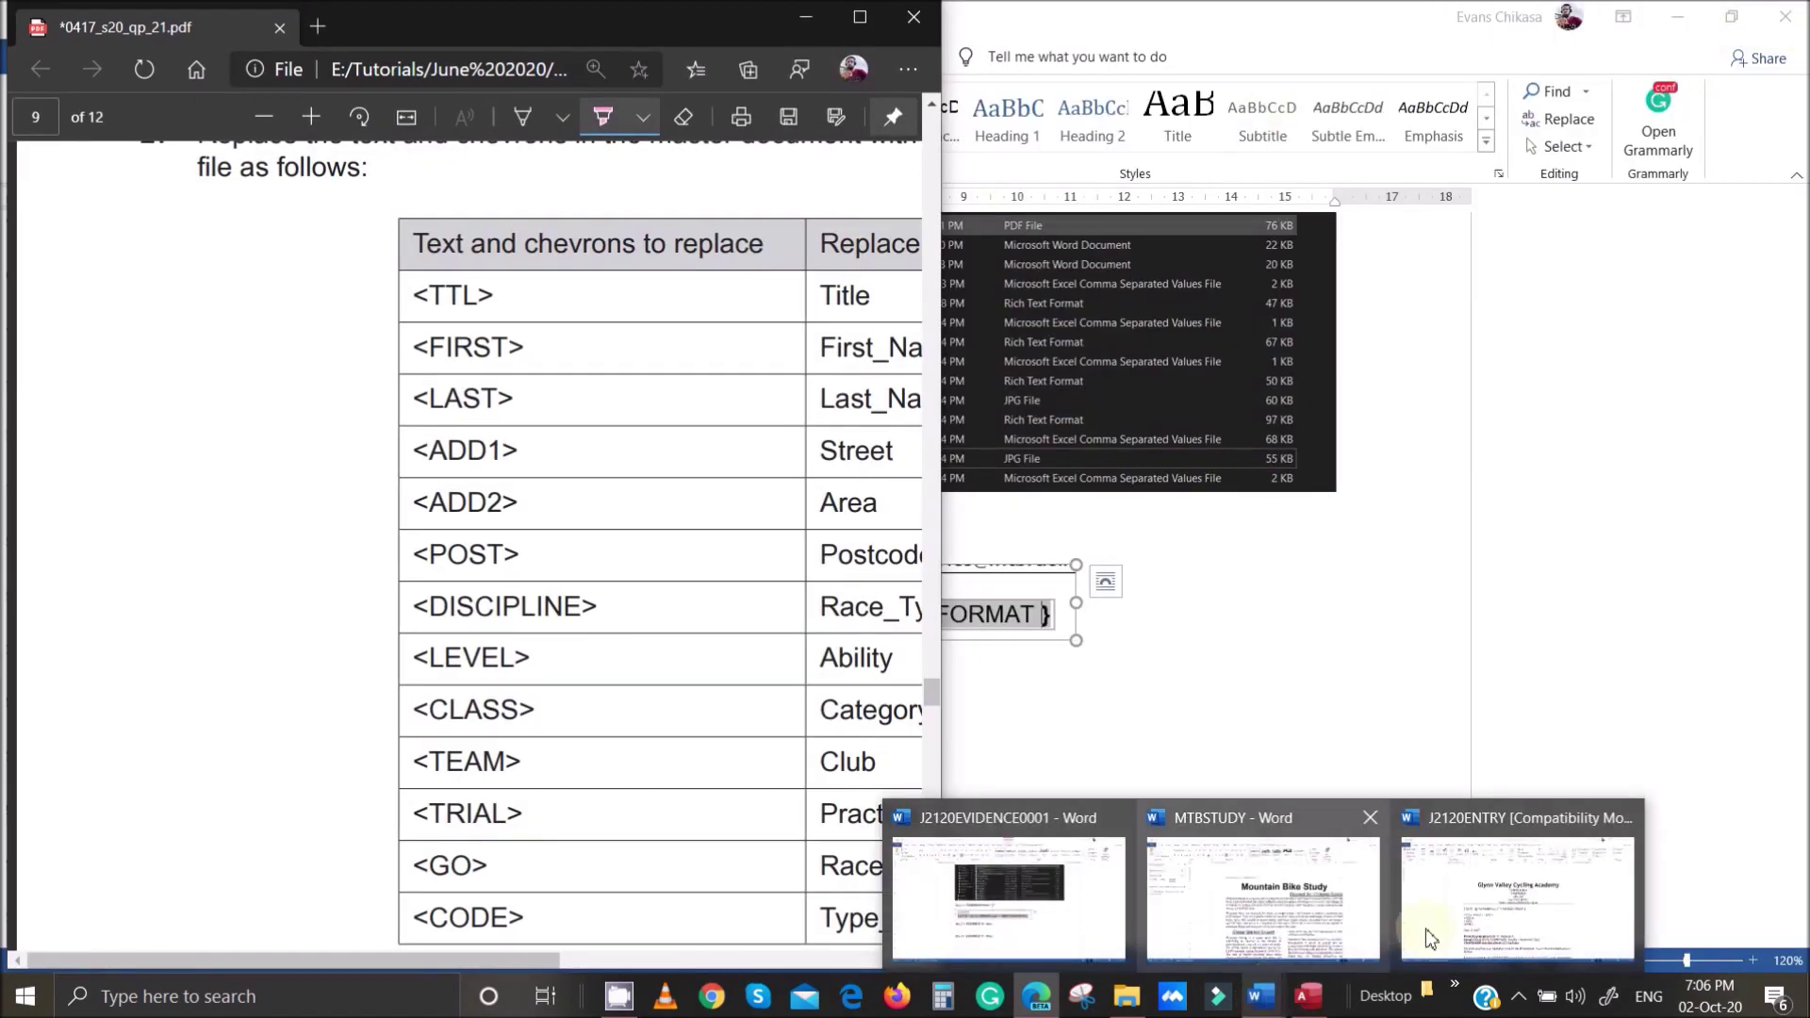
click(1490, 922)
click(1730, 16)
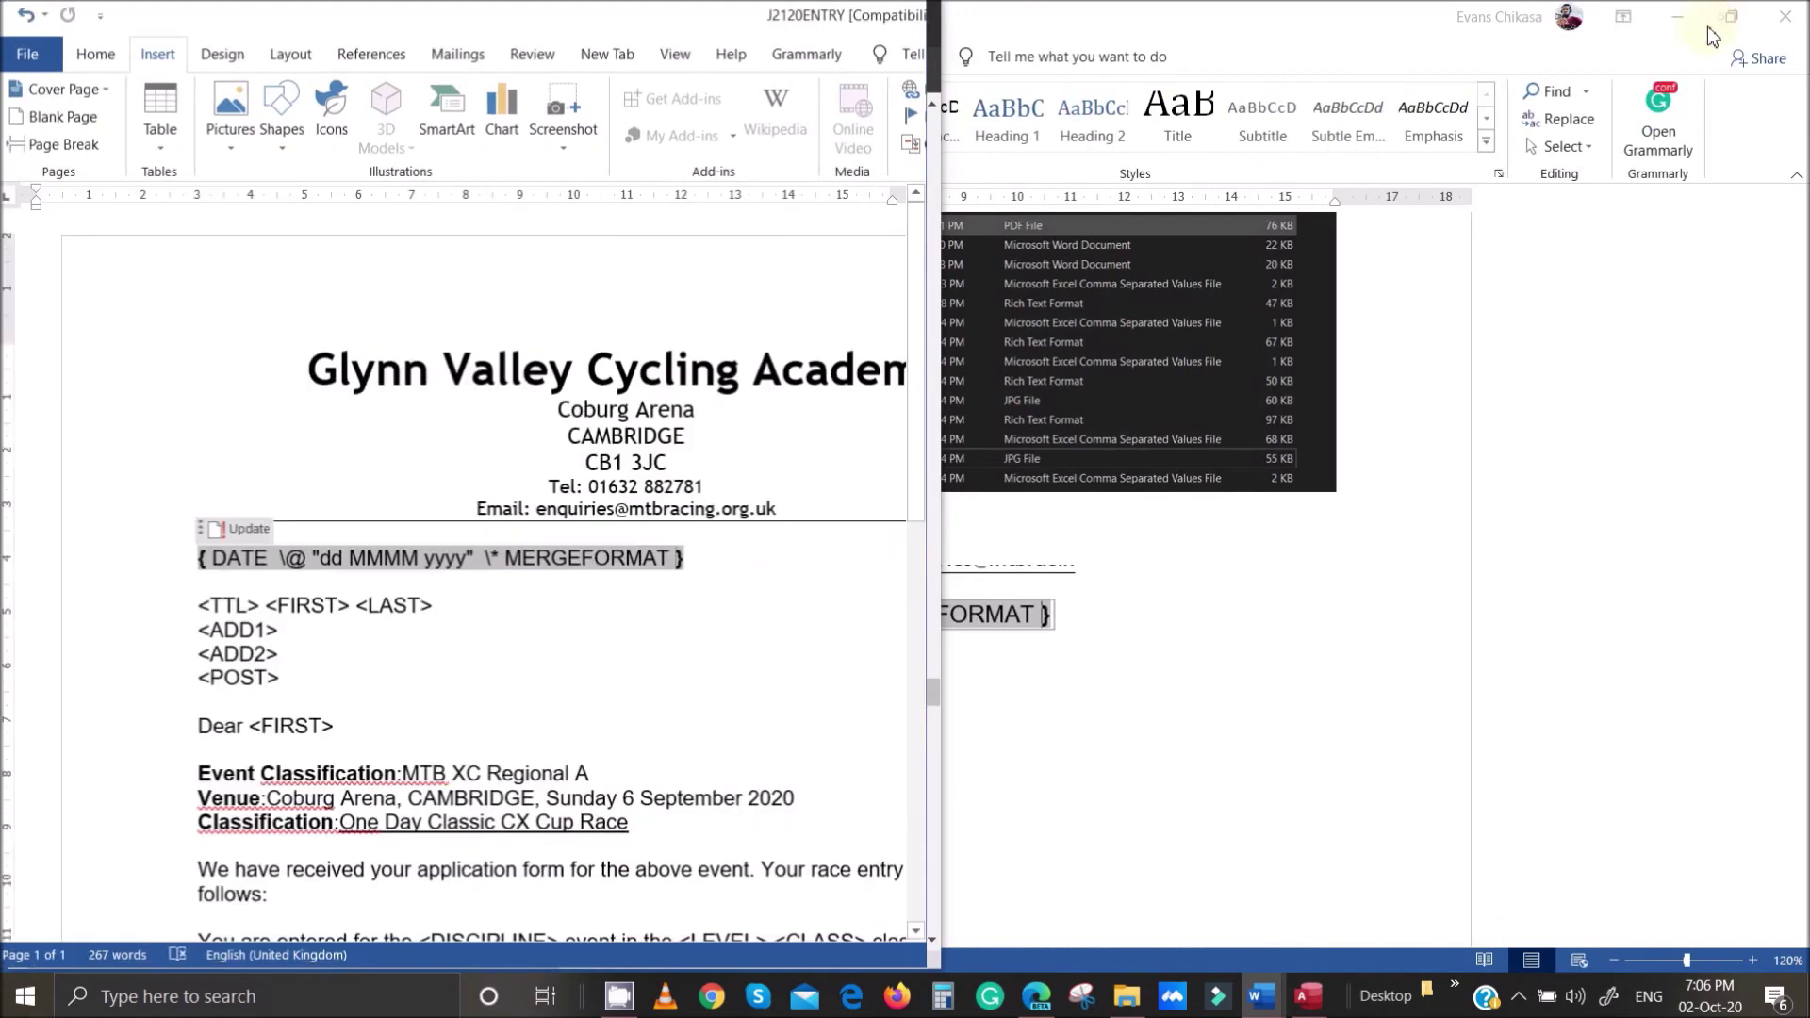
drag(506, 9, 1382, 17)
double_click(1382, 17)
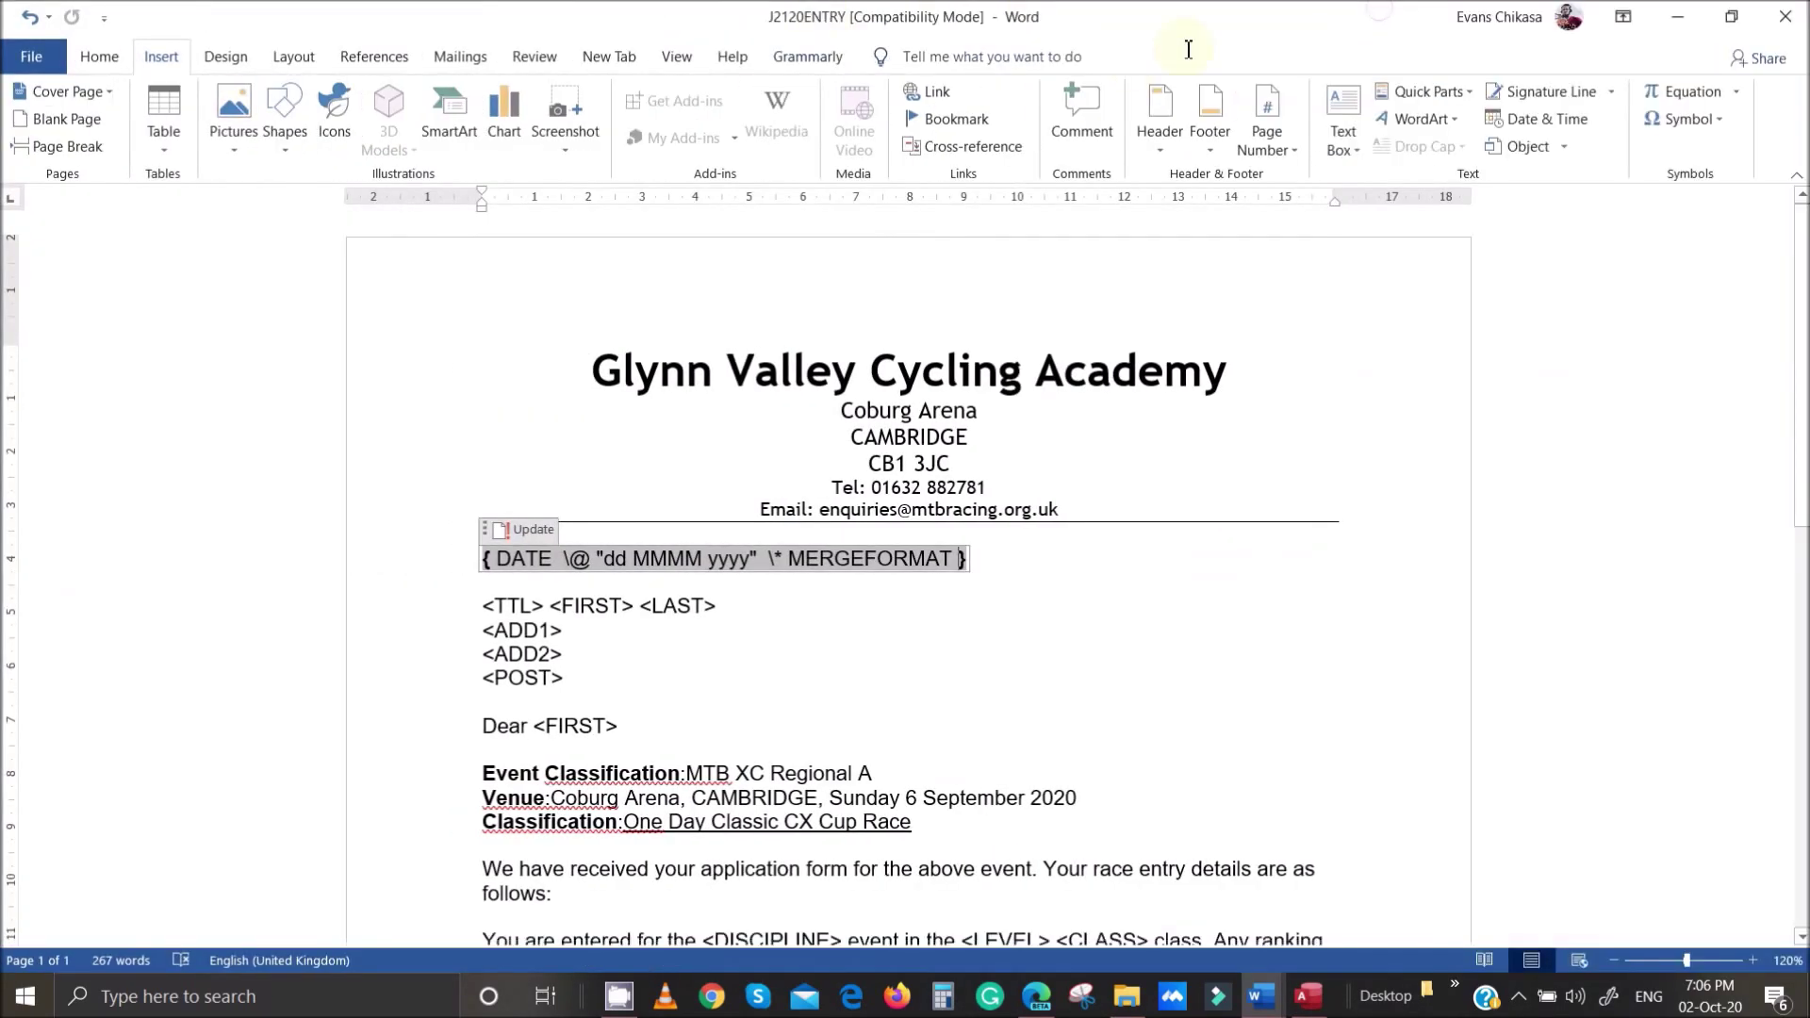
click(1730, 16)
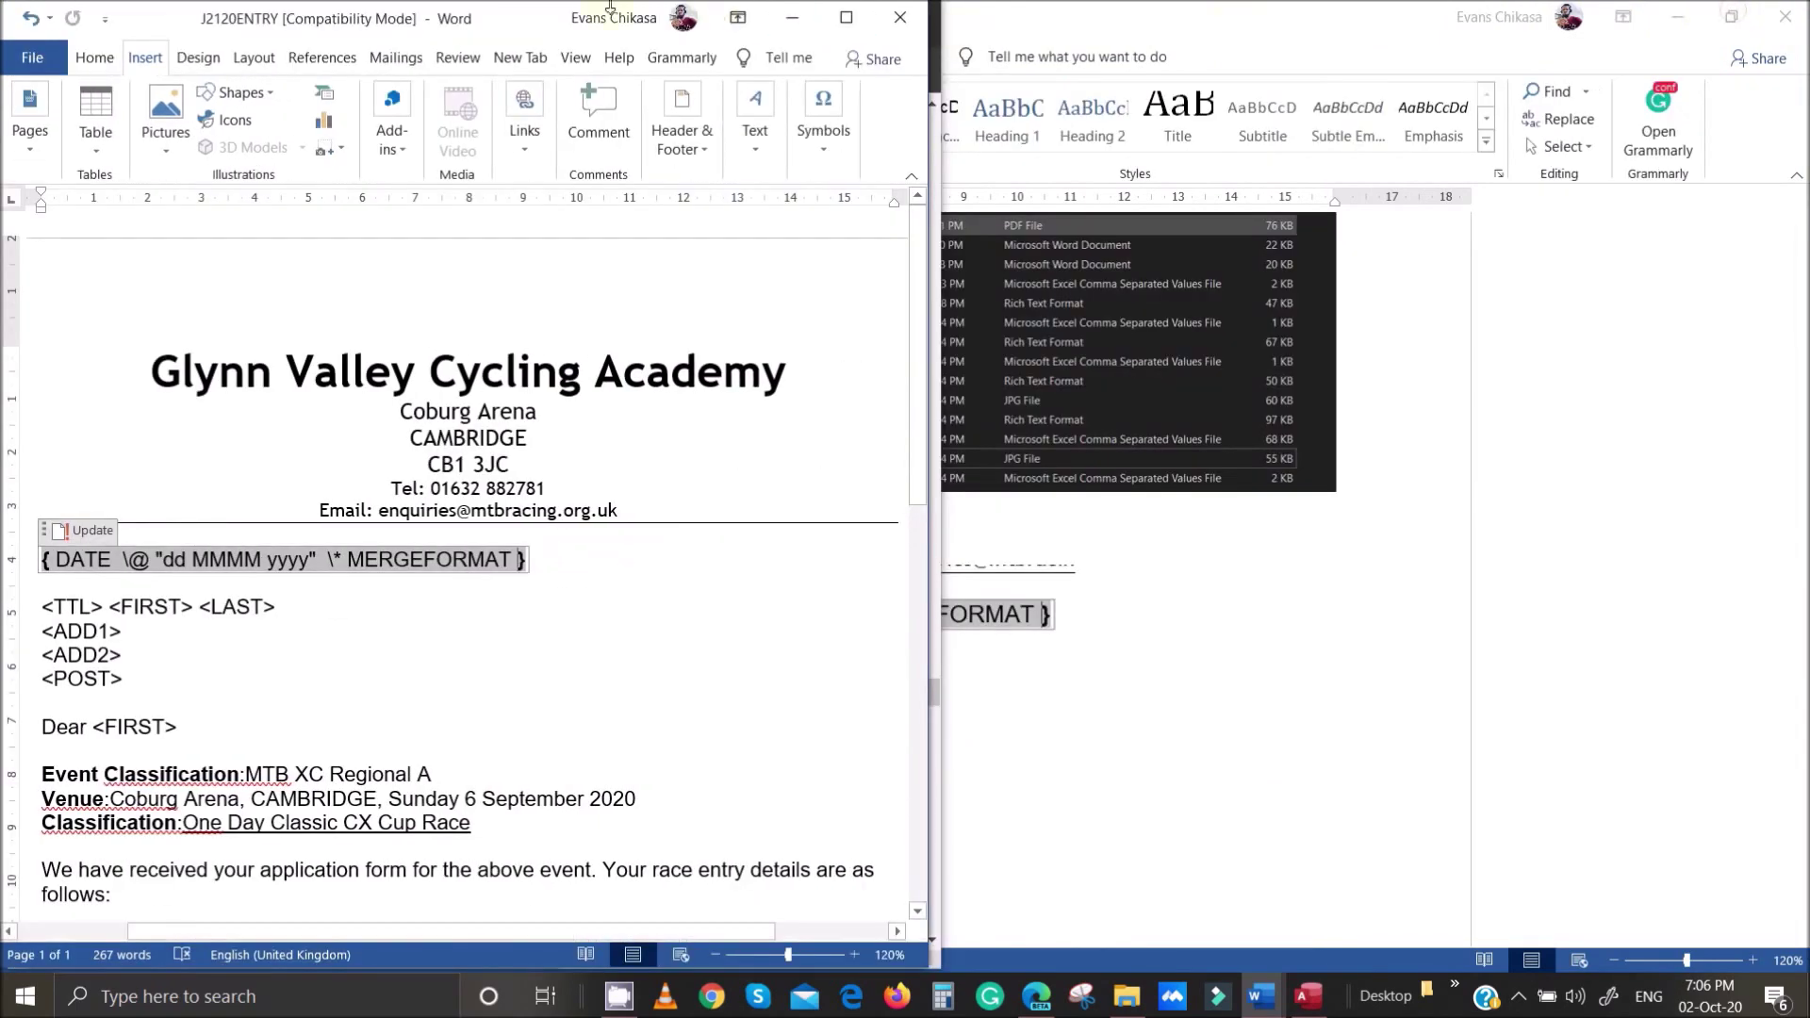
drag(506, 17, 1382, 39)
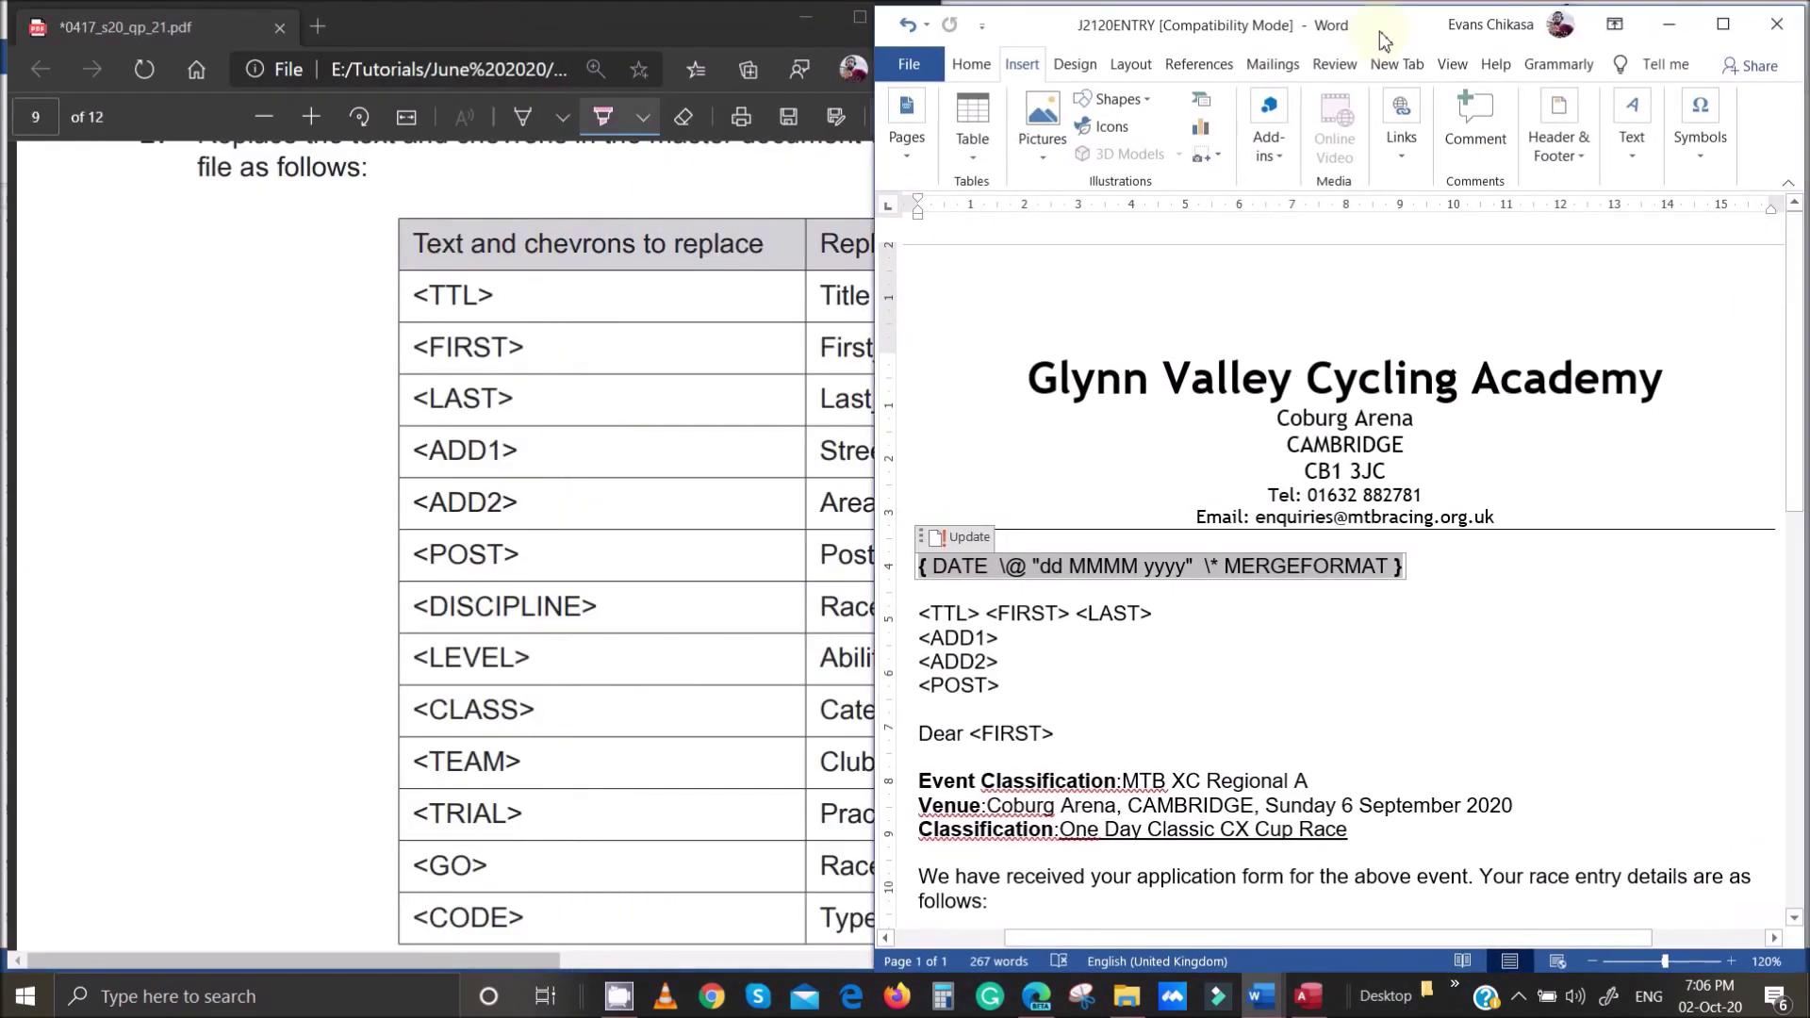
Scroll the PDF sideways to reveal the full chevron-to-merge-field table beside the Word letter
click(699, 21)
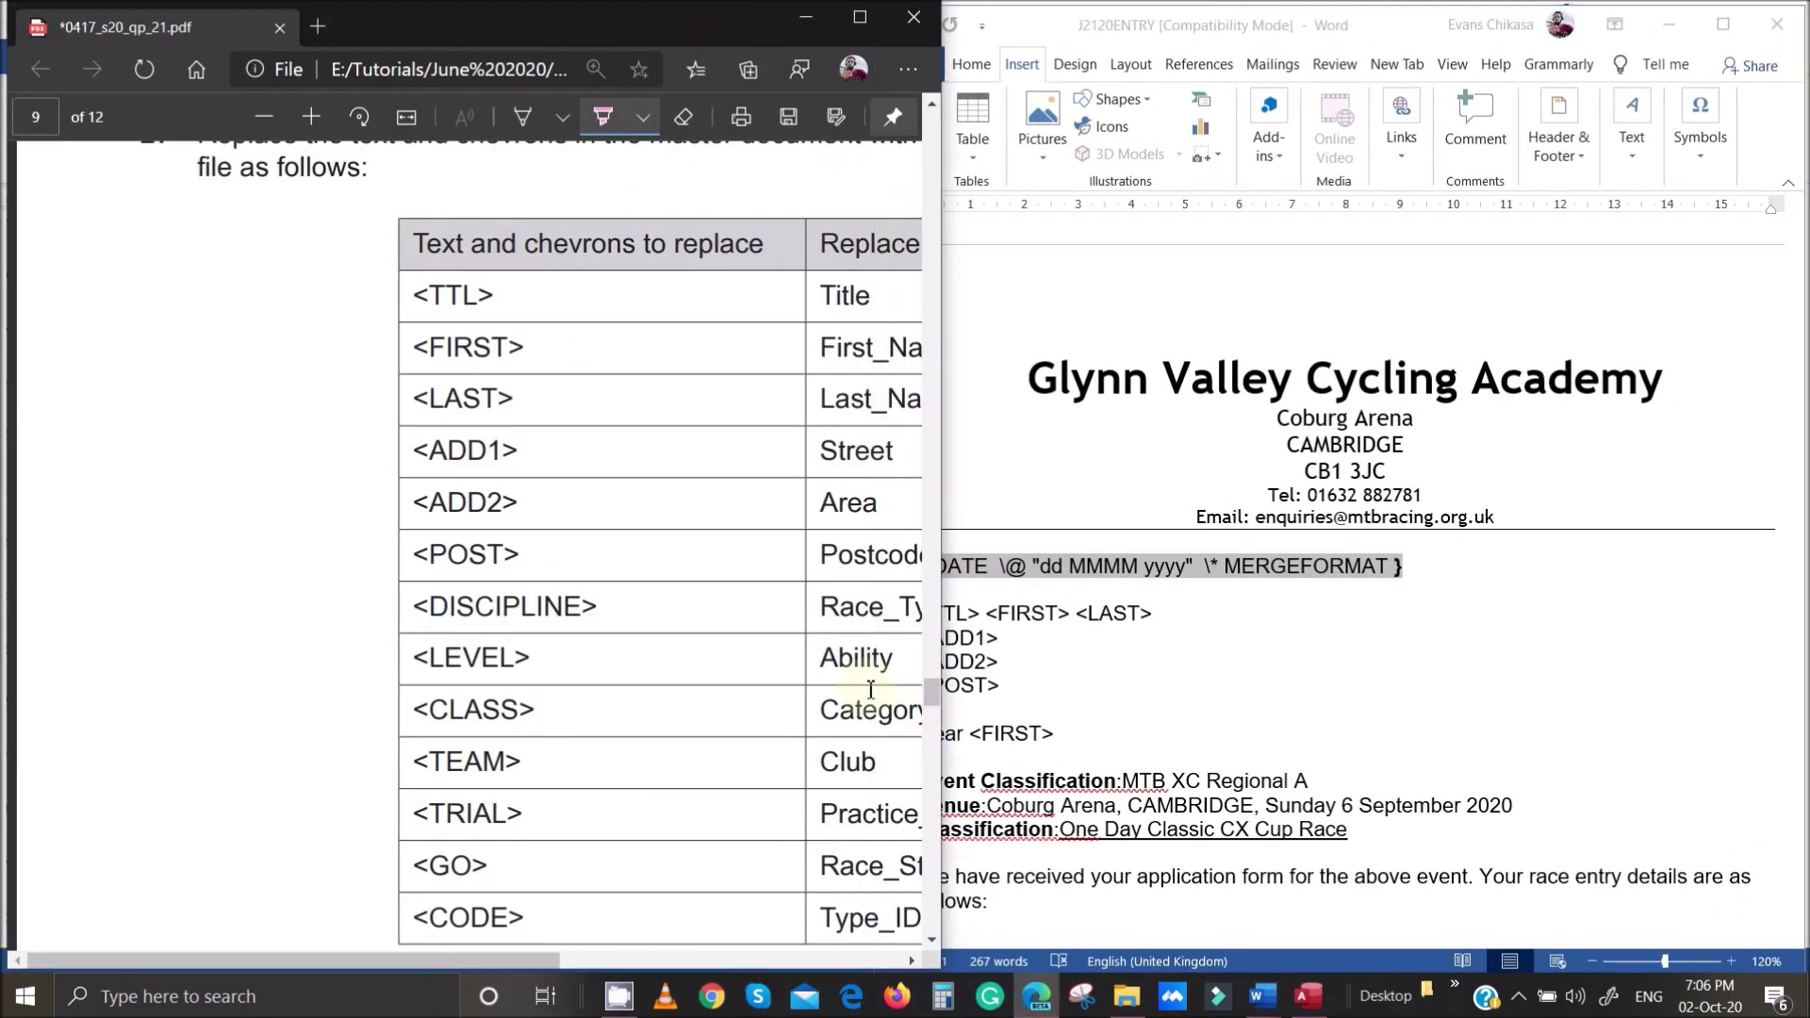
scroll(510, 533, right, 1)
scroll(510, 533, right, 1)
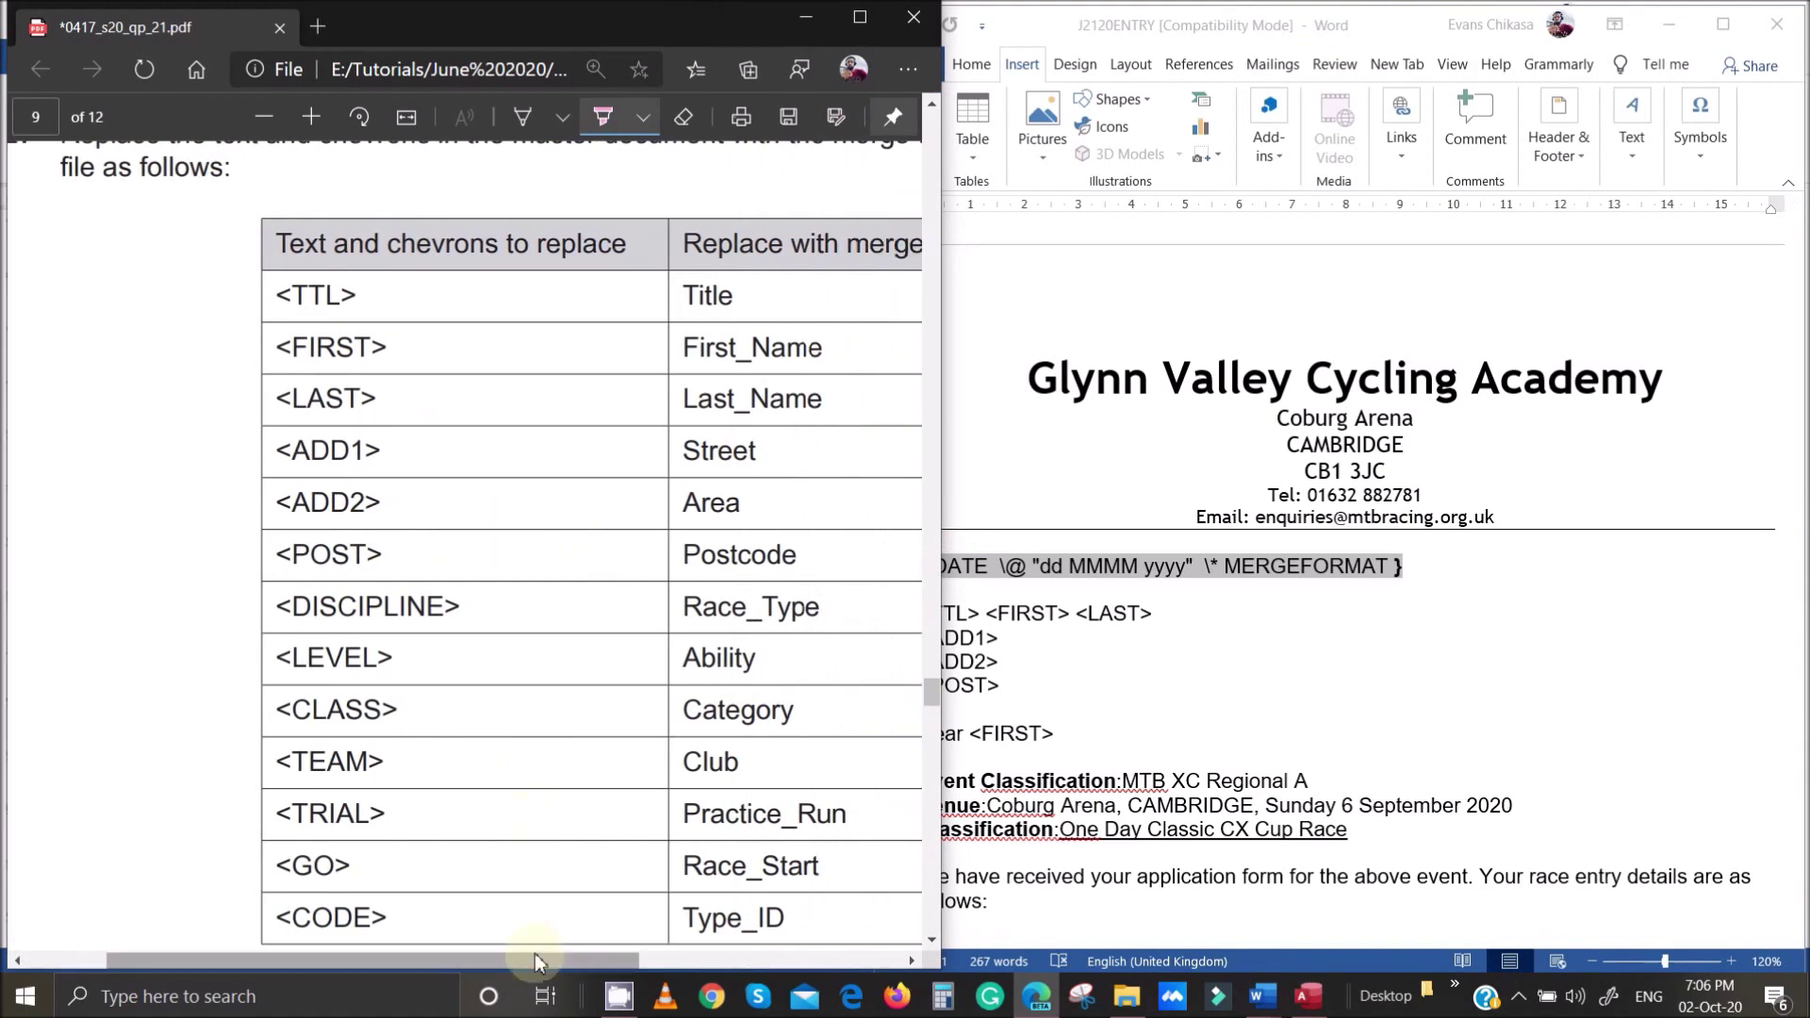
drag(534, 954, 641, 952)
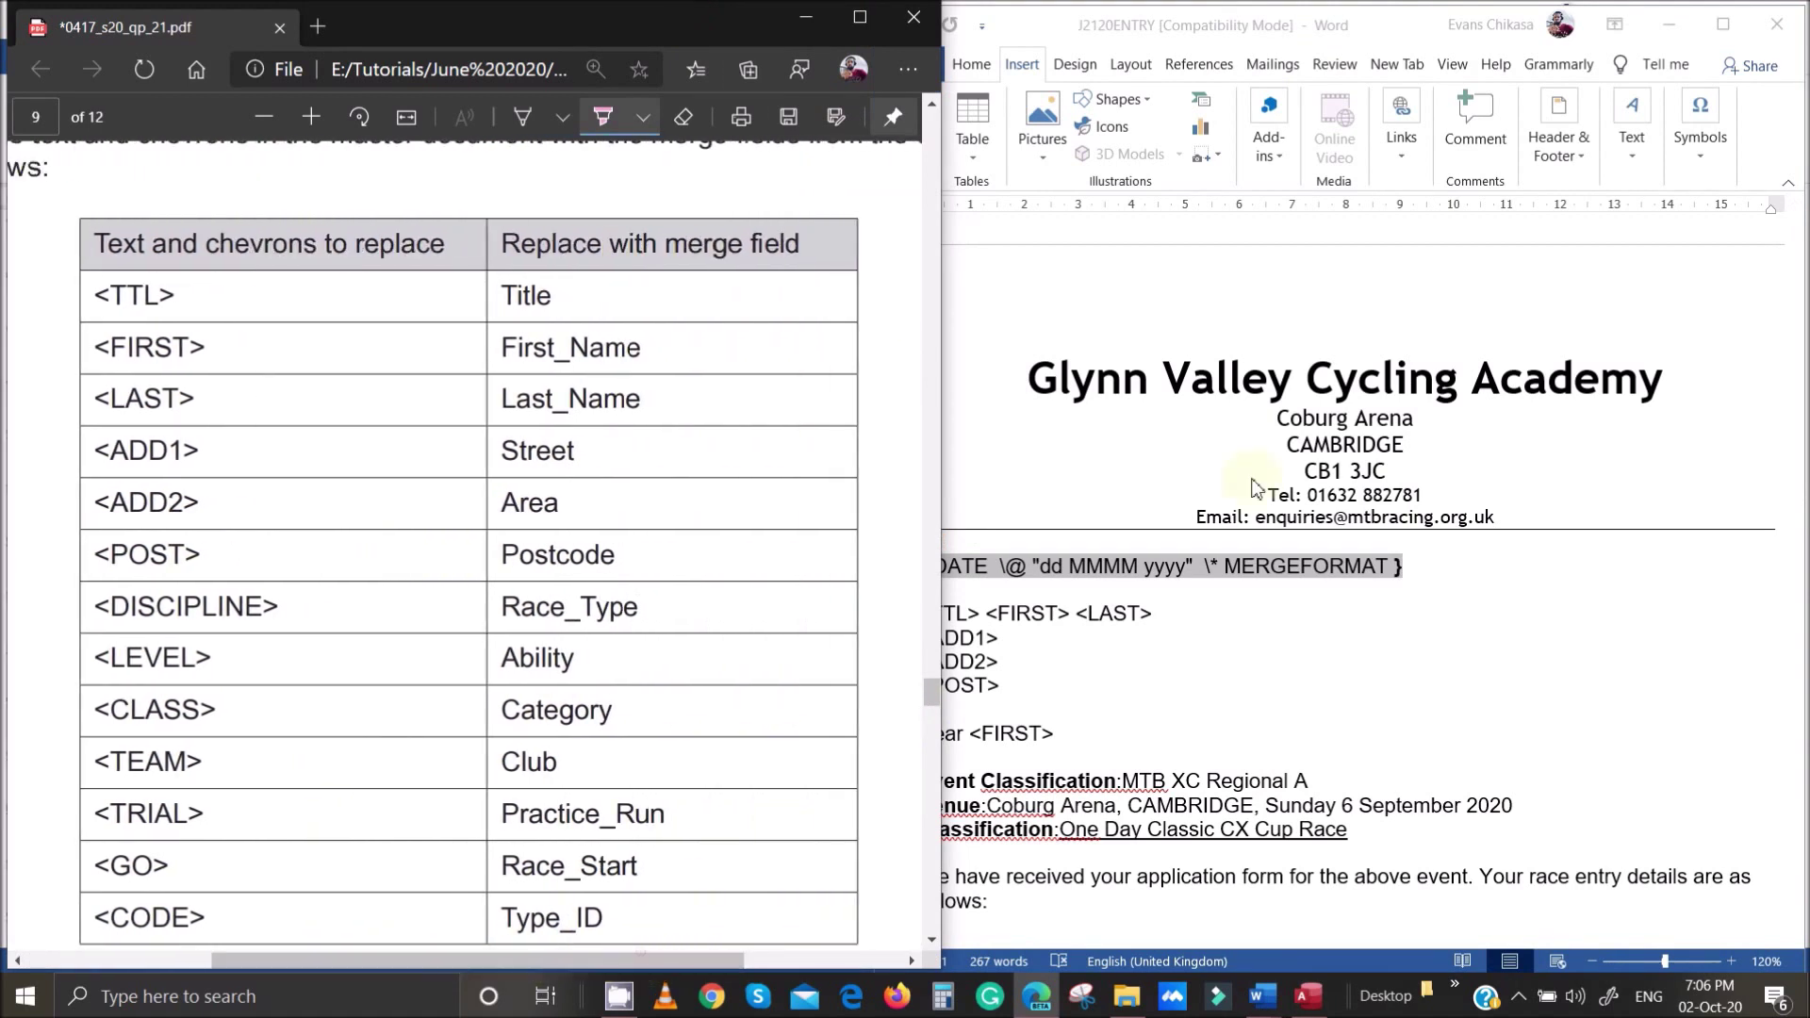
click(1314, 32)
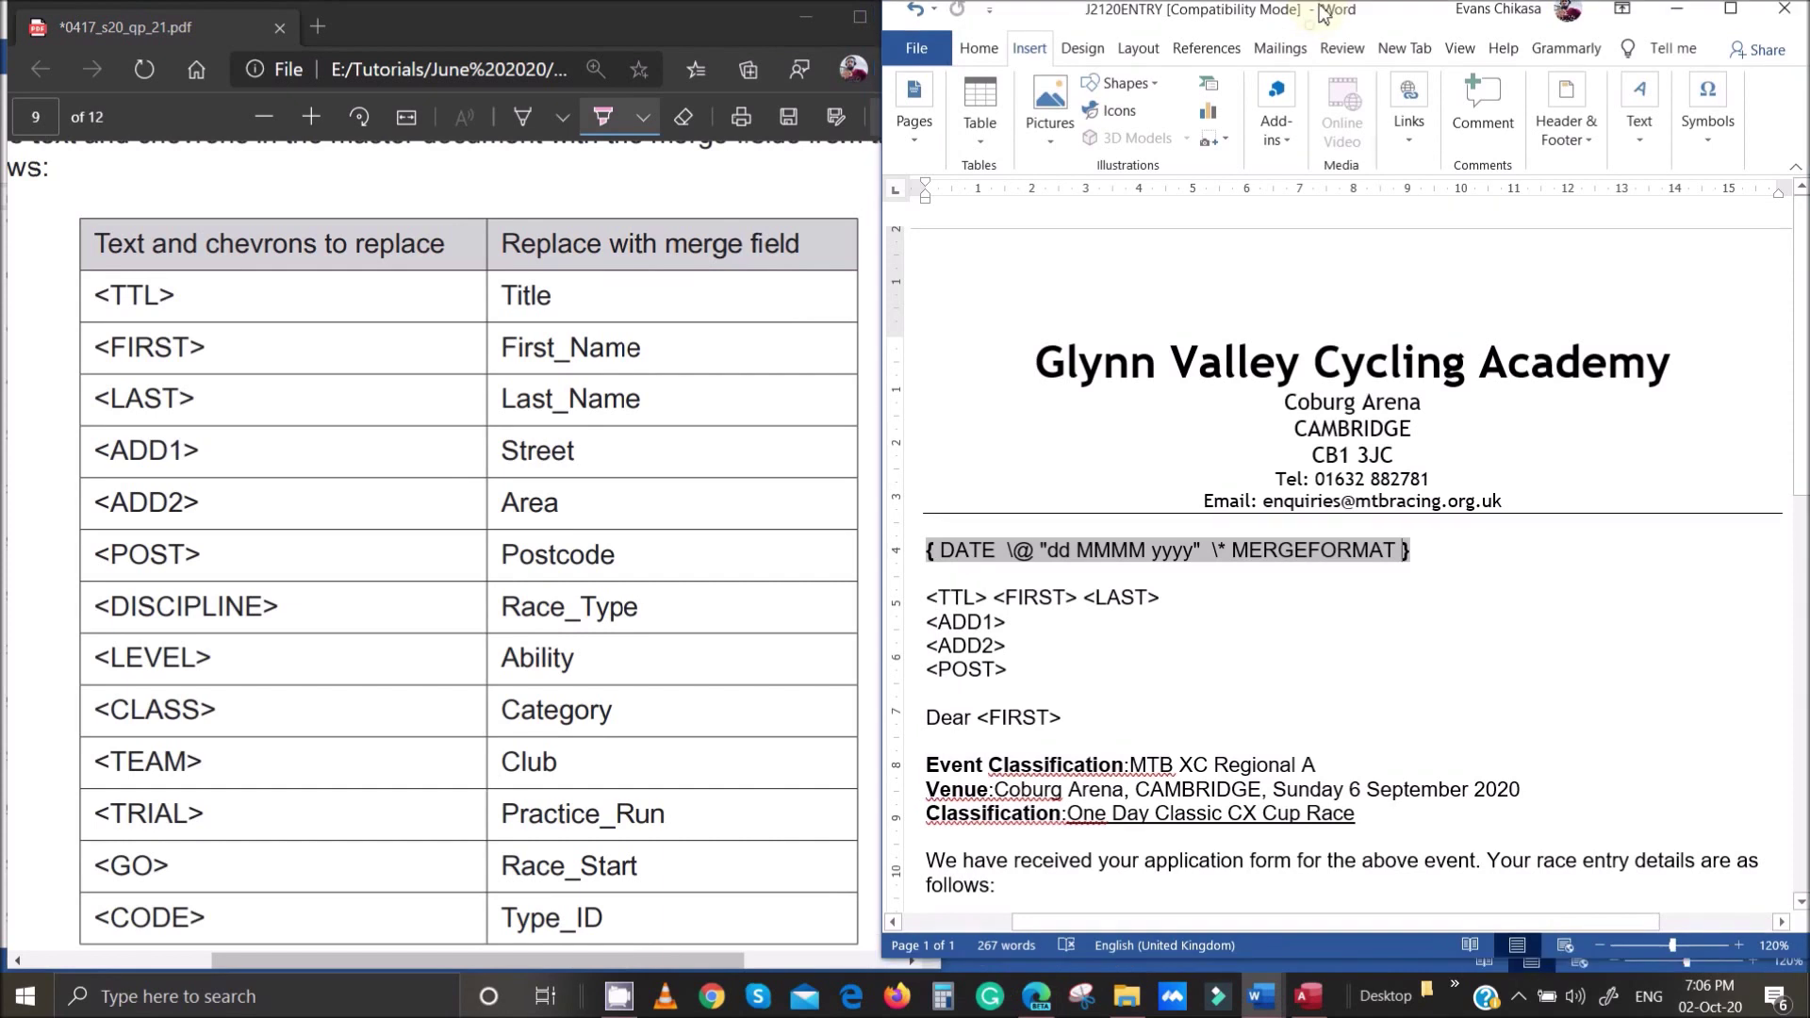
drag(1314, 32, 1304, 26)
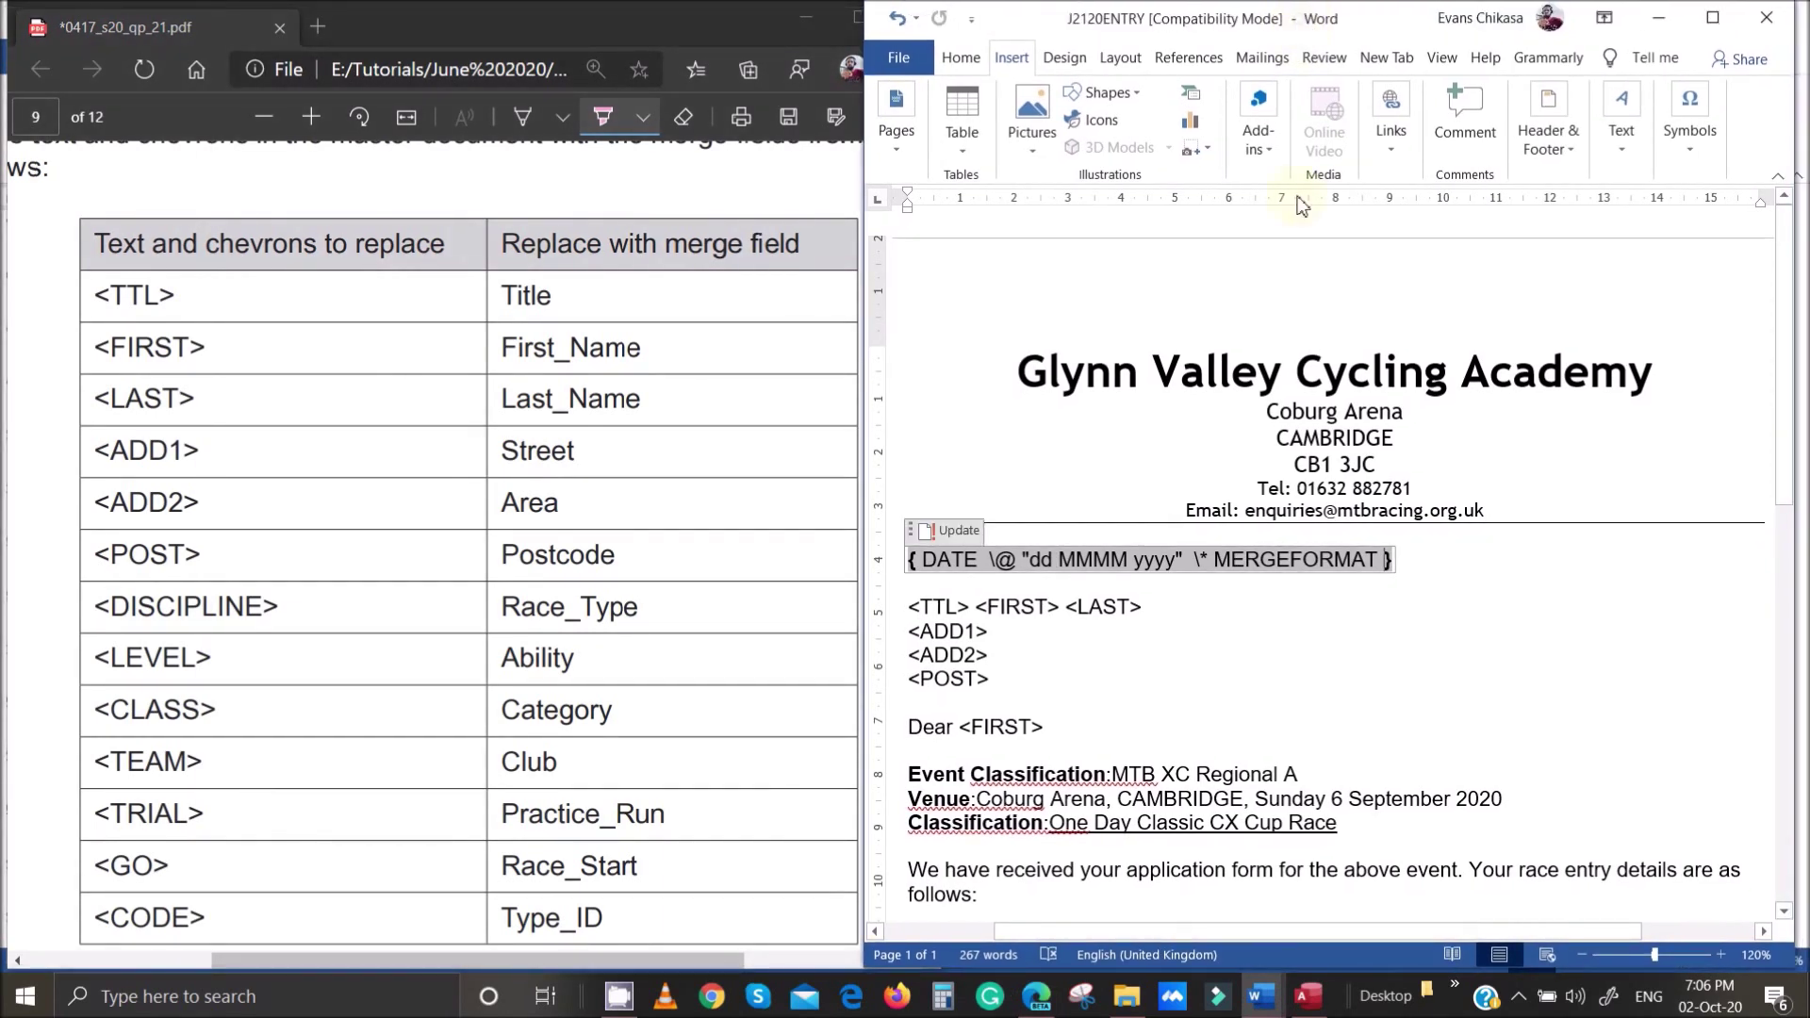
Toggle the DATE field codes so it shows 02 October 2020 instead of its code
click(1136, 570)
right_click(1134, 559)
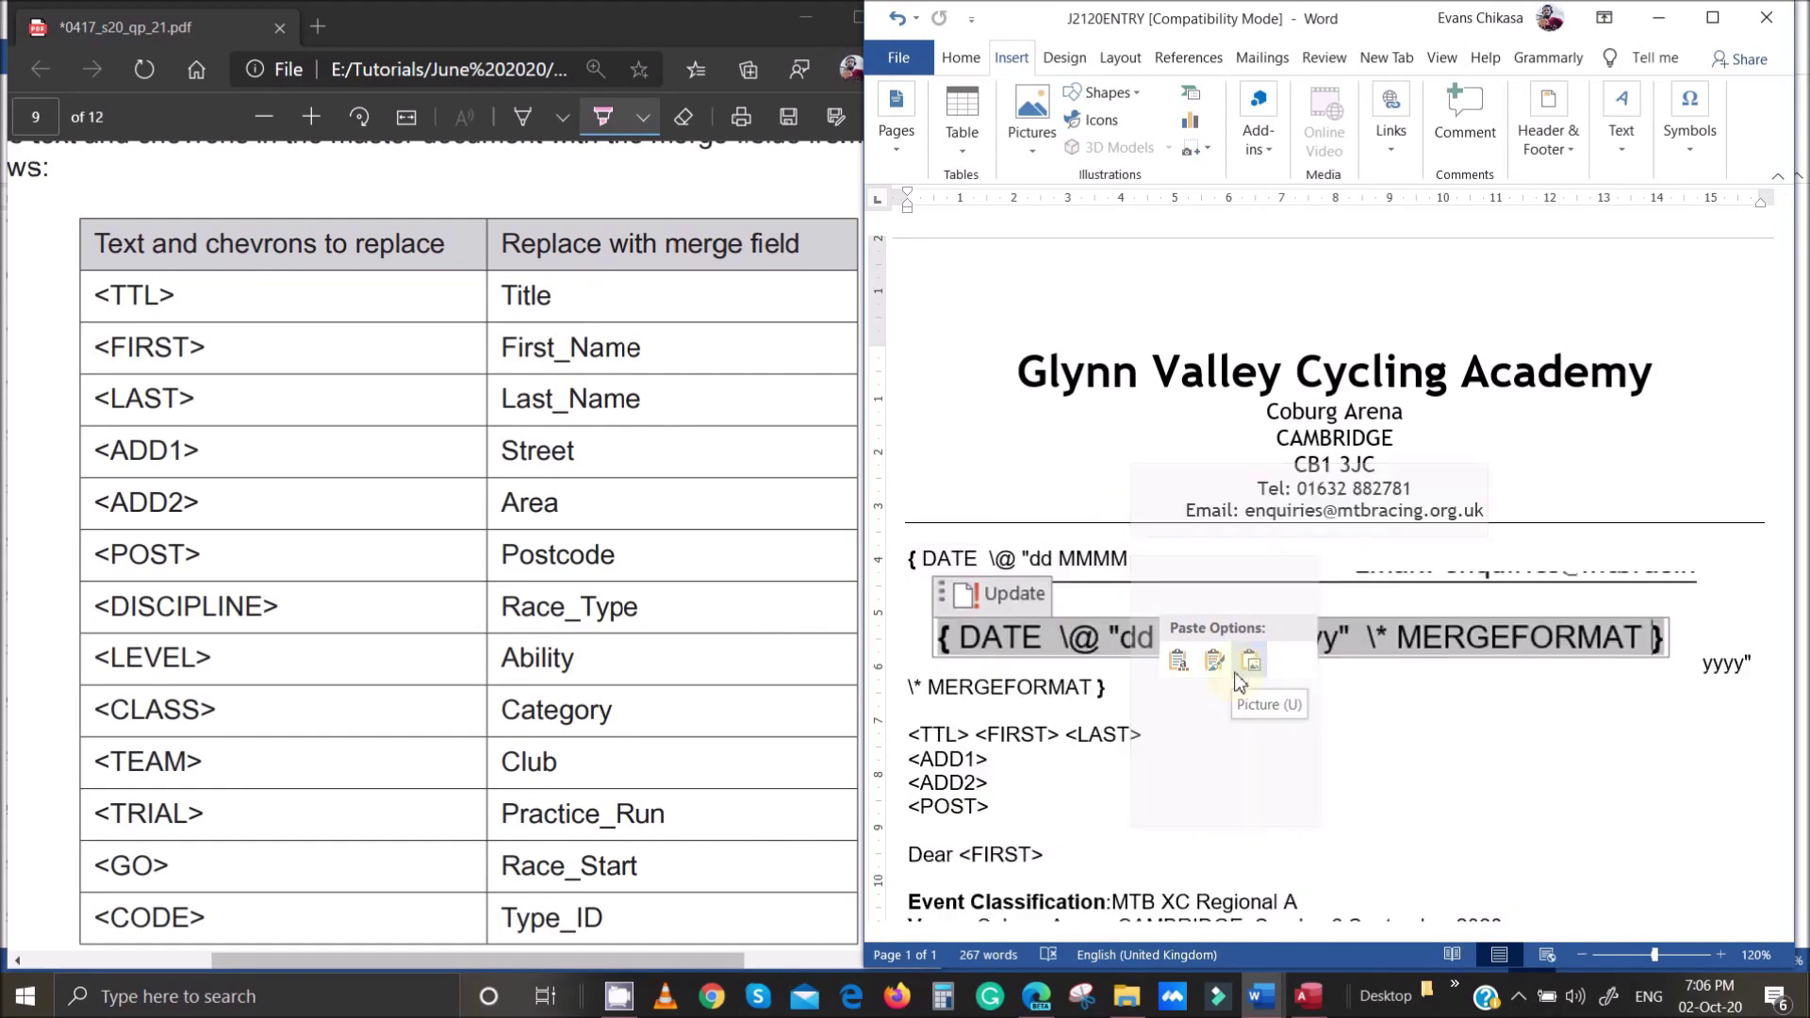
click(1192, 756)
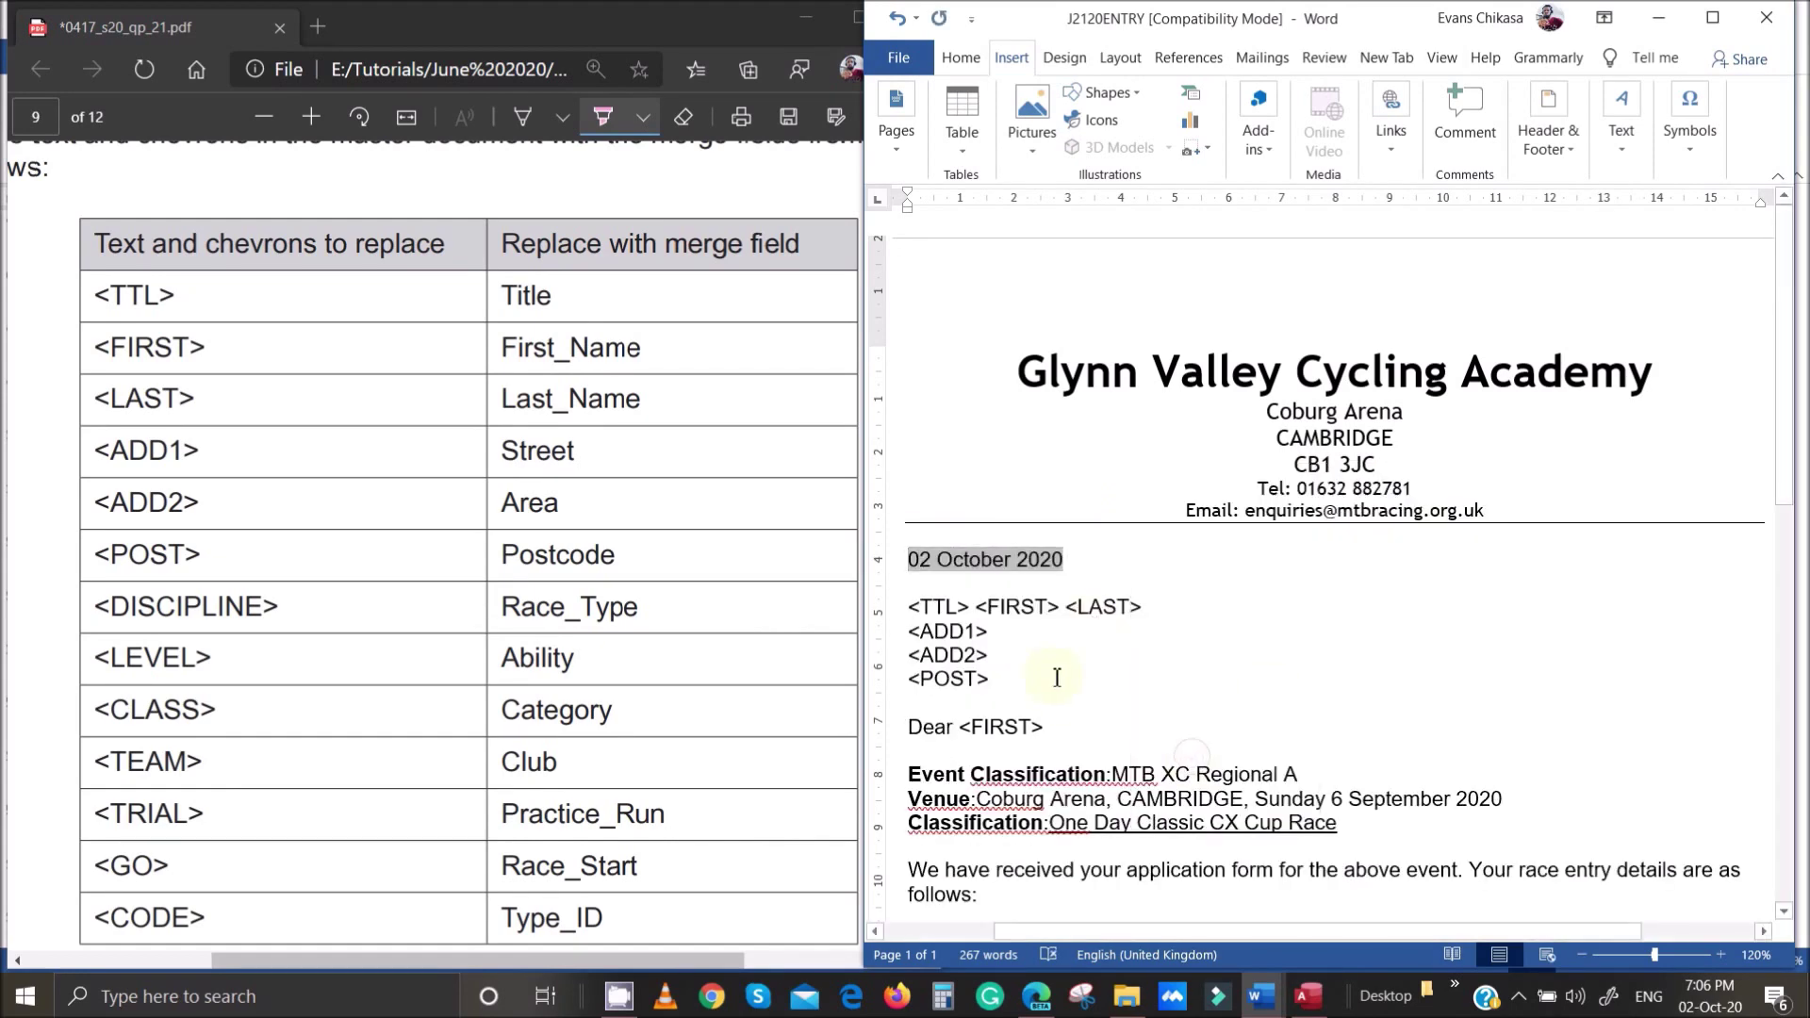
Highlight <TTL> and Title pink in question 27's table in the PDF
drag(906, 610, 969, 610)
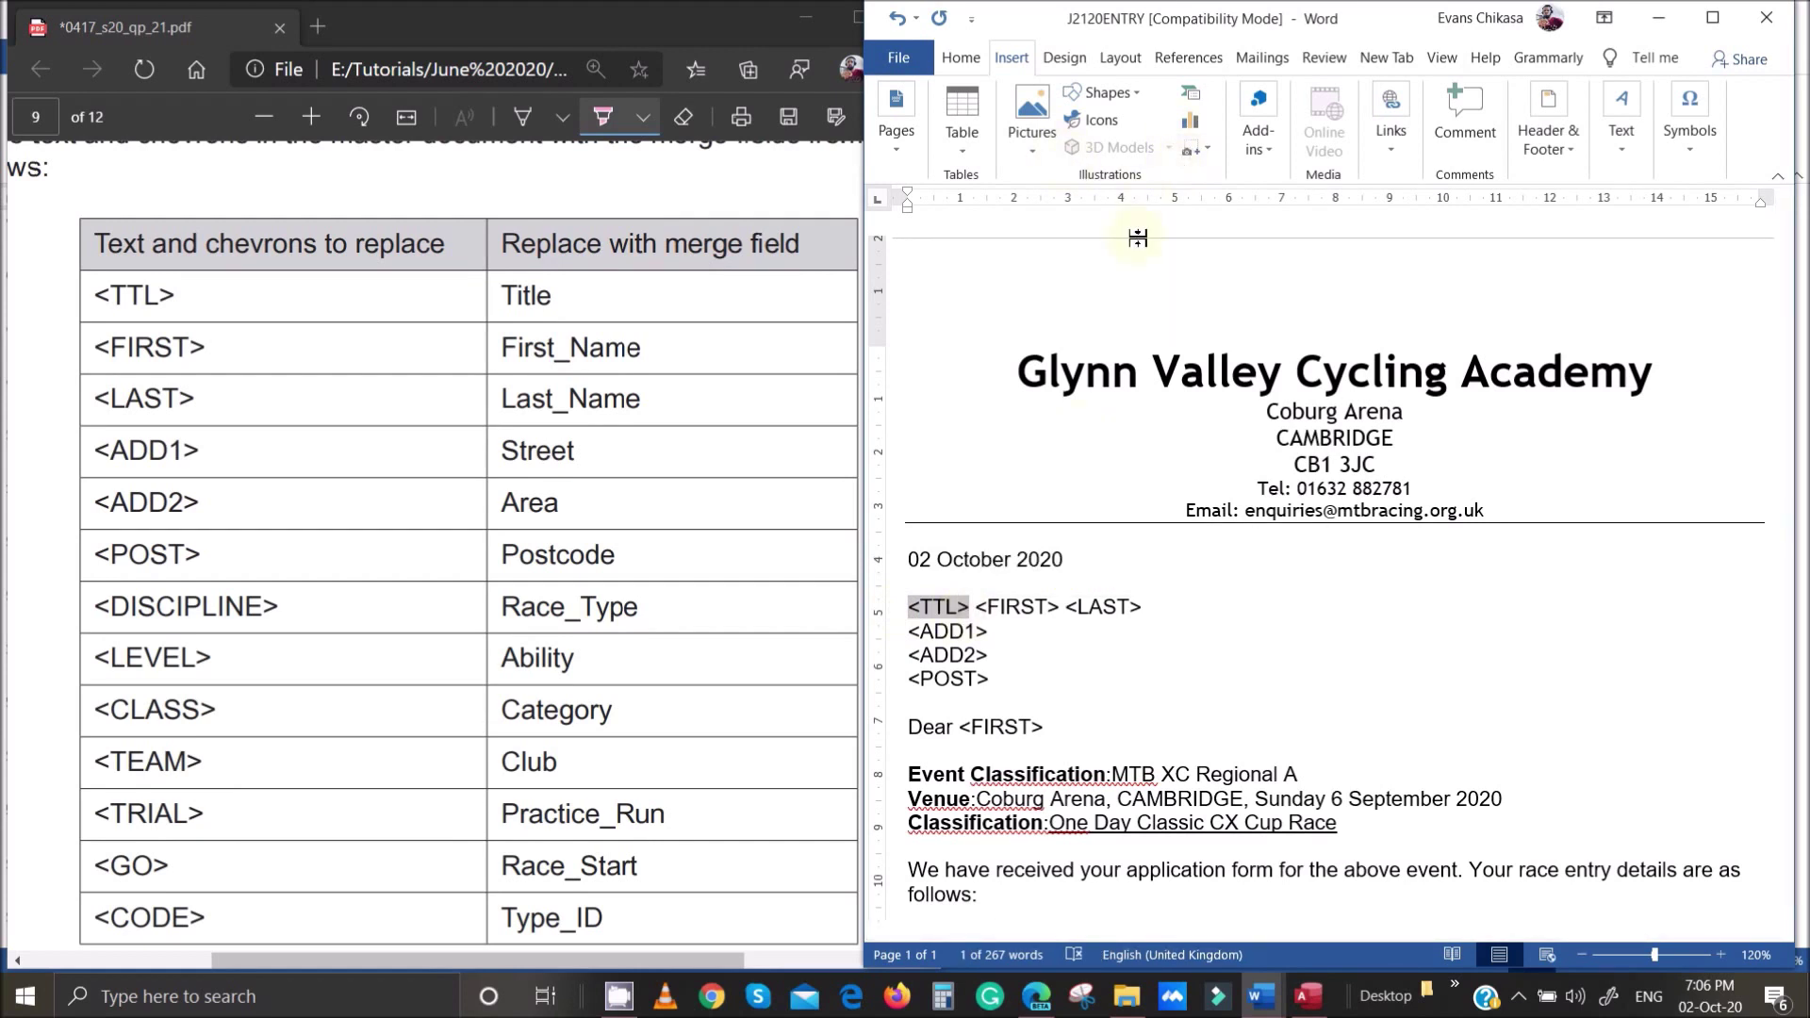
drag(198, 301, 109, 296)
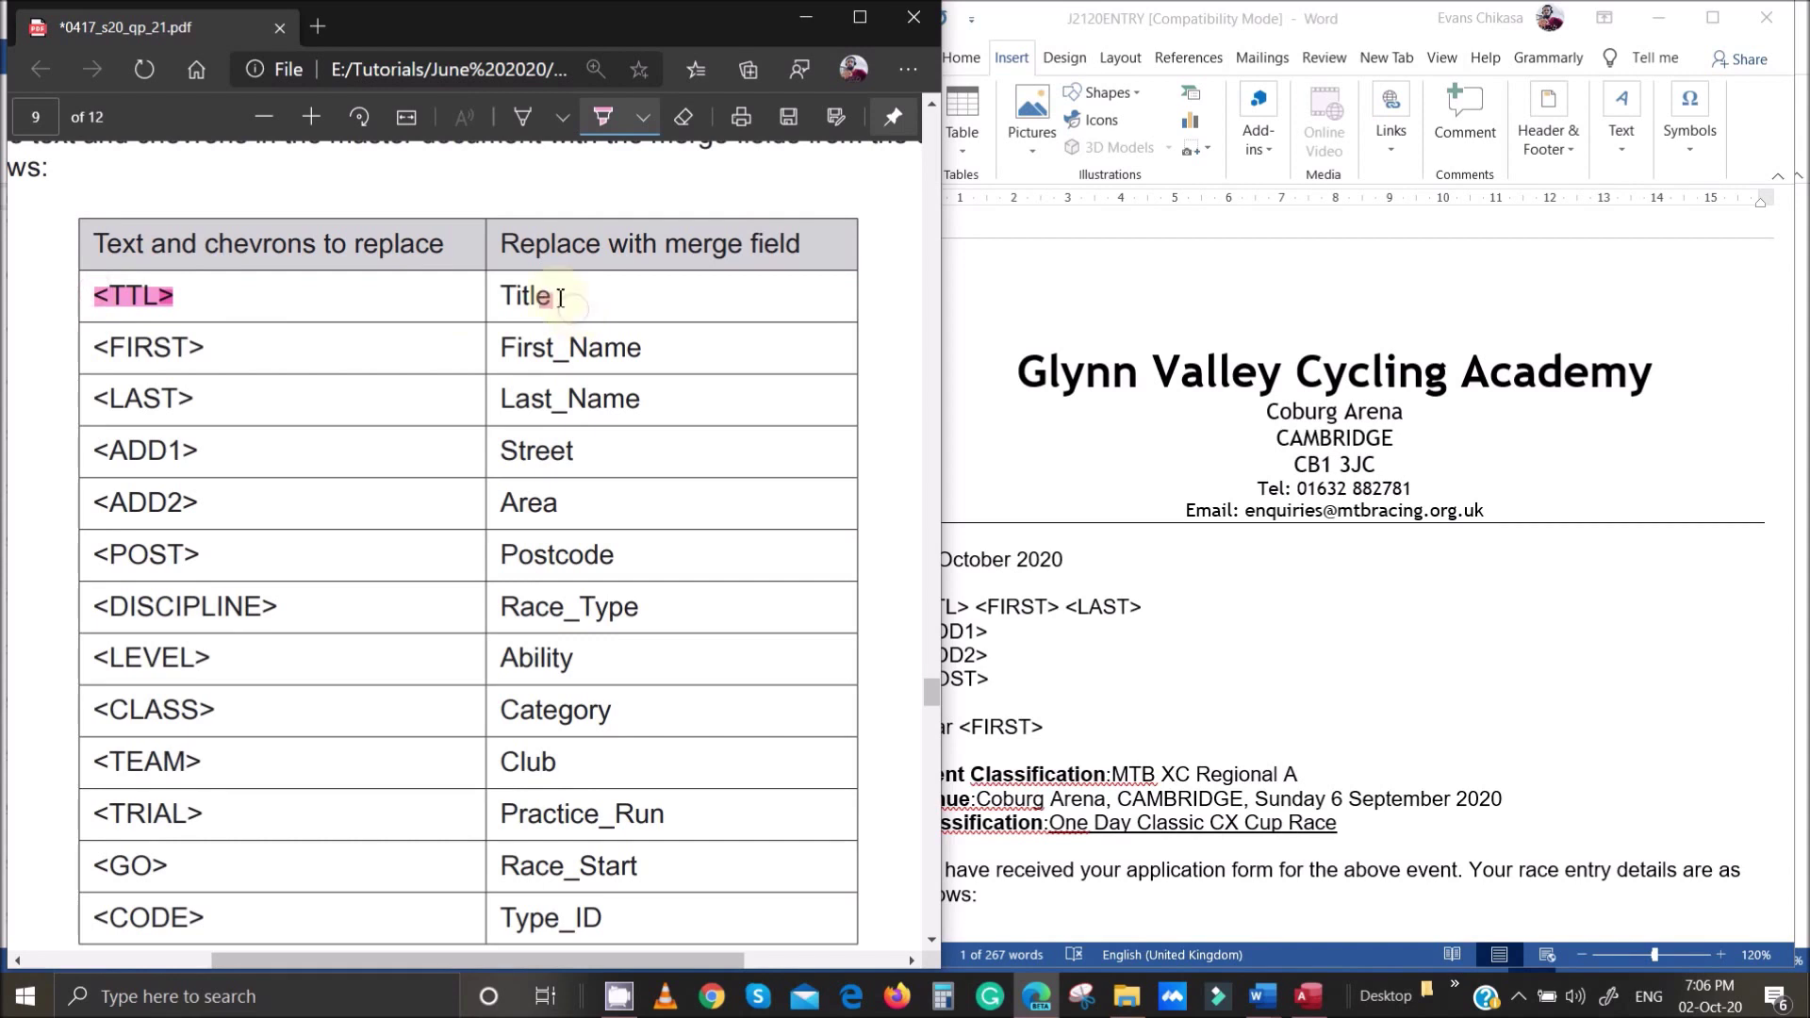
drag(560, 298, 509, 288)
Reselect the <TTL> placeholder in the Word letter
click(1023, 670)
drag(908, 606, 968, 608)
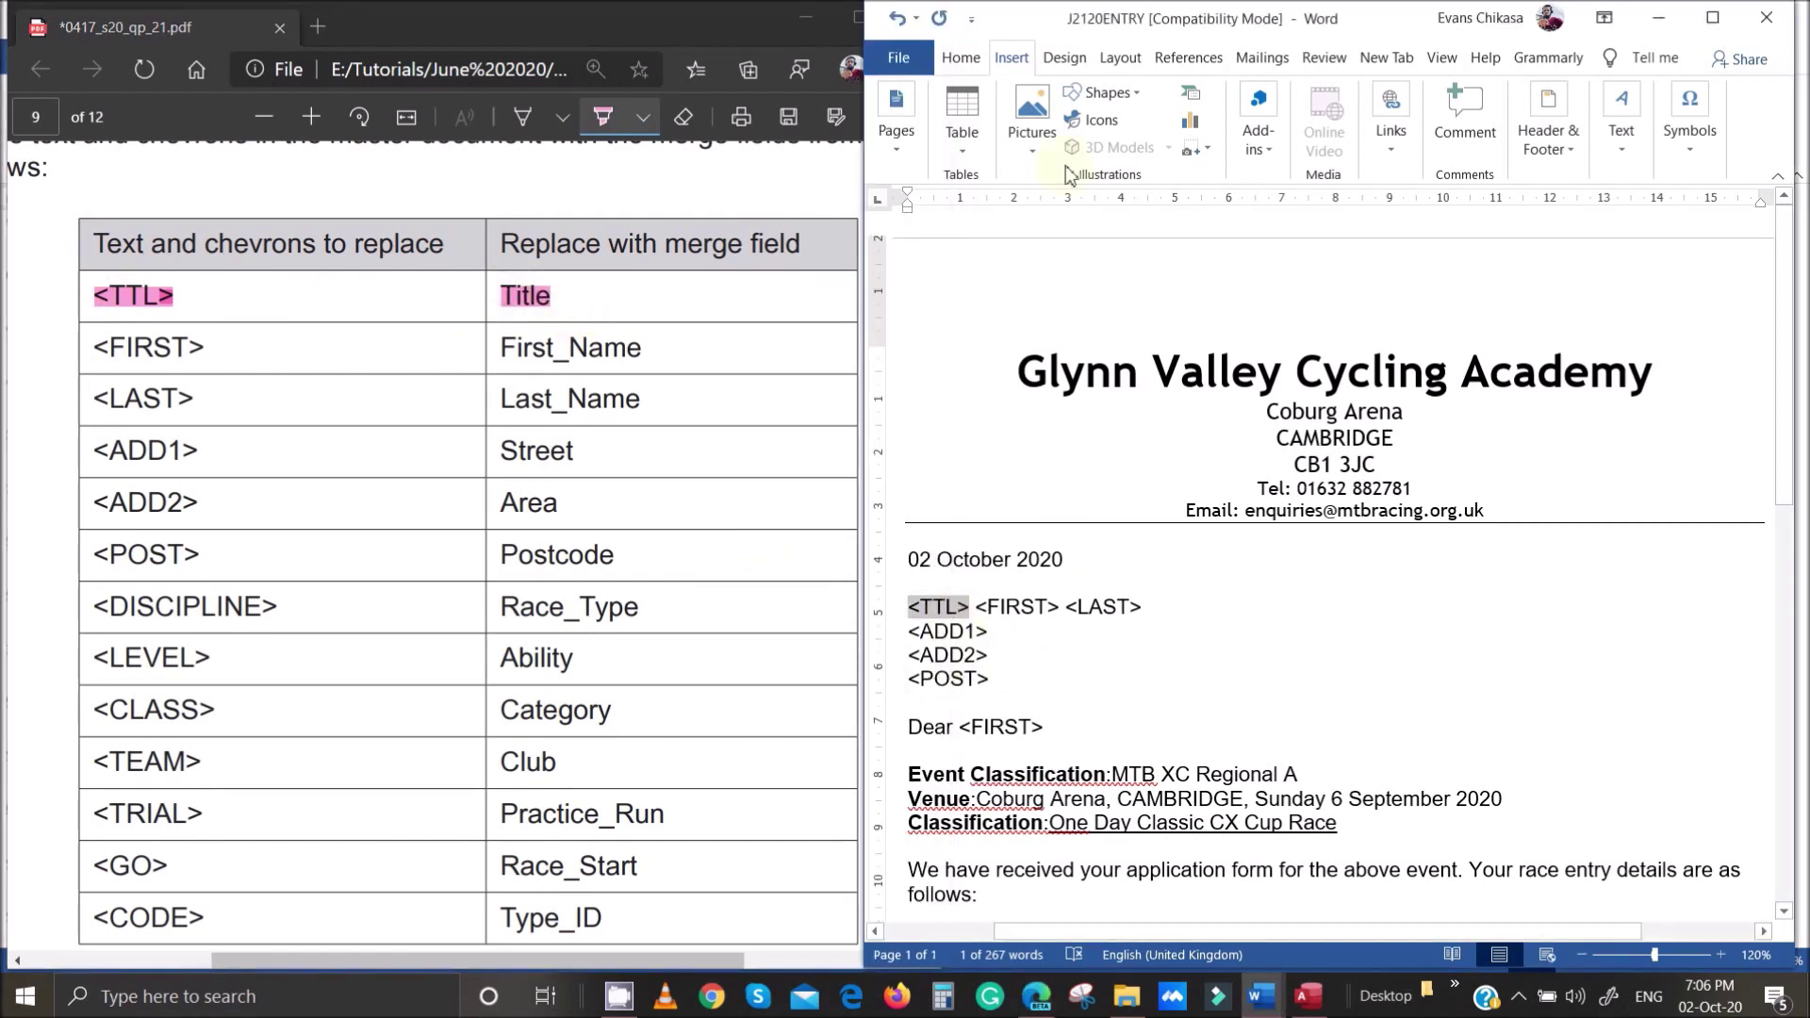
click(965, 59)
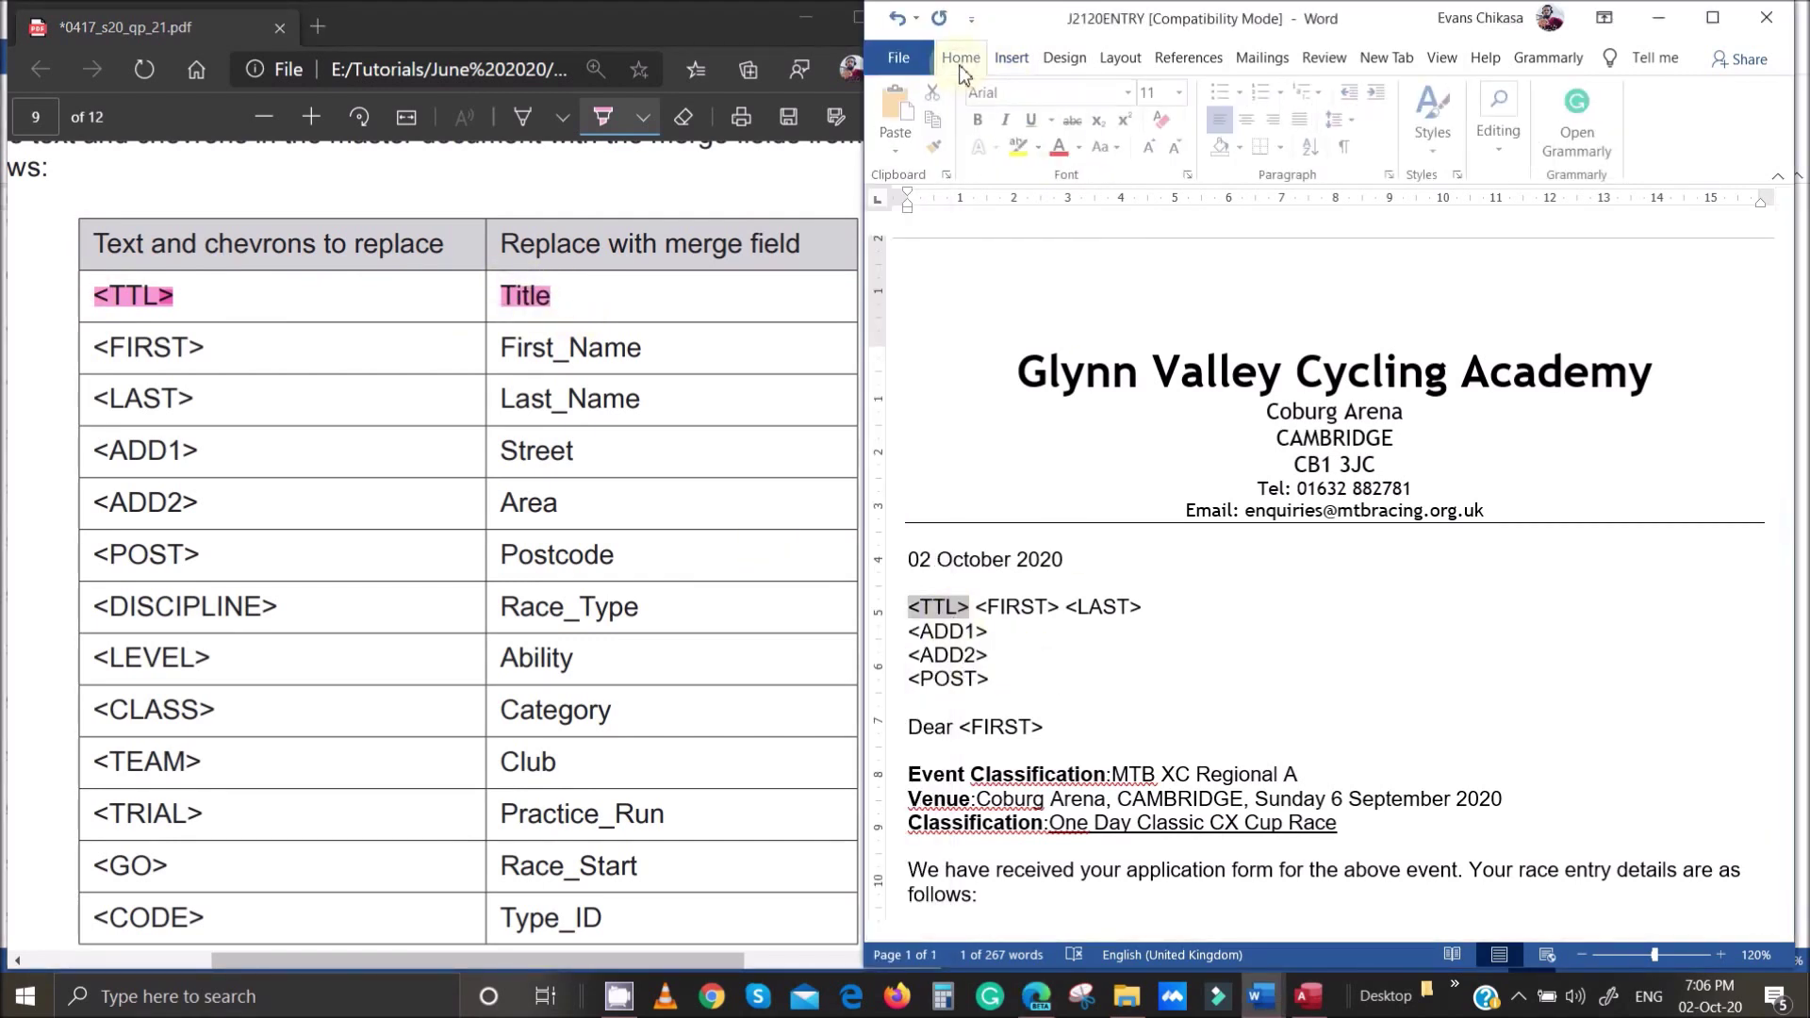
Replace <TTL> with the «Title» merge field
click(1263, 59)
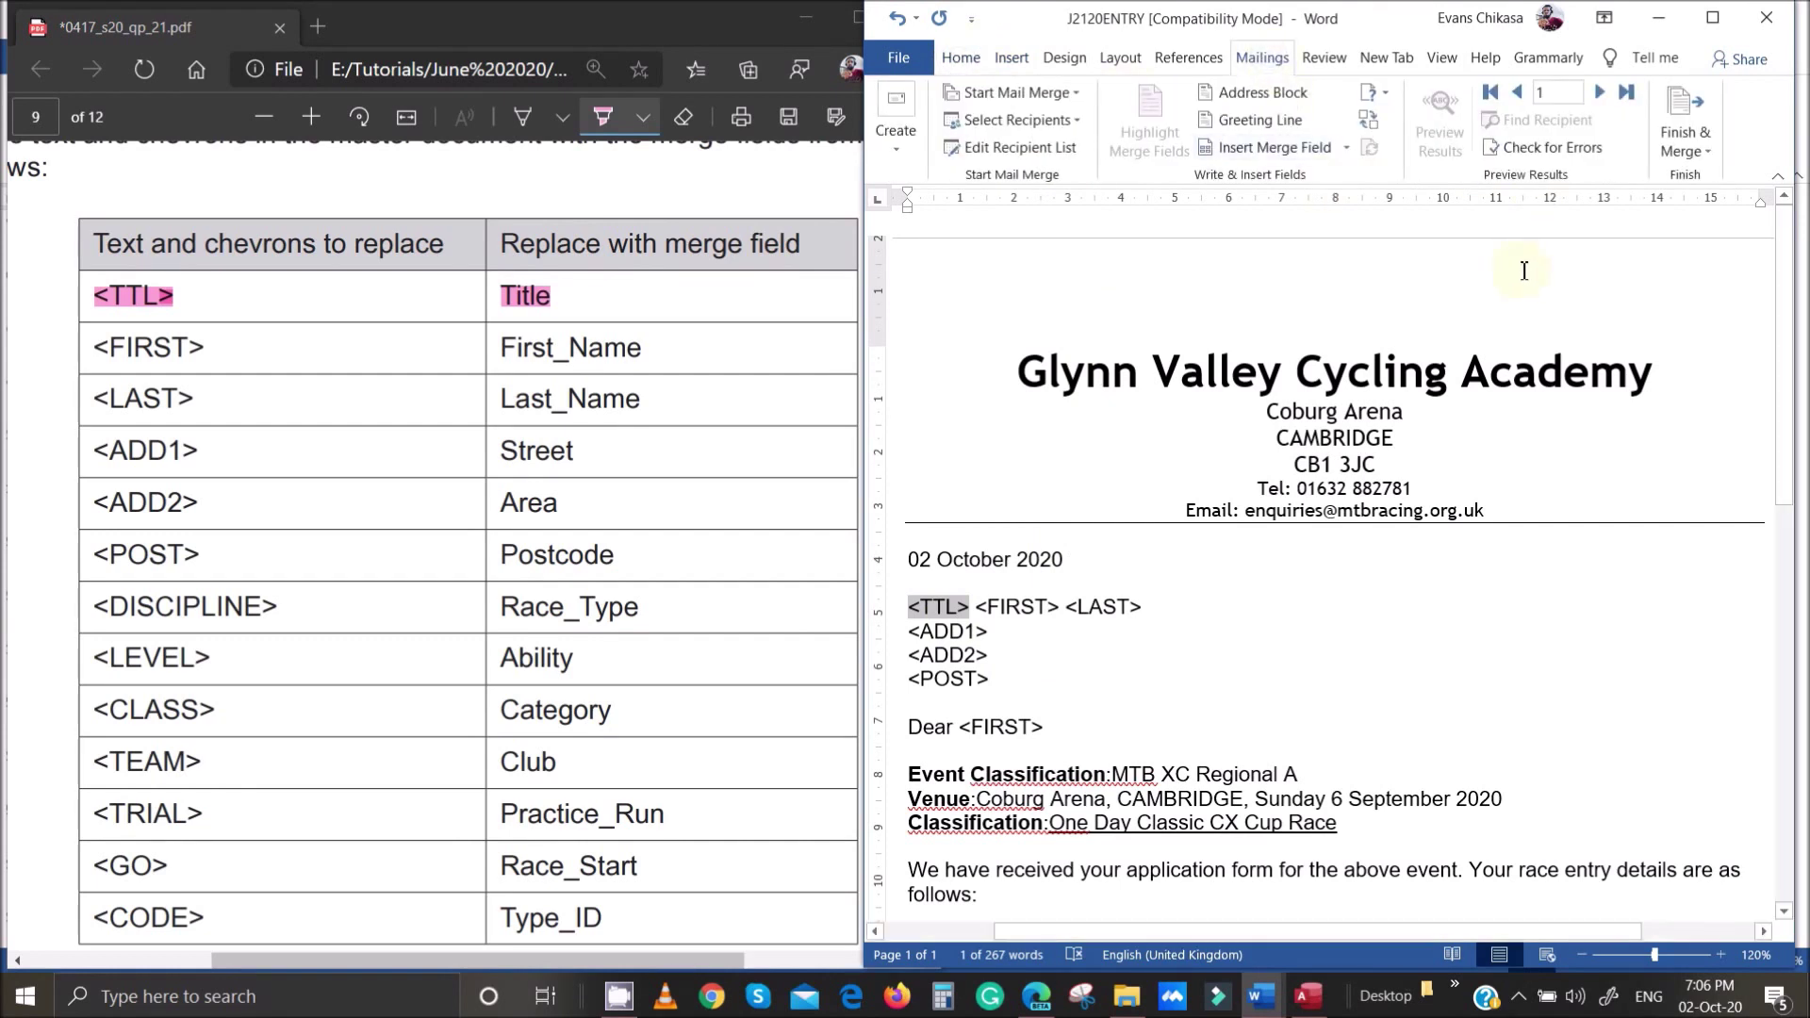
click(1345, 149)
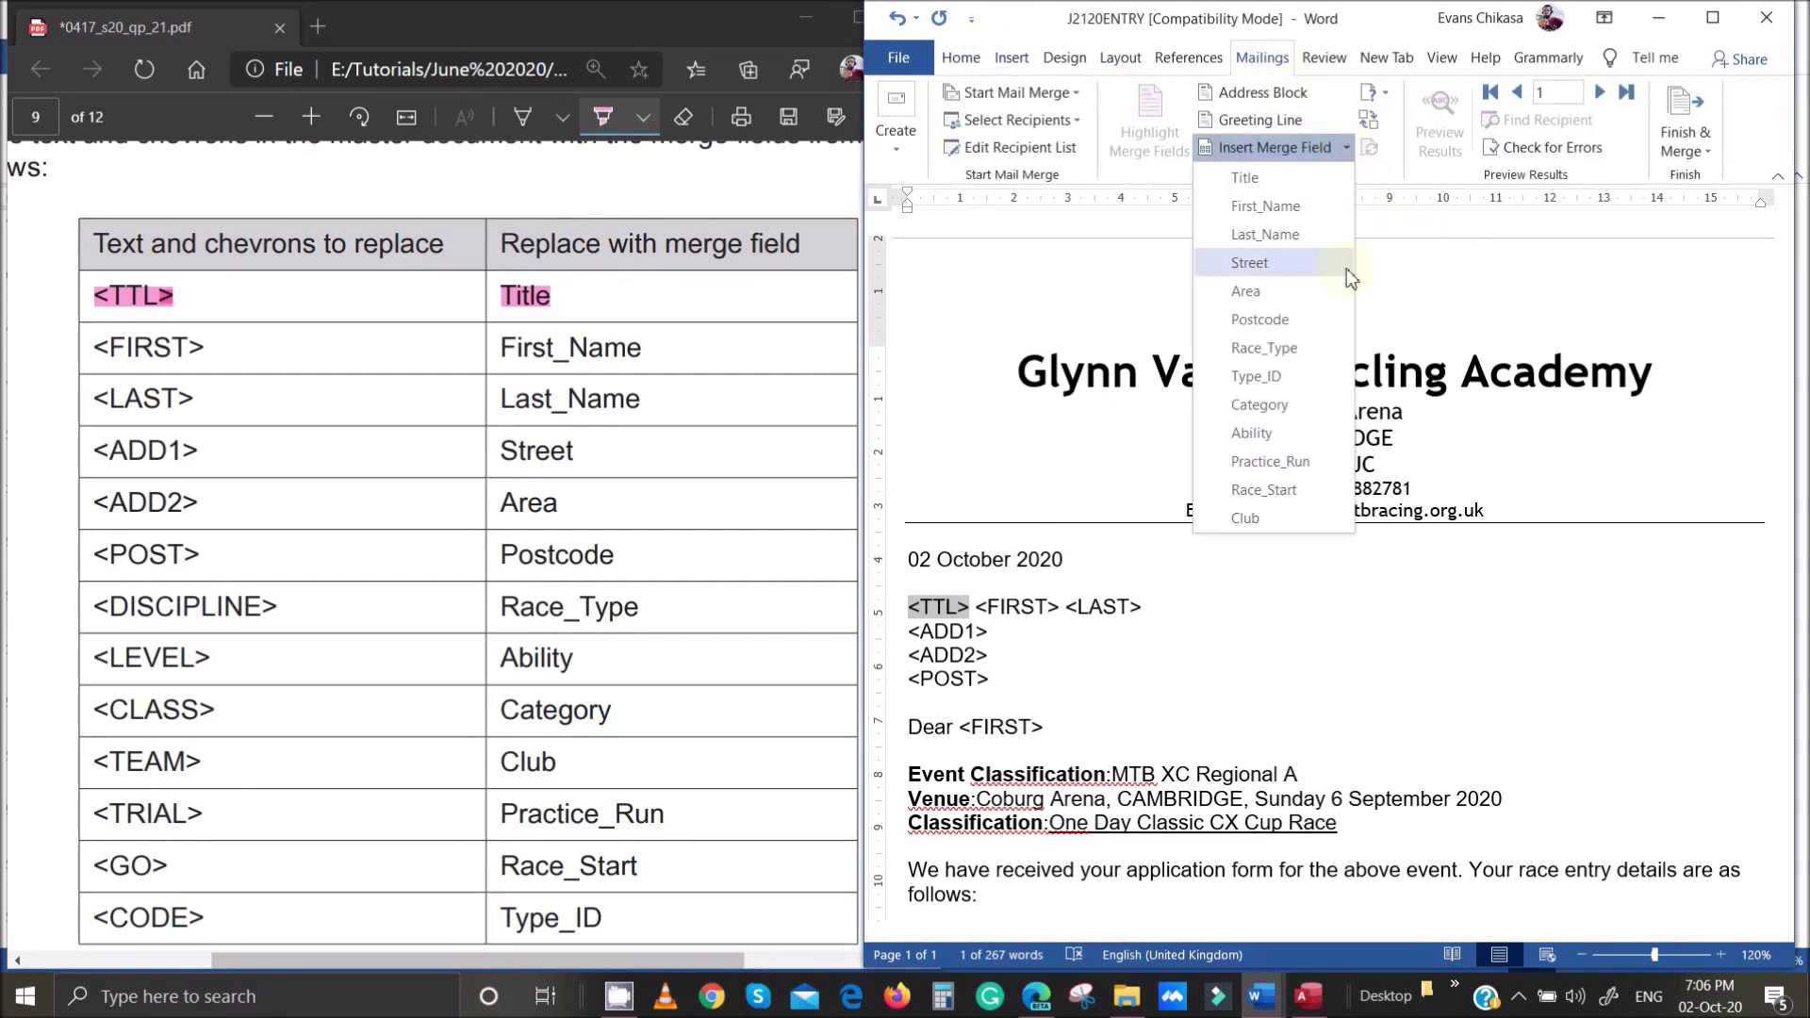
click(1246, 177)
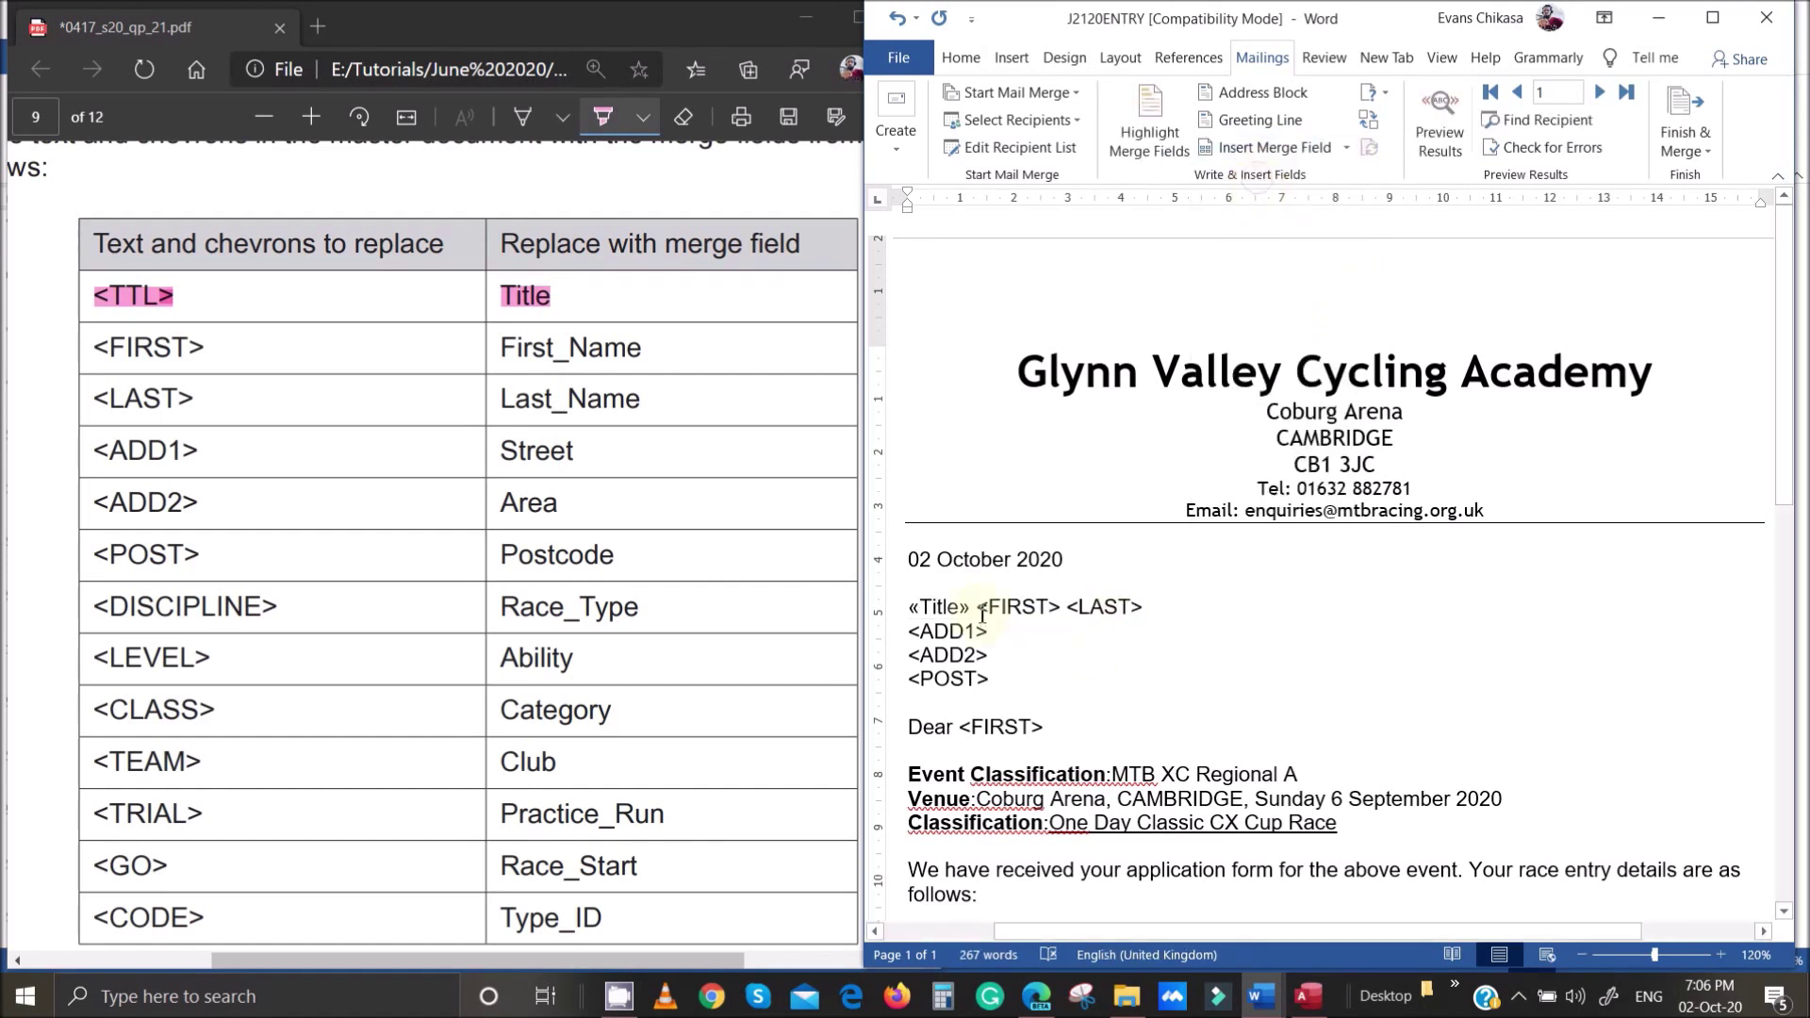
Replace <FIRST> with the «First_Name» merge field, then select the <LAST> placeholder
drag(986, 612, 1050, 615)
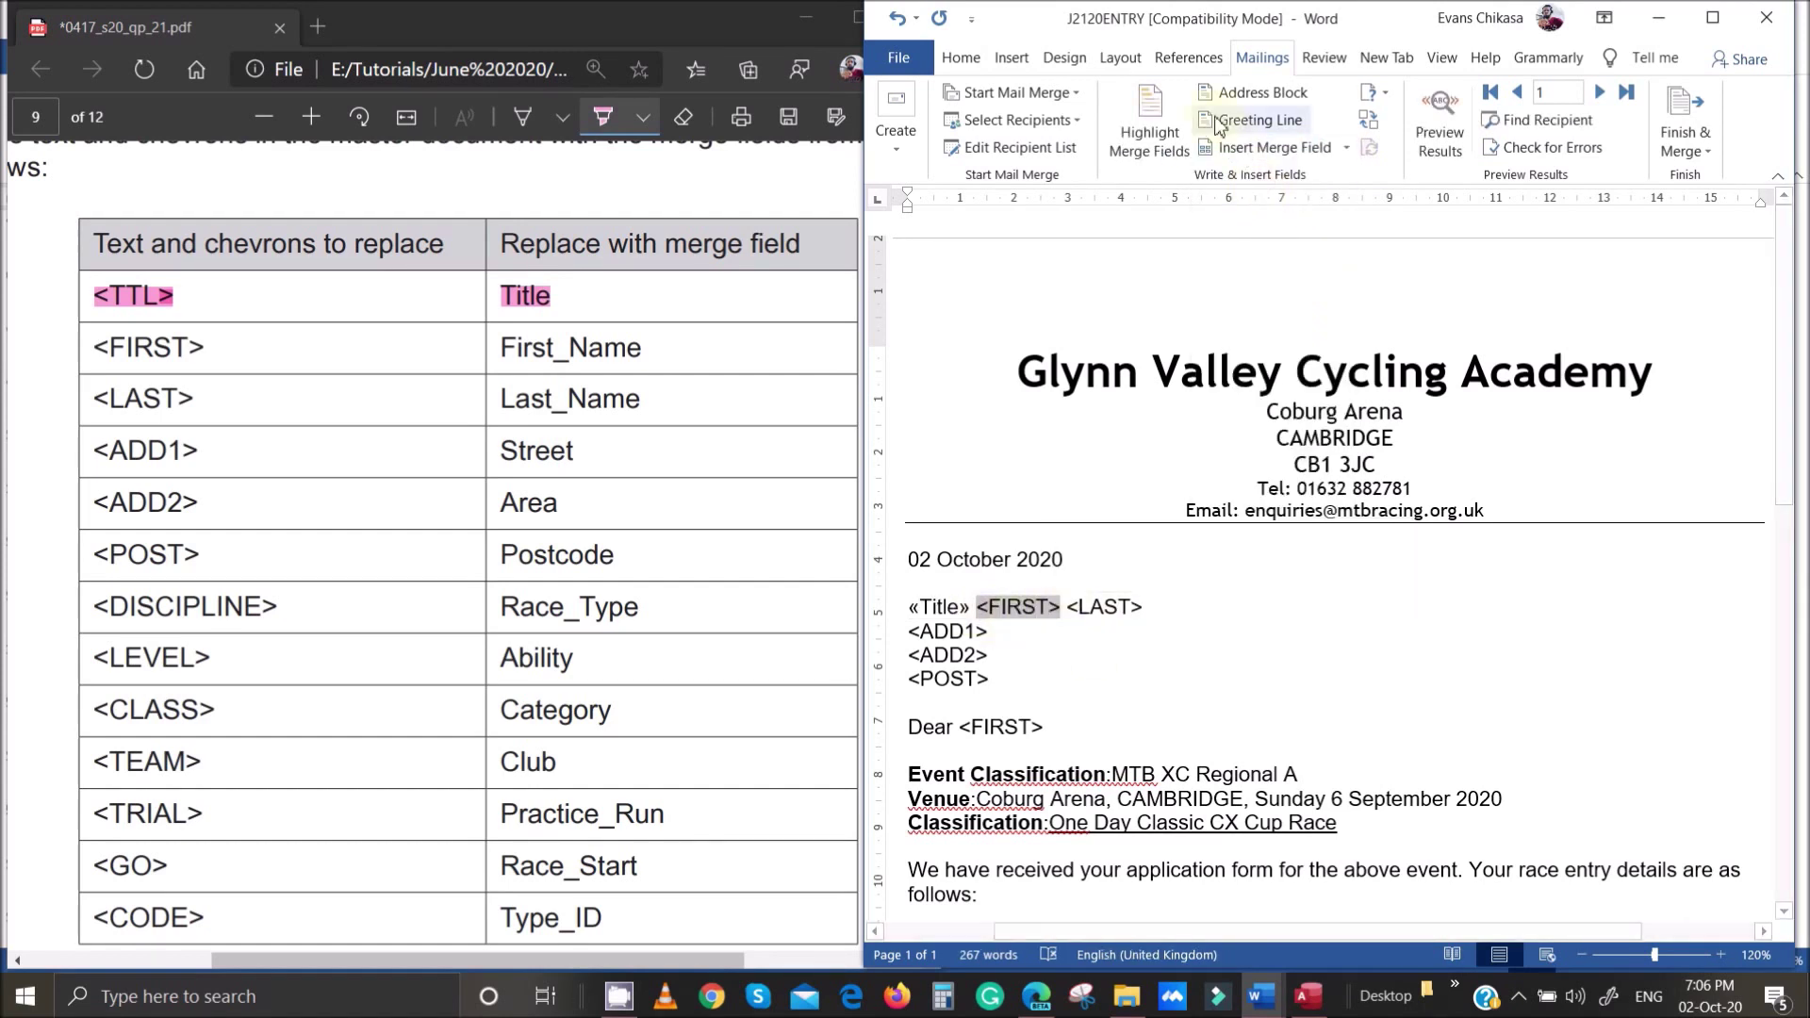
click(1320, 148)
click(1197, 392)
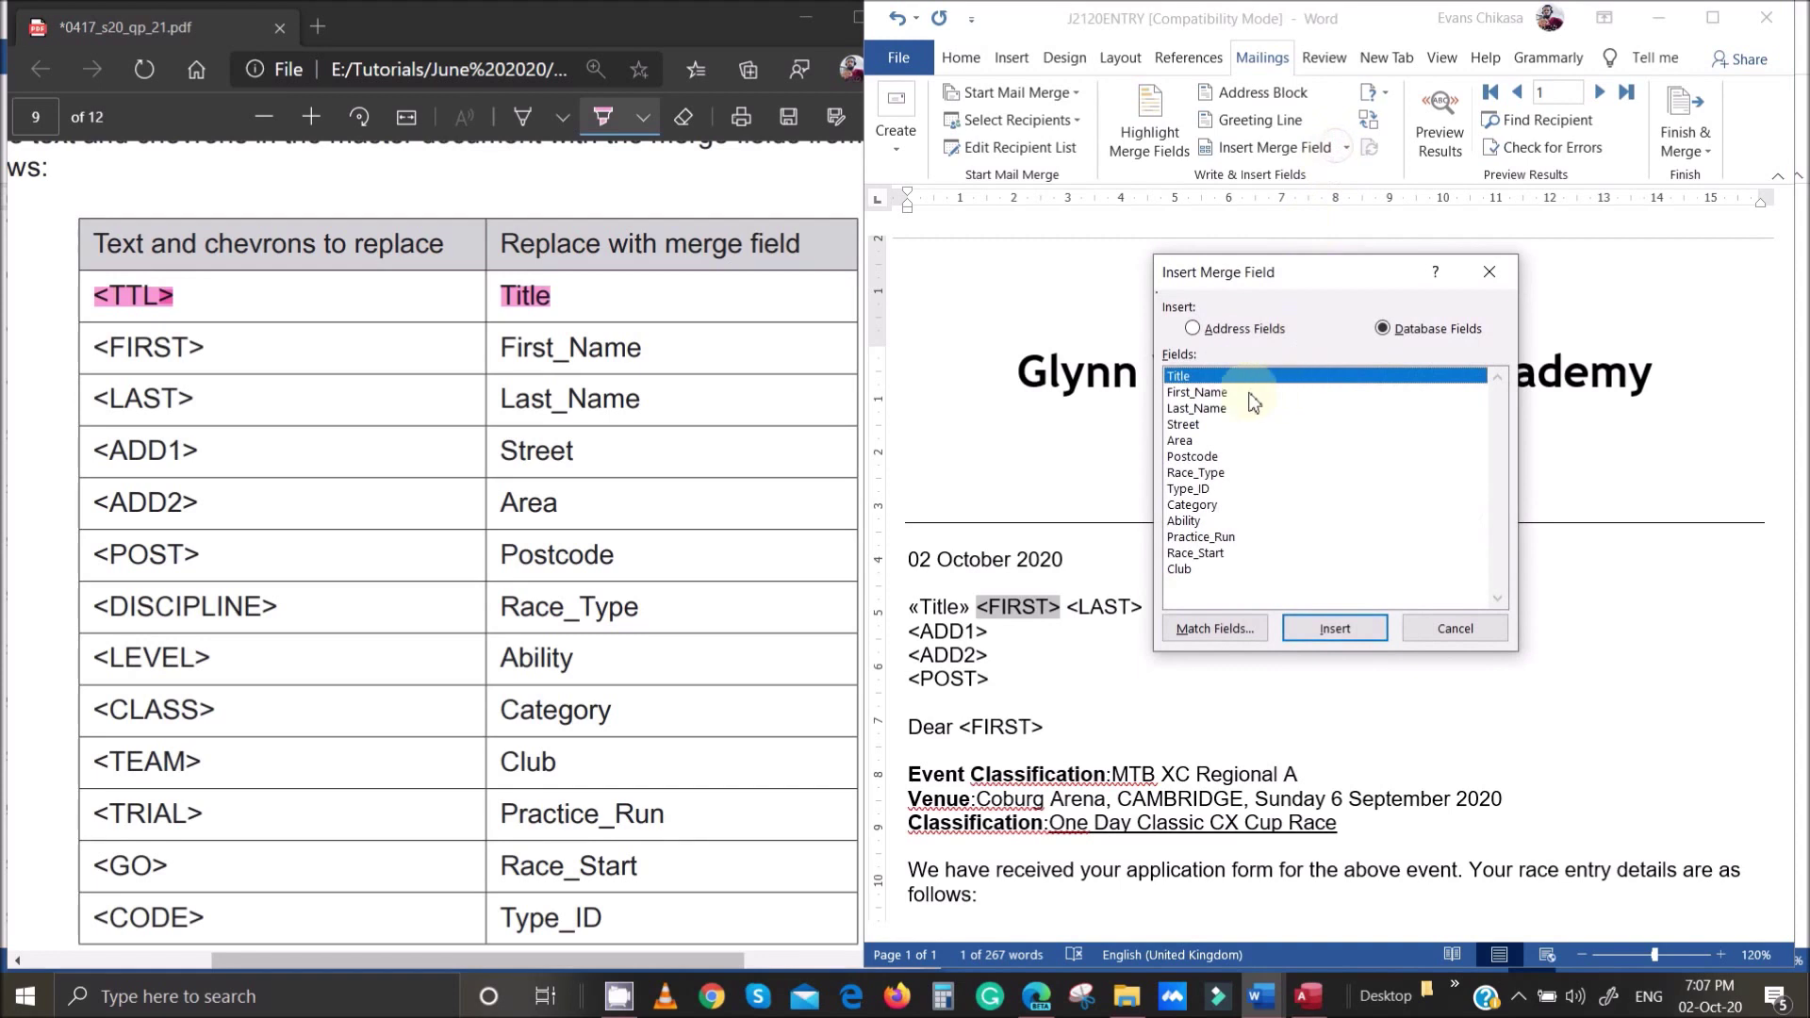
click(1335, 628)
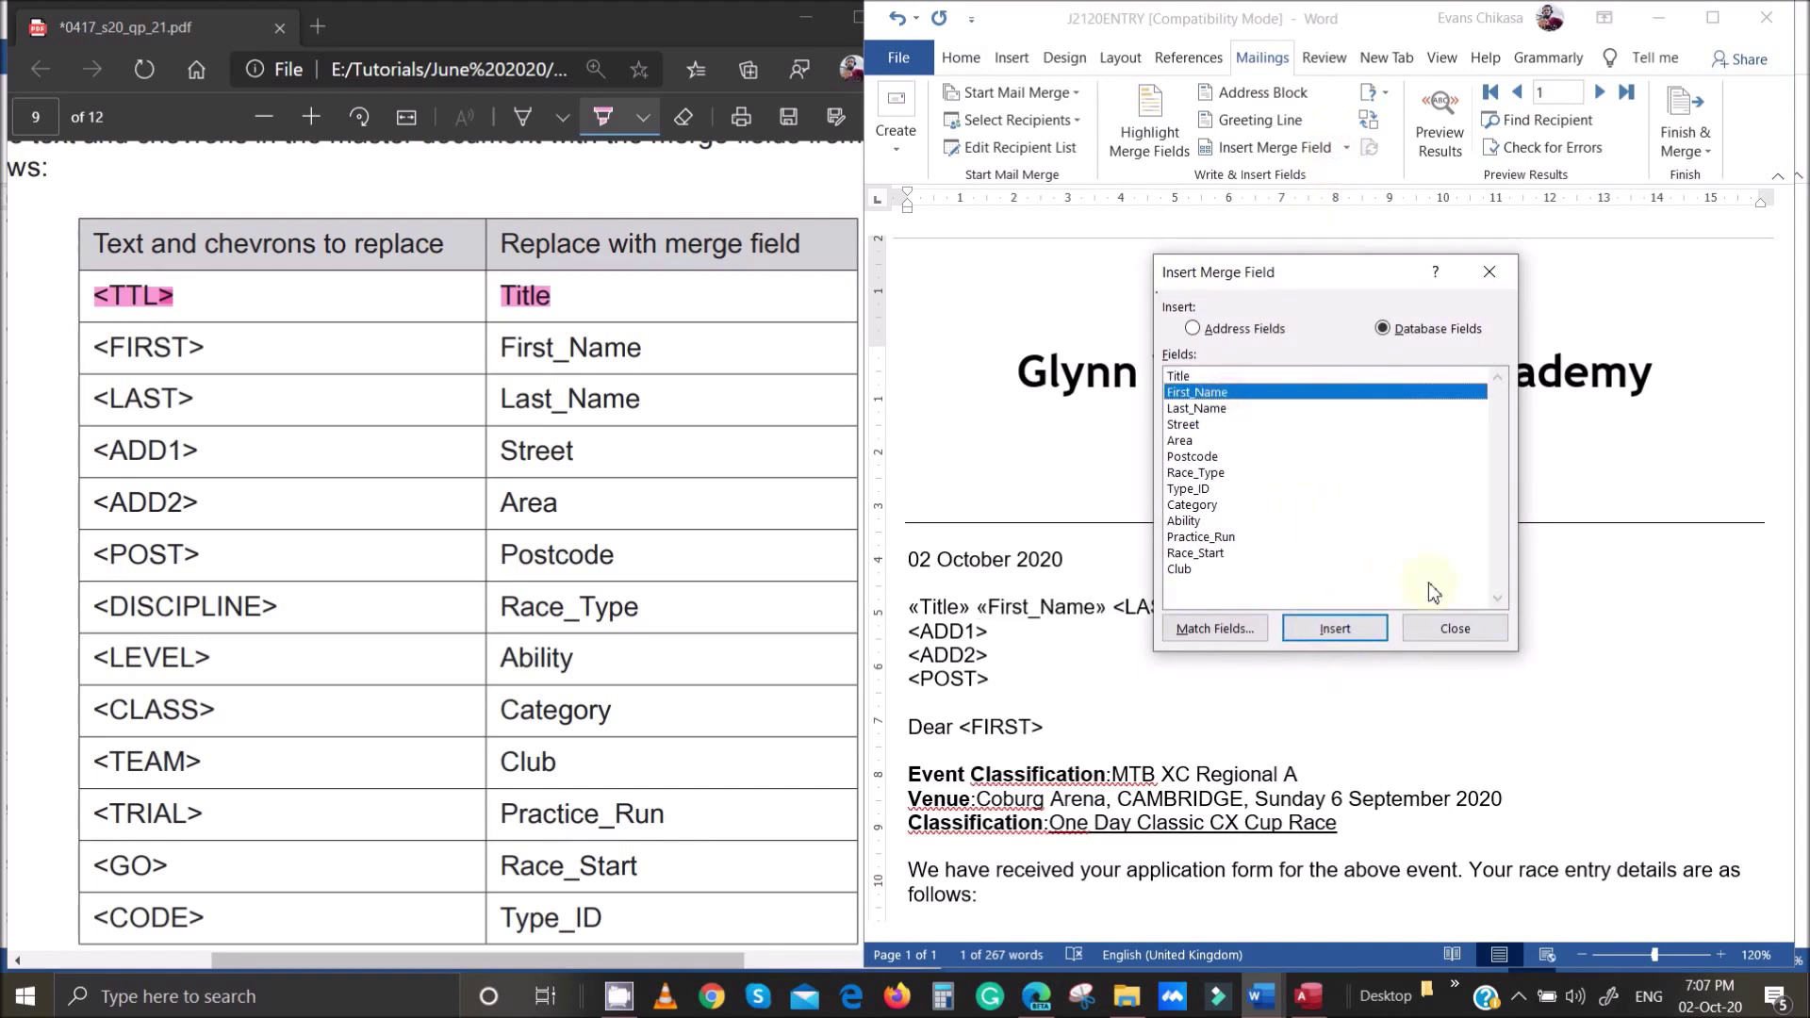
click(1457, 627)
drag(1113, 608, 1194, 614)
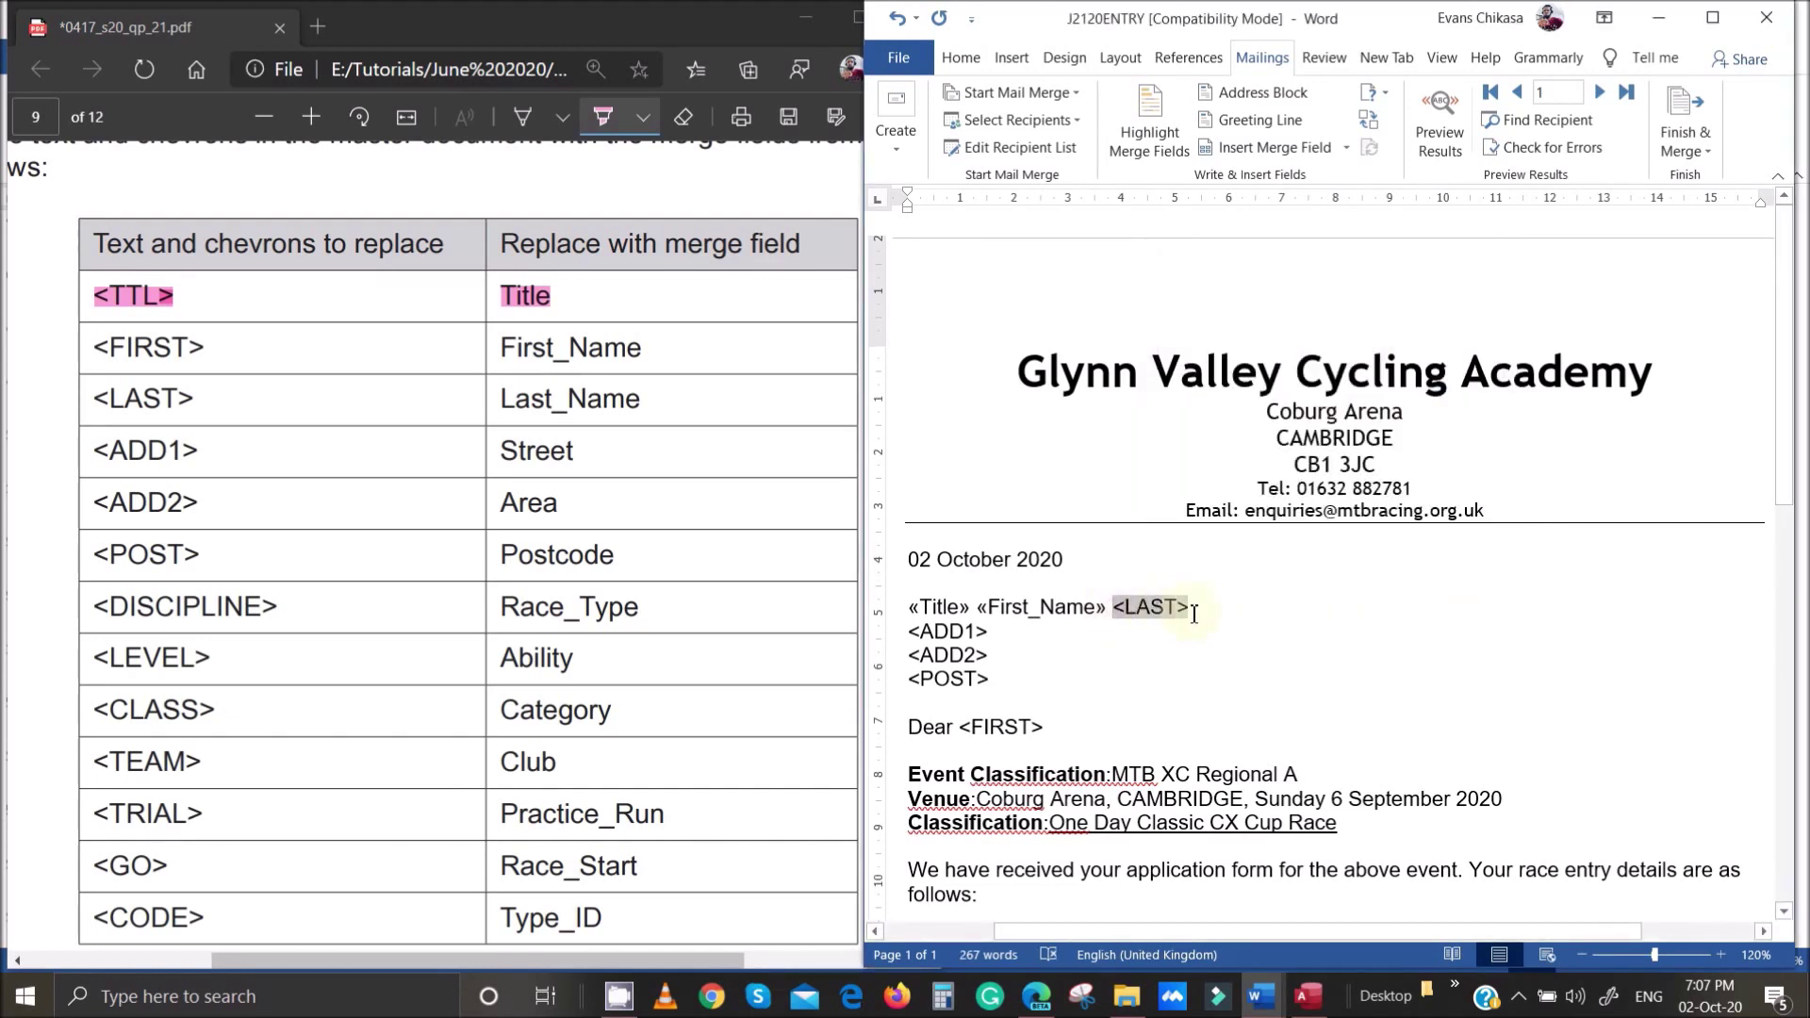
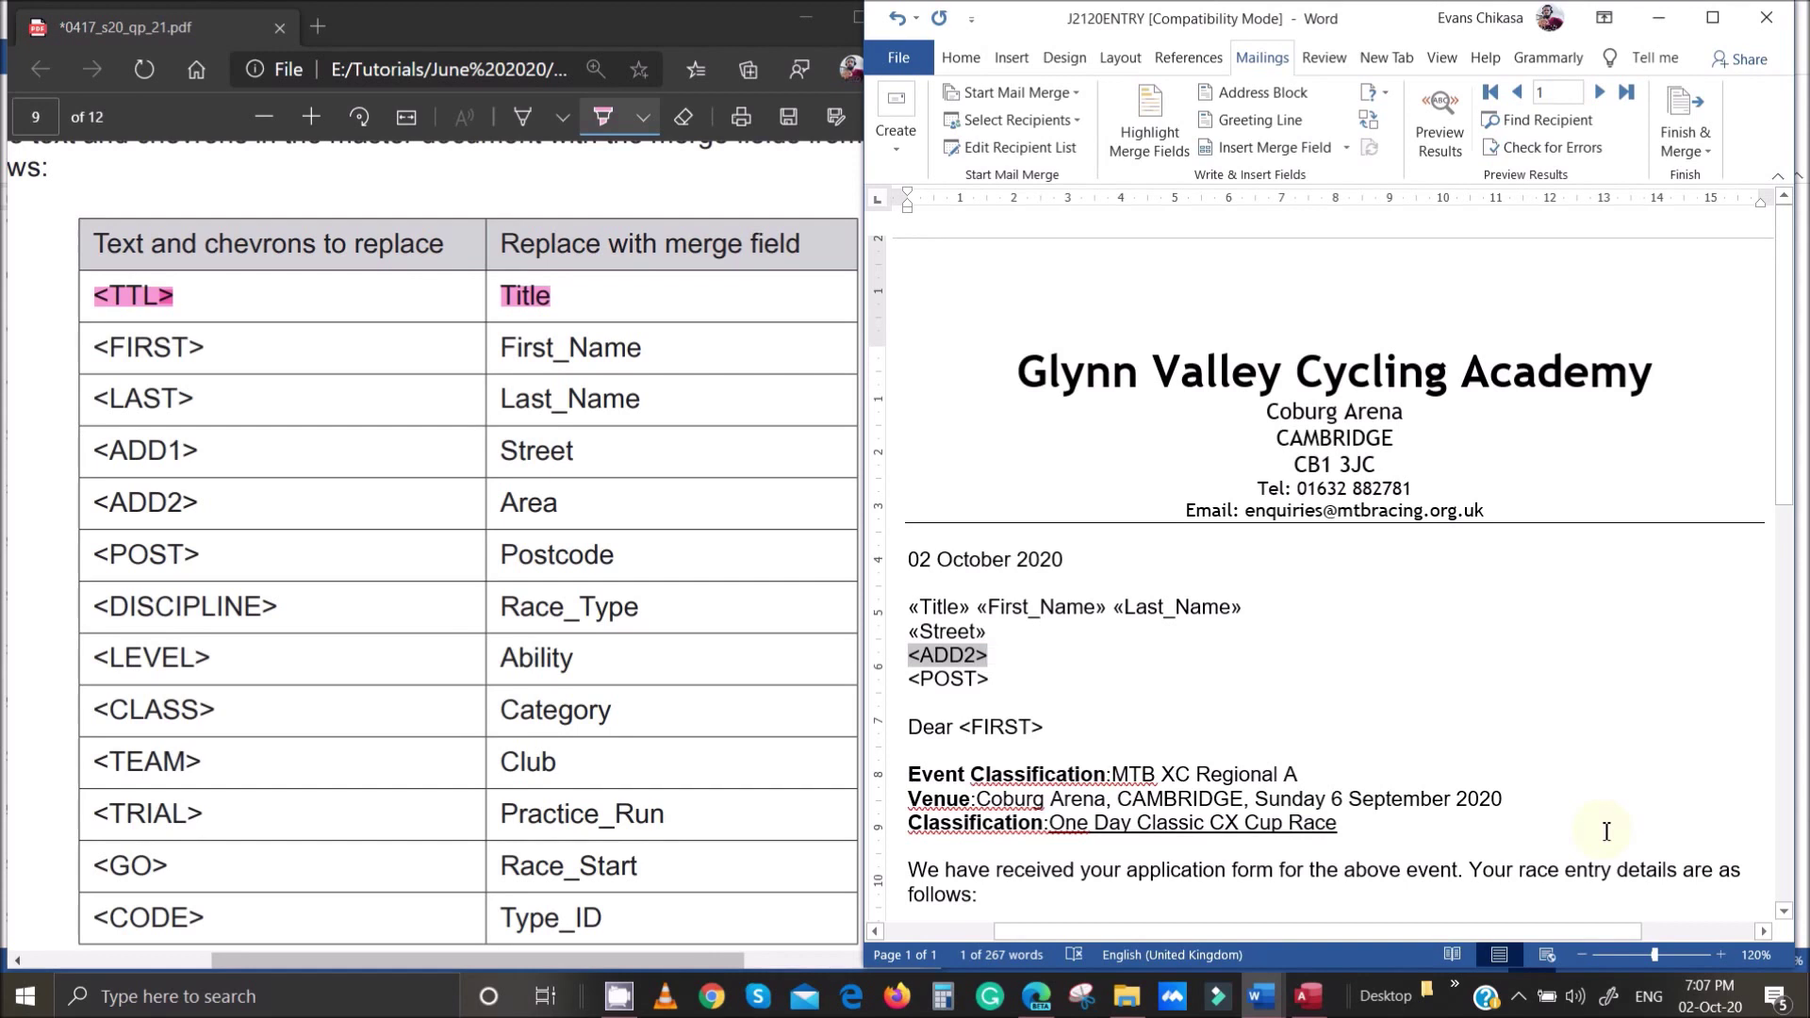
Replace <ADD2> with the «Area» field and <POST> with the «Postcode» field in the address
click(1348, 149)
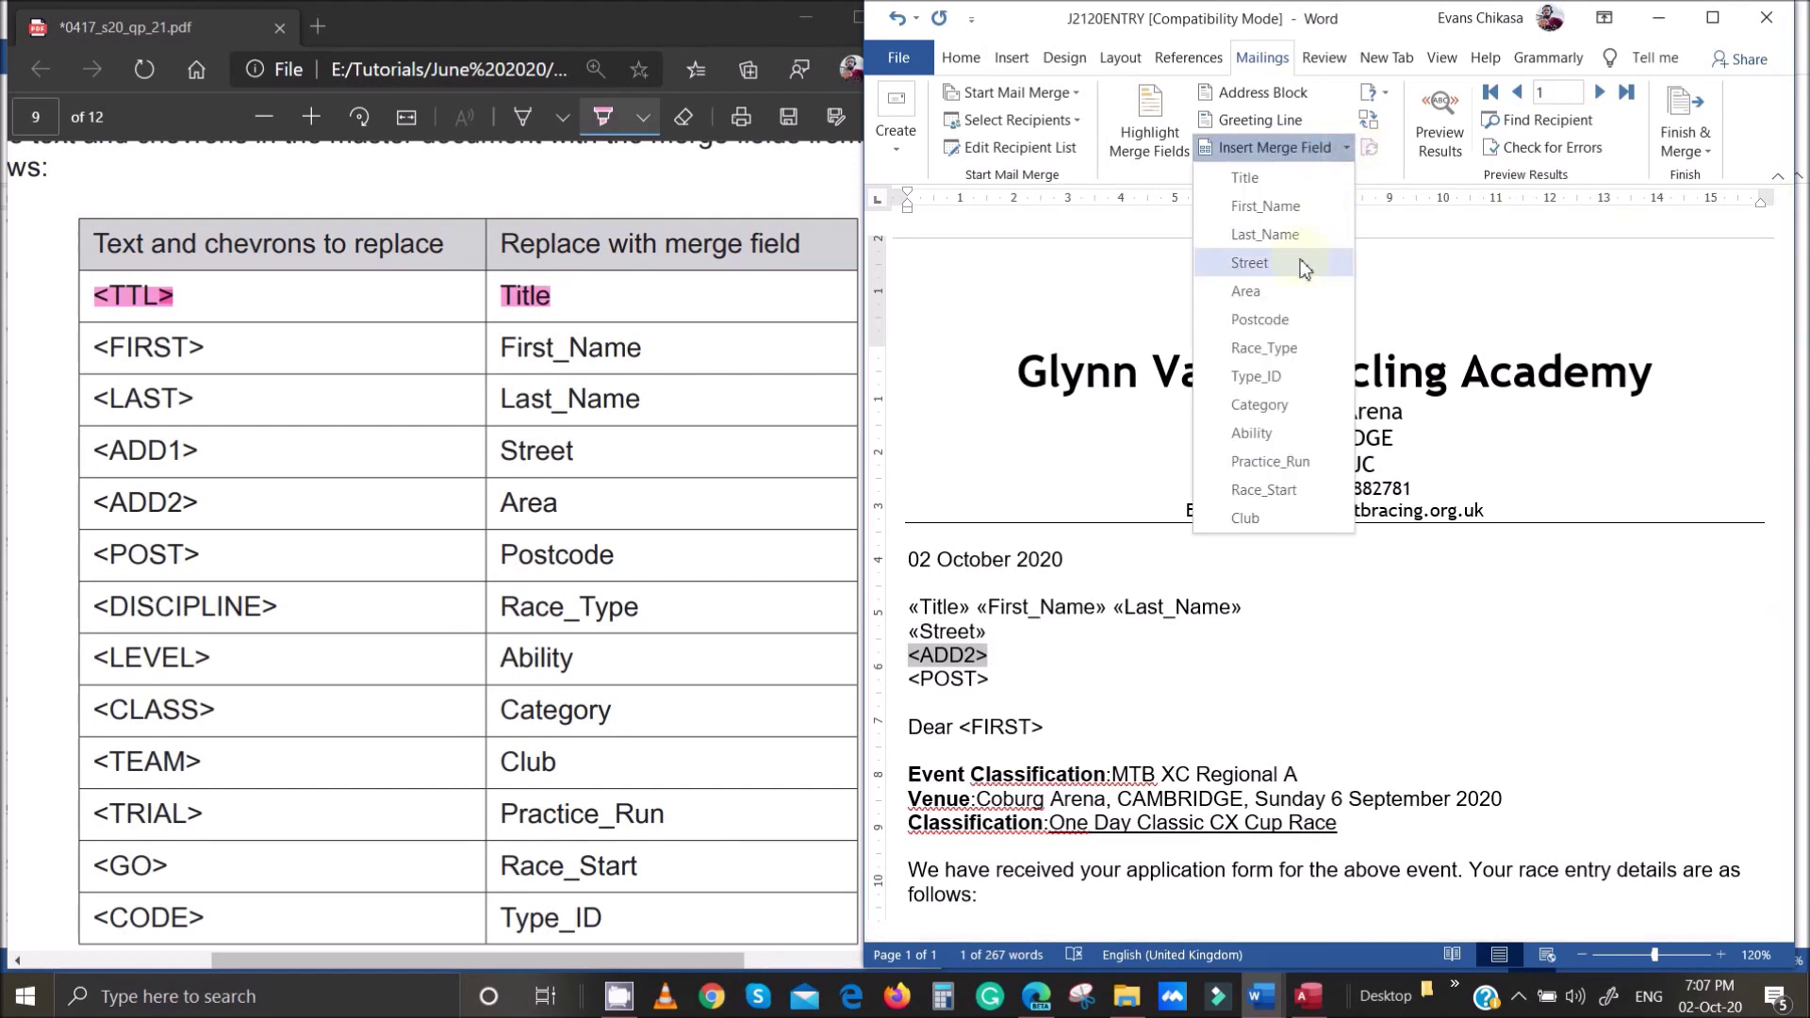
click(1261, 291)
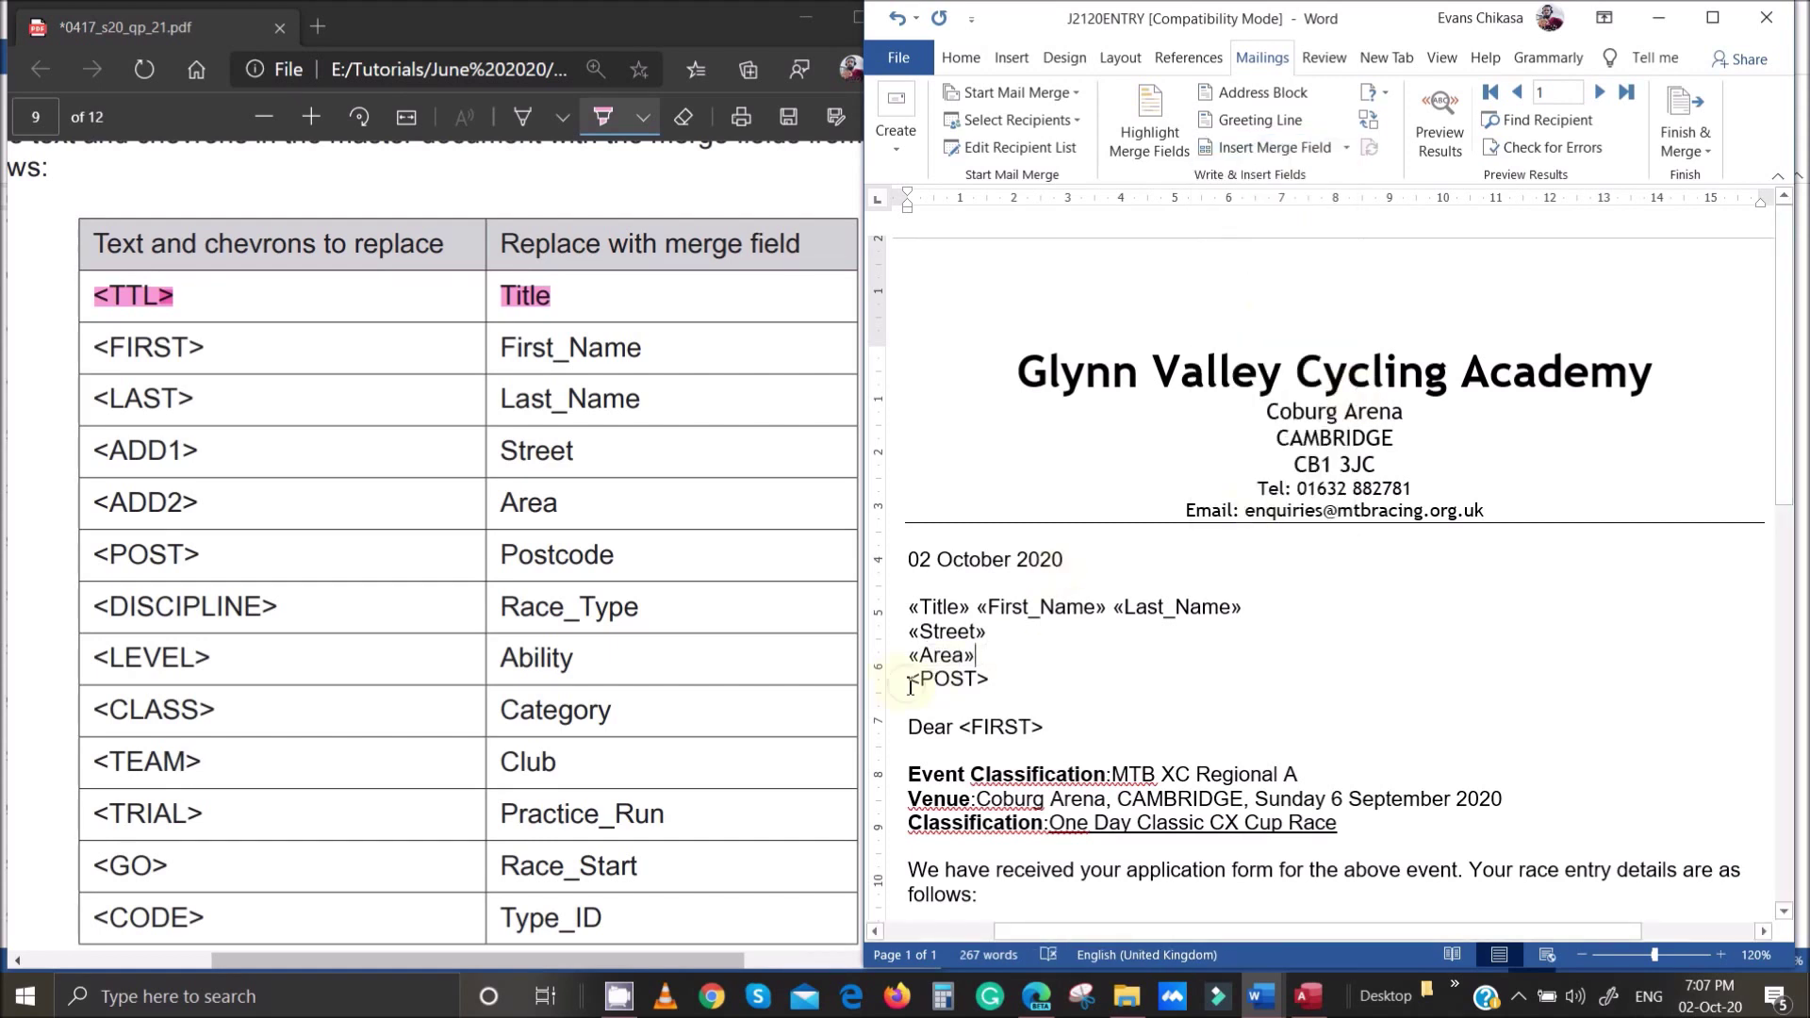
mouse_move(910, 687)
mouse_down()
mouse_move(1001, 683)
mouse_move(922, 683)
mouse_up()
key(shift+End)
key(shift+Left)
key(shift+Left)
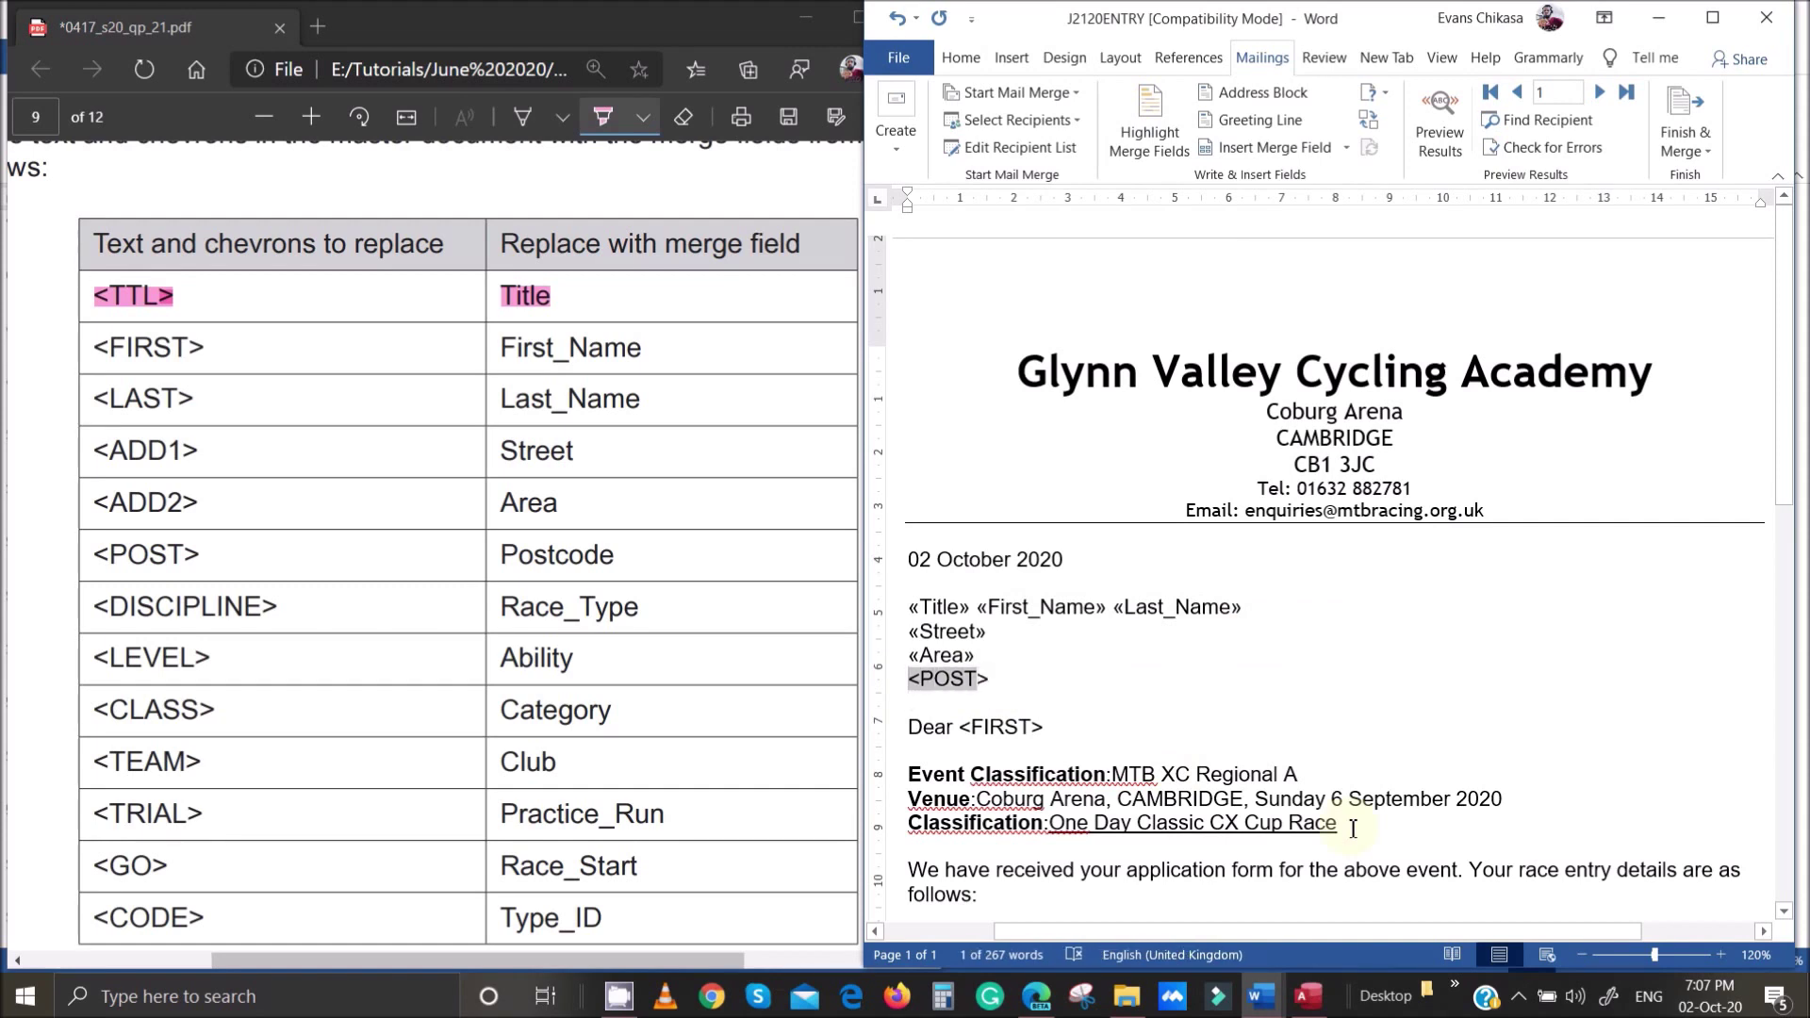
key(shift+Right)
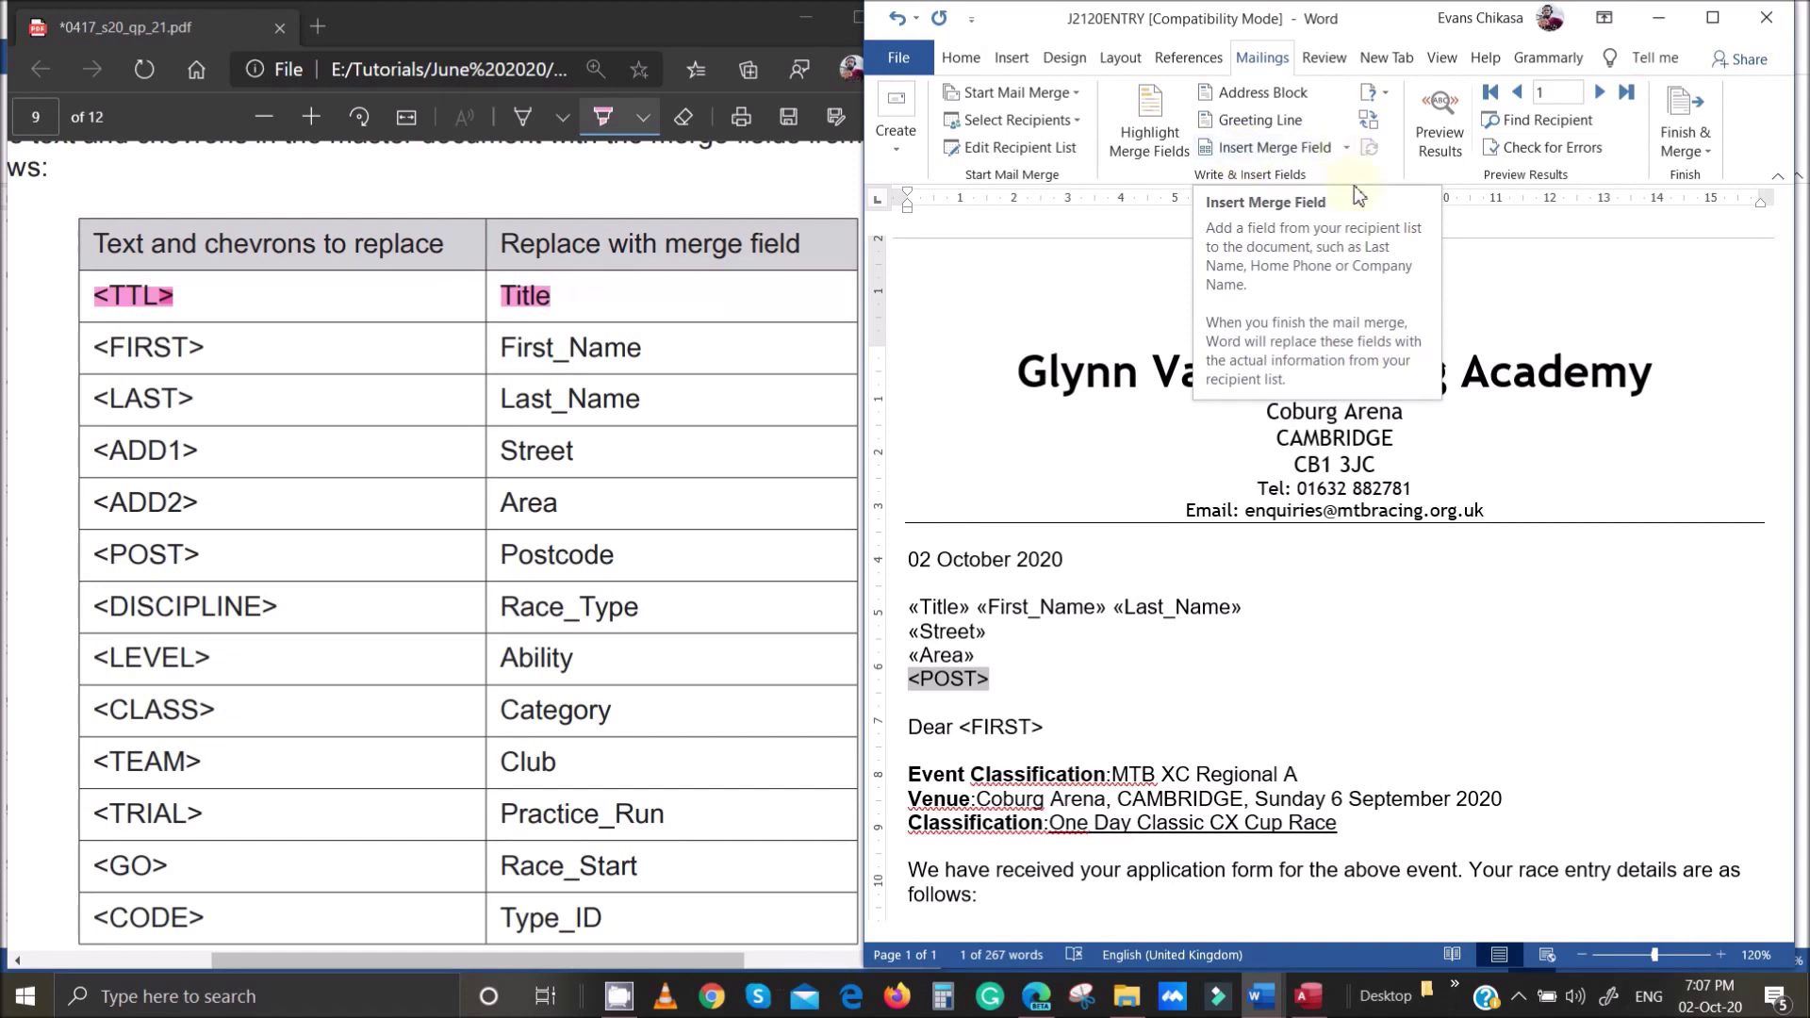
click(1347, 148)
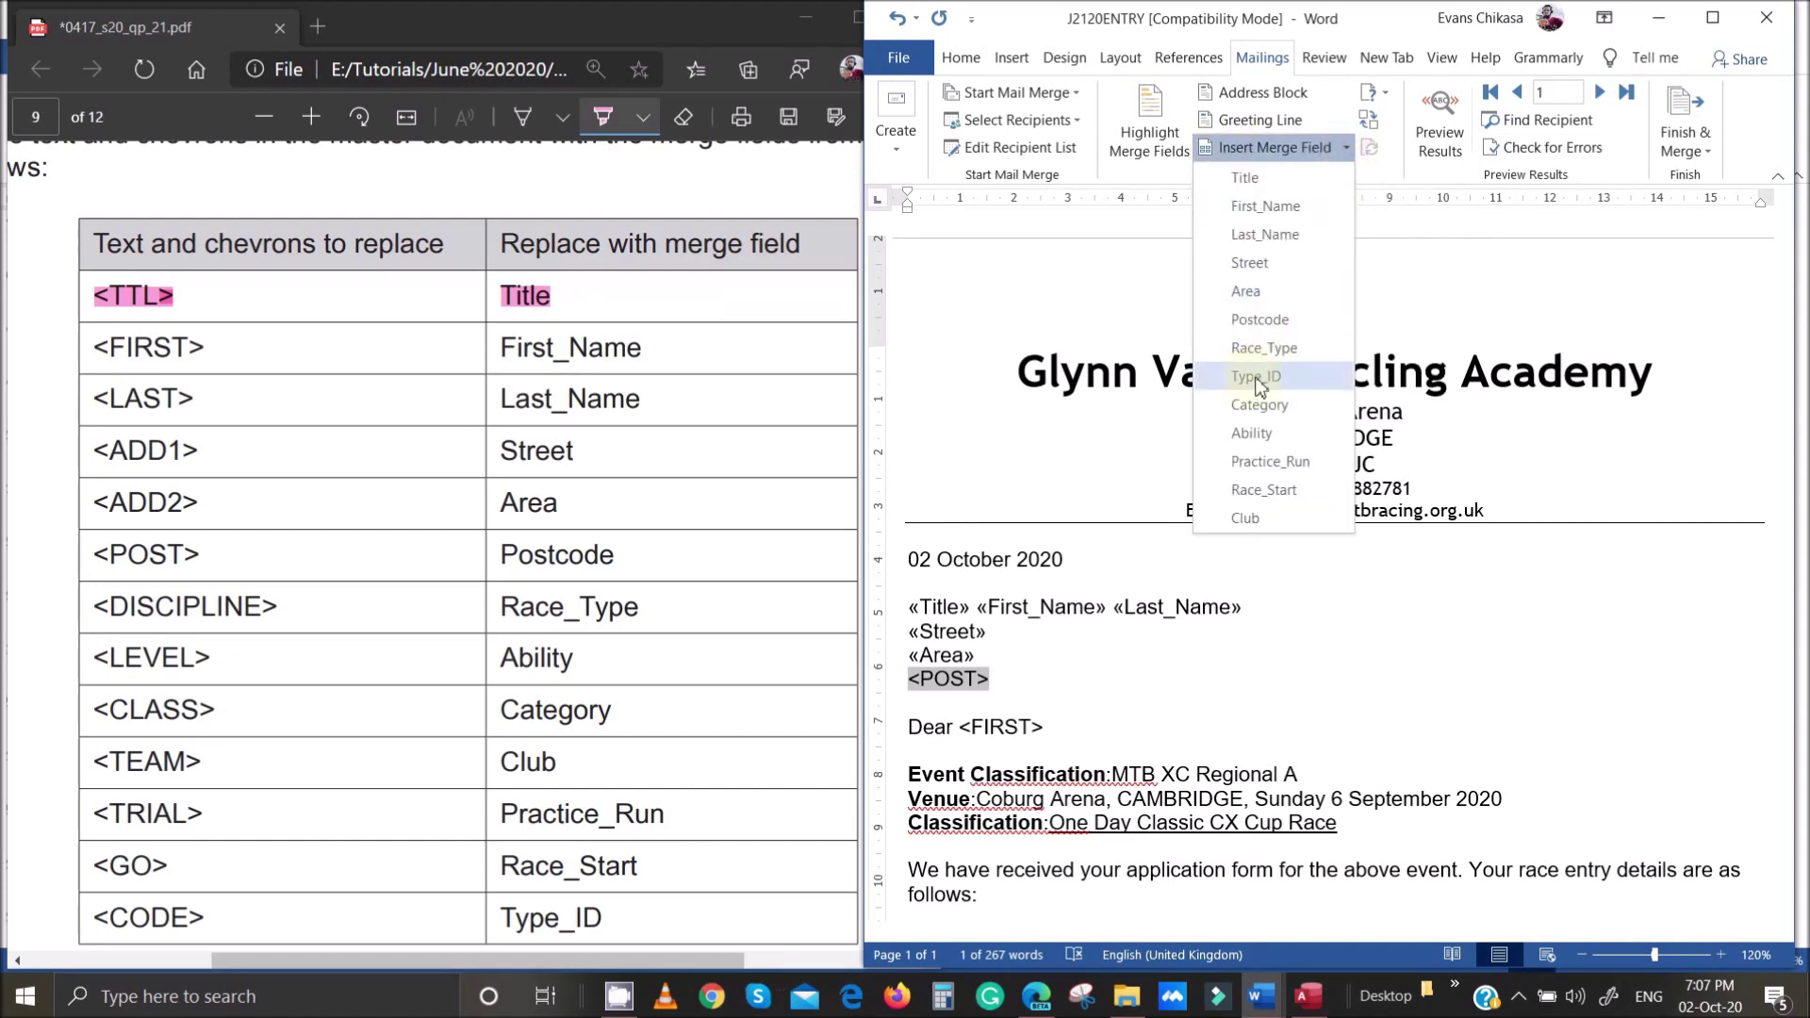
click(1262, 320)
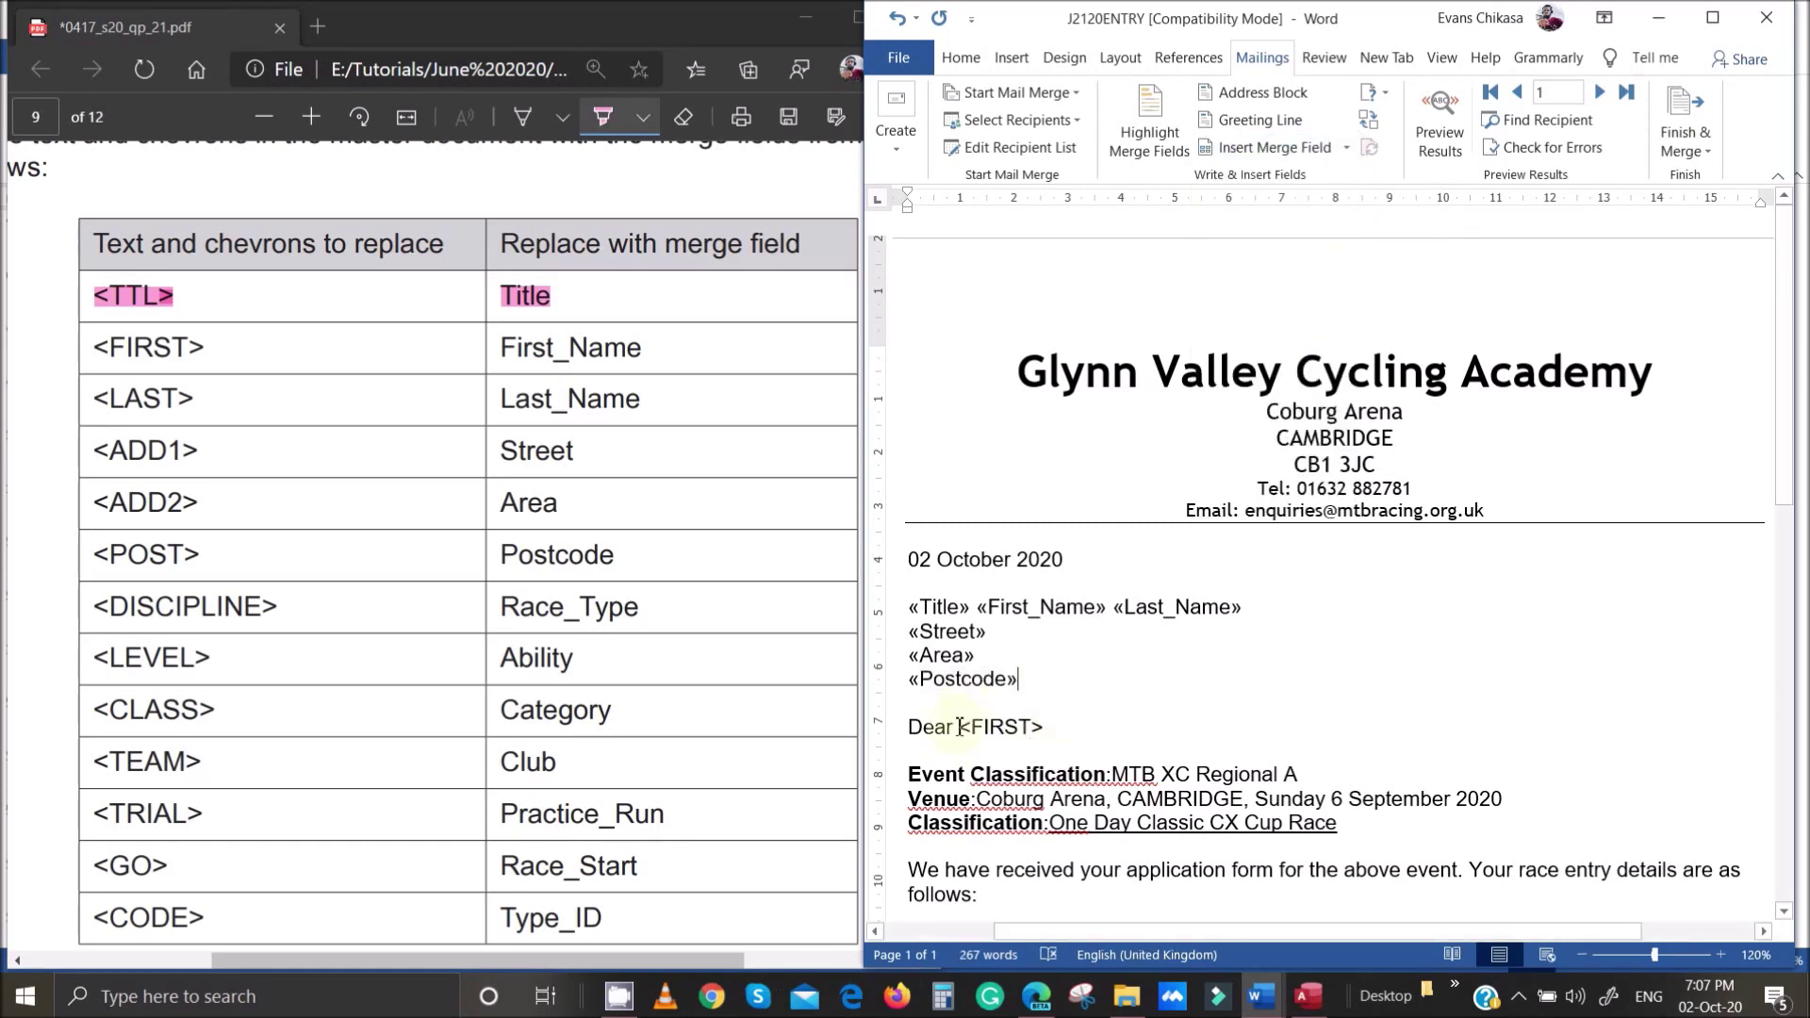
Put the «First_Name» merge field in place of <FIRST> after 'Dear'
drag(957, 729, 1046, 729)
click(1149, 132)
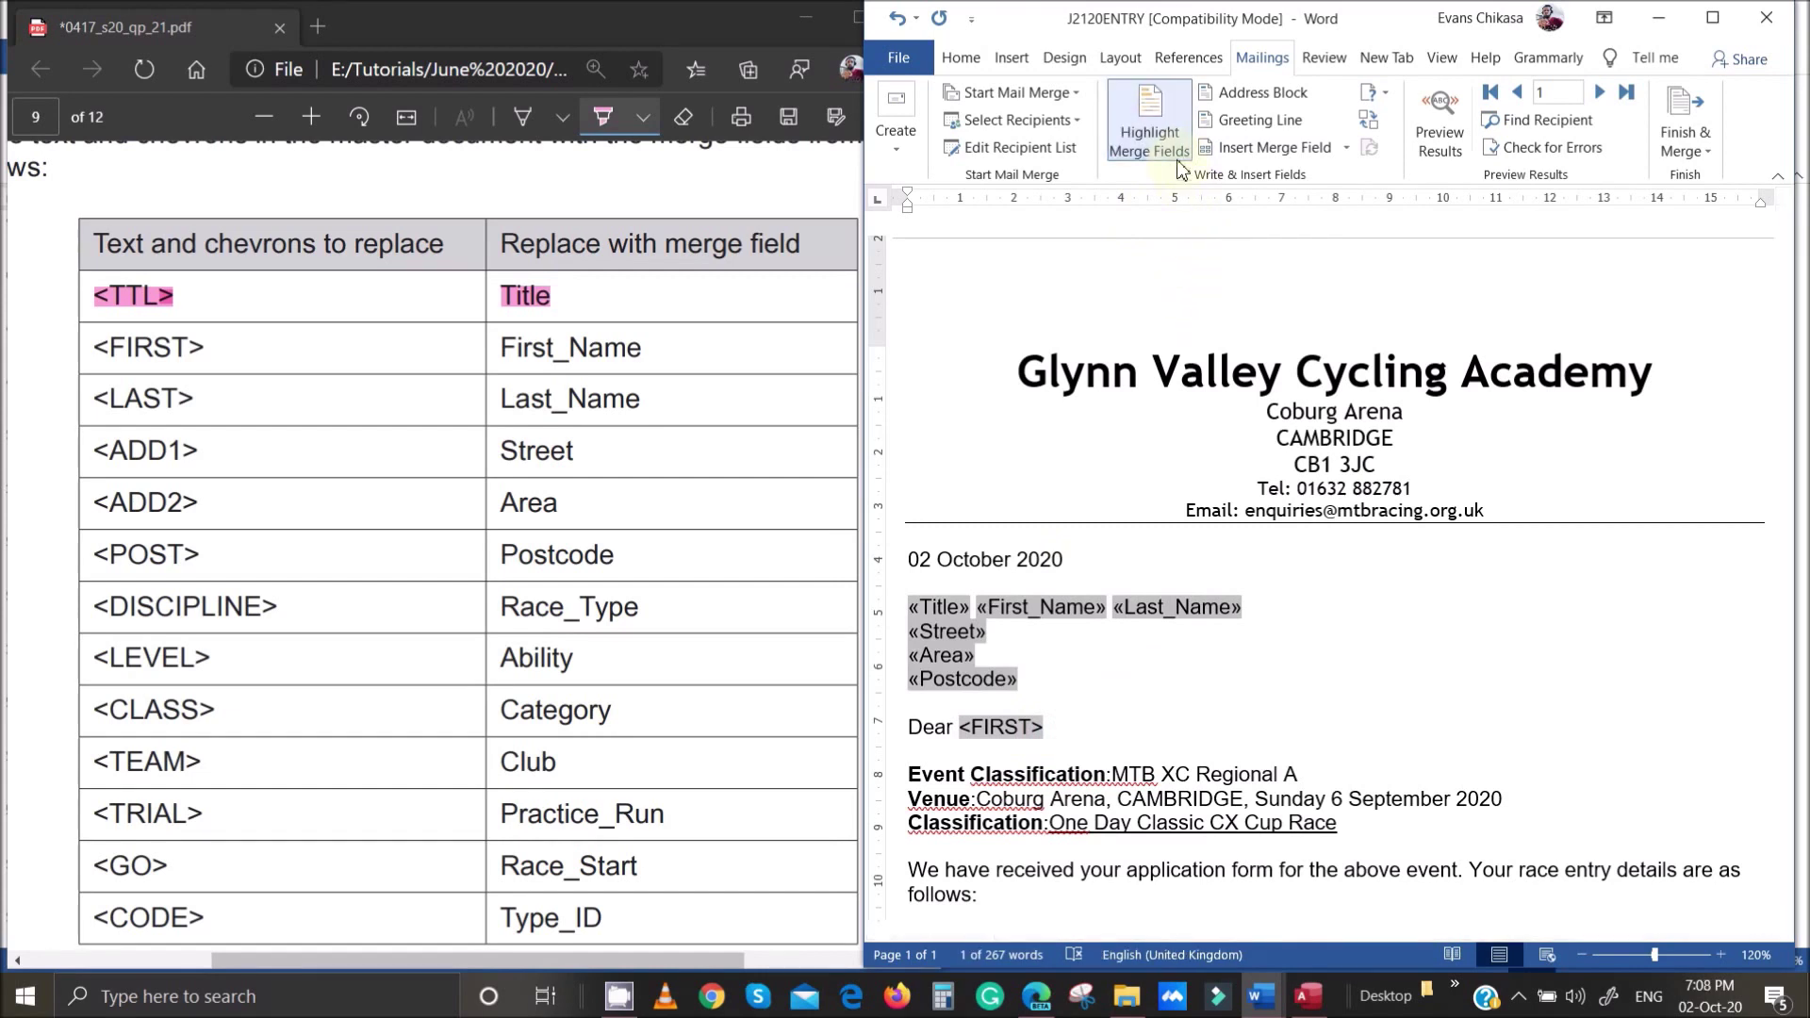
click(1152, 136)
click(1346, 147)
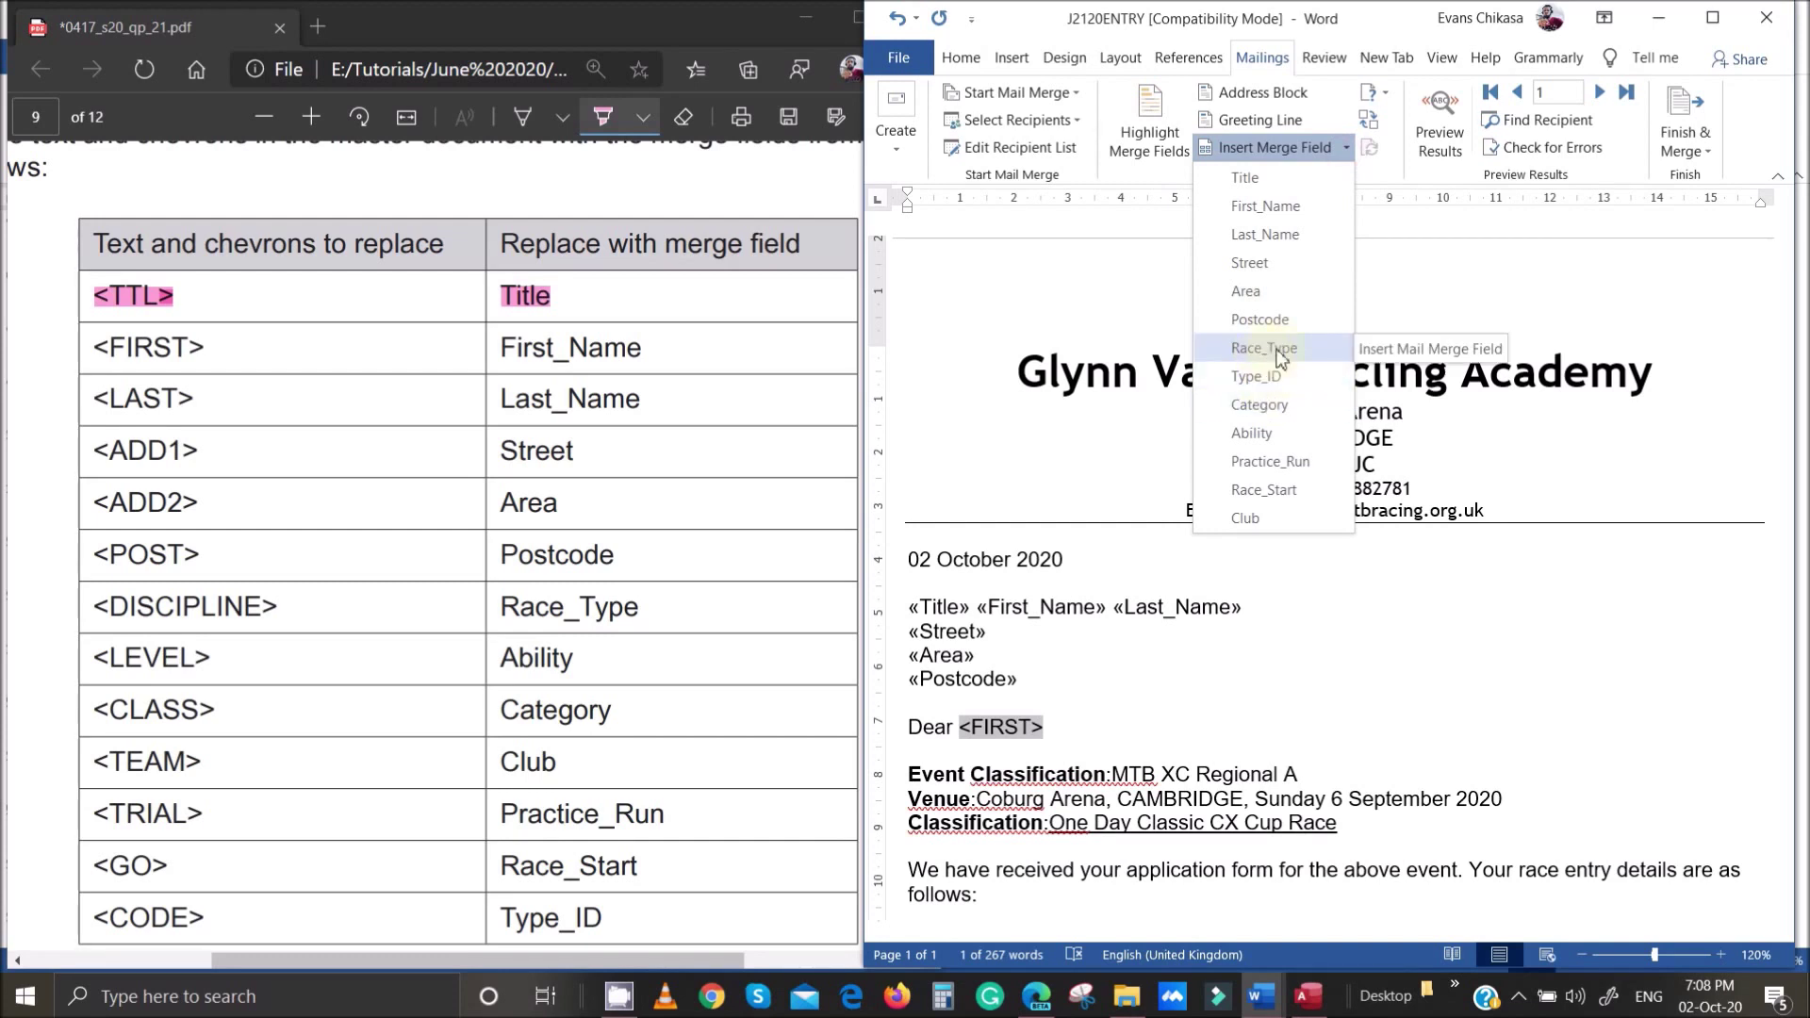
click(1273, 207)
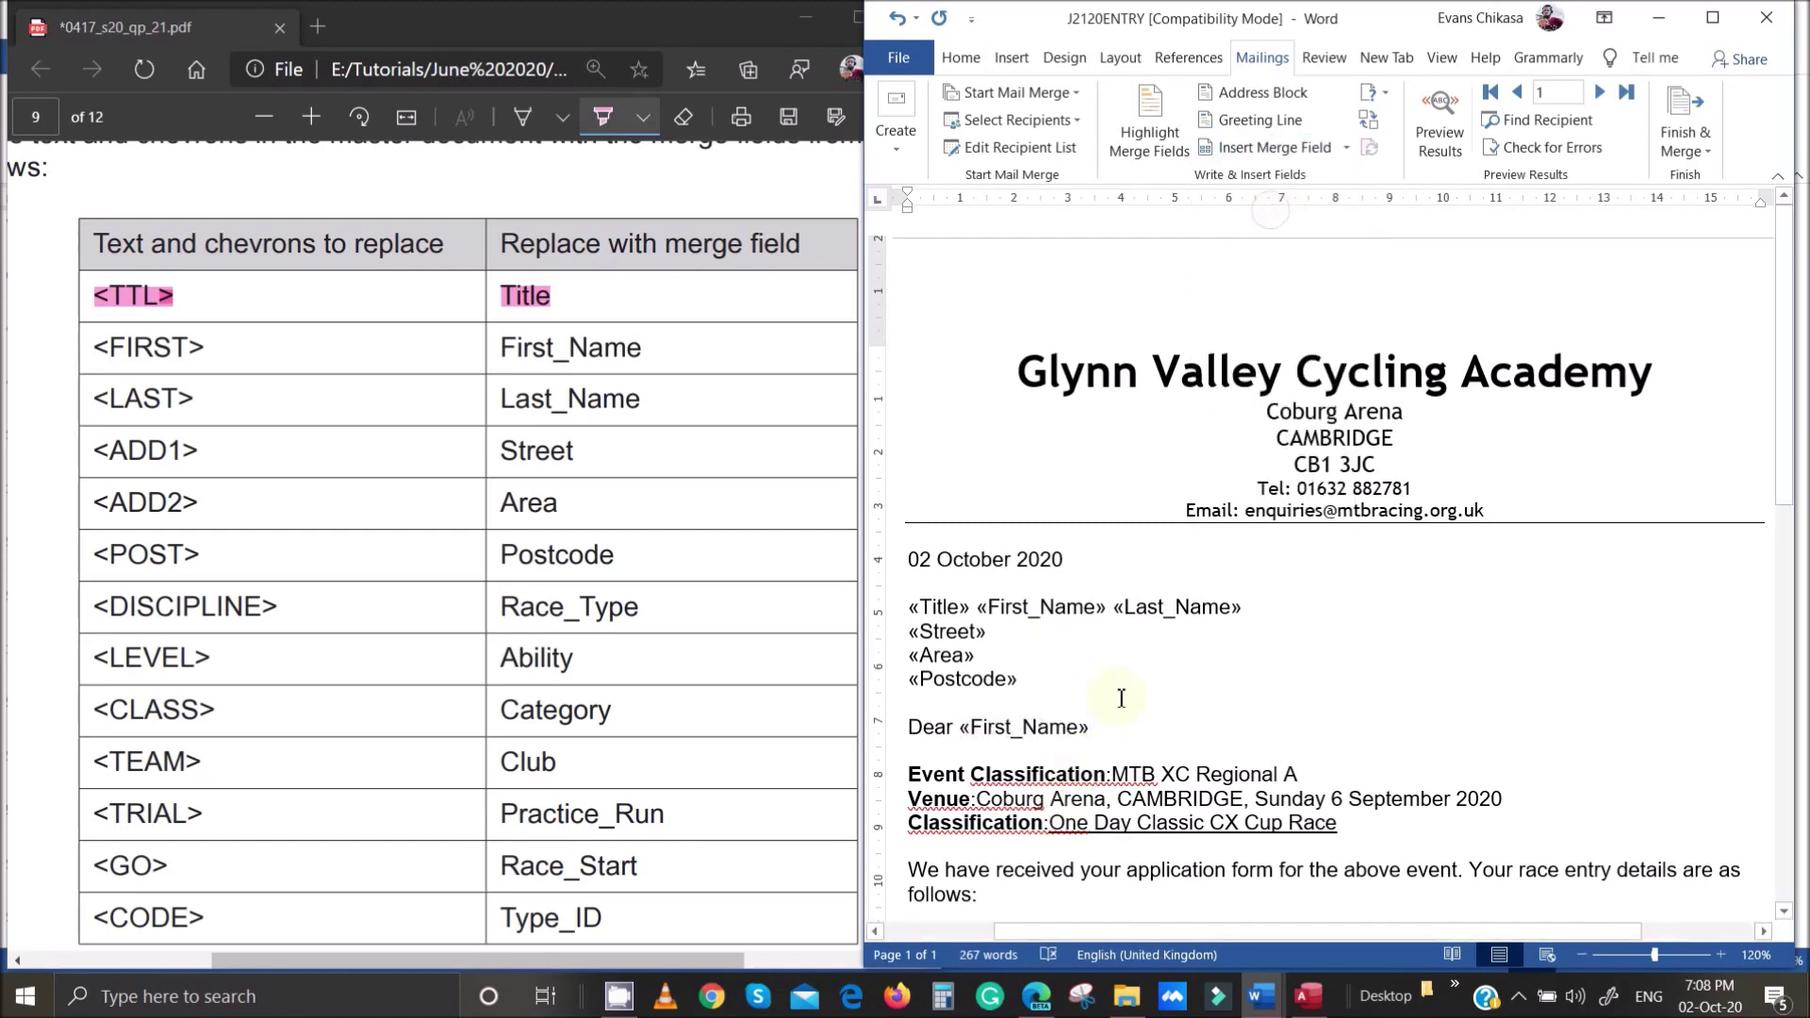
scroll(1121, 696, down, 3)
scroll(1120, 695, down, 3)
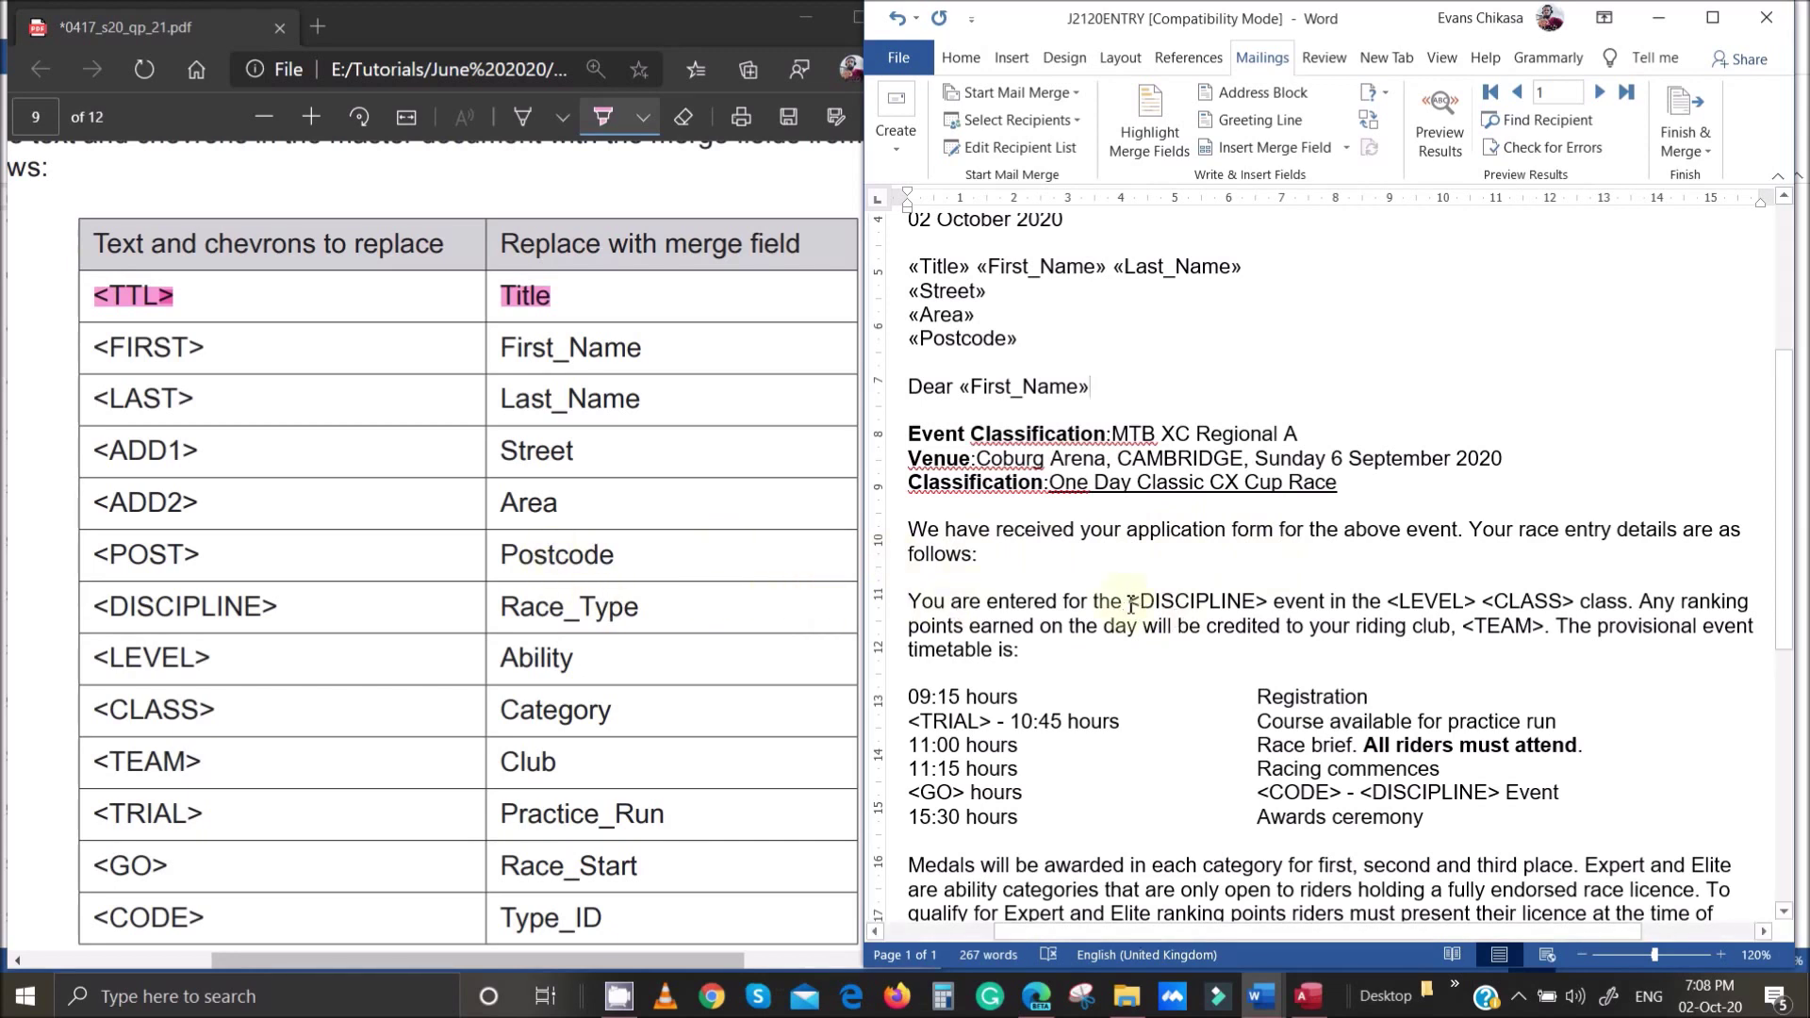
Replace <DISCIPLINE> with «Race_Type» and <LEVEL> with «Ability» in the entry paragraph
drag(1130, 606, 1276, 613)
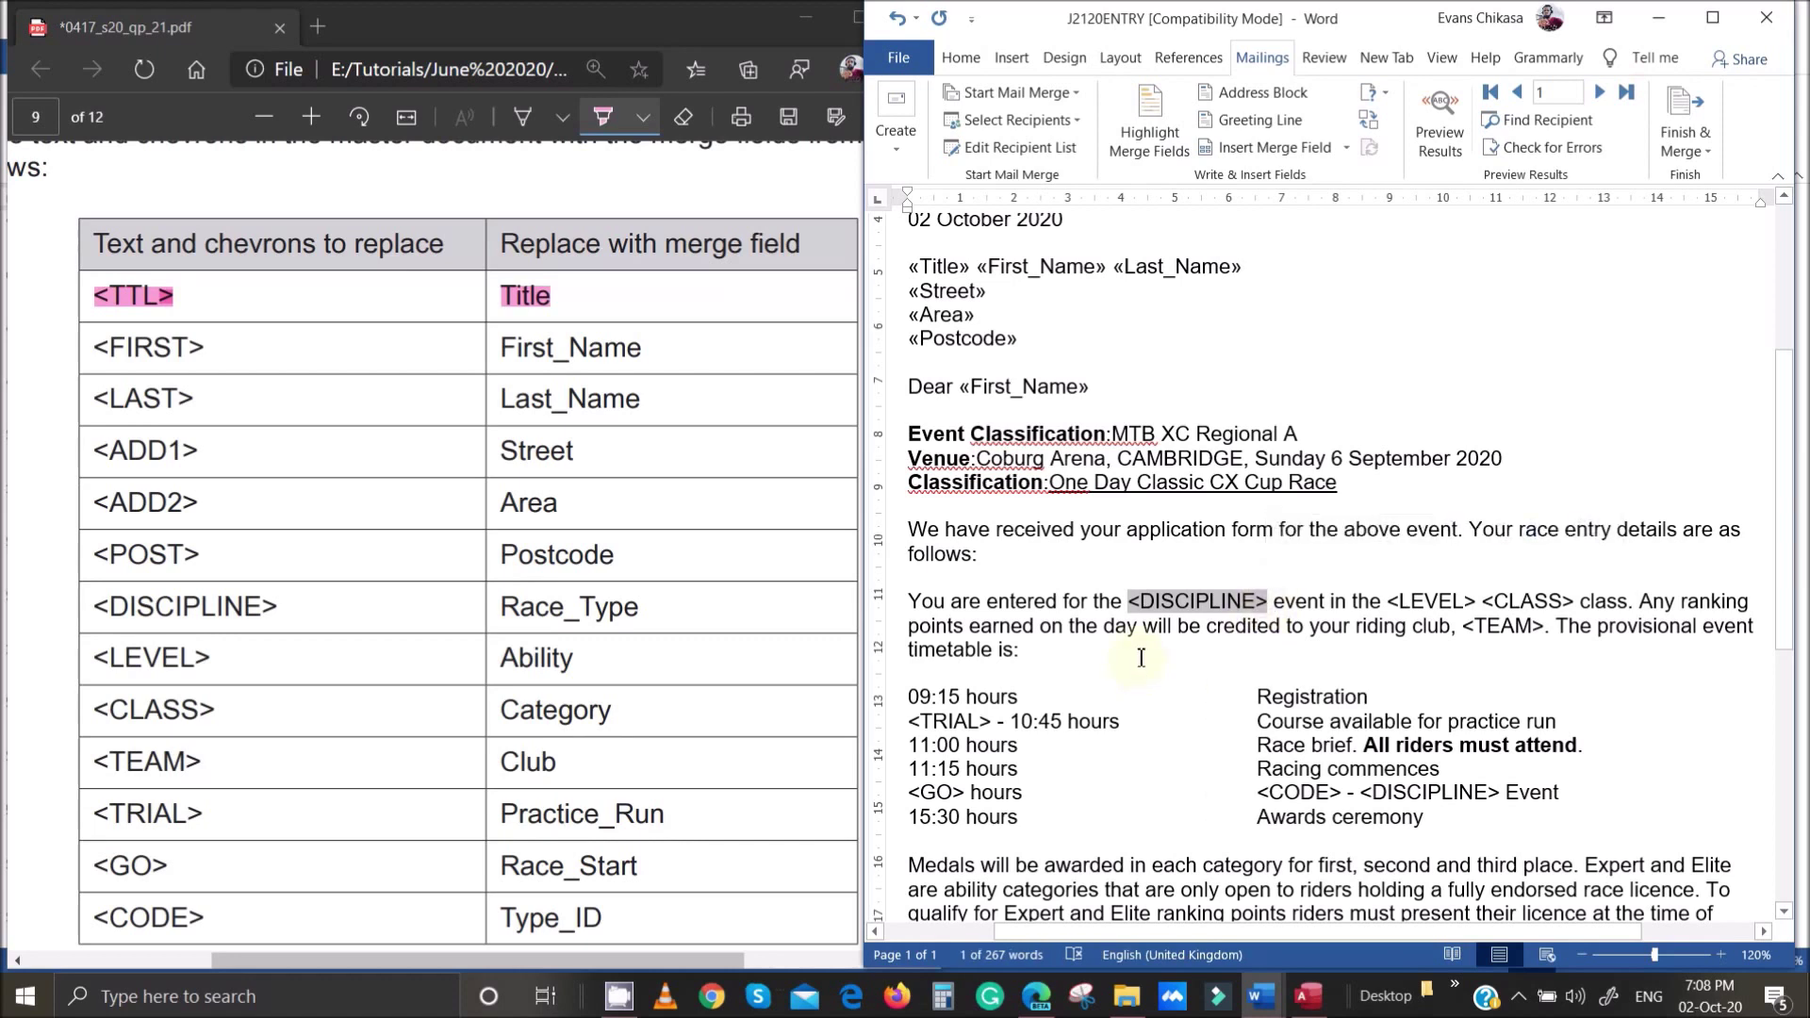
click(1344, 149)
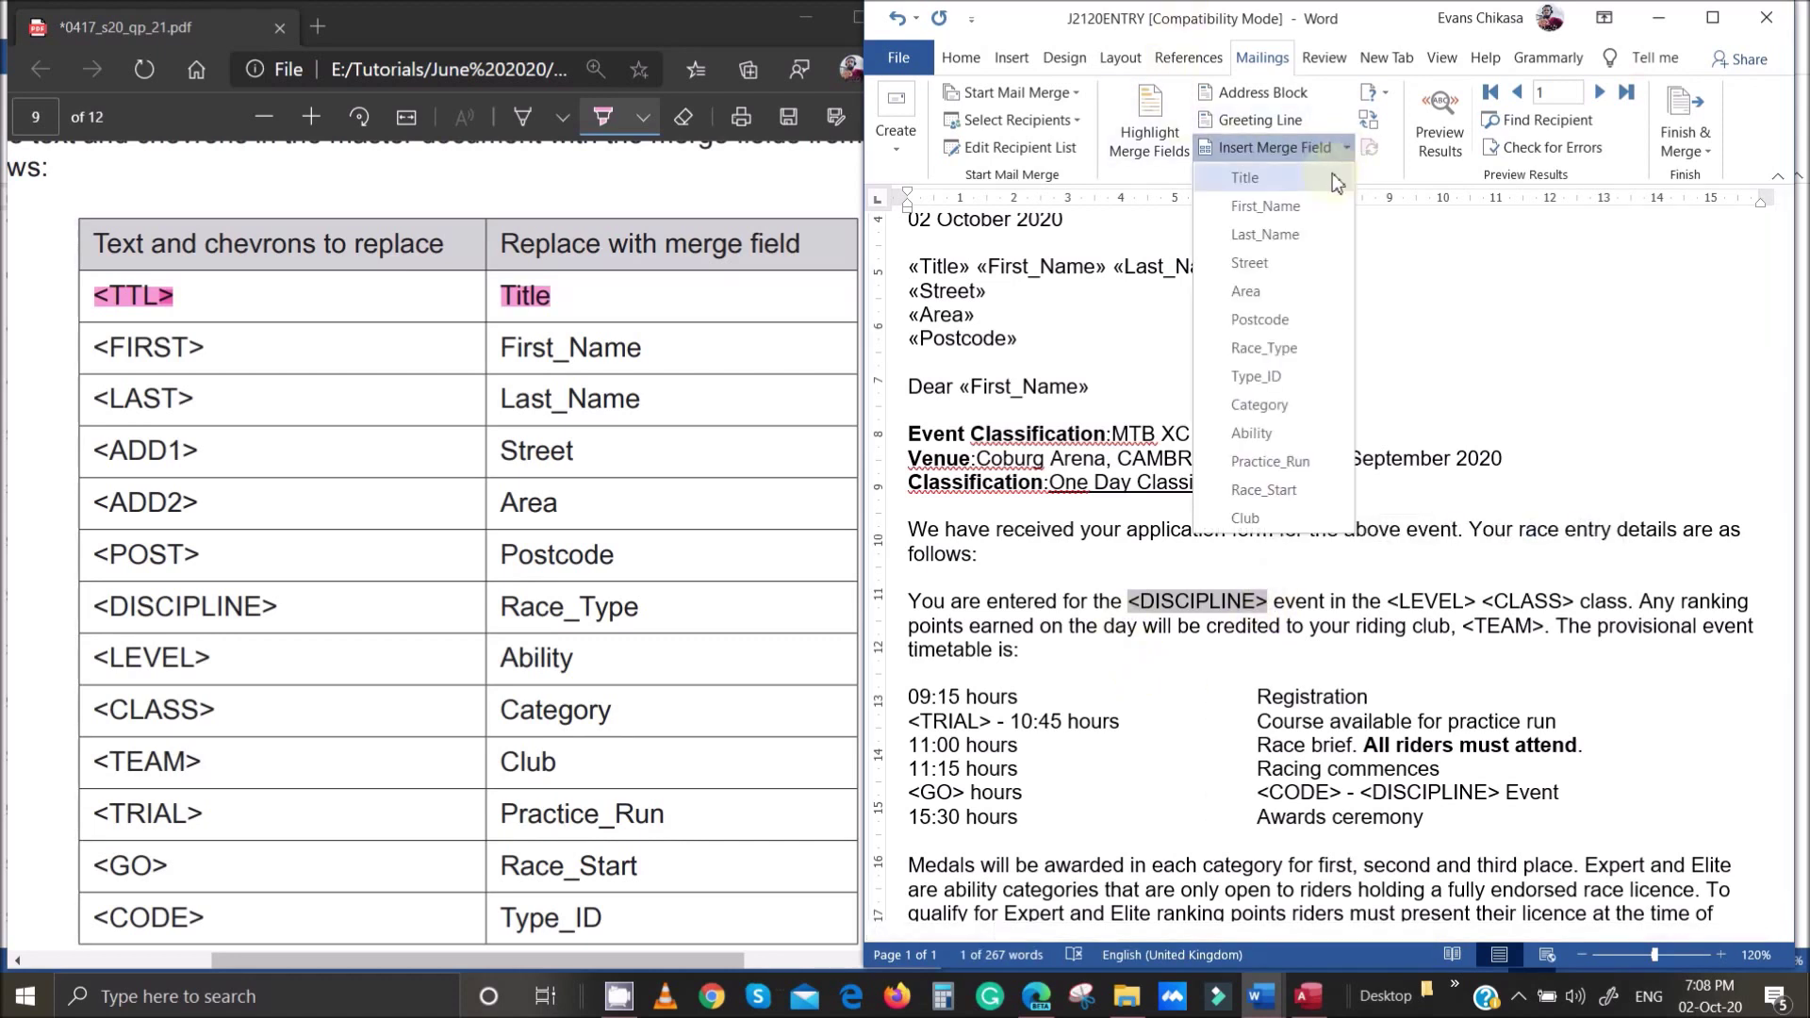
click(1266, 348)
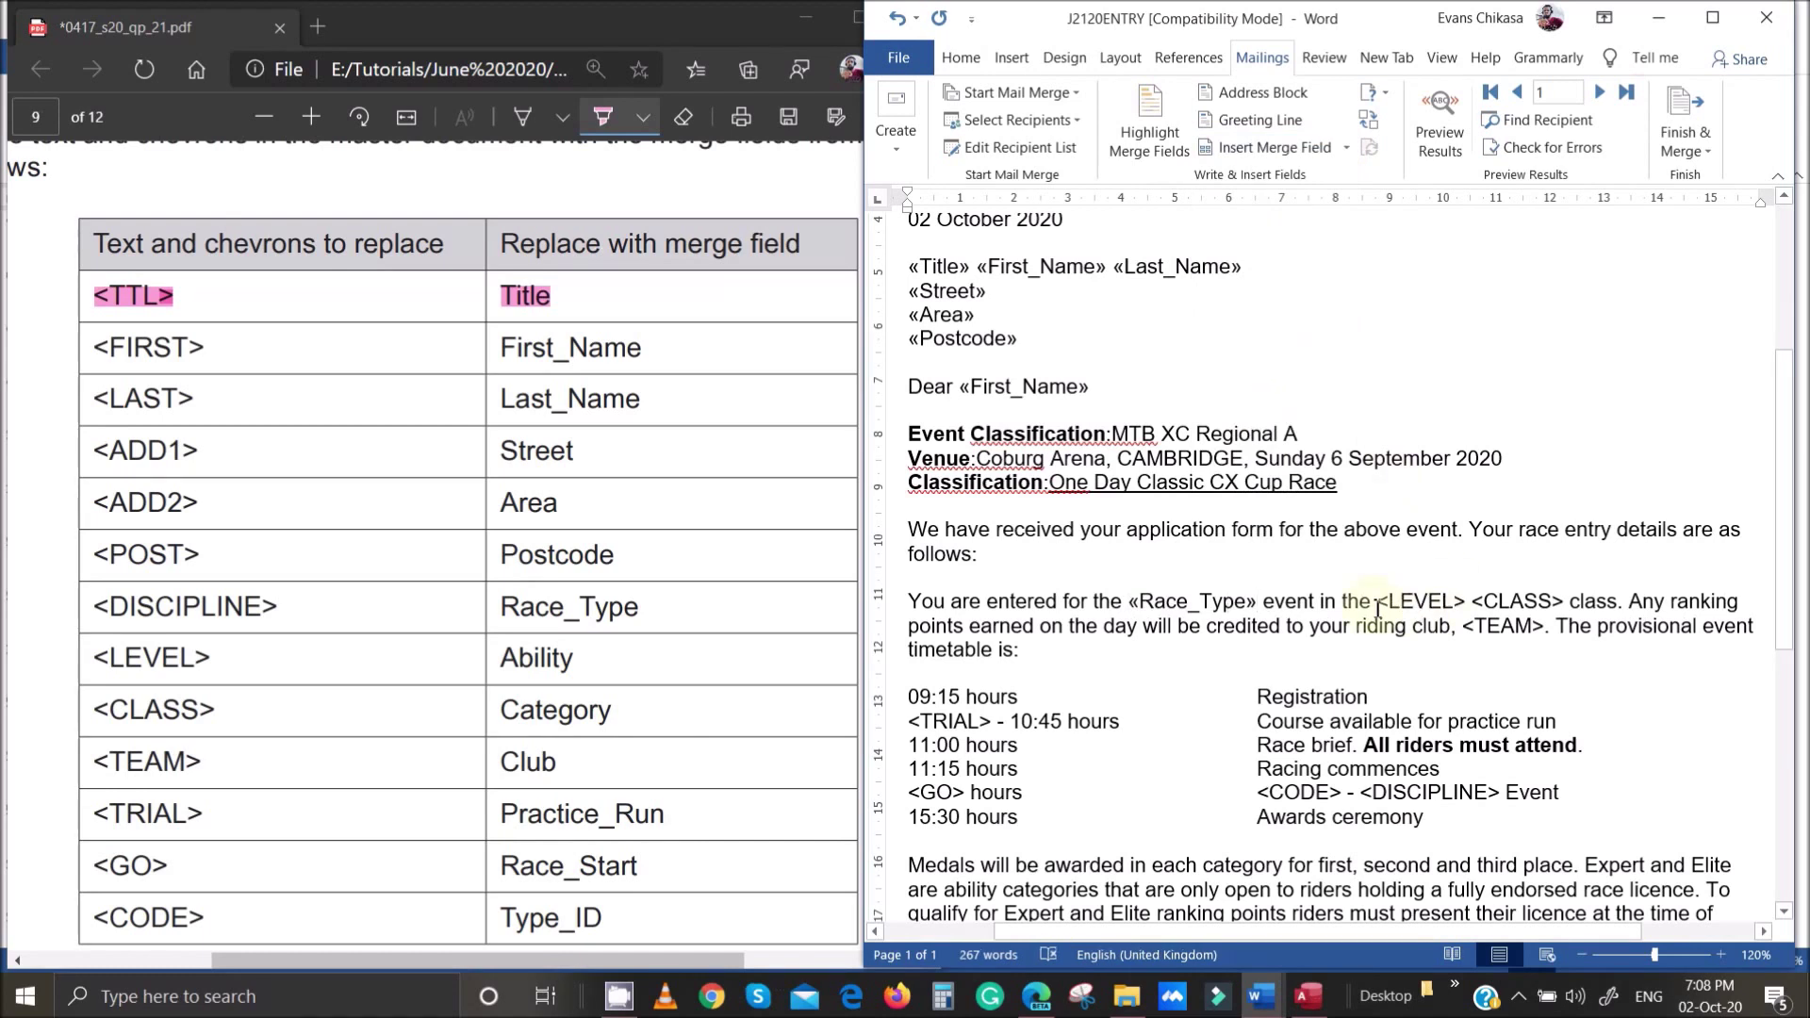
drag(1378, 600, 1466, 603)
click(1346, 148)
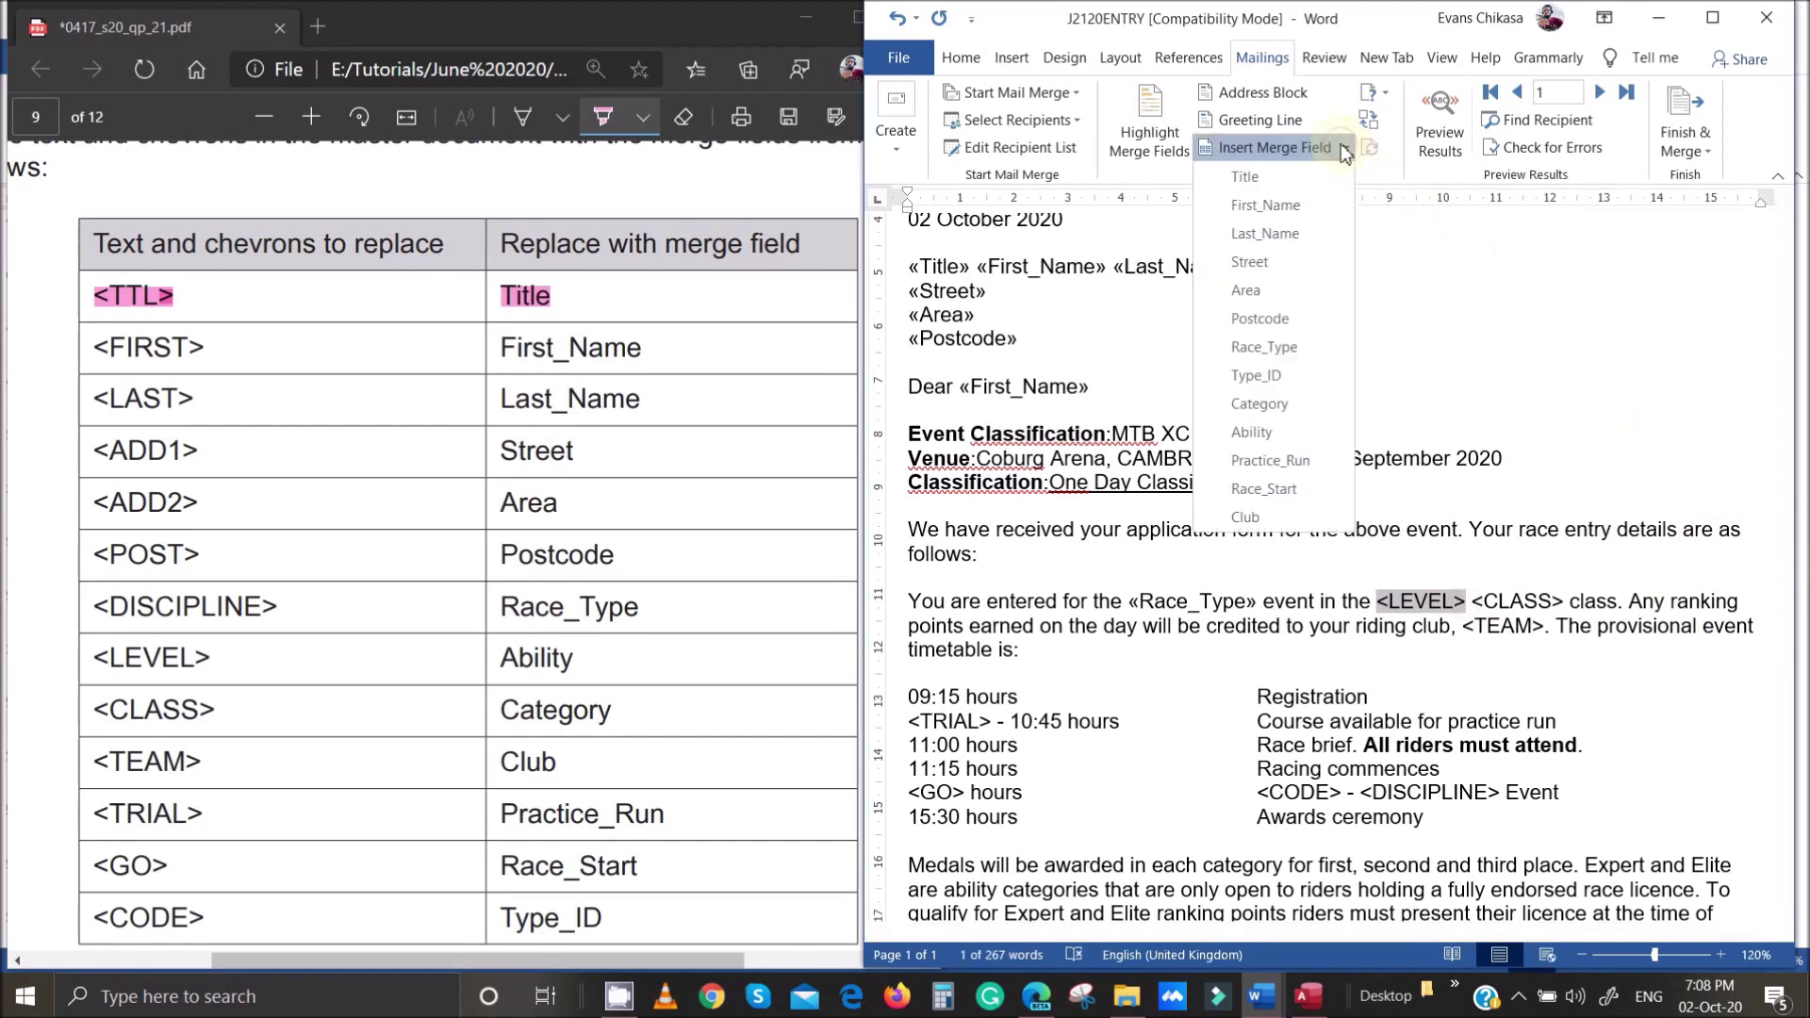
click(1268, 377)
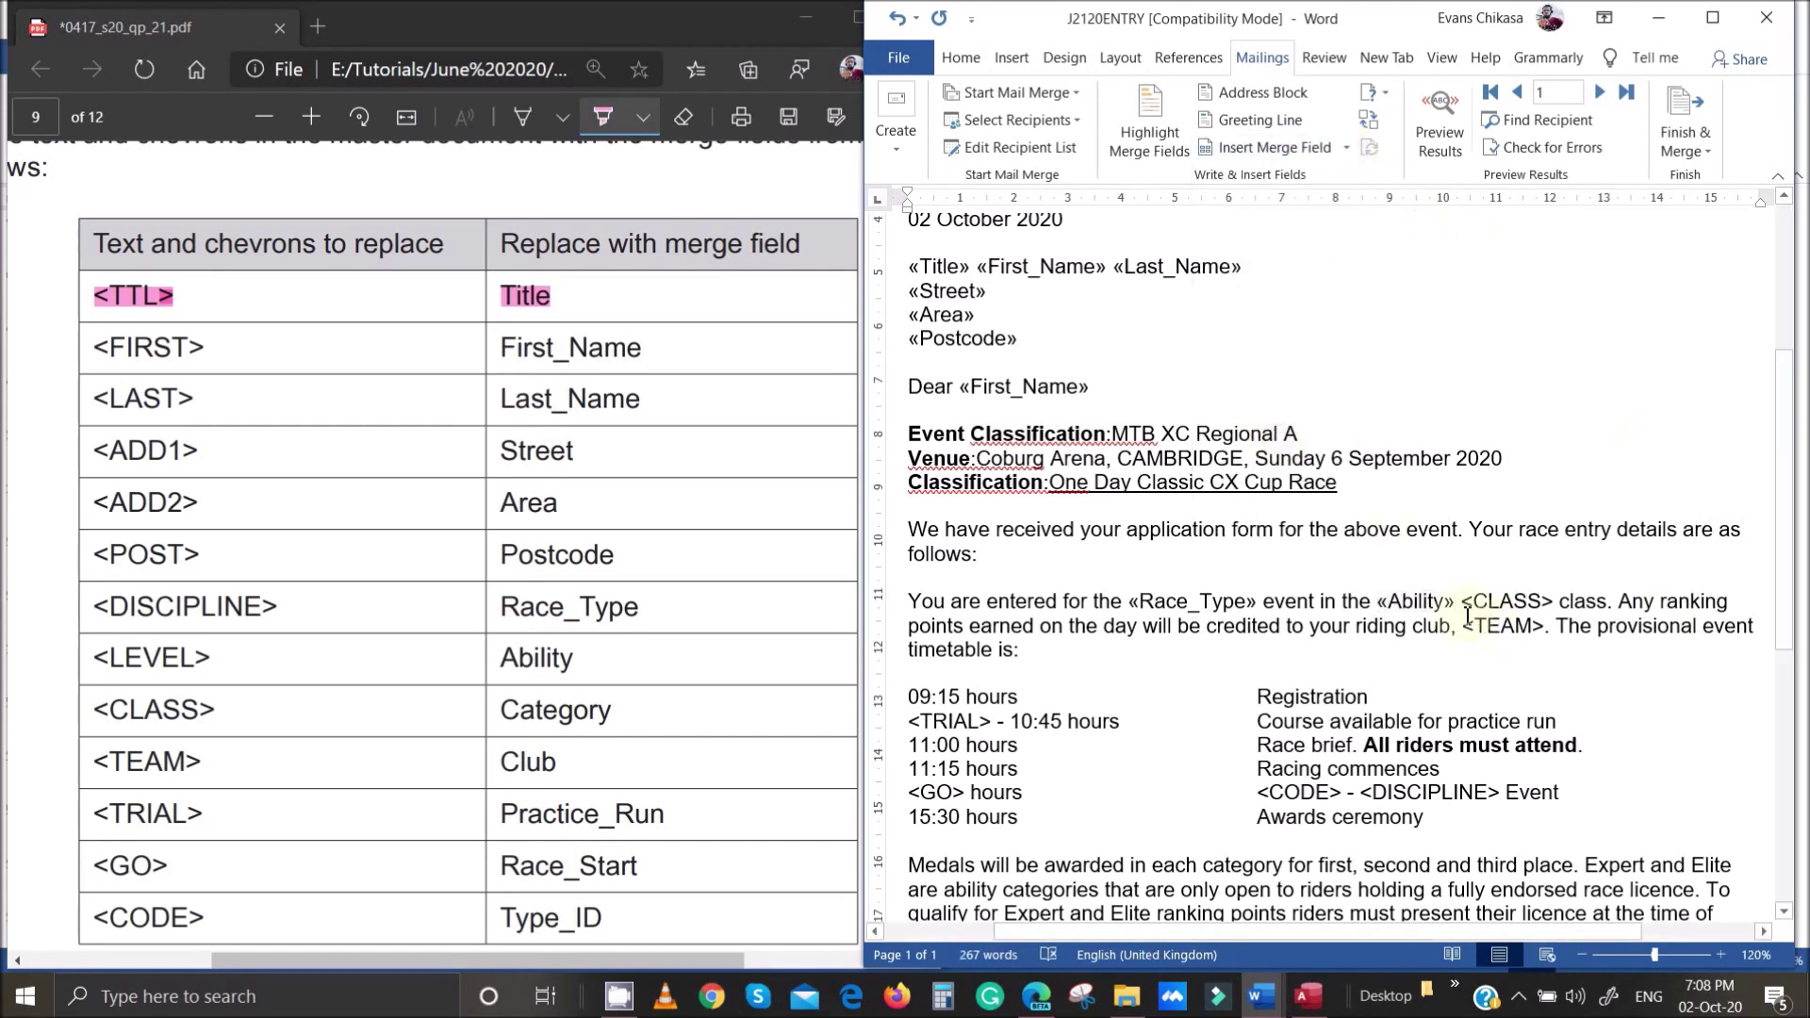
Replace <CLASS> with «Category» and <TEAM> with «Club»
drag(1465, 608, 1558, 603)
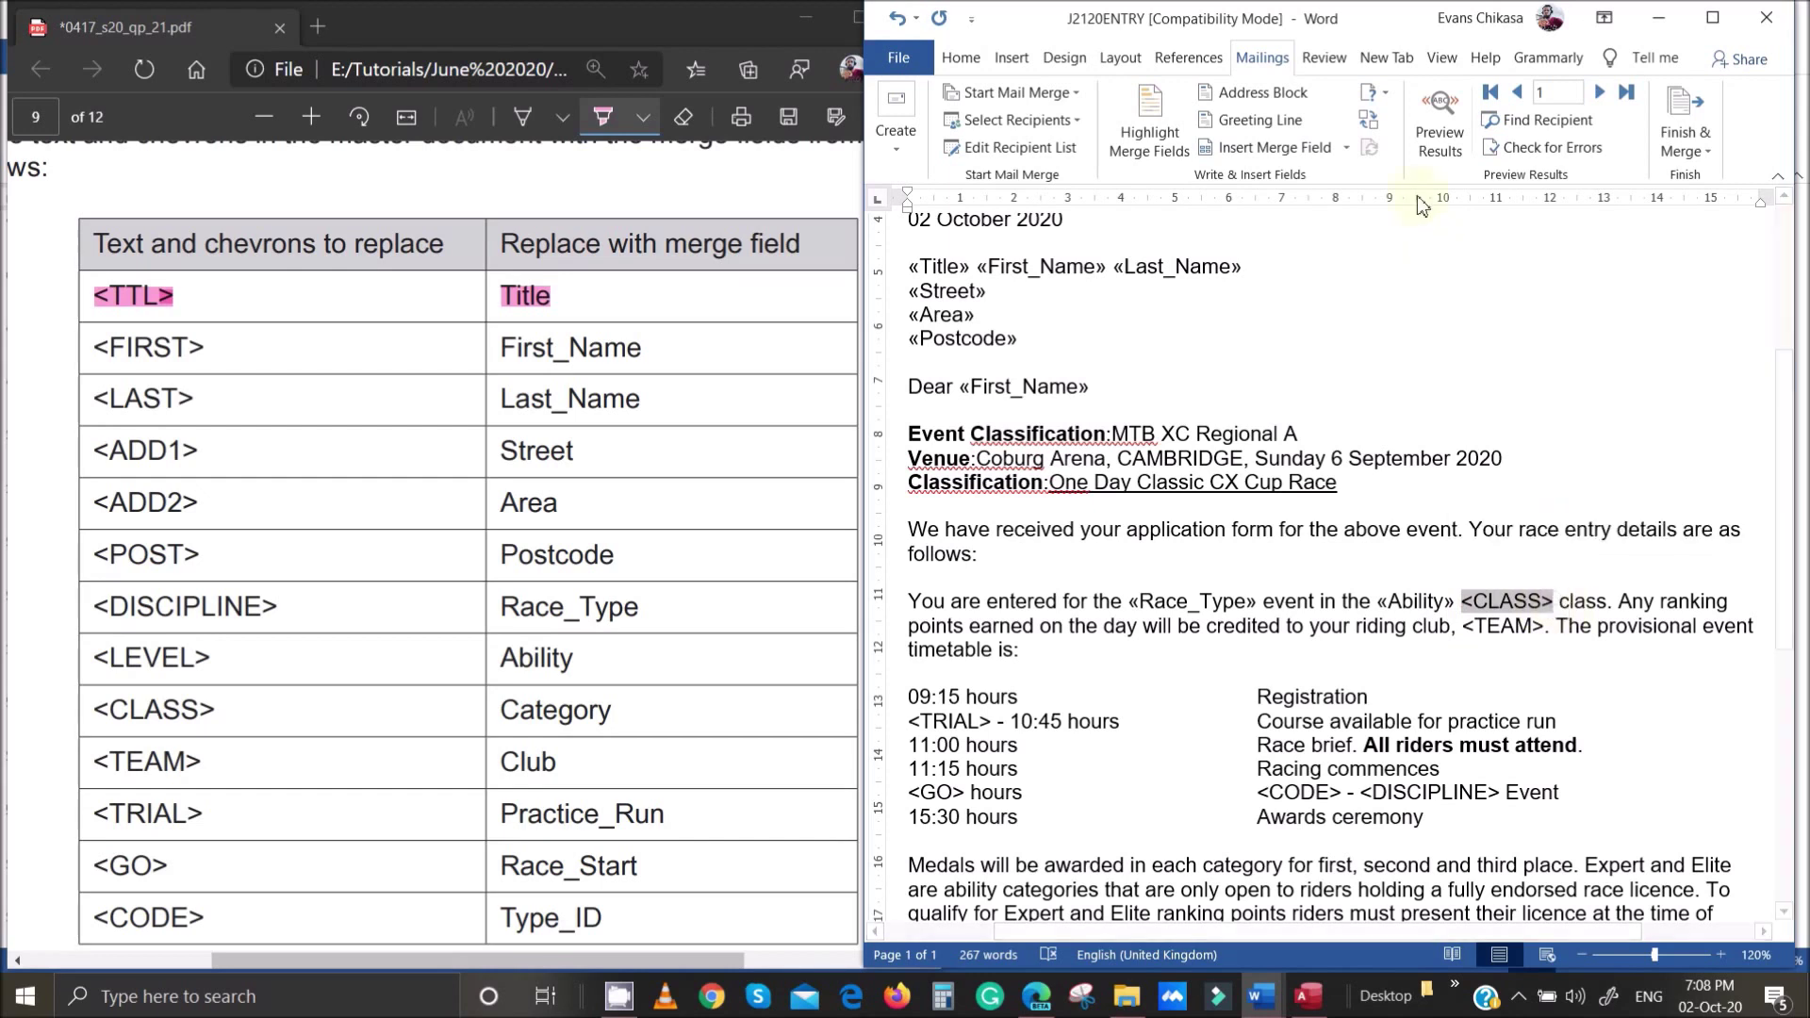
click(1346, 148)
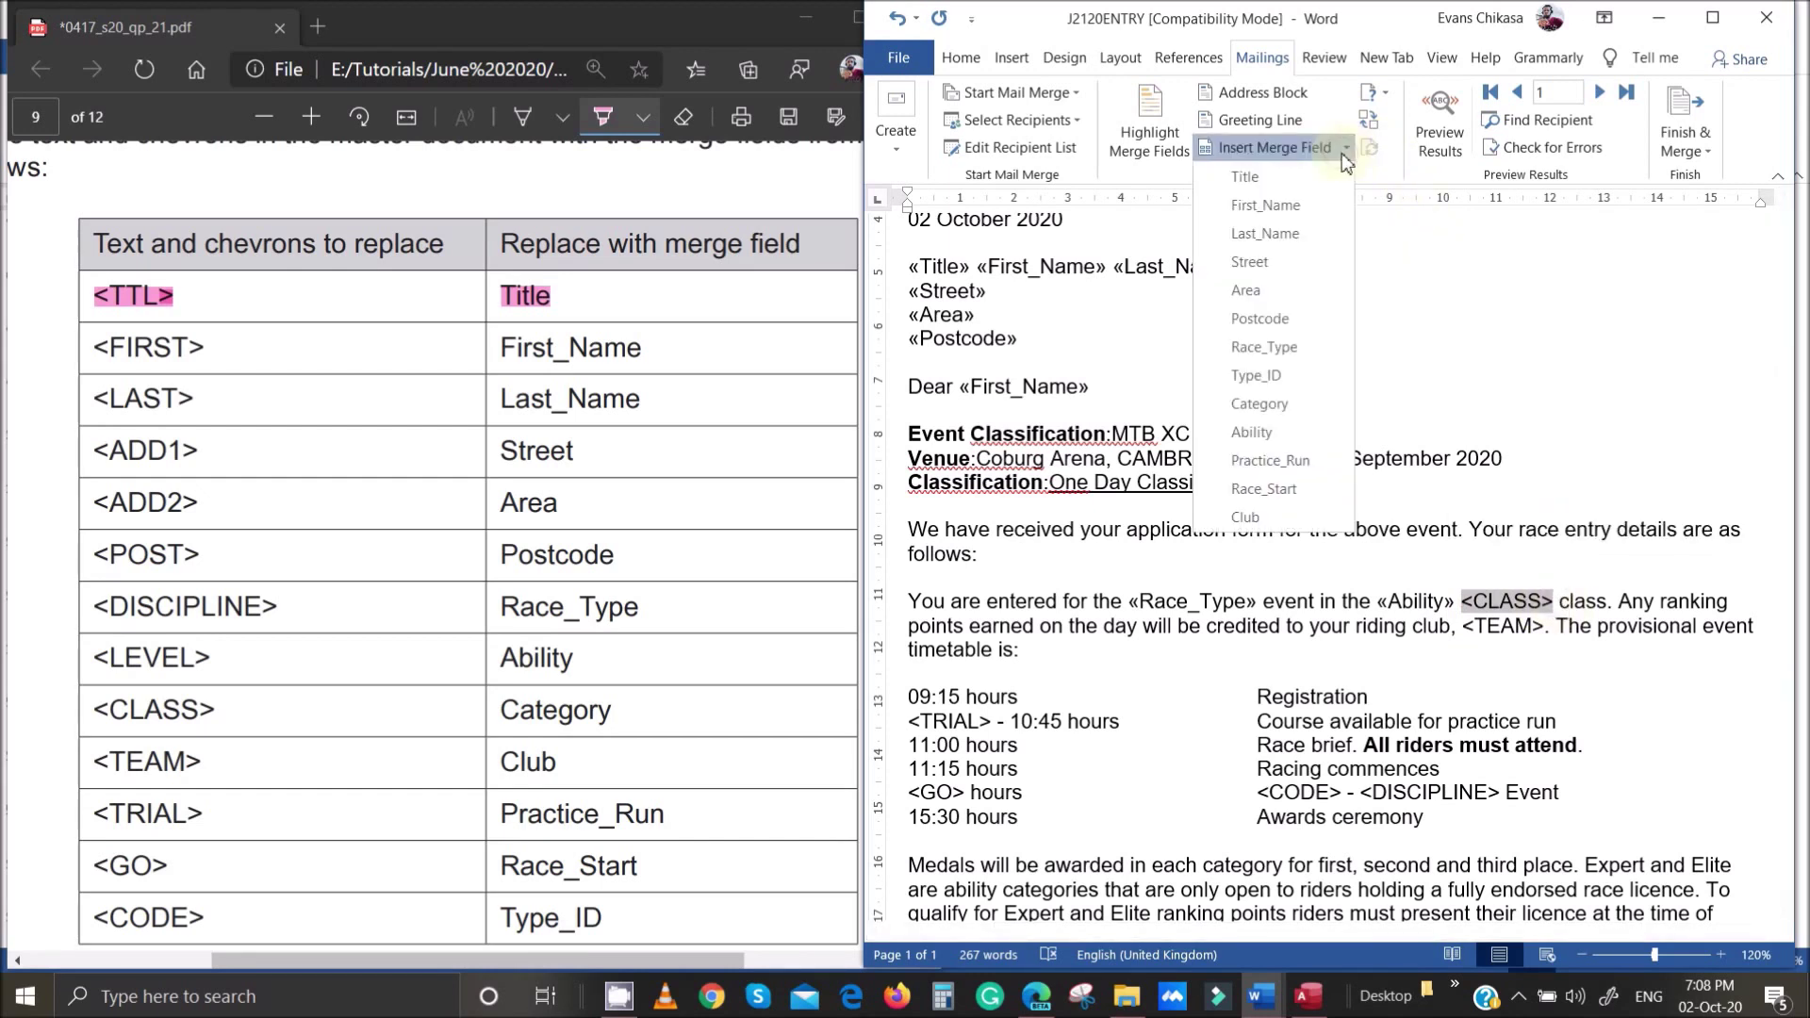
click(1284, 407)
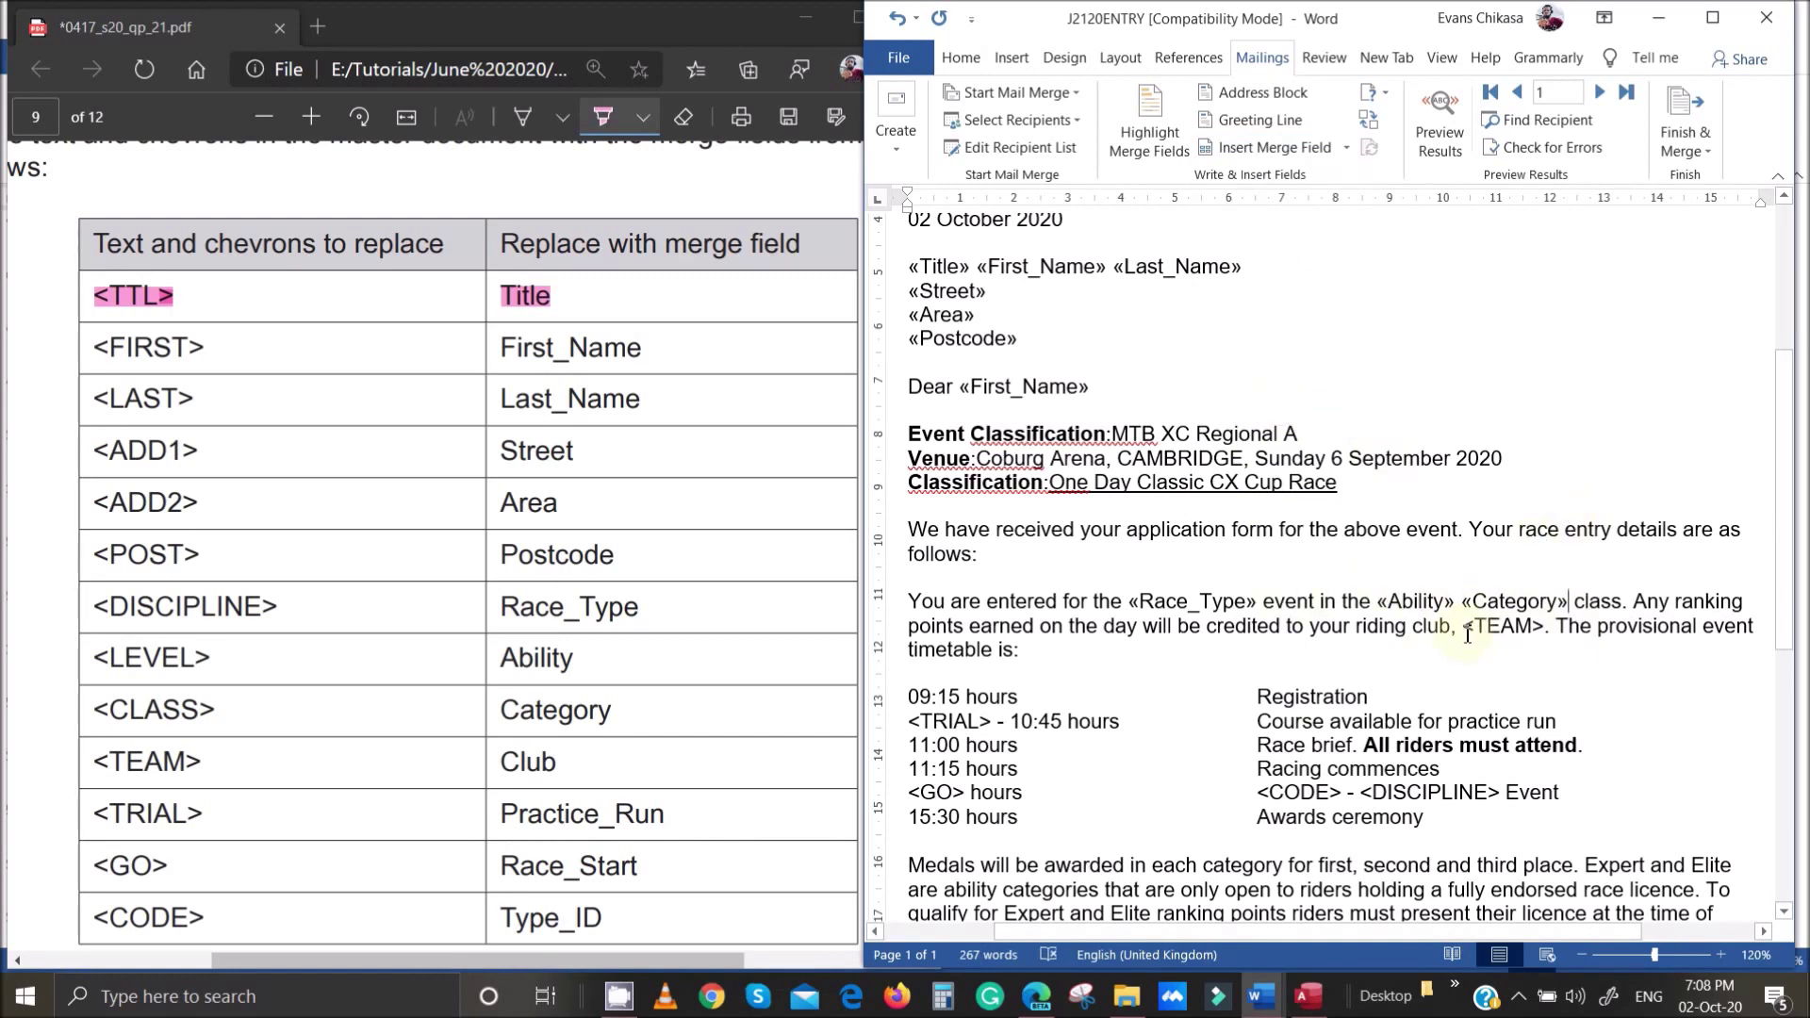
drag(1468, 634, 1546, 628)
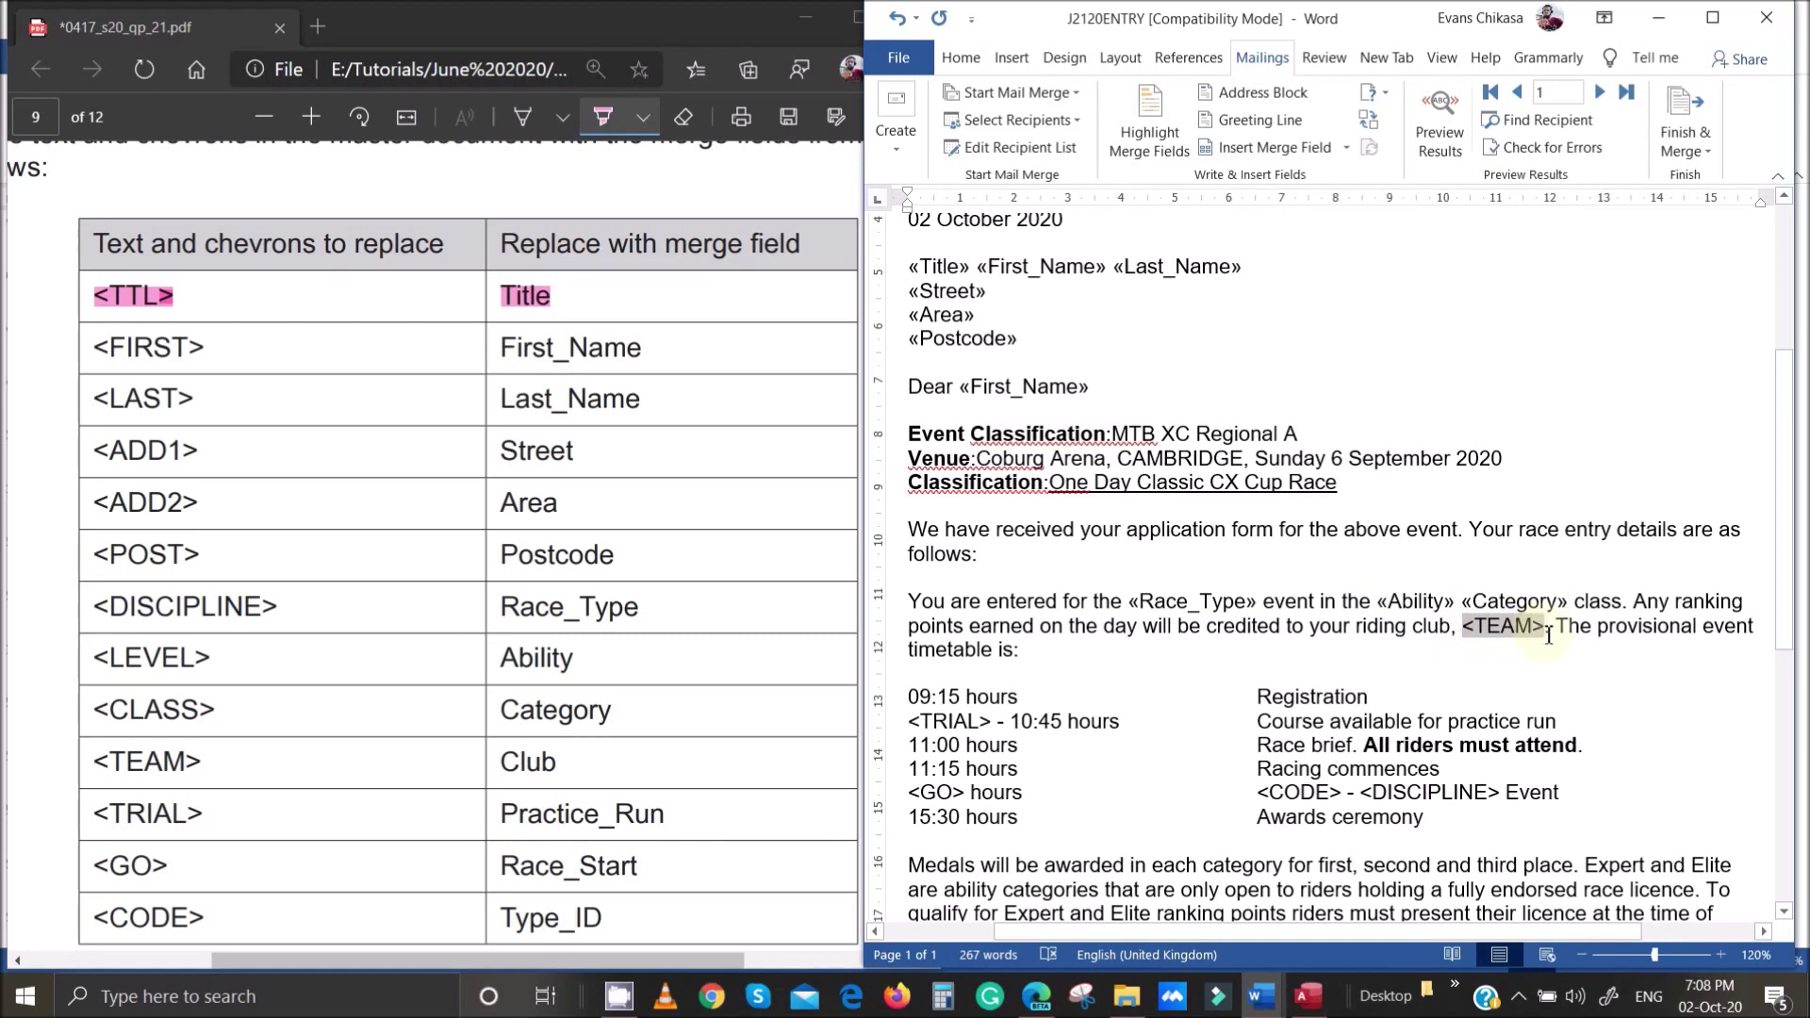
click(1346, 147)
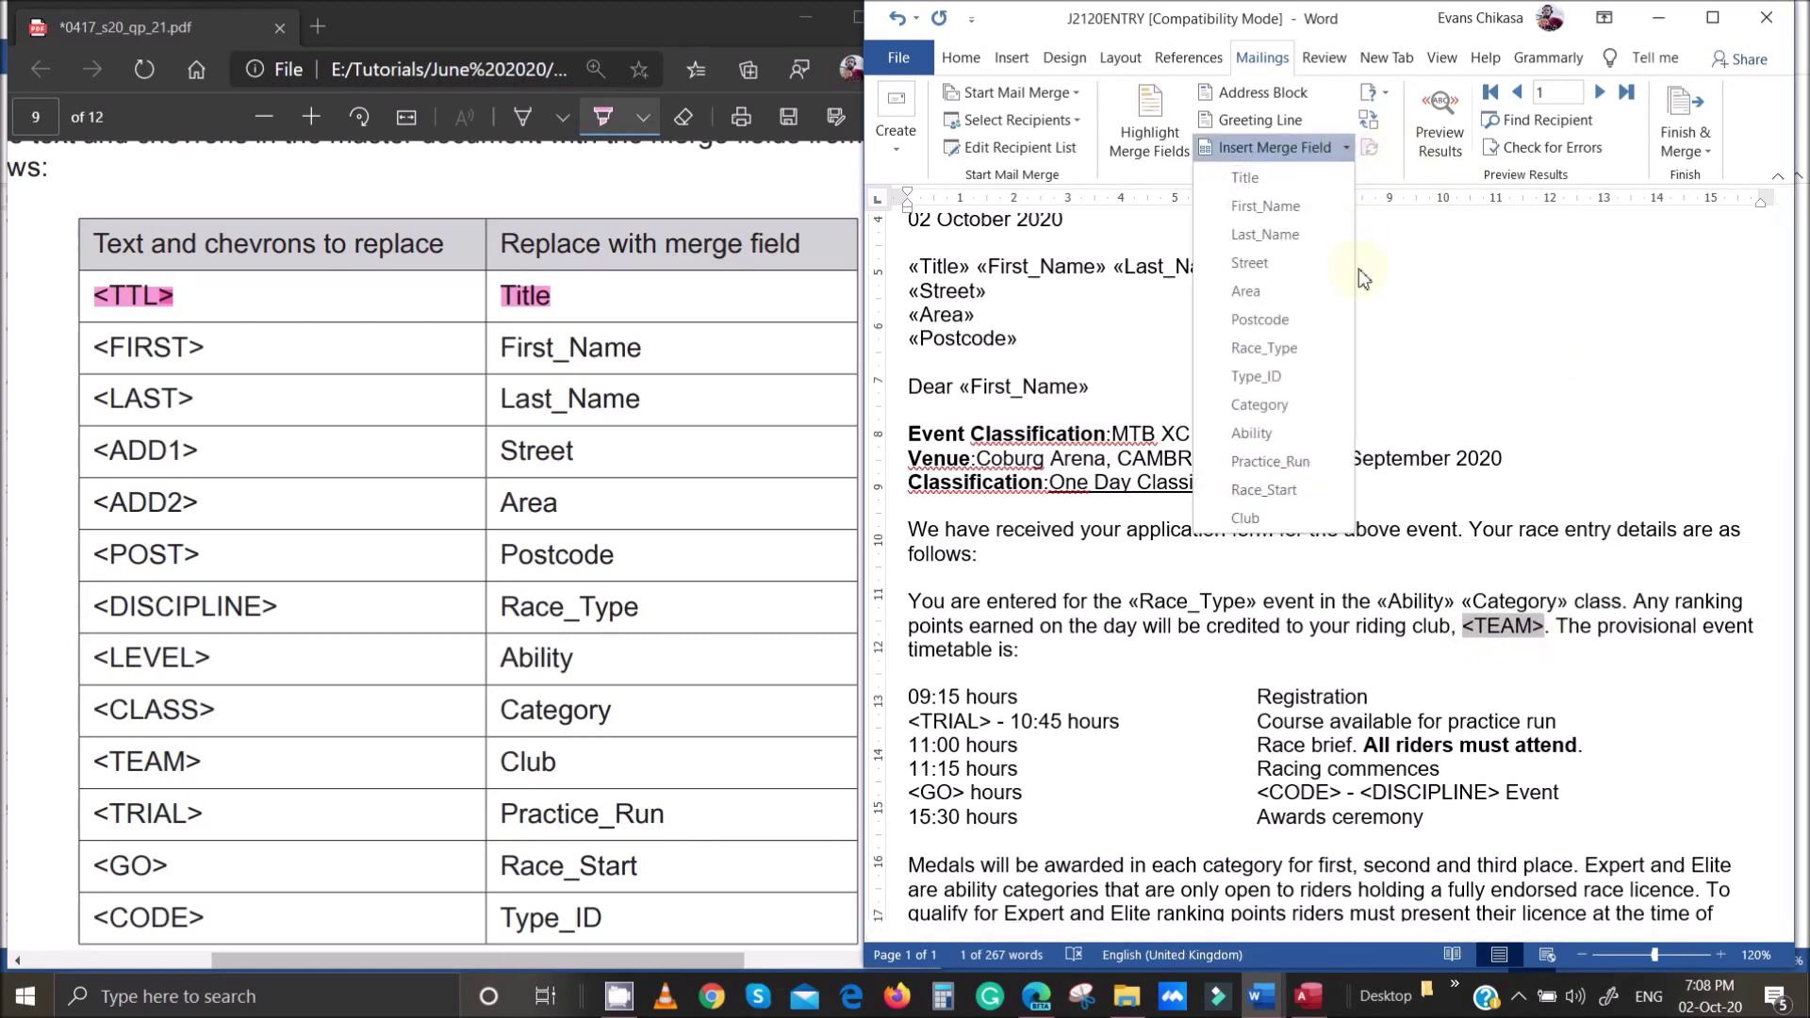
click(1274, 517)
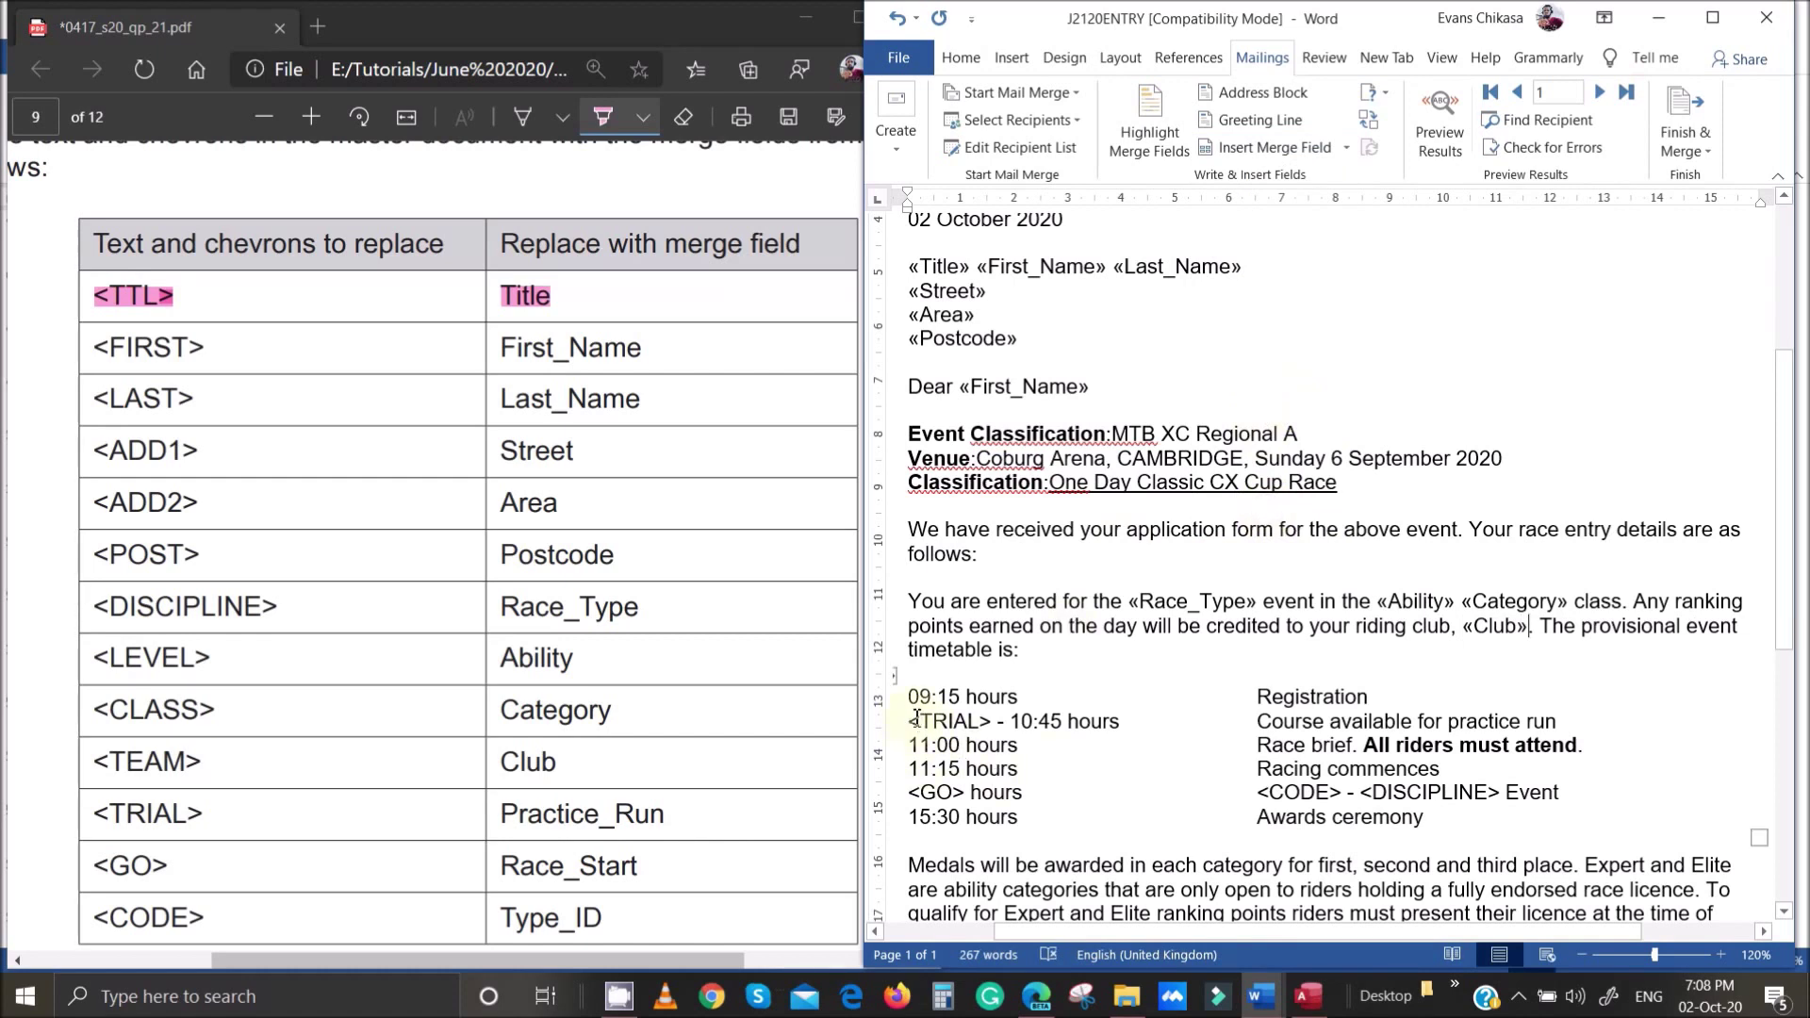
Replace <TRIAL> with «Practice_Run» and <GO> with «Race_Start» in the timetable
drag(911, 723, 993, 723)
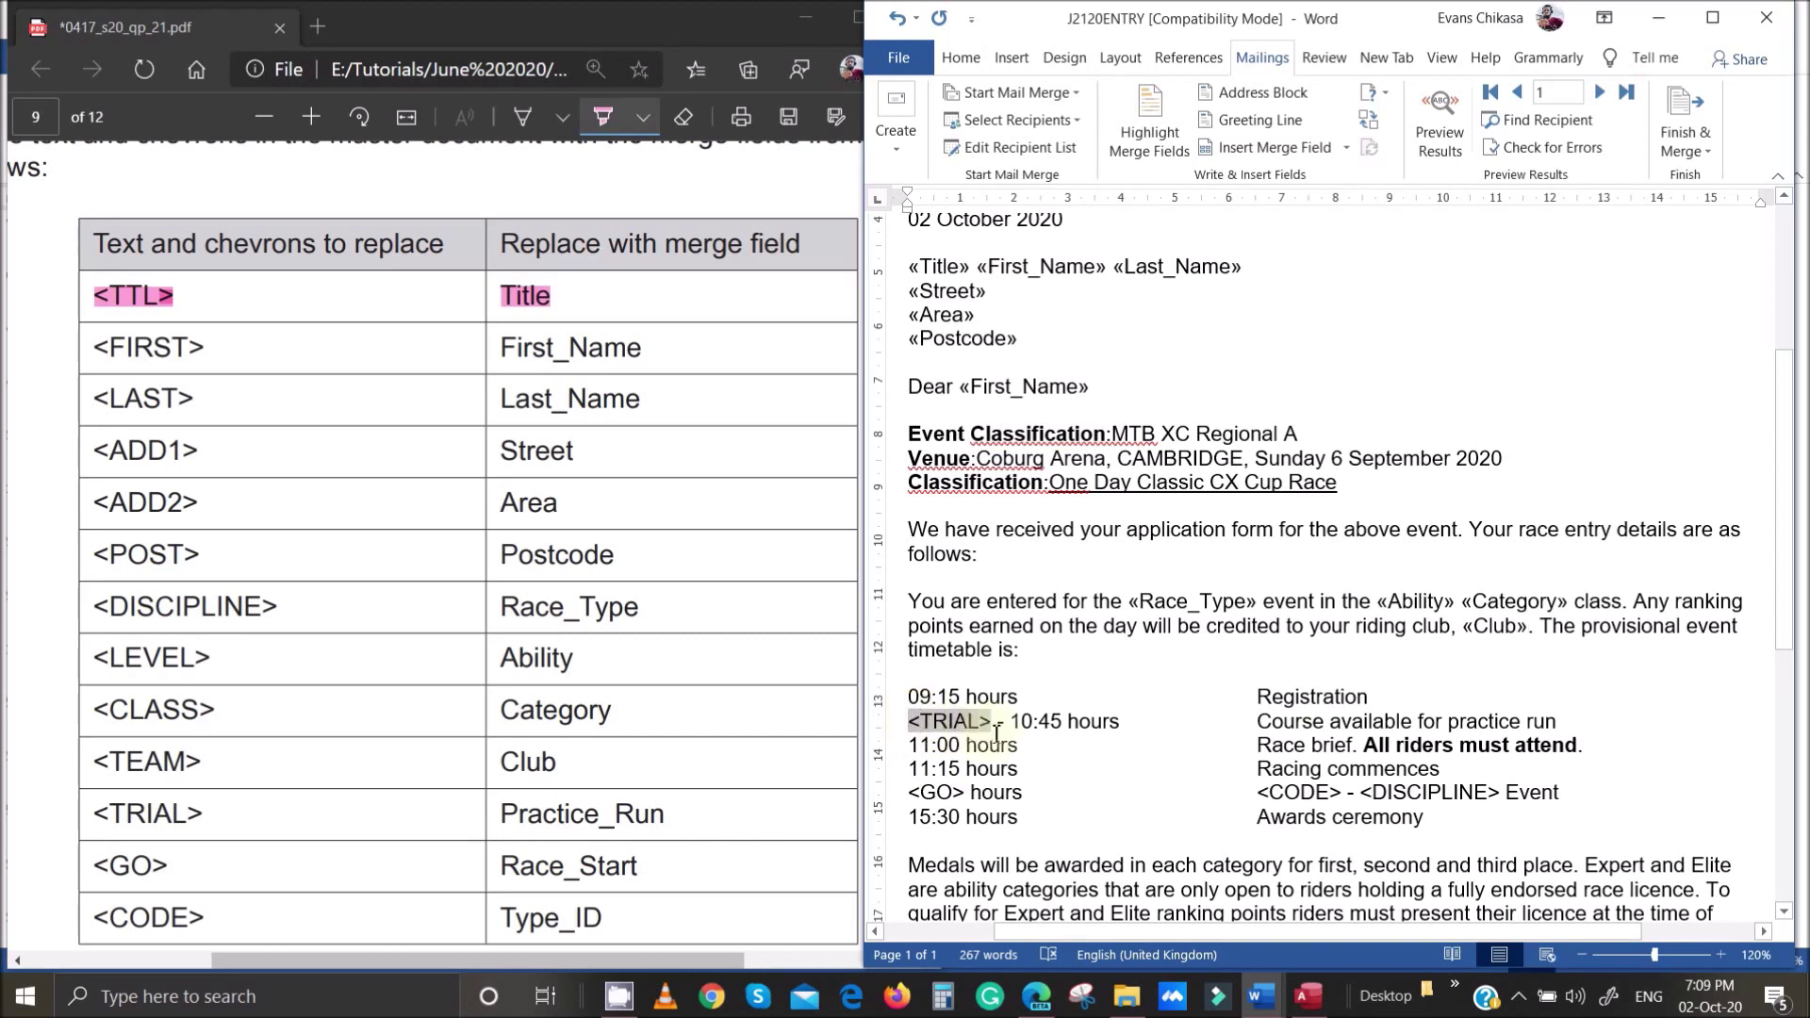
click(1346, 148)
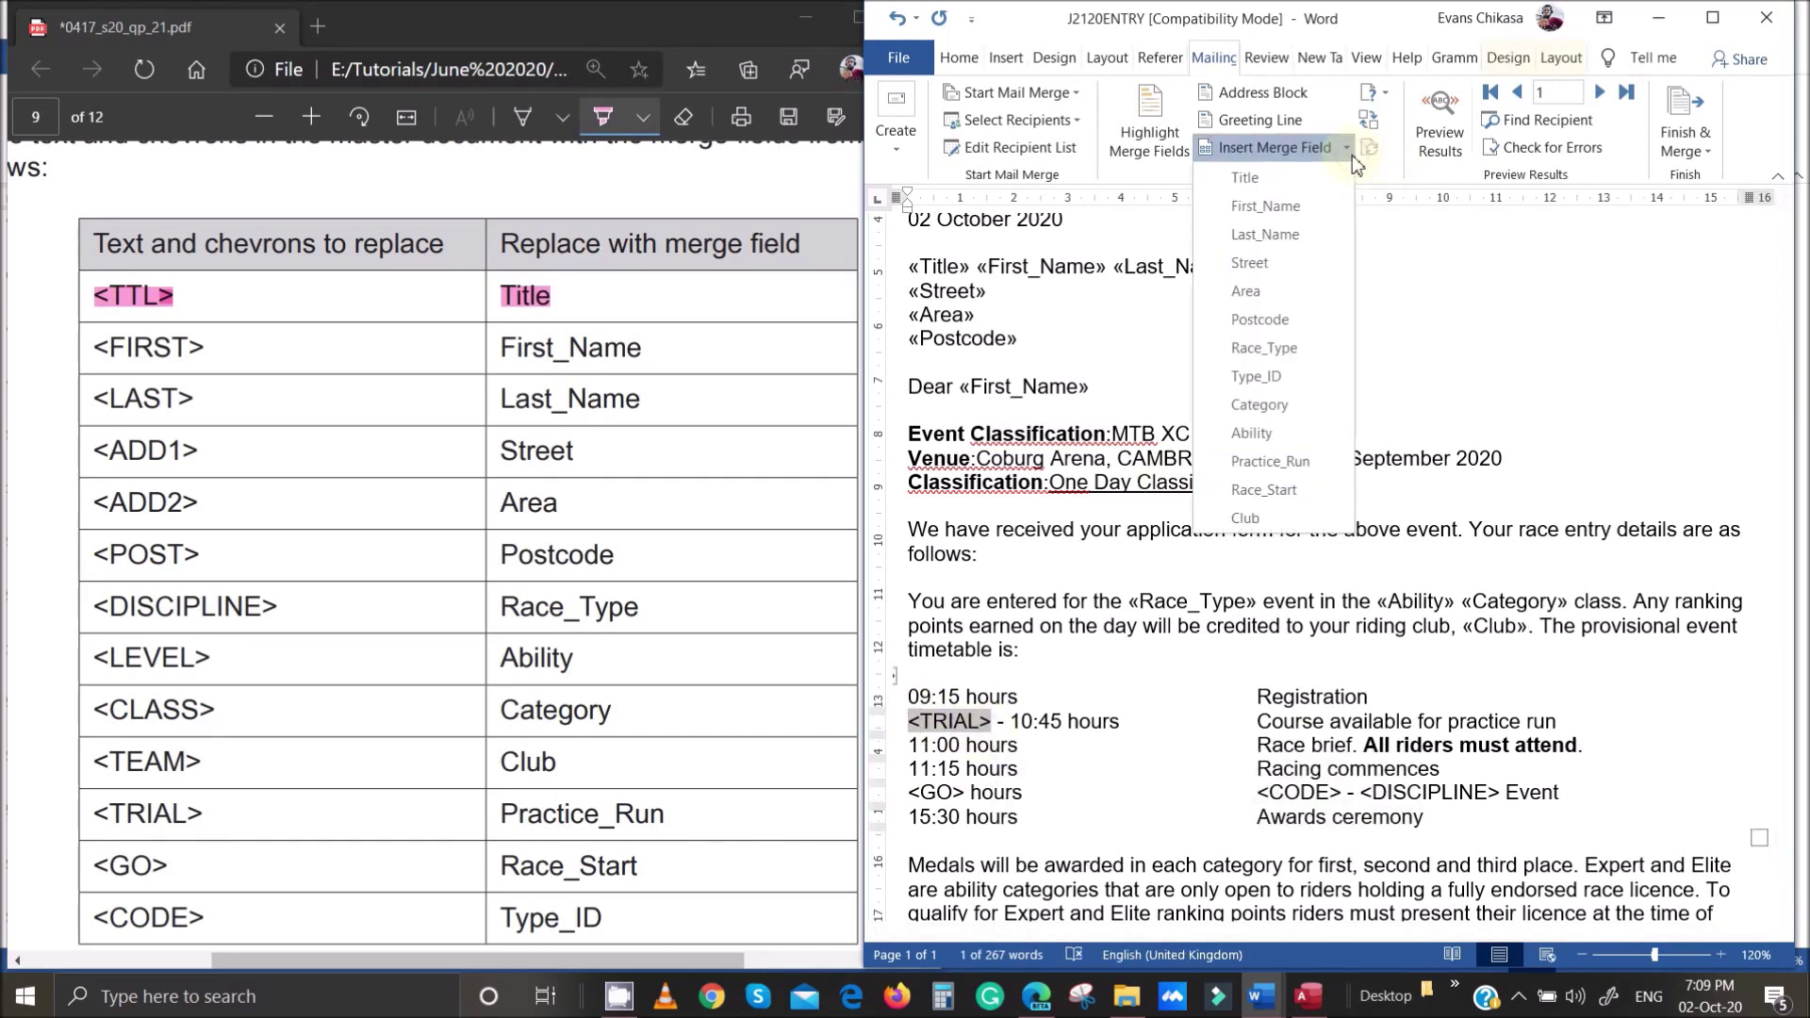
click(1284, 462)
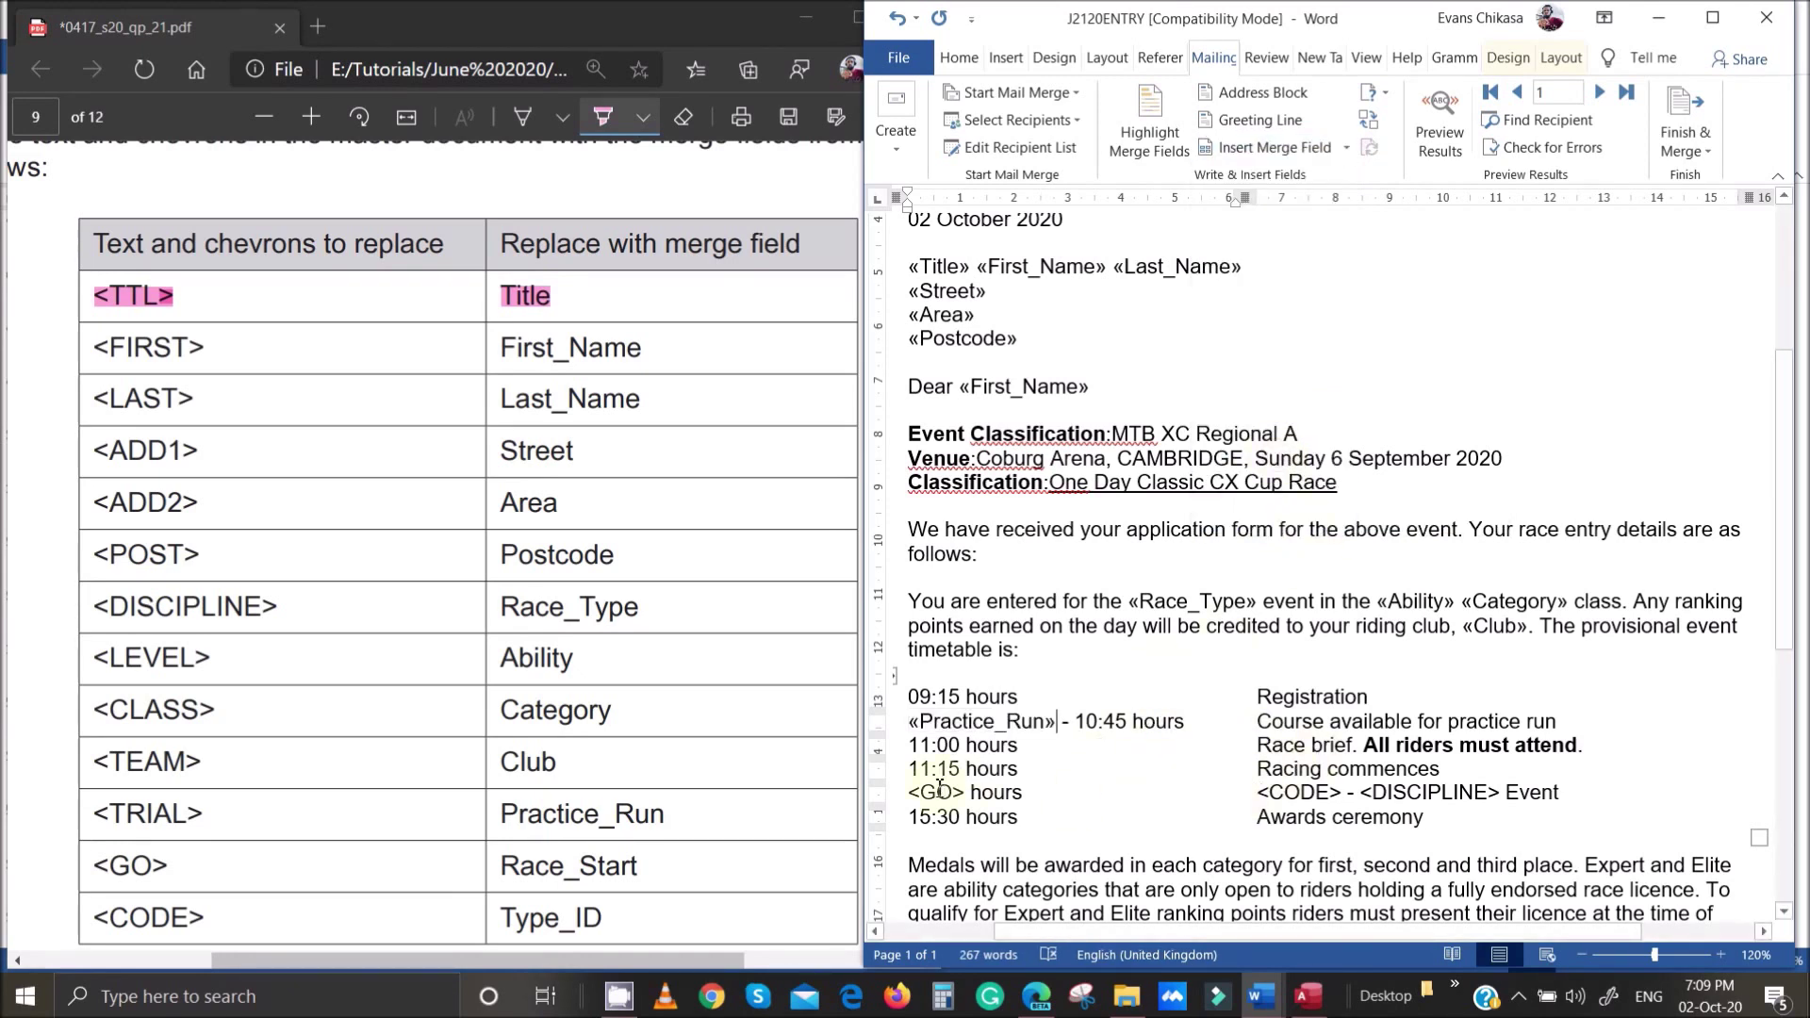
drag(913, 795, 968, 797)
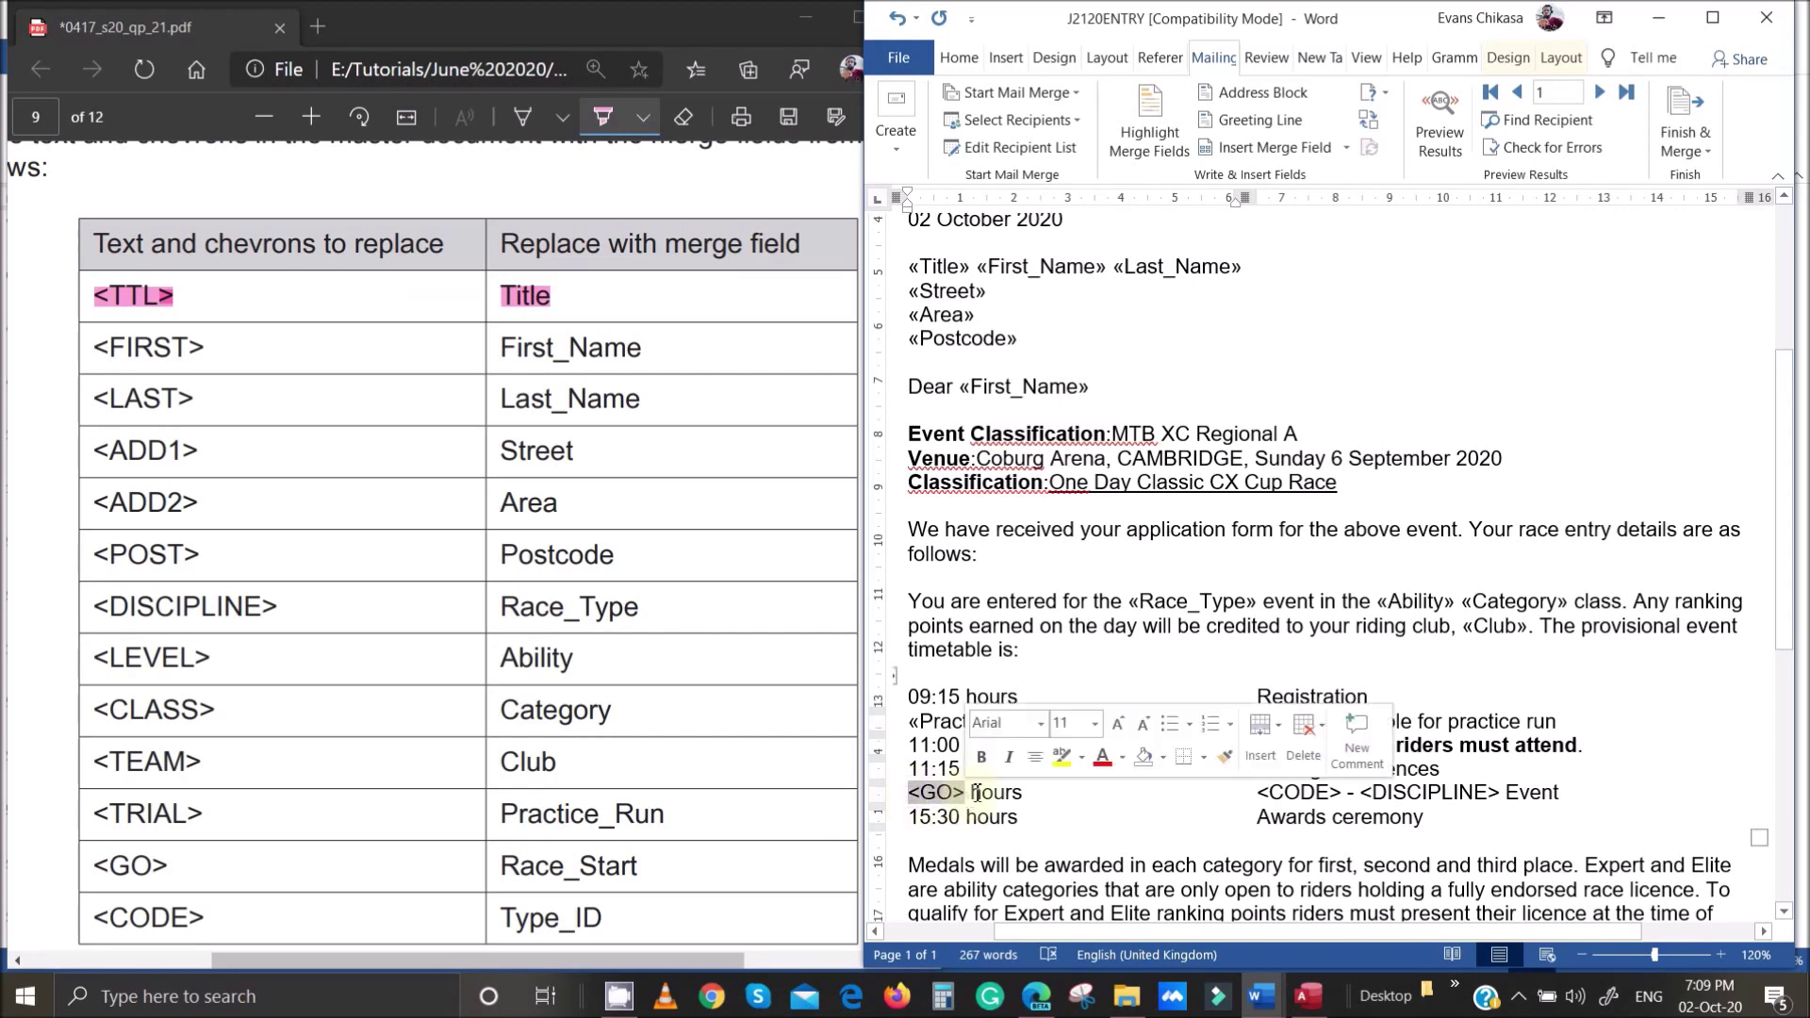
click(1346, 148)
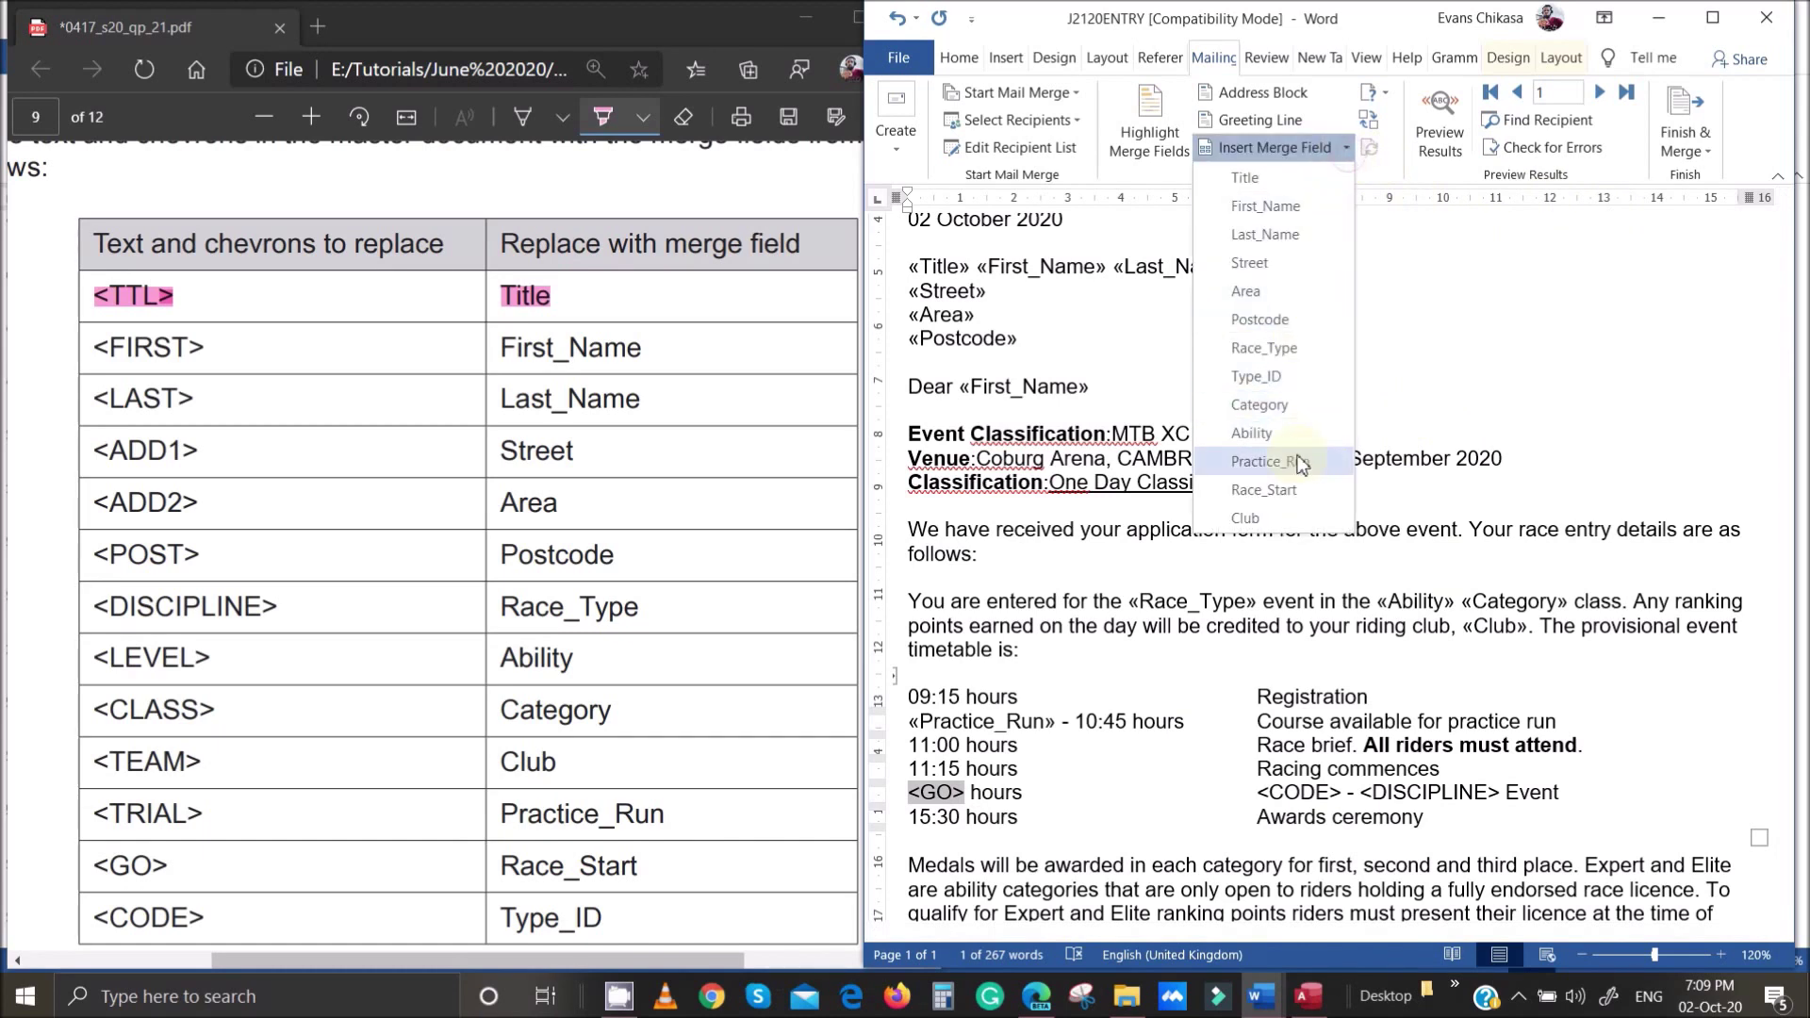
click(1265, 490)
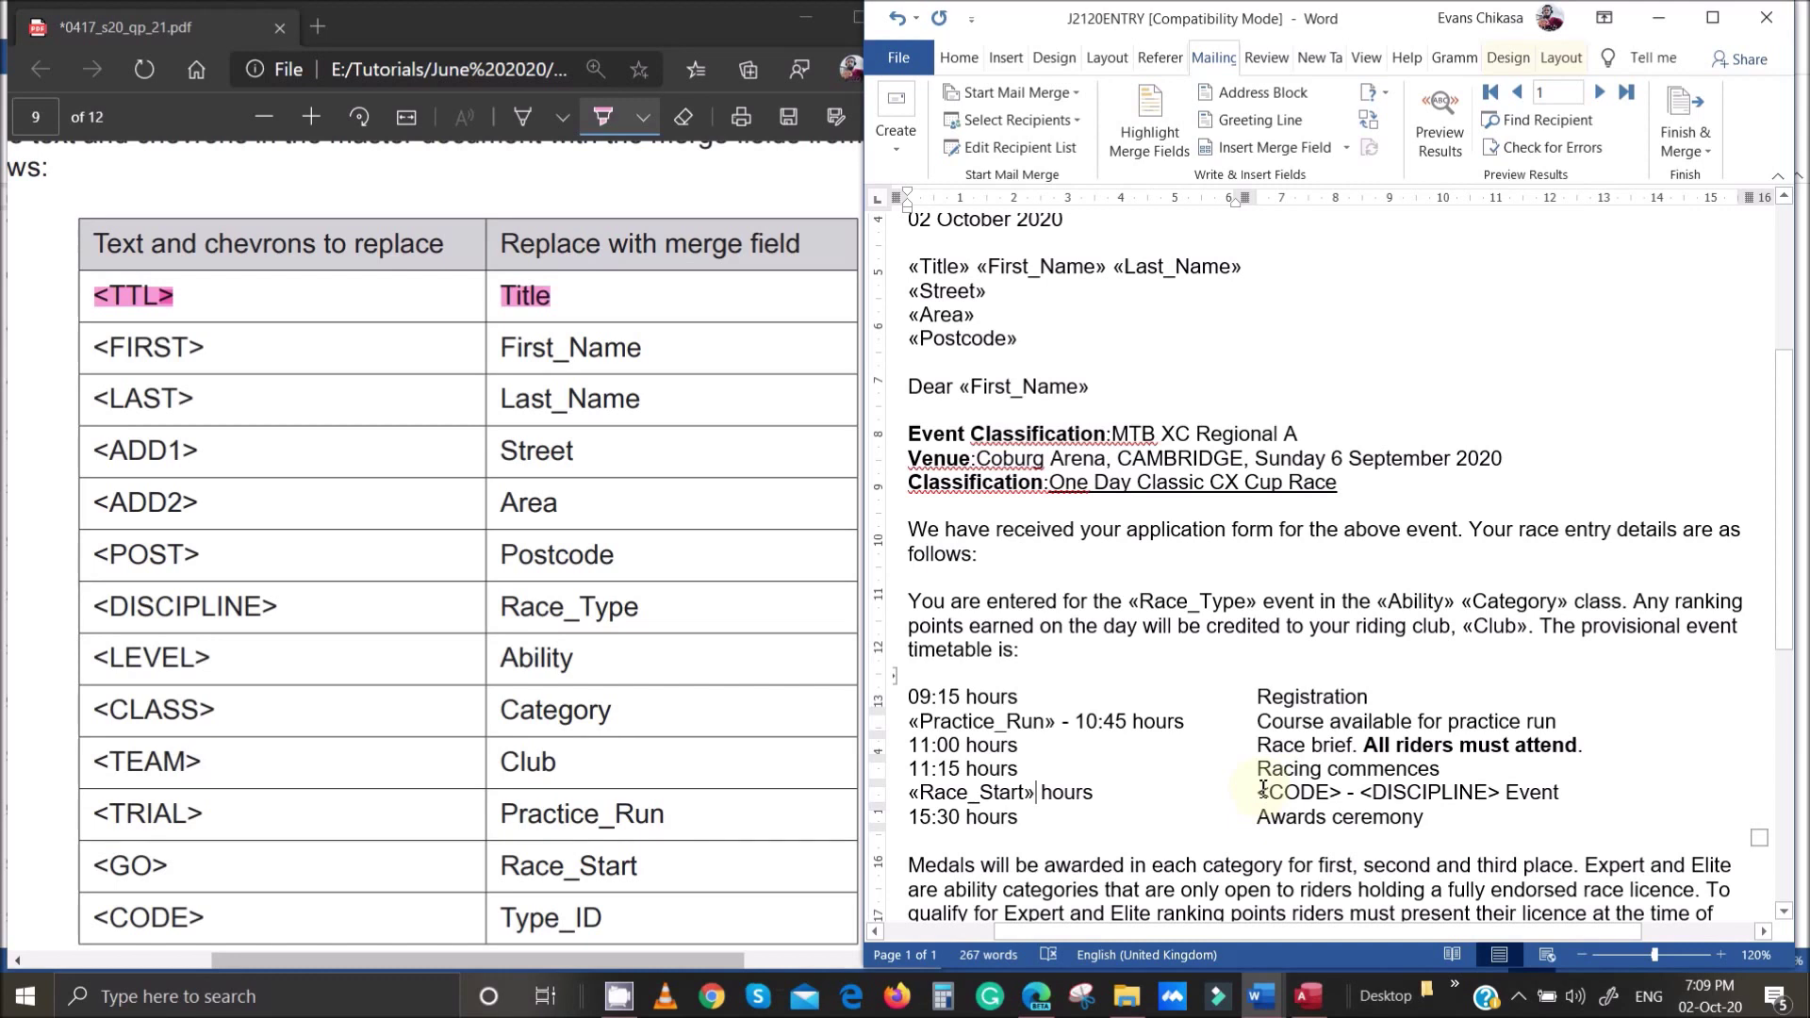
Replace <CODE> with «Type_ID» and <DISCIPLINE> with «Race_Type» in the timetable
drag(1263, 788, 1347, 790)
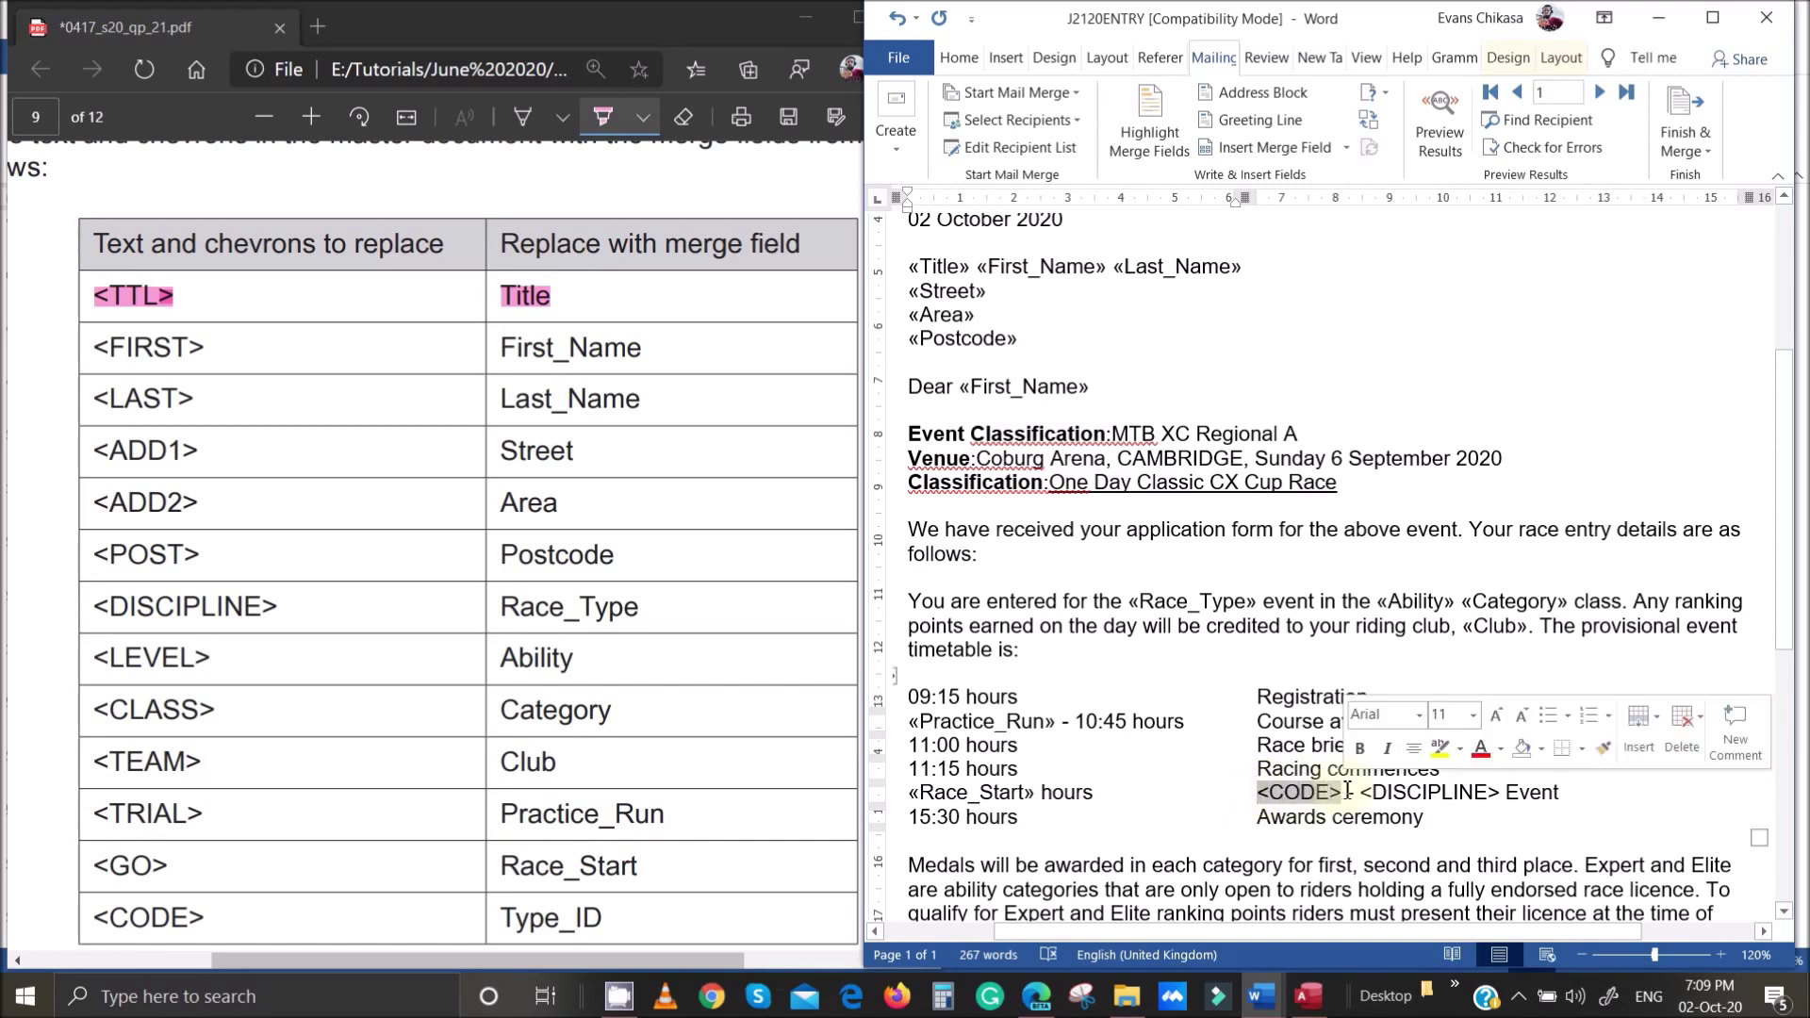
click(1345, 150)
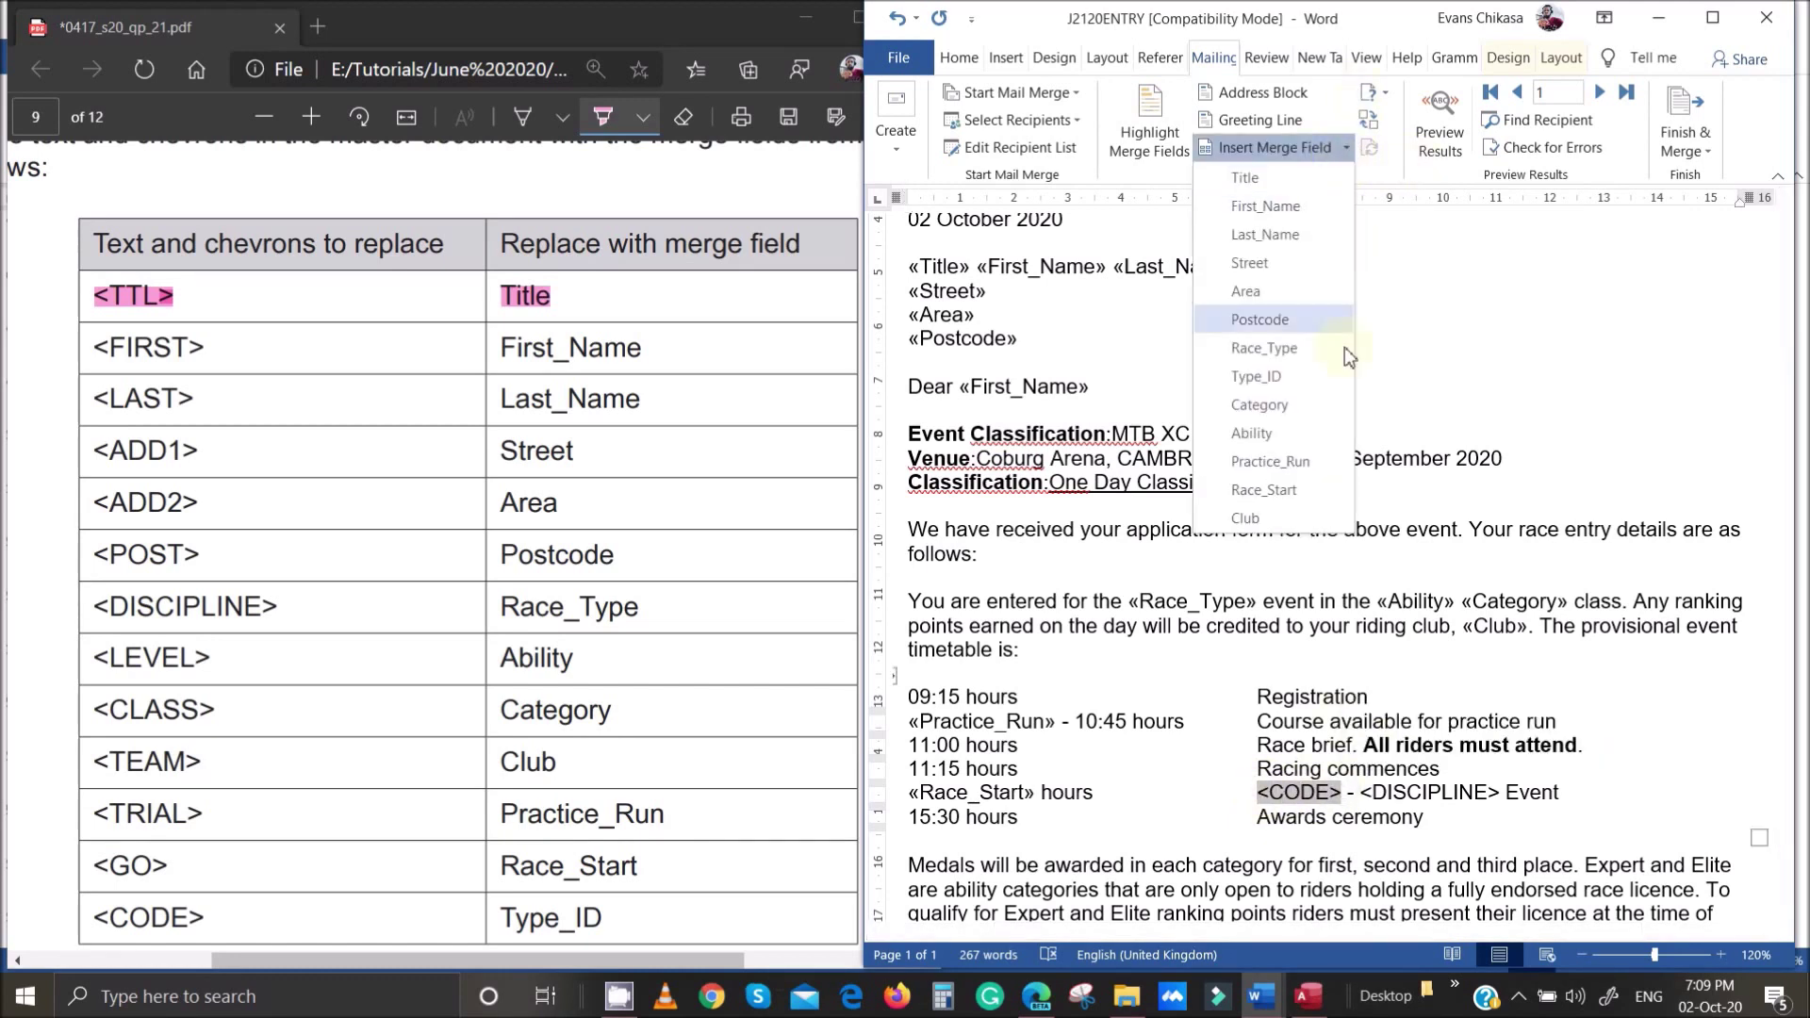
click(1263, 376)
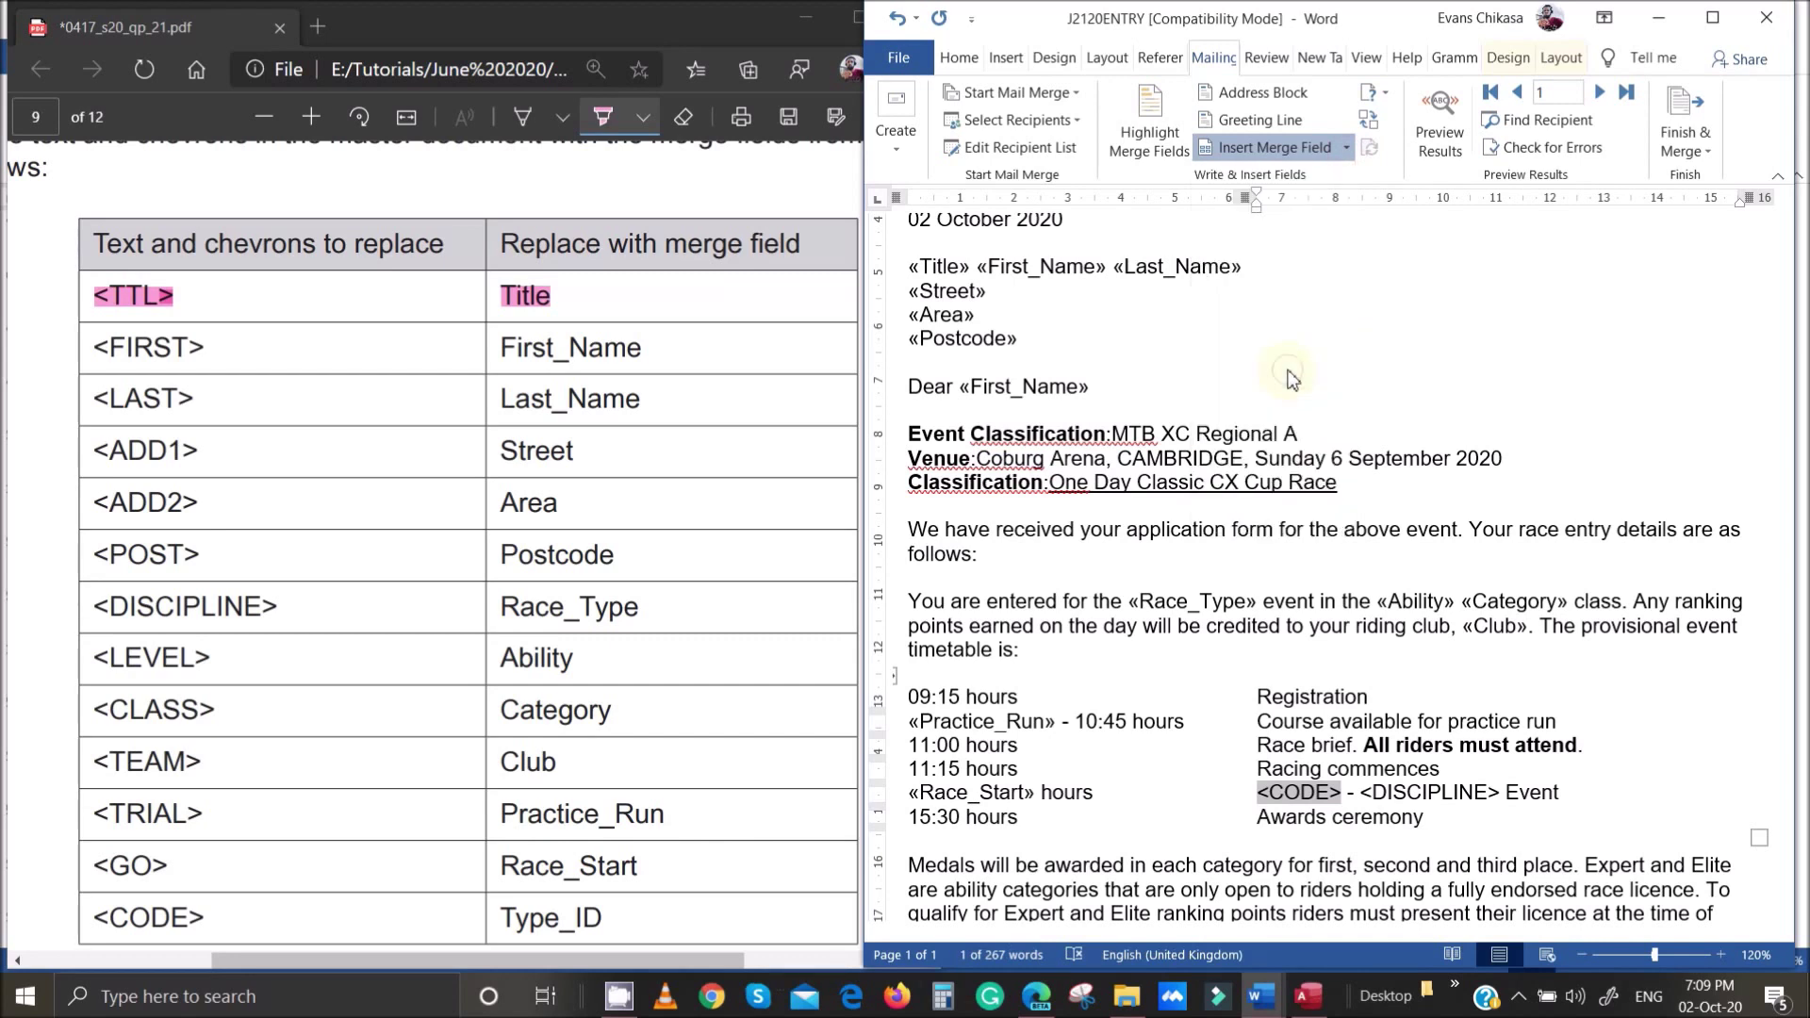
drag(1378, 797, 1518, 803)
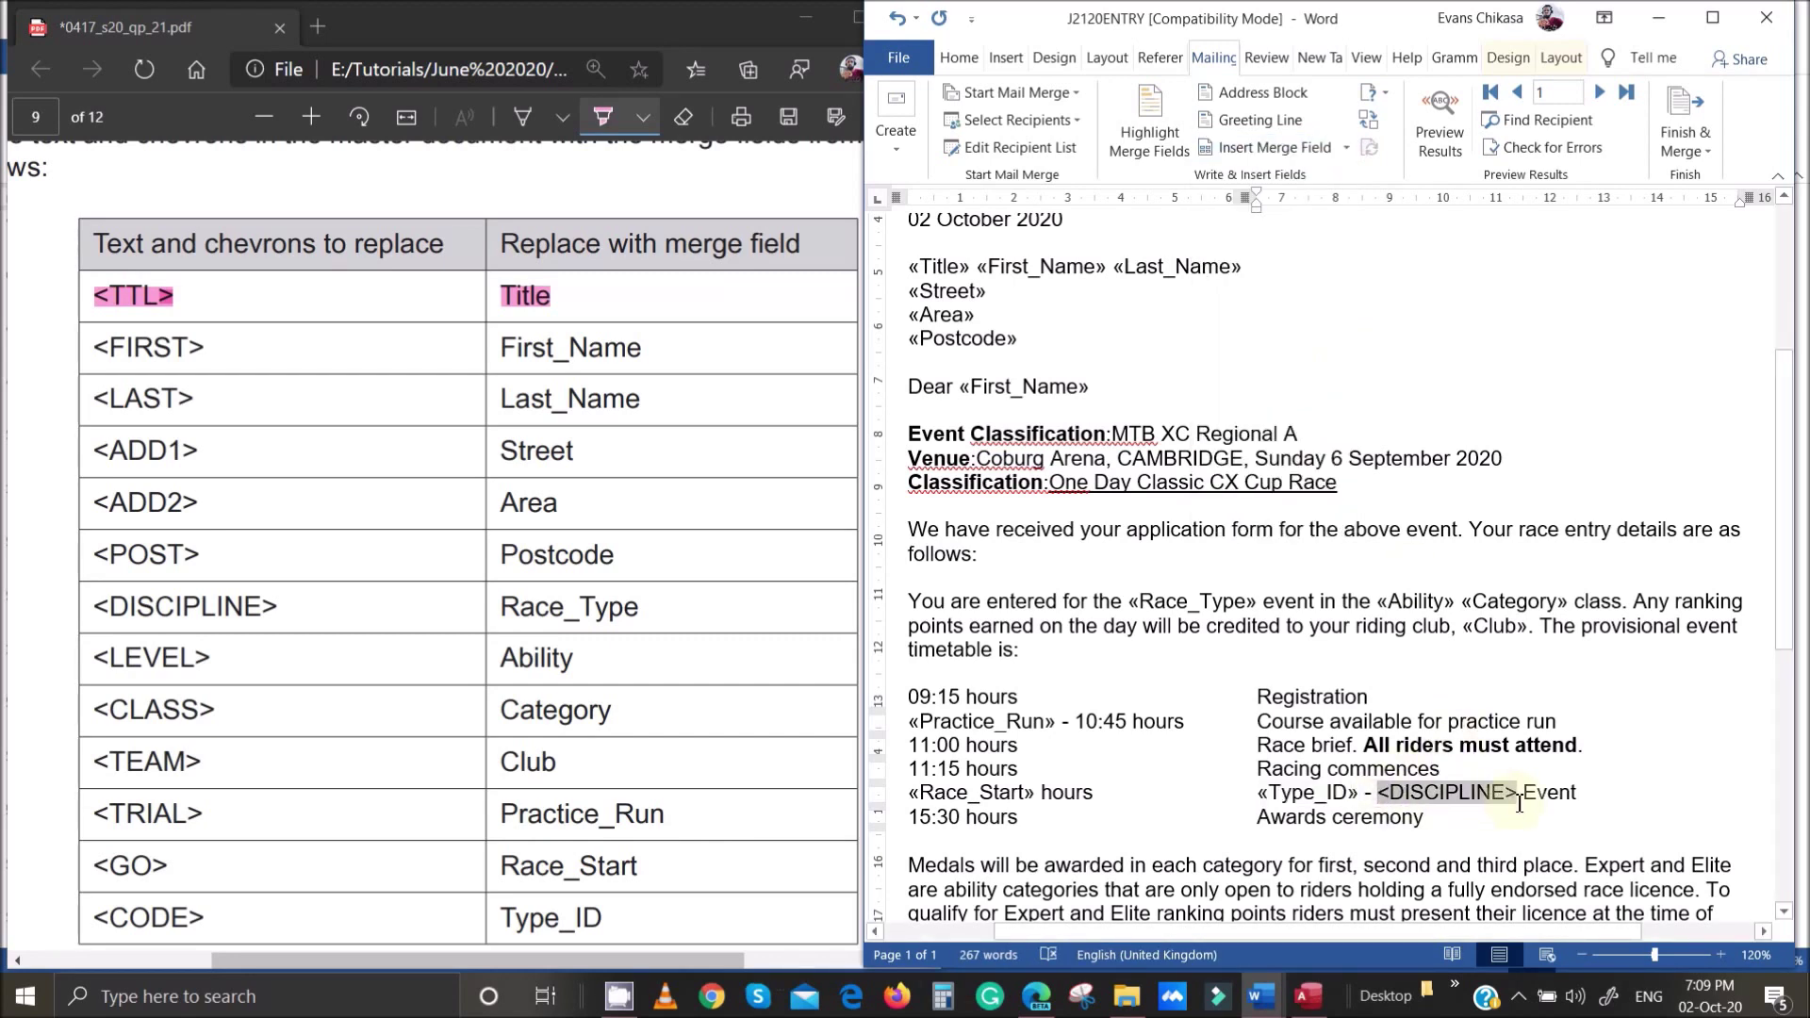
click(1347, 148)
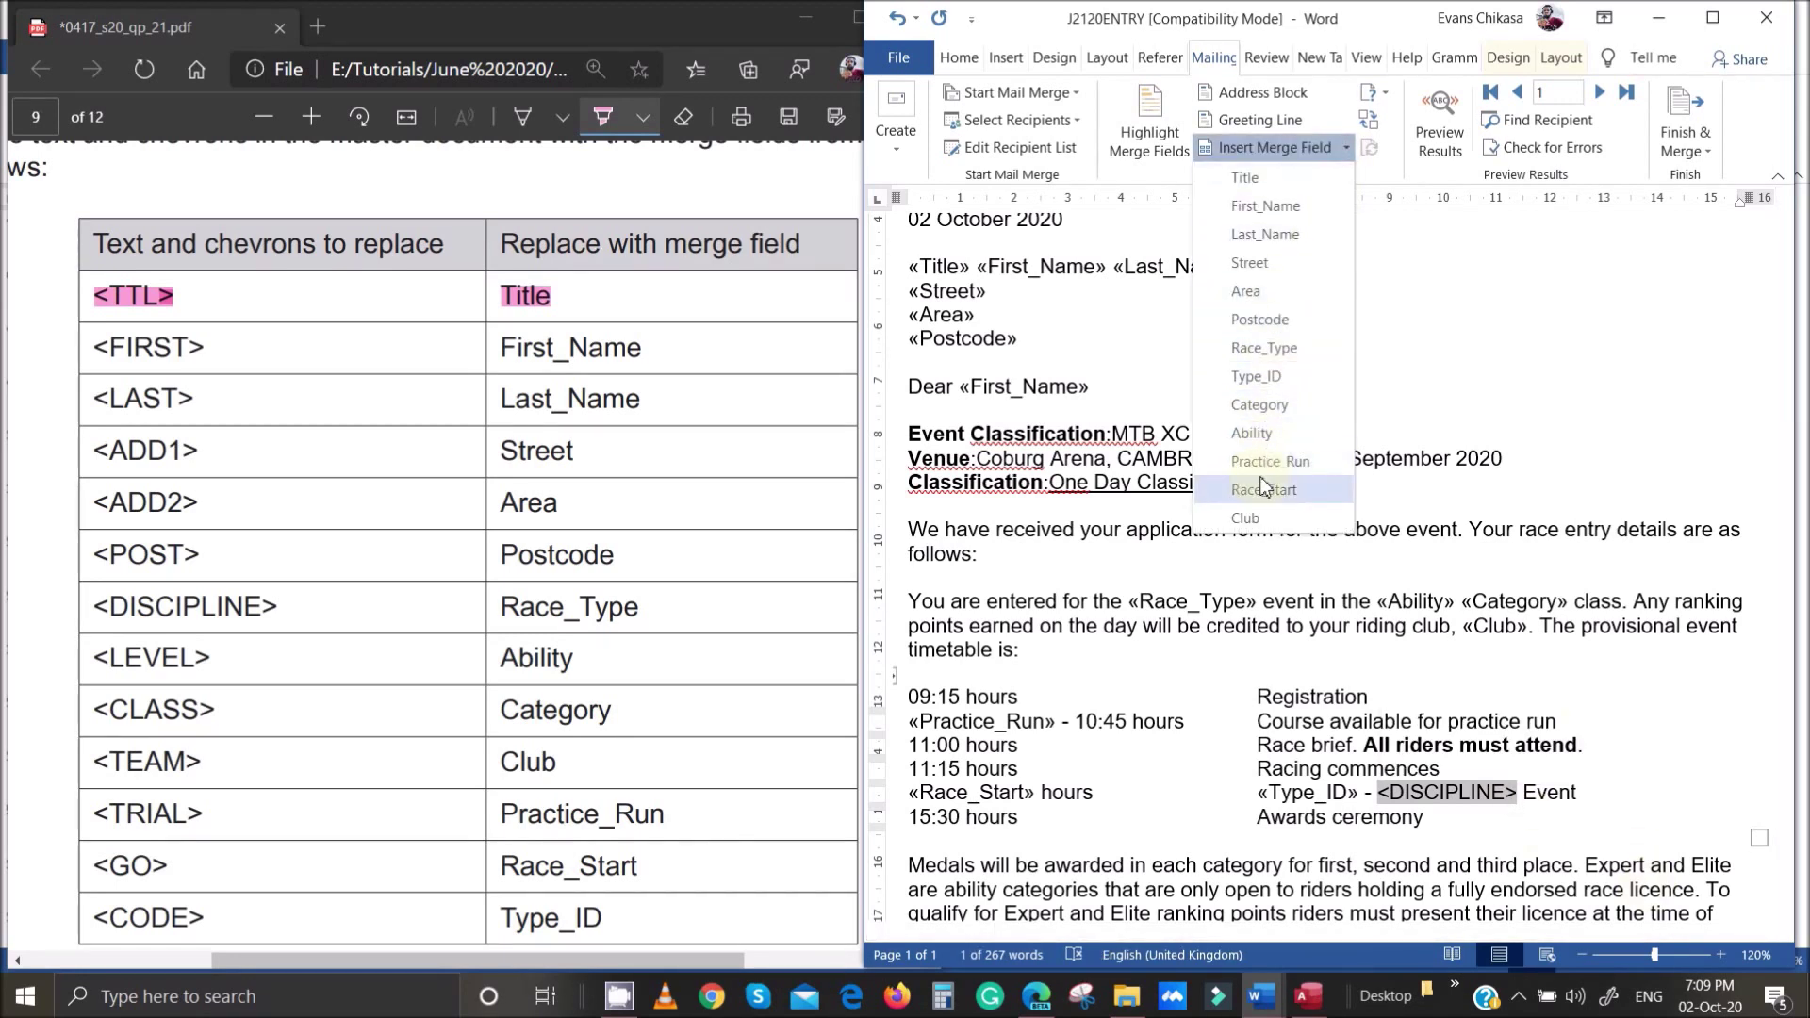
click(1307, 358)
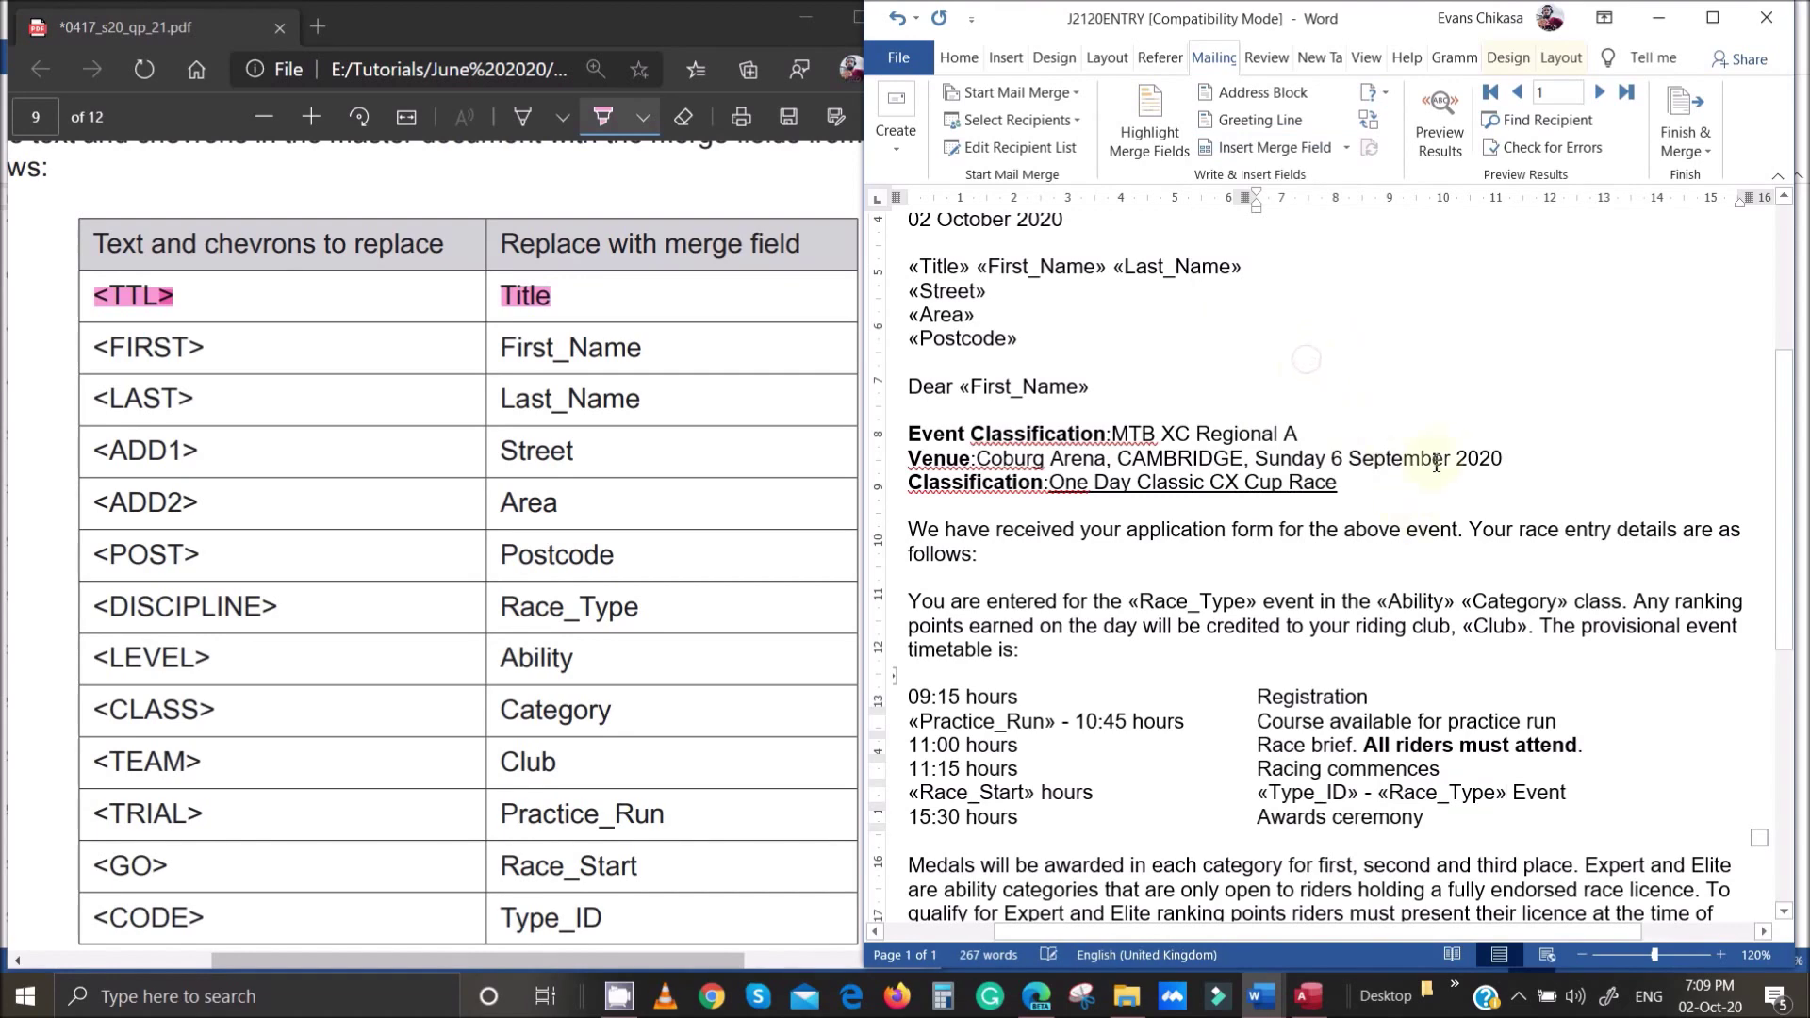
scroll(1449, 451, down, 5)
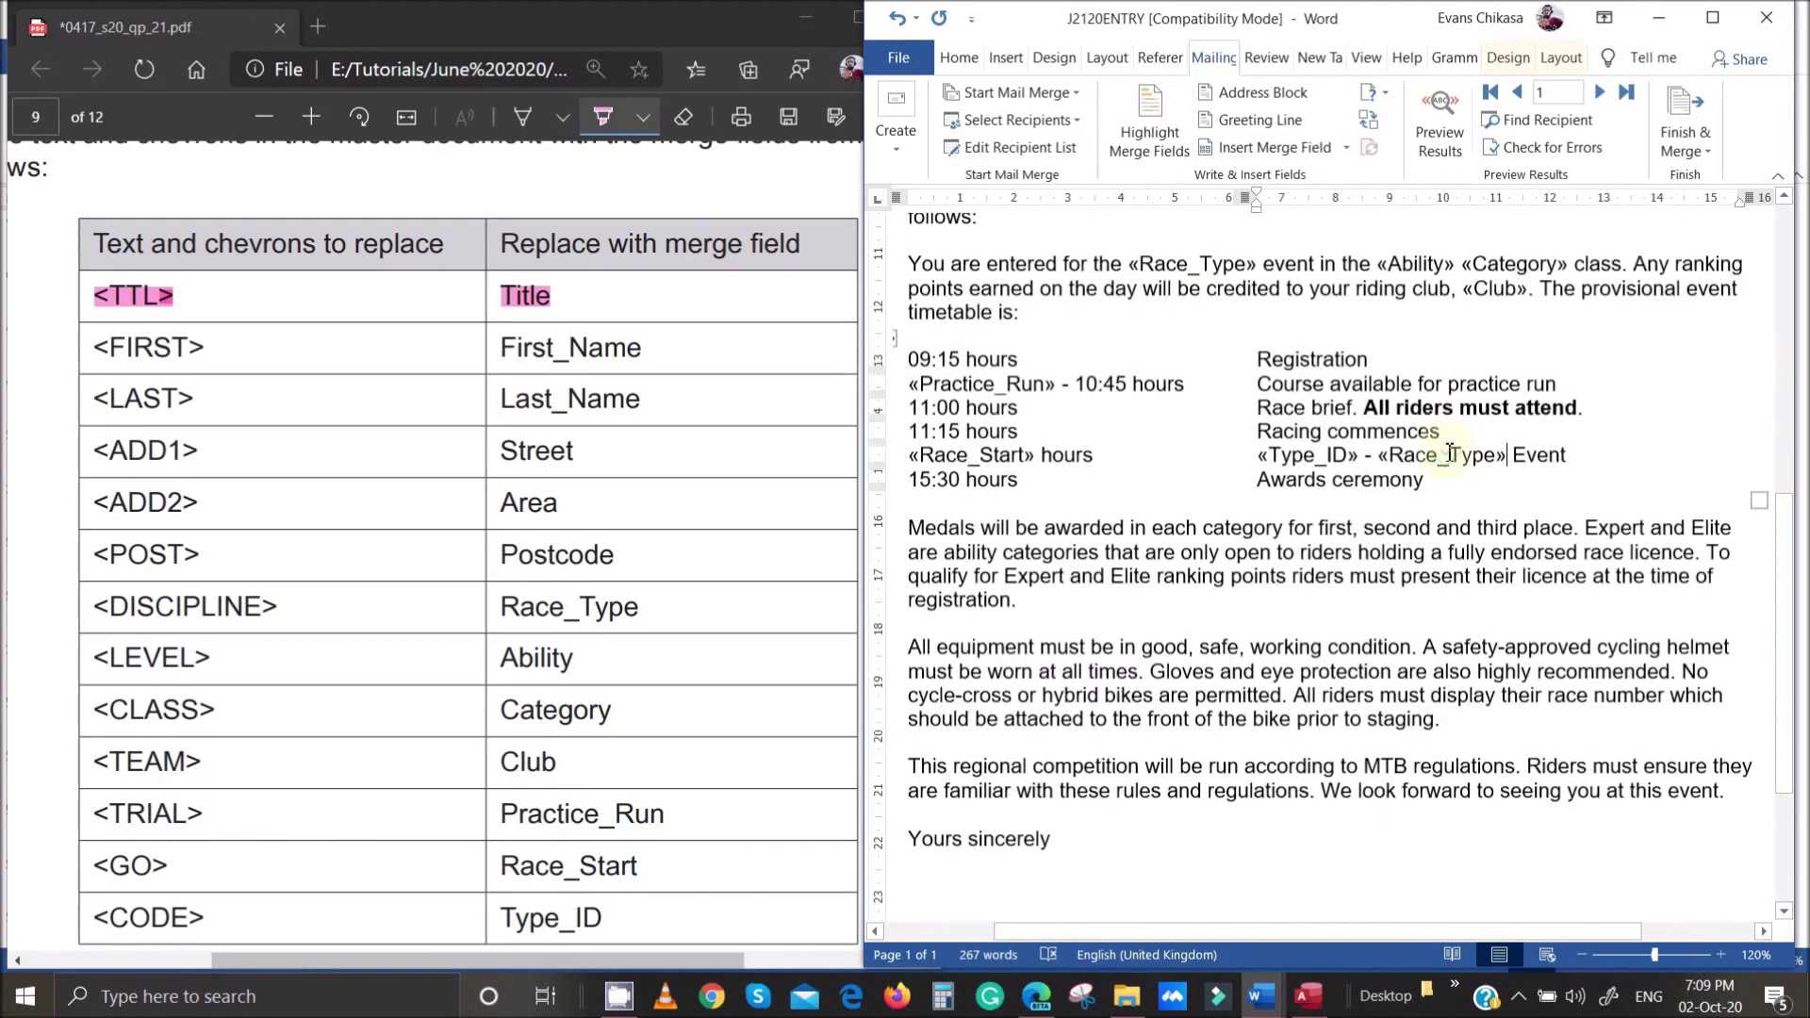
Bring the task PDF in front of the letter and maximise it
scroll(1448, 451, down, 2)
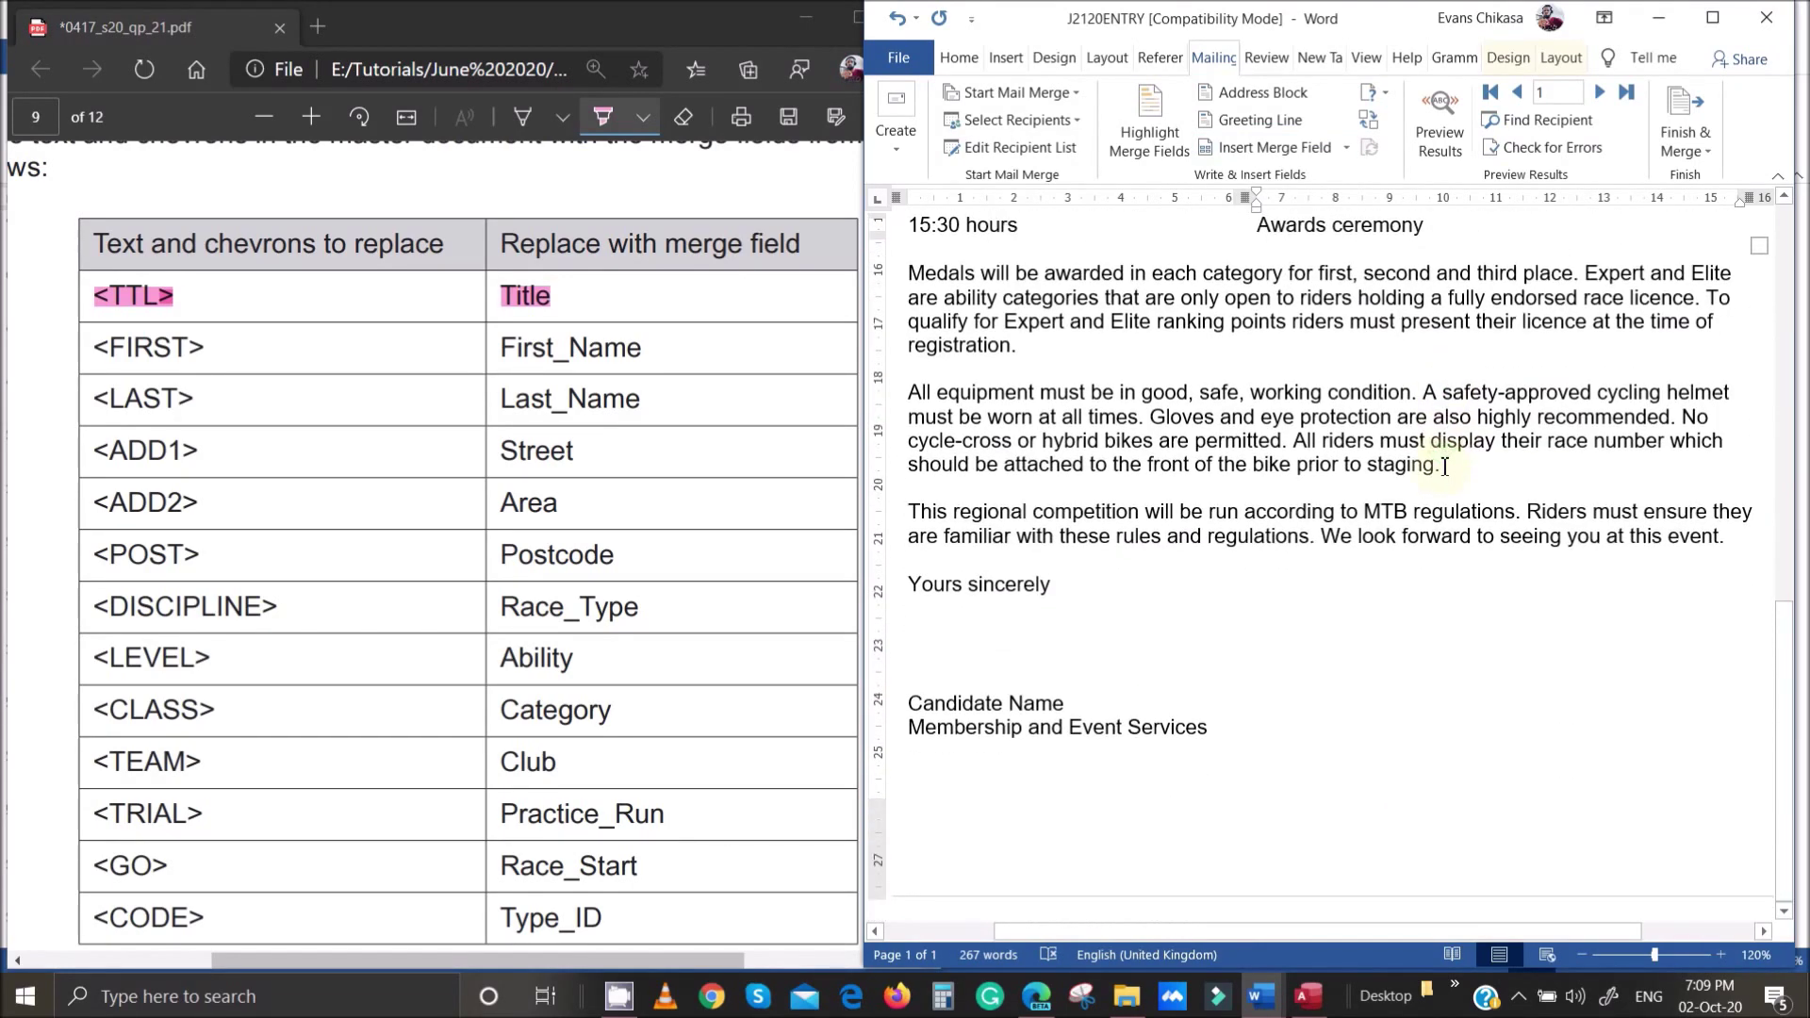
scroll(1445, 467, up, 6)
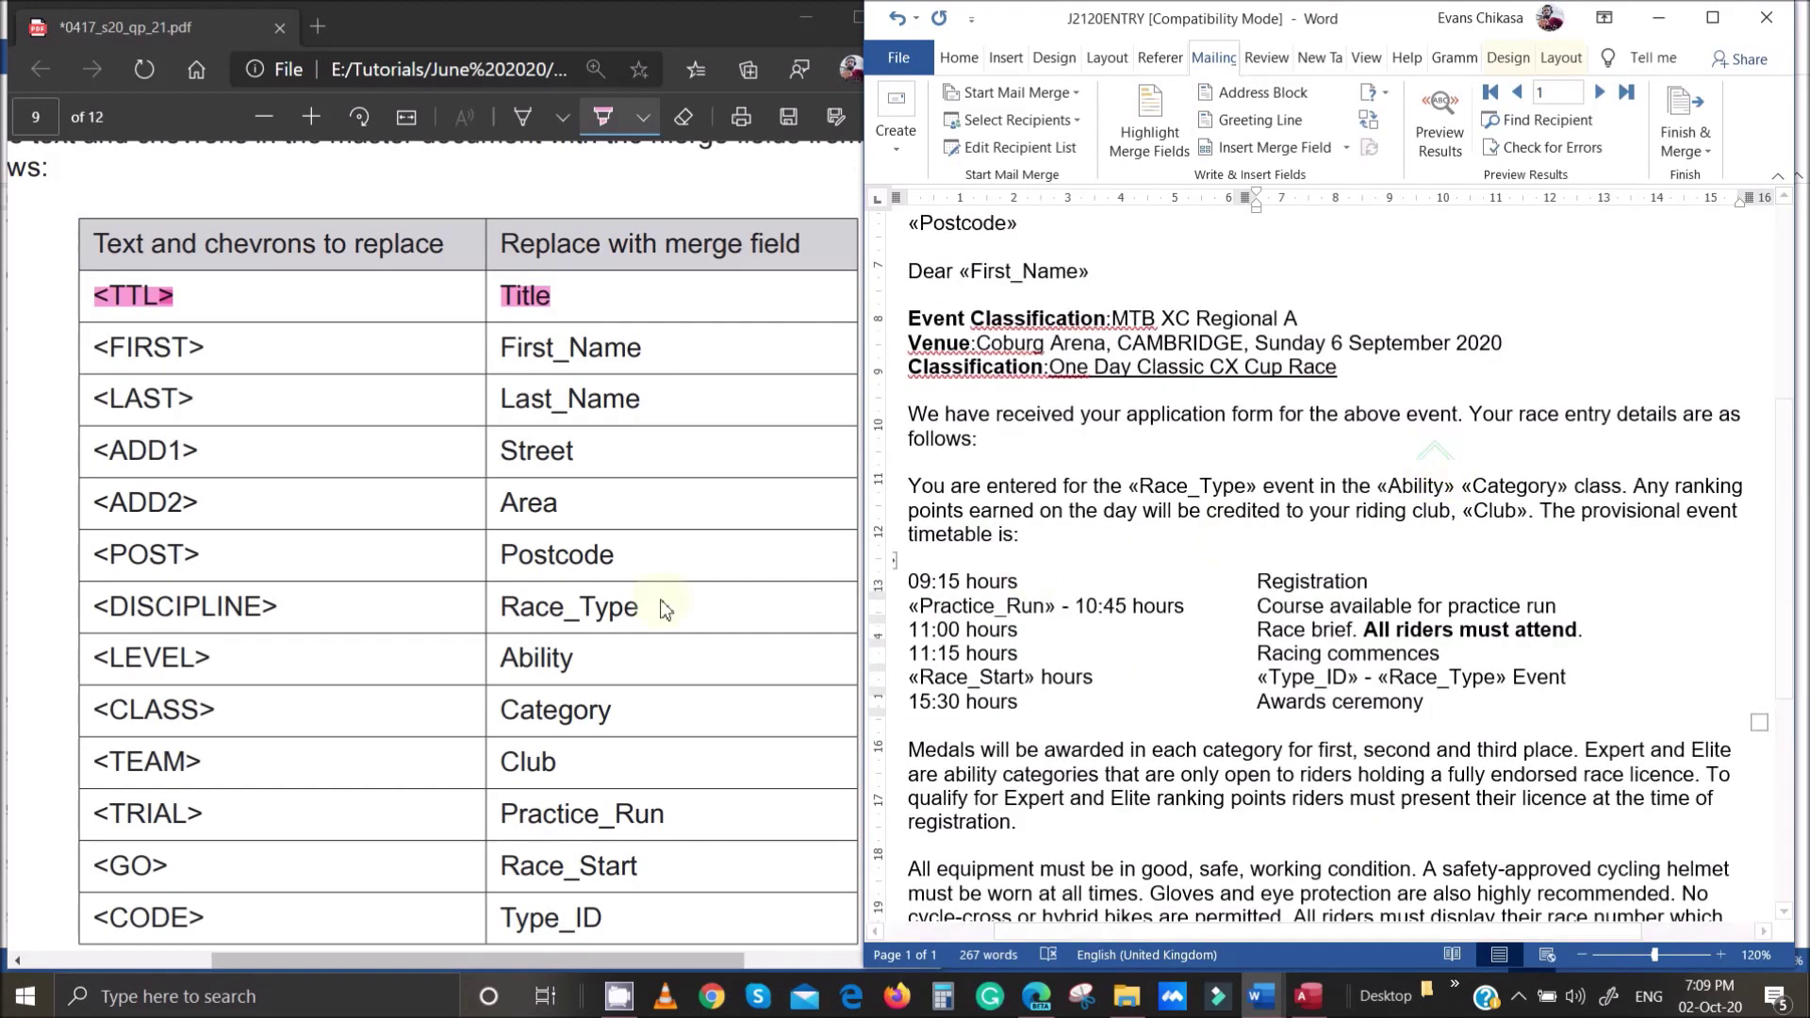
scroll(606, 630, down, 3)
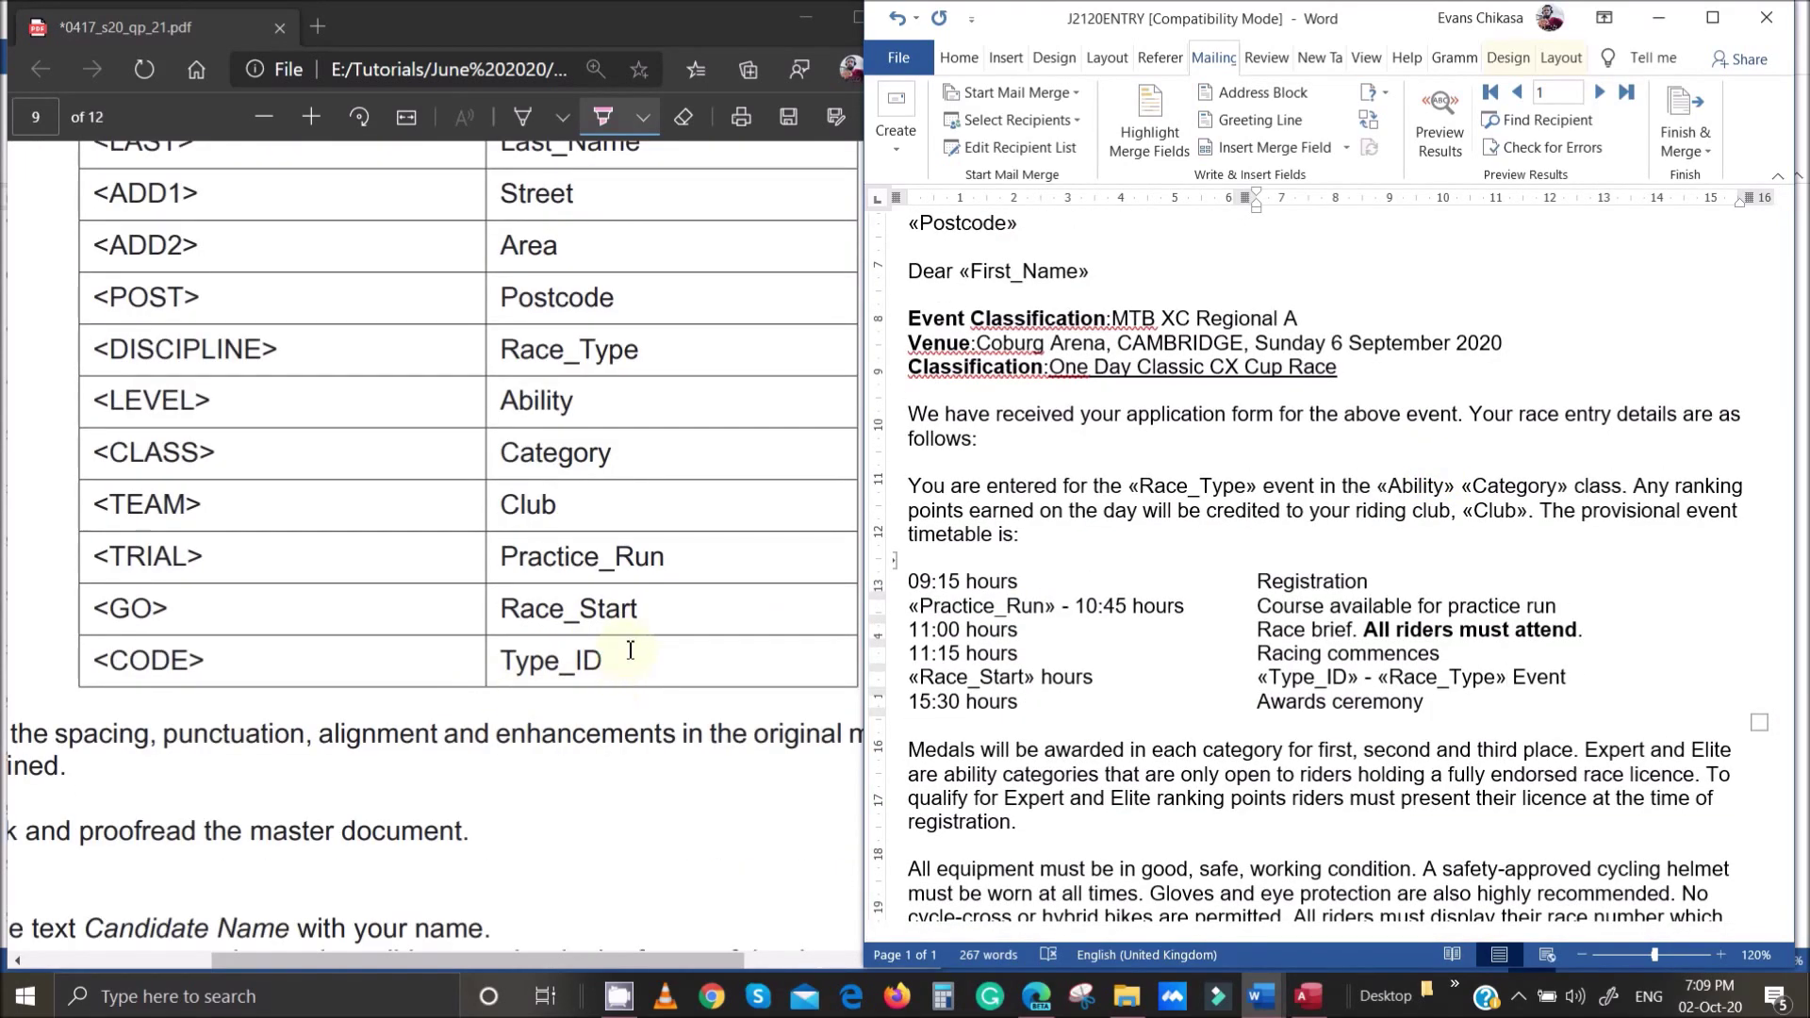
scroll(587, 631, up, 2)
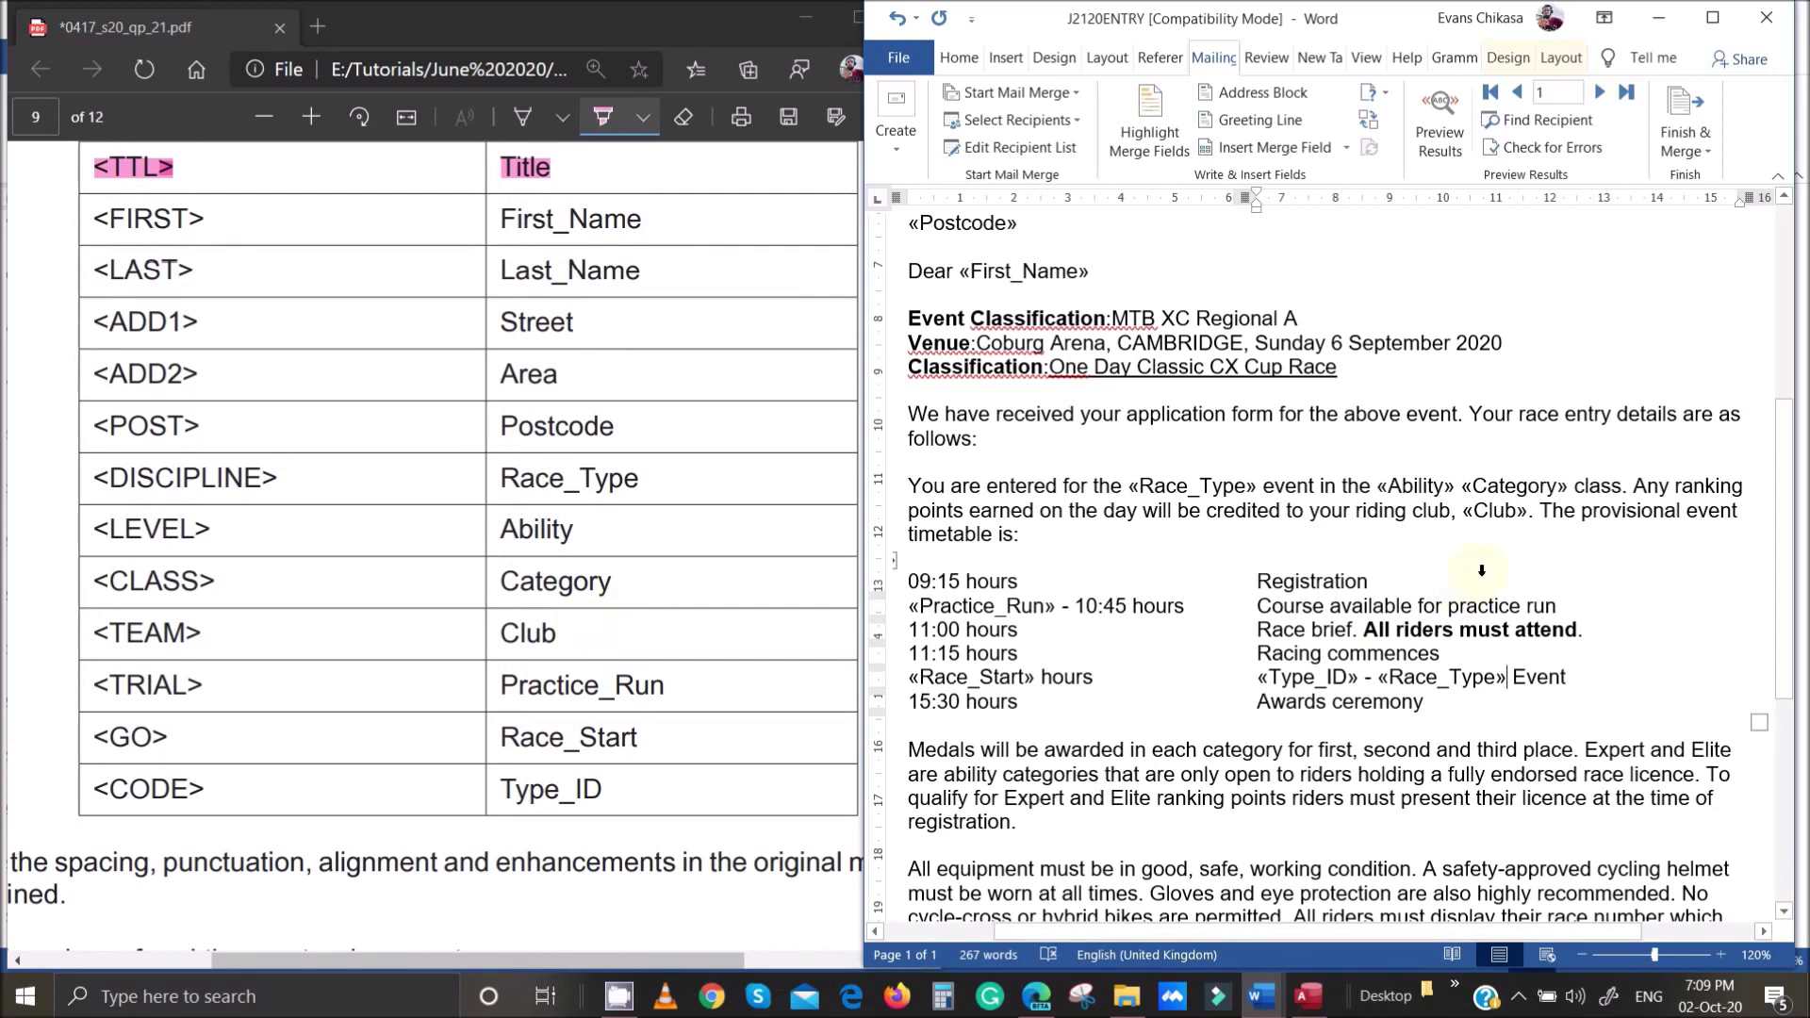
scroll(1481, 571, down, 1)
click(751, 580)
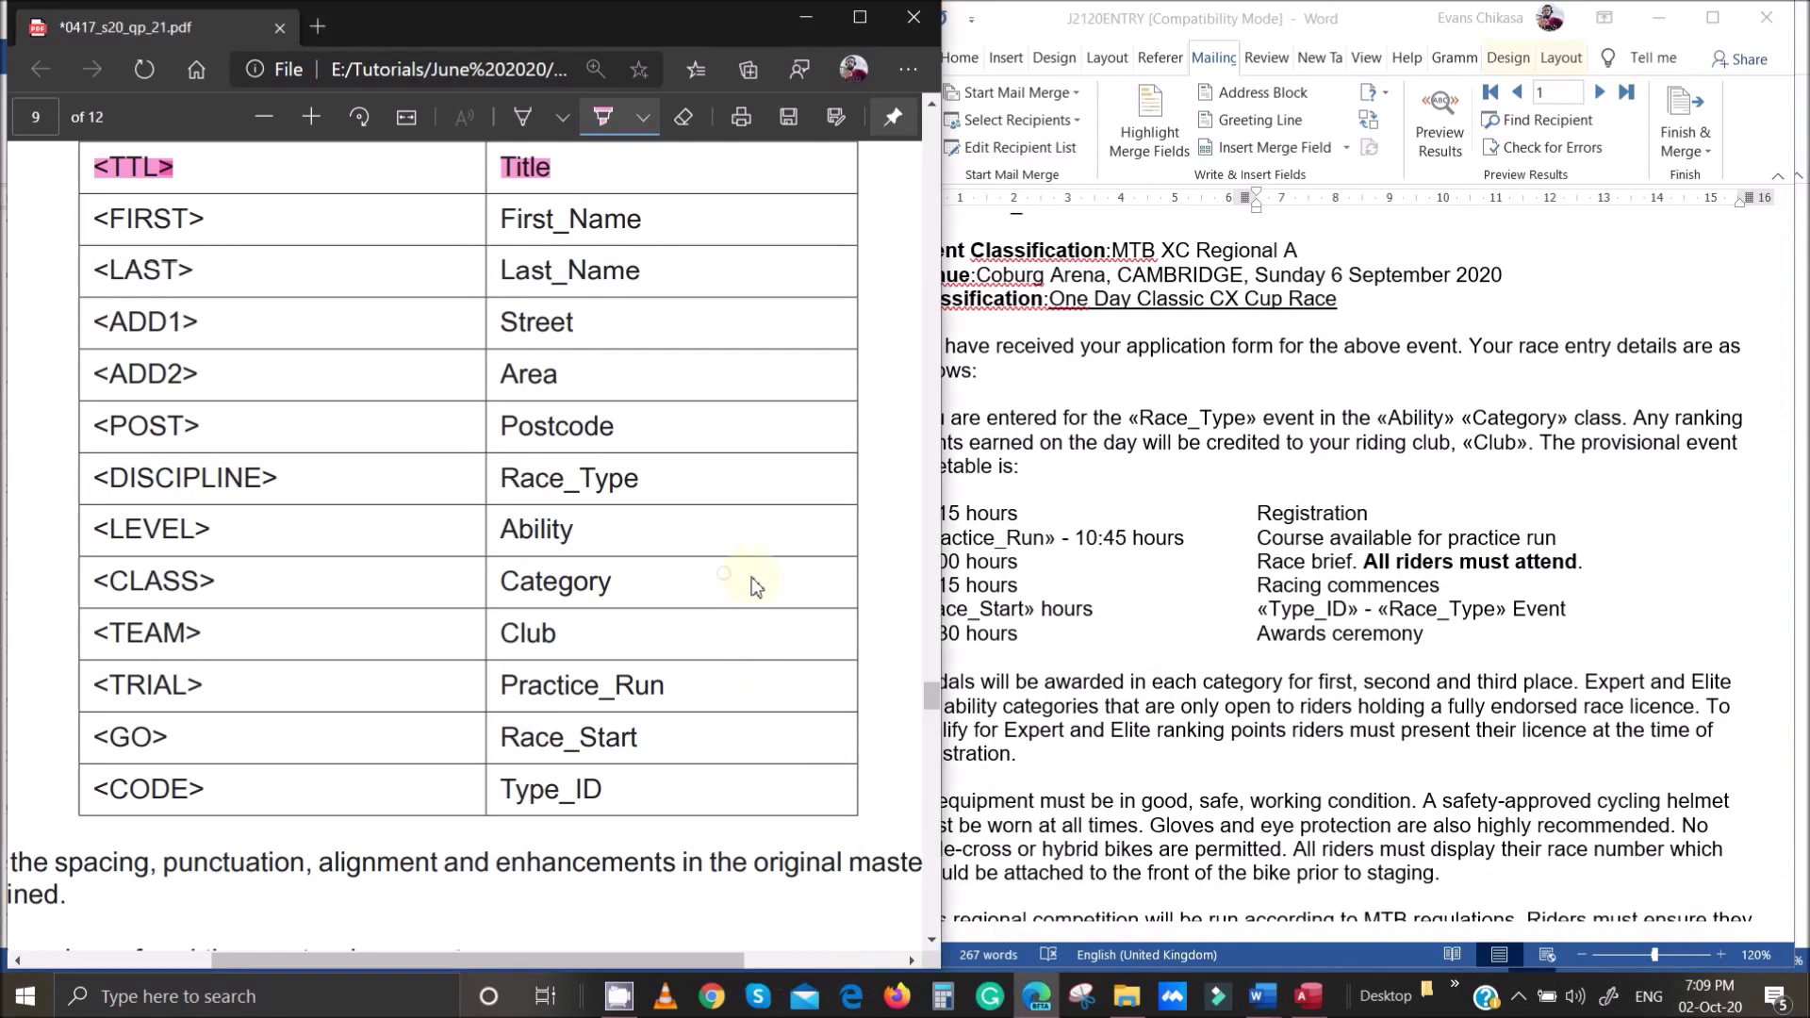
scroll(751, 577, down, 12)
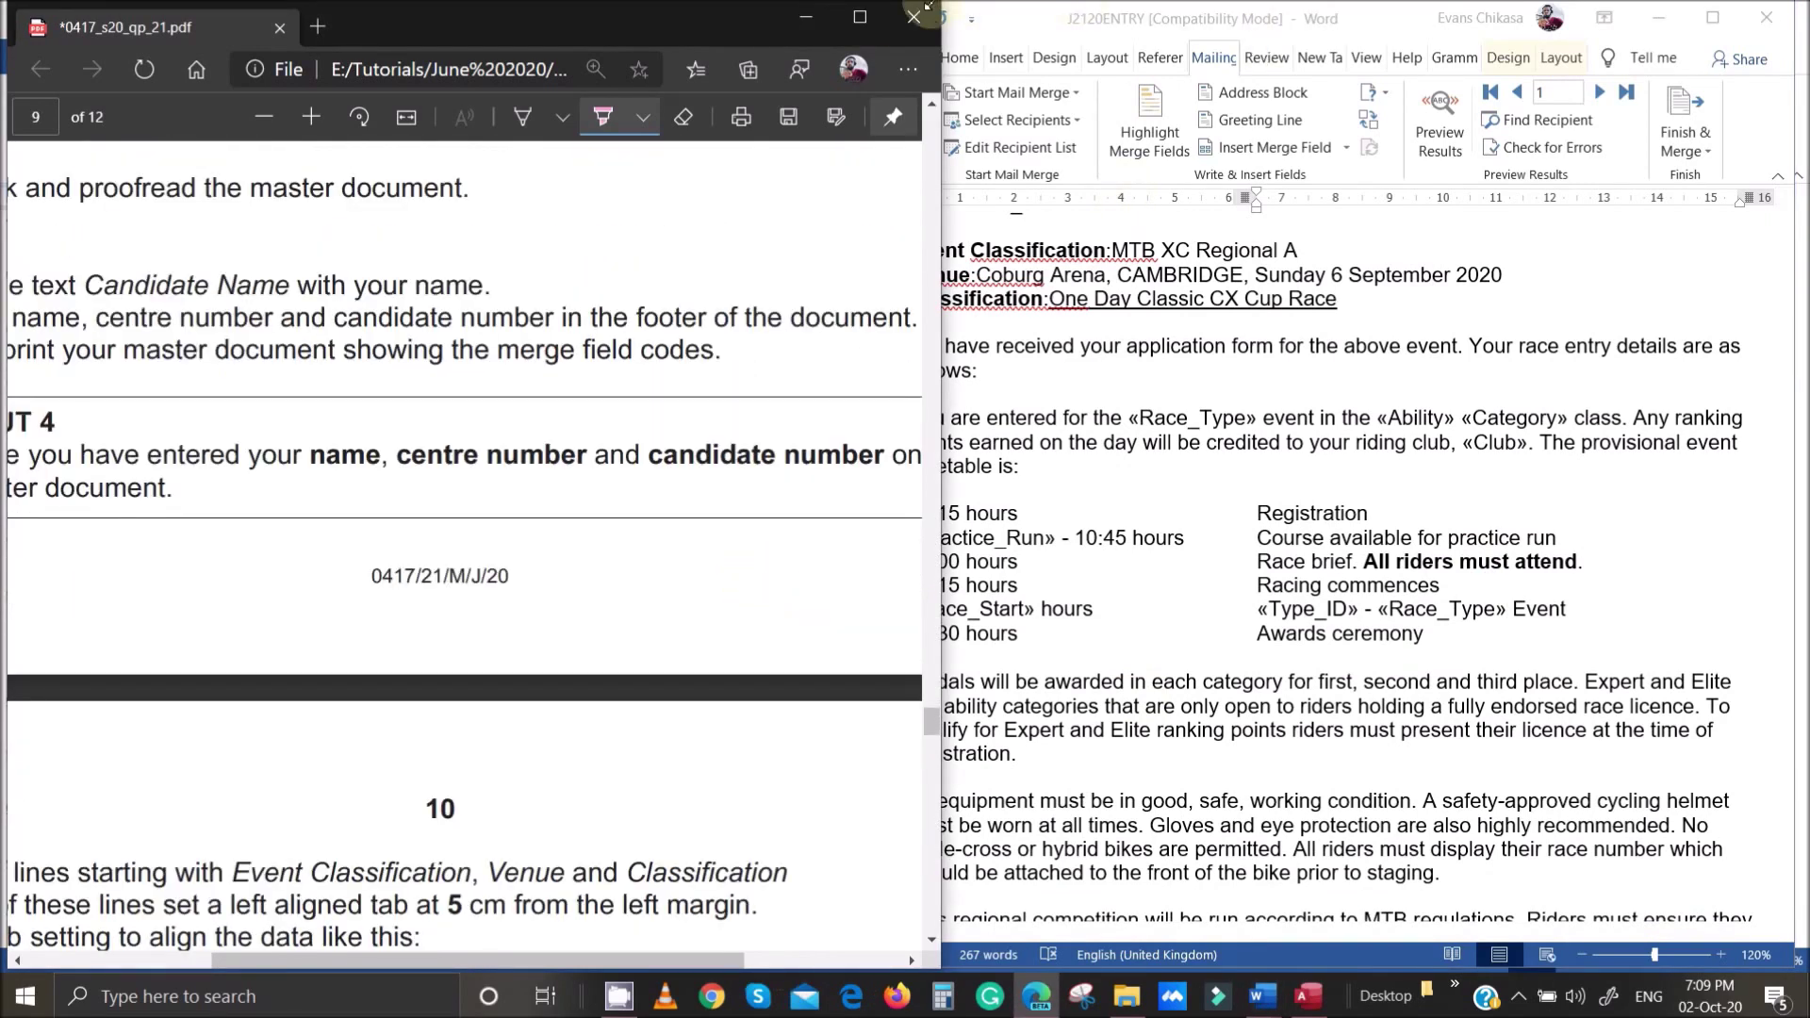
double_click(926, 8)
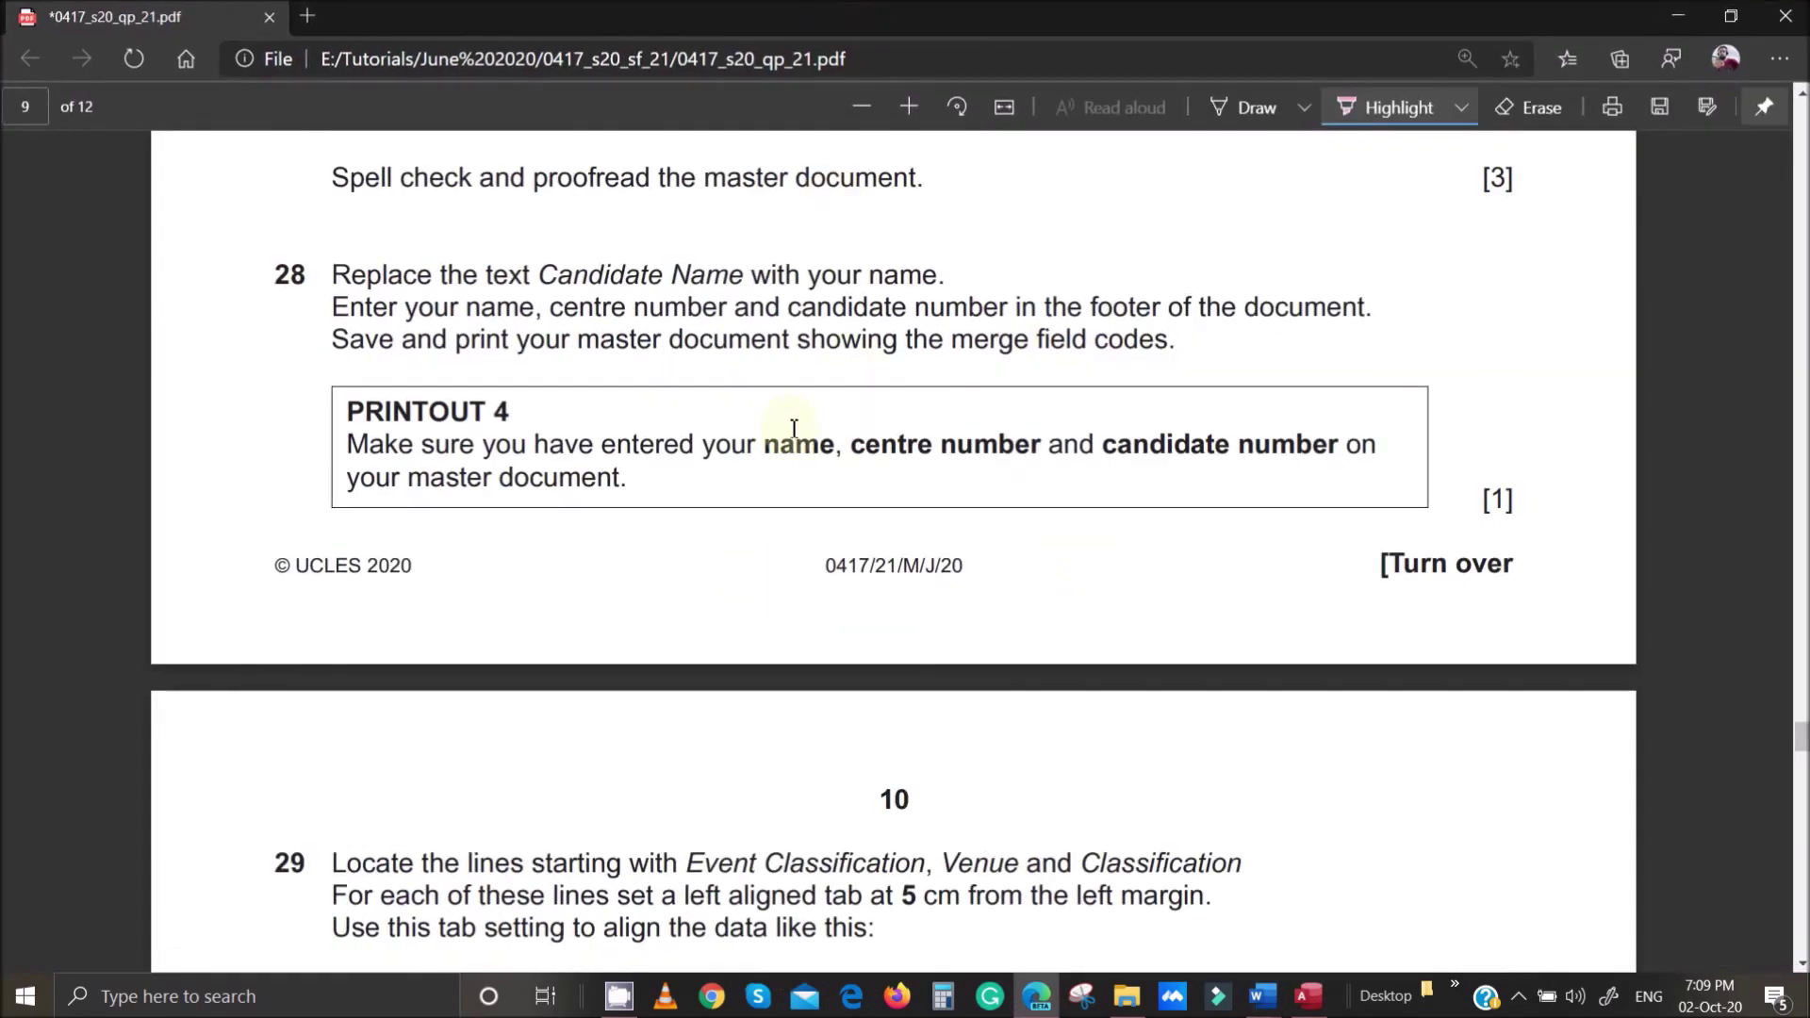
Highlight the keep-formatting sentence and the instruction to replace Candidate Name
scroll(794, 429, up, 8)
scroll(794, 429, down, 3)
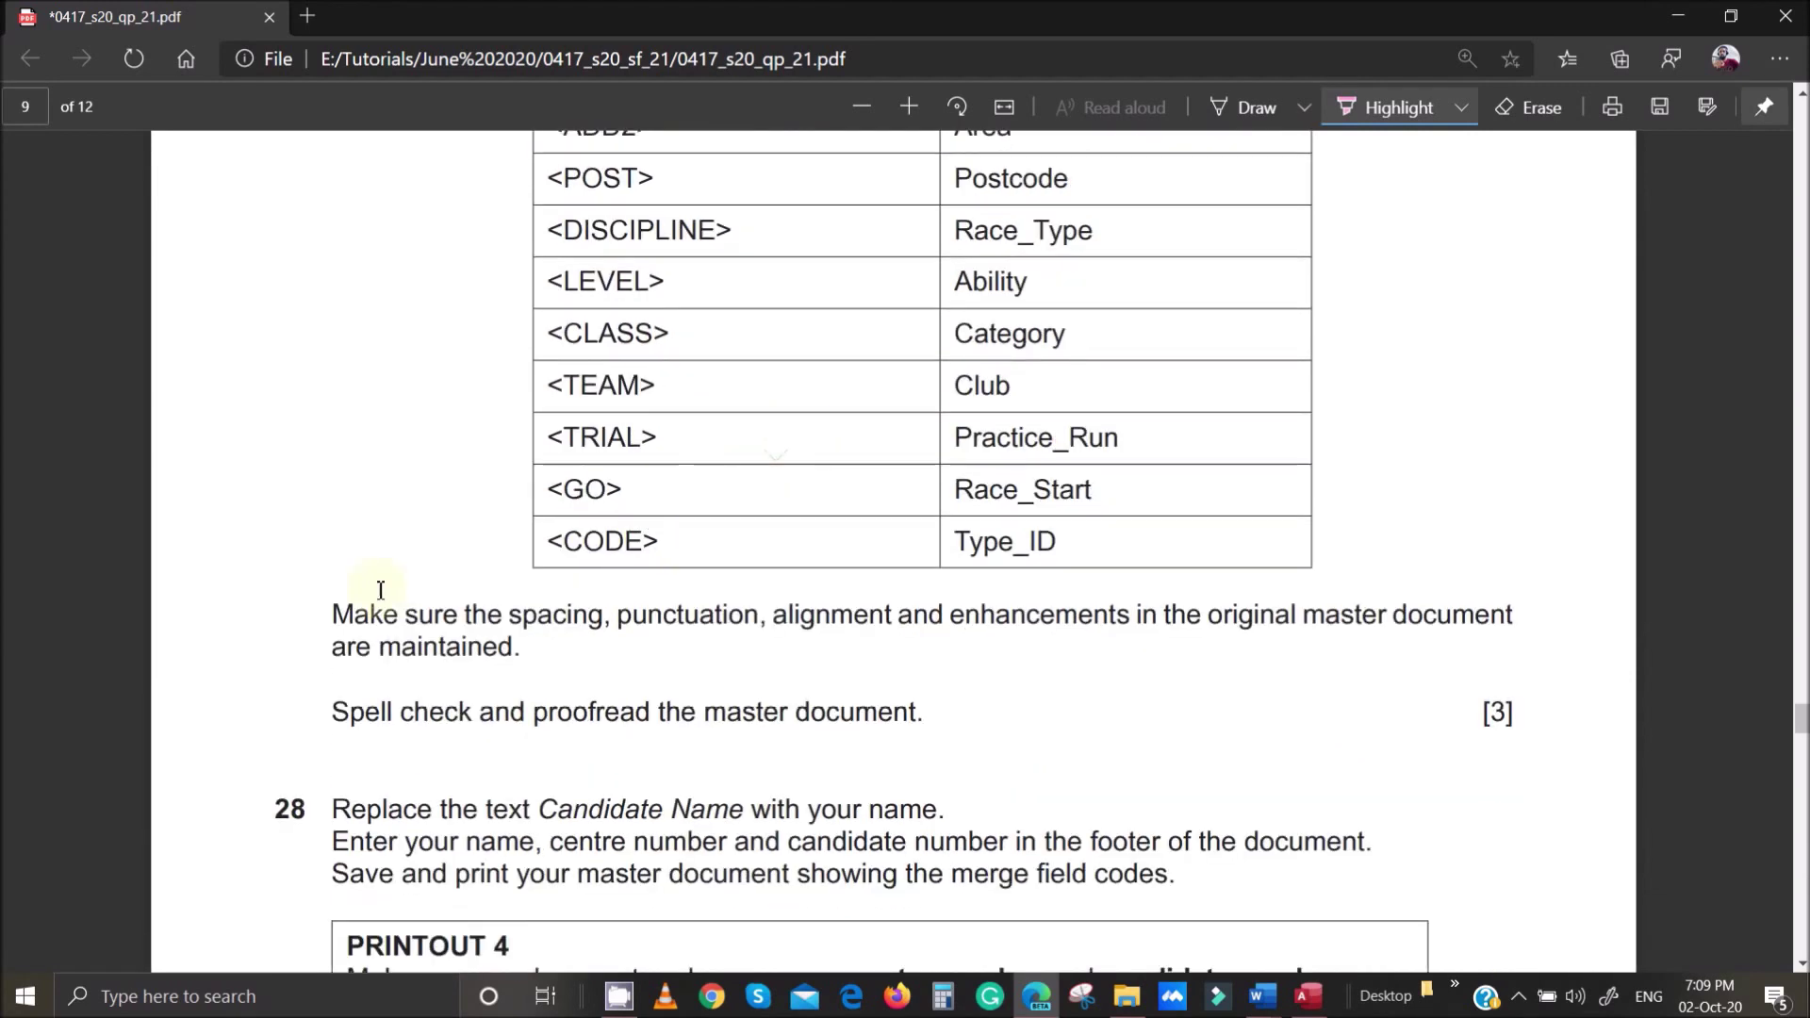
drag(330, 614, 533, 622)
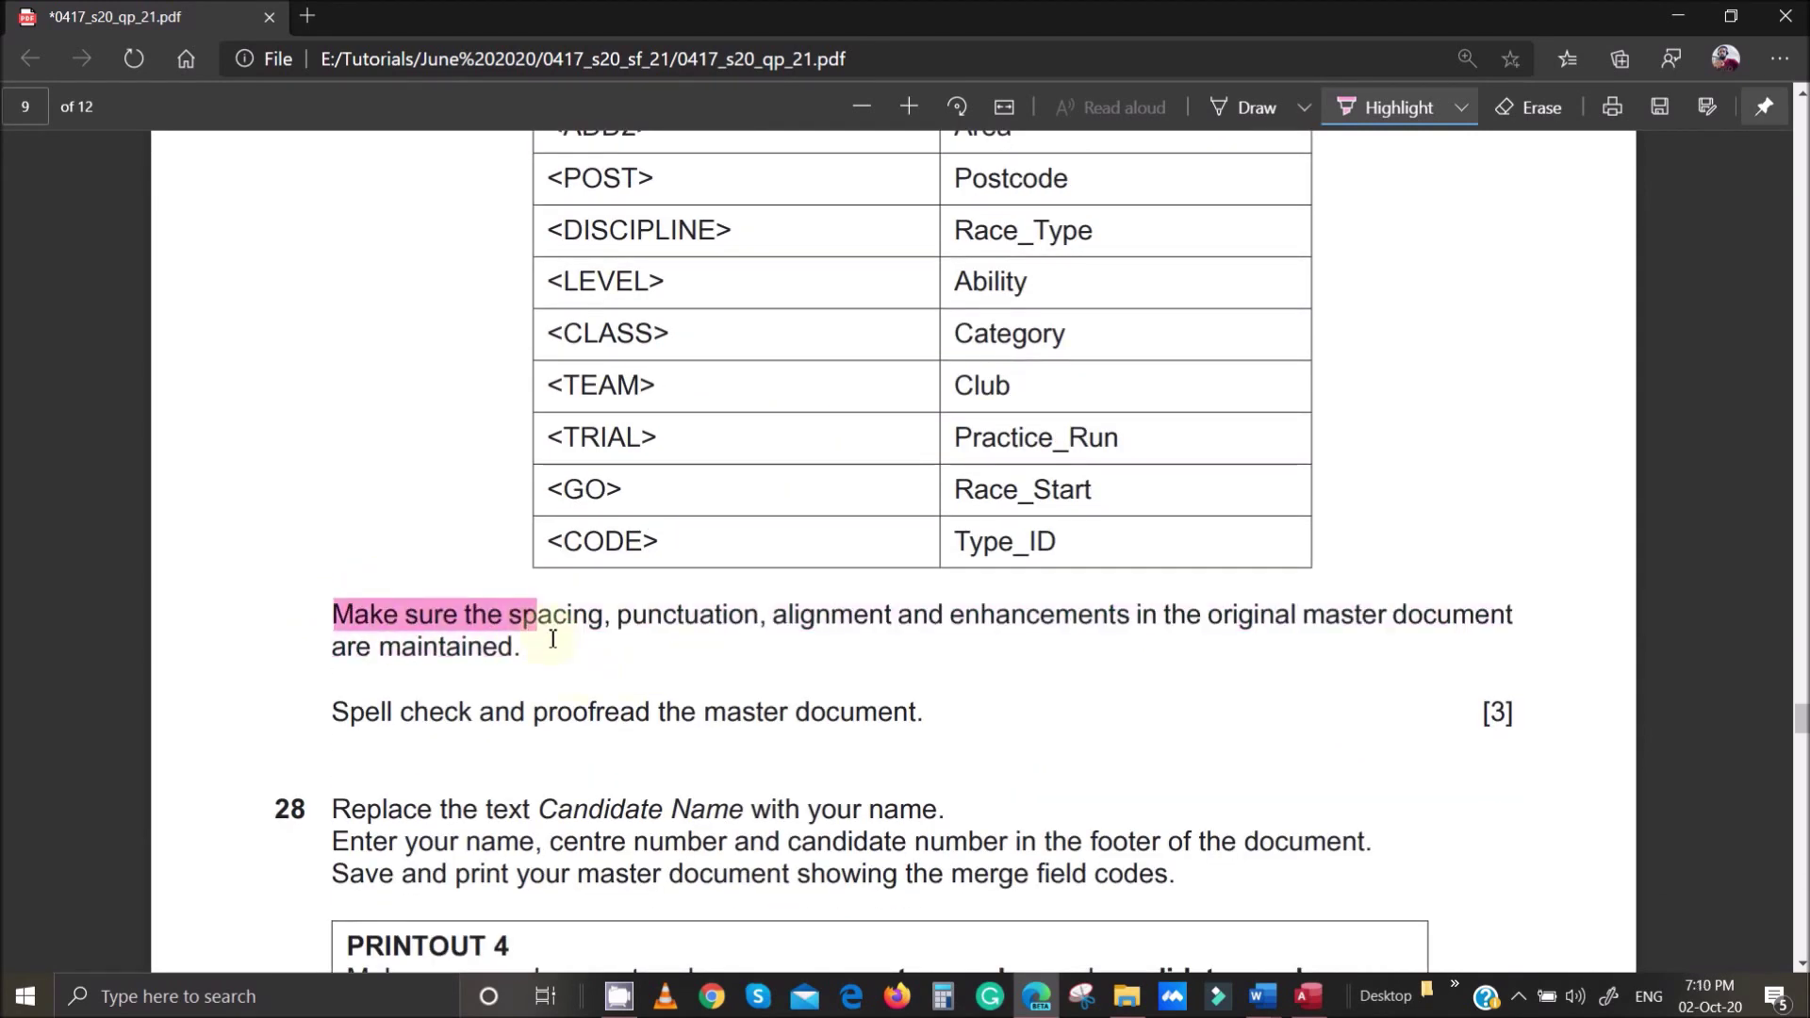
drag(535, 647, 338, 630)
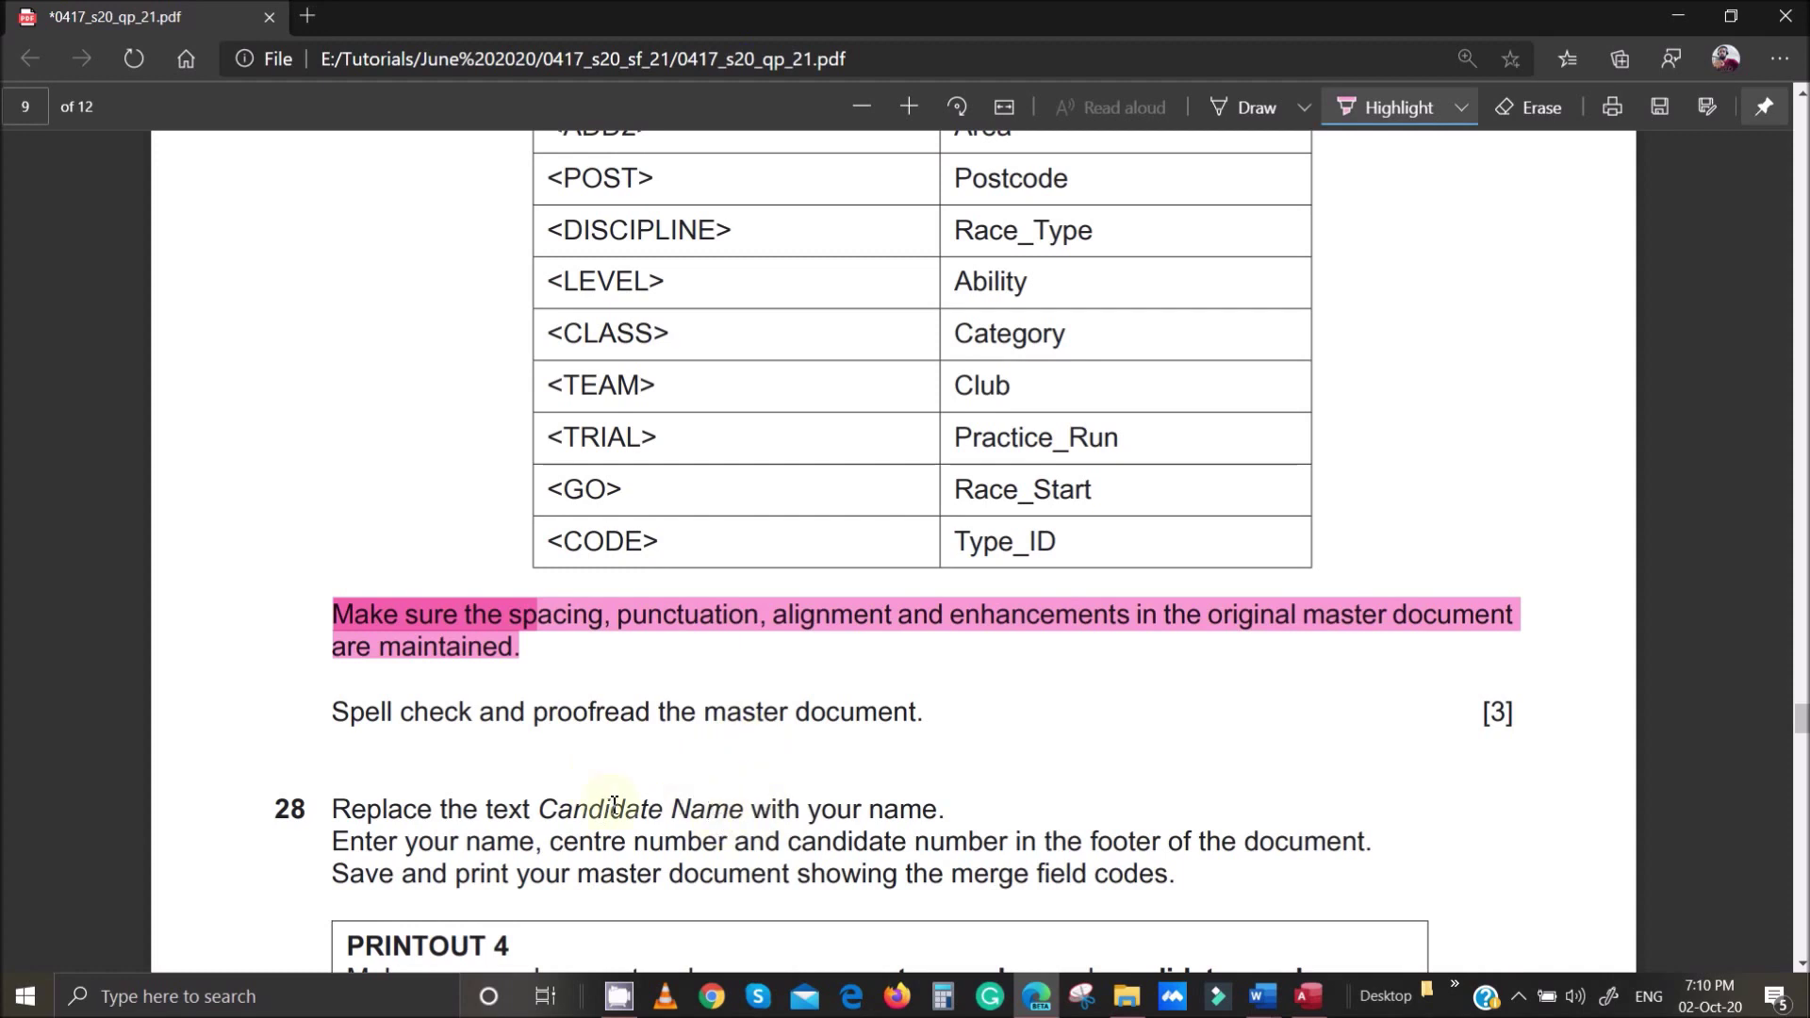
drag(604, 809, 936, 809)
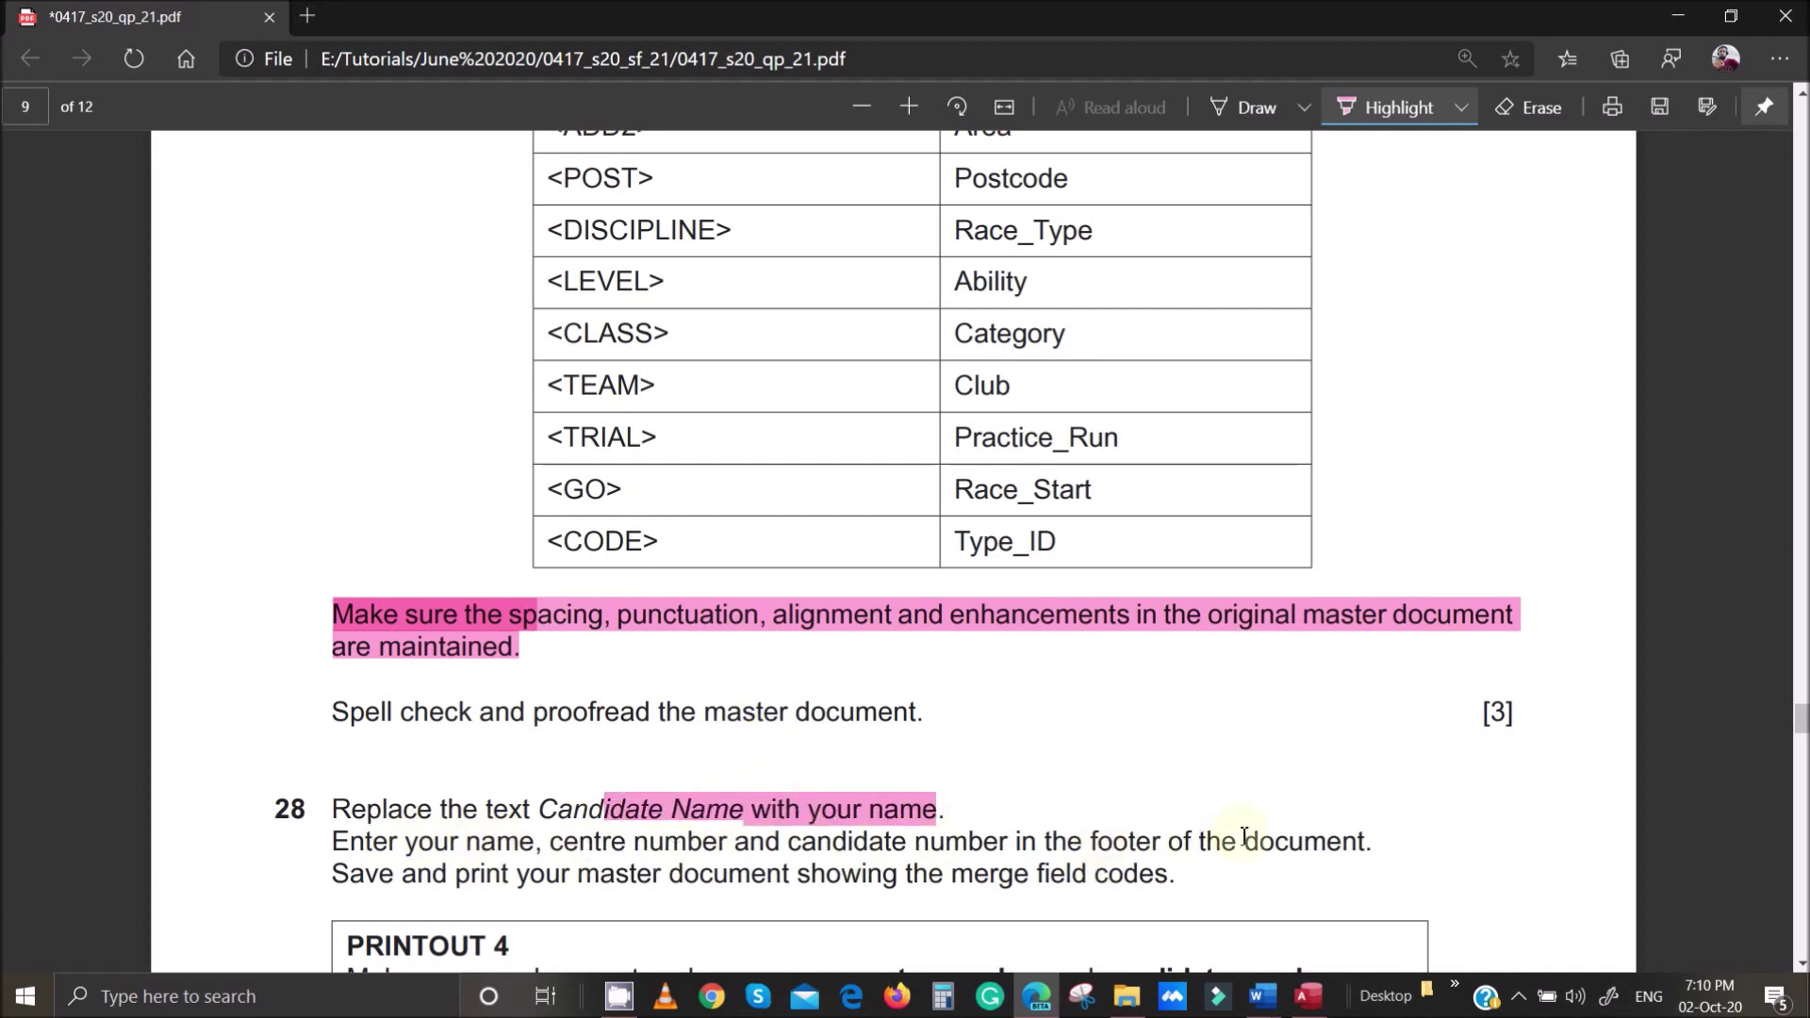
In the J2120ENTRY letter, replace the Candidate Name text with the candidate's name
mouse_move(1263, 994)
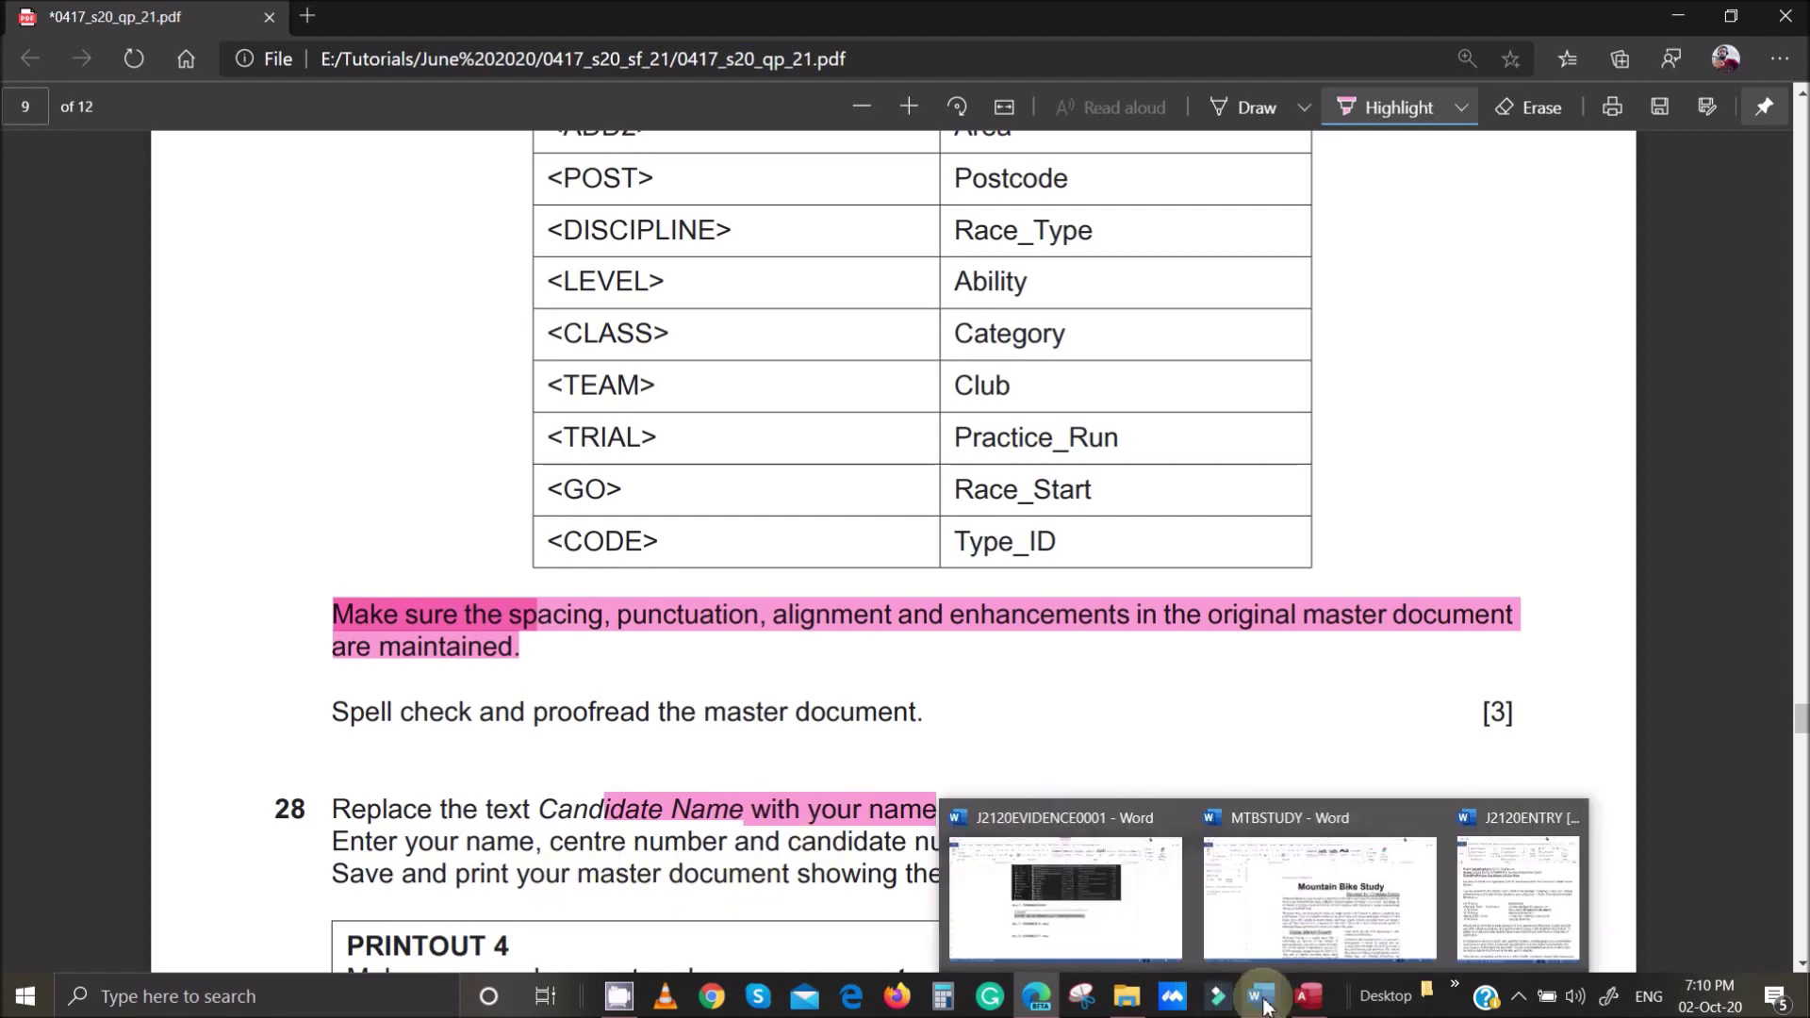
click(1517, 886)
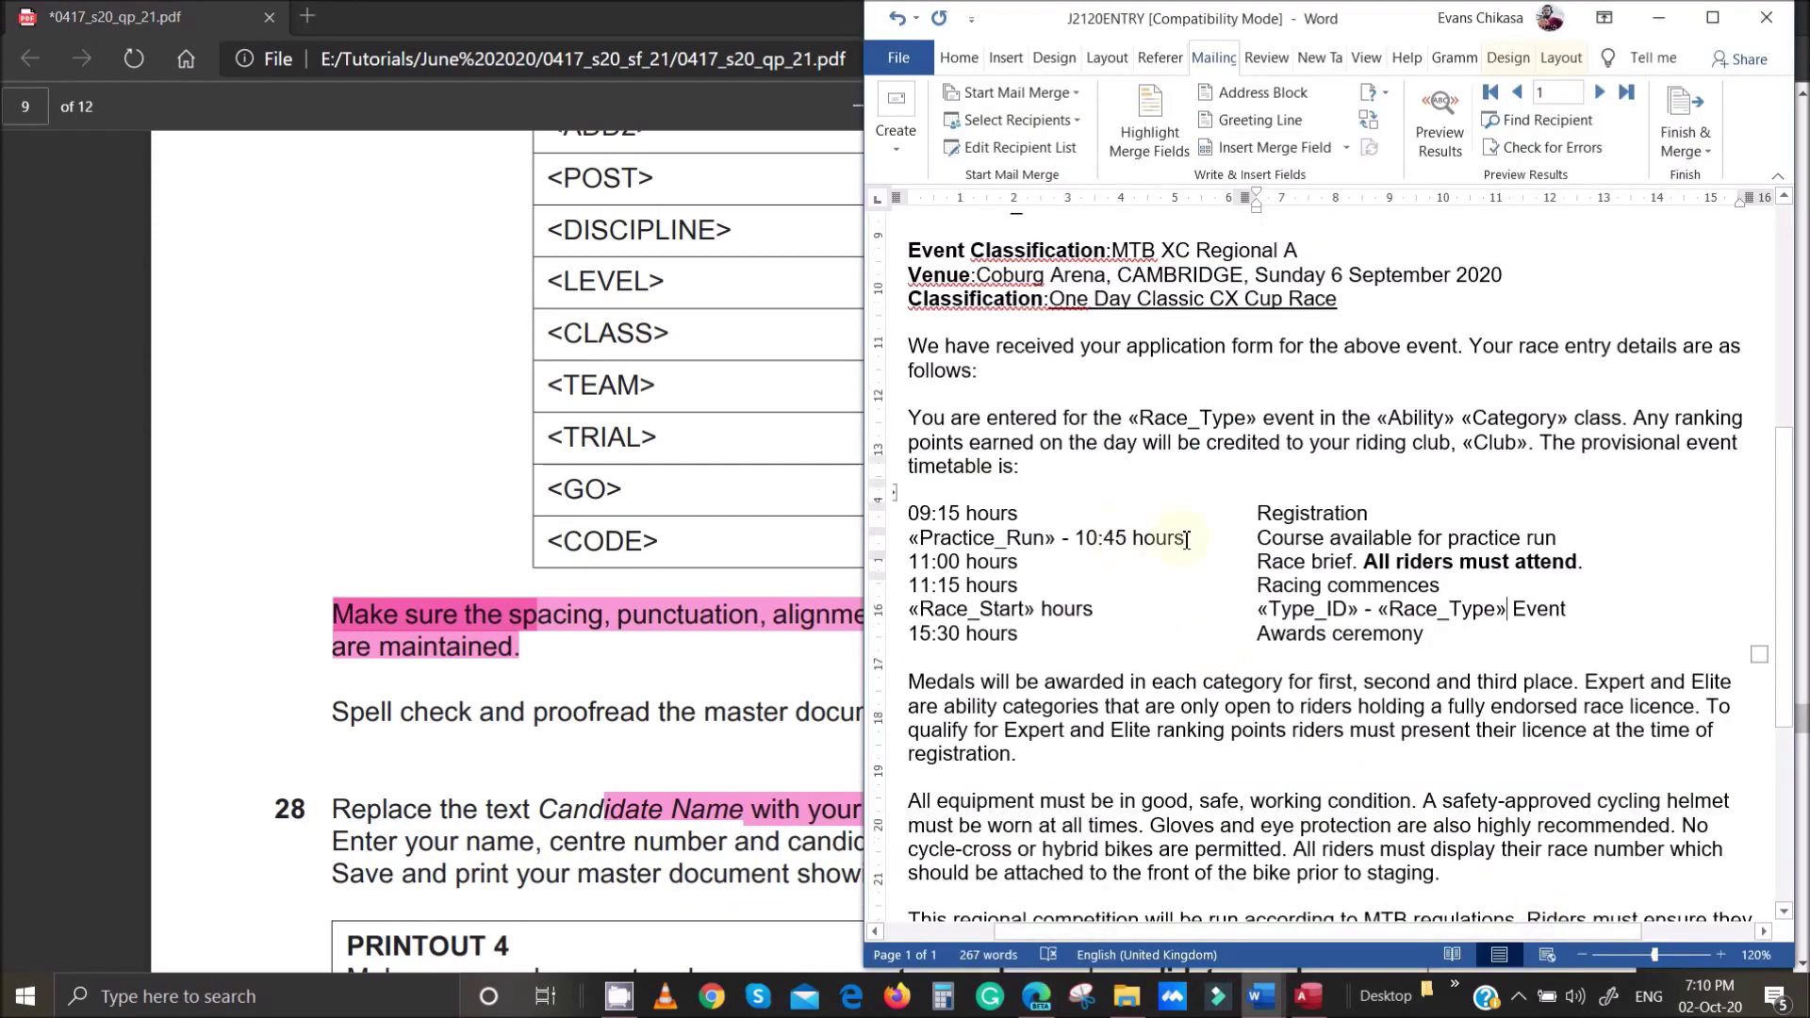
scroll(1179, 532, down, 5)
drag(1070, 698, 914, 705)
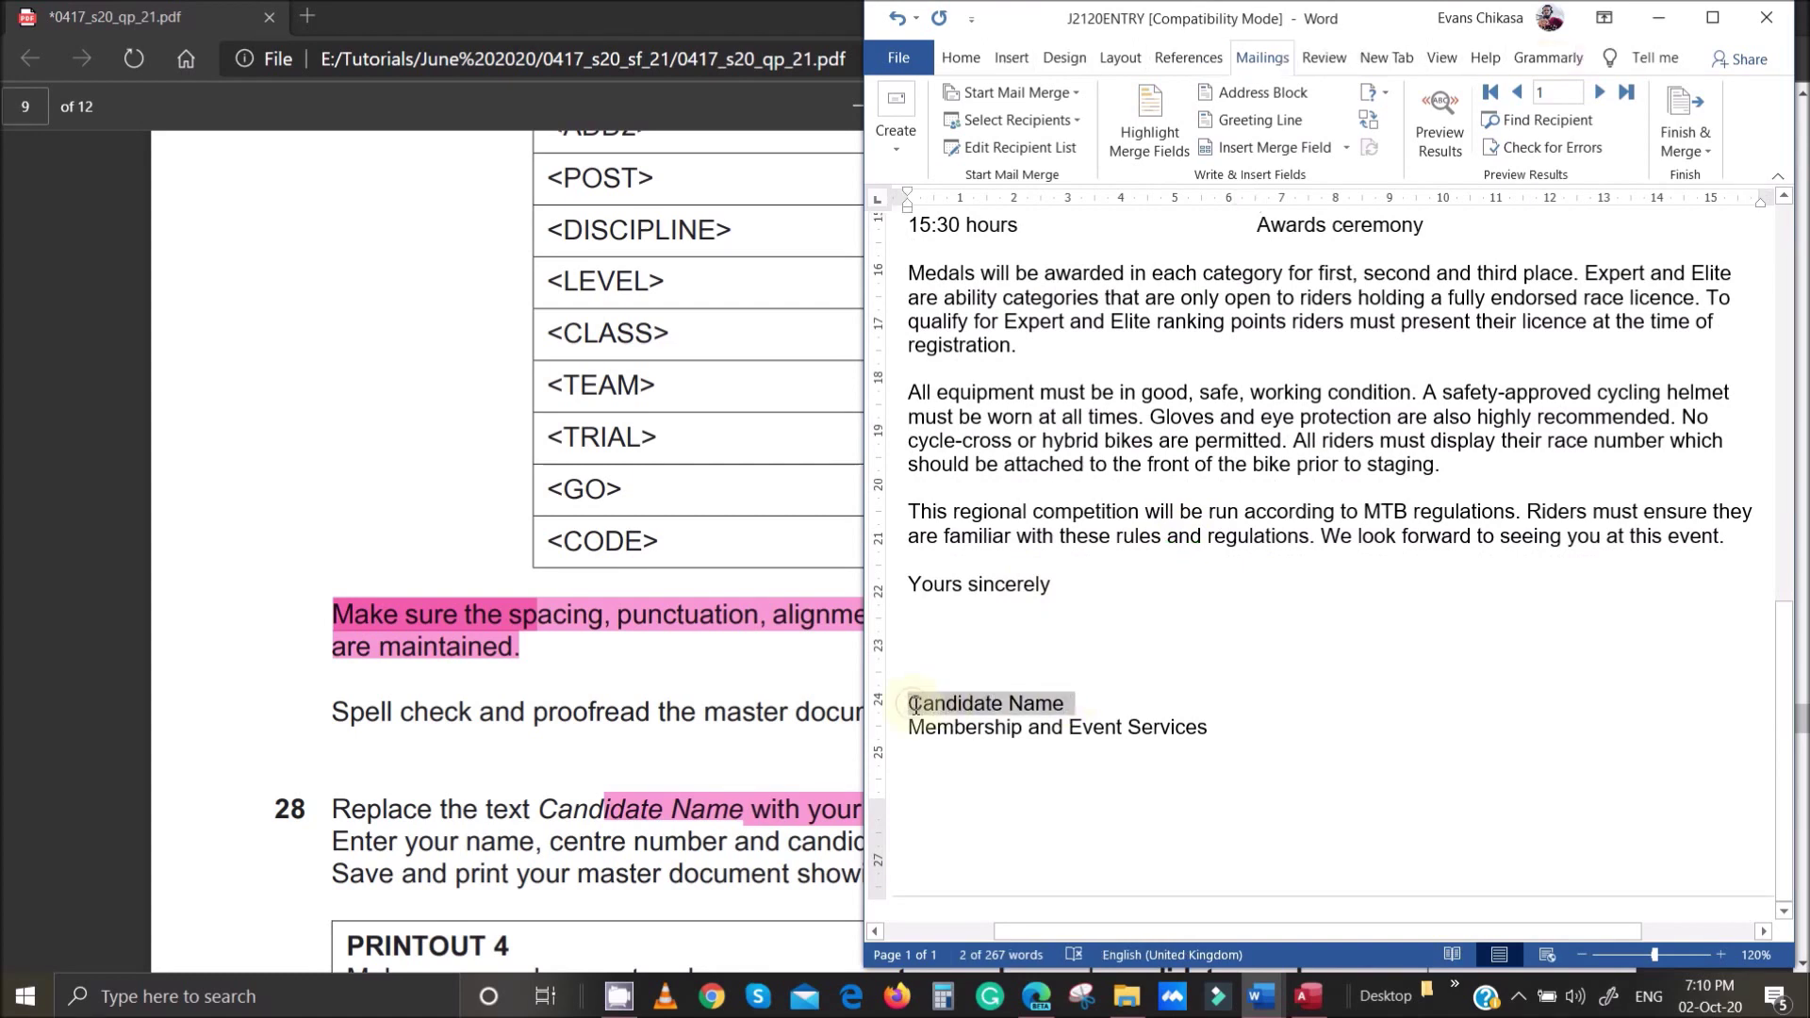
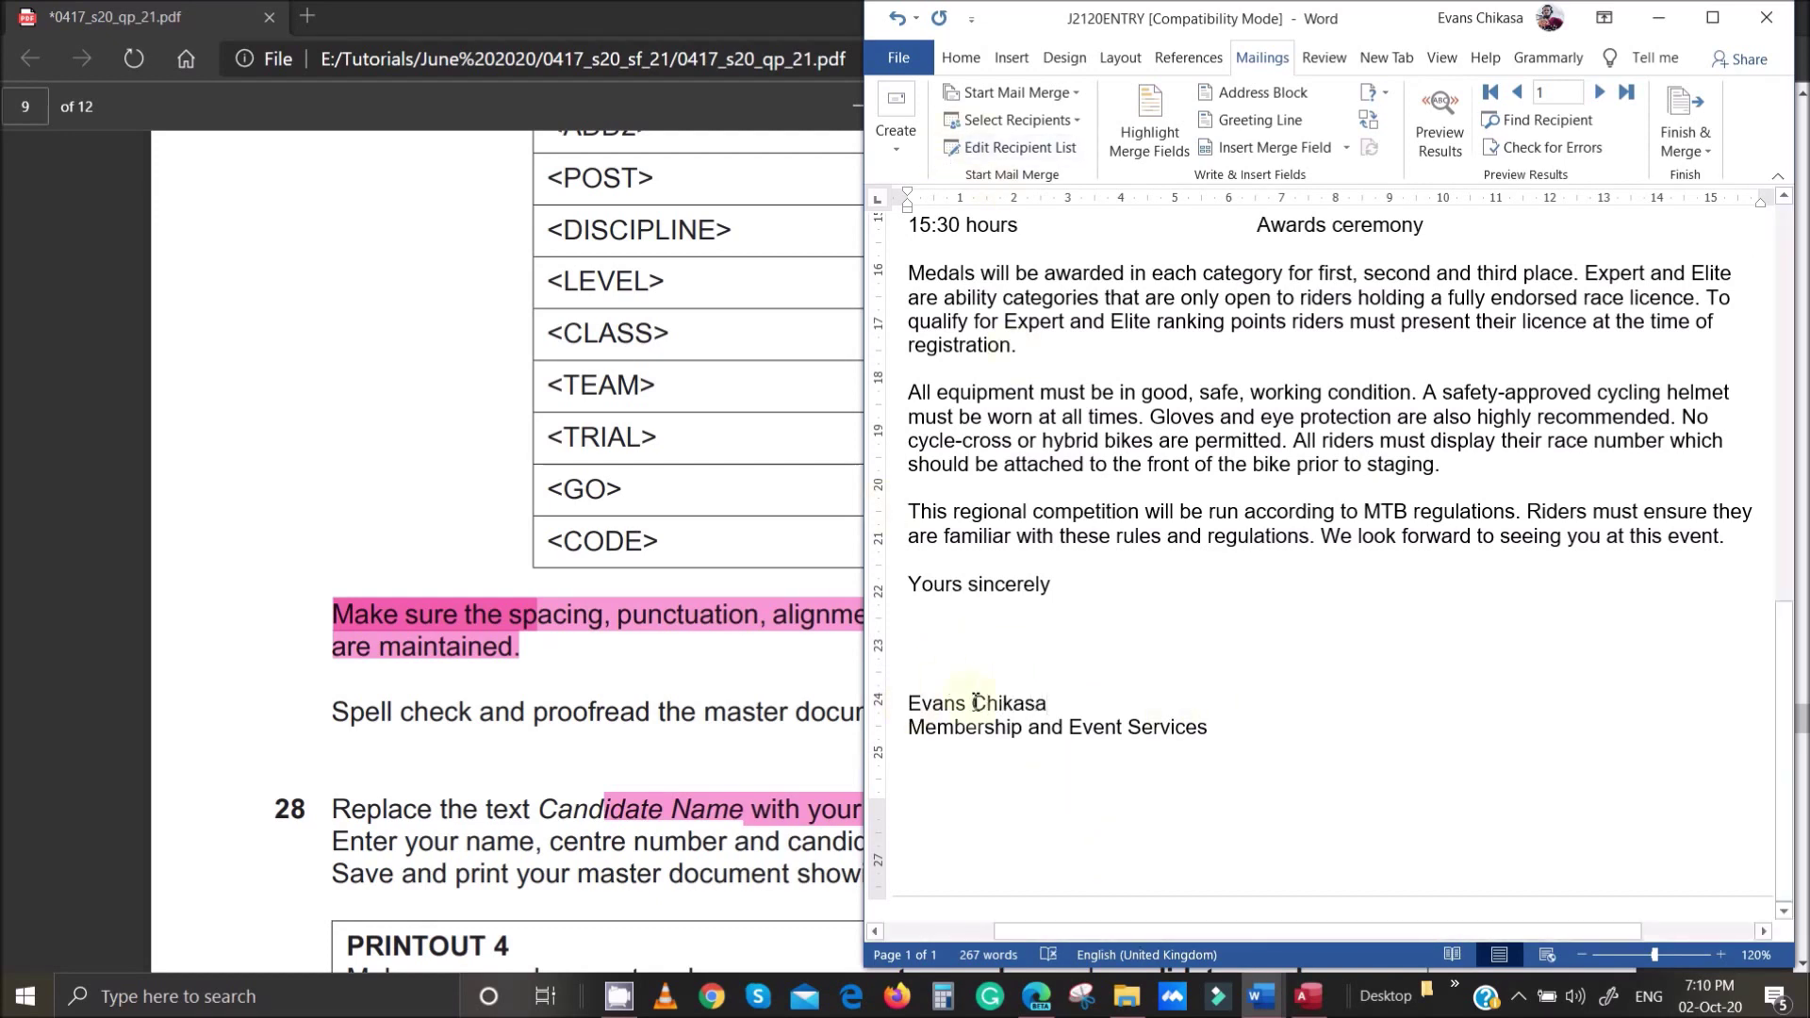
Enter the candidate's name, centre number and candidate number in the footer
double_click(1034, 845)
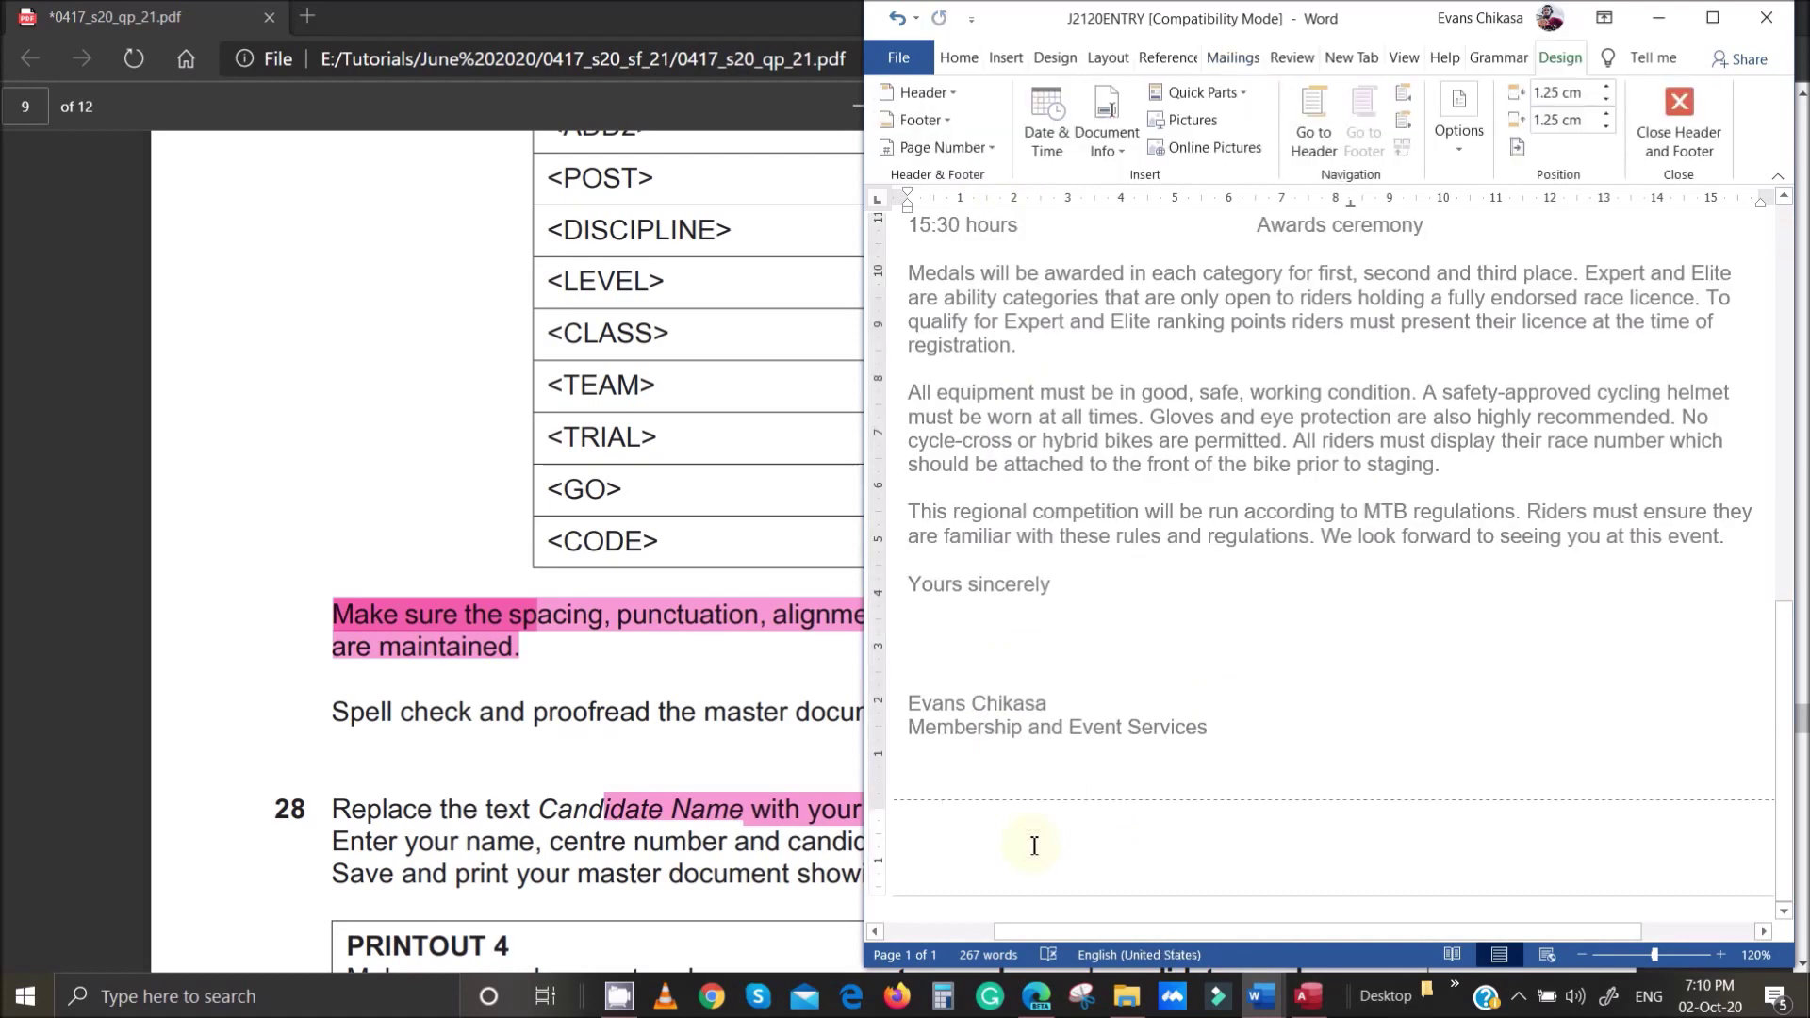
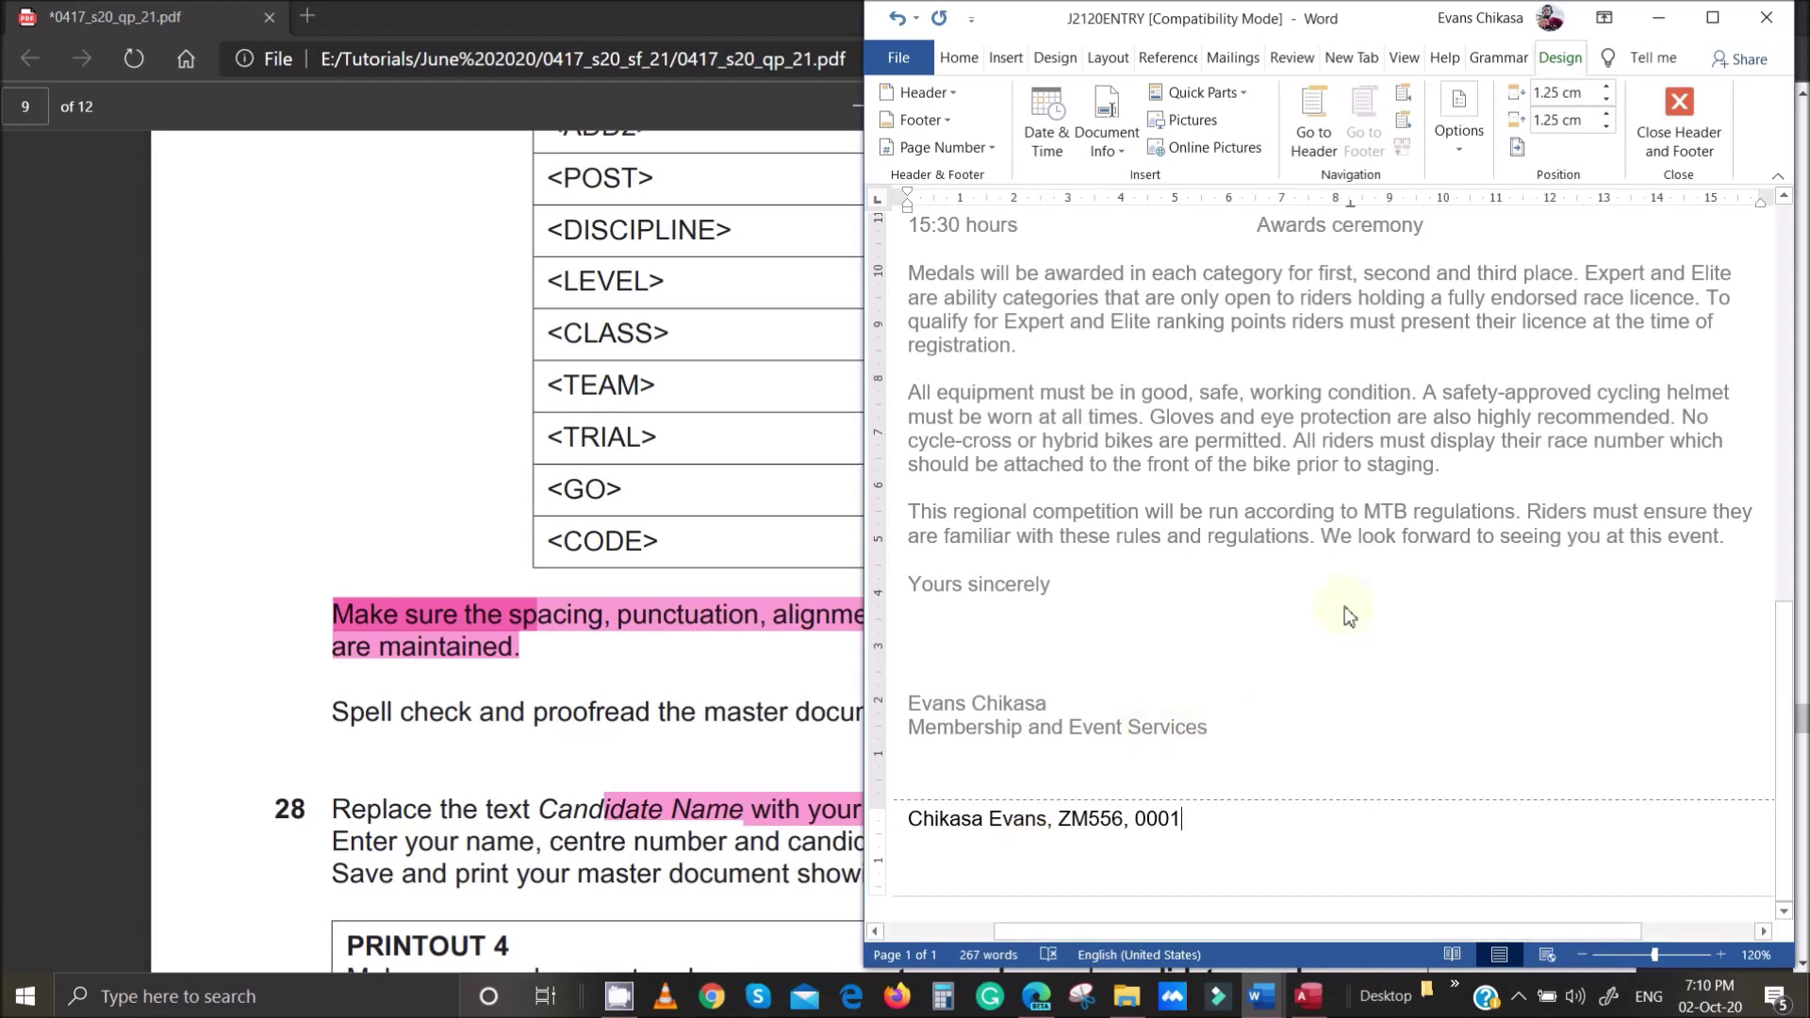
double_click(1350, 615)
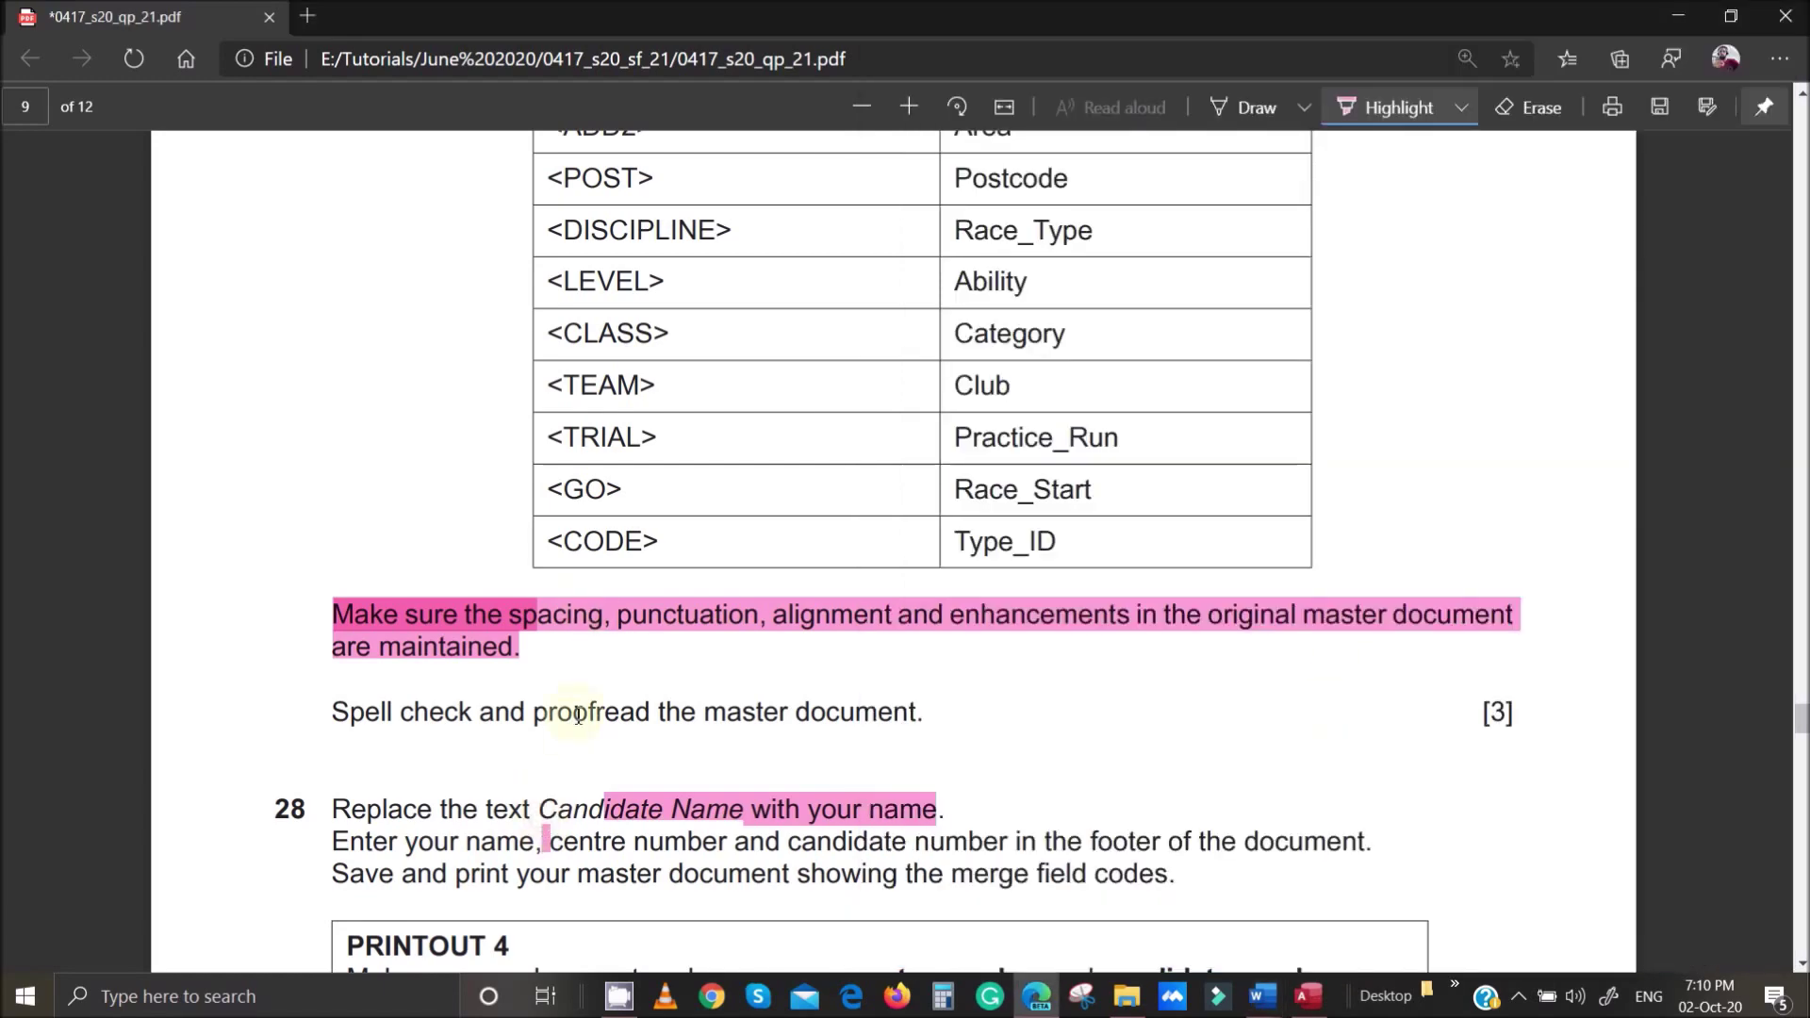
Highlight the PRINTOUT 4 reminder, the save-and-print instruction and the merge field codes wording
scroll(576, 707, down, 4)
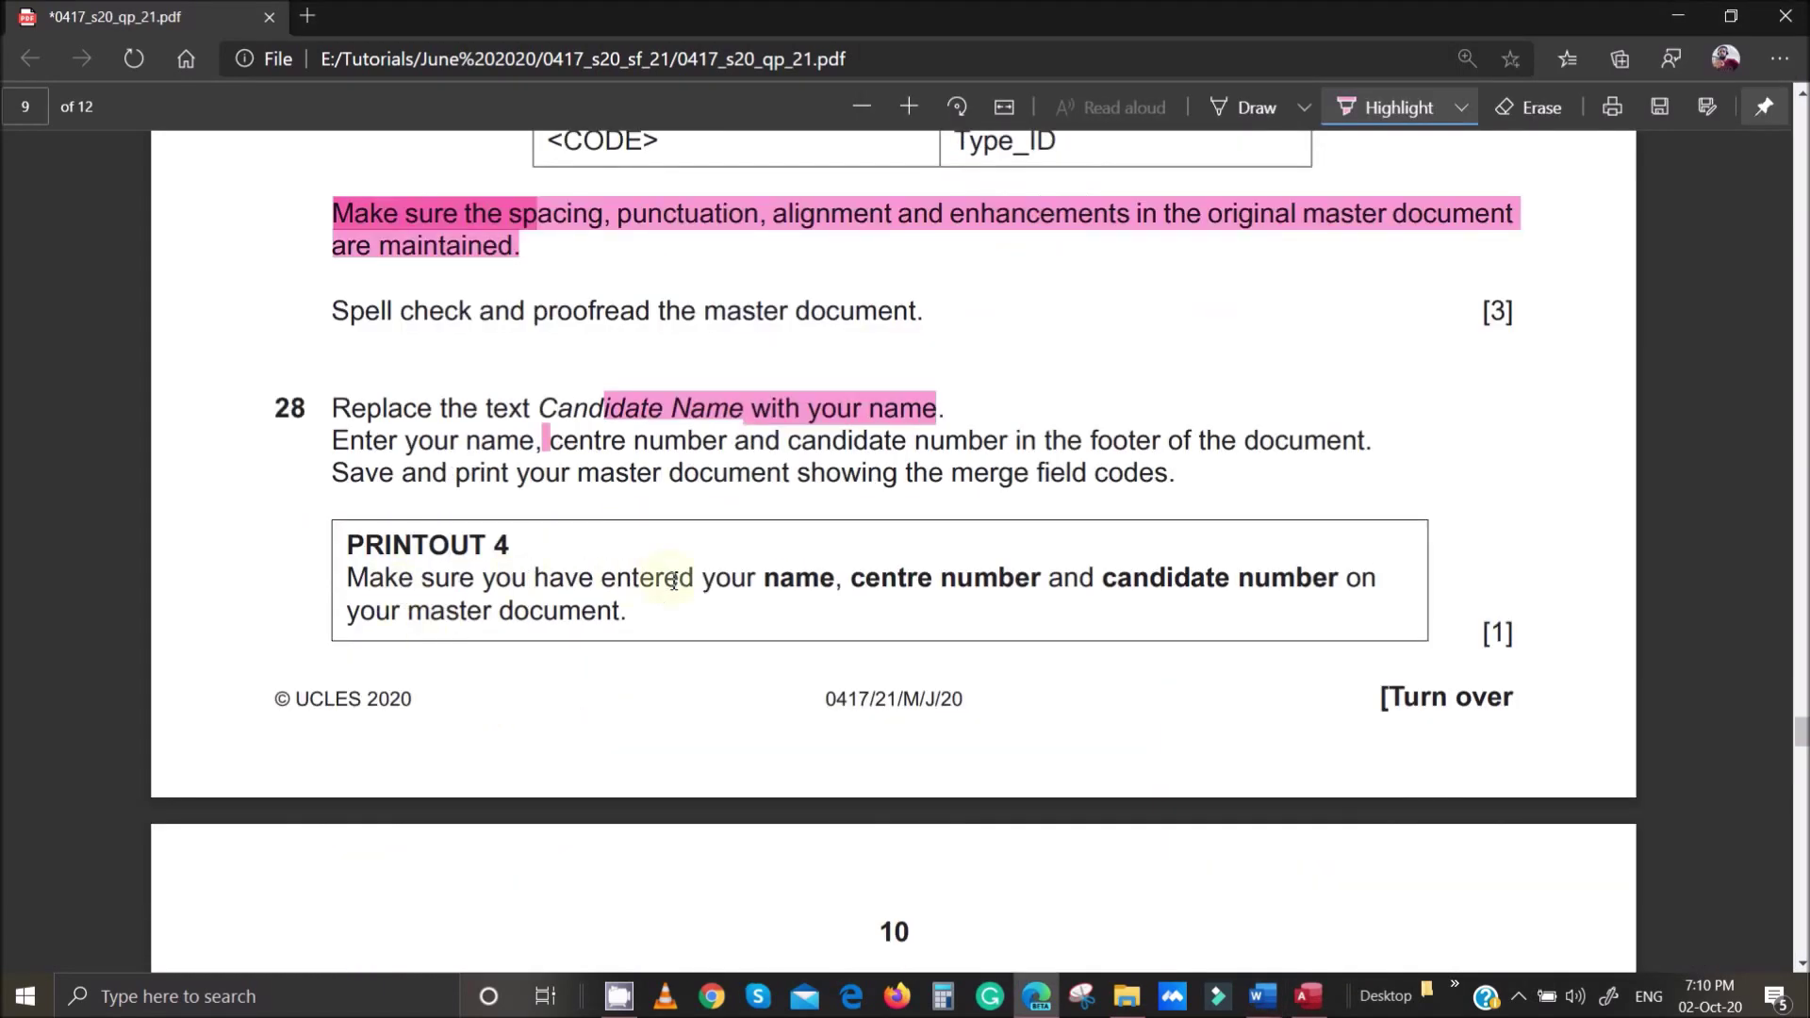
drag(421, 578, 634, 582)
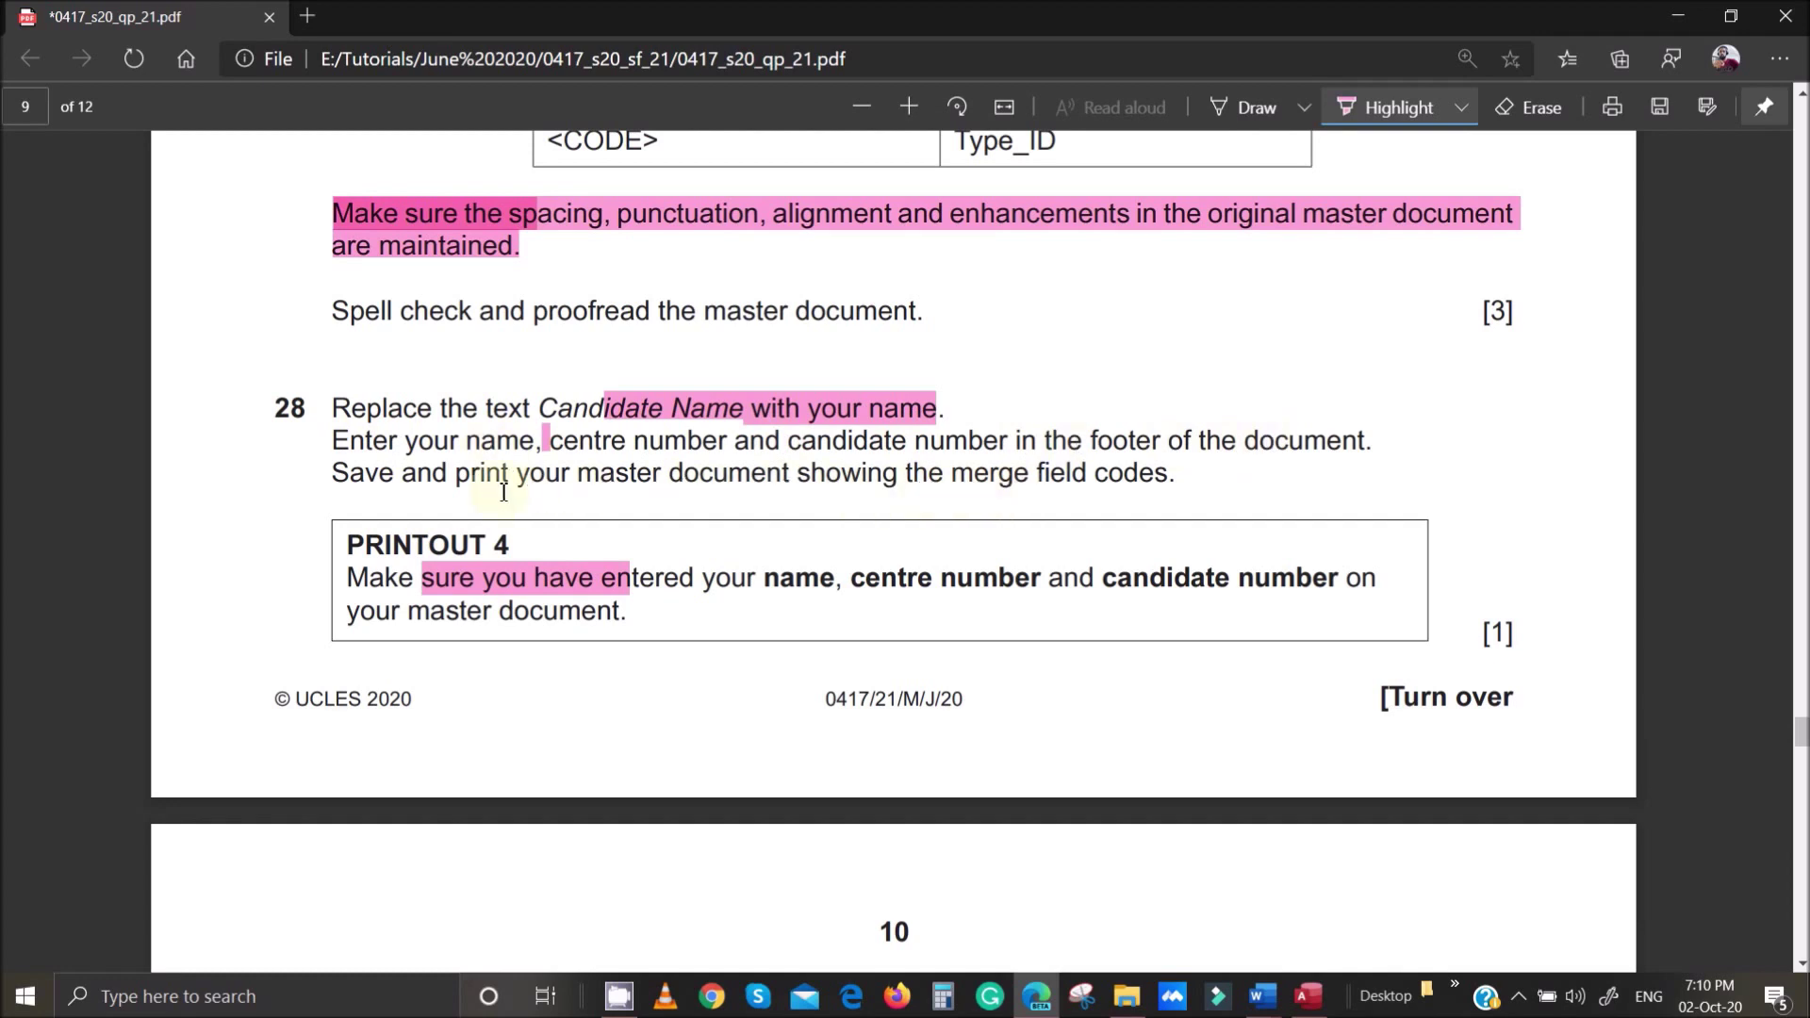
drag(351, 472, 683, 472)
drag(929, 473, 1179, 472)
Return to the J2120ENTRY letter and maximise its window
mouse_move(1263, 996)
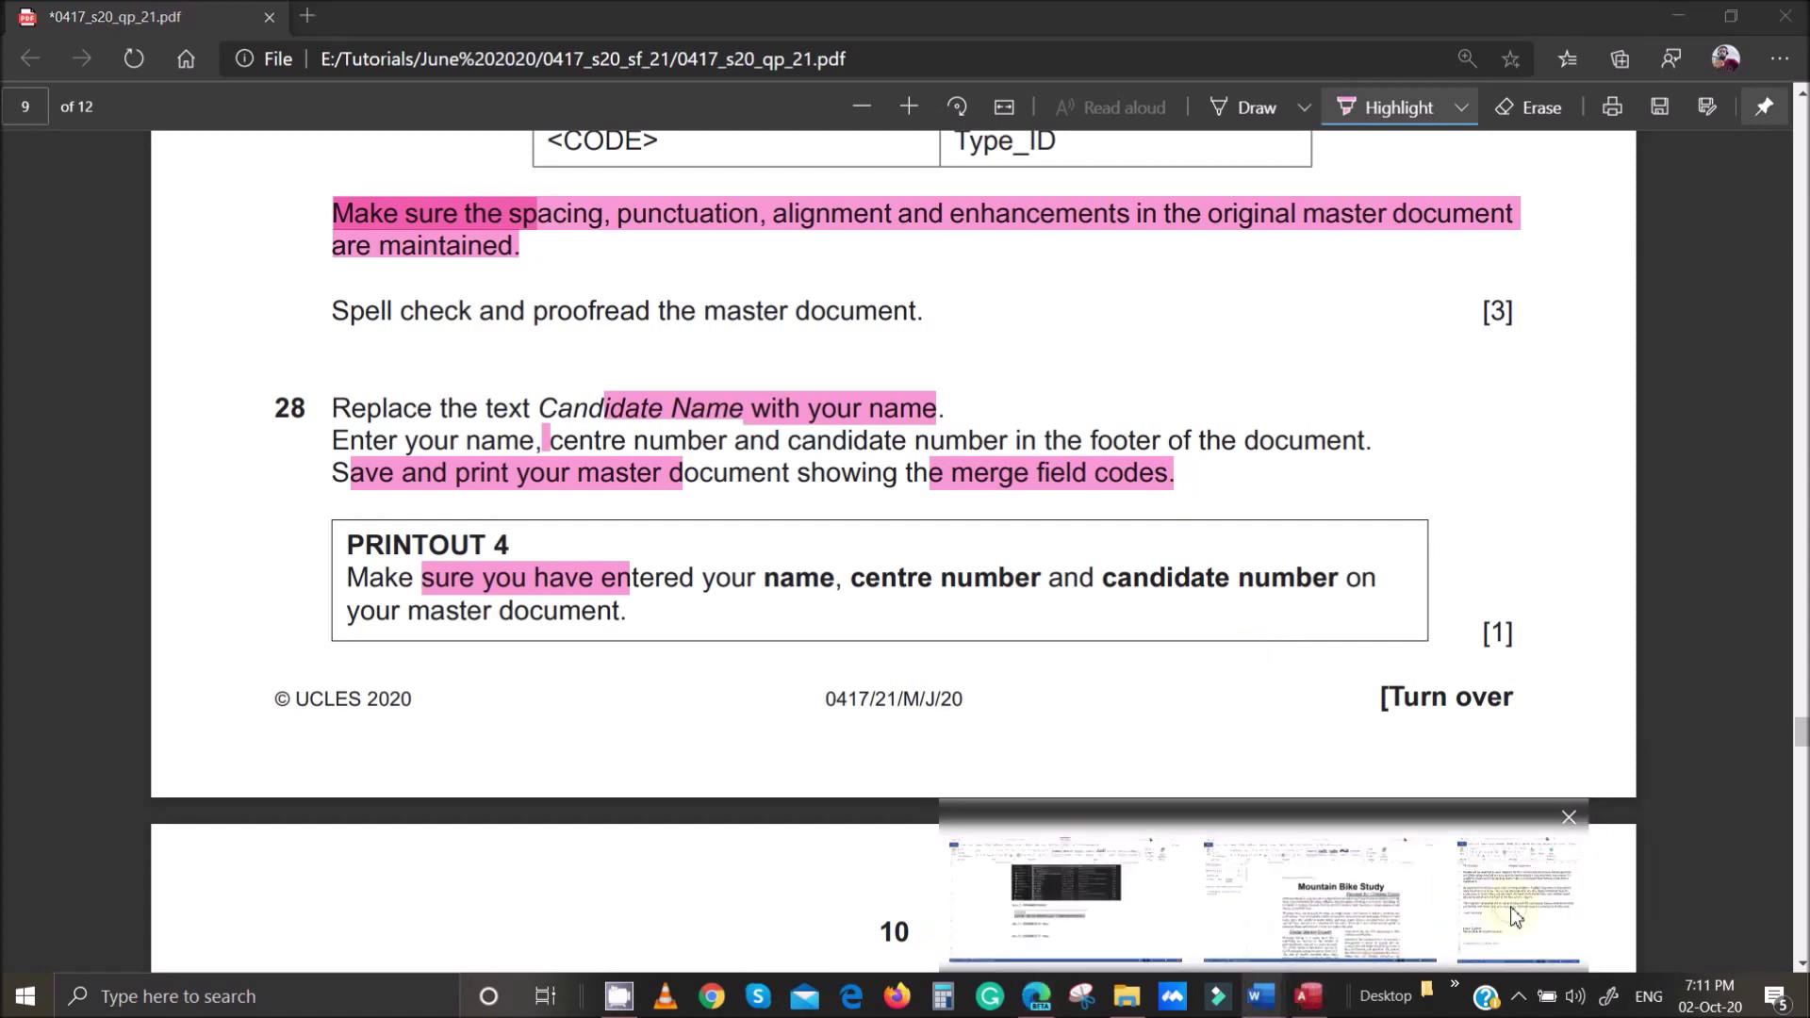
click(1215, 895)
scroll(1138, 440, up, 12)
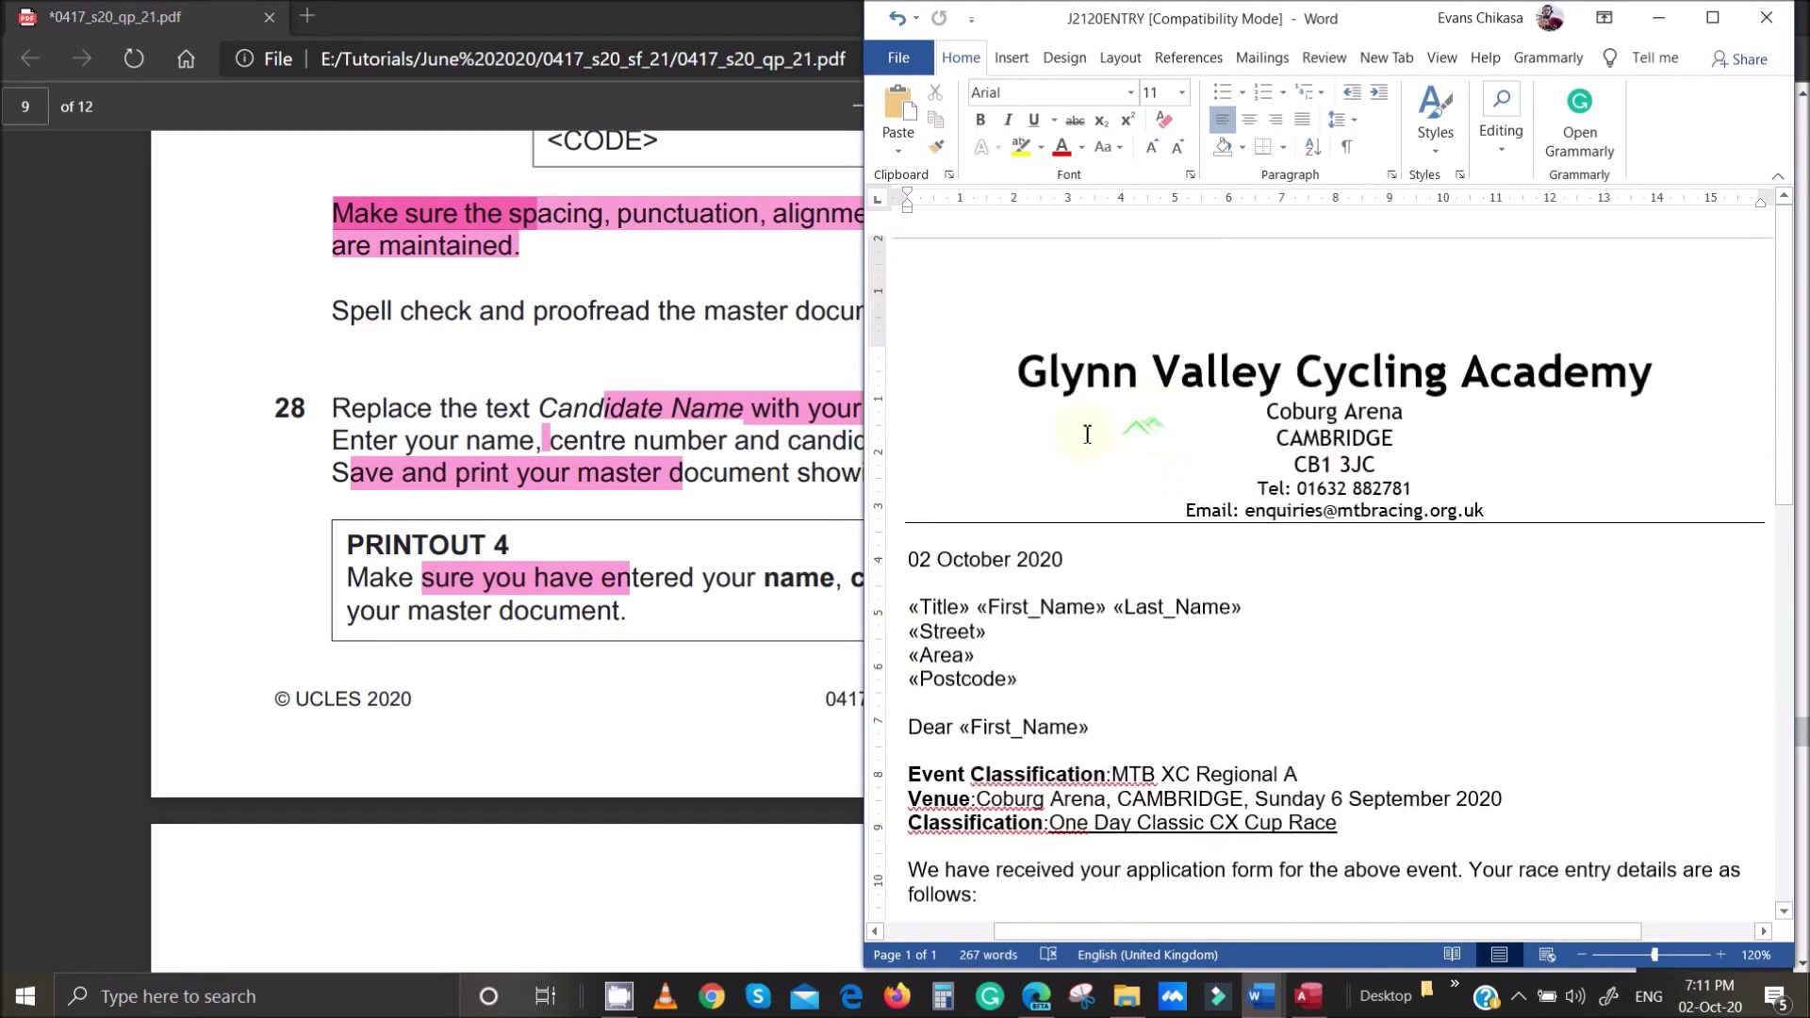
scroll(1161, 565, down, 3)
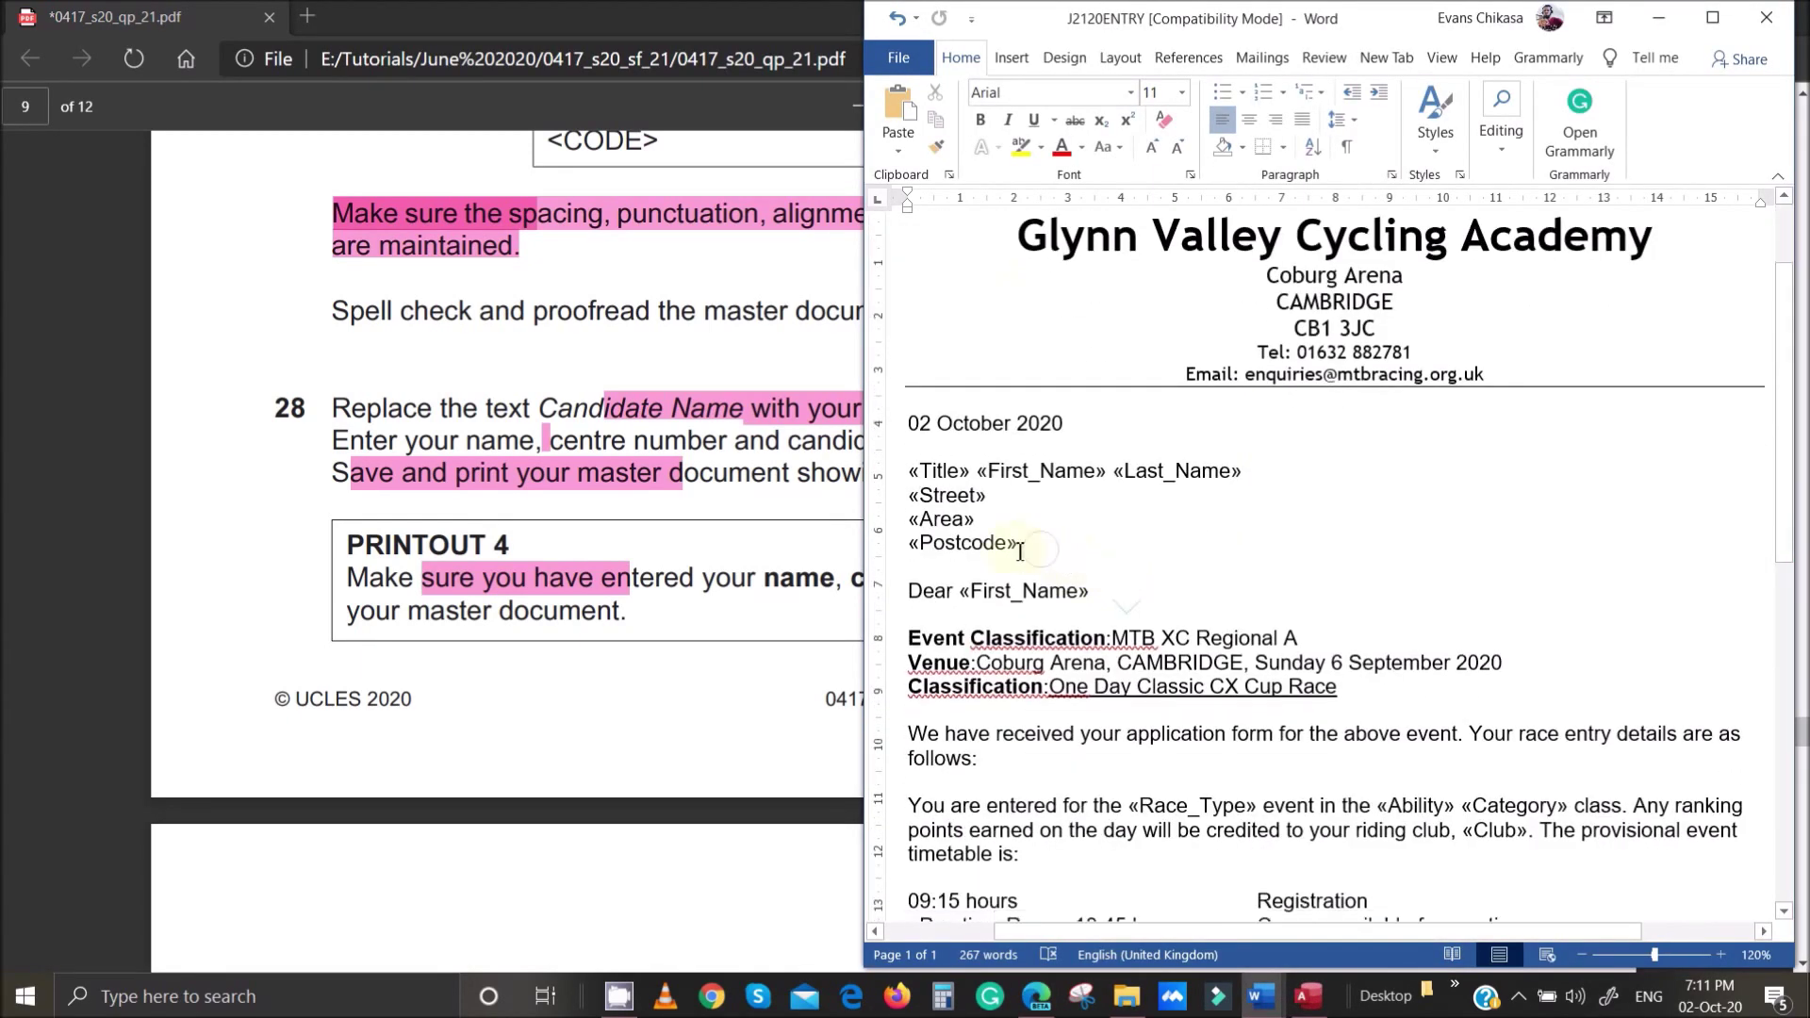
double_click(987, 544)
key(Down)
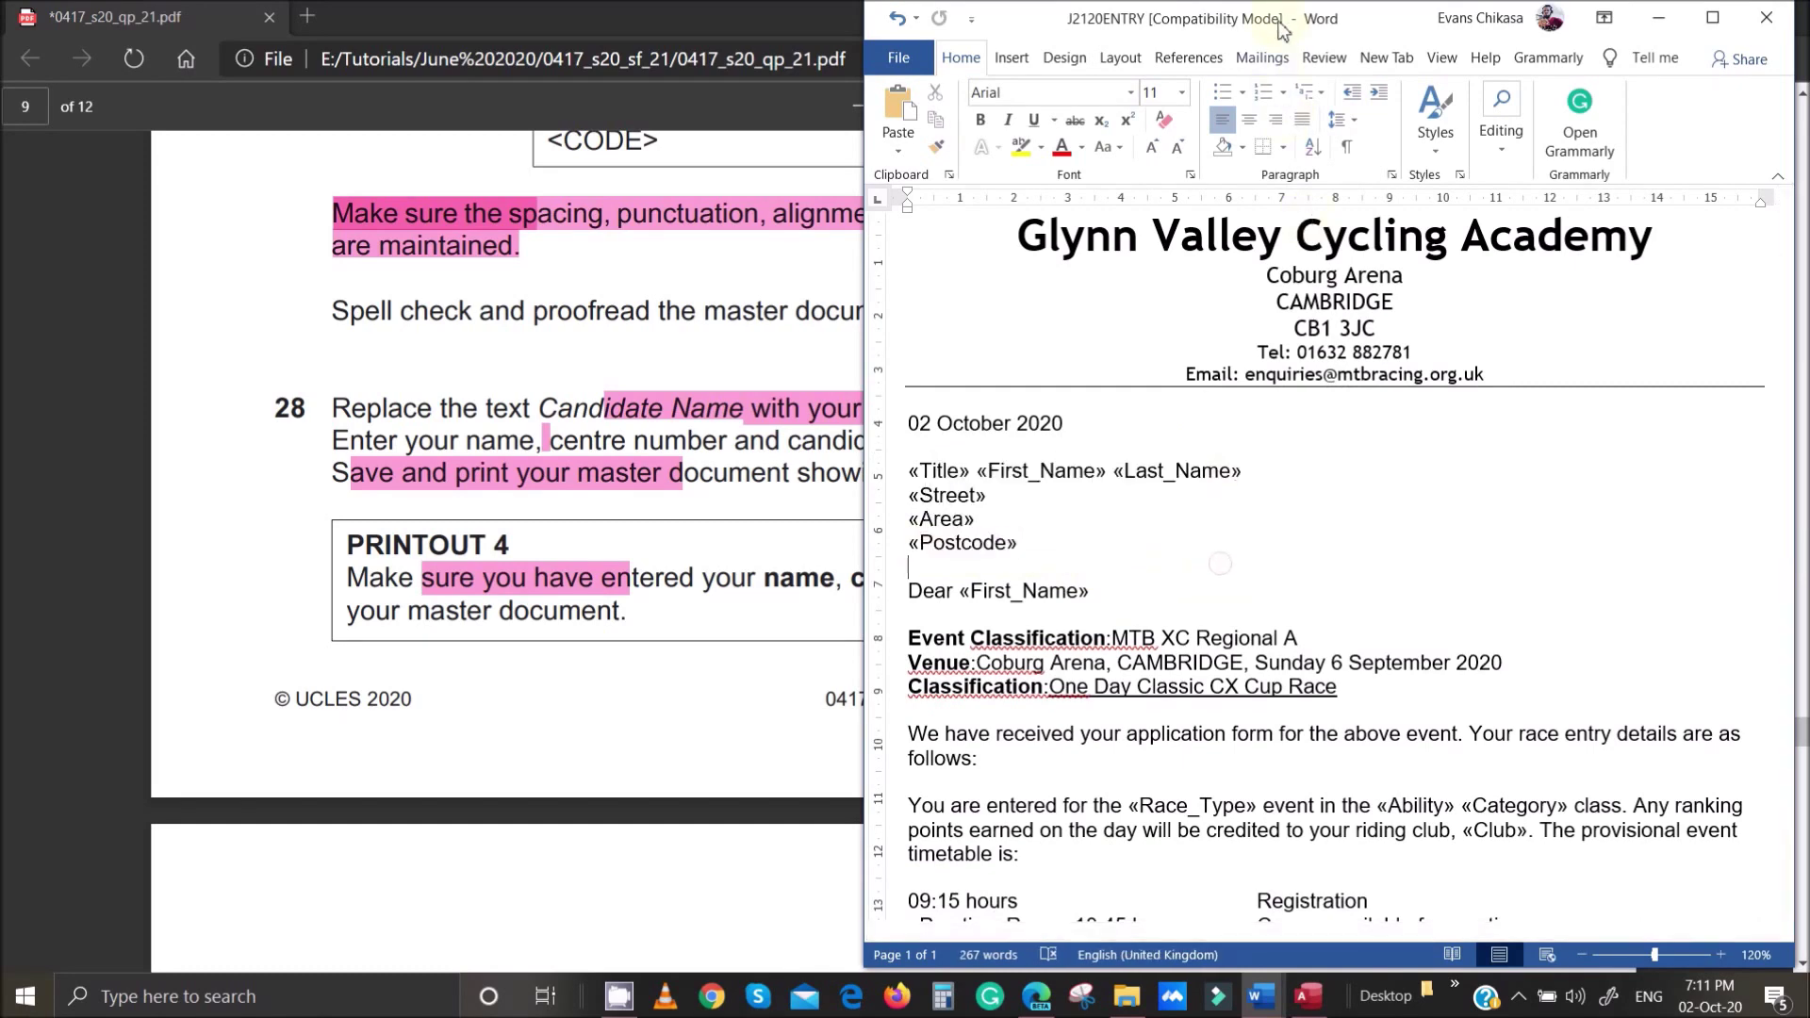
click(1713, 18)
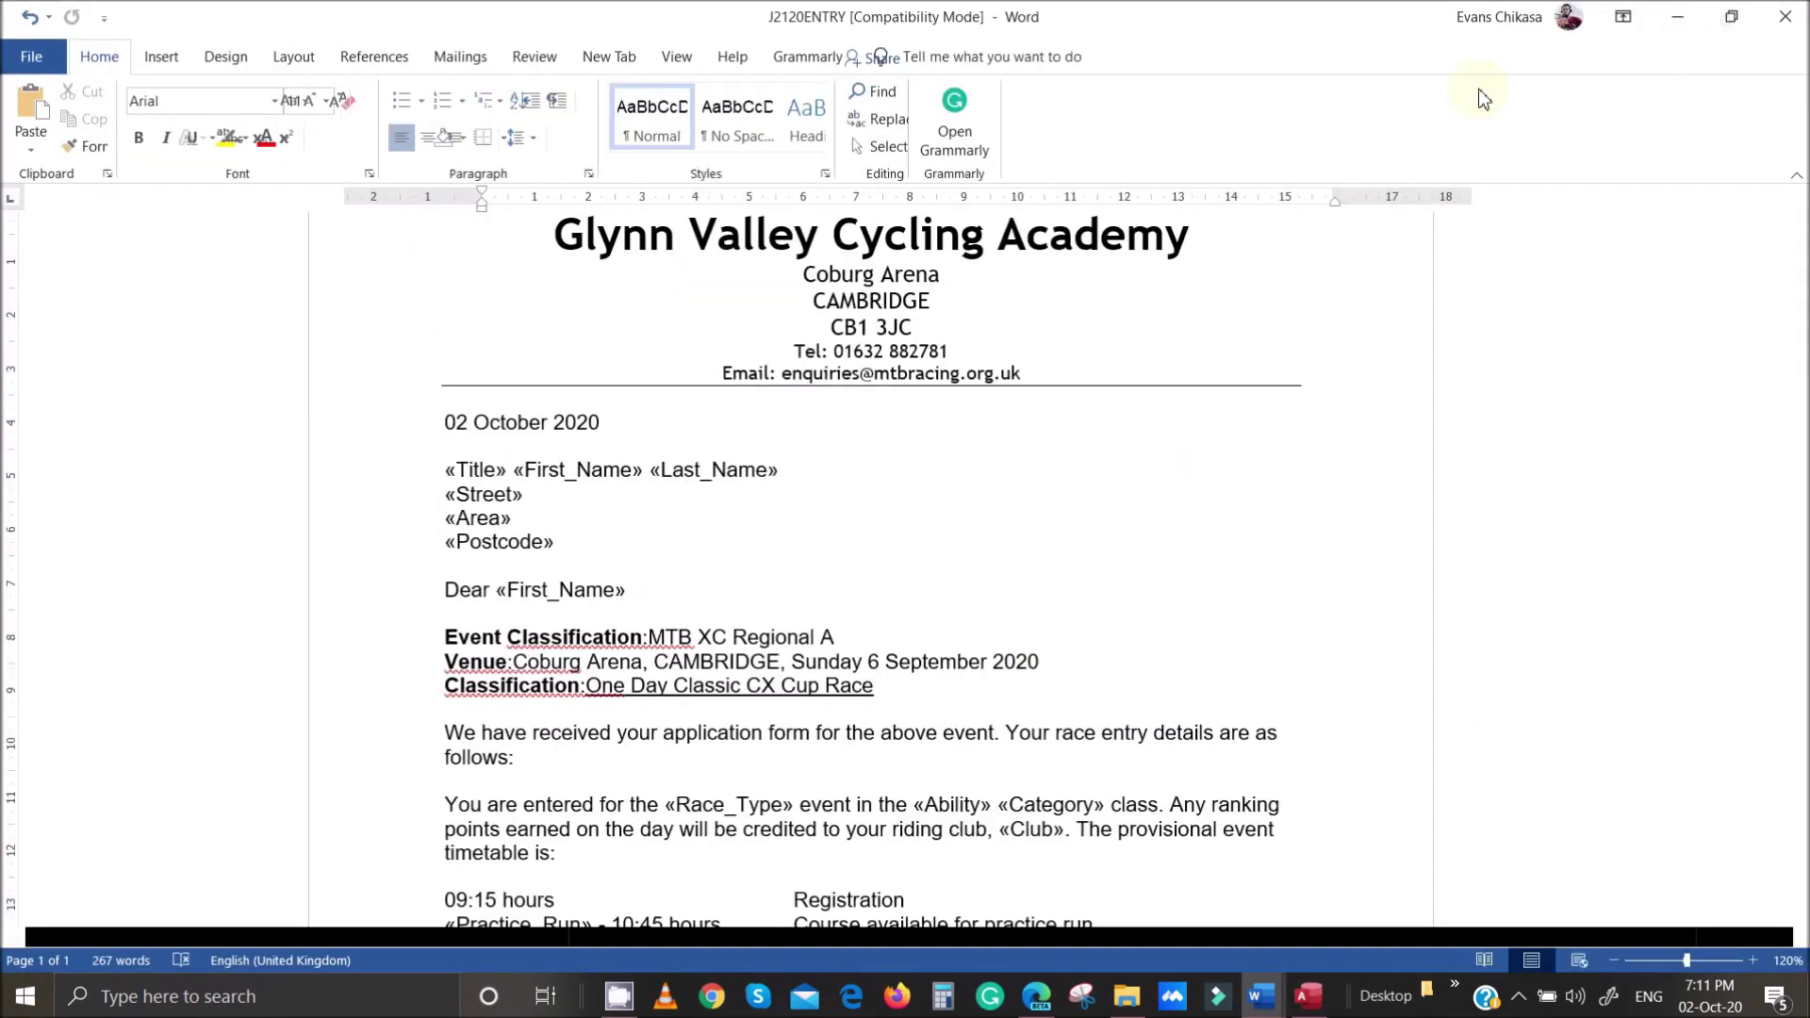
Turn on Highlight Merge Fields from Mailings and scroll through the letter
click(470, 64)
click(426, 151)
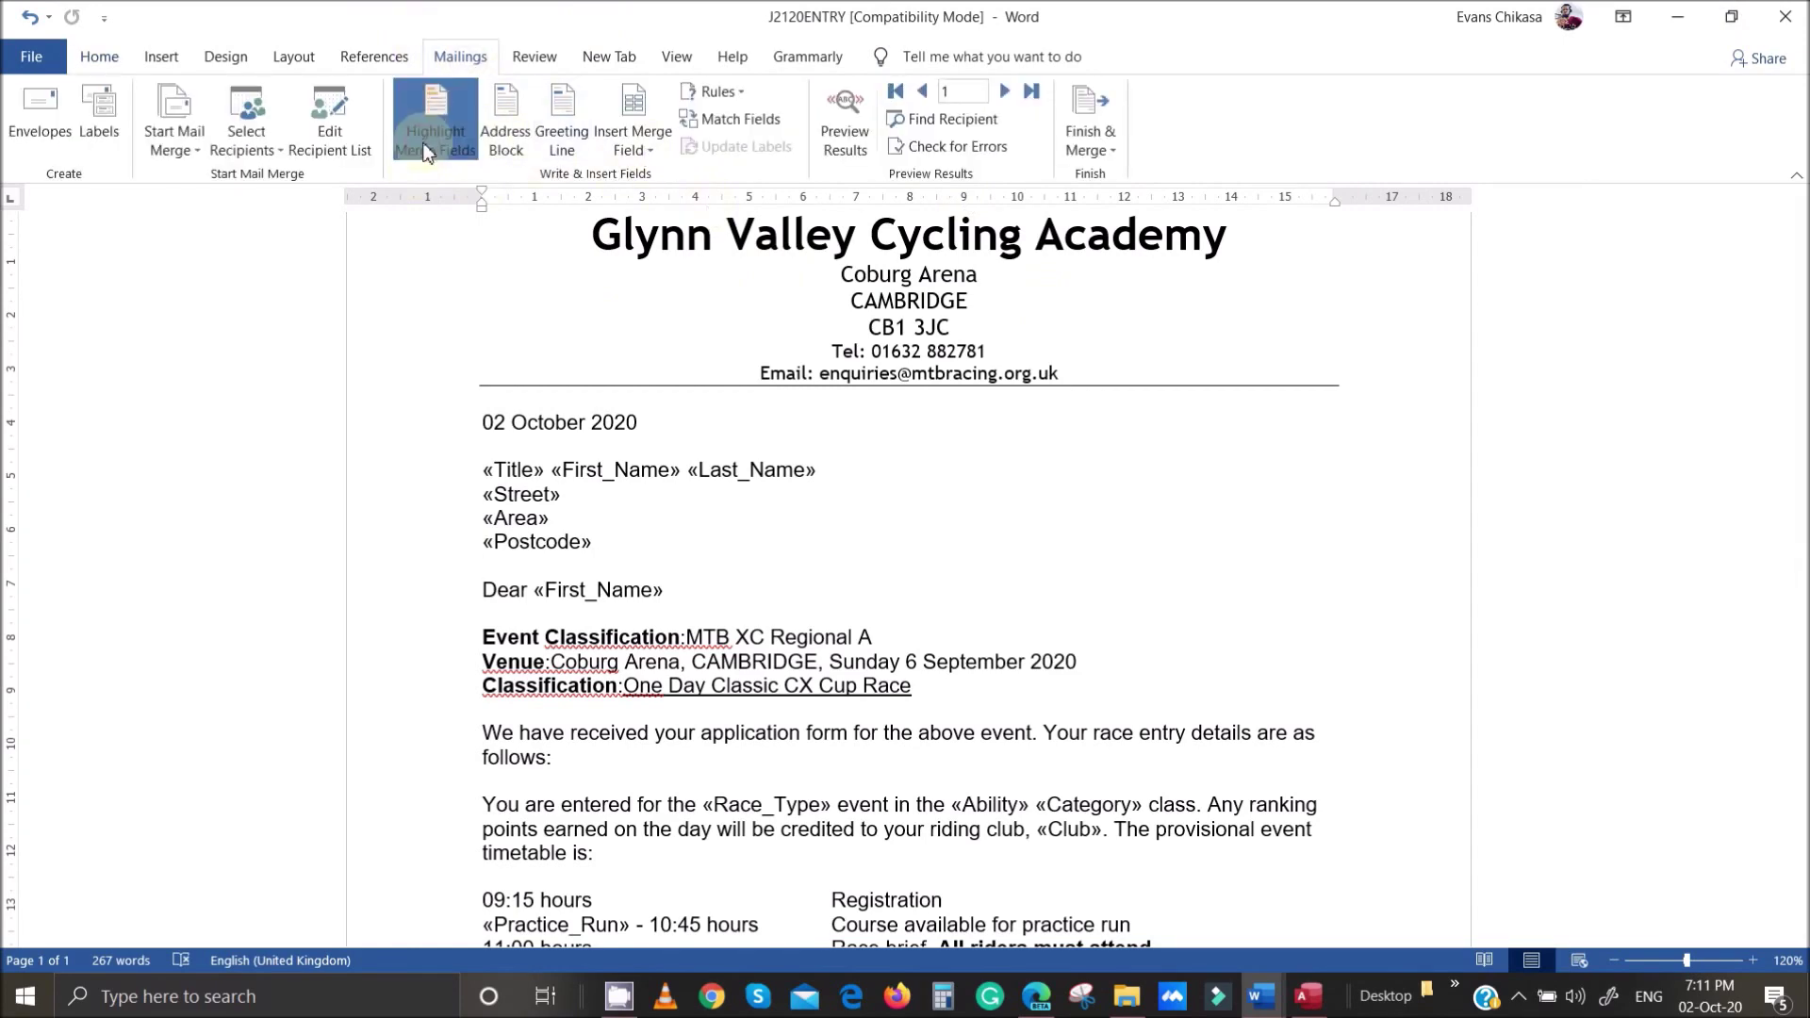
scroll(879, 624, down, 8)
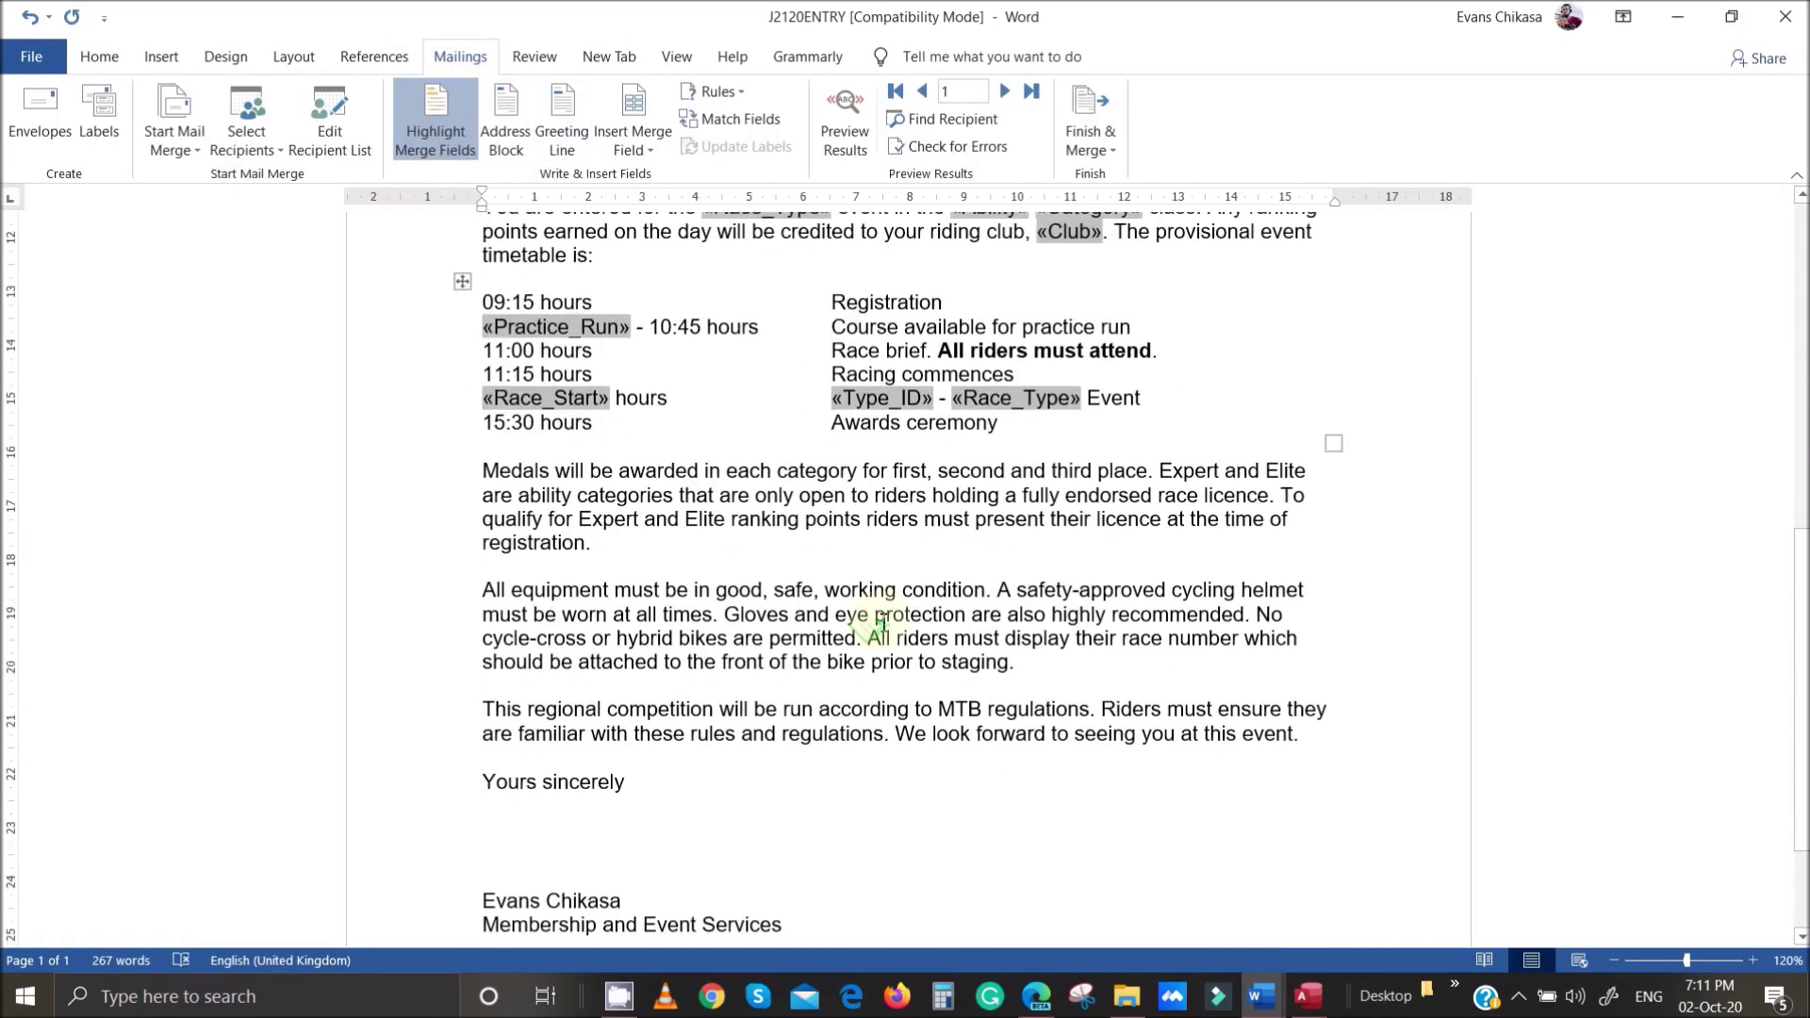
scroll(880, 624, down, 3)
scroll(924, 587, up, 12)
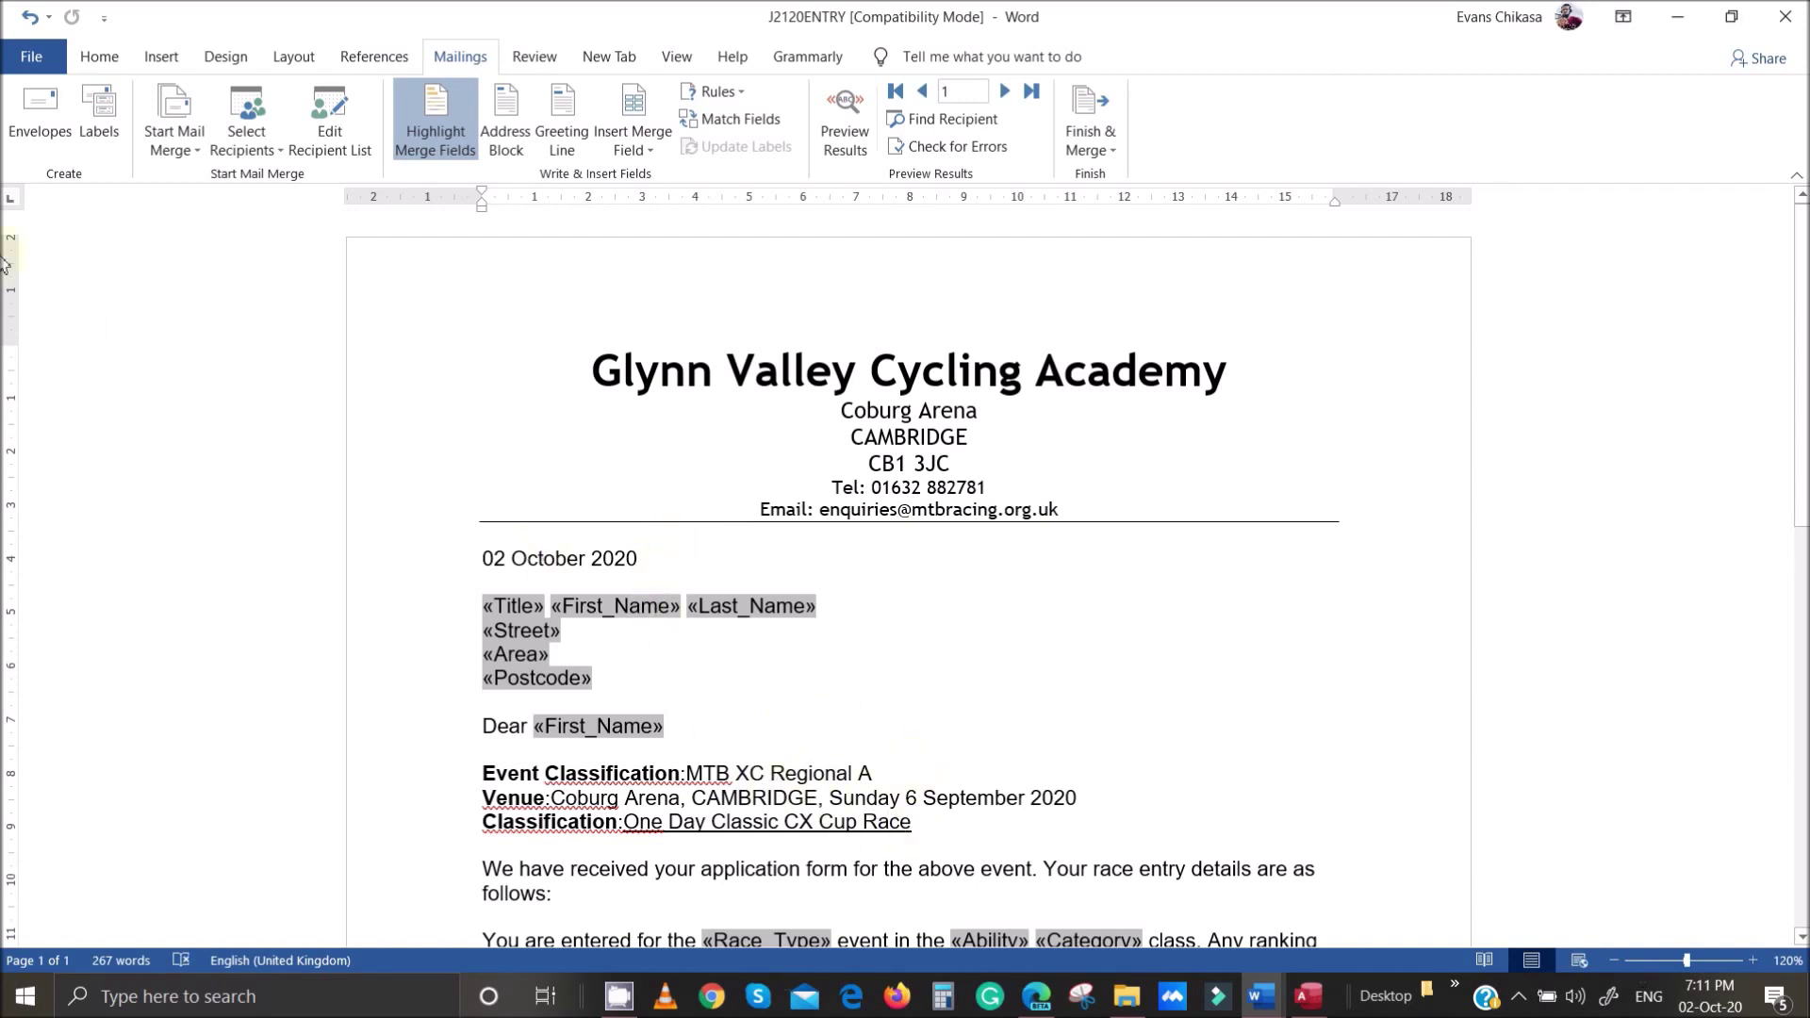
Save the letter as Word Document J2120ENTRY_worked in SFiles, accepting the format upgrade
click(31, 59)
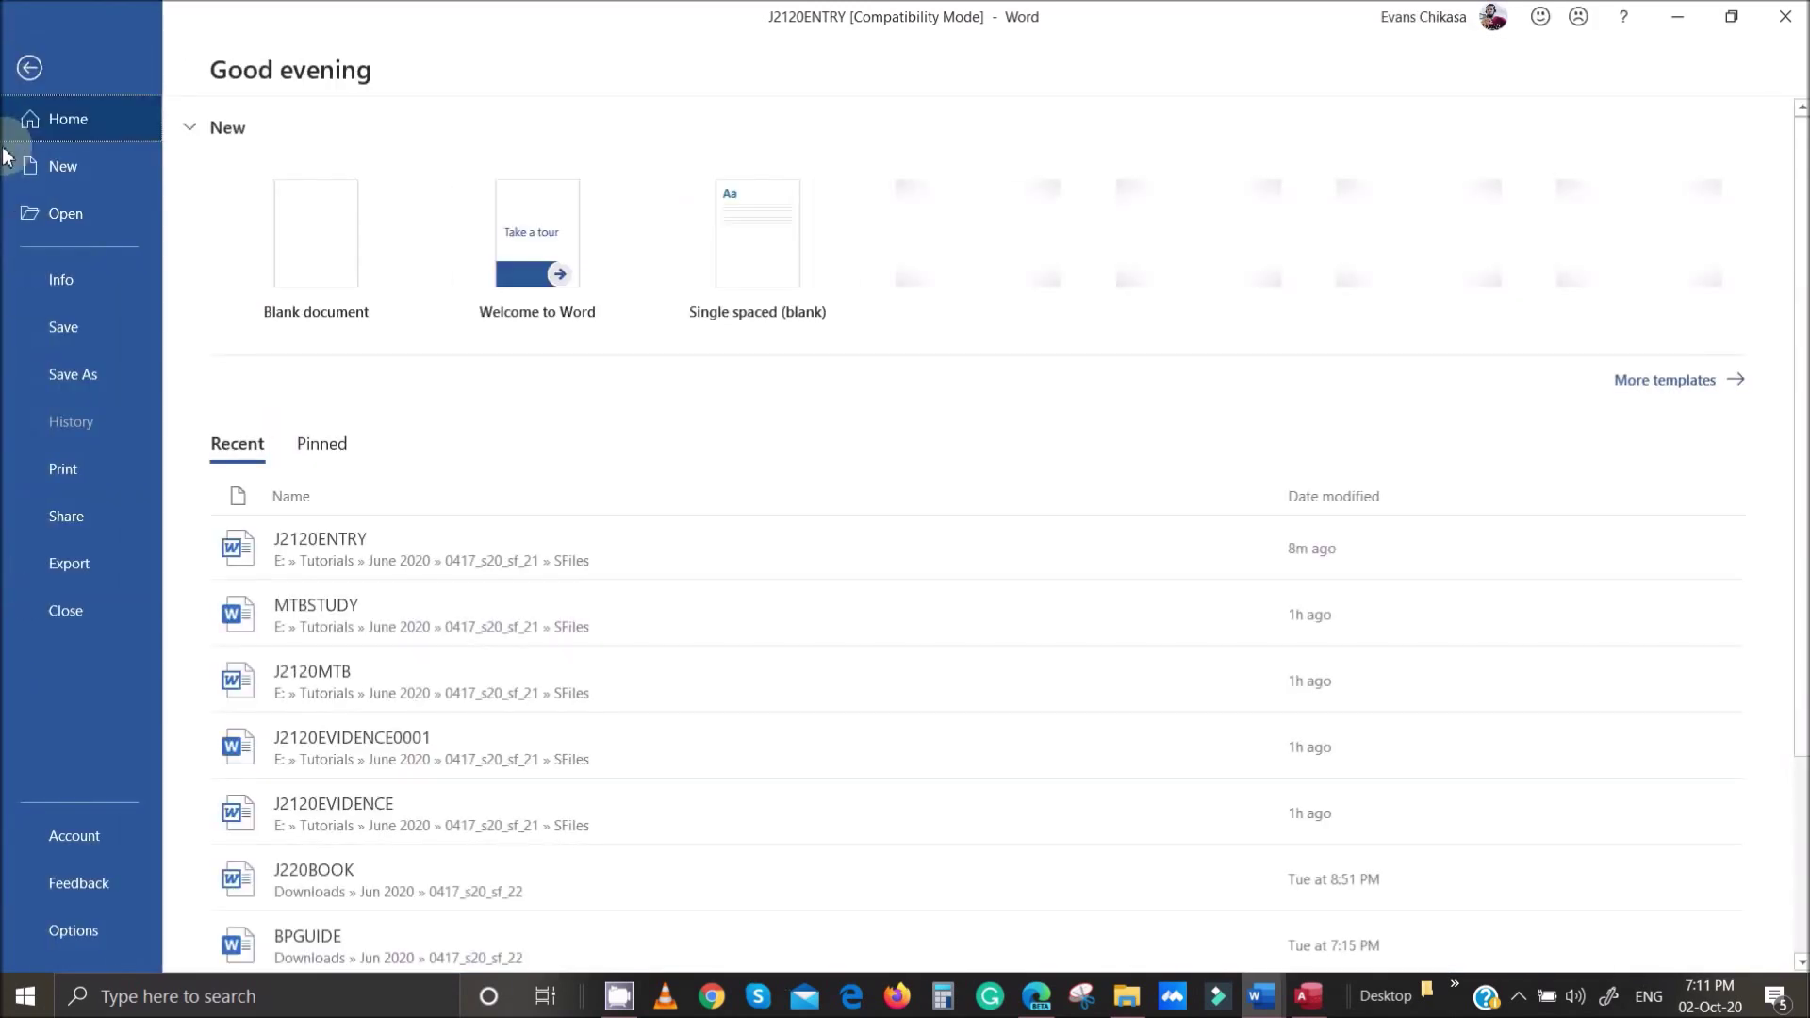
click(98, 377)
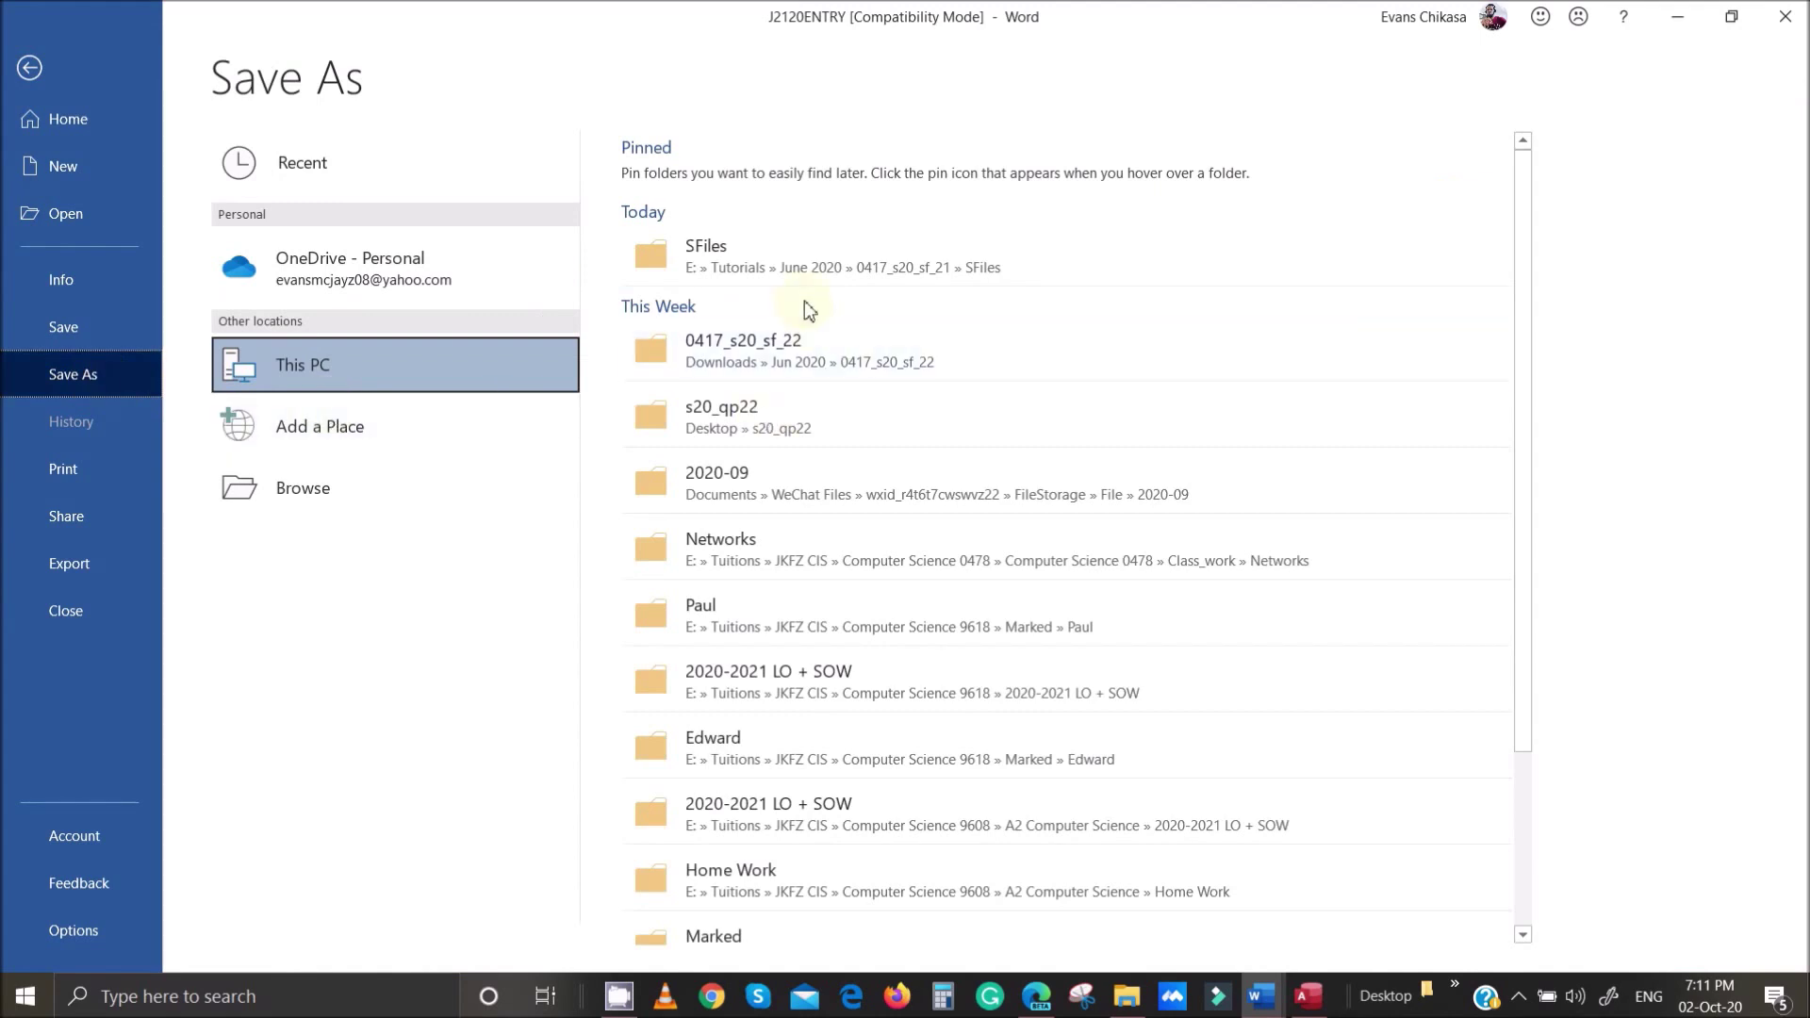
click(794, 255)
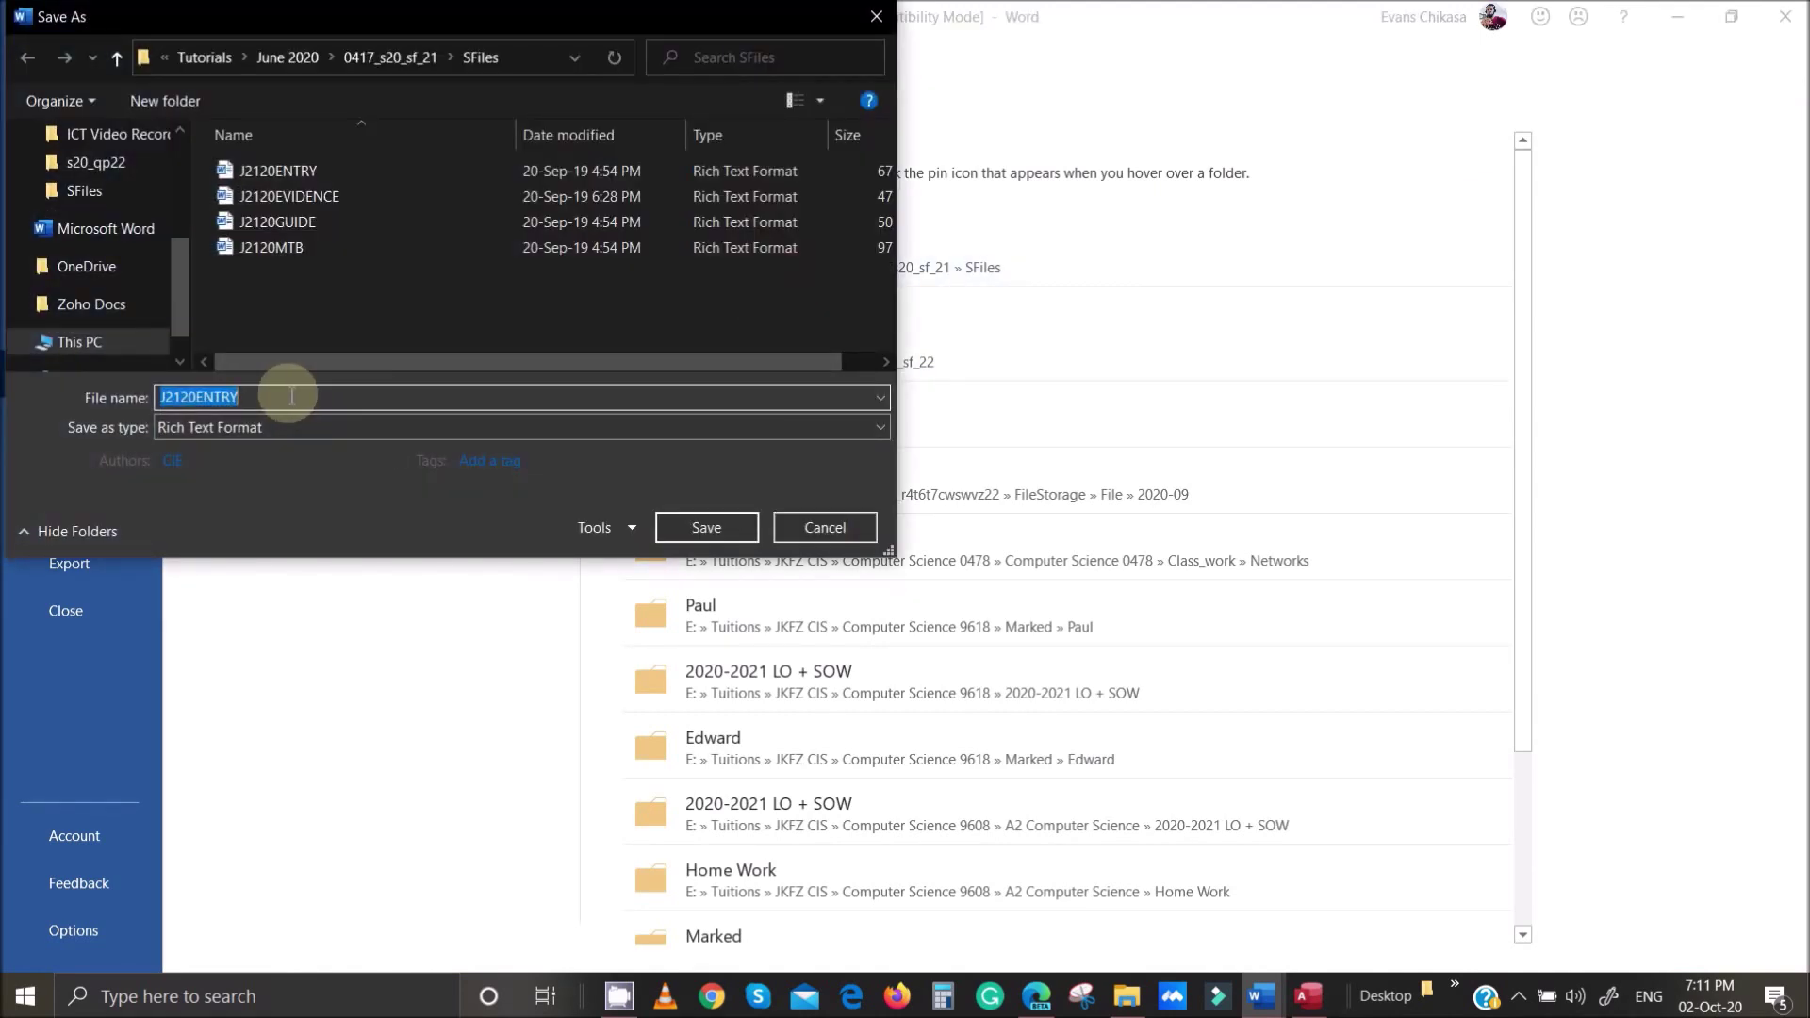
click(291, 396)
click(262, 428)
click(255, 443)
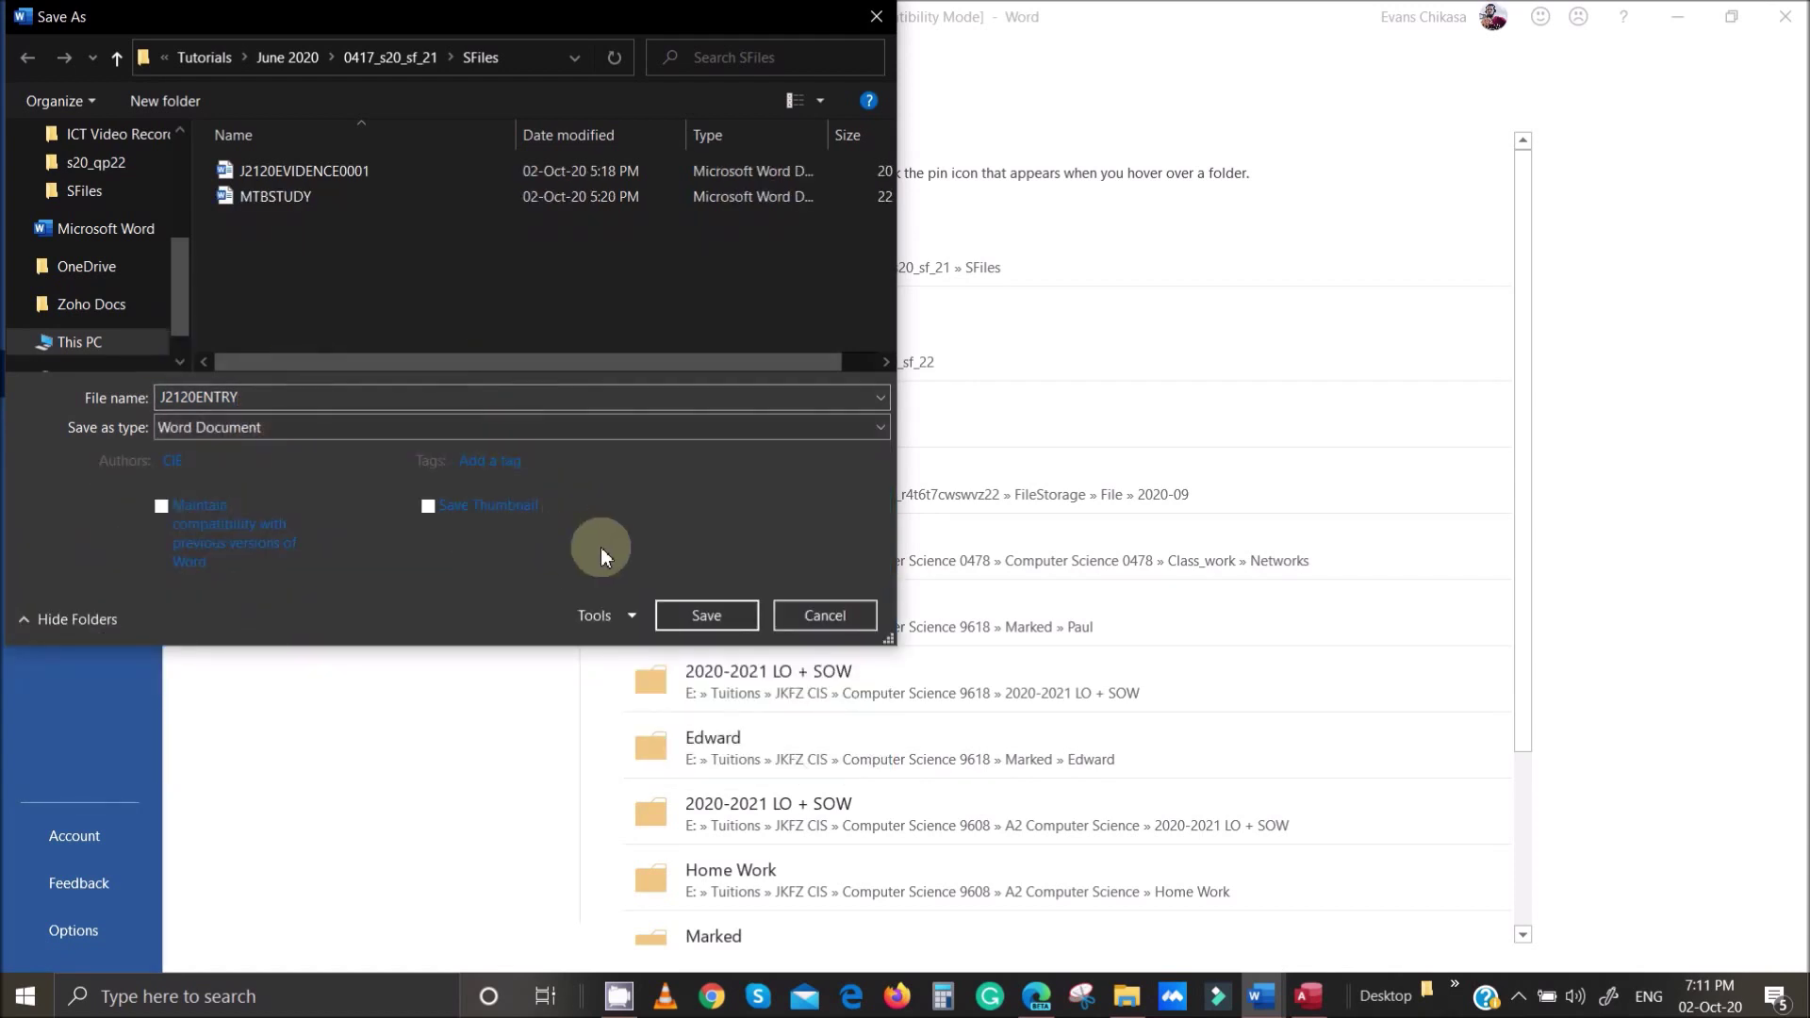
double_click(263, 397)
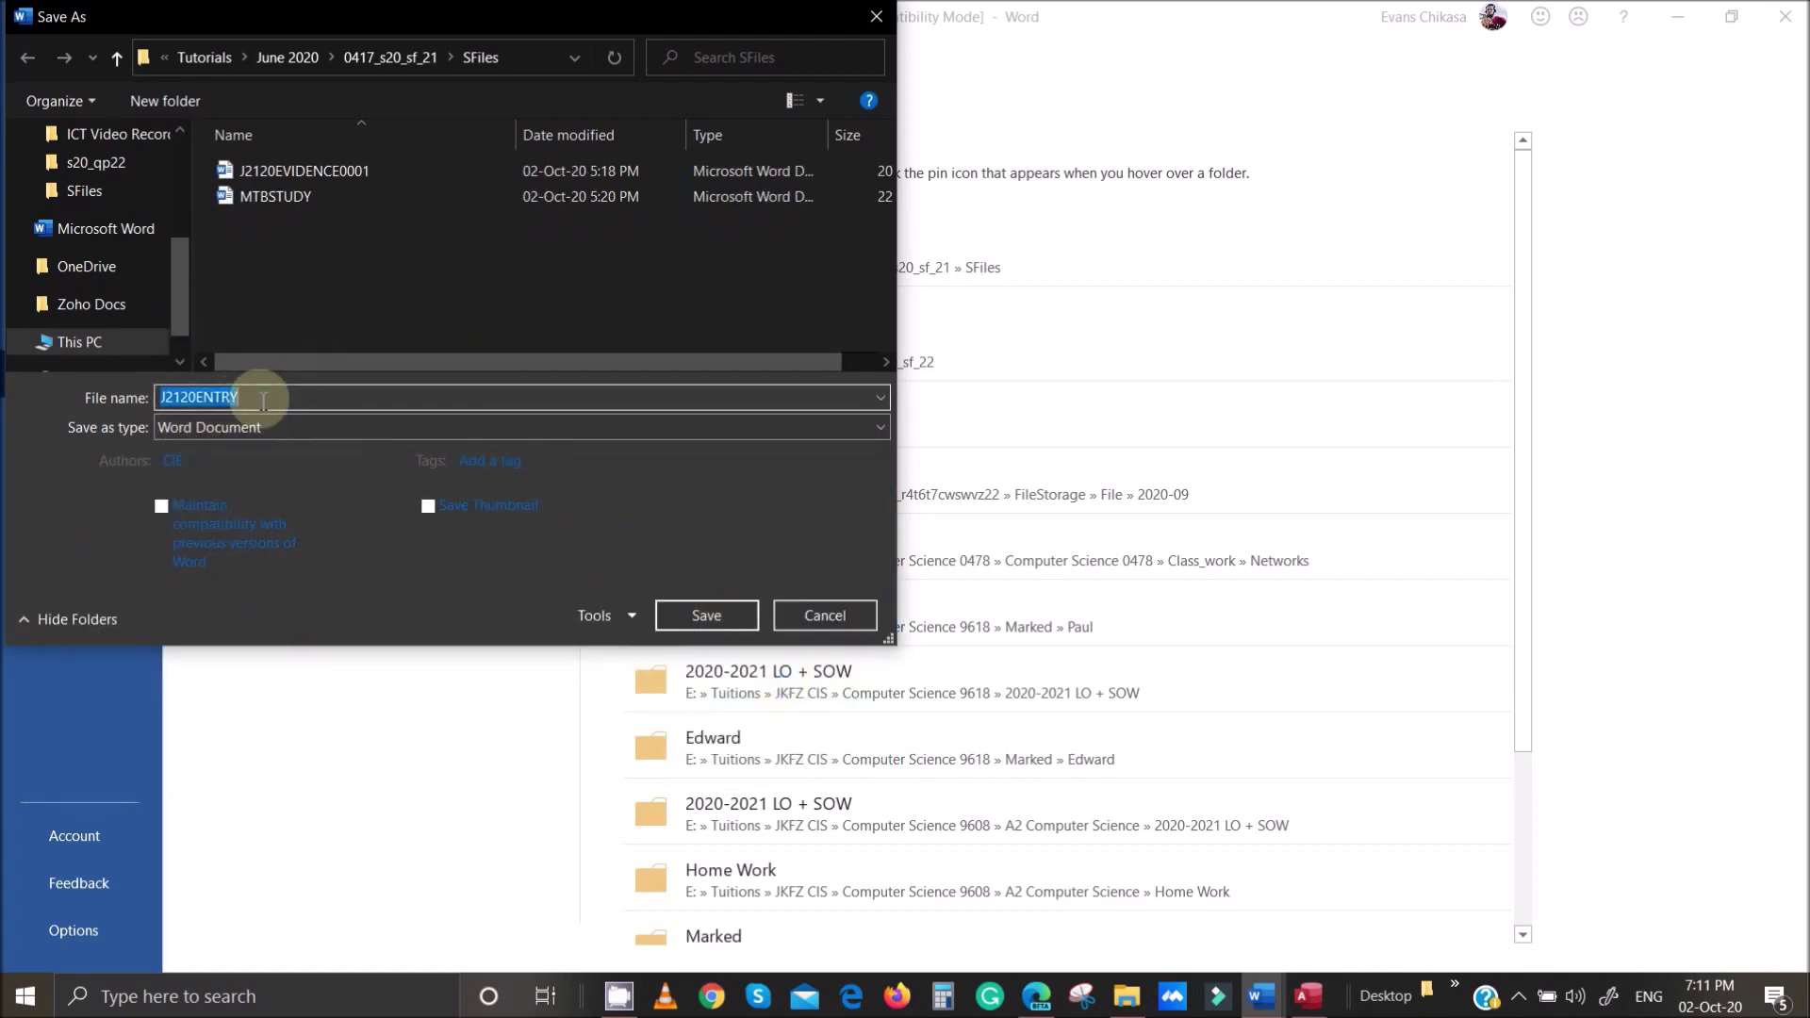
click(263, 398)
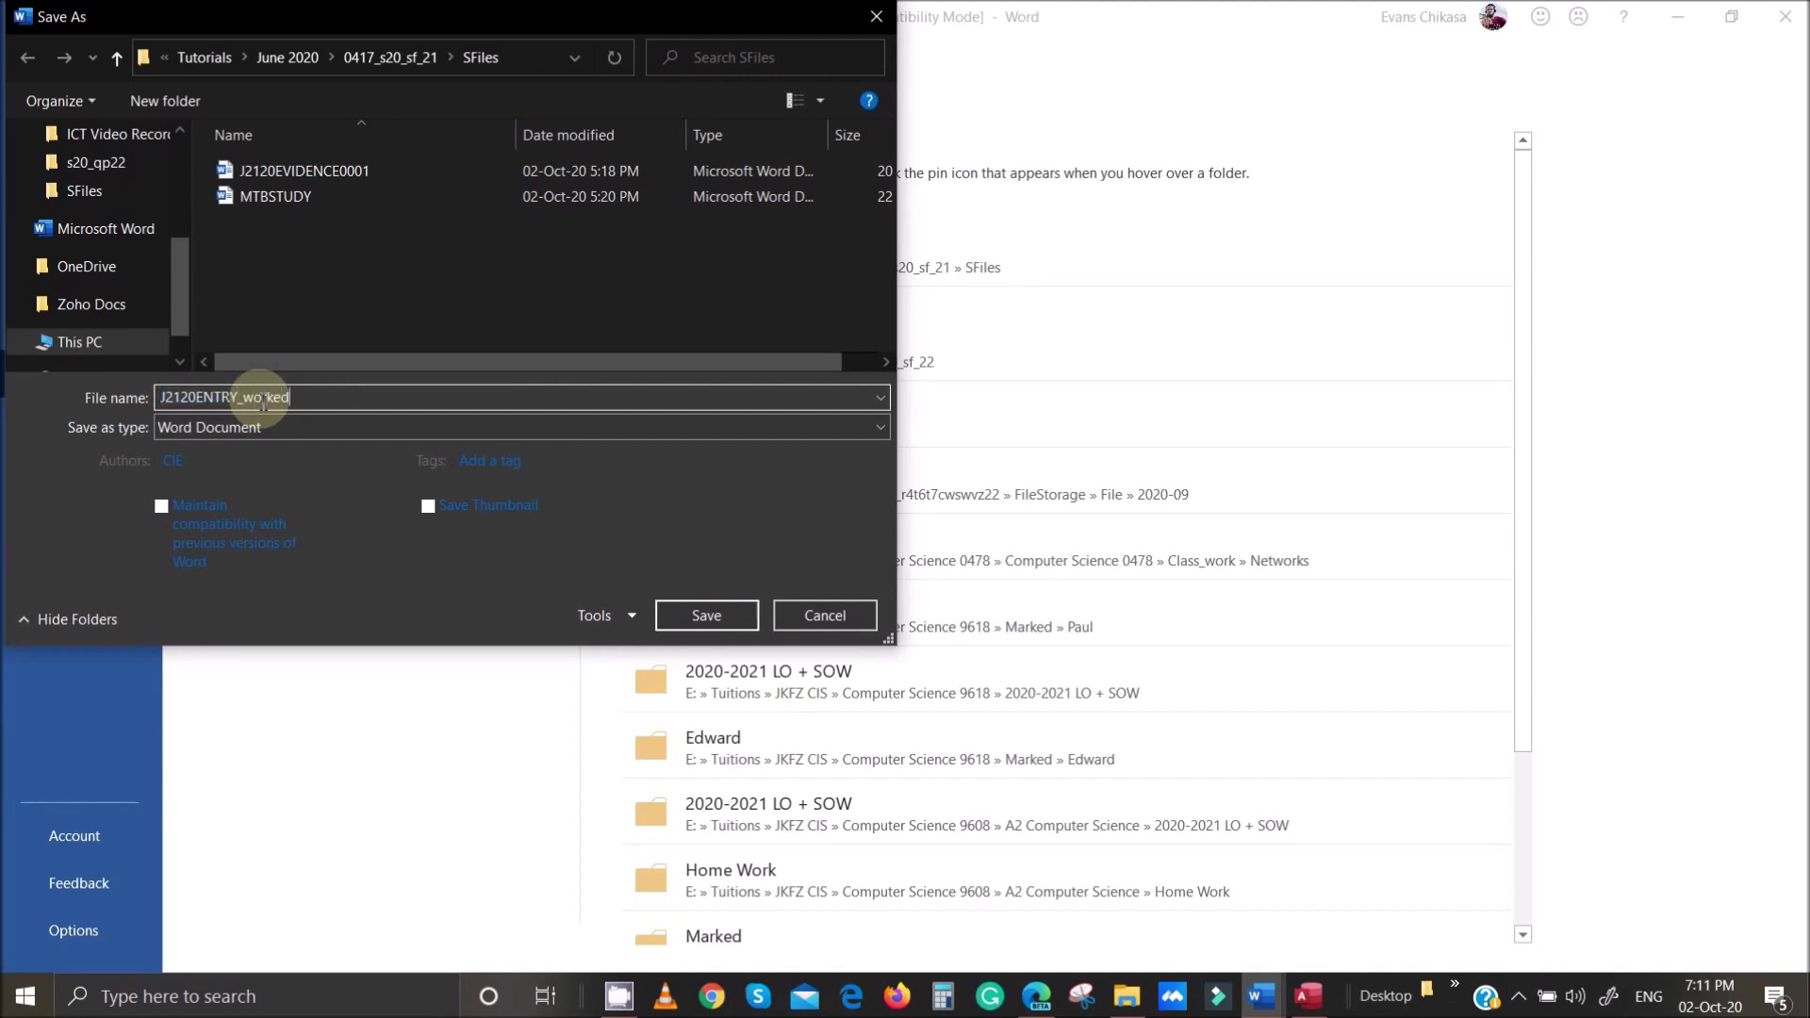
click(704, 617)
click(990, 555)
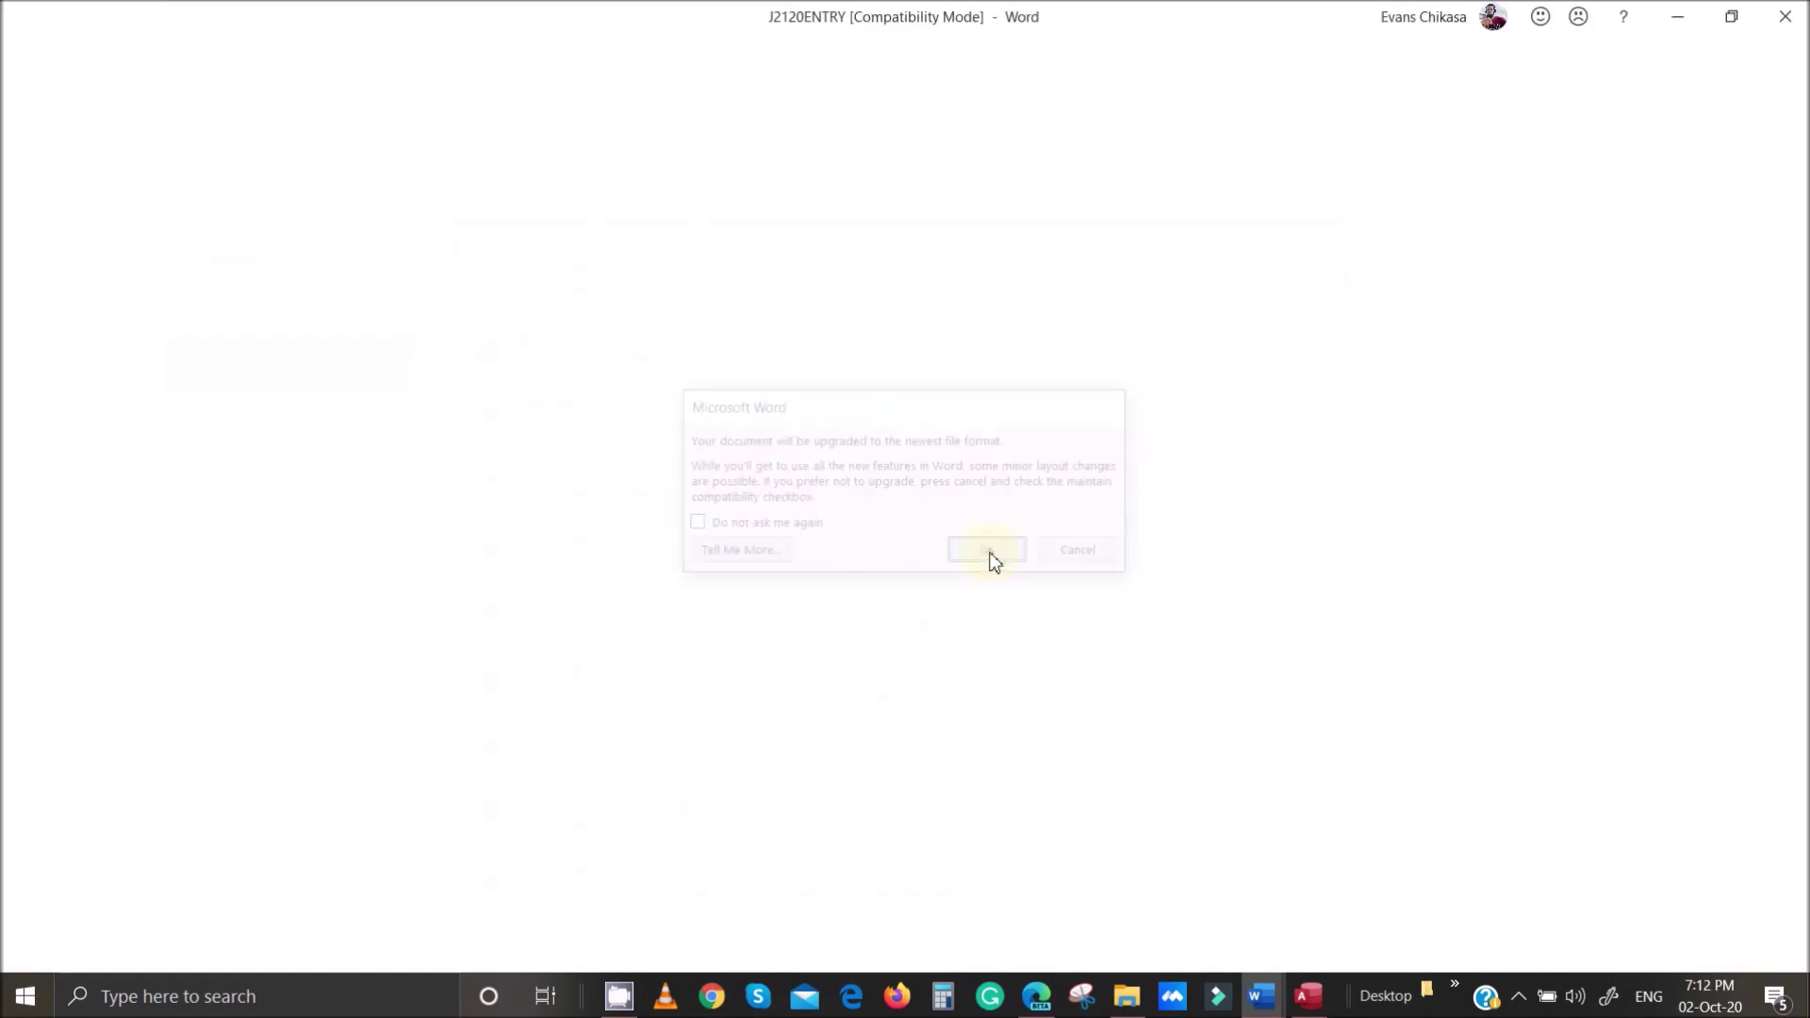
scroll(922, 702, down, 5)
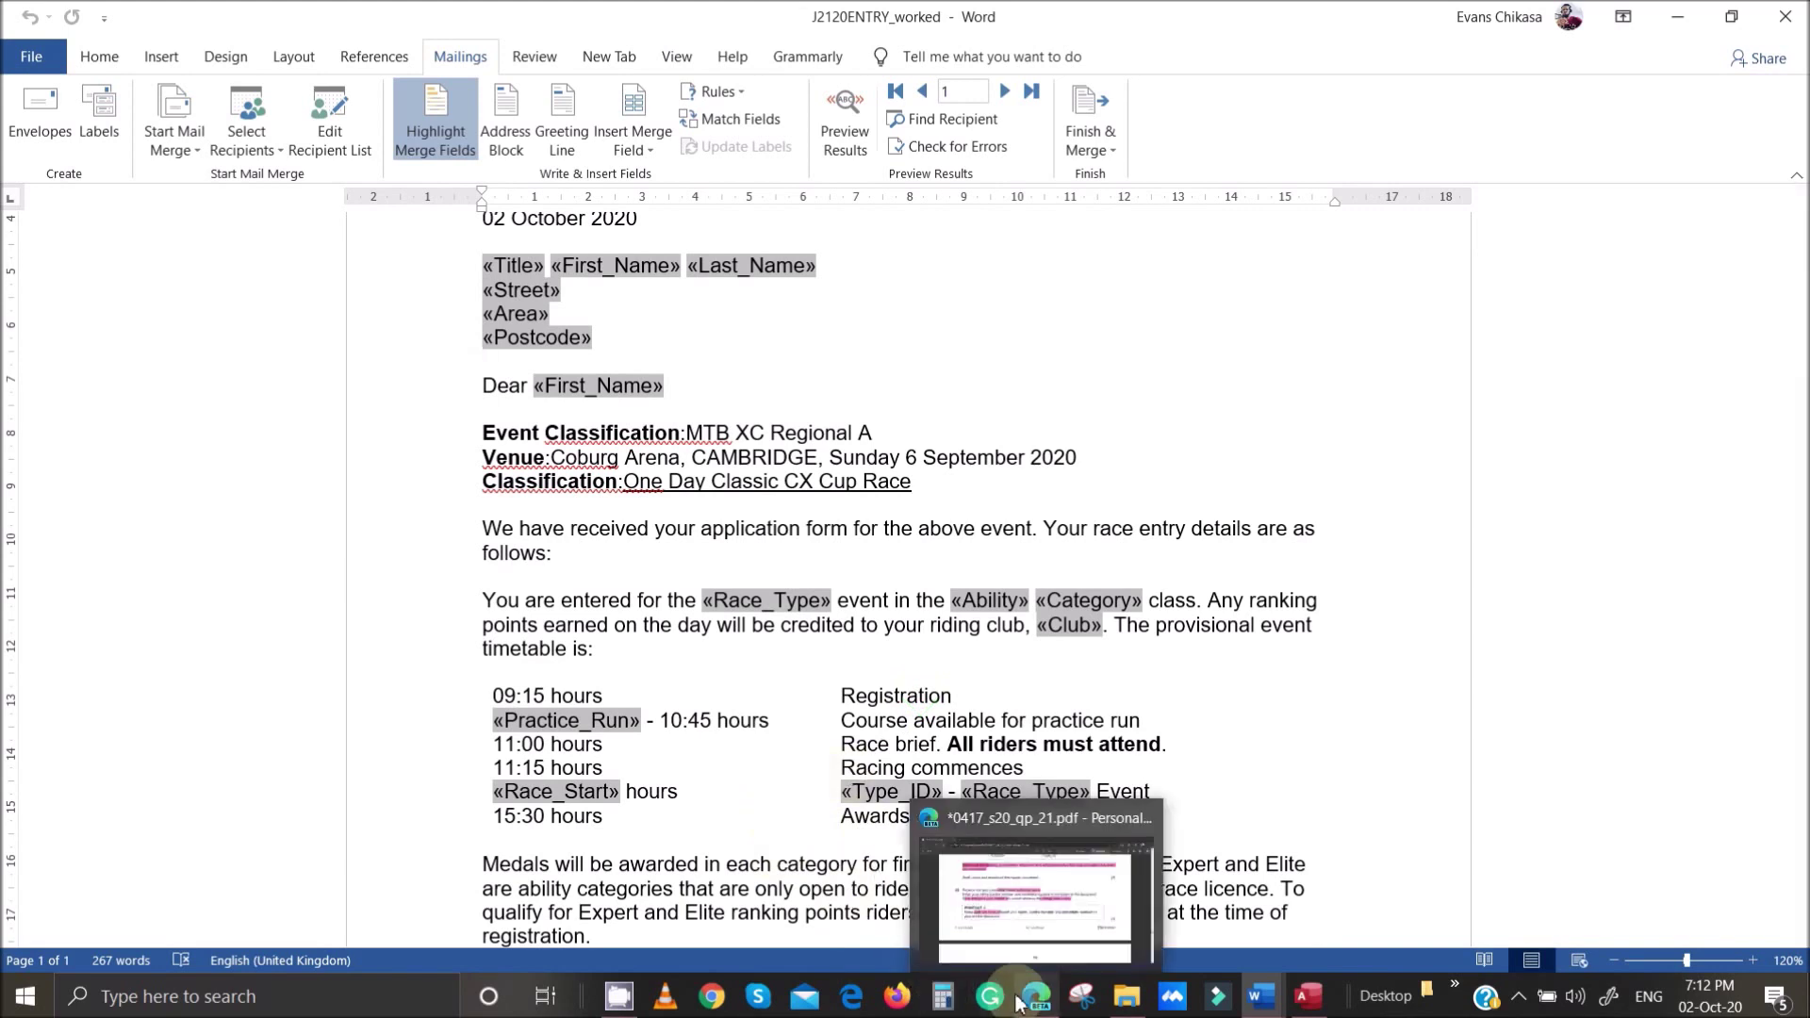
Highlight the three line names, 'tab at 5 cm' and 'the left margin' in question 29
mouse_move(1030, 1004)
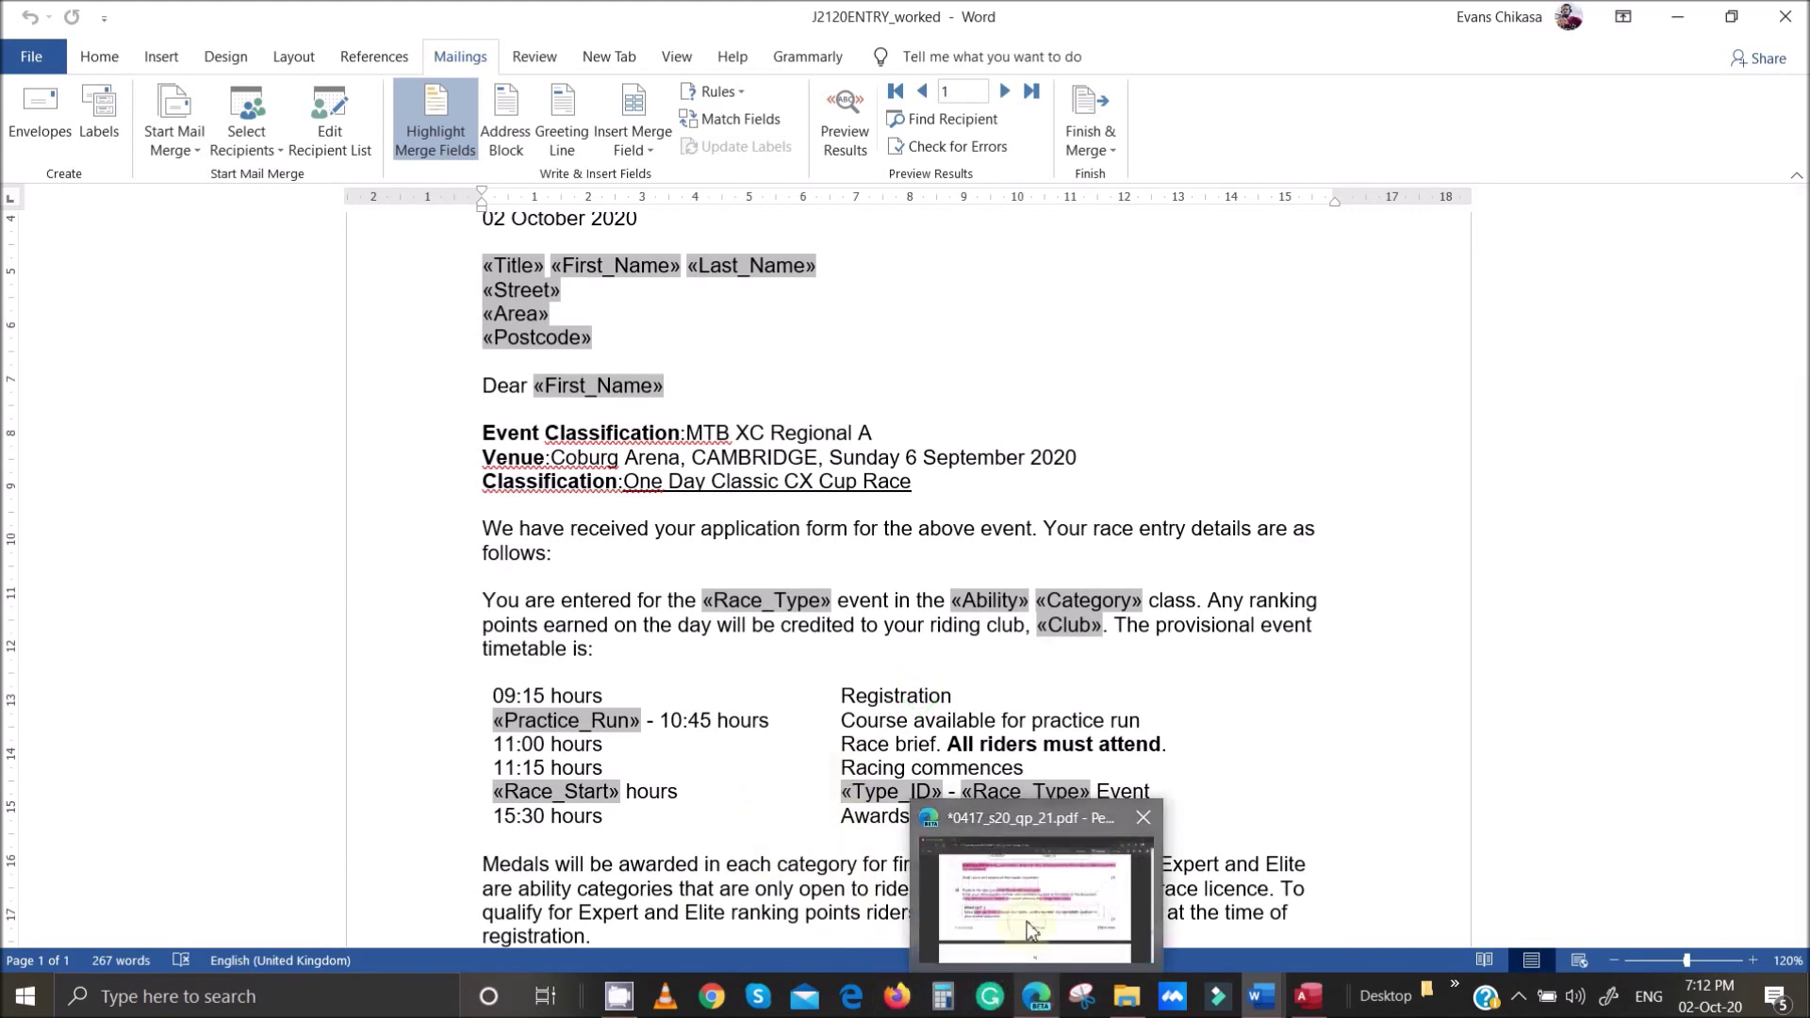
click(1026, 920)
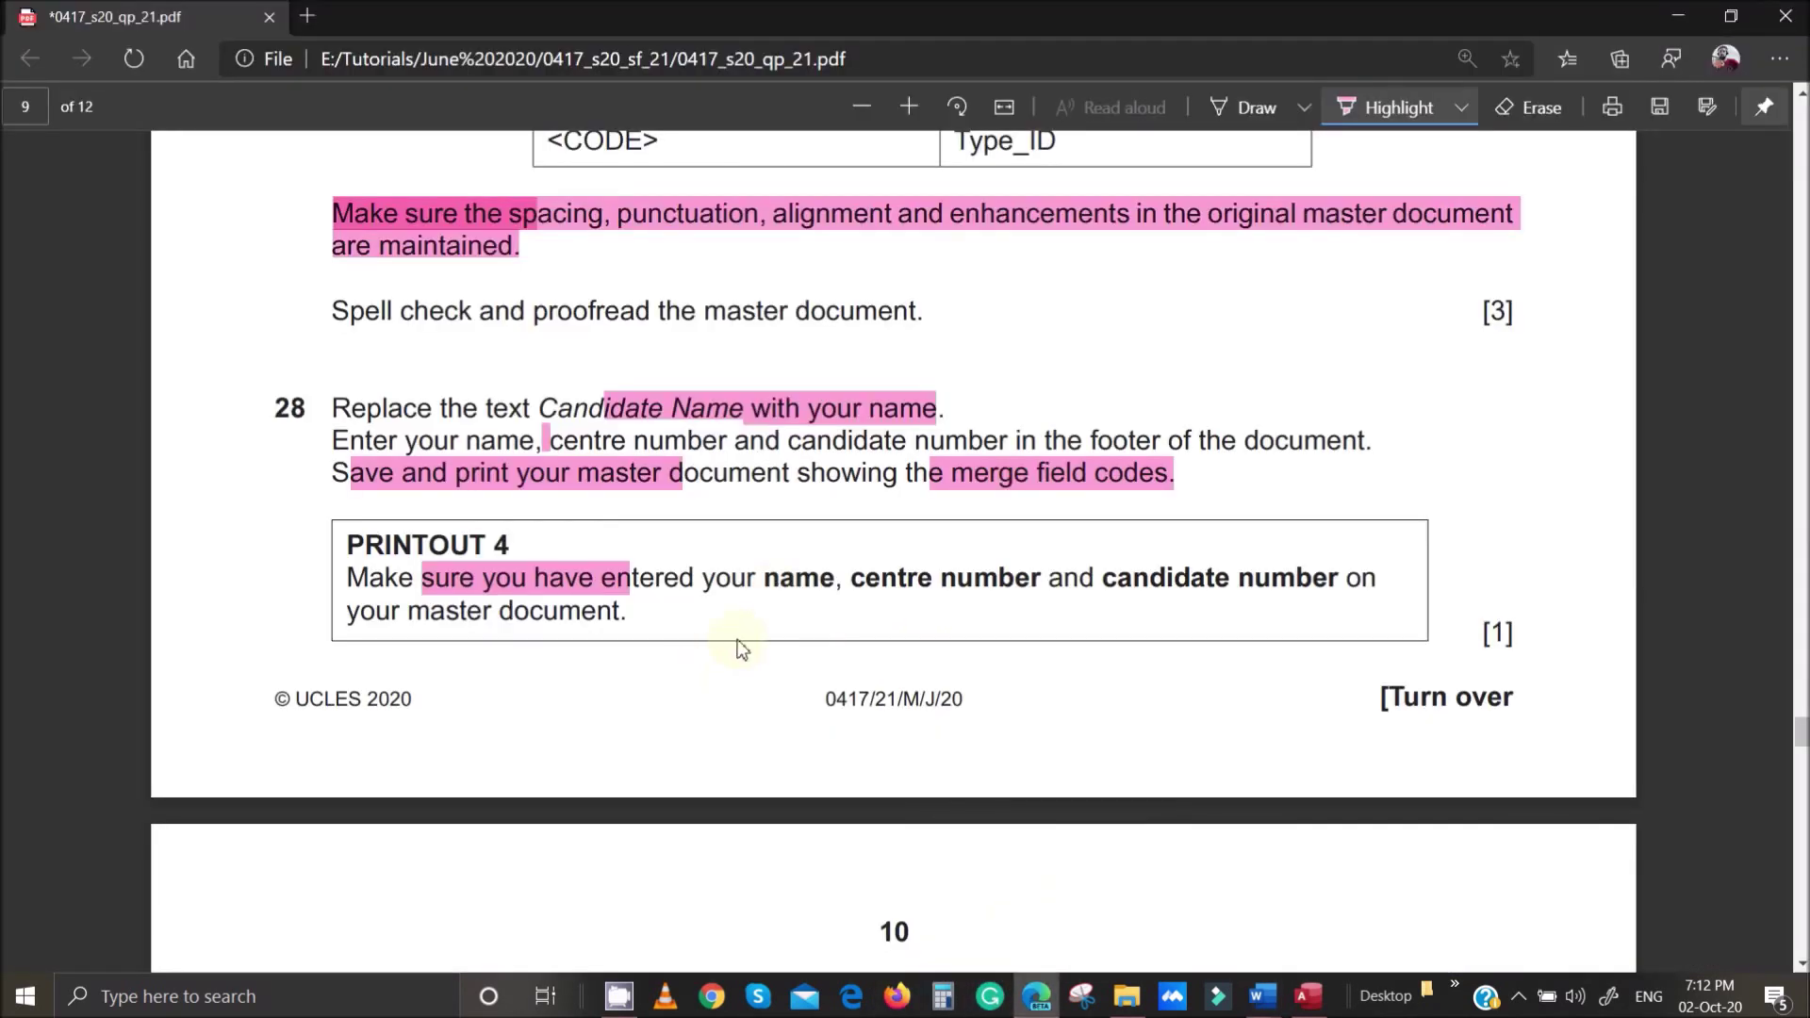
scroll(742, 648, down, 6)
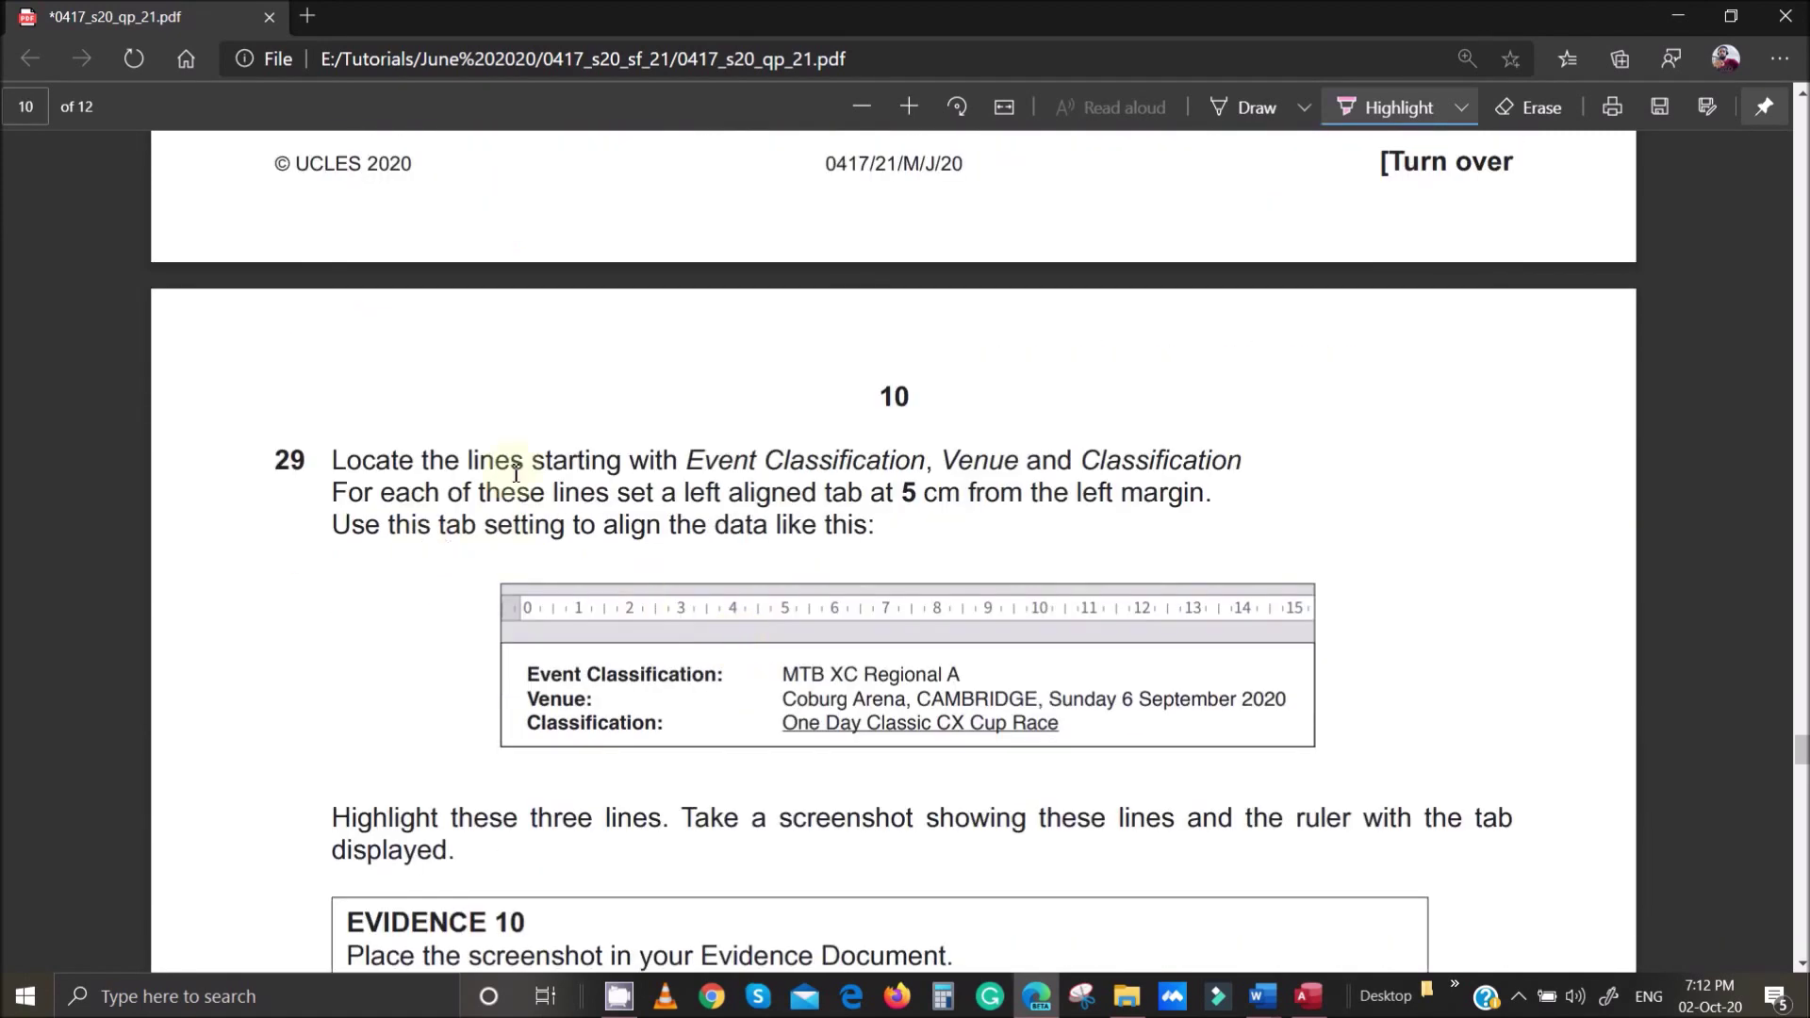
drag(694, 459, 1243, 459)
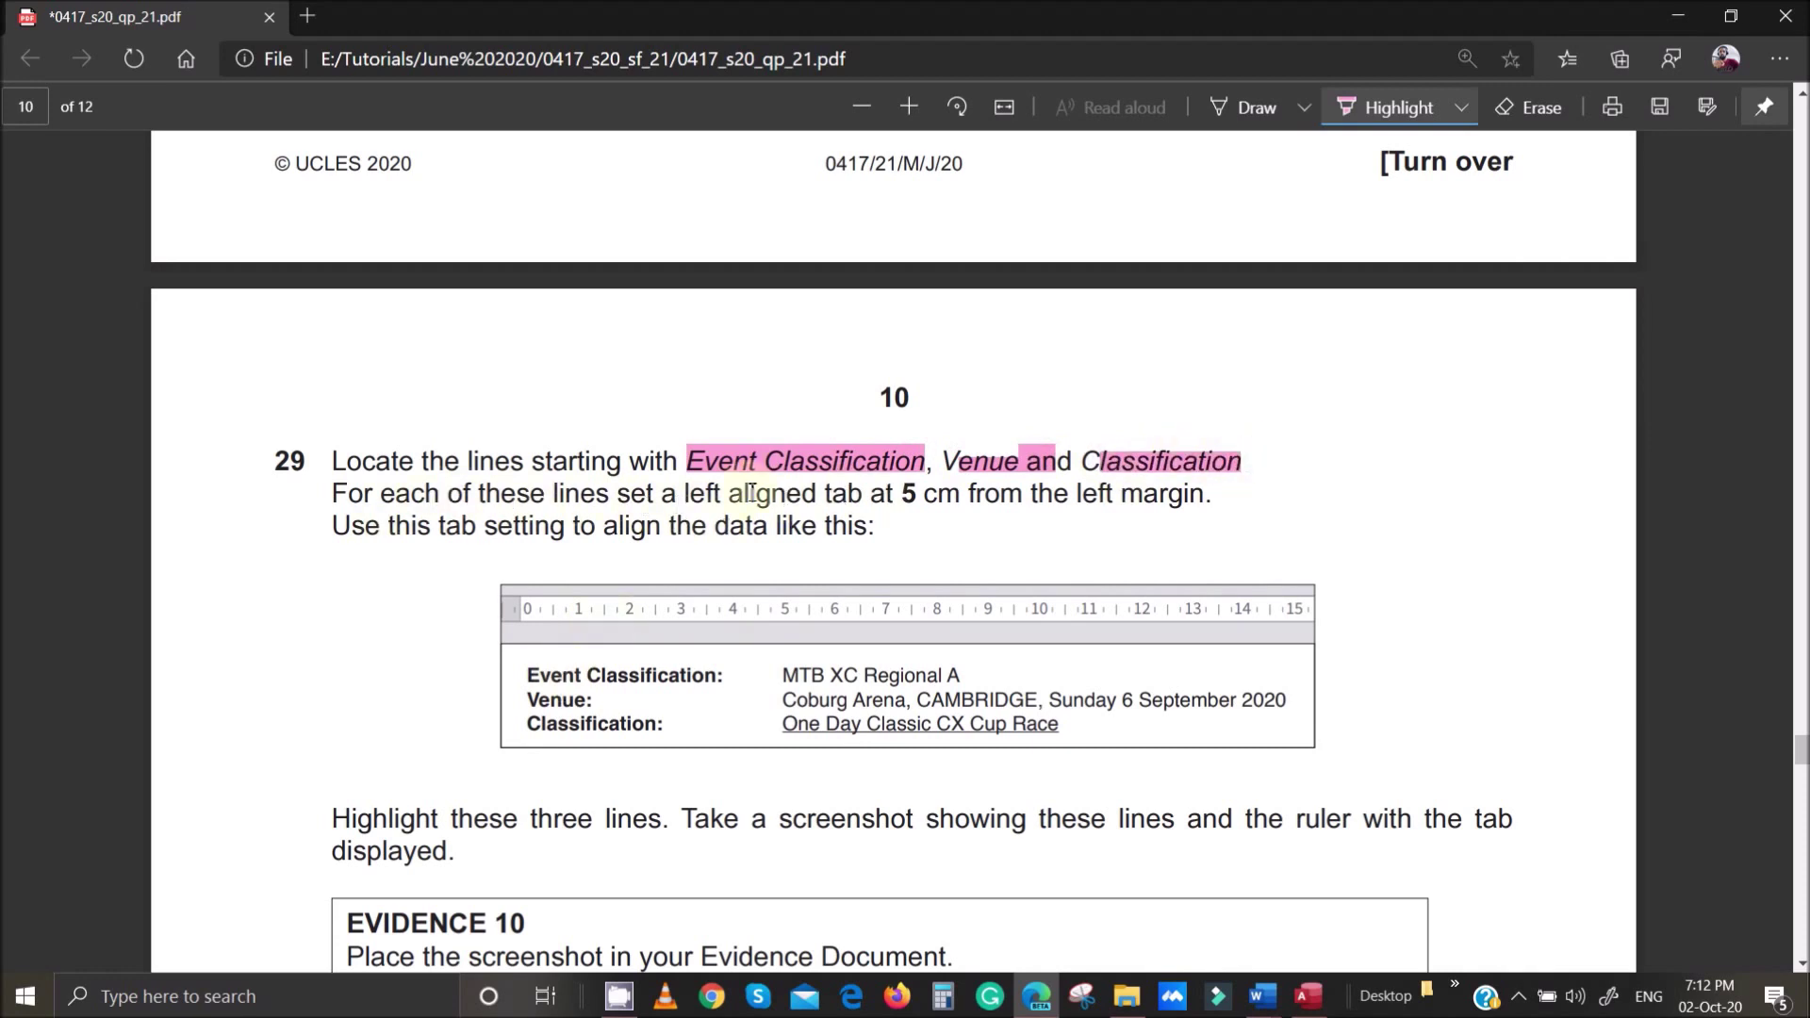
drag(818, 493, 959, 492)
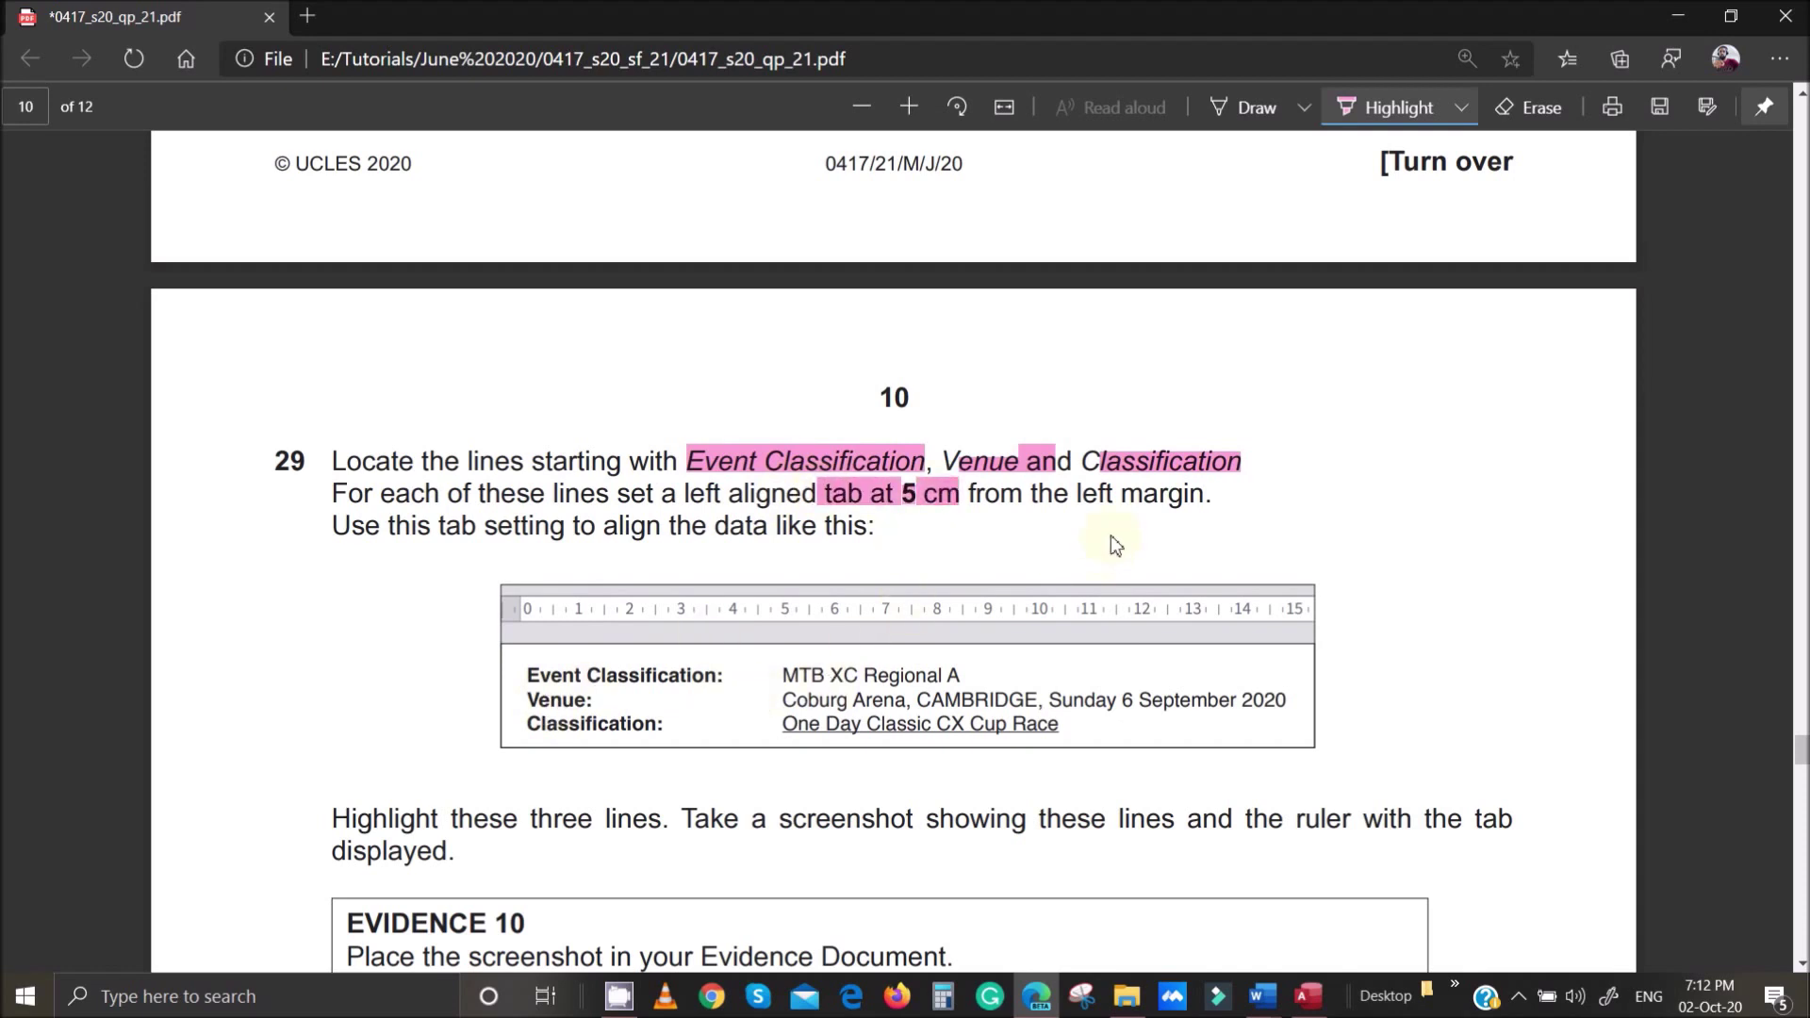
drag(1044, 495, 1168, 495)
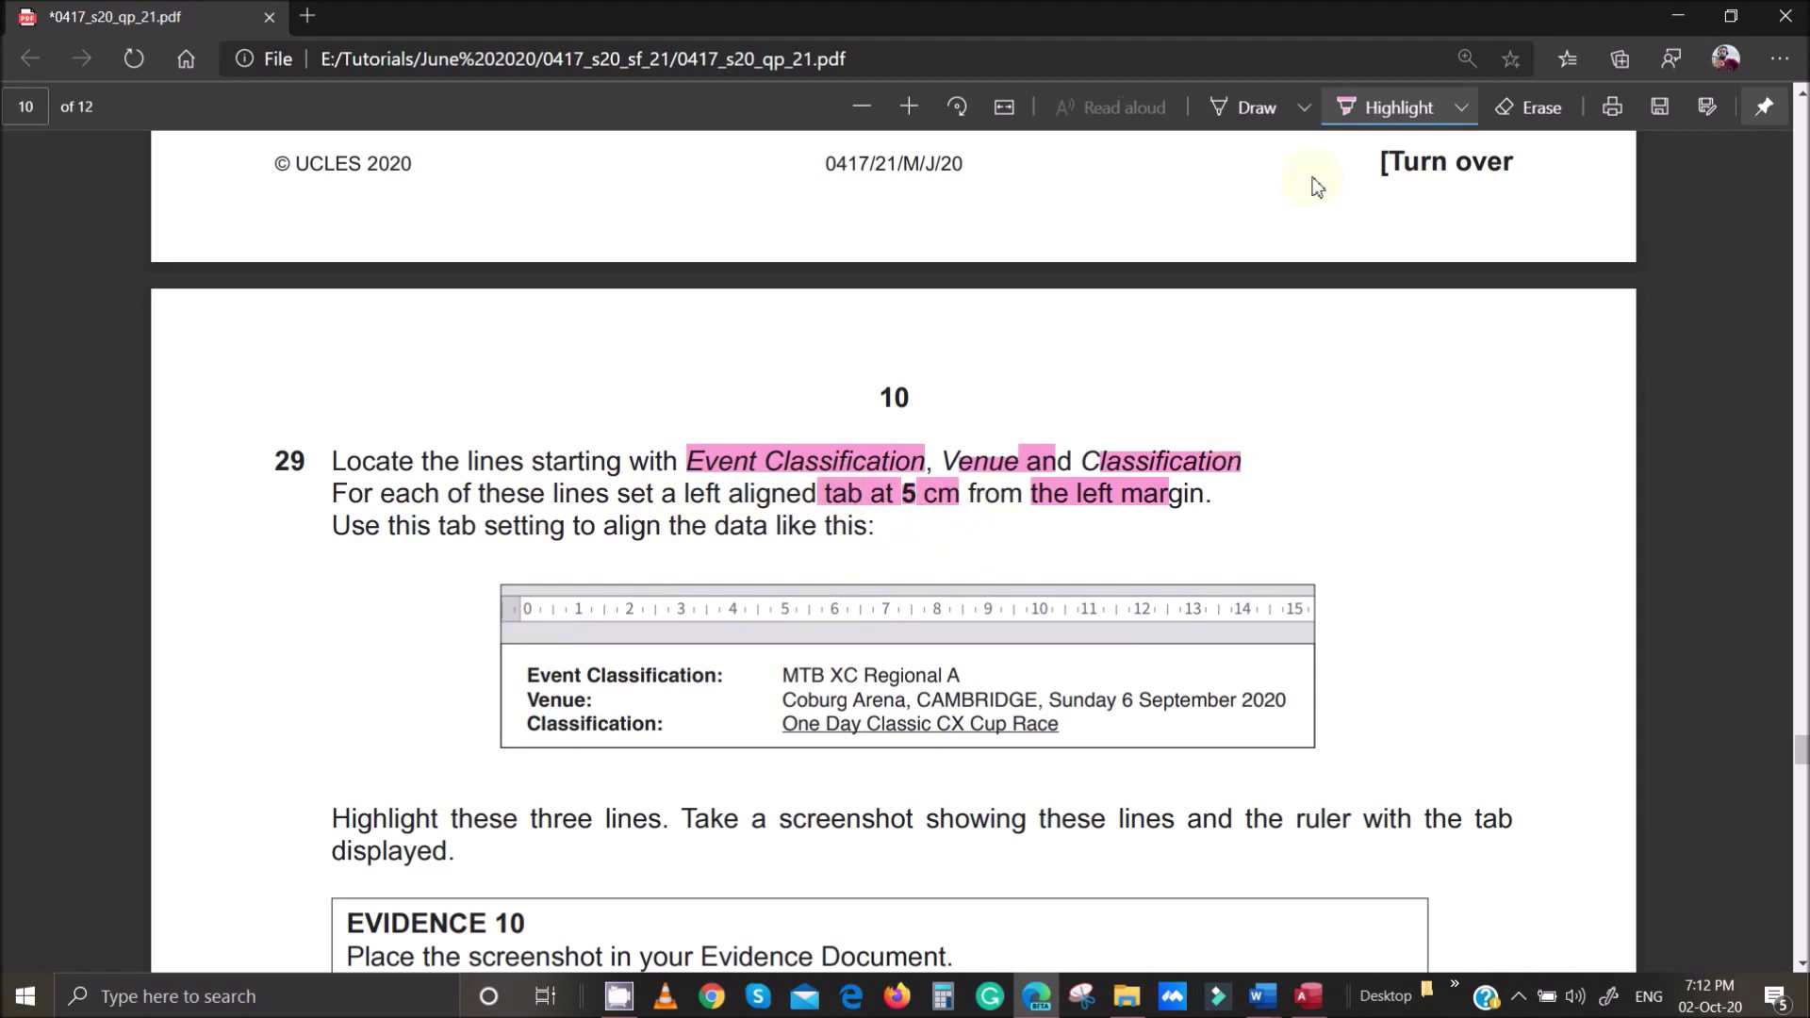
Write a red 'tabs' note, underline the key phrases and box the sample data in red
click(1236, 96)
mouse_move(1337, 403)
mouse_down()
mouse_move(1340, 479)
mouse_move(1404, 426)
mouse_move(1385, 433)
mouse_move(1414, 432)
mouse_move(1416, 476)
mouse_move(1442, 451)
mouse_move(1434, 465)
mouse_up()
mouse_move(1315, 507)
mouse_down()
mouse_move(1461, 486)
mouse_move(1503, 364)
mouse_move(1256, 387)
mouse_move(1284, 497)
mouse_move(1371, 516)
mouse_up()
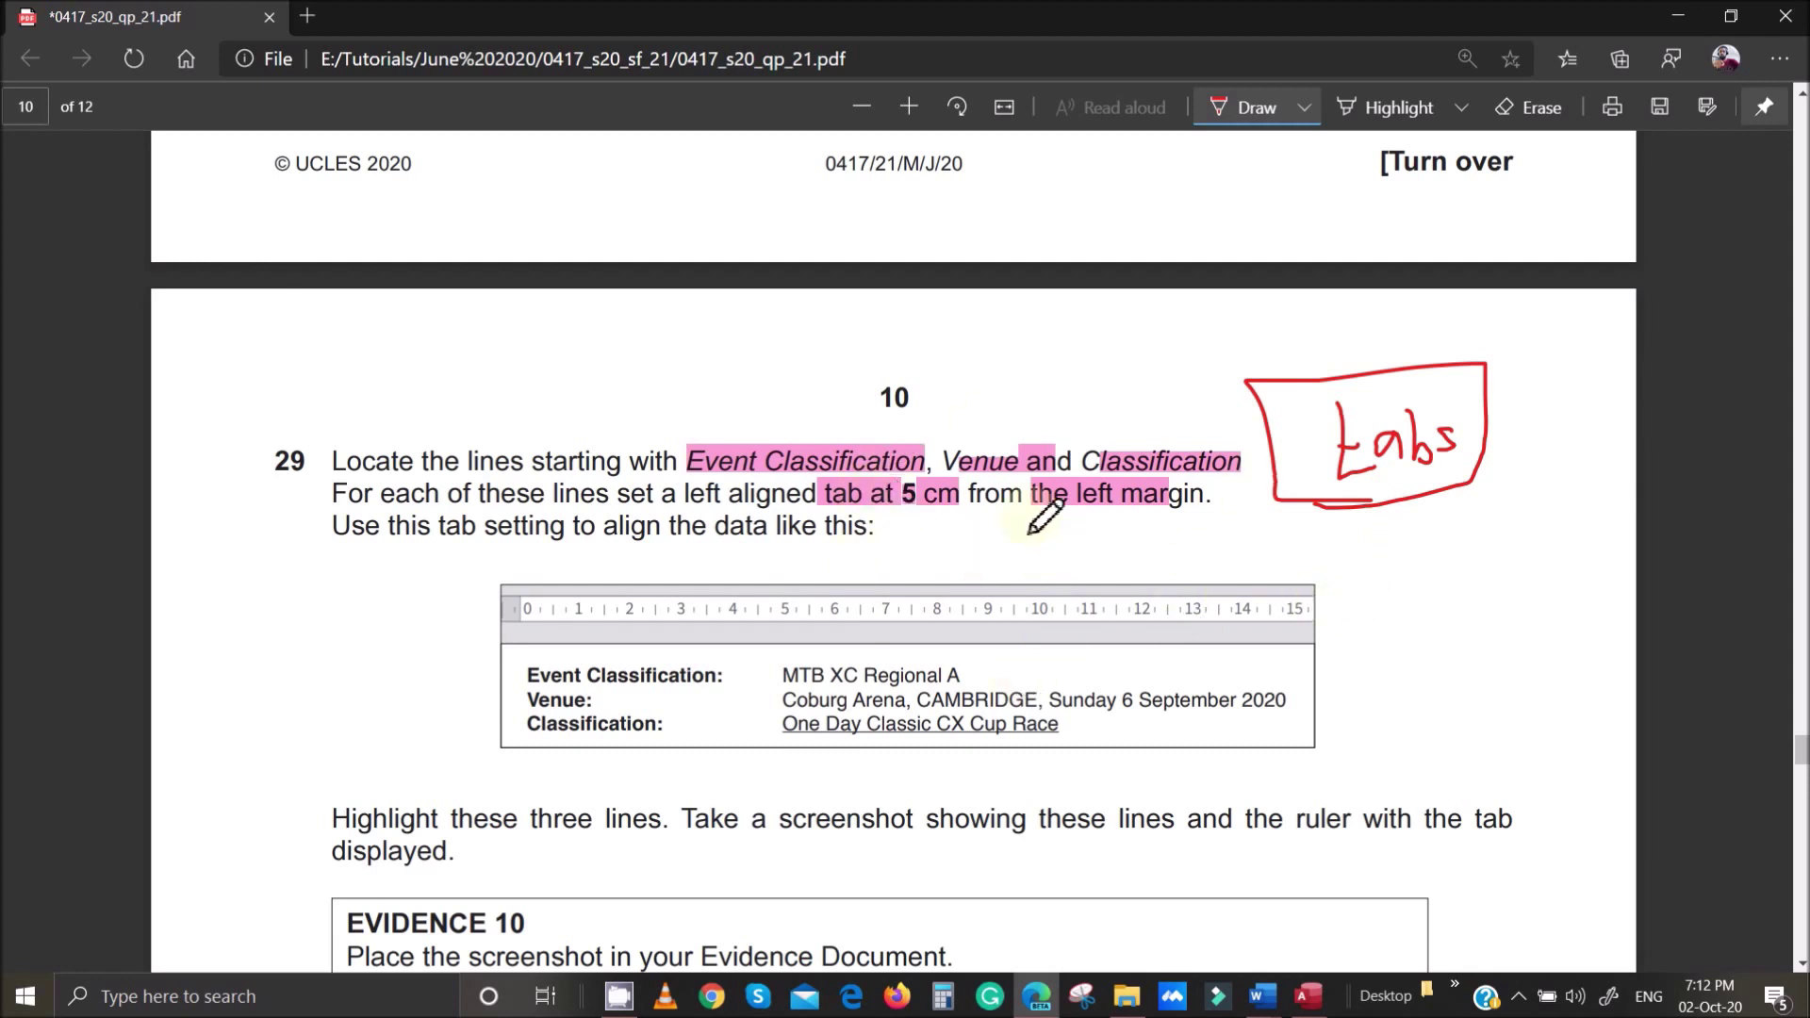
drag(849, 514, 921, 516)
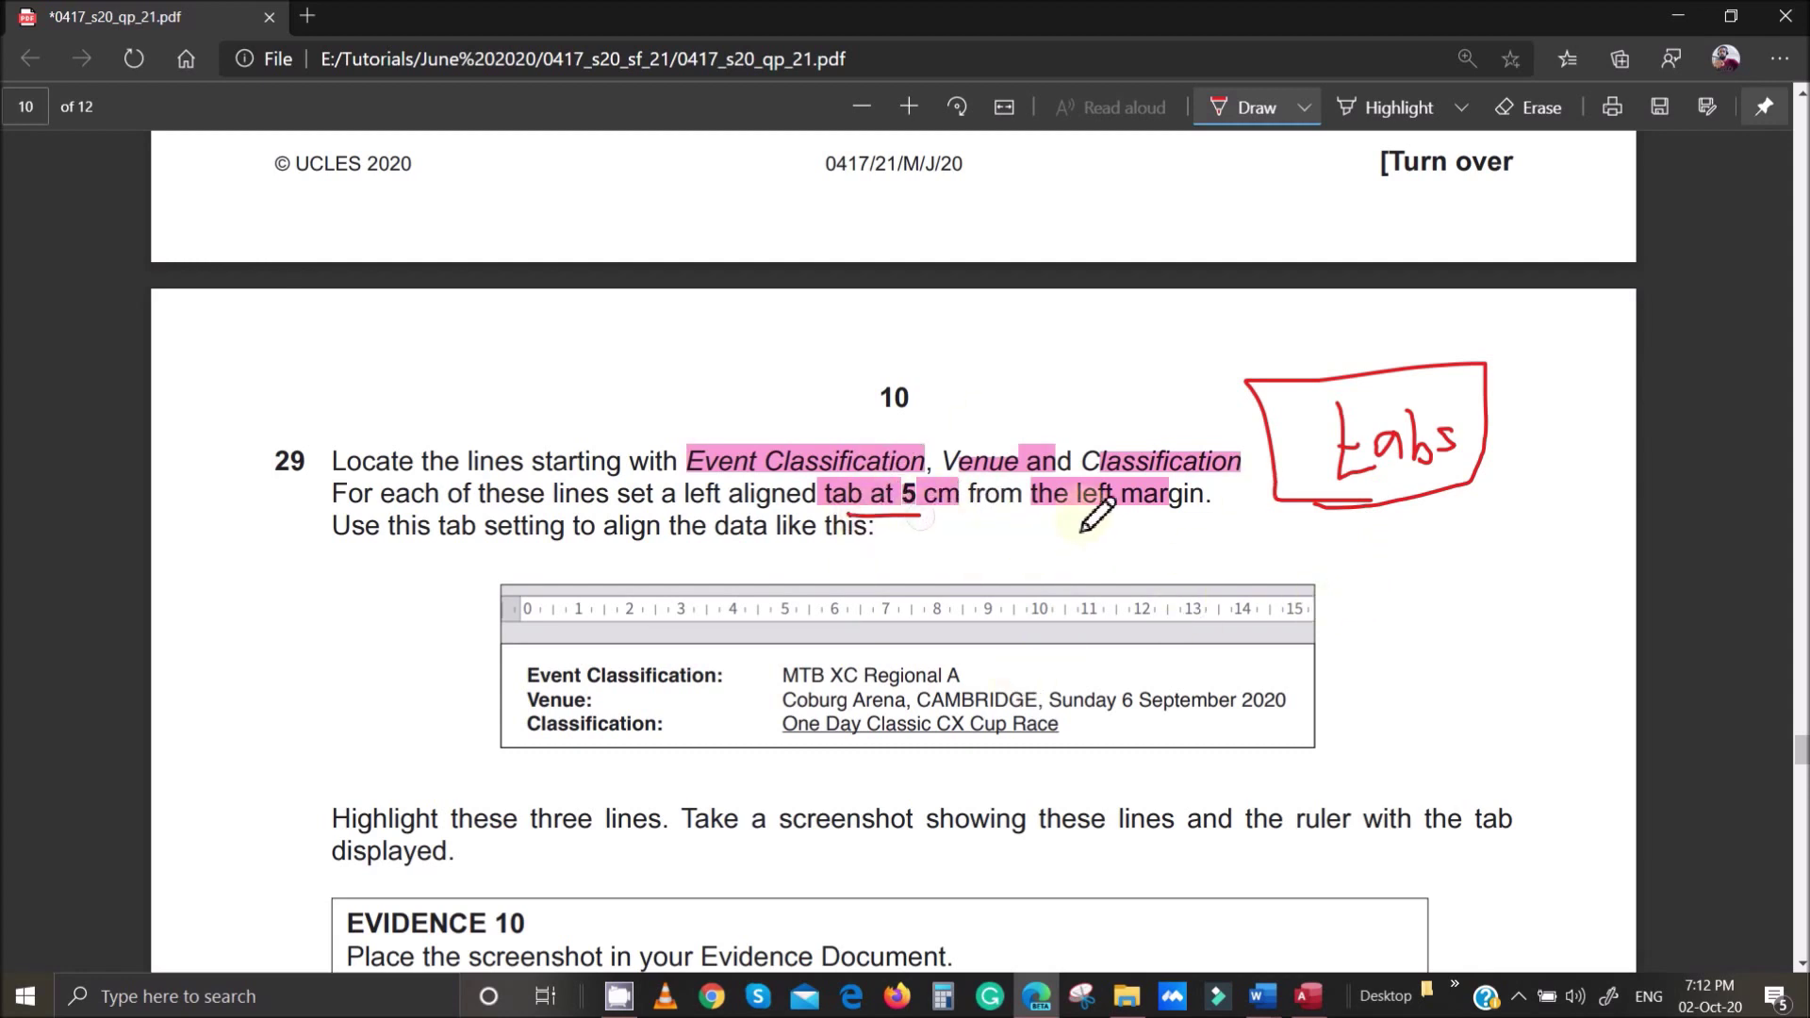
drag(1056, 515, 1178, 509)
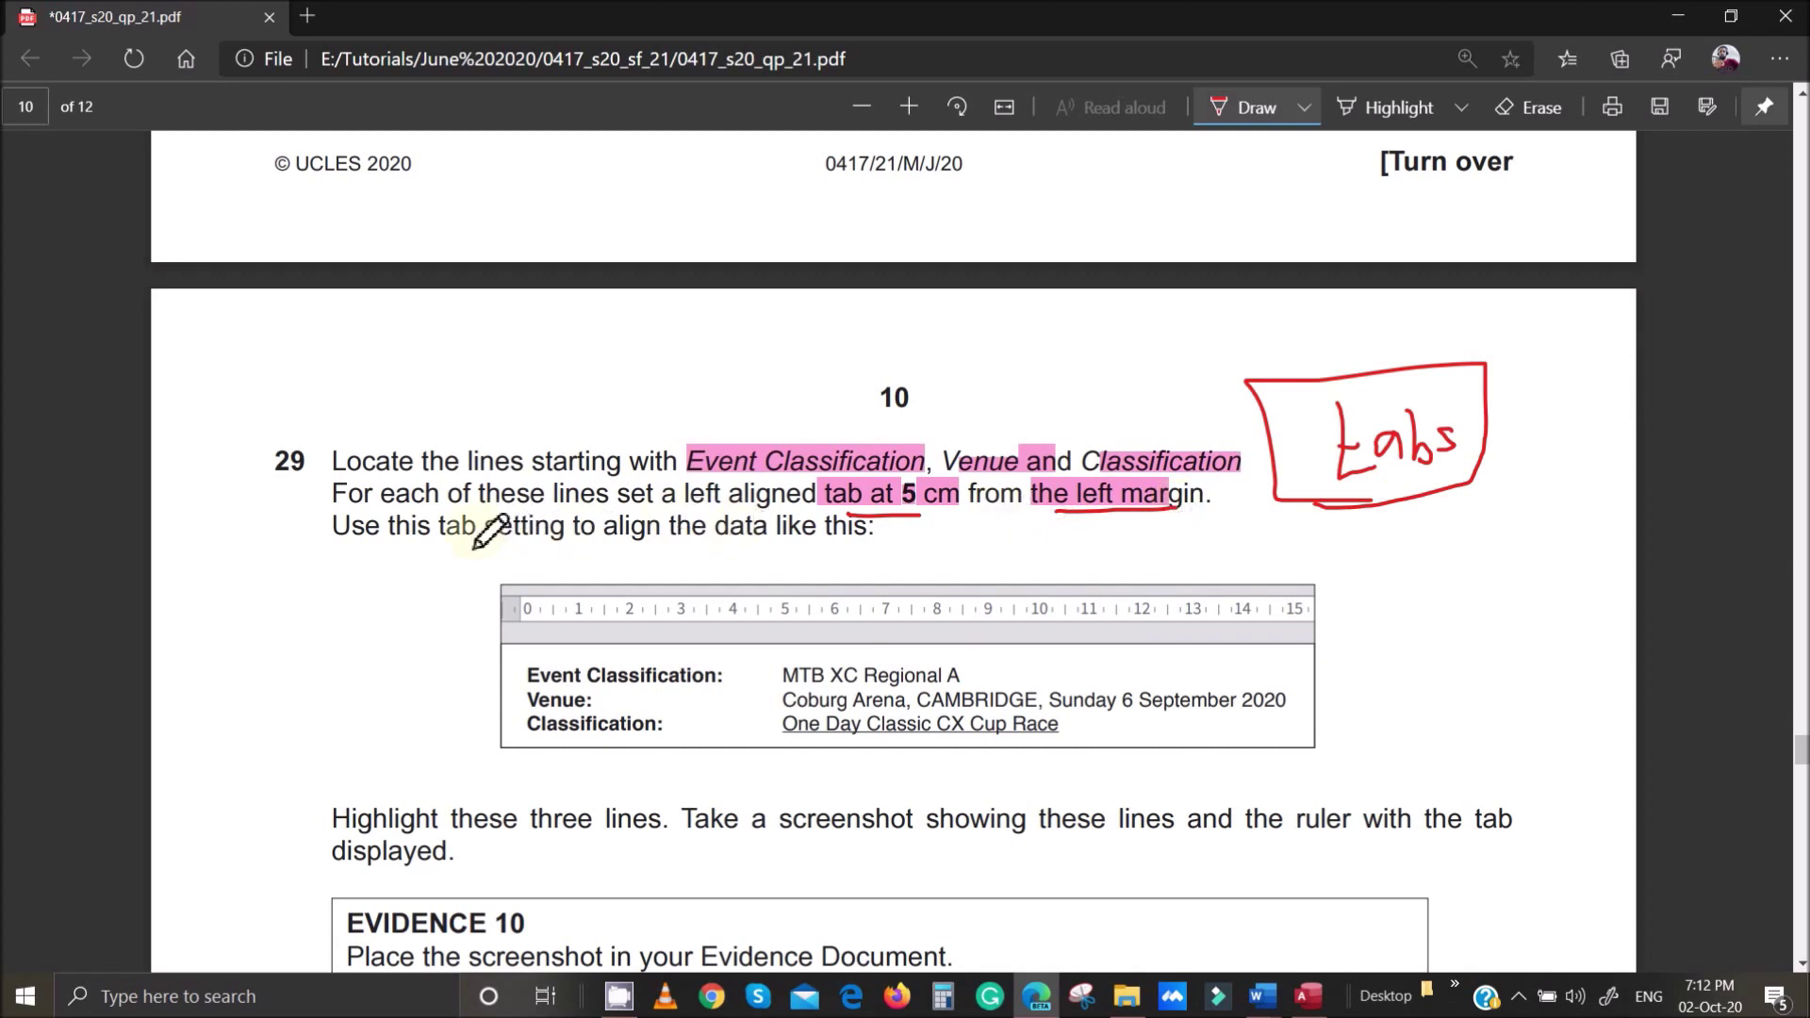
drag(384, 553, 835, 543)
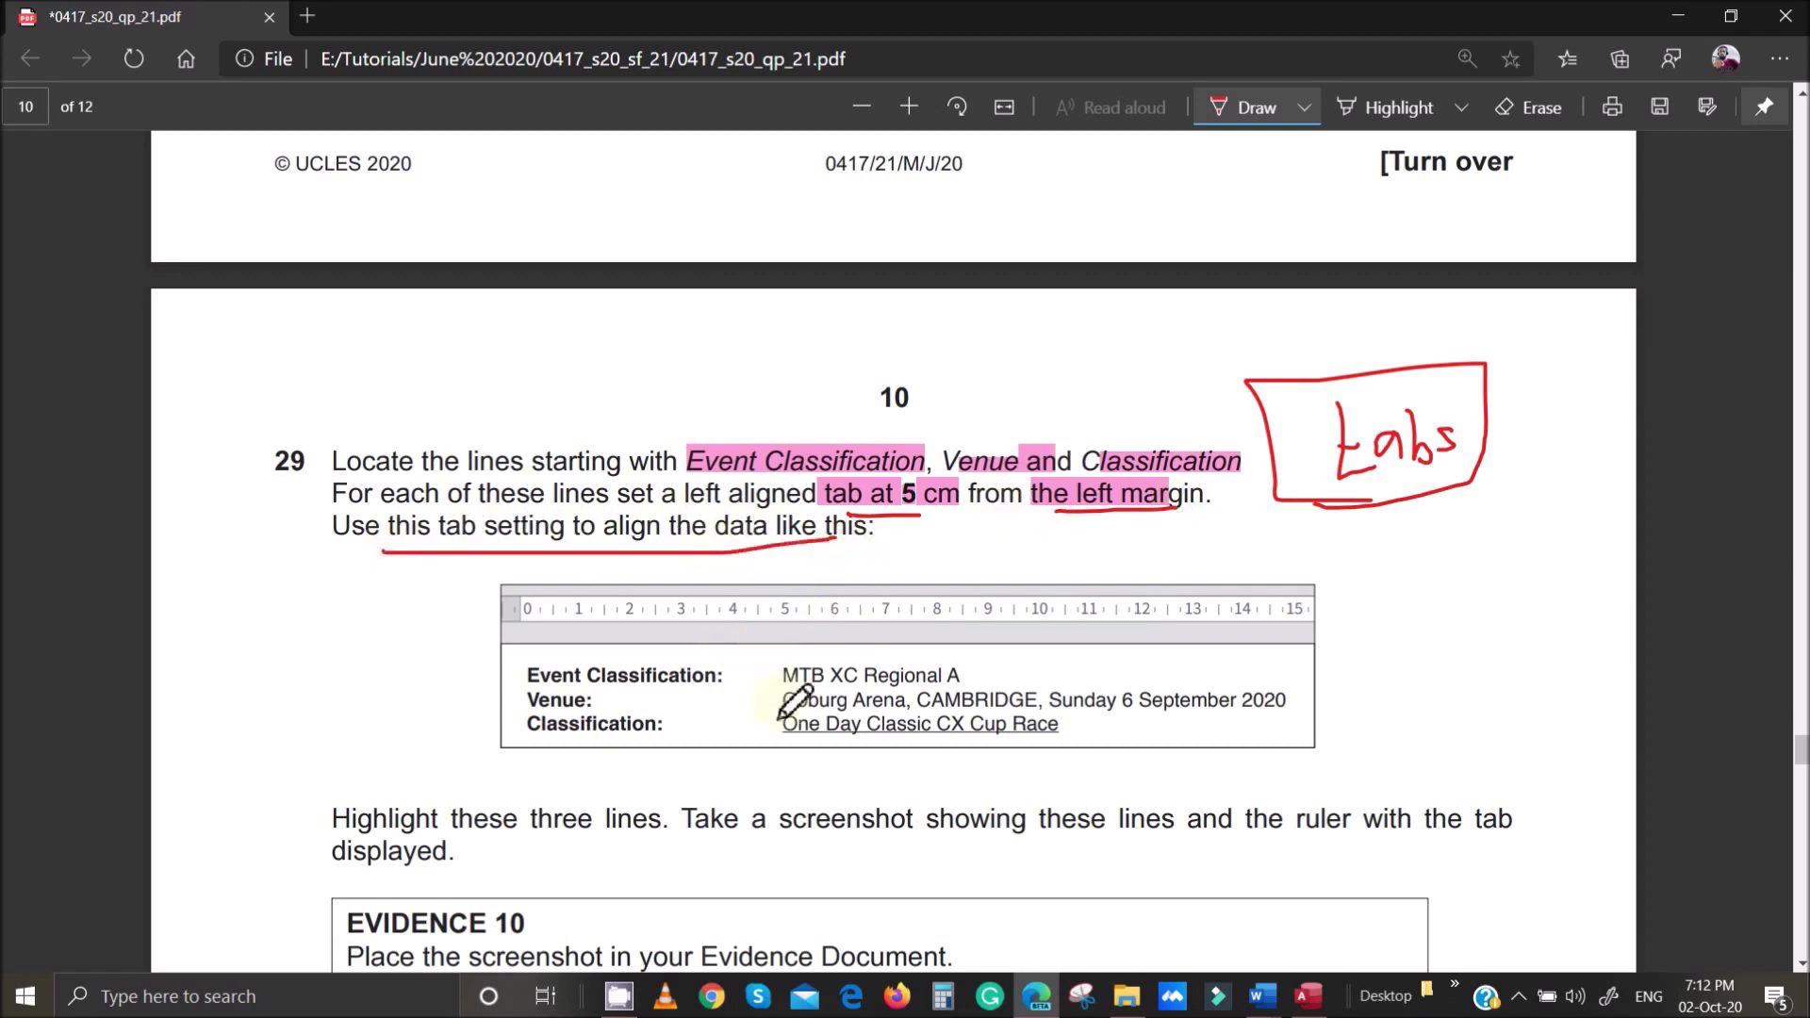
mouse_move(516, 632)
mouse_down()
mouse_move(571, 748)
mouse_move(1264, 748)
mouse_move(1324, 678)
mouse_move(1084, 646)
mouse_move(521, 647)
mouse_up()
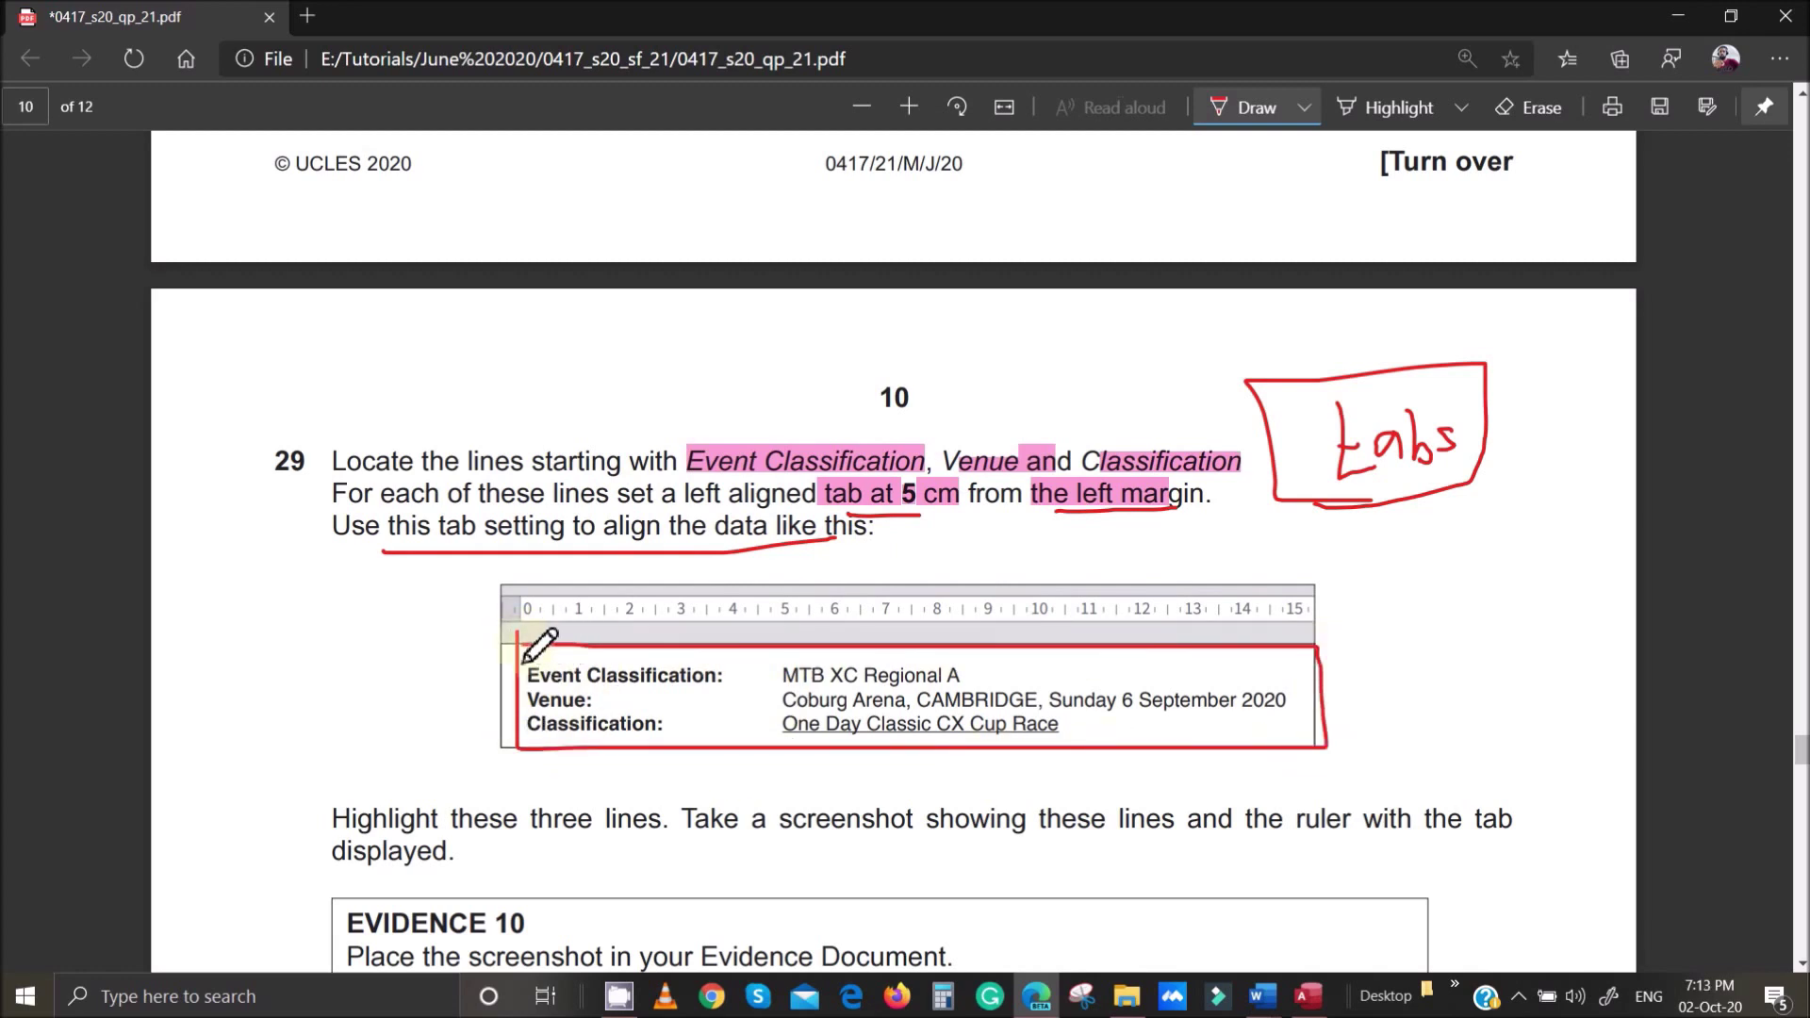
click(1278, 997)
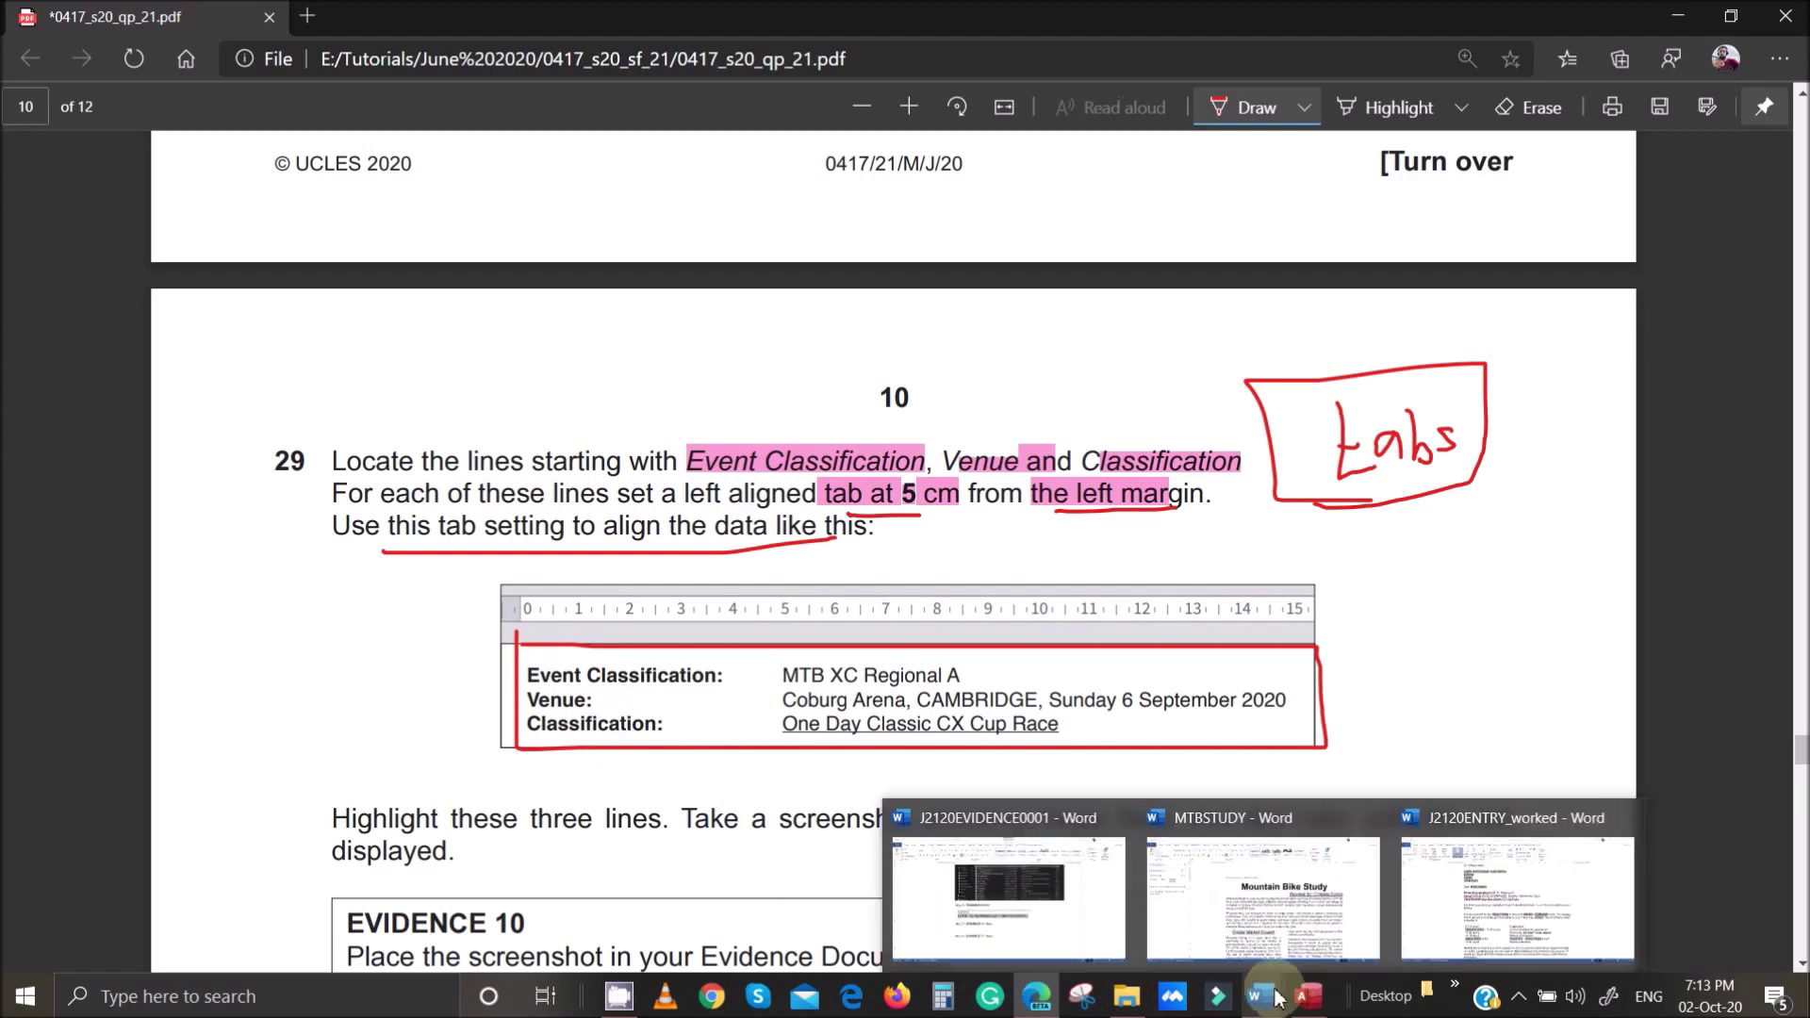
click(1517, 897)
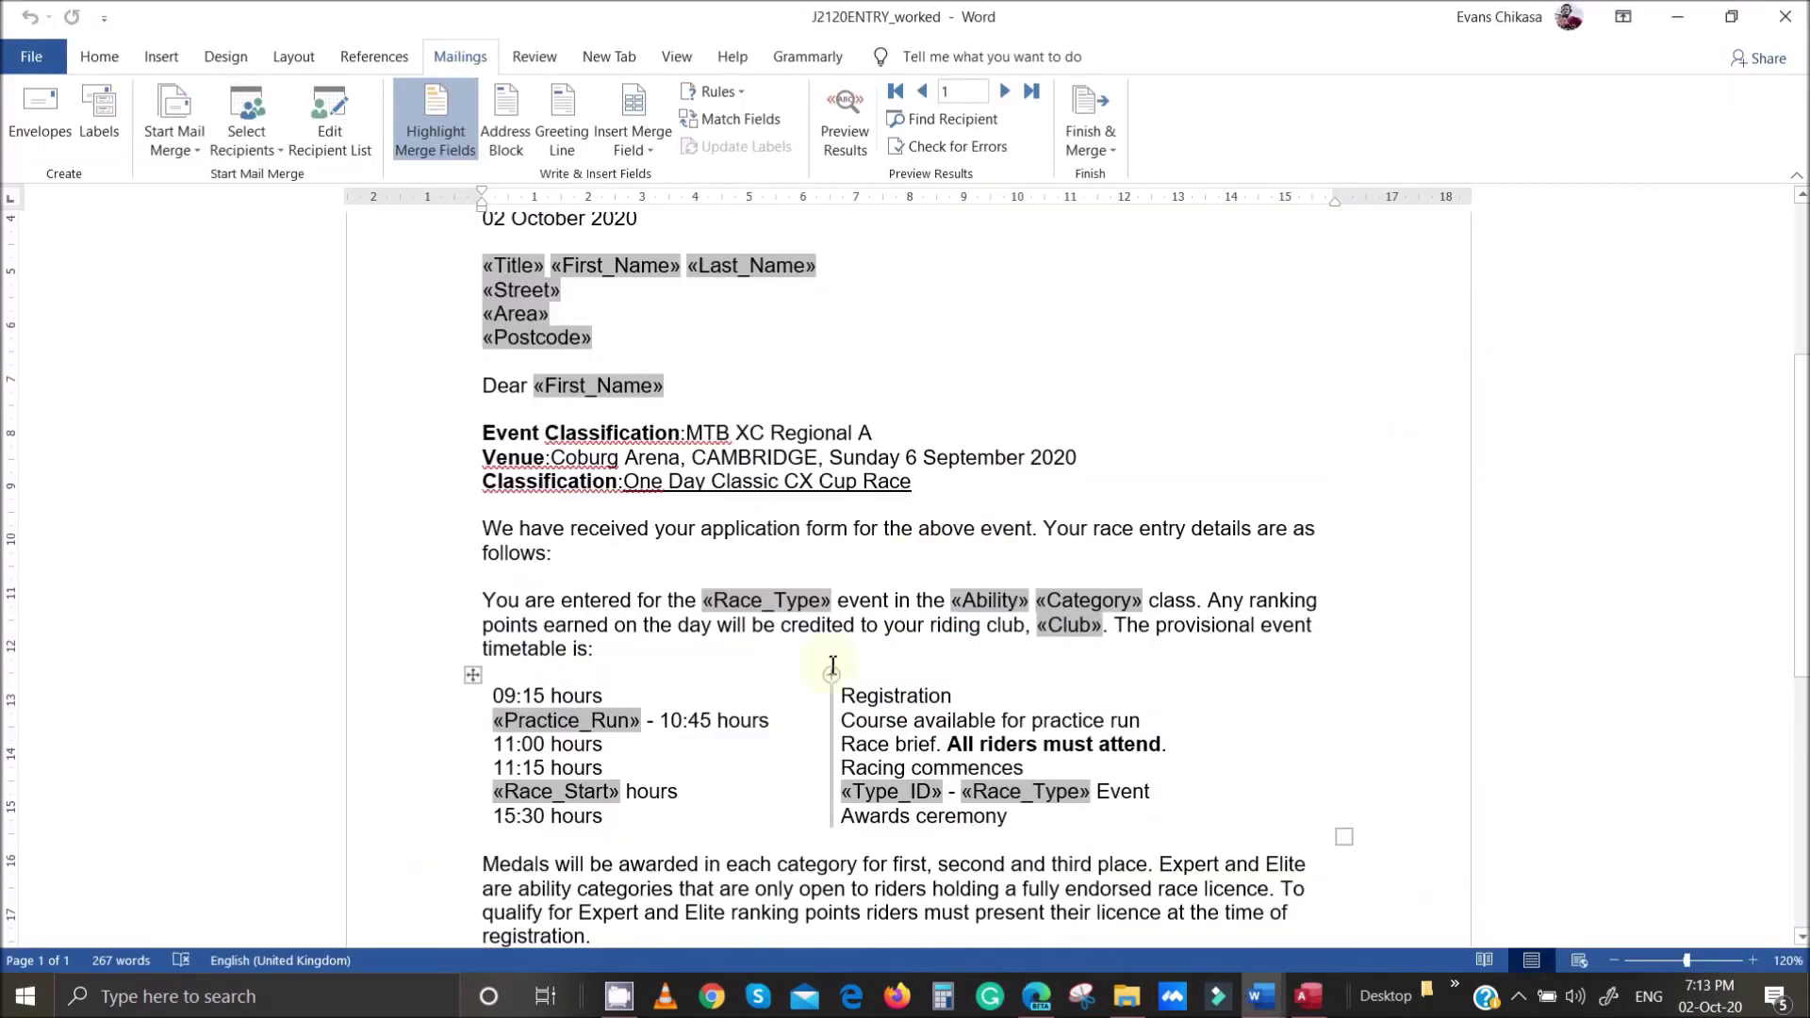
Capture the screen and frame the three classification lines and MTB XC Regional A in red
scroll(784, 671, up, 1)
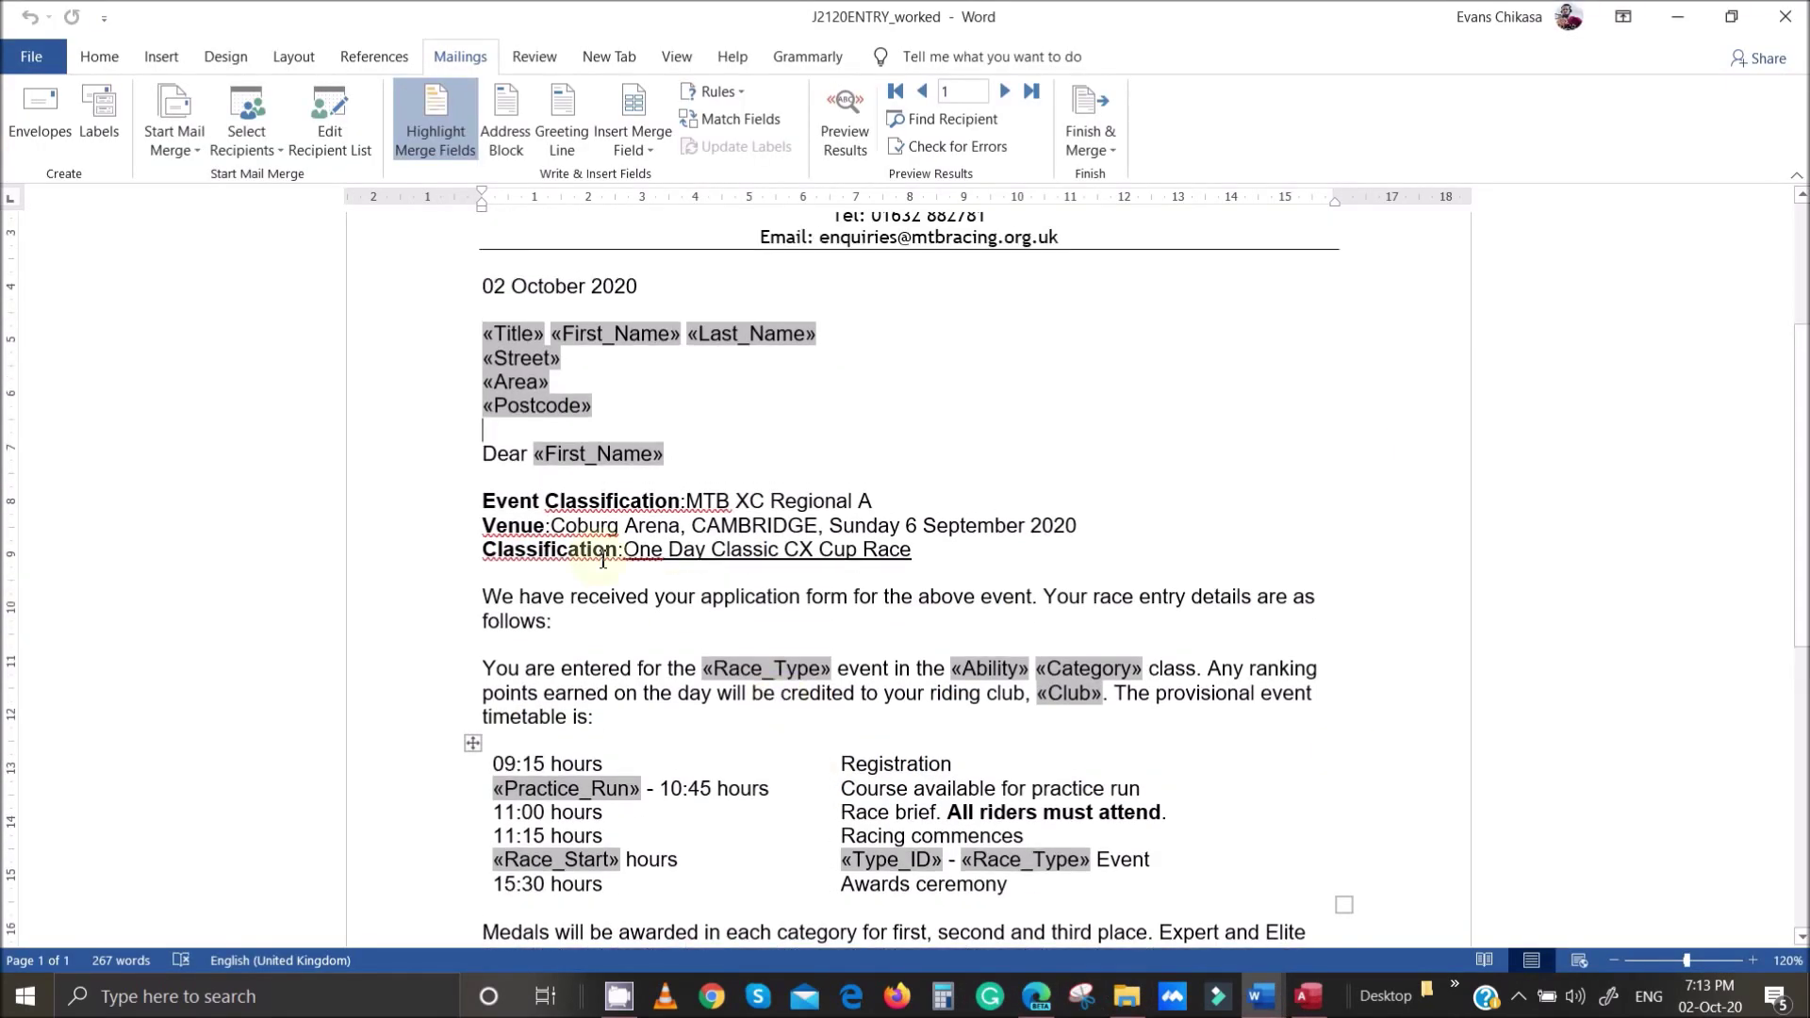
drag(478, 496, 716, 526)
click(434, 478)
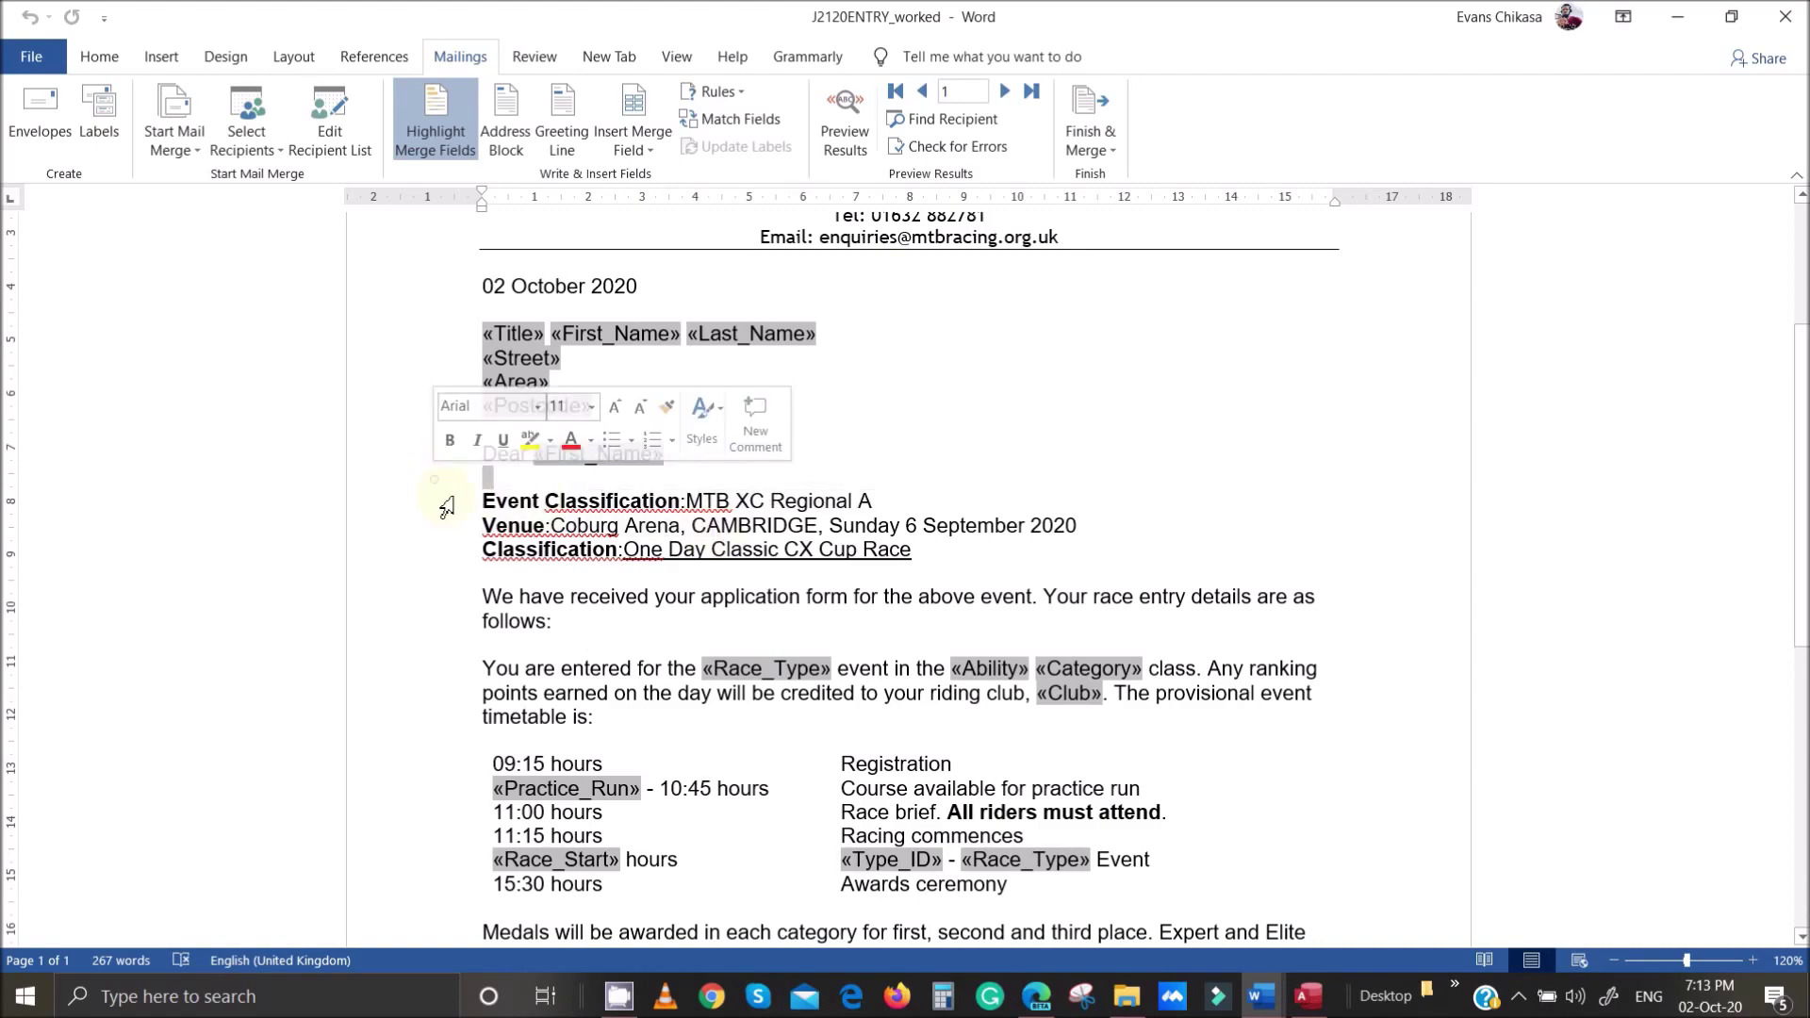
key(F1)
click(1770, 900)
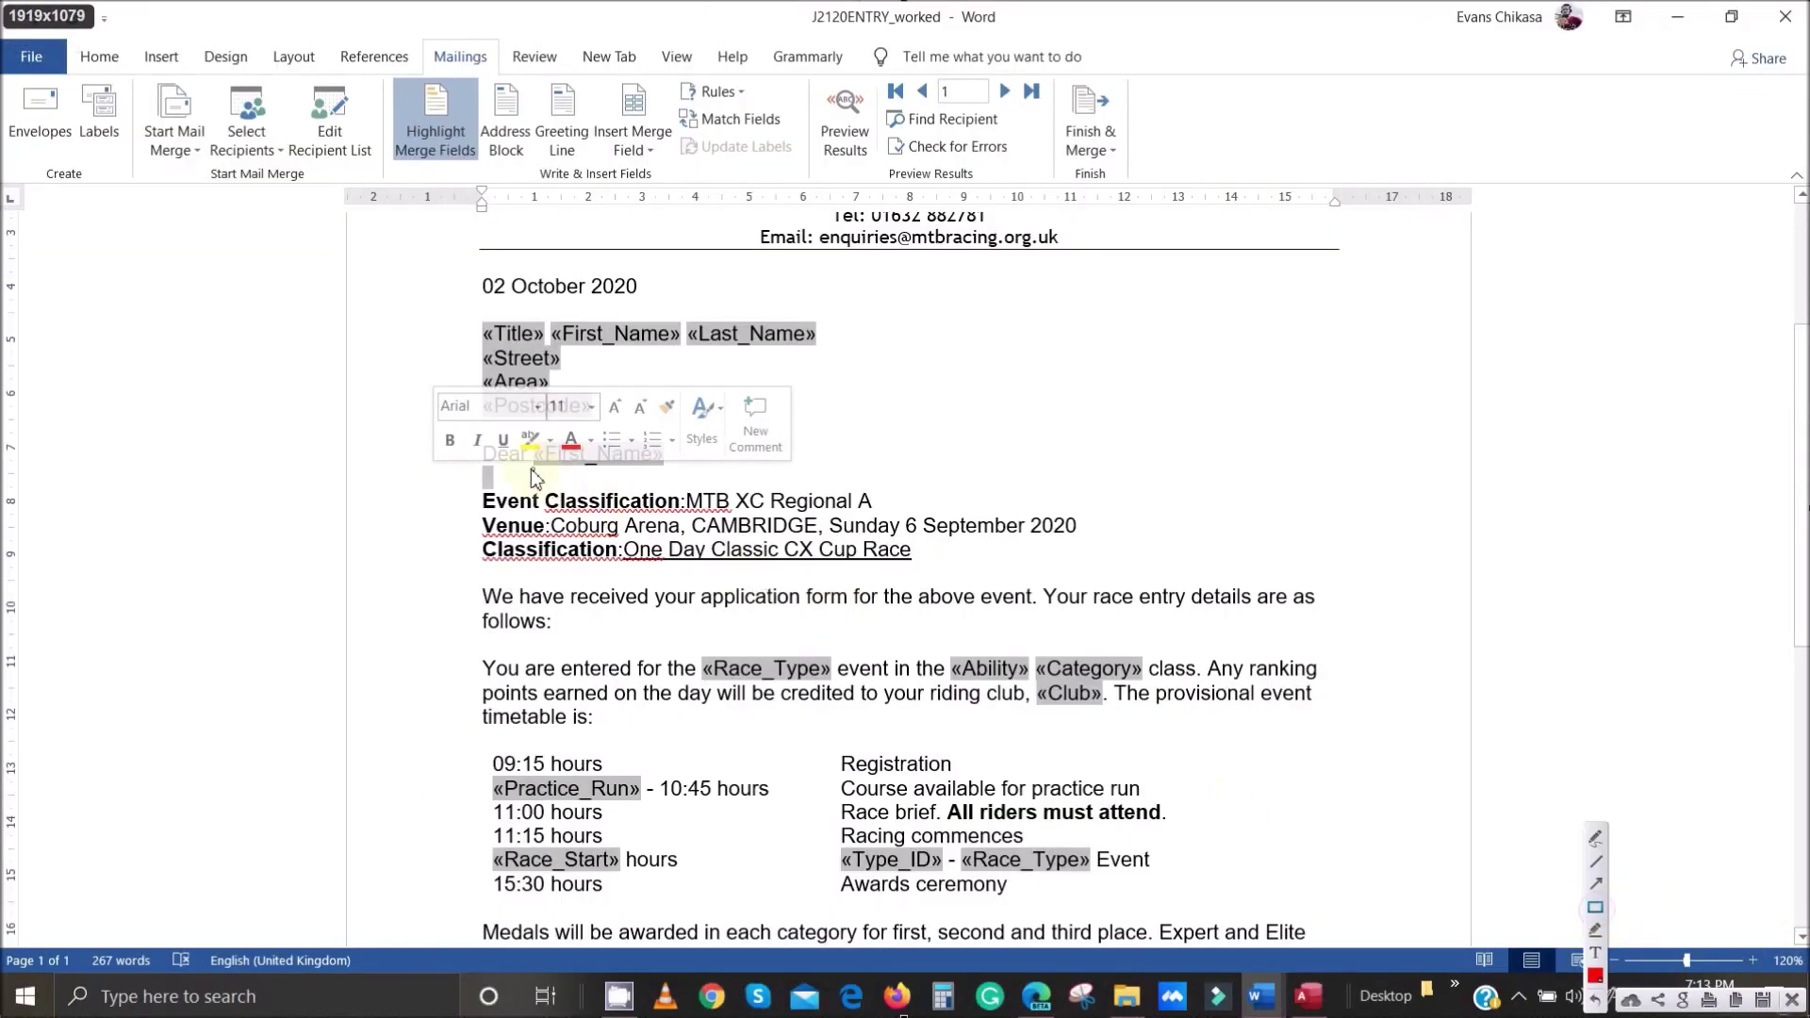
mouse_move(464, 486)
mouse_down()
mouse_move(961, 577)
mouse_move(1108, 571)
mouse_up()
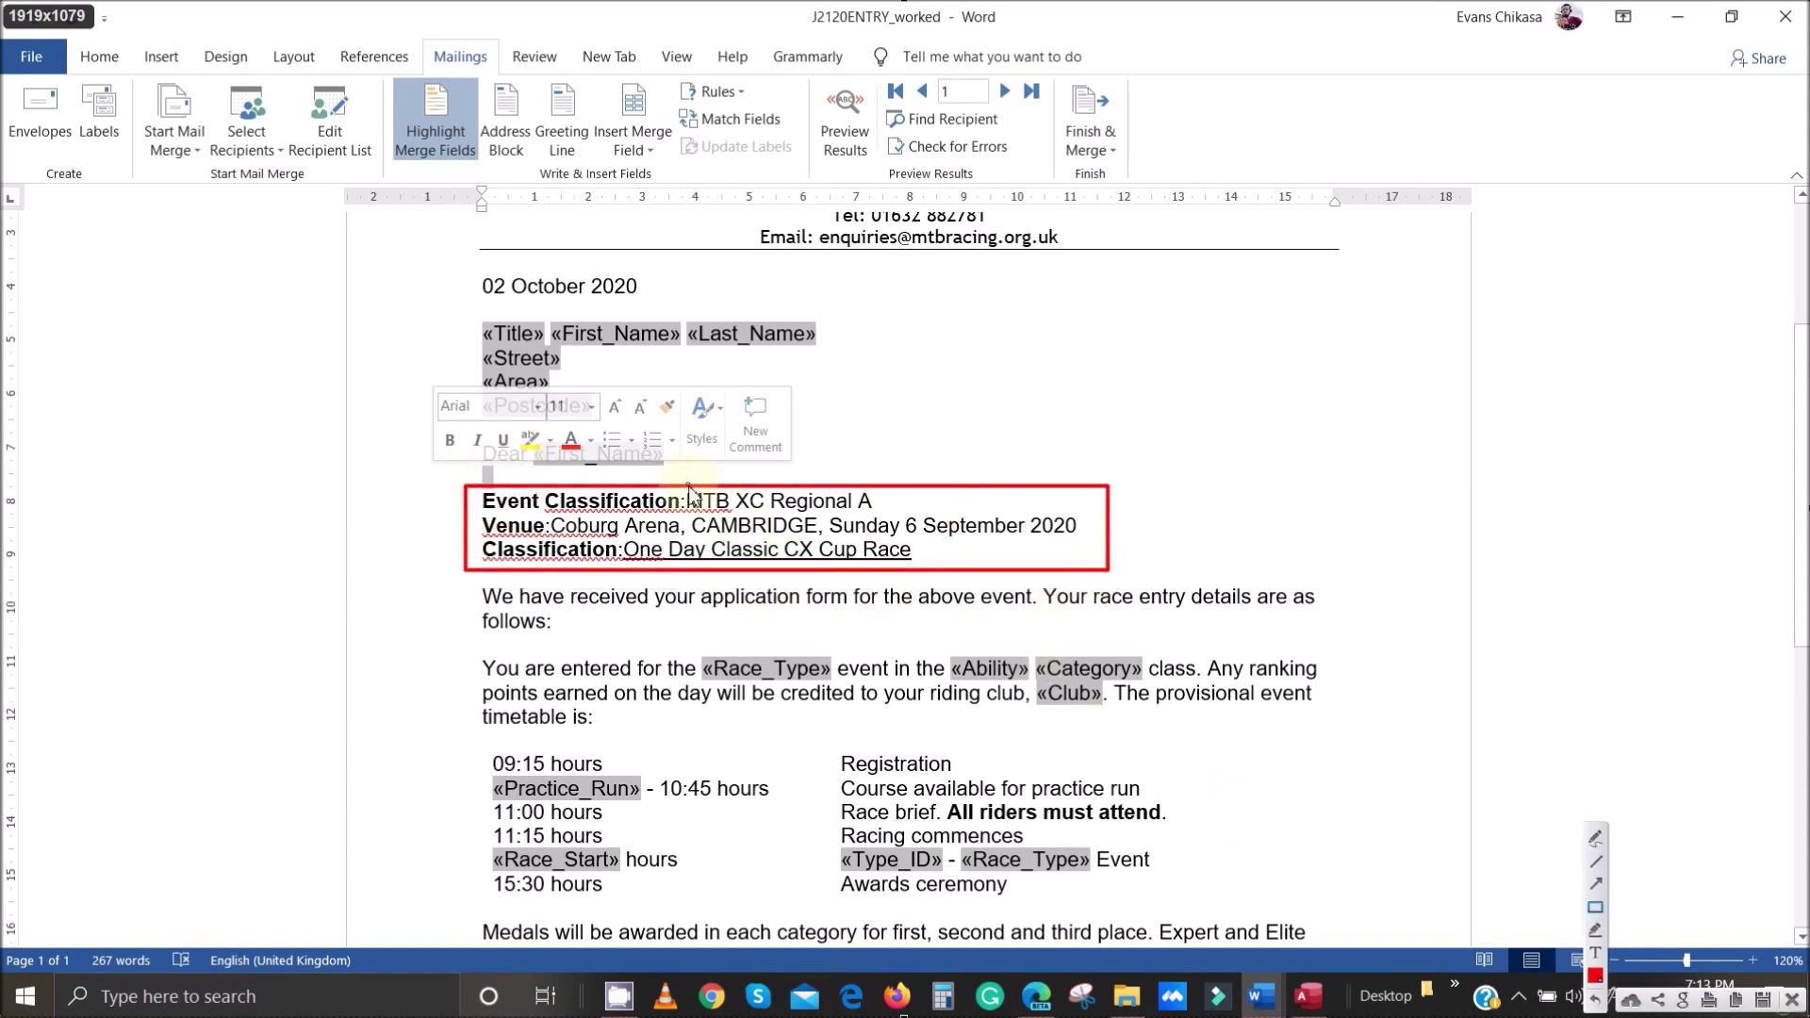
mouse_move(685, 487)
mouse_down()
mouse_move(840, 547)
mouse_move(895, 515)
mouse_up()
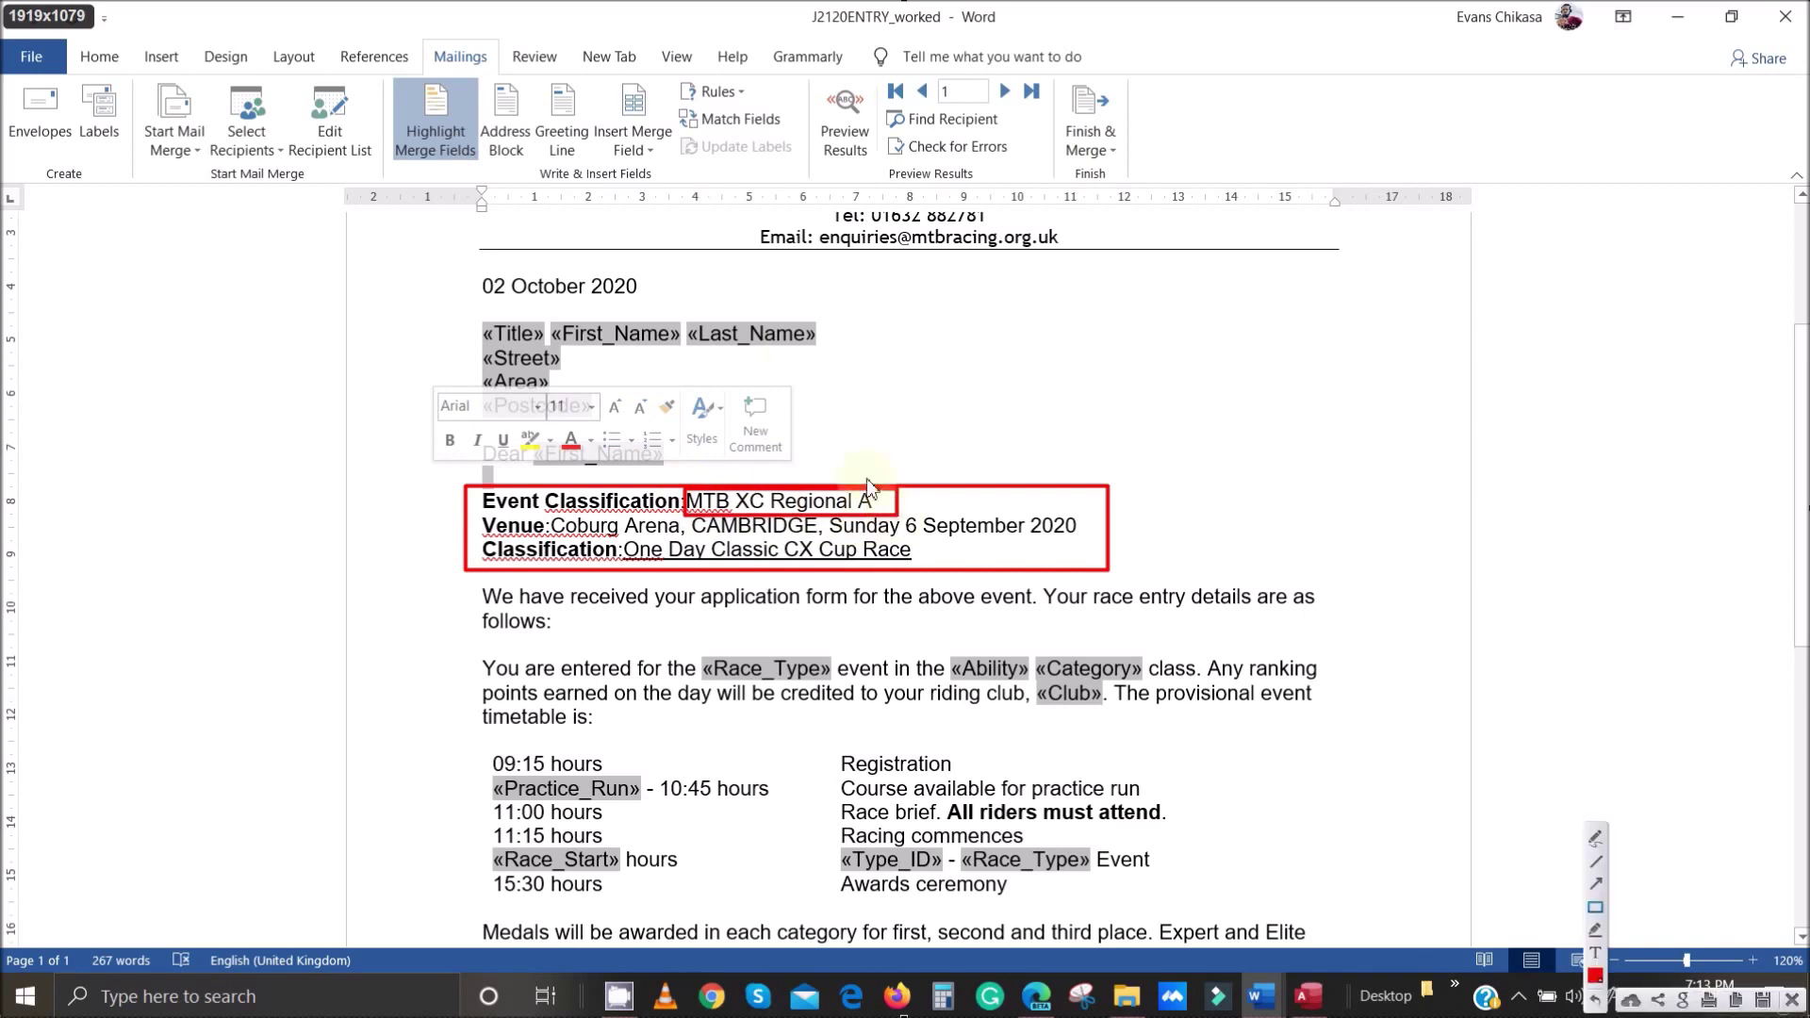
Add further red marks, close the screen annotations and bring question 29's PDF back
drag(742, 190, 756, 208)
click(1595, 883)
drag(749, 219, 747, 486)
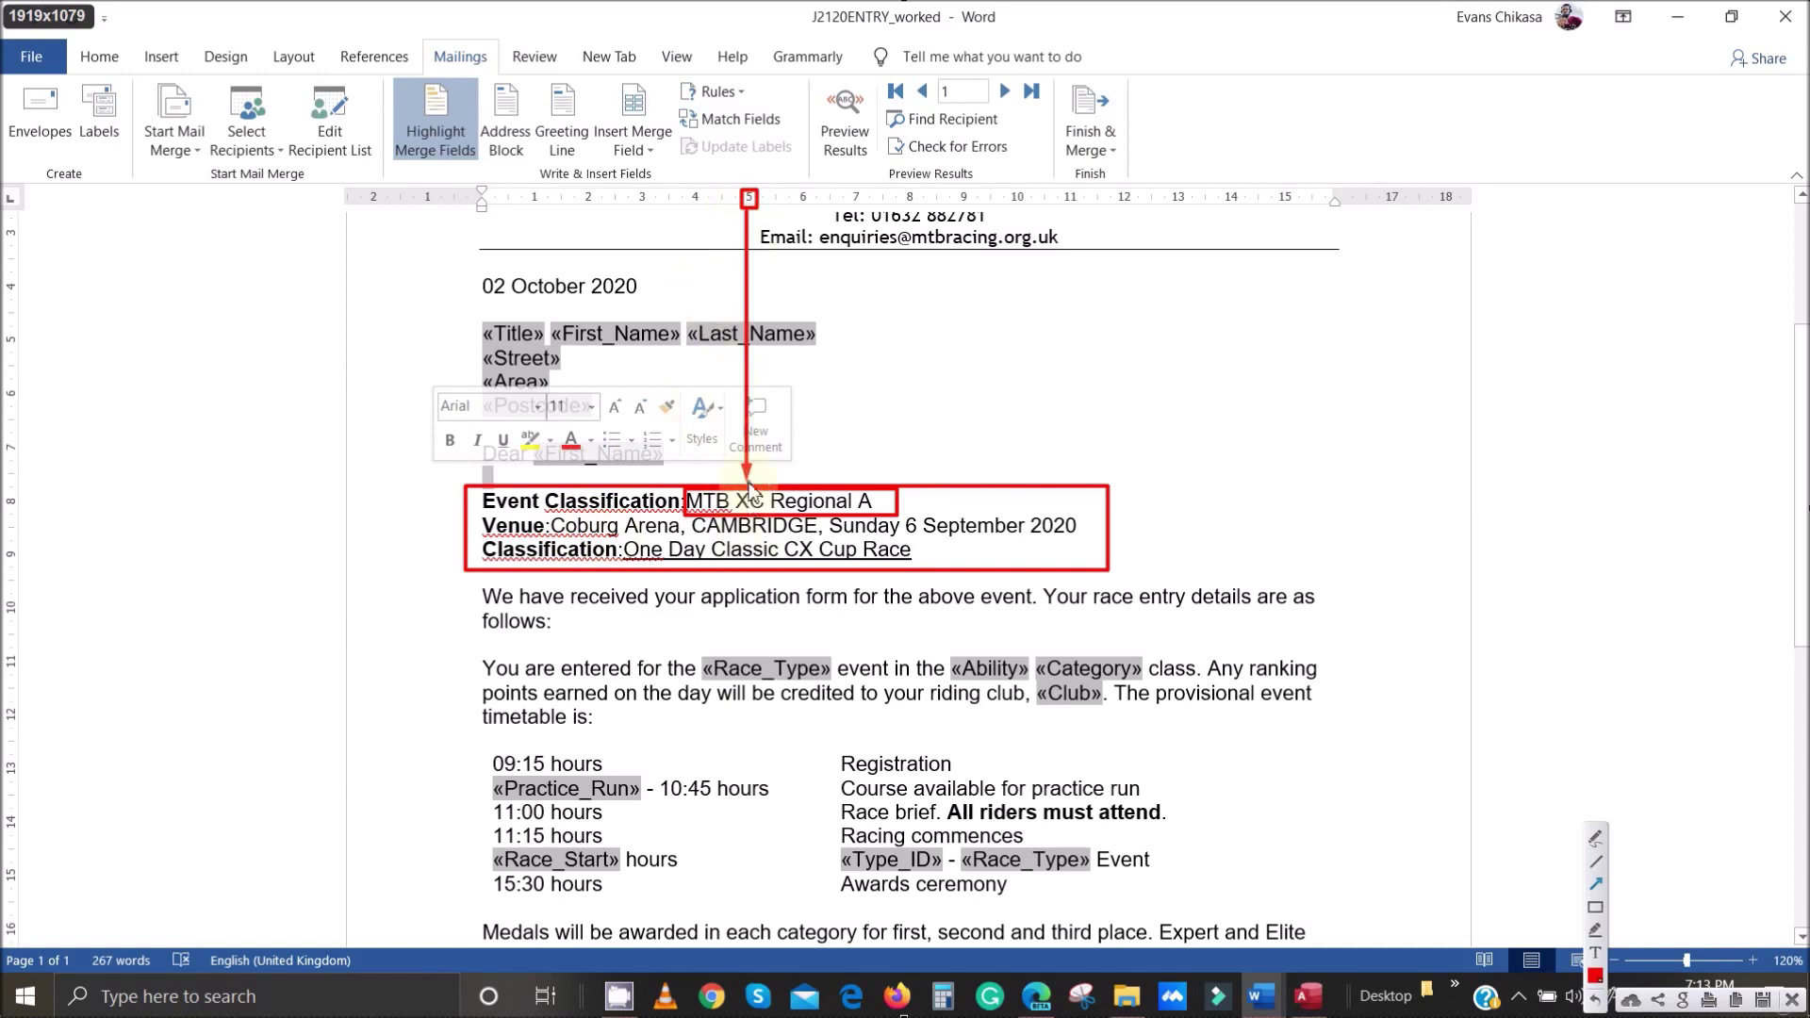
drag(747, 501, 751, 610)
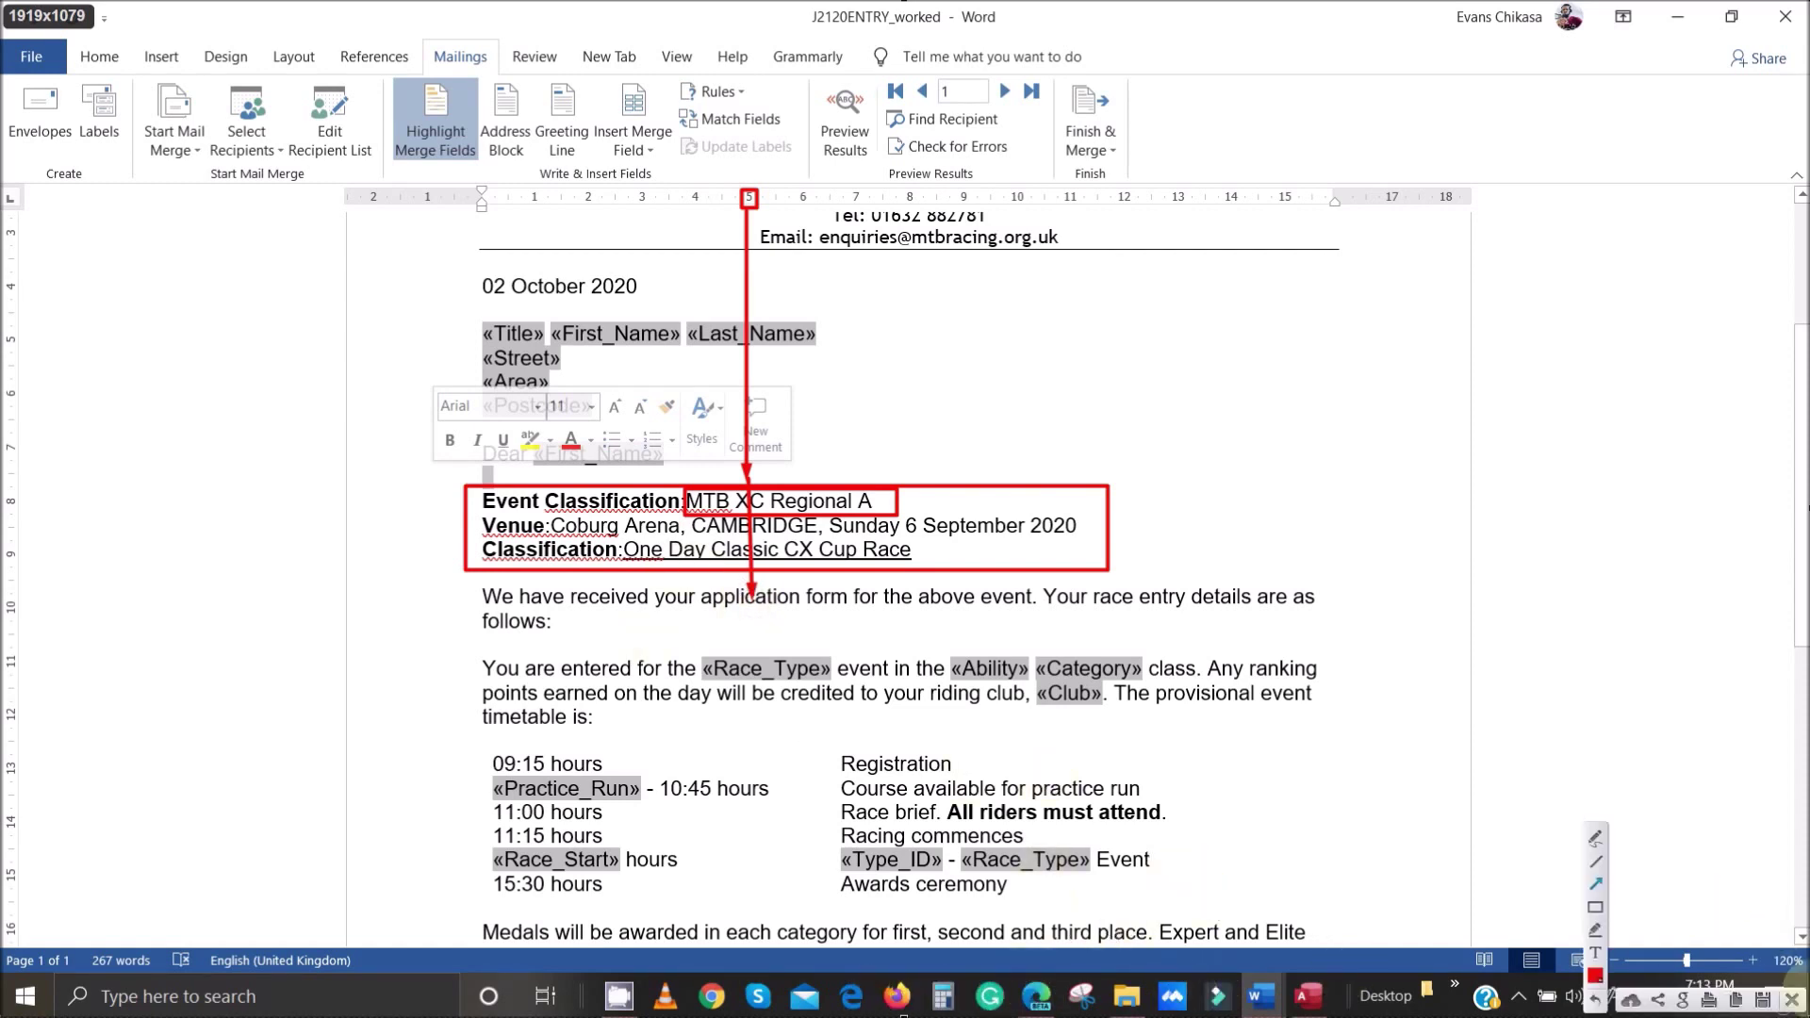
click(1791, 1001)
click(1036, 996)
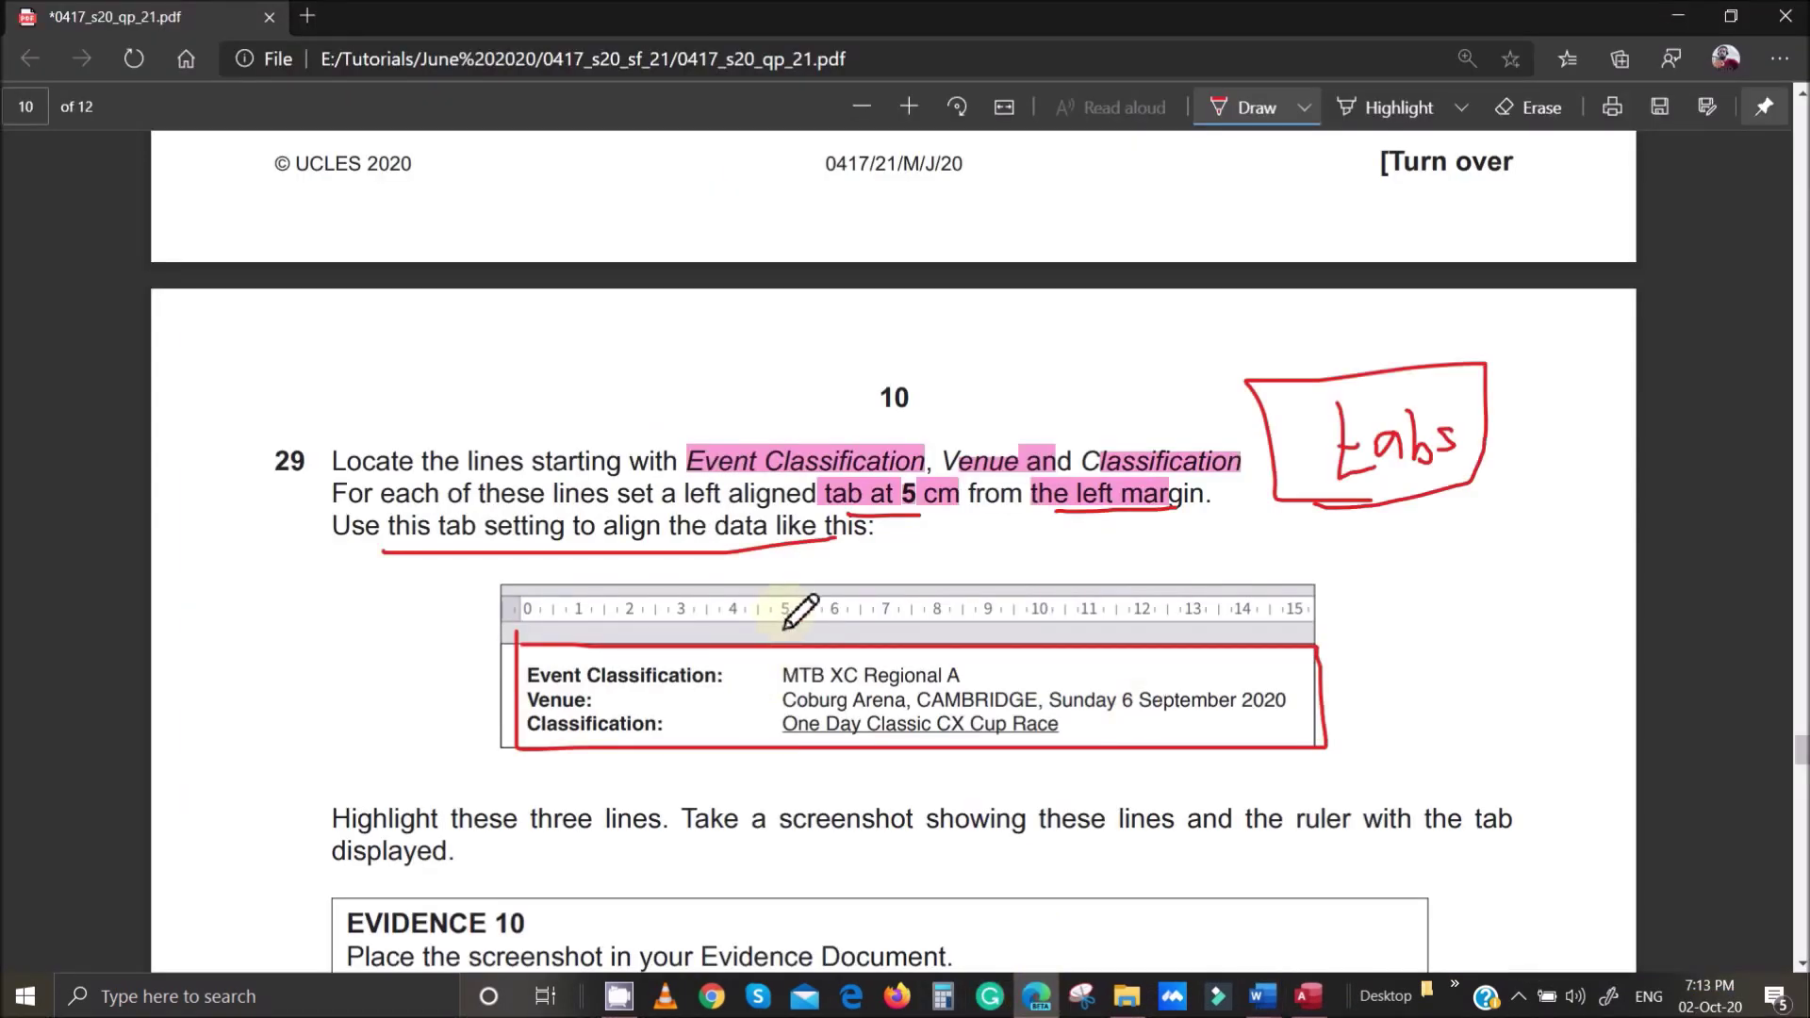
Draw a red line on question 29's sample ruler, then return to the J2120ENTRY_worked letter
drag(784, 608, 782, 747)
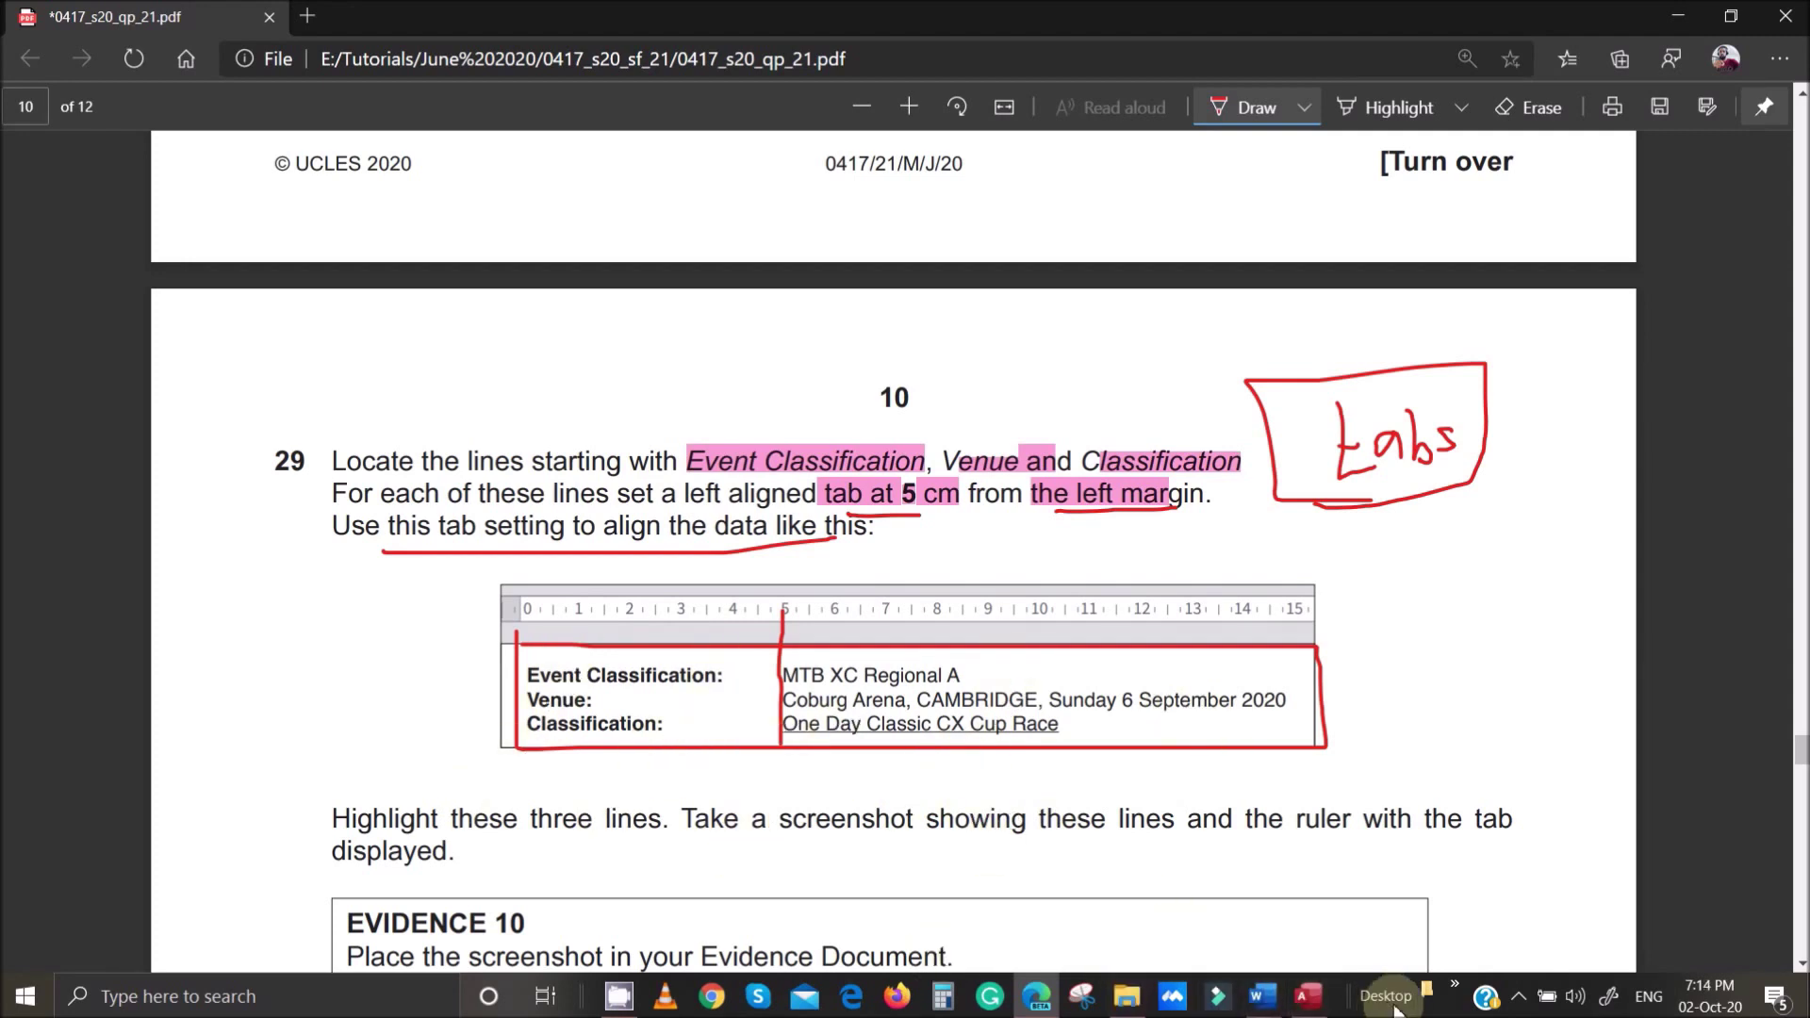
mouse_move(1273, 1004)
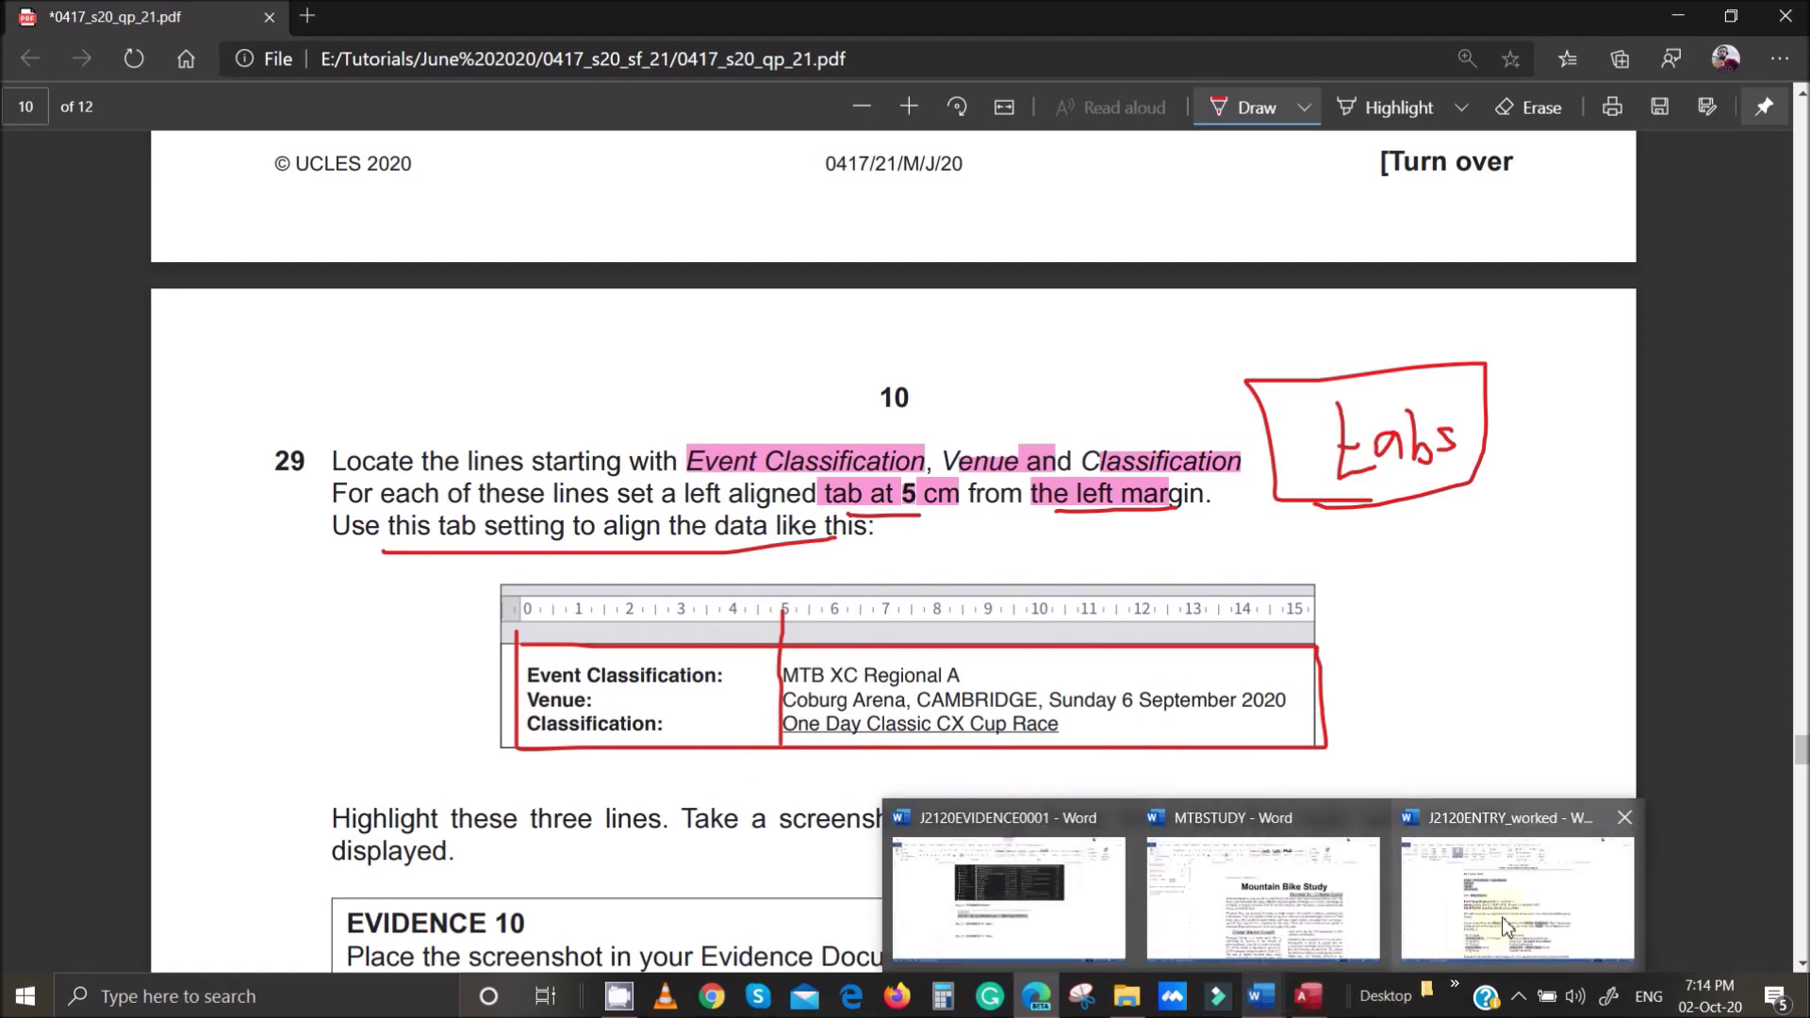
click(1523, 877)
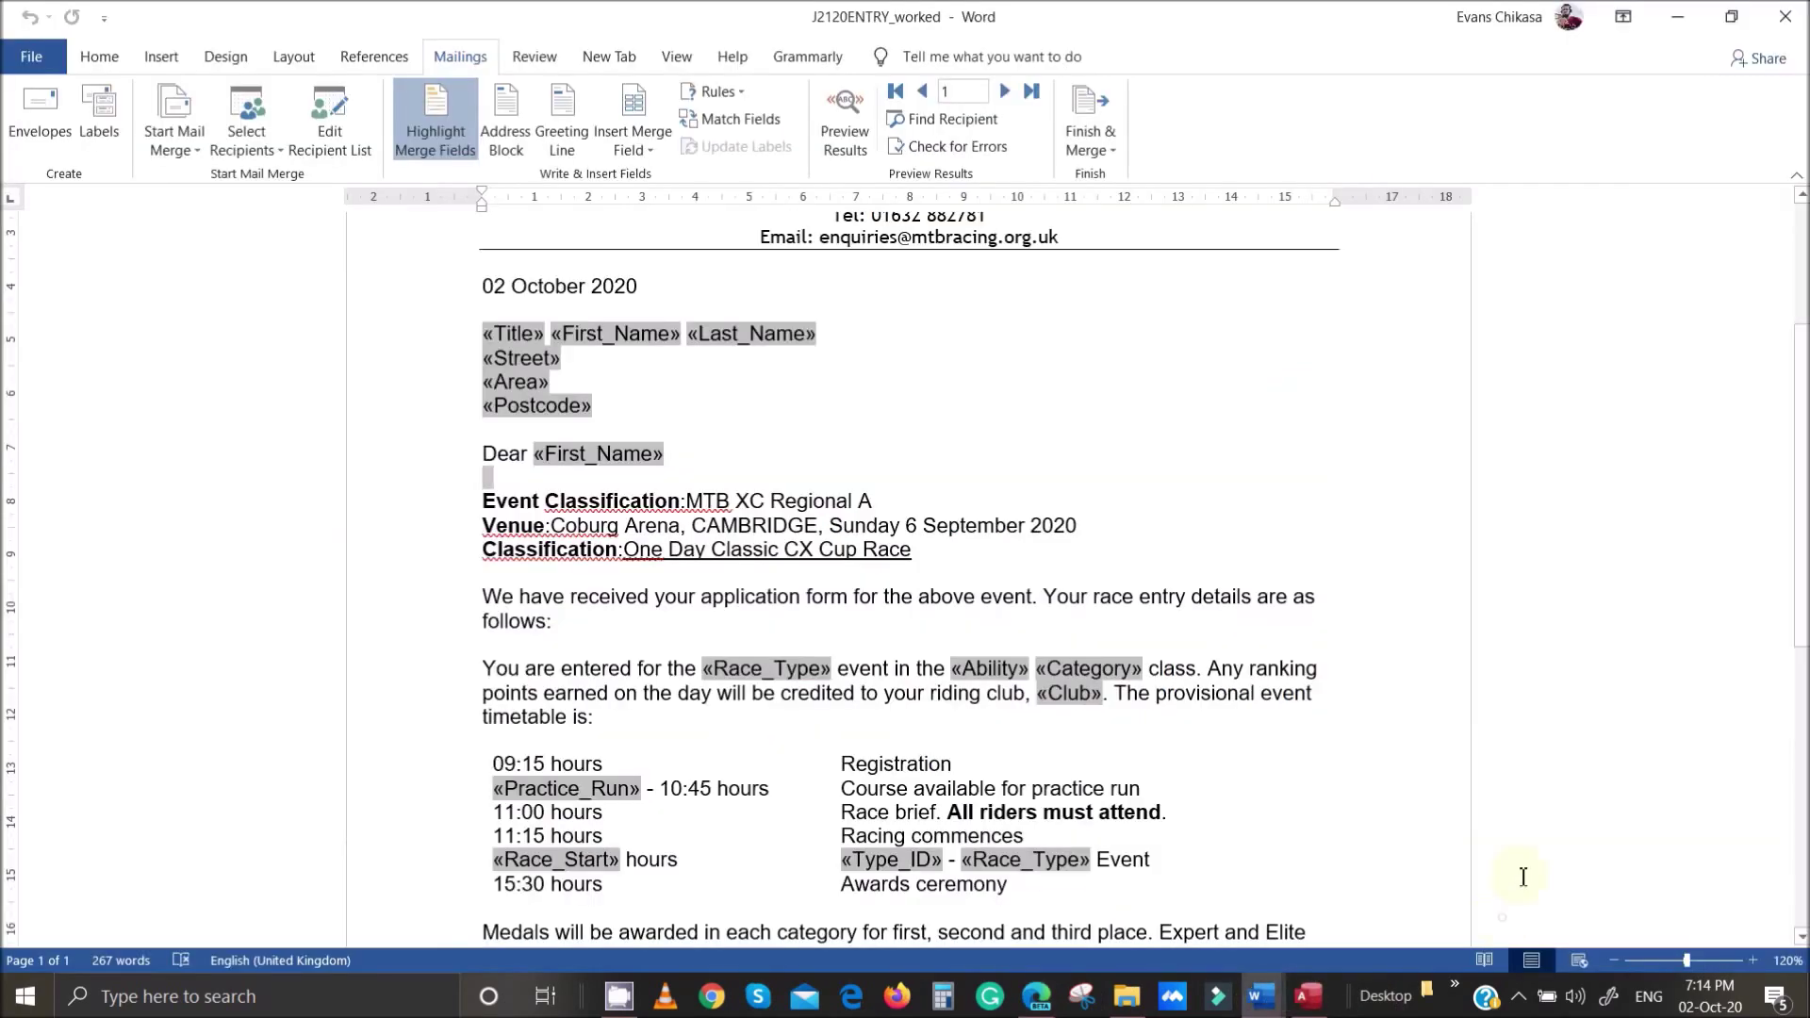
click(689, 494)
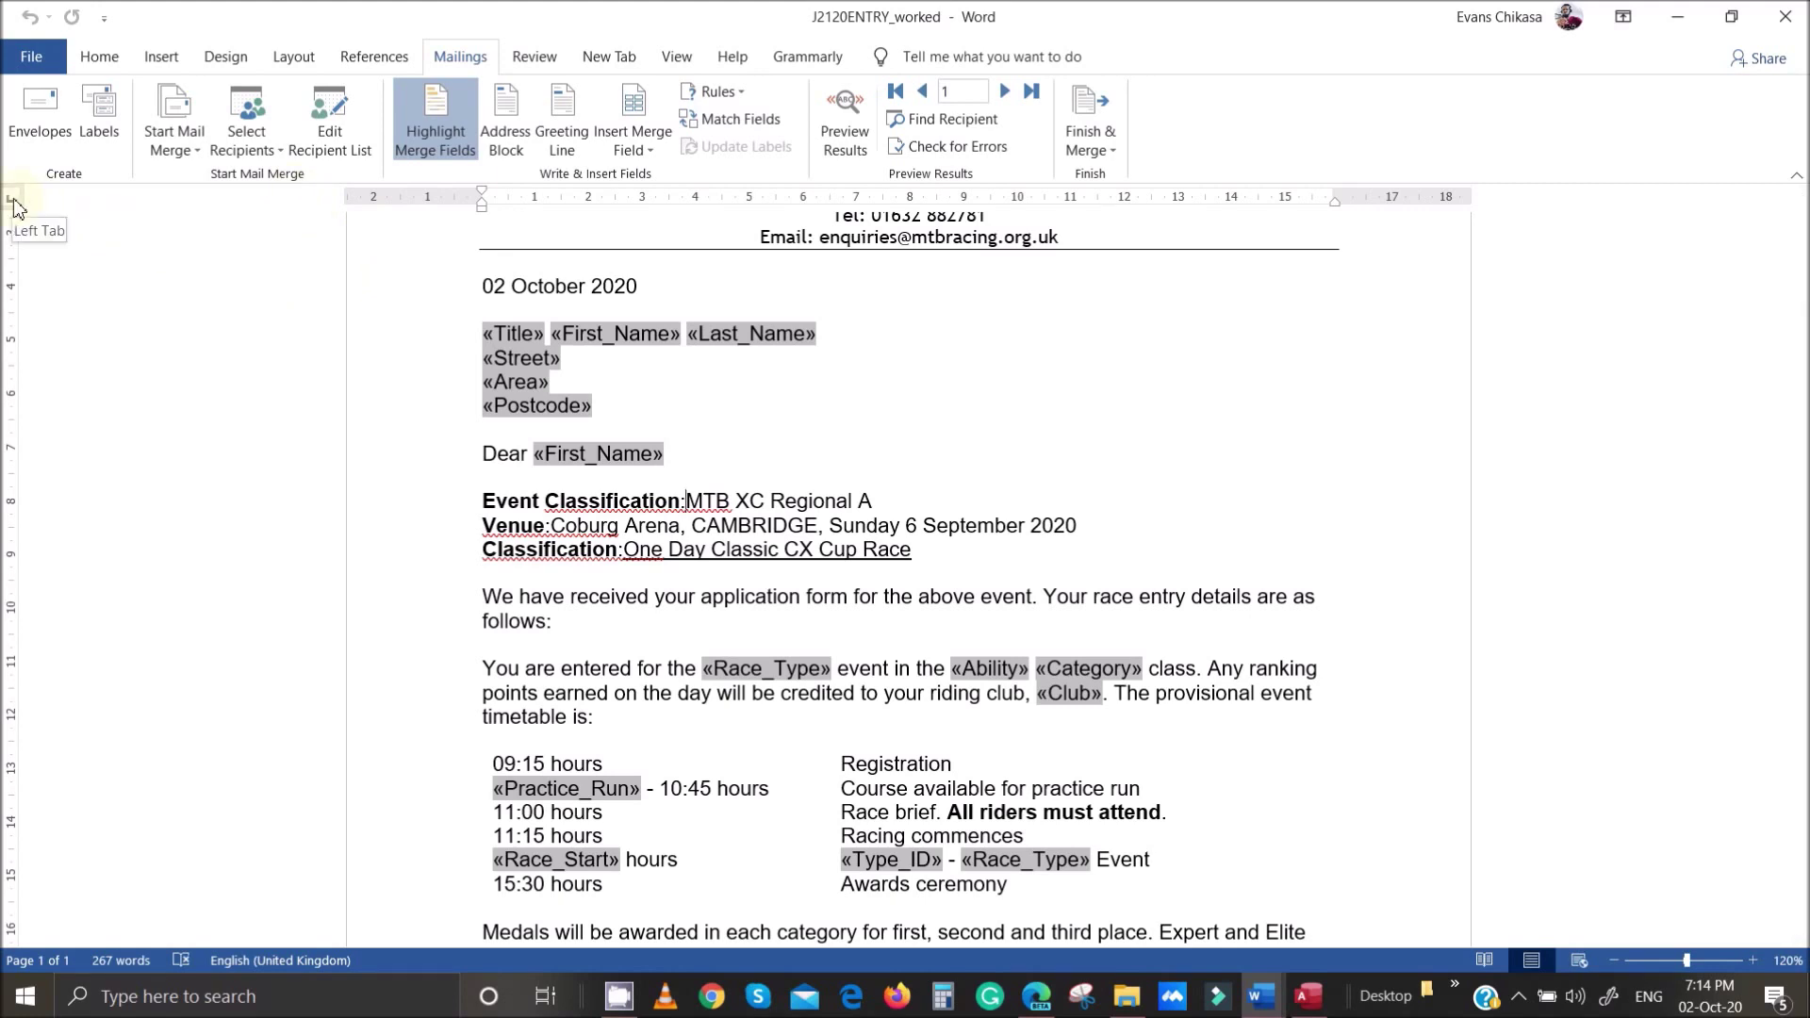
key(Print)
click(5, 8)
drag(1808, 1016, 1808, 1015)
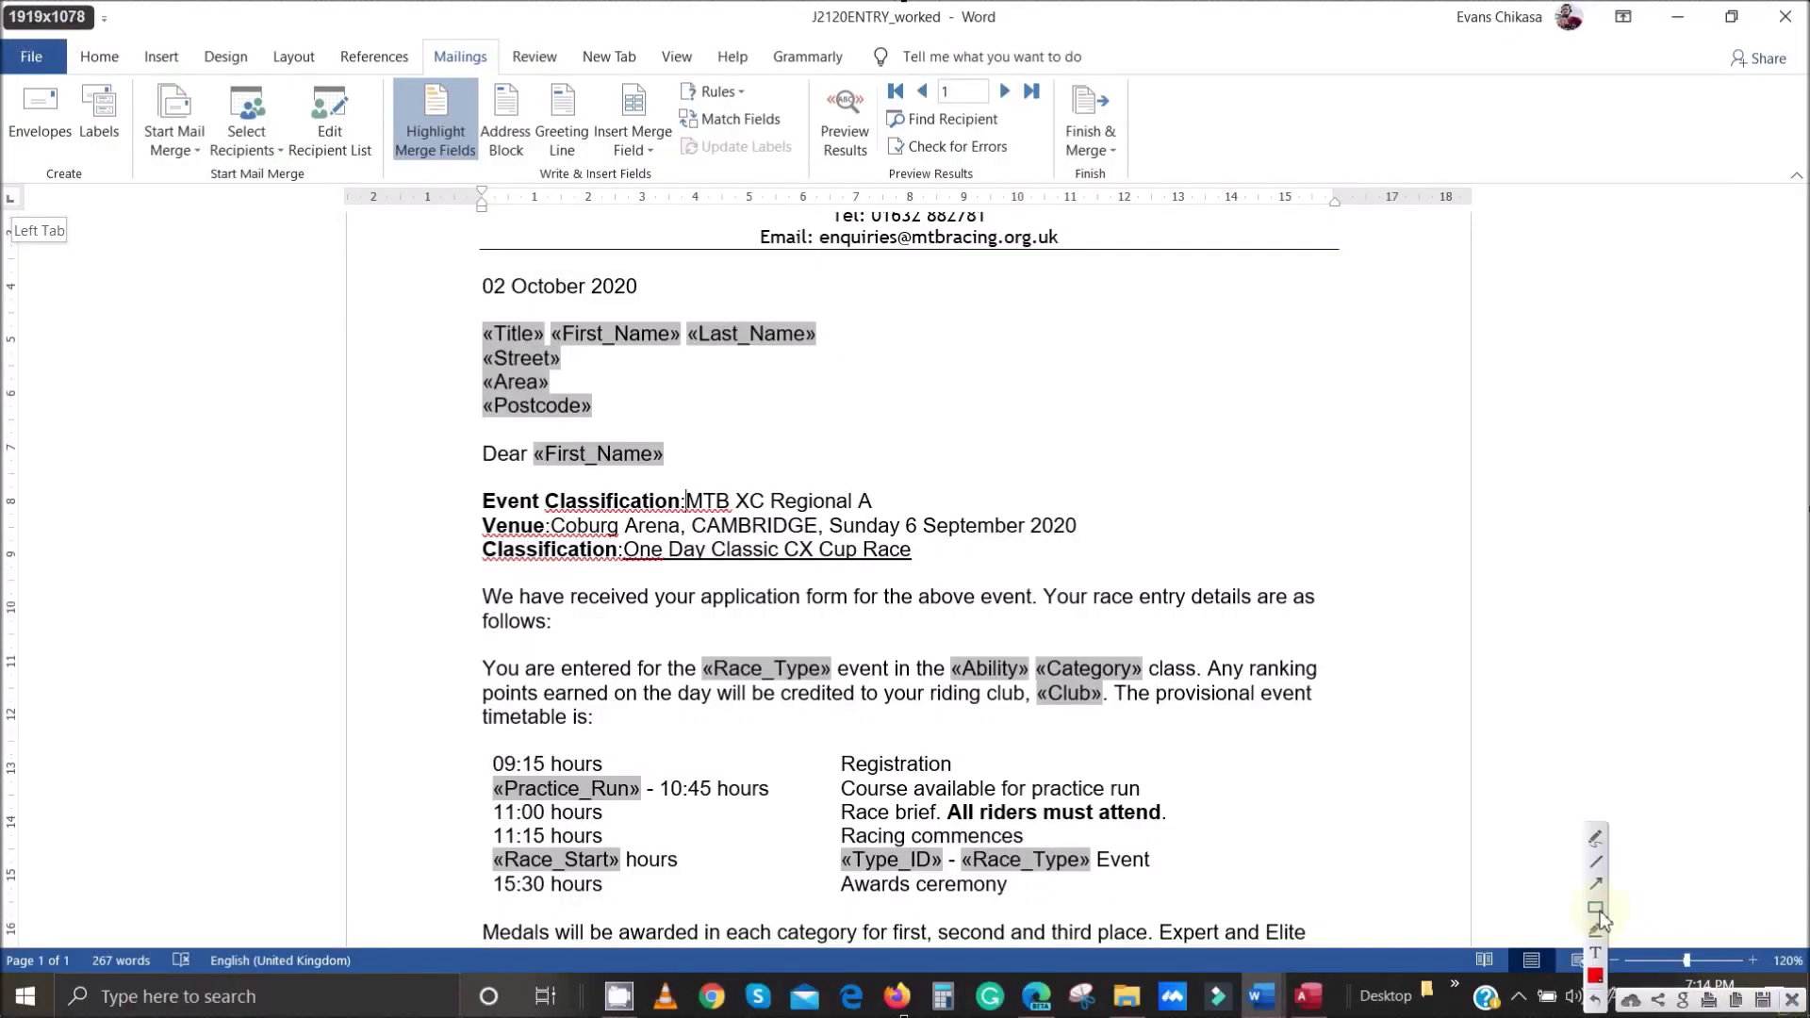
click(1596, 906)
drag(2, 179, 44, 224)
click(1598, 882)
drag(88, 321, 17, 210)
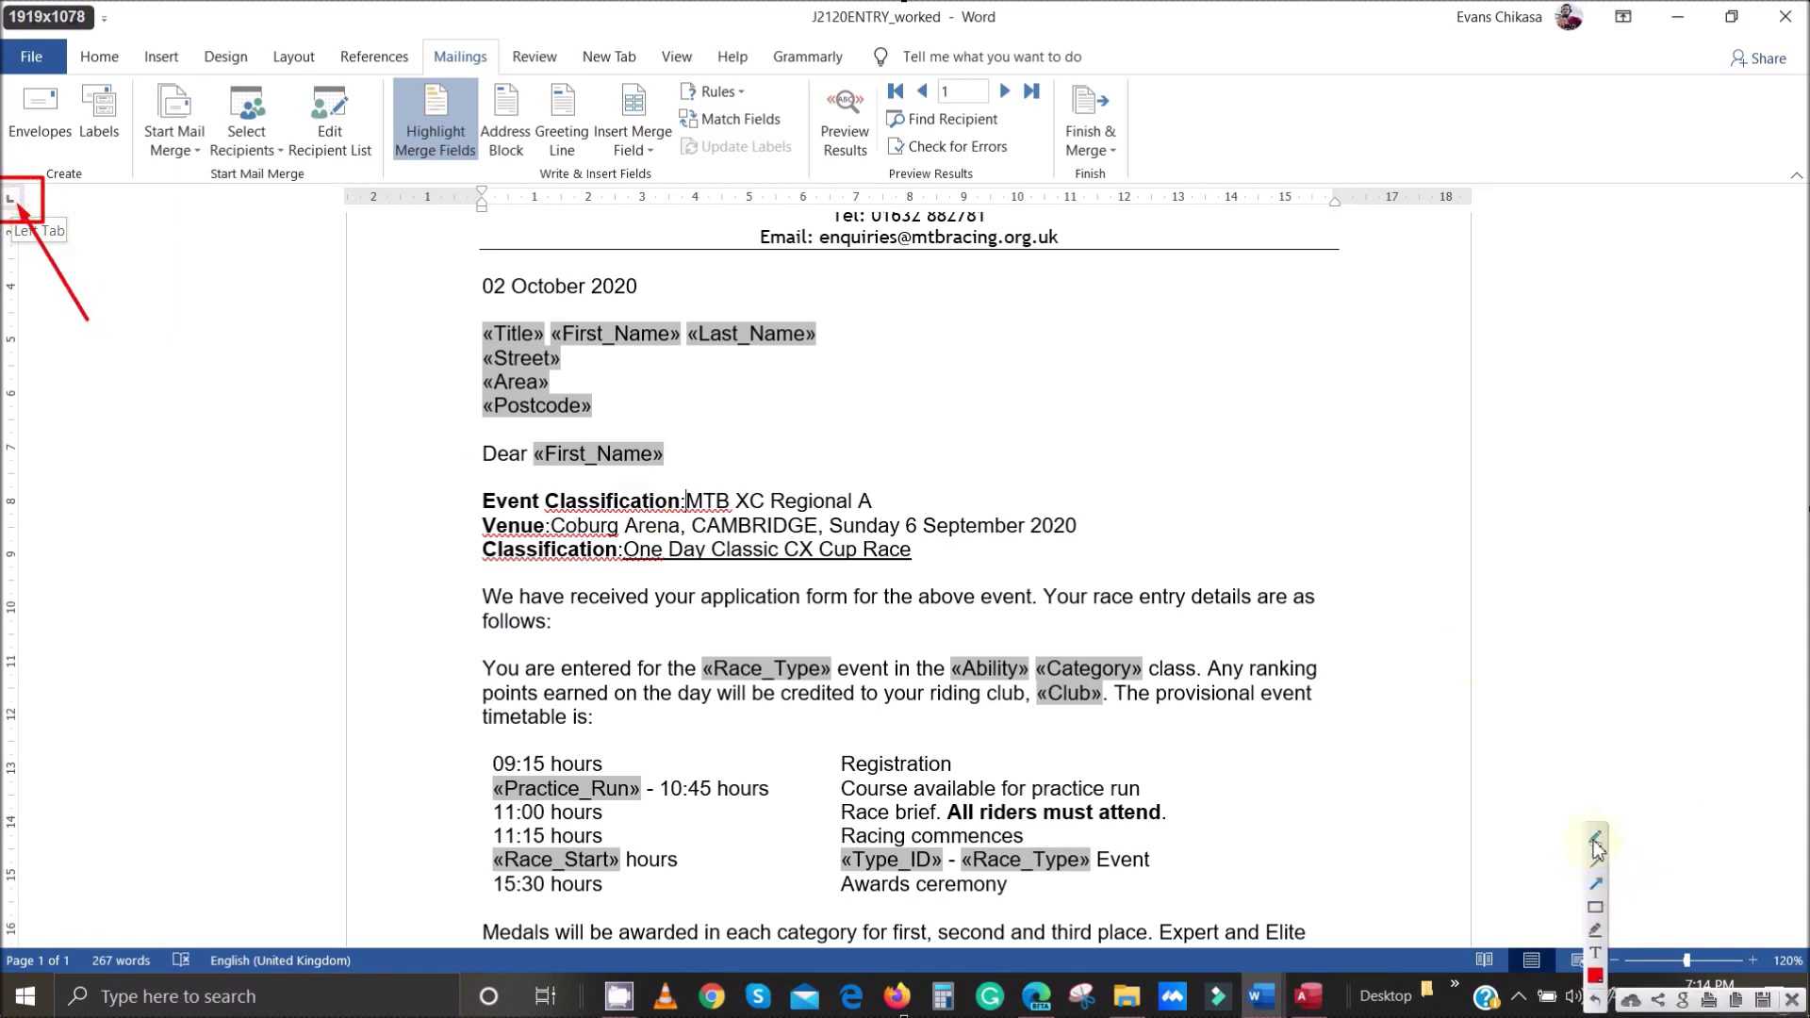
mouse_move(223, 298)
mouse_down()
mouse_move(212, 341)
mouse_move(174, 345)
mouse_move(215, 351)
mouse_up()
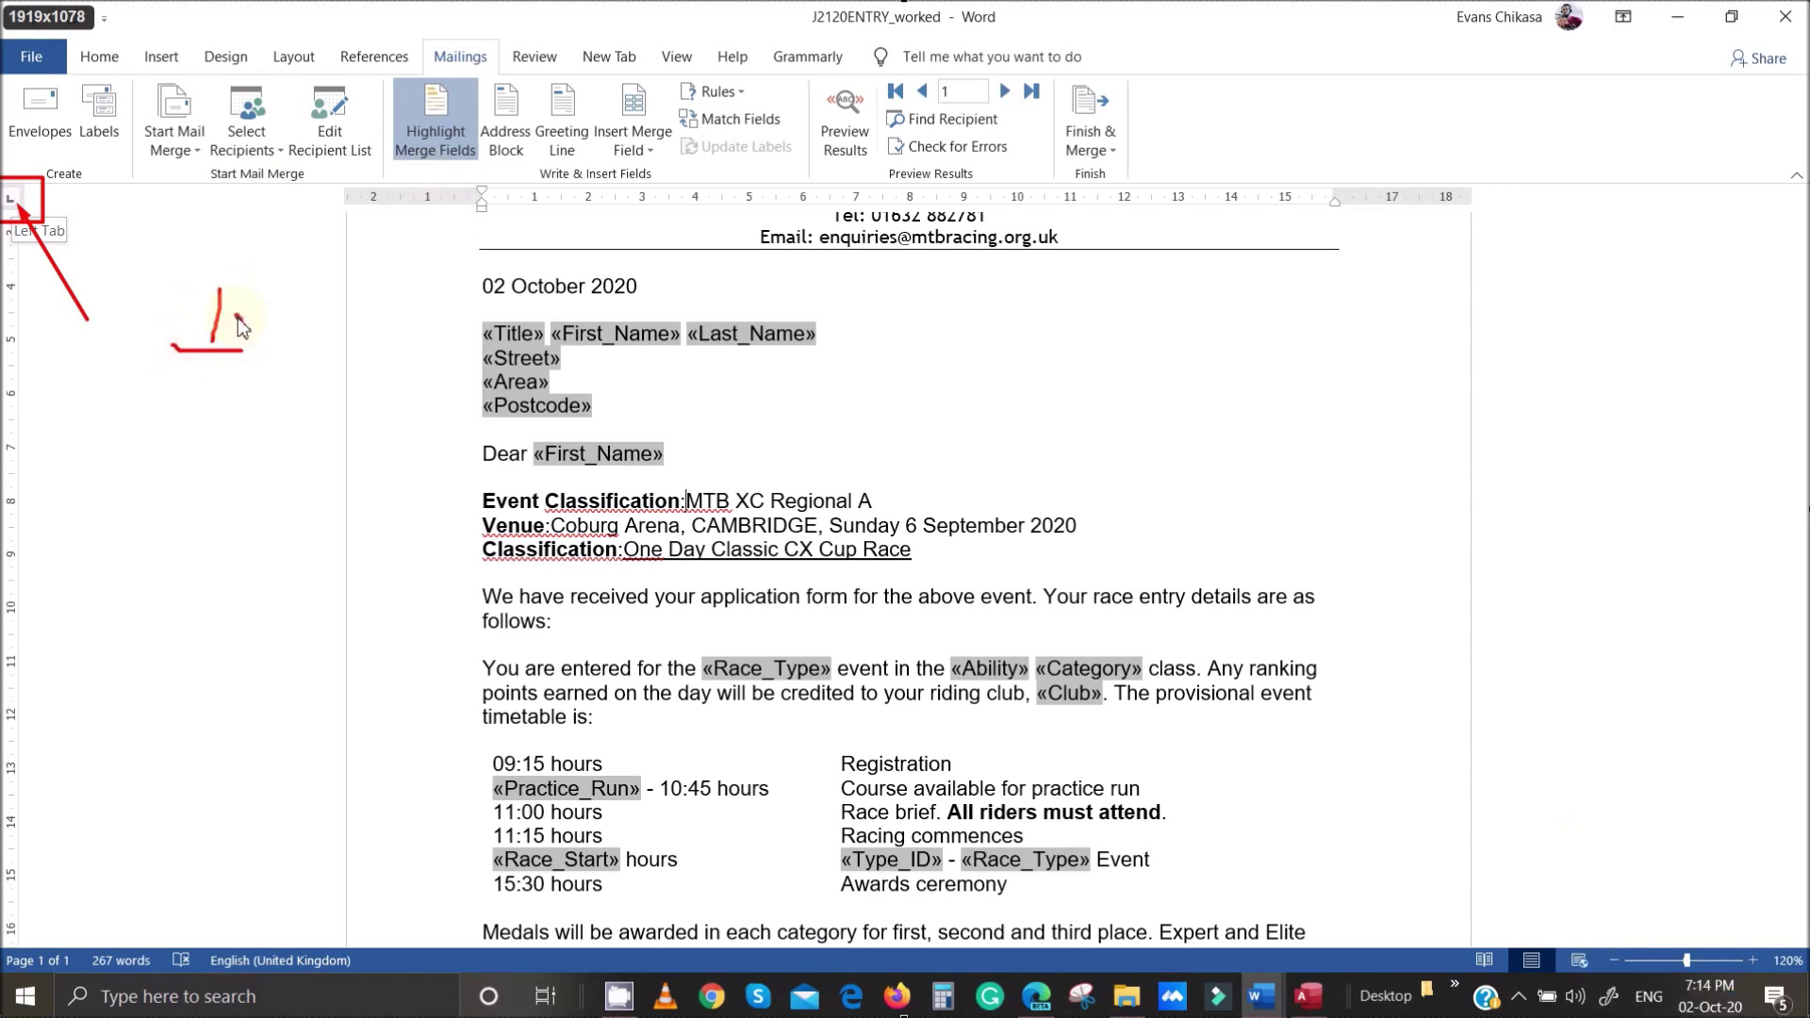
click(237, 315)
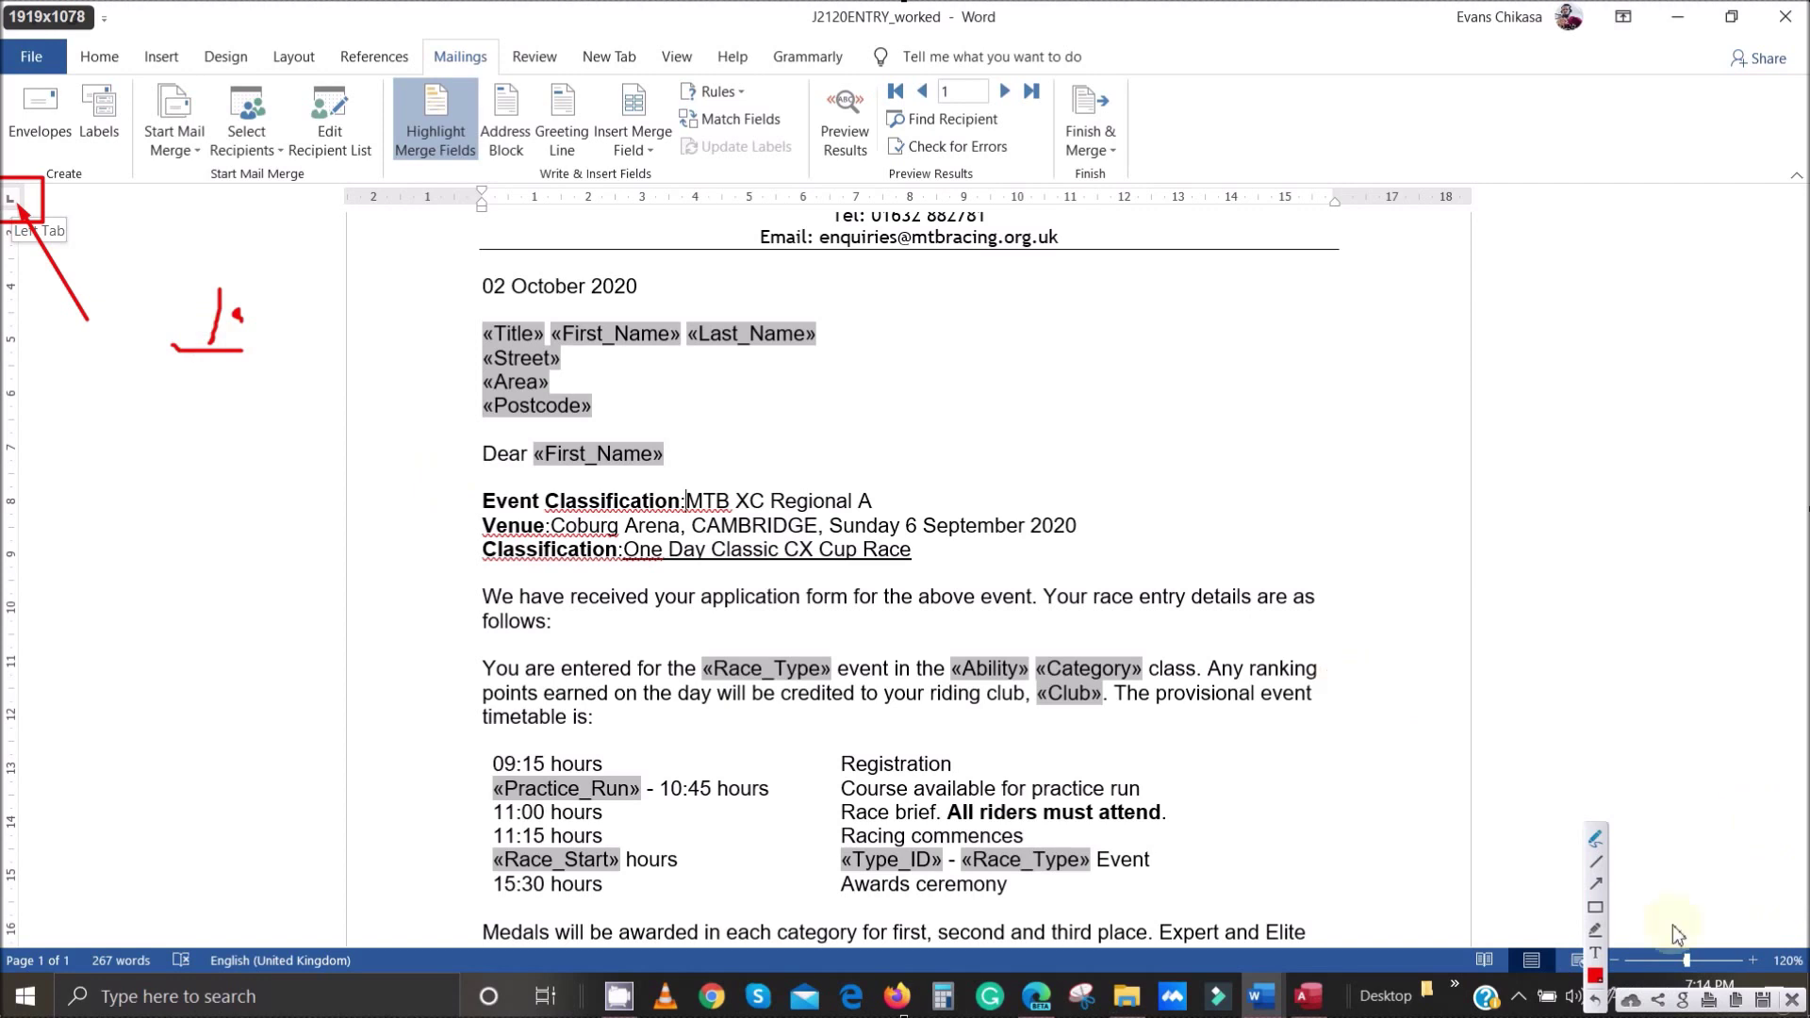
click(1796, 1004)
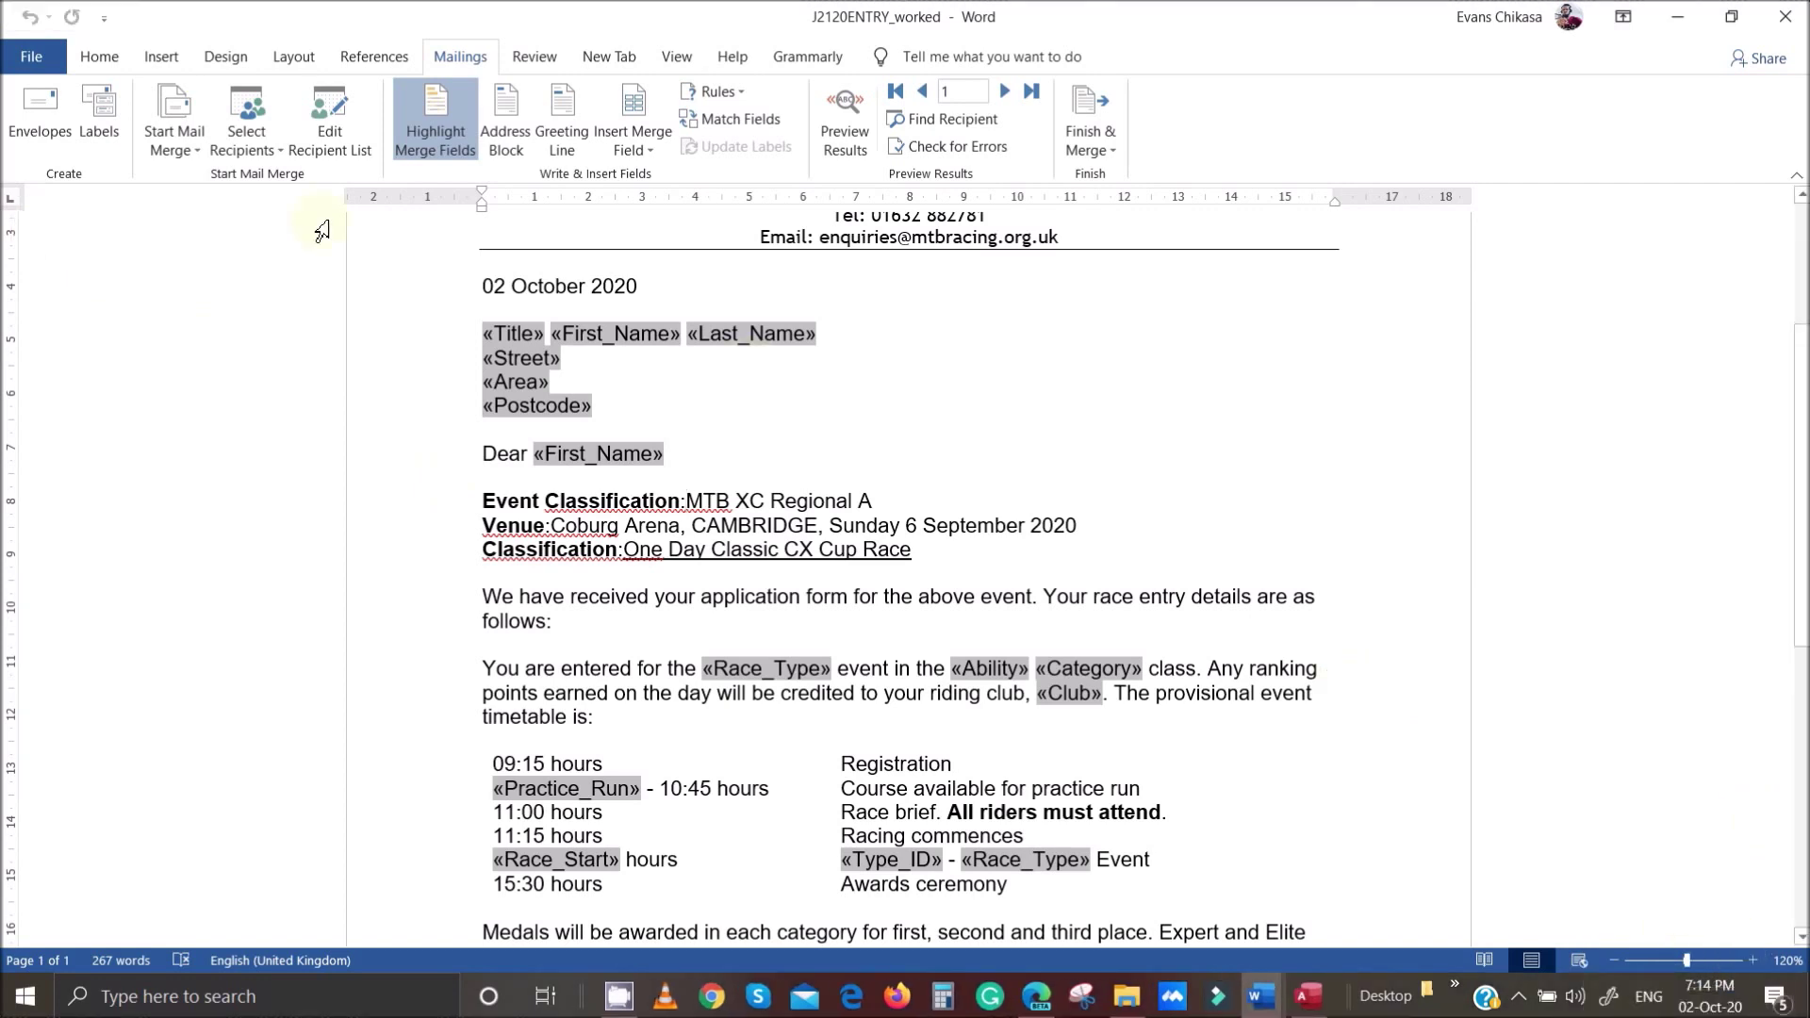
click(16, 206)
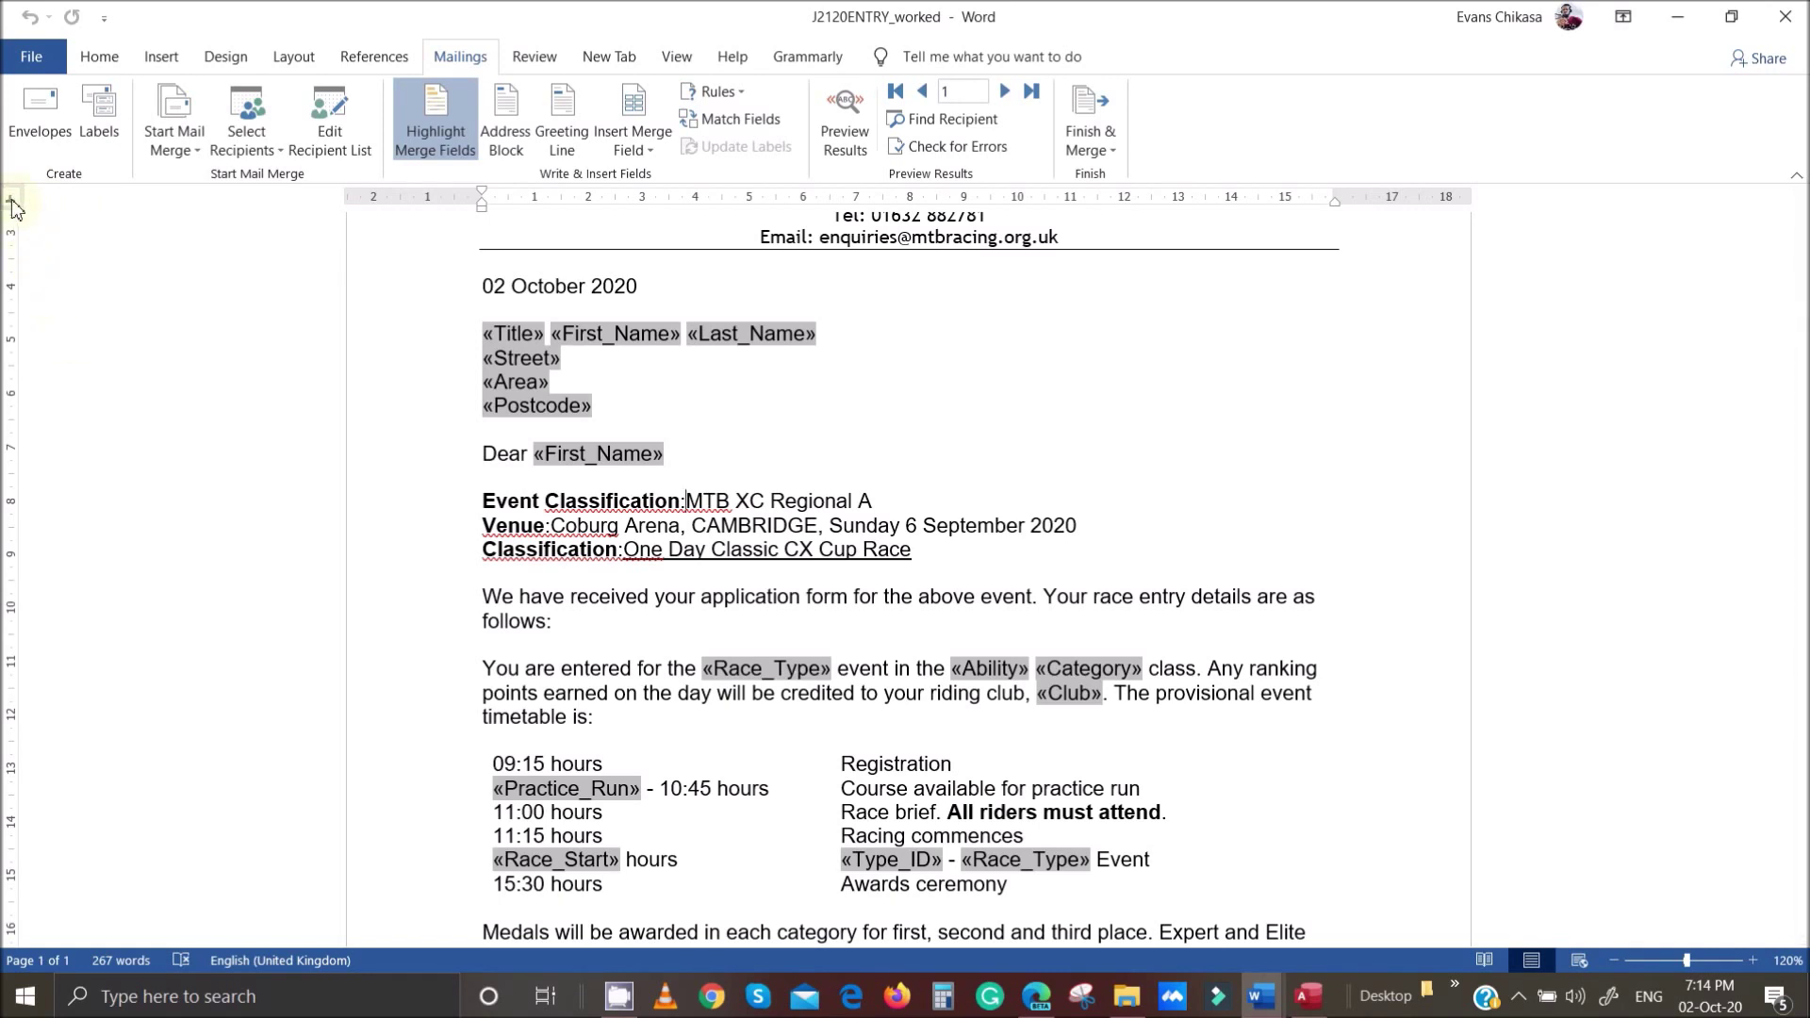
click(15, 204)
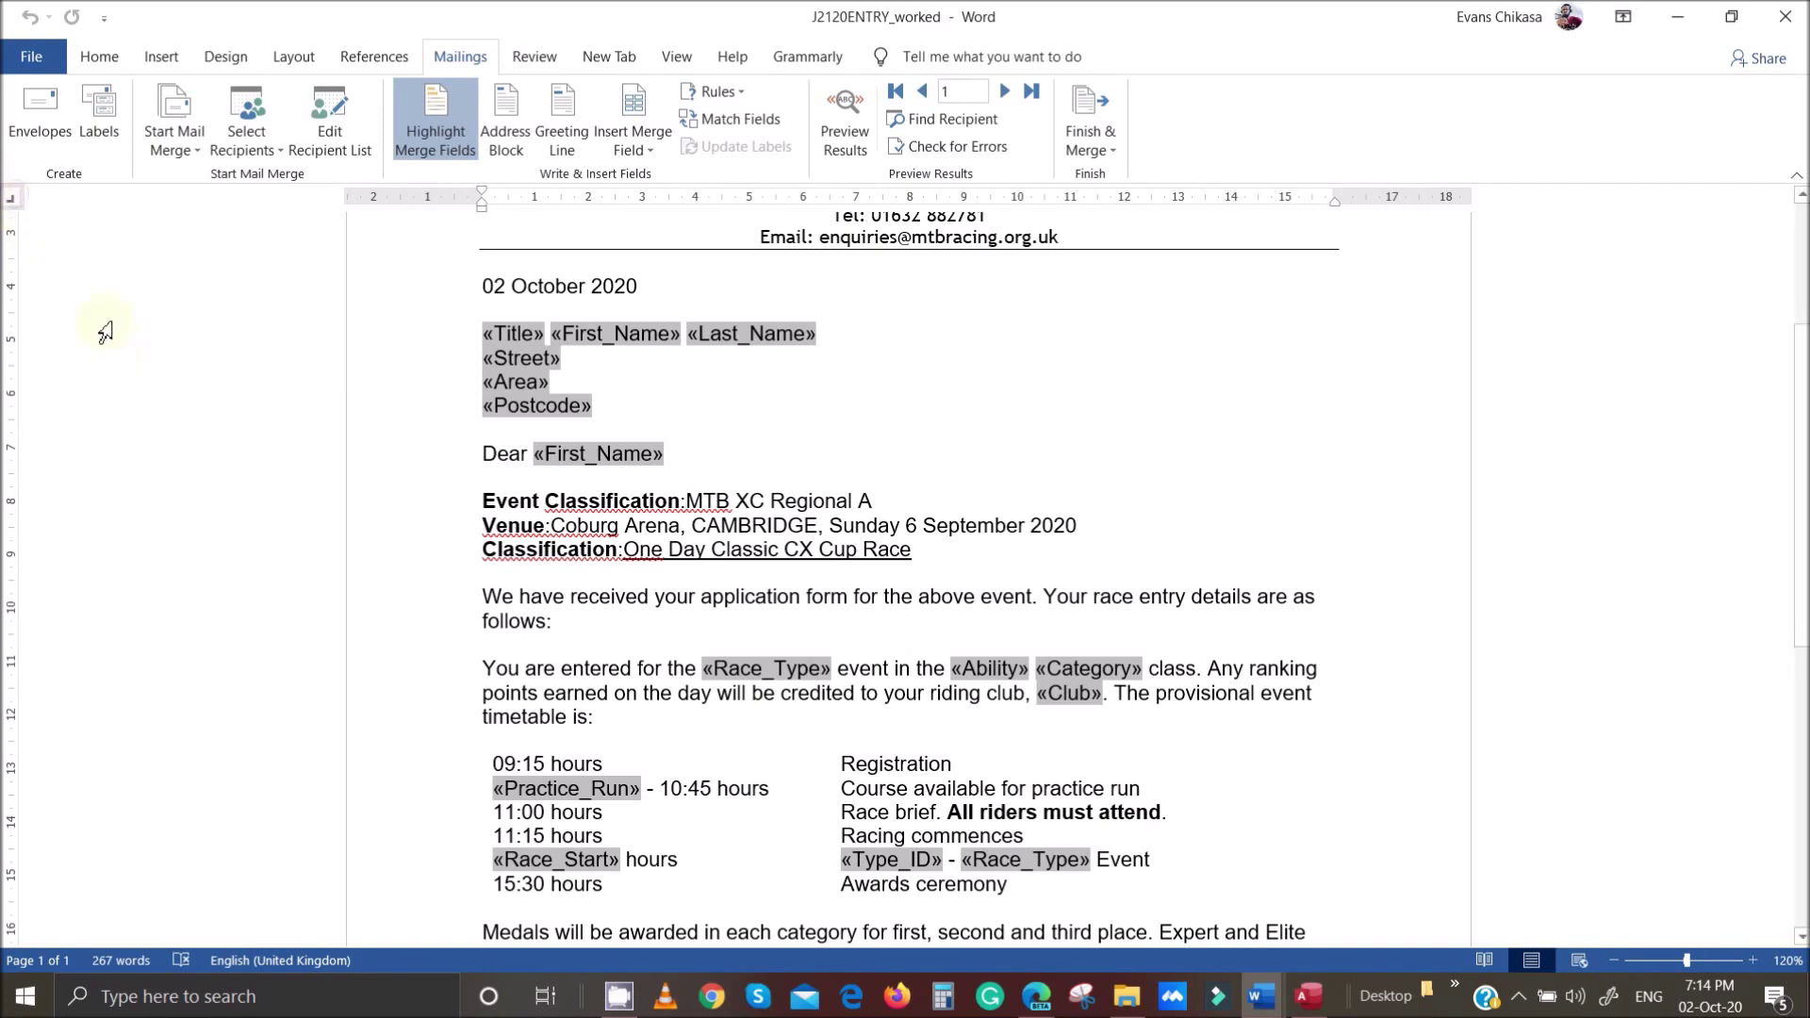
click(15, 202)
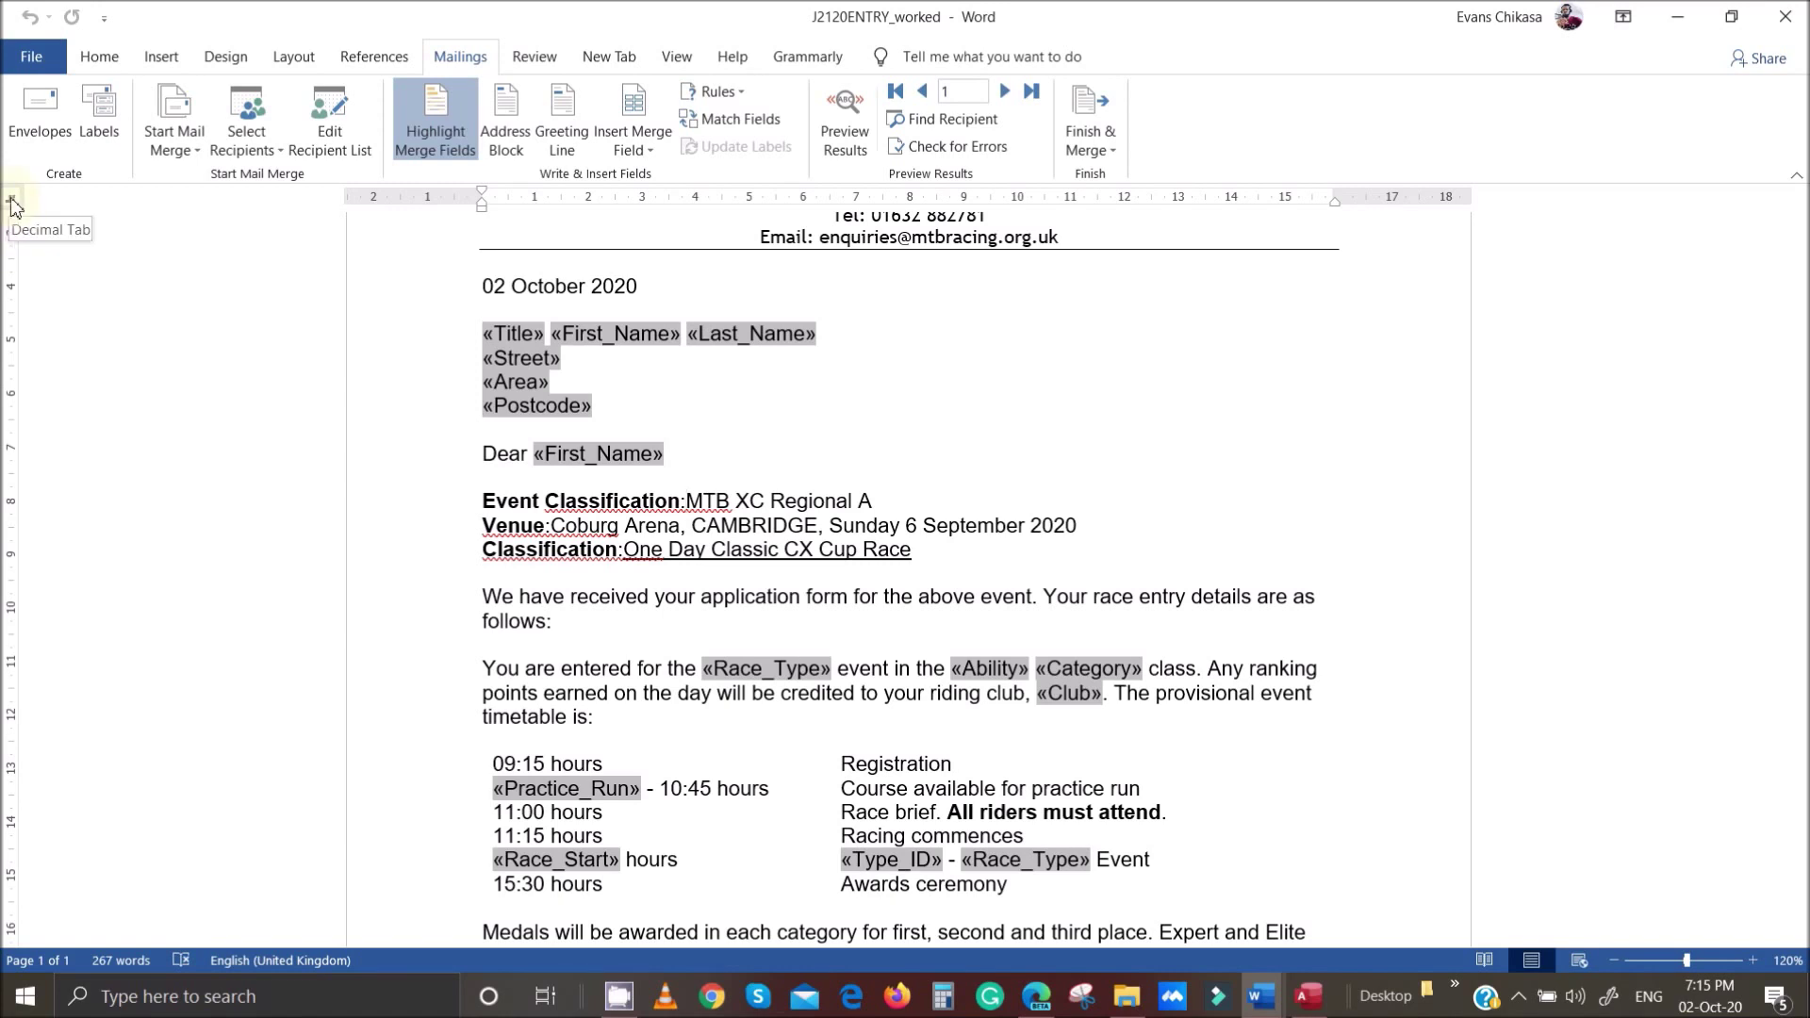
click(12, 200)
click(764, 200)
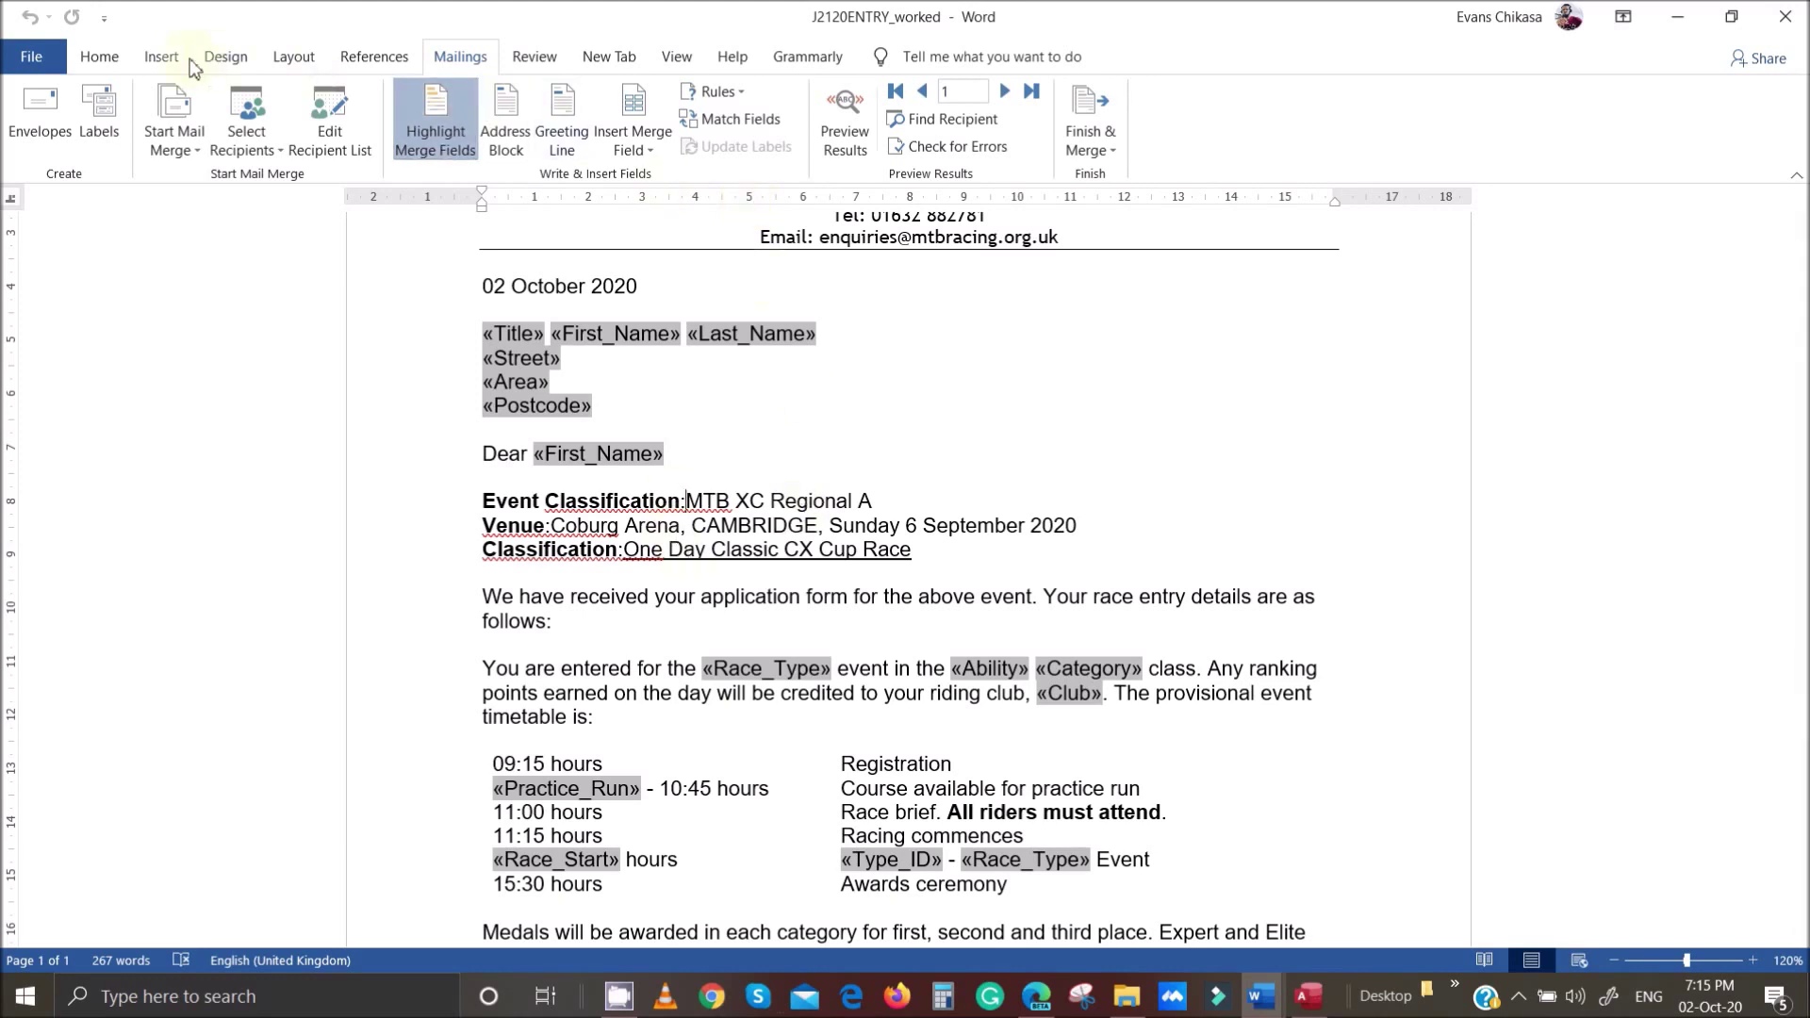
Add a 5 cm left tab stop to the Event Classification line through Paragraph > Tabs
click(102, 60)
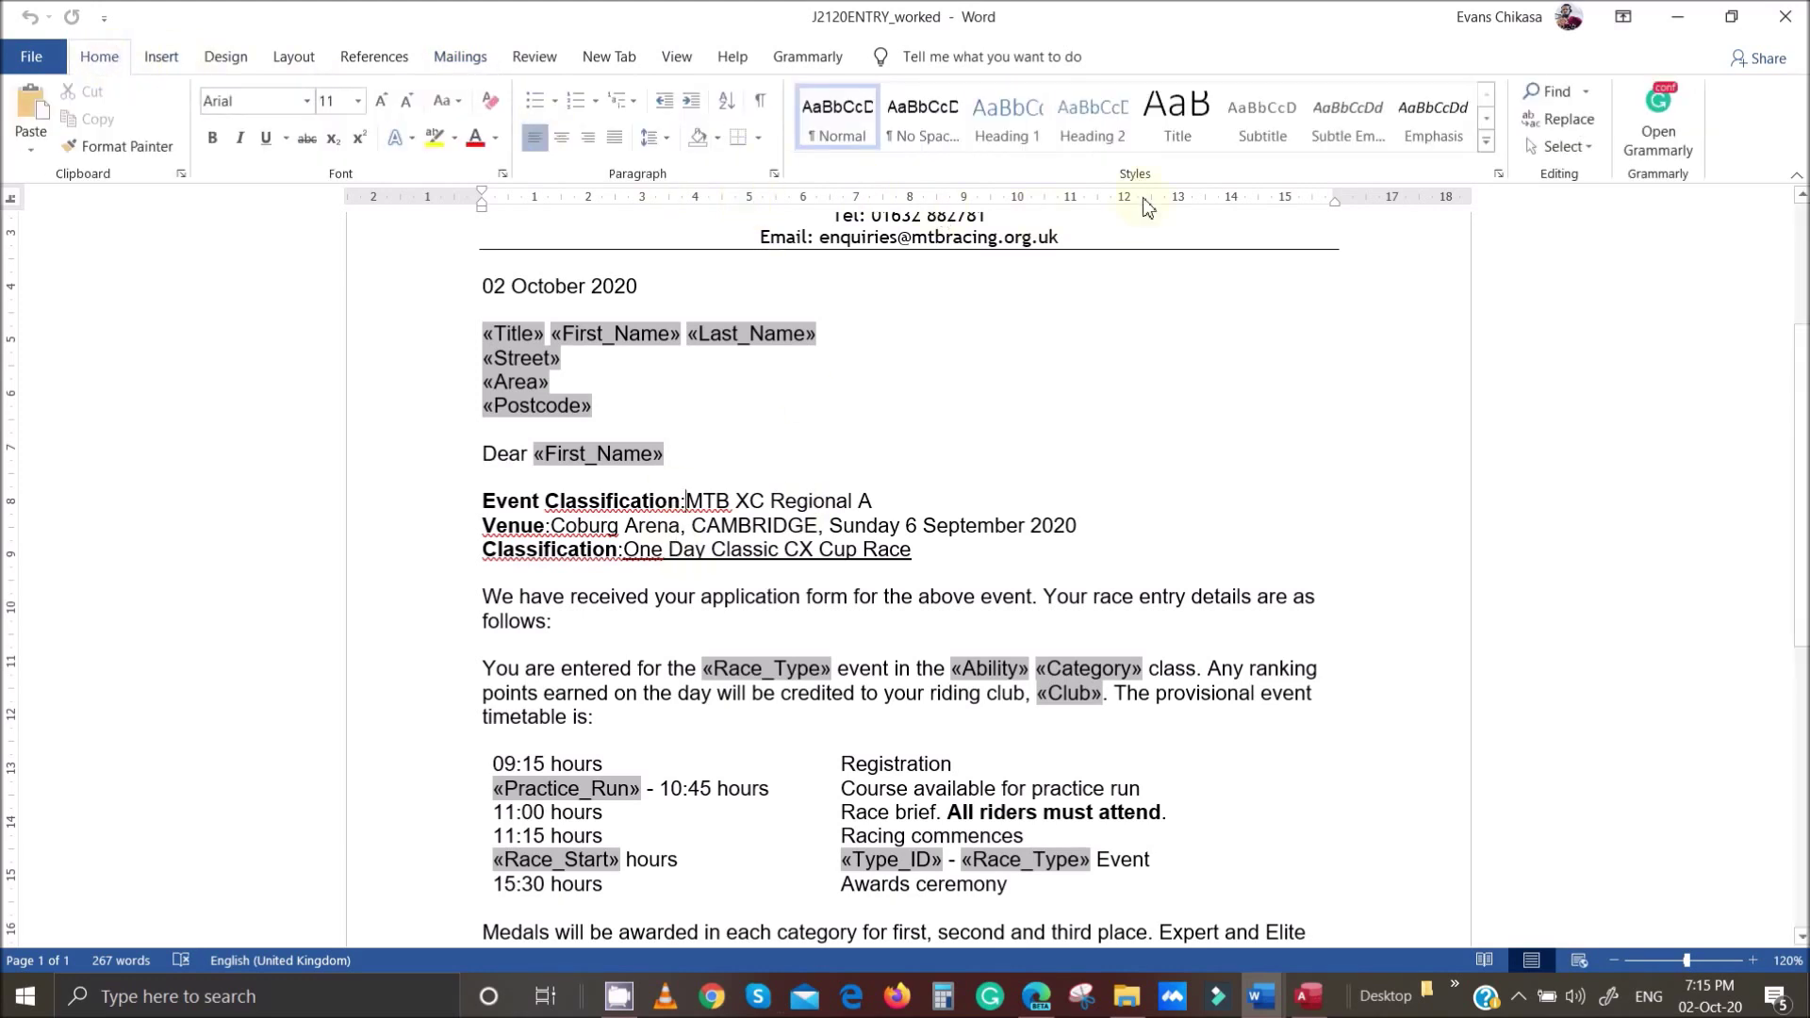
click(775, 173)
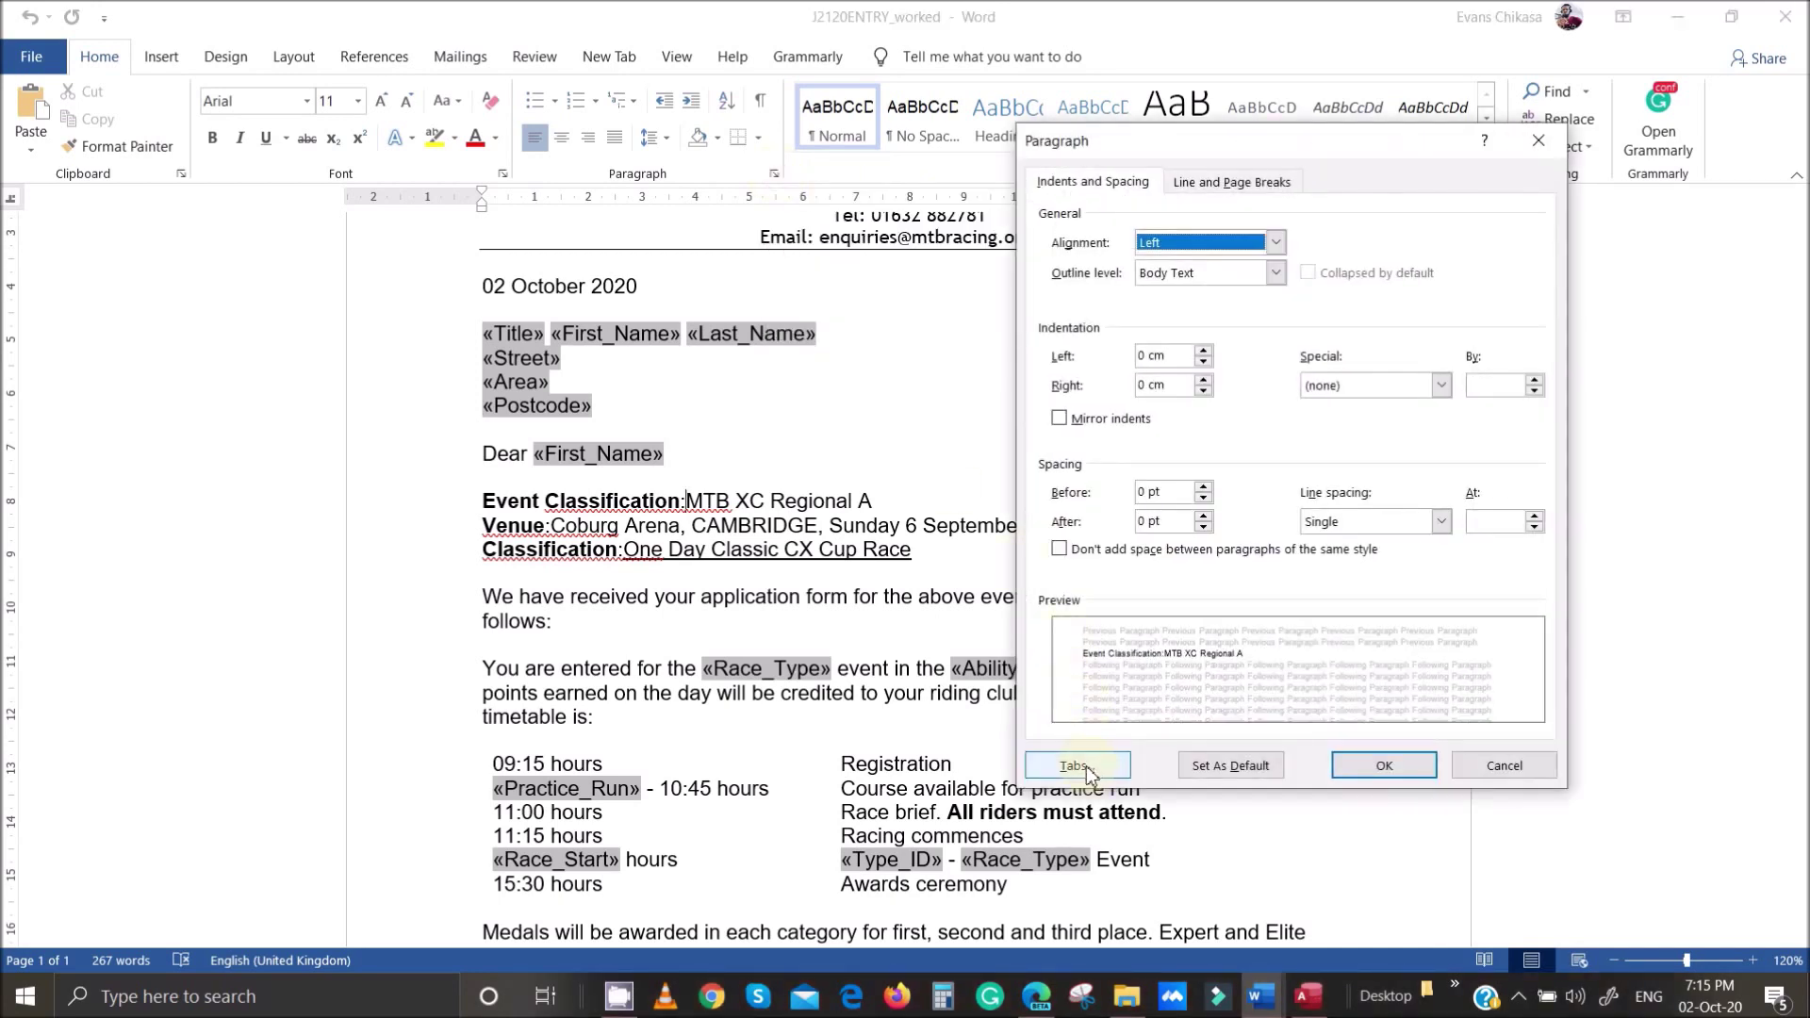
click(1084, 766)
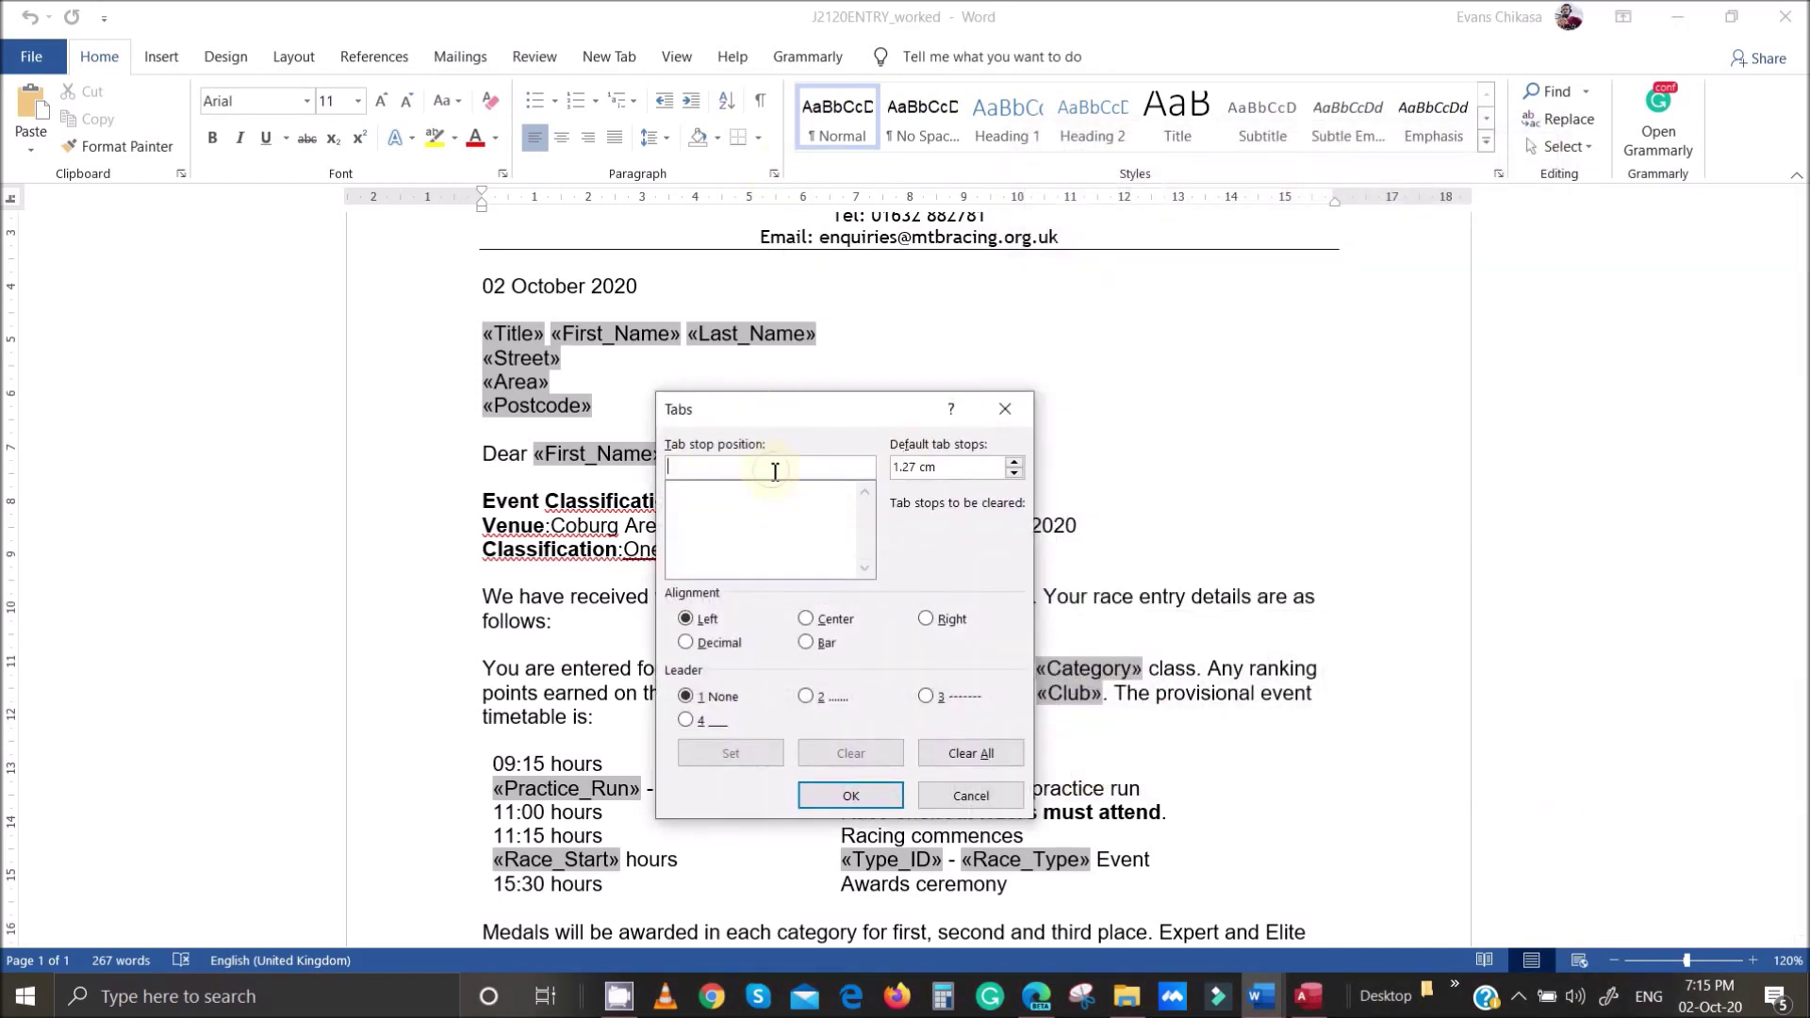
text(5)
click(724, 754)
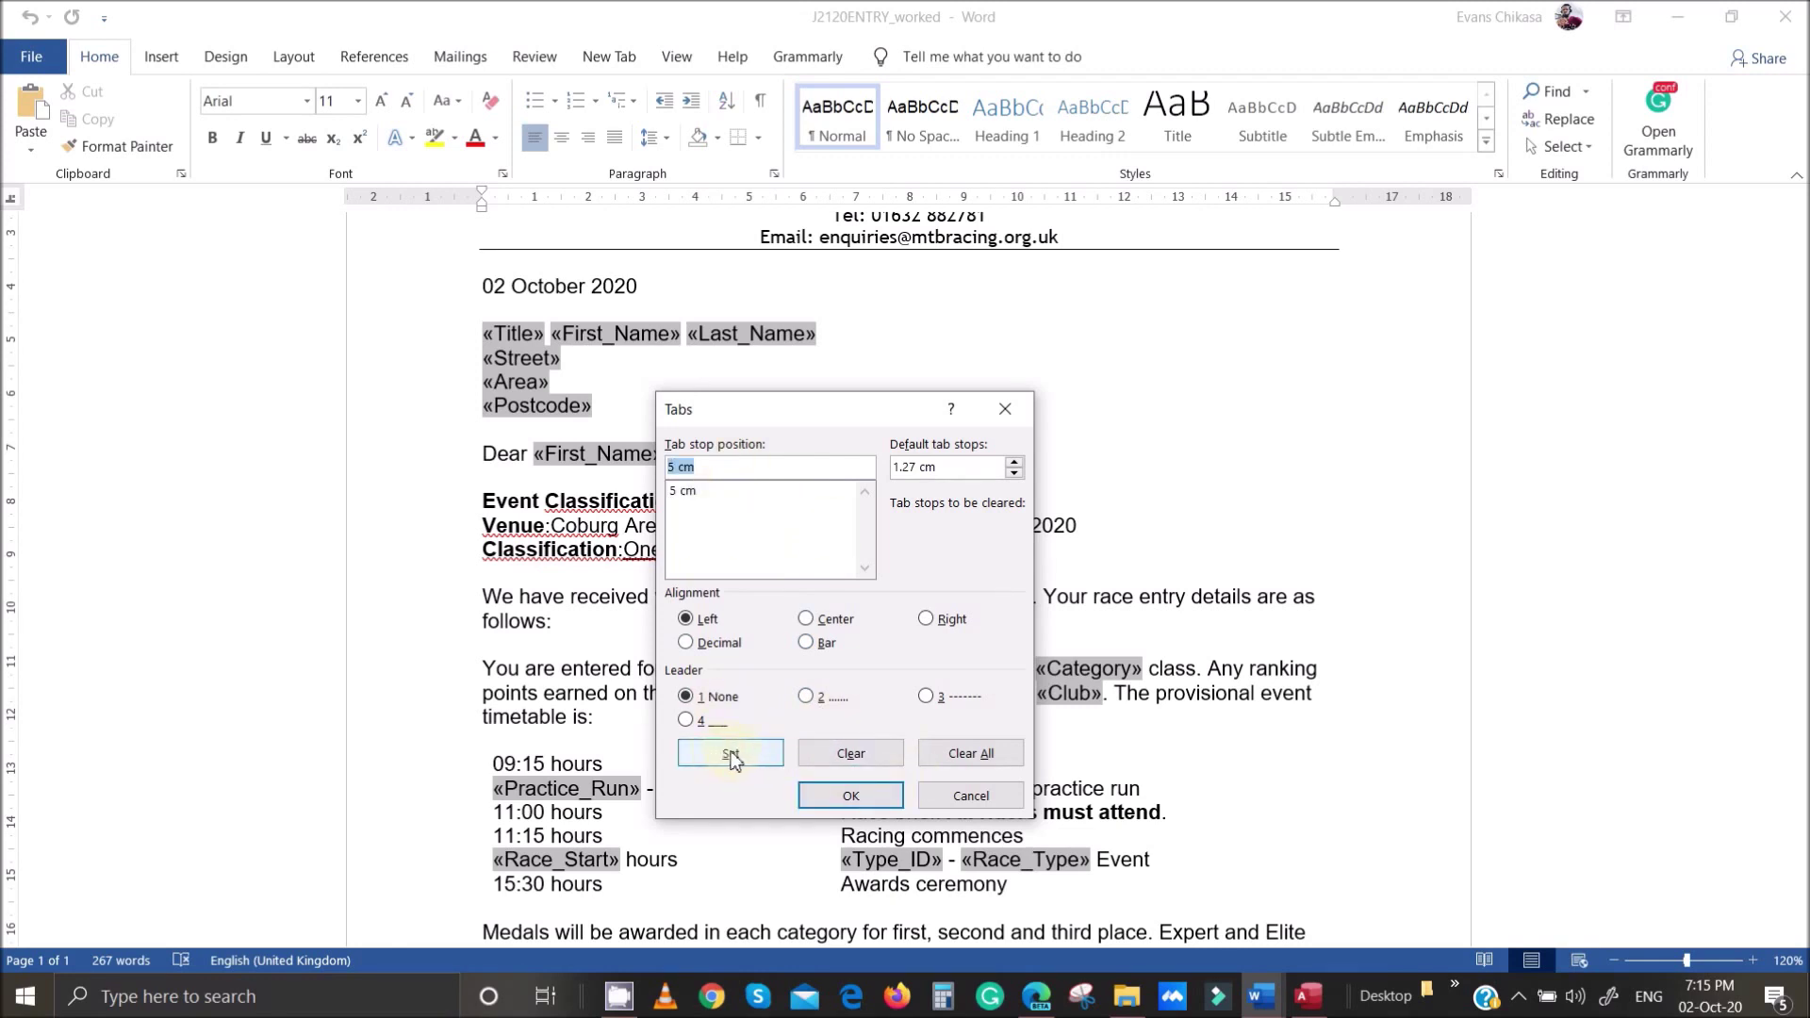
click(849, 797)
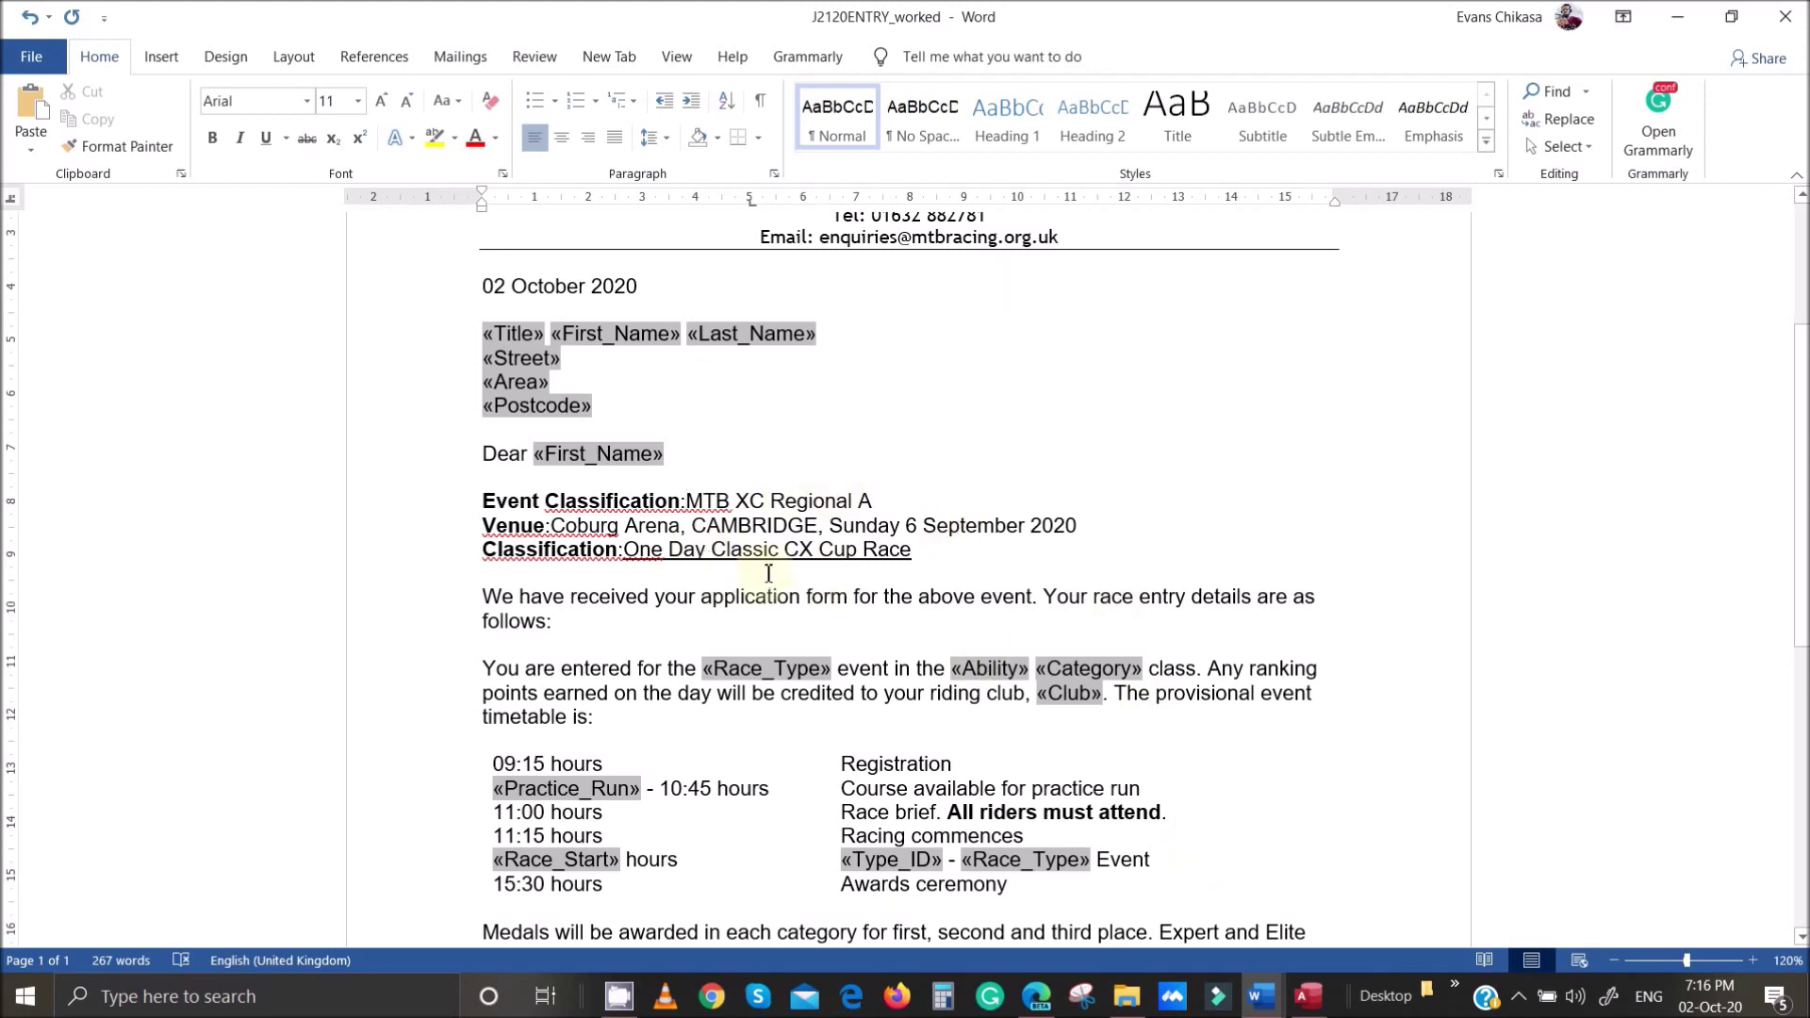
Tab MTB XC Regional A to the stop and undo the stray tabs on the Venue line
key(Tab)
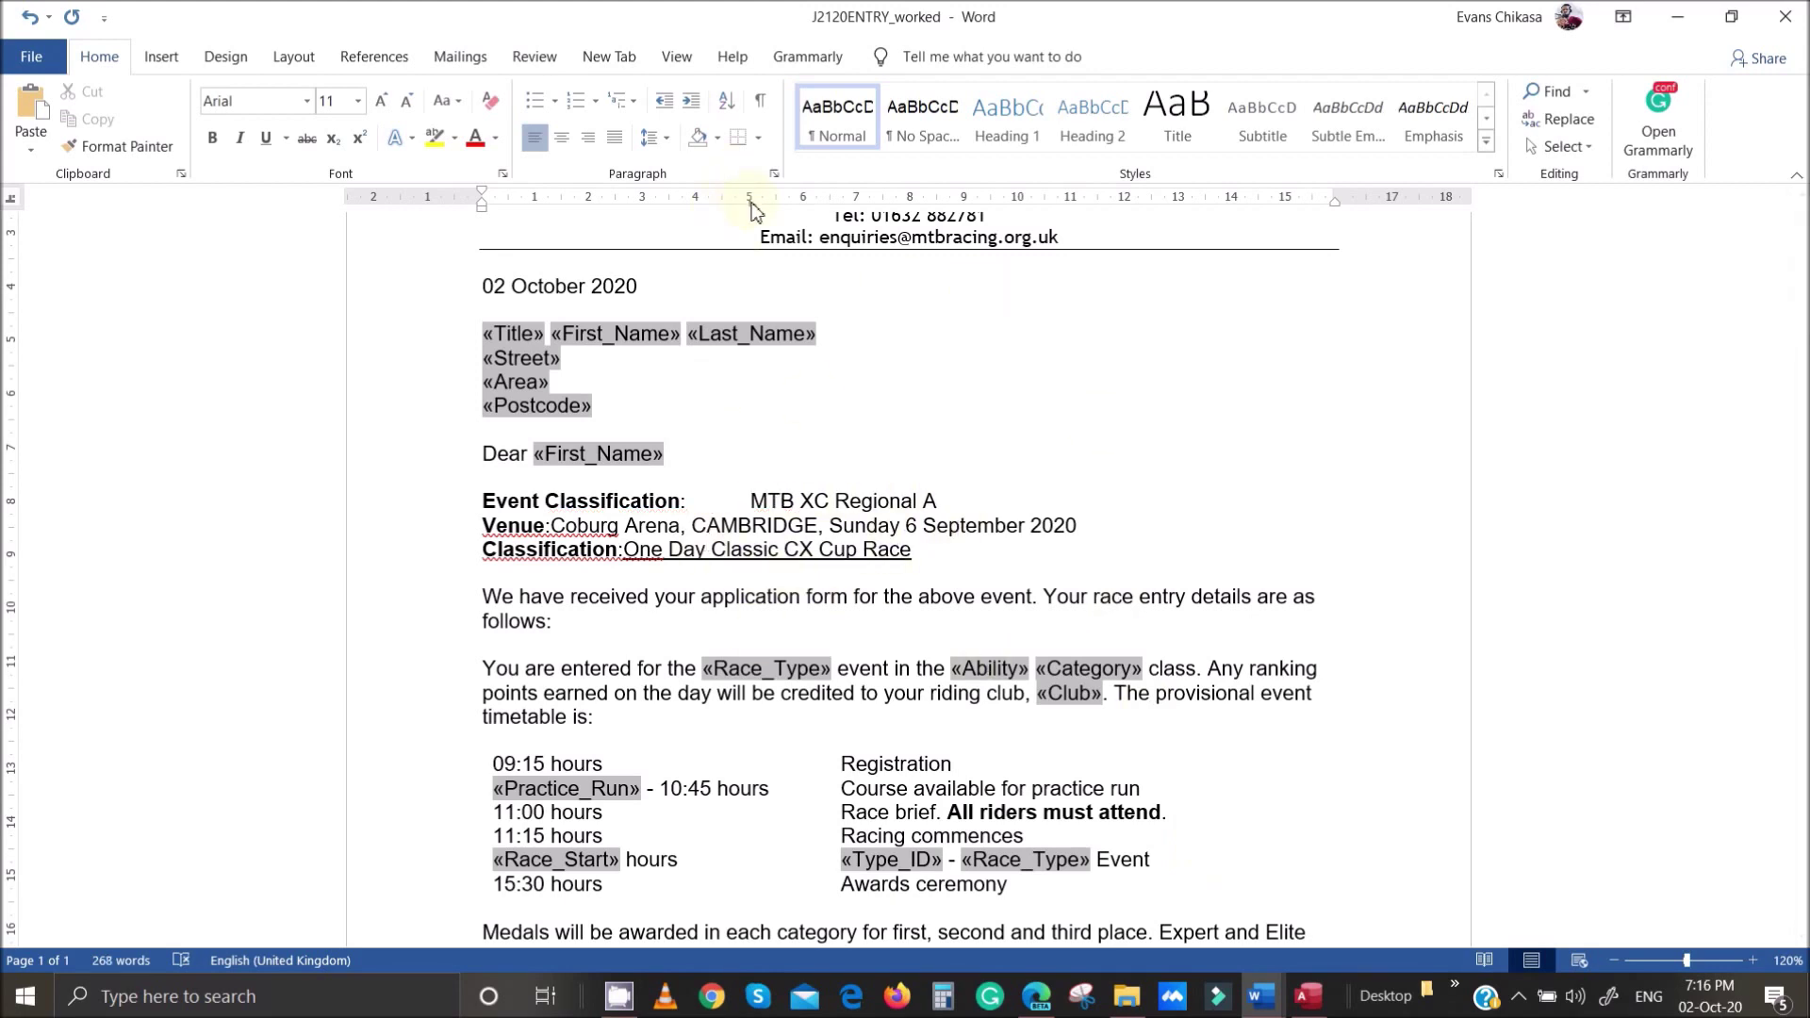
click(548, 526)
key(Tab)
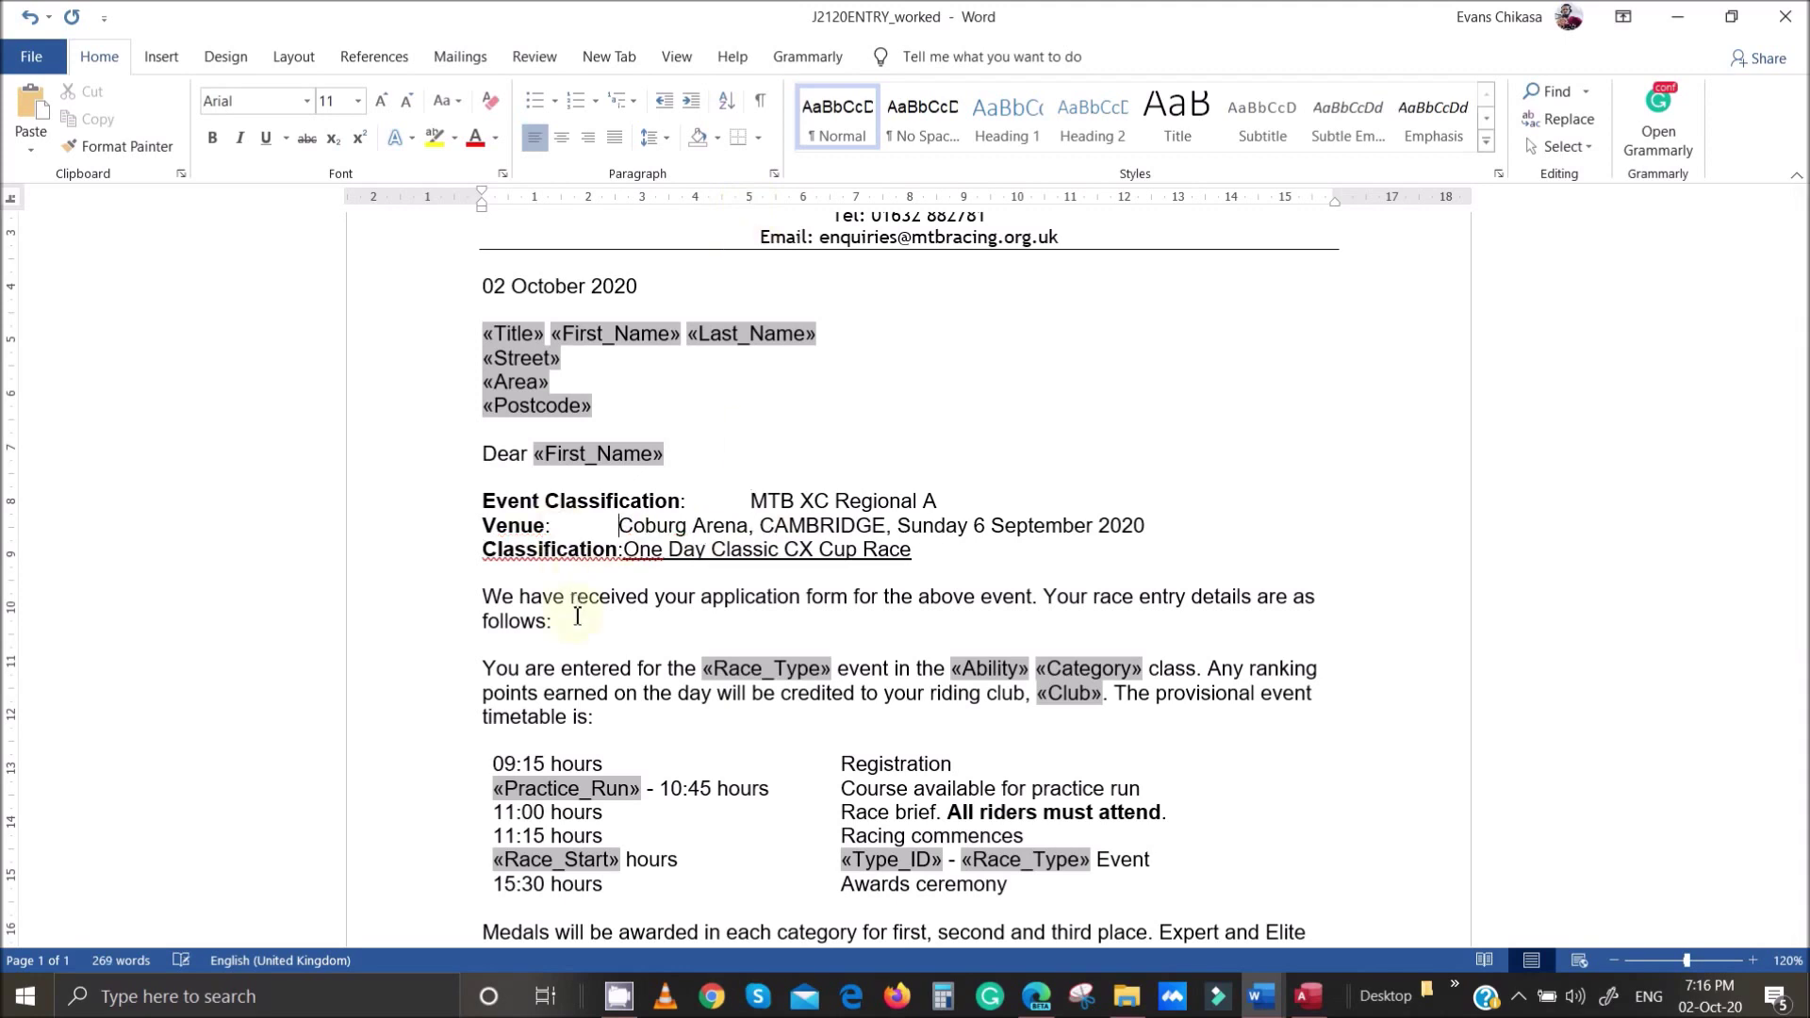
key(Tab)
key(Tab)
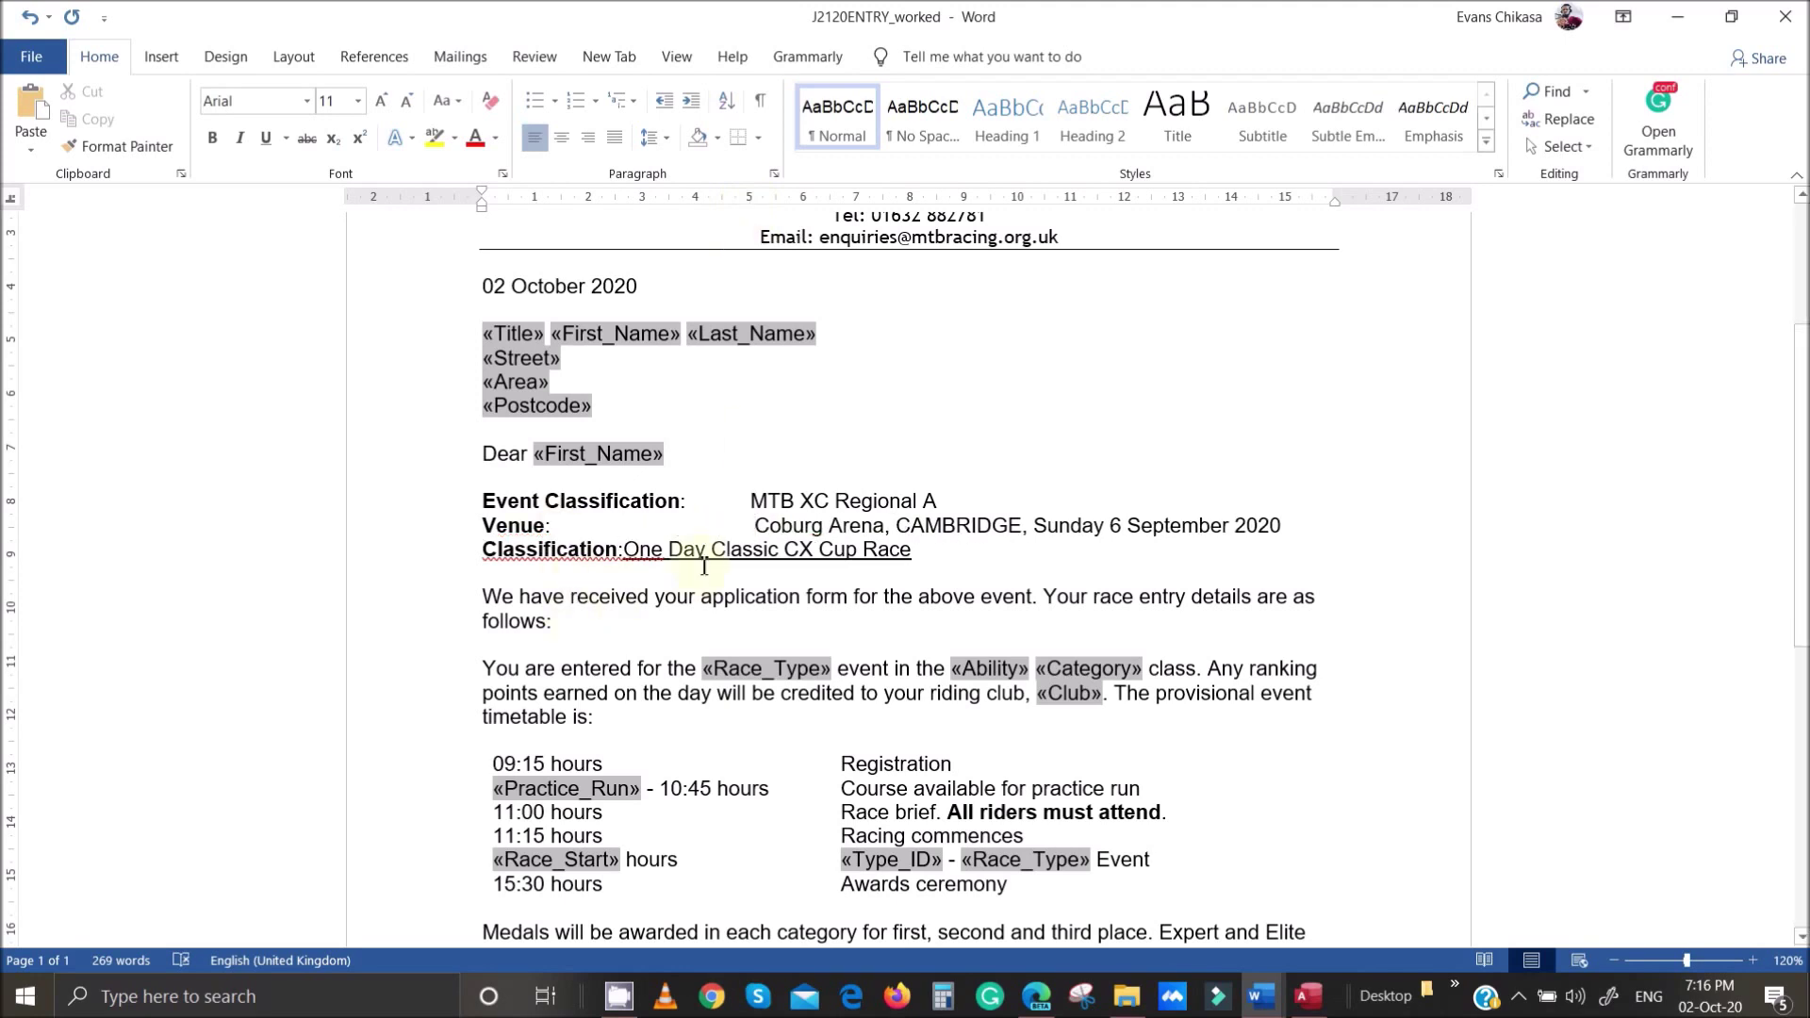
key(ctrl+z)
key(ctrl+z)
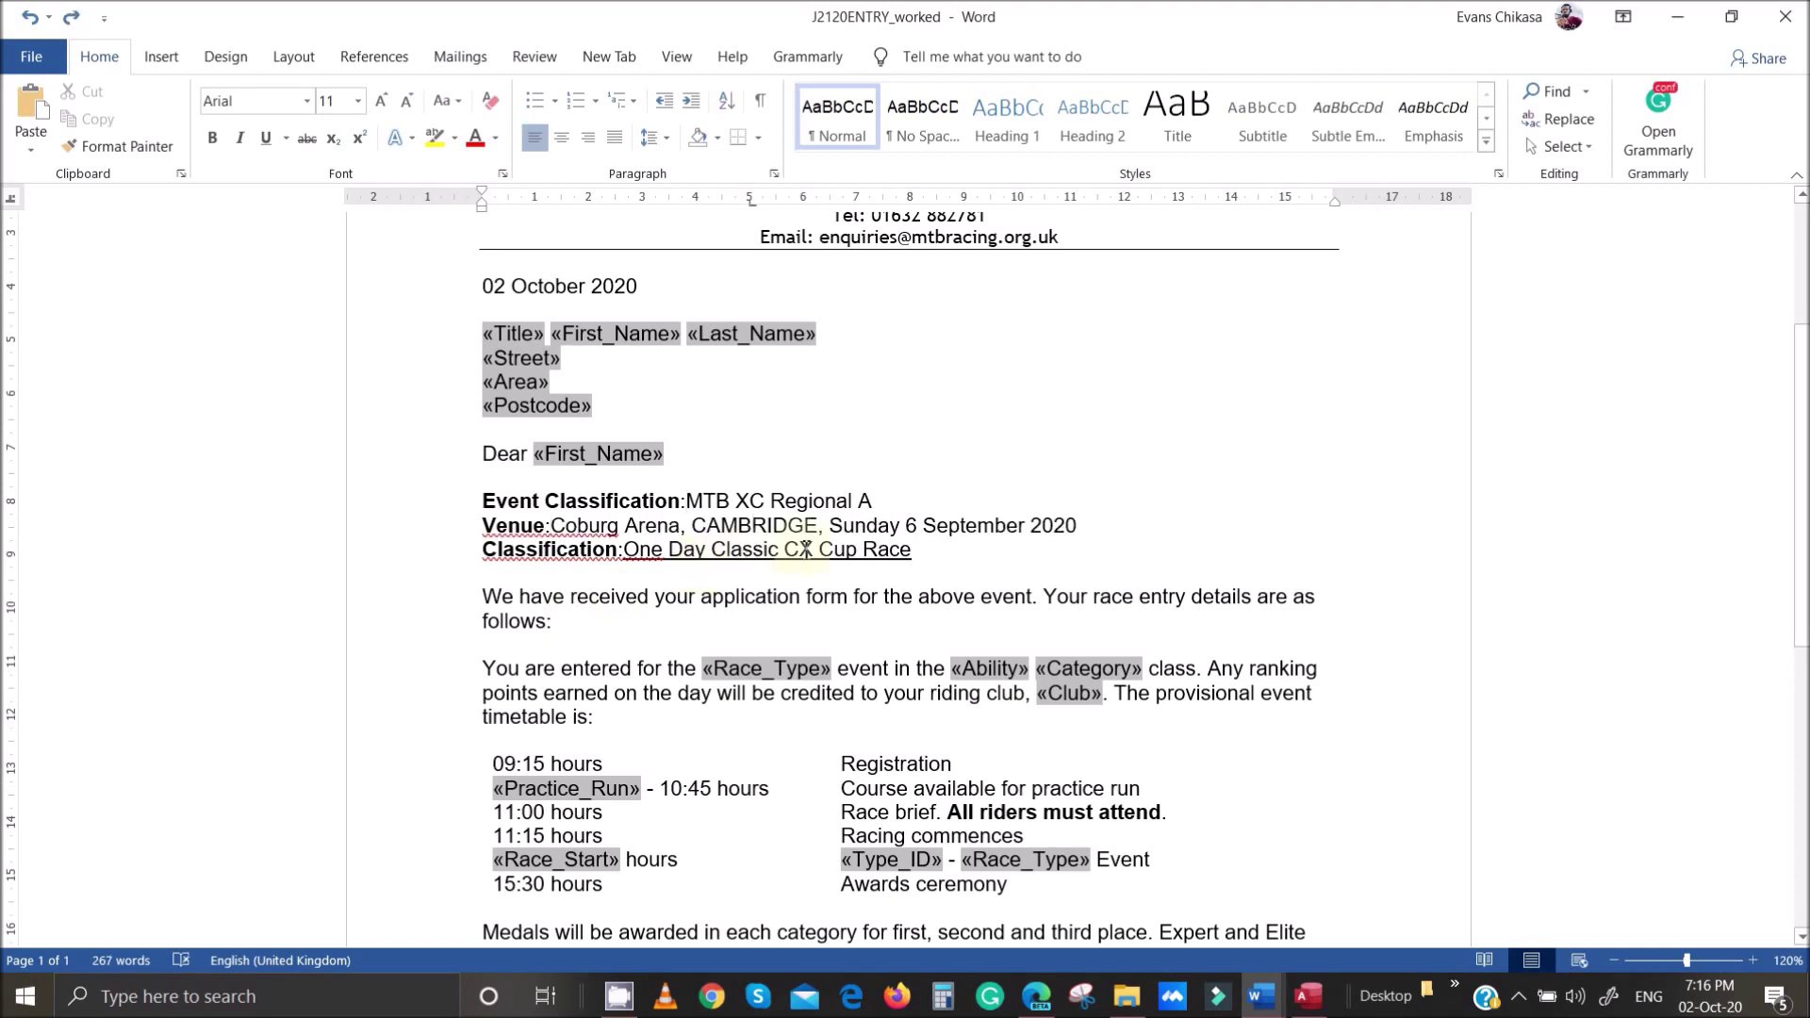
key(Tab)
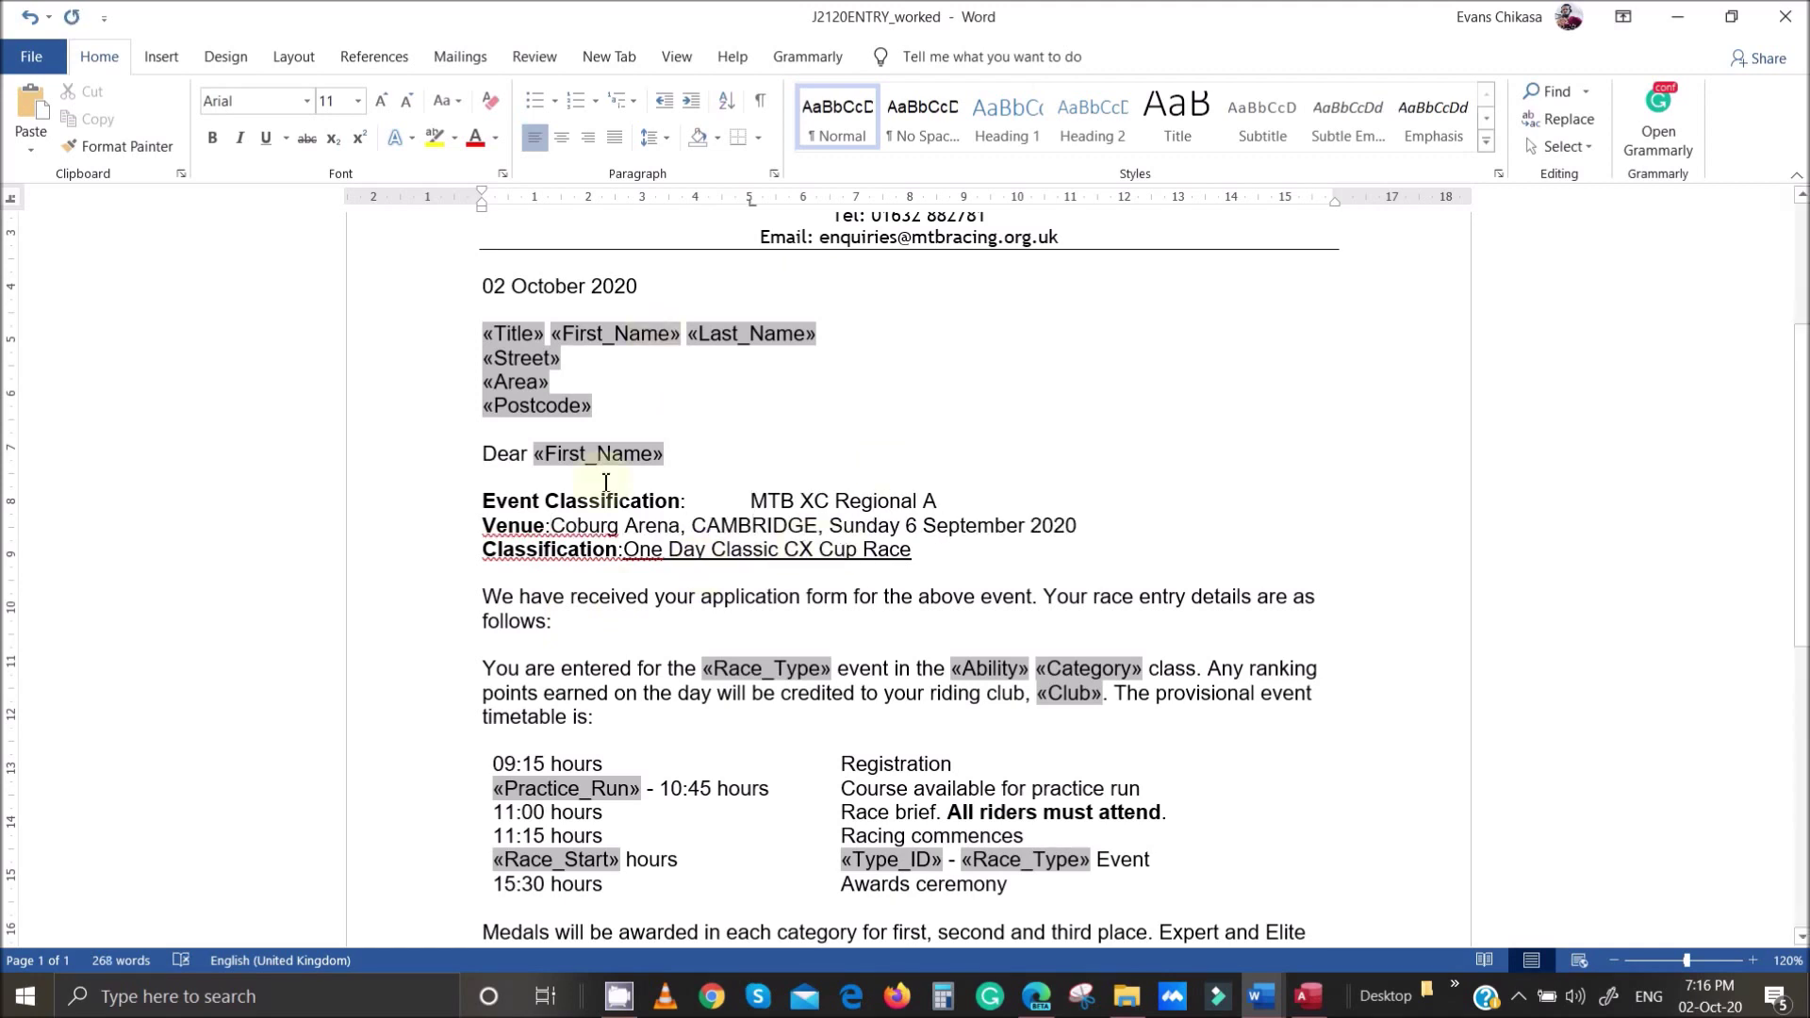
Give the Venue line a 5 cm left tab stop and tab Coburg to it
click(552, 527)
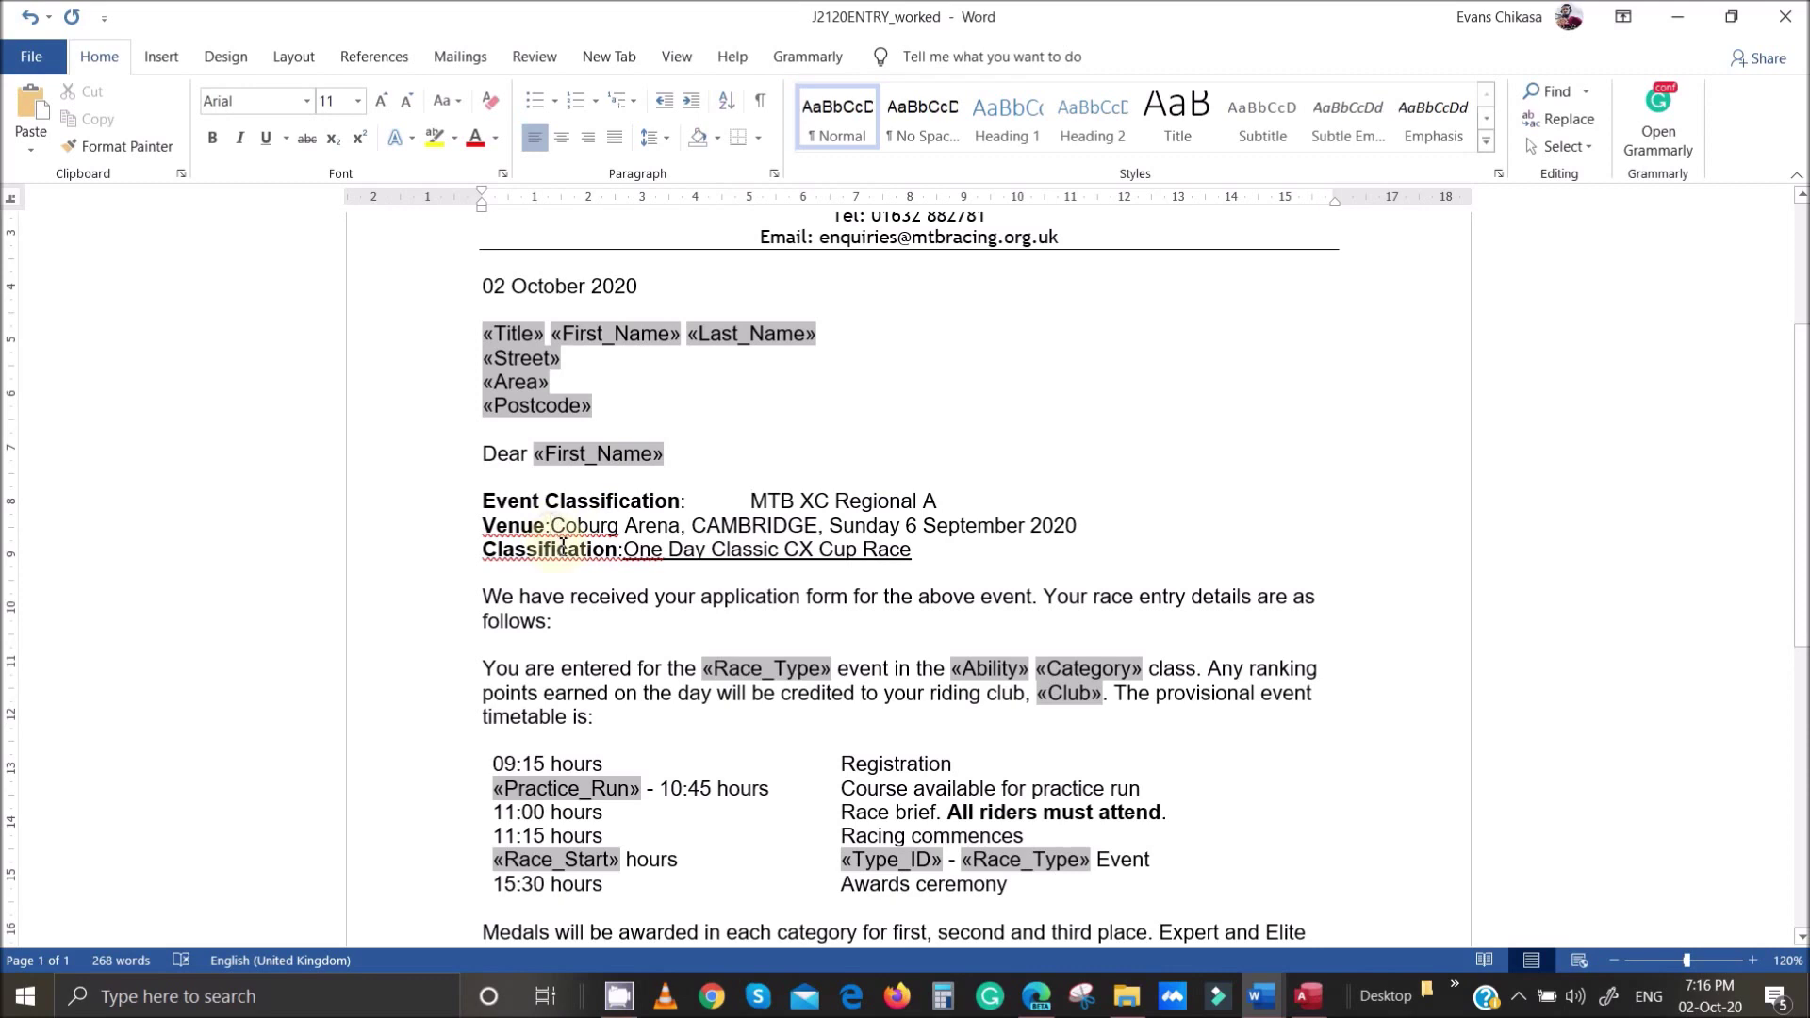
click(773, 174)
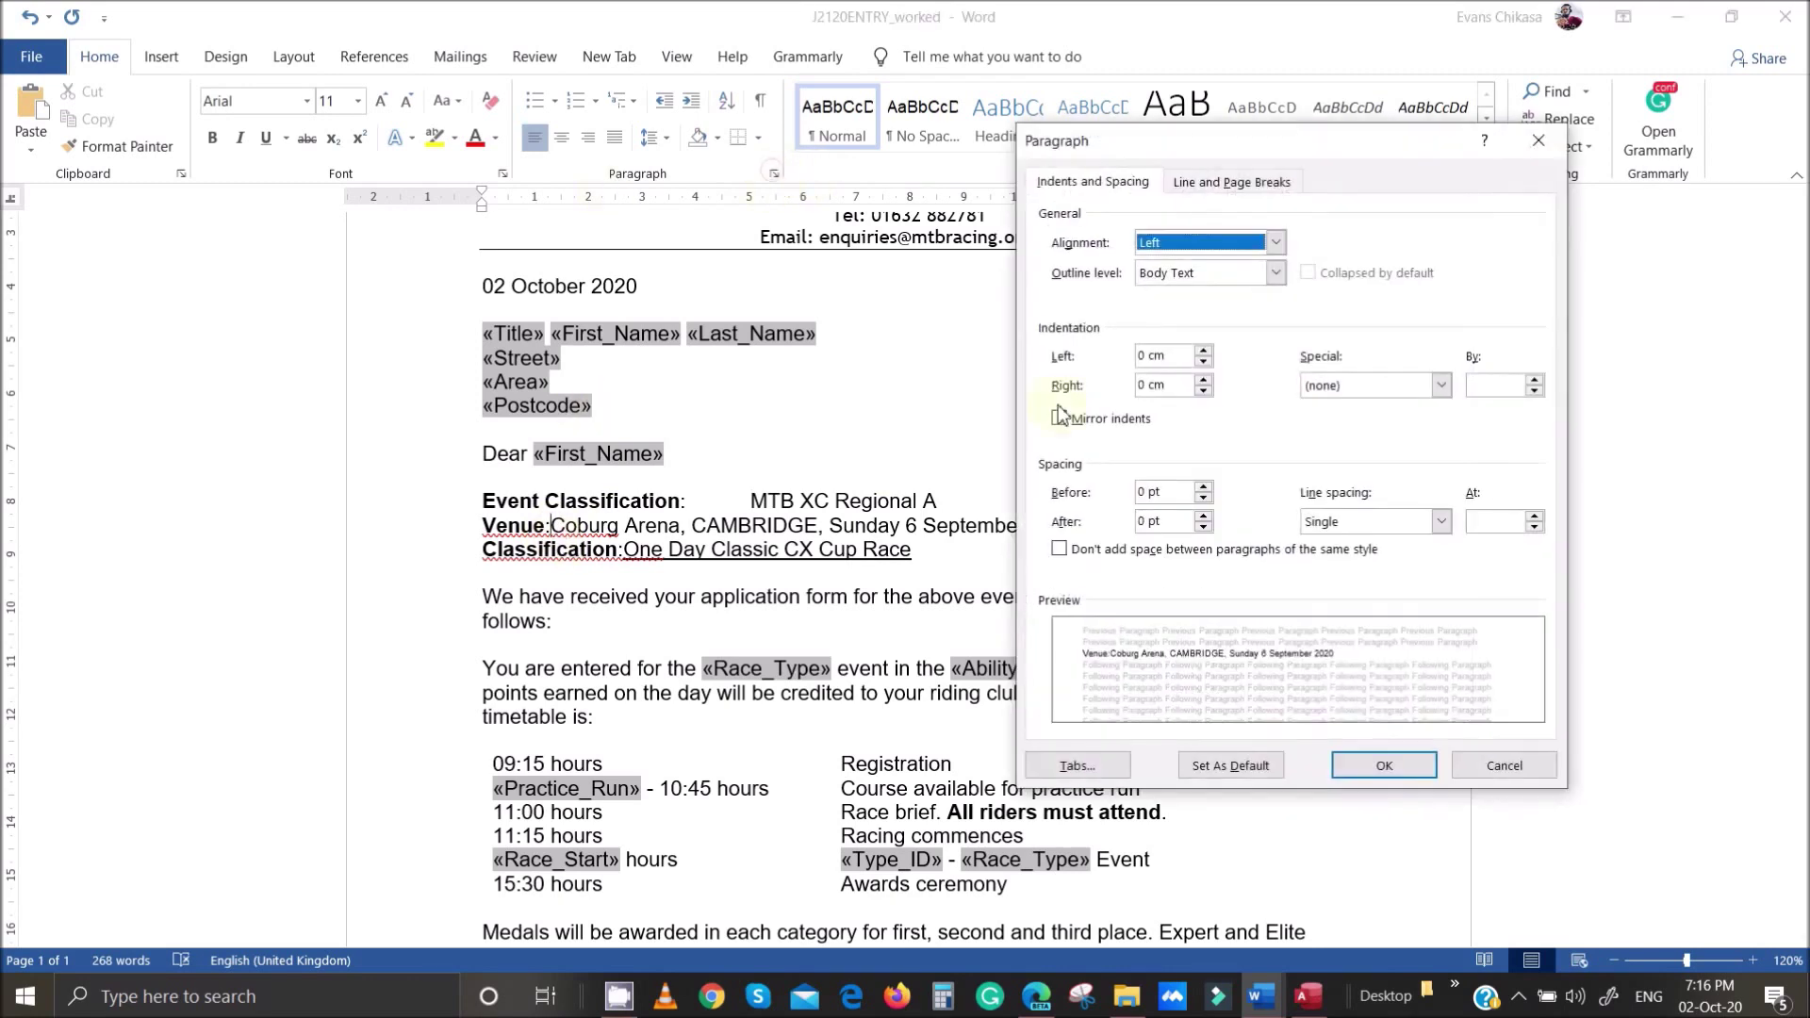
click(1078, 761)
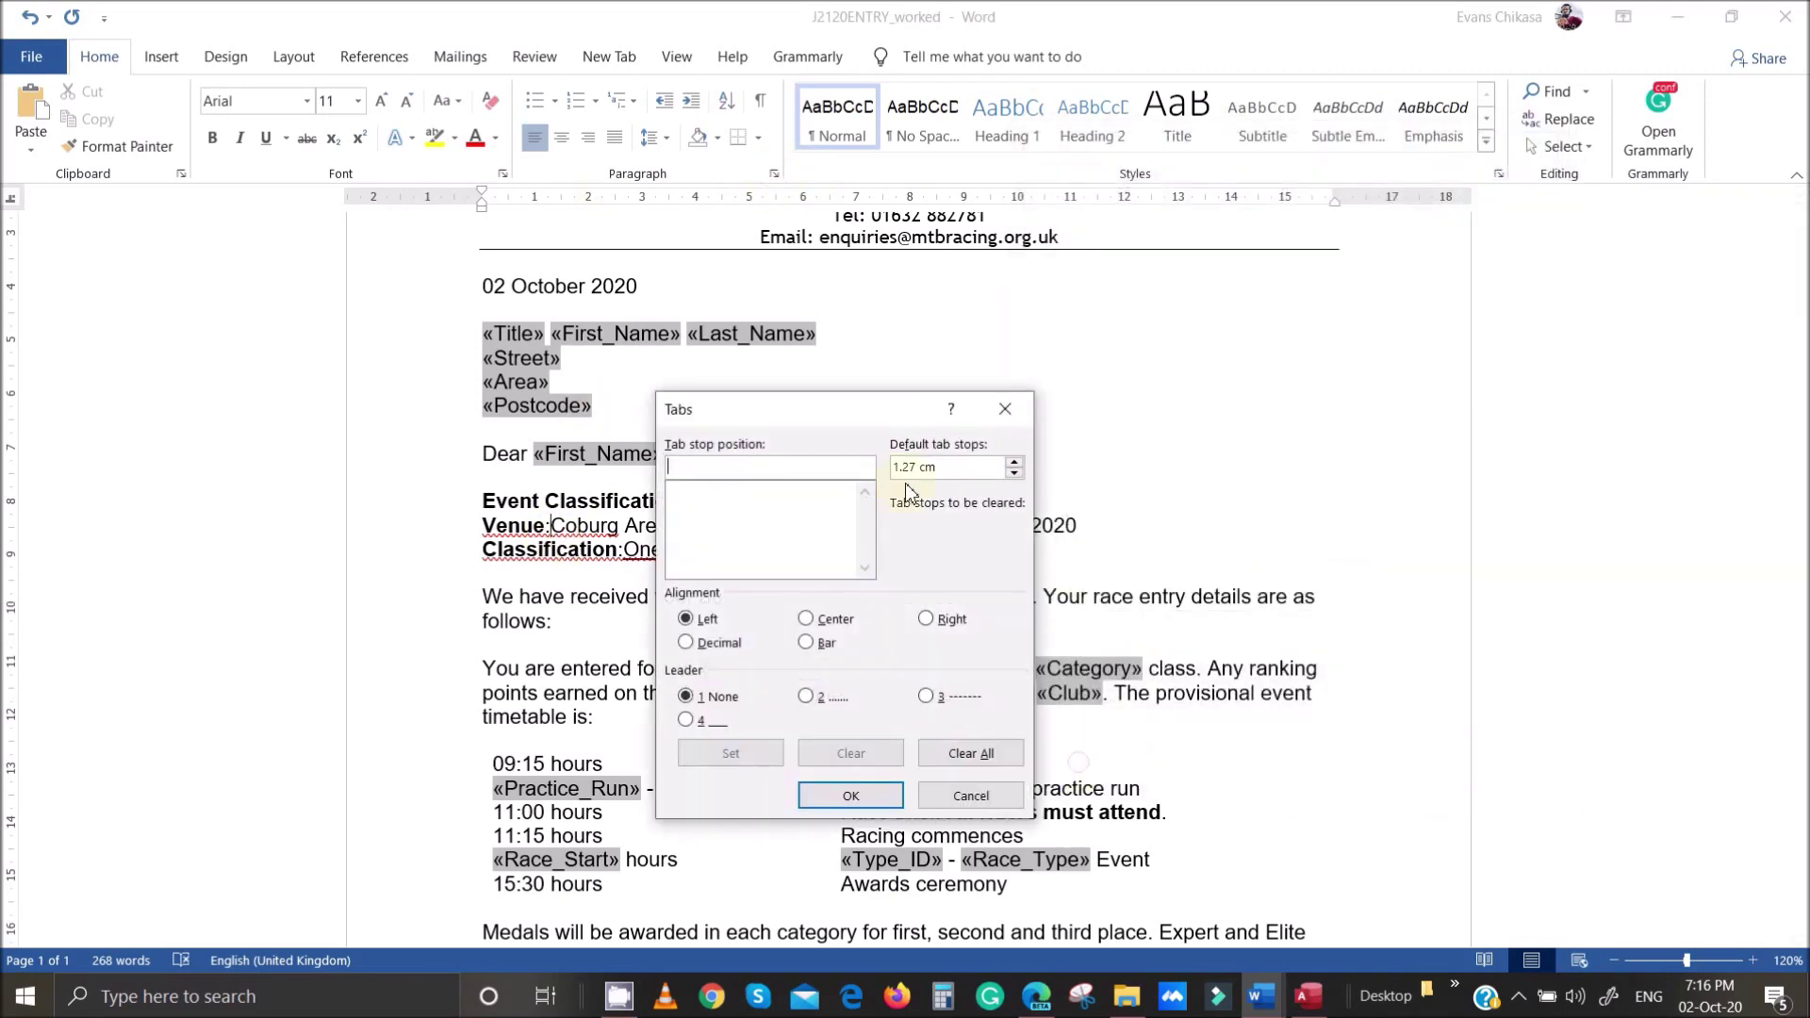
text(5)
click(736, 753)
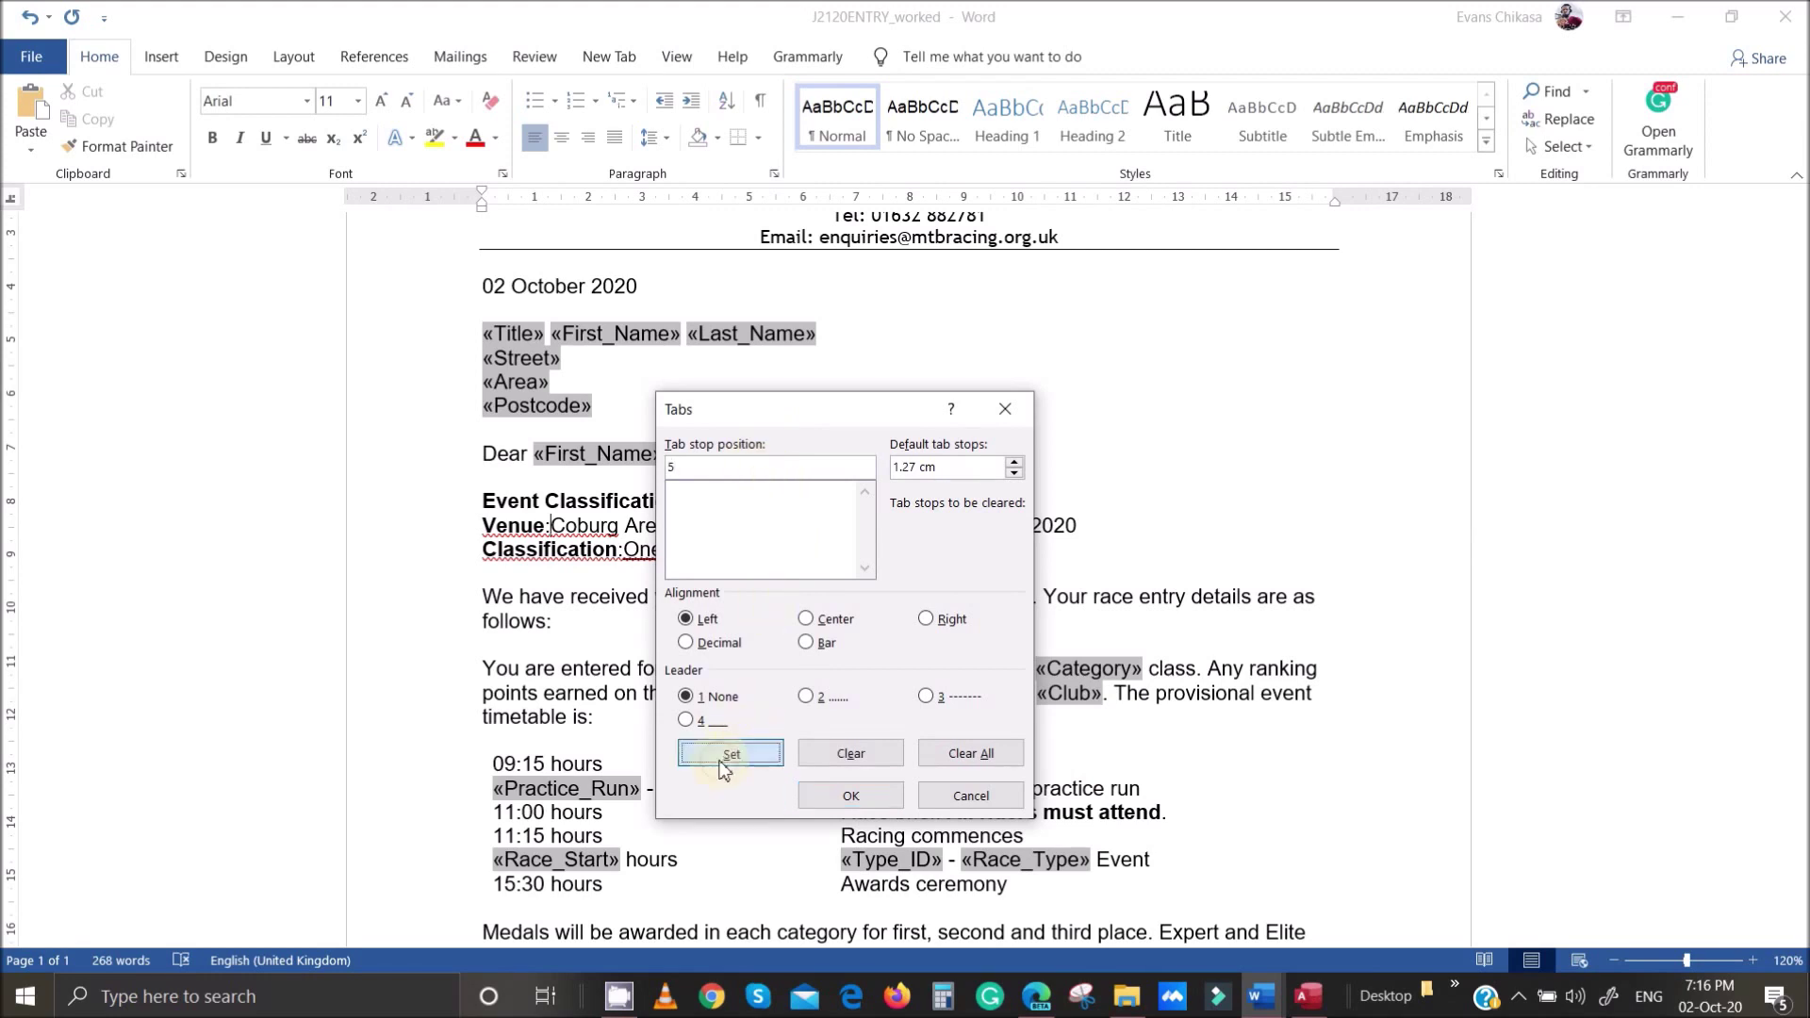
click(867, 795)
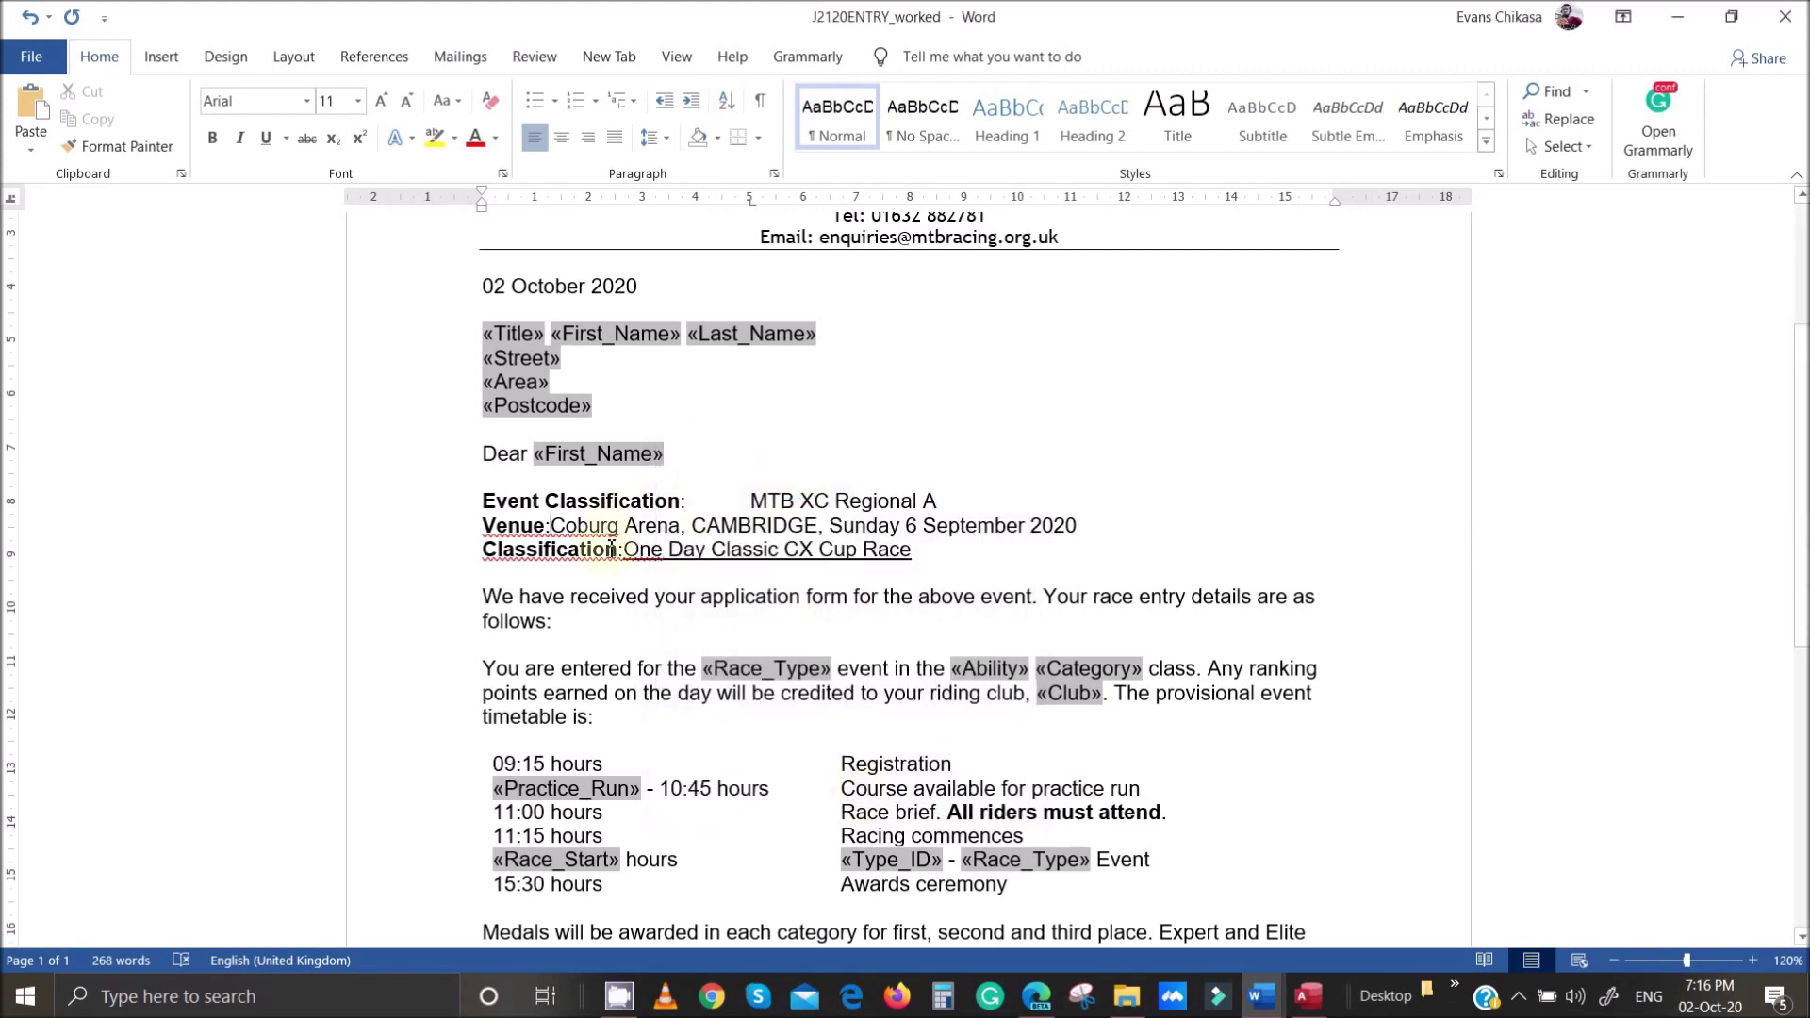
key(Tab)
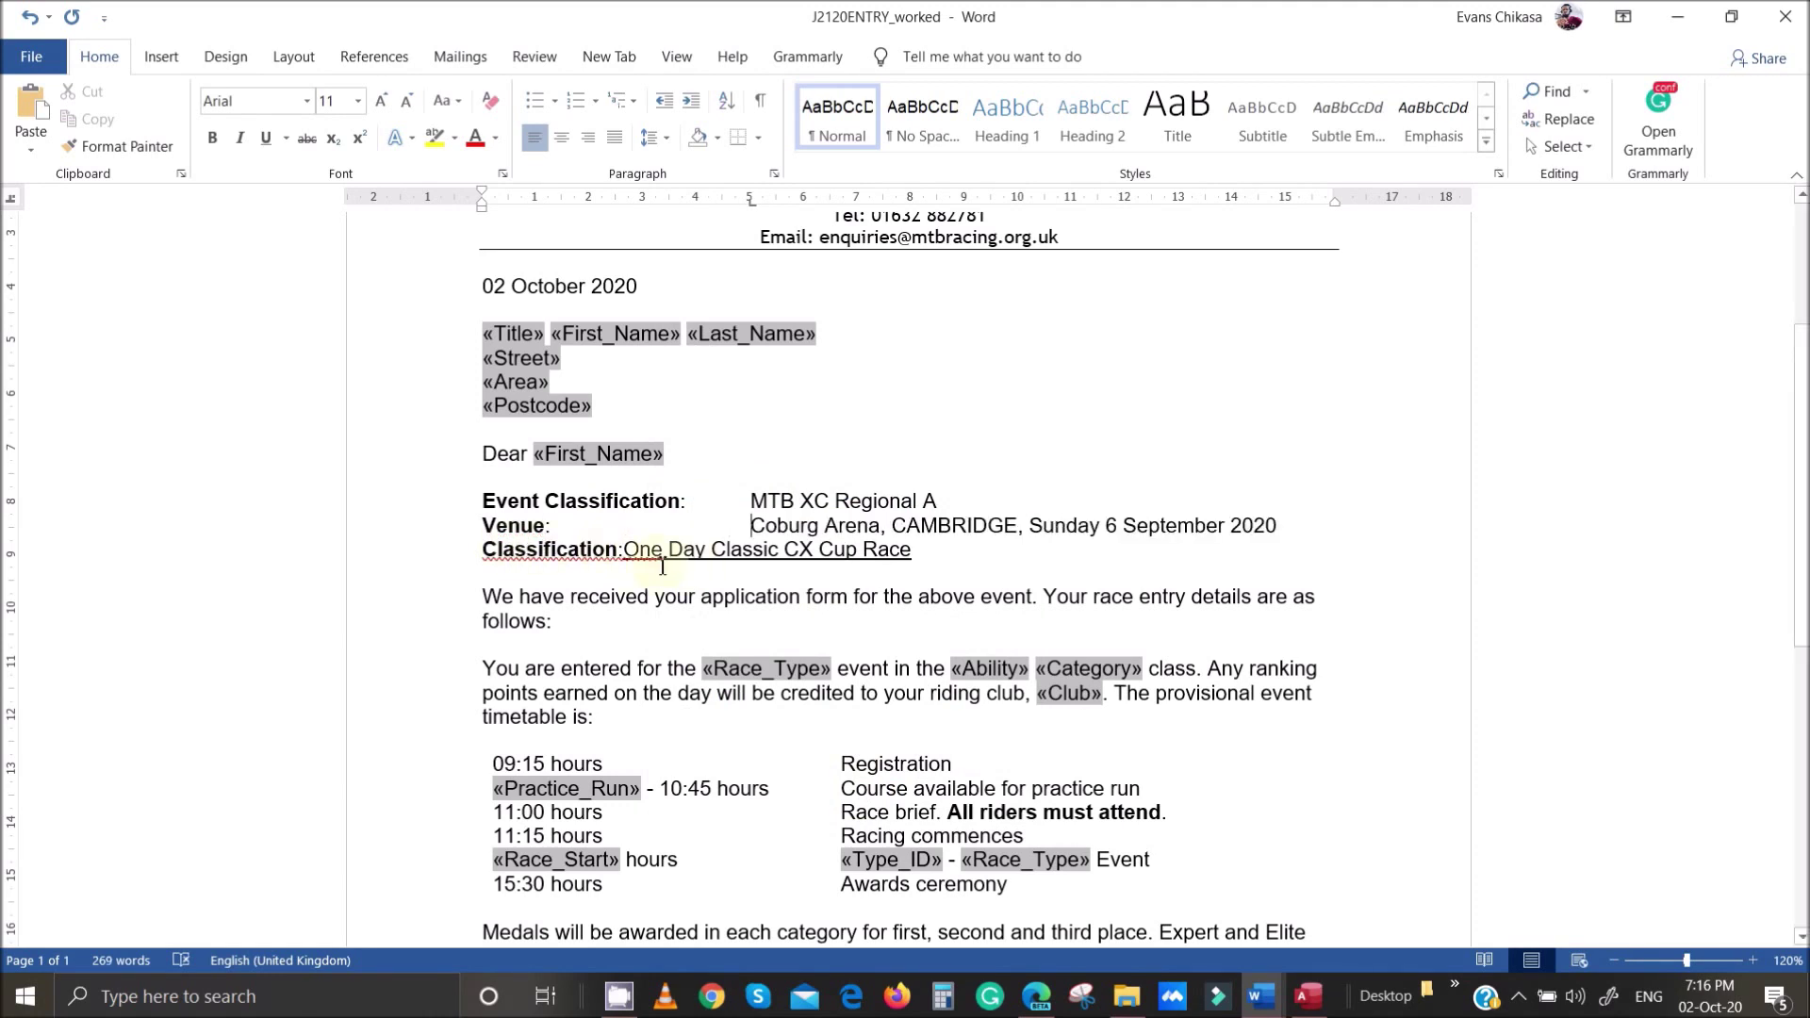
Give the Classification line a 5 cm tab stop and tab One Day Classic CX Cup Race to it
click(623, 548)
click(773, 173)
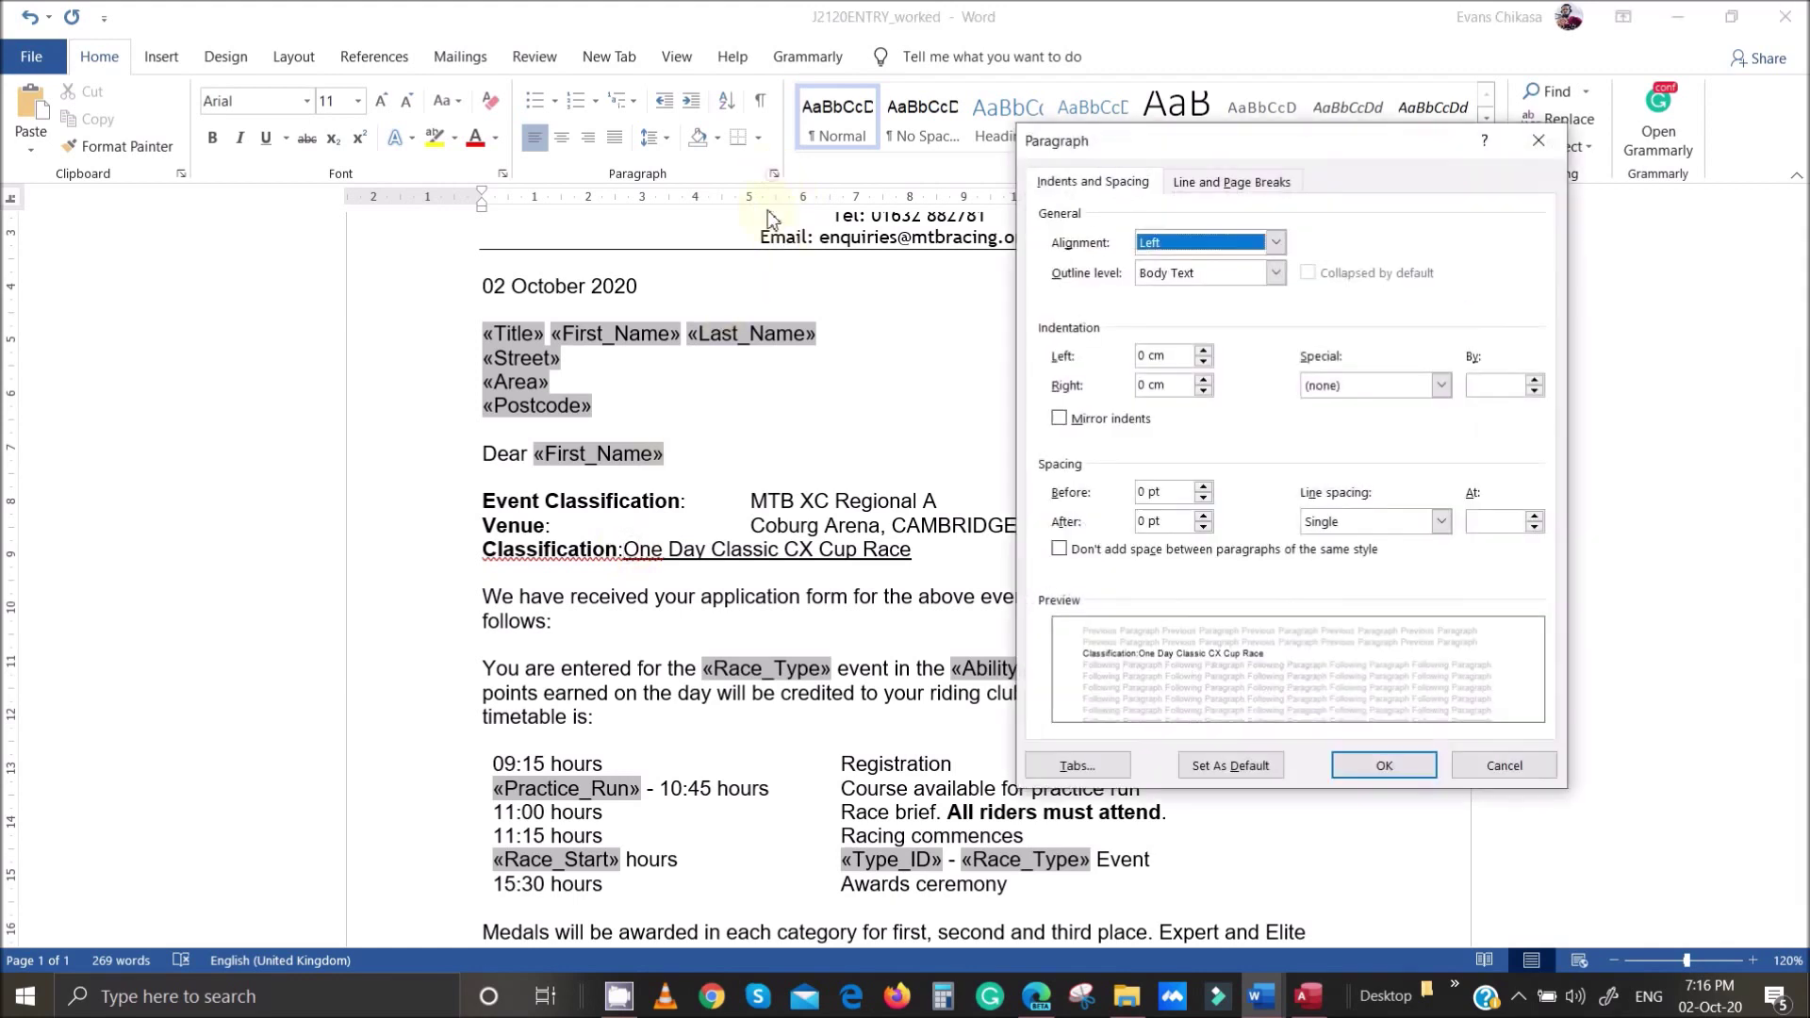
click(1077, 765)
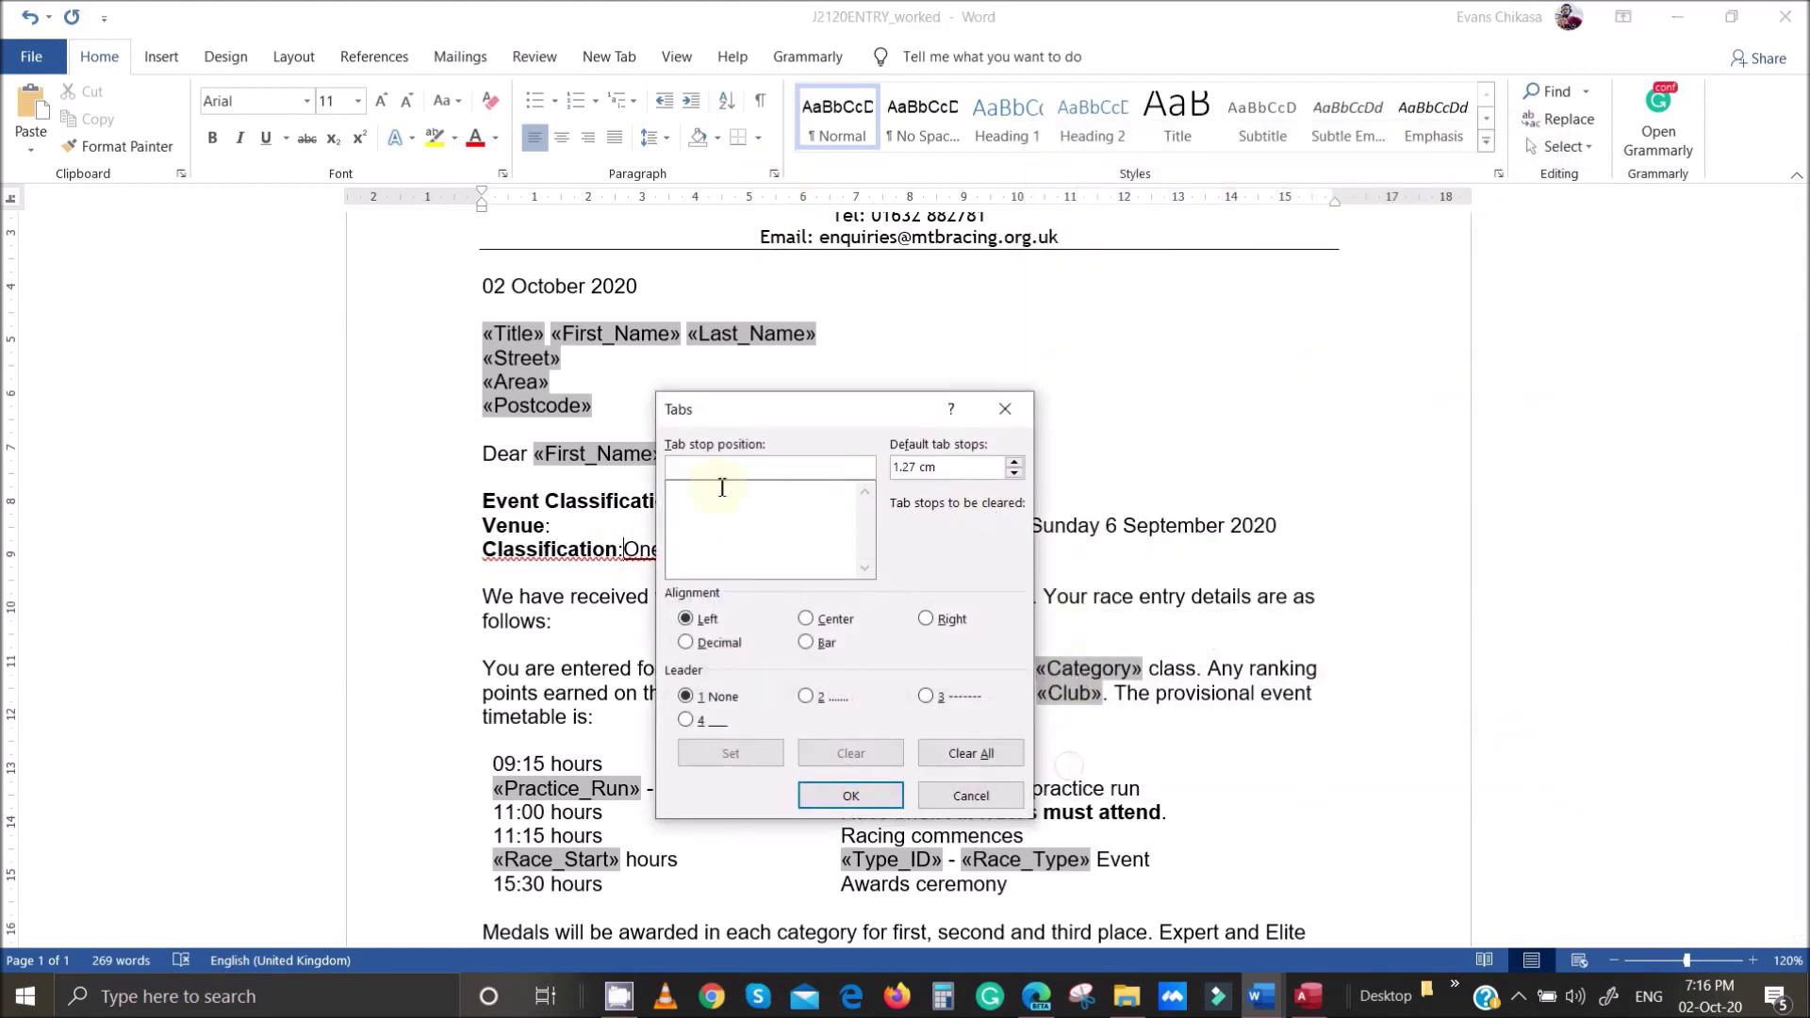
text(5)
click(731, 754)
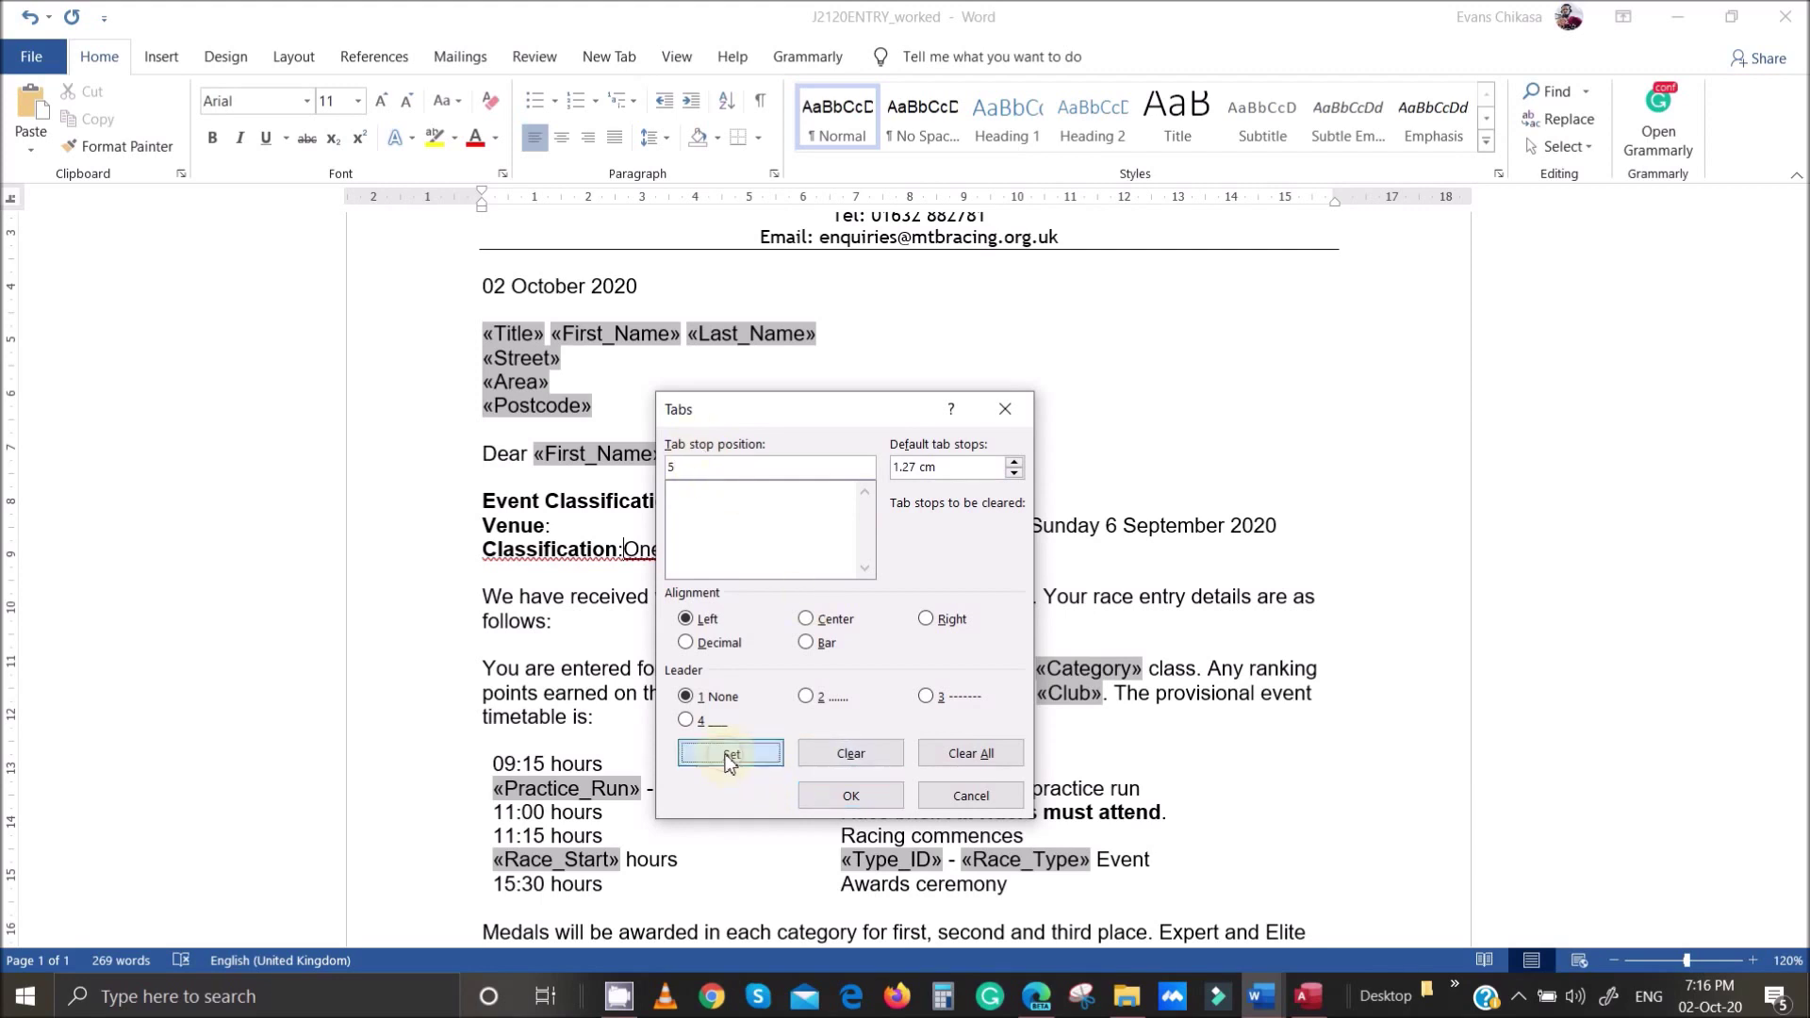
click(830, 800)
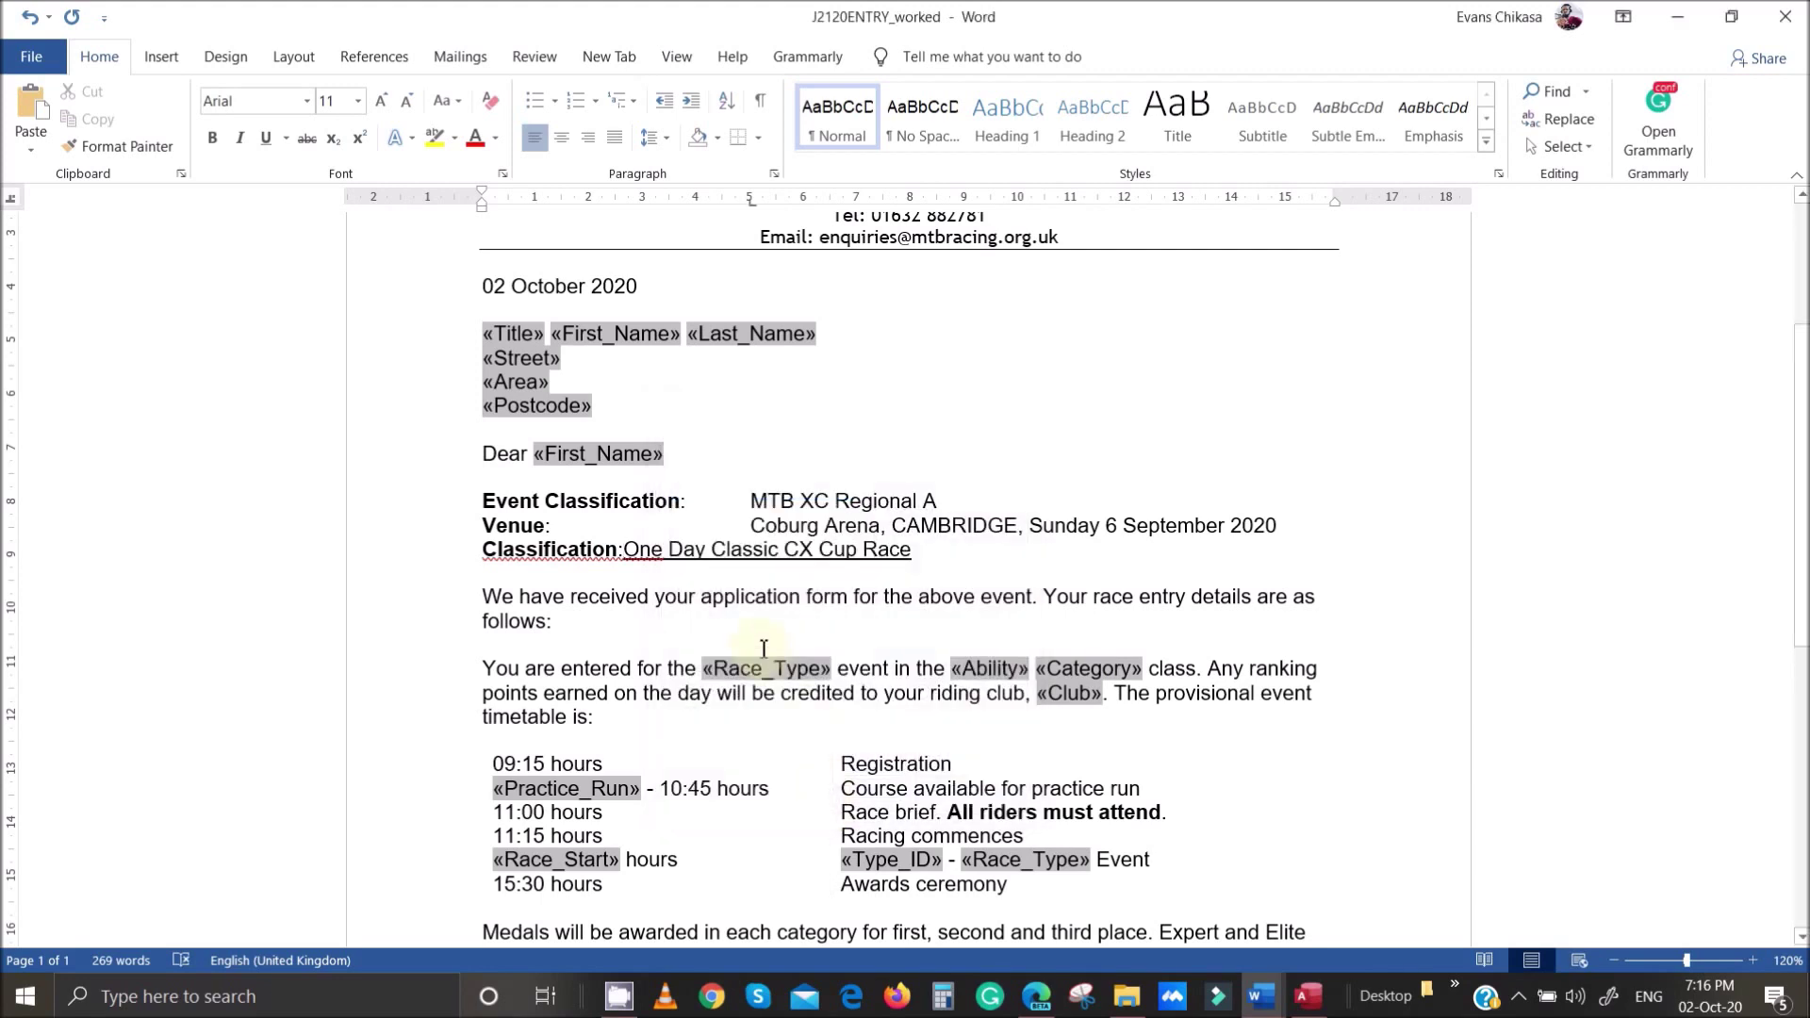
key(Tab)
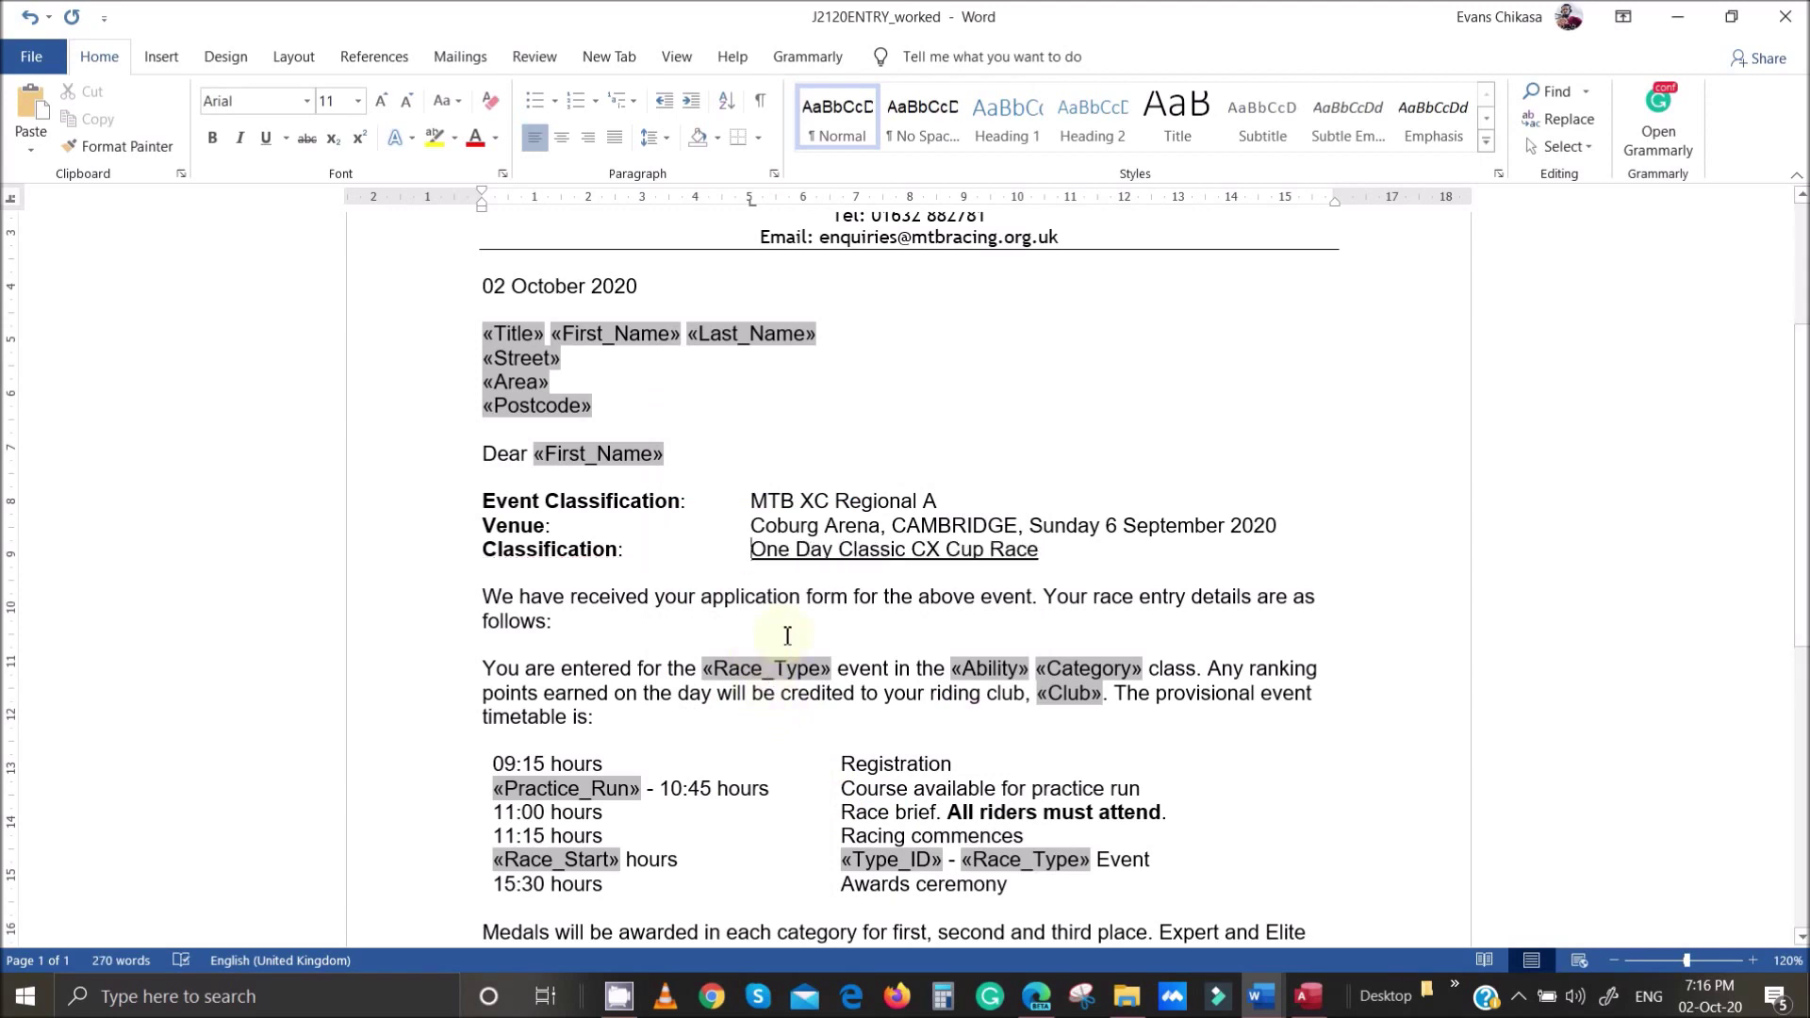
Underline question 29's instruction to highlight the three lines in red
mouse_move(1037, 996)
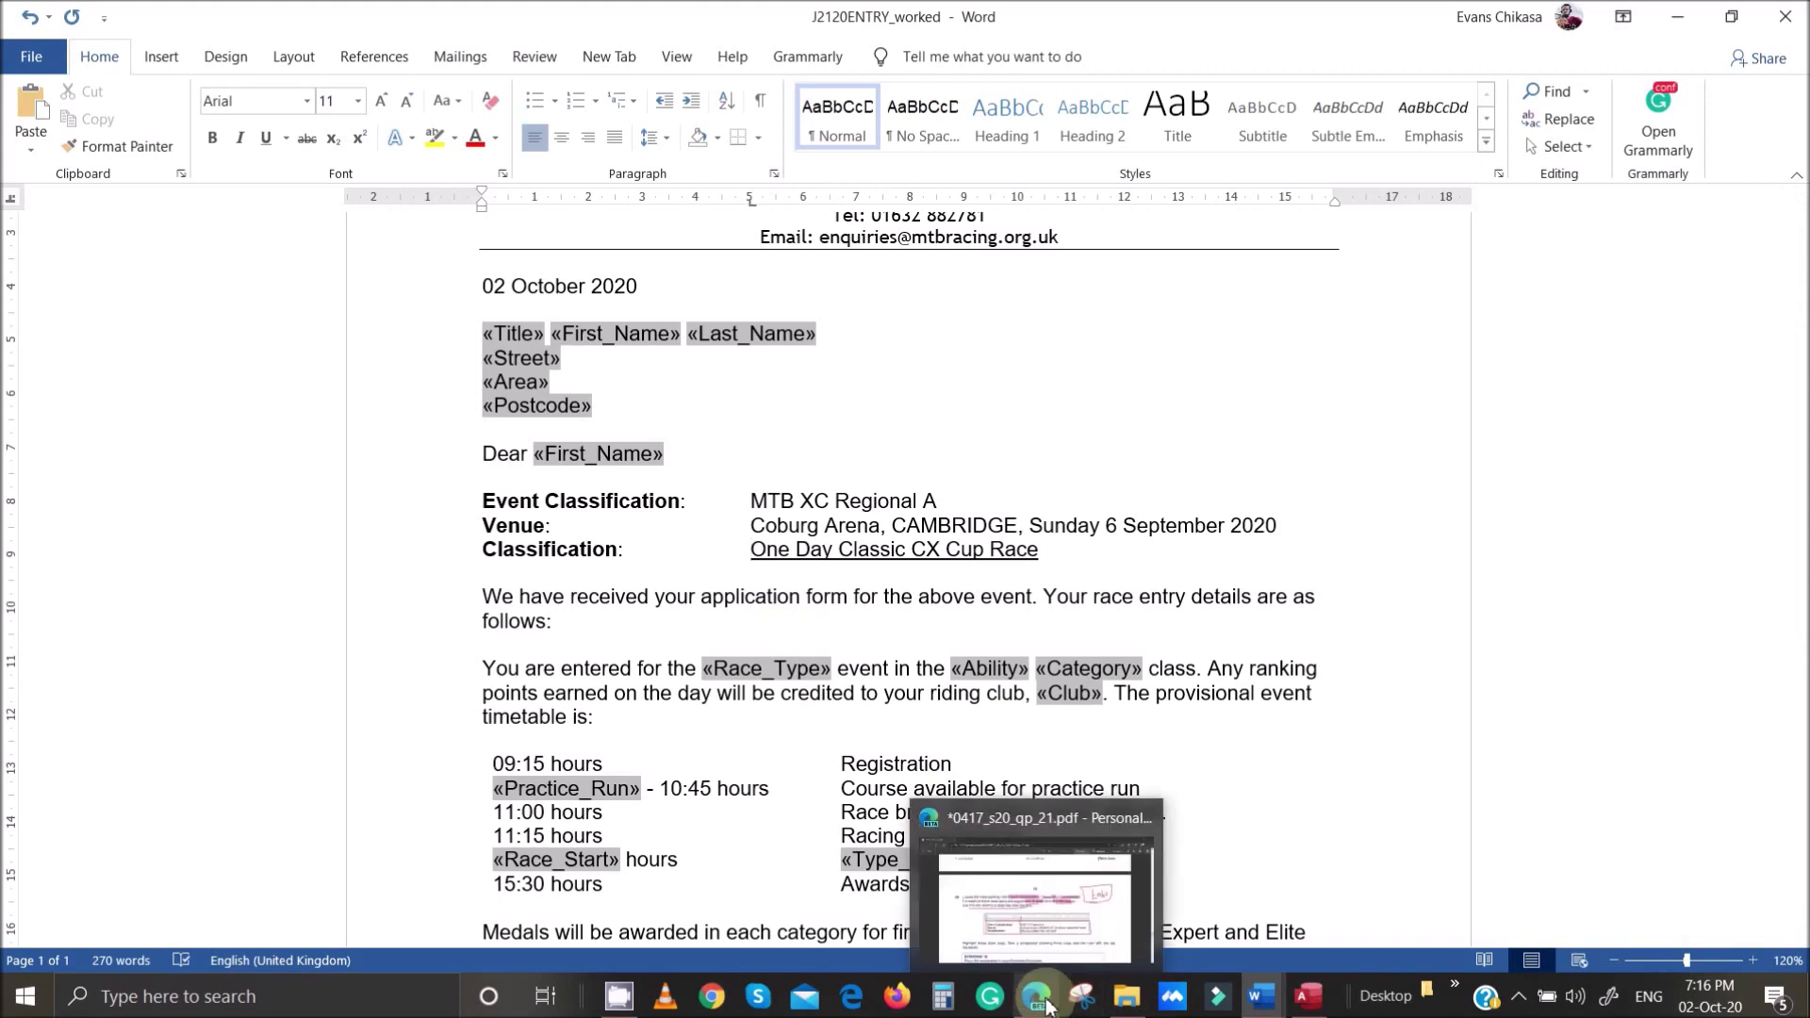
click(1055, 931)
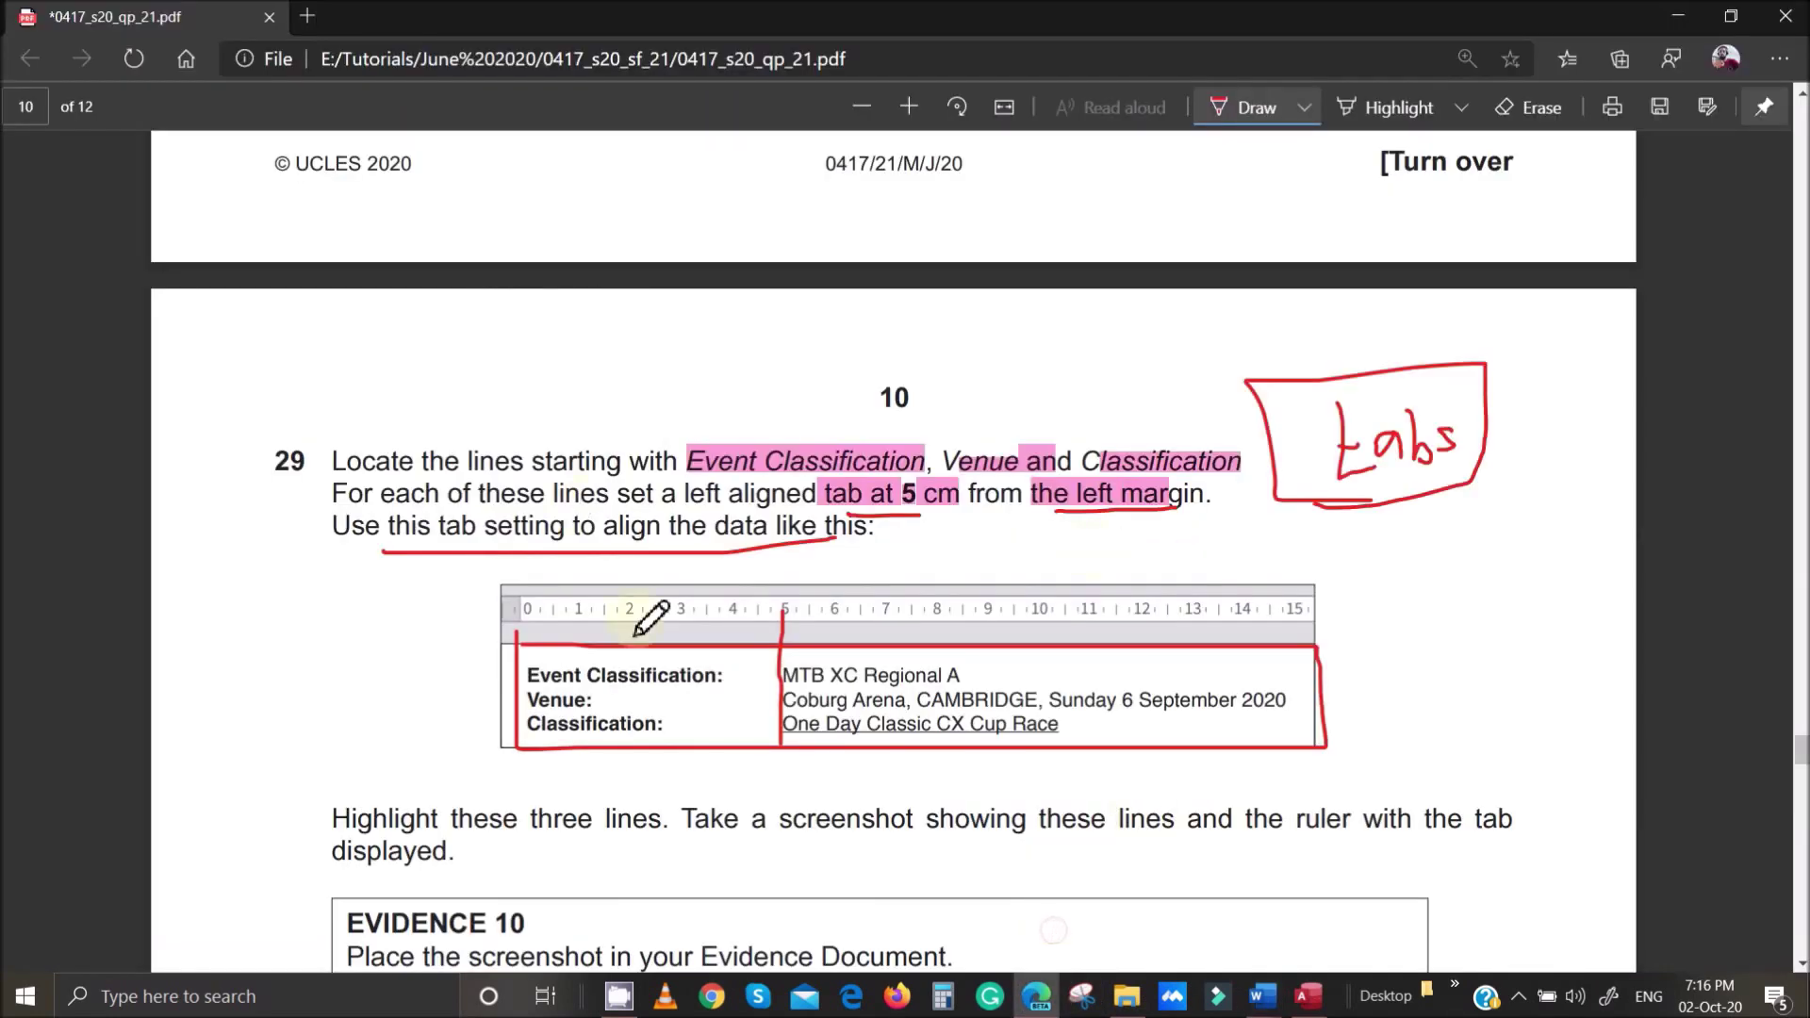
mouse_move(332, 827)
mouse_down()
mouse_move(681, 857)
mouse_move(1467, 836)
mouse_up()
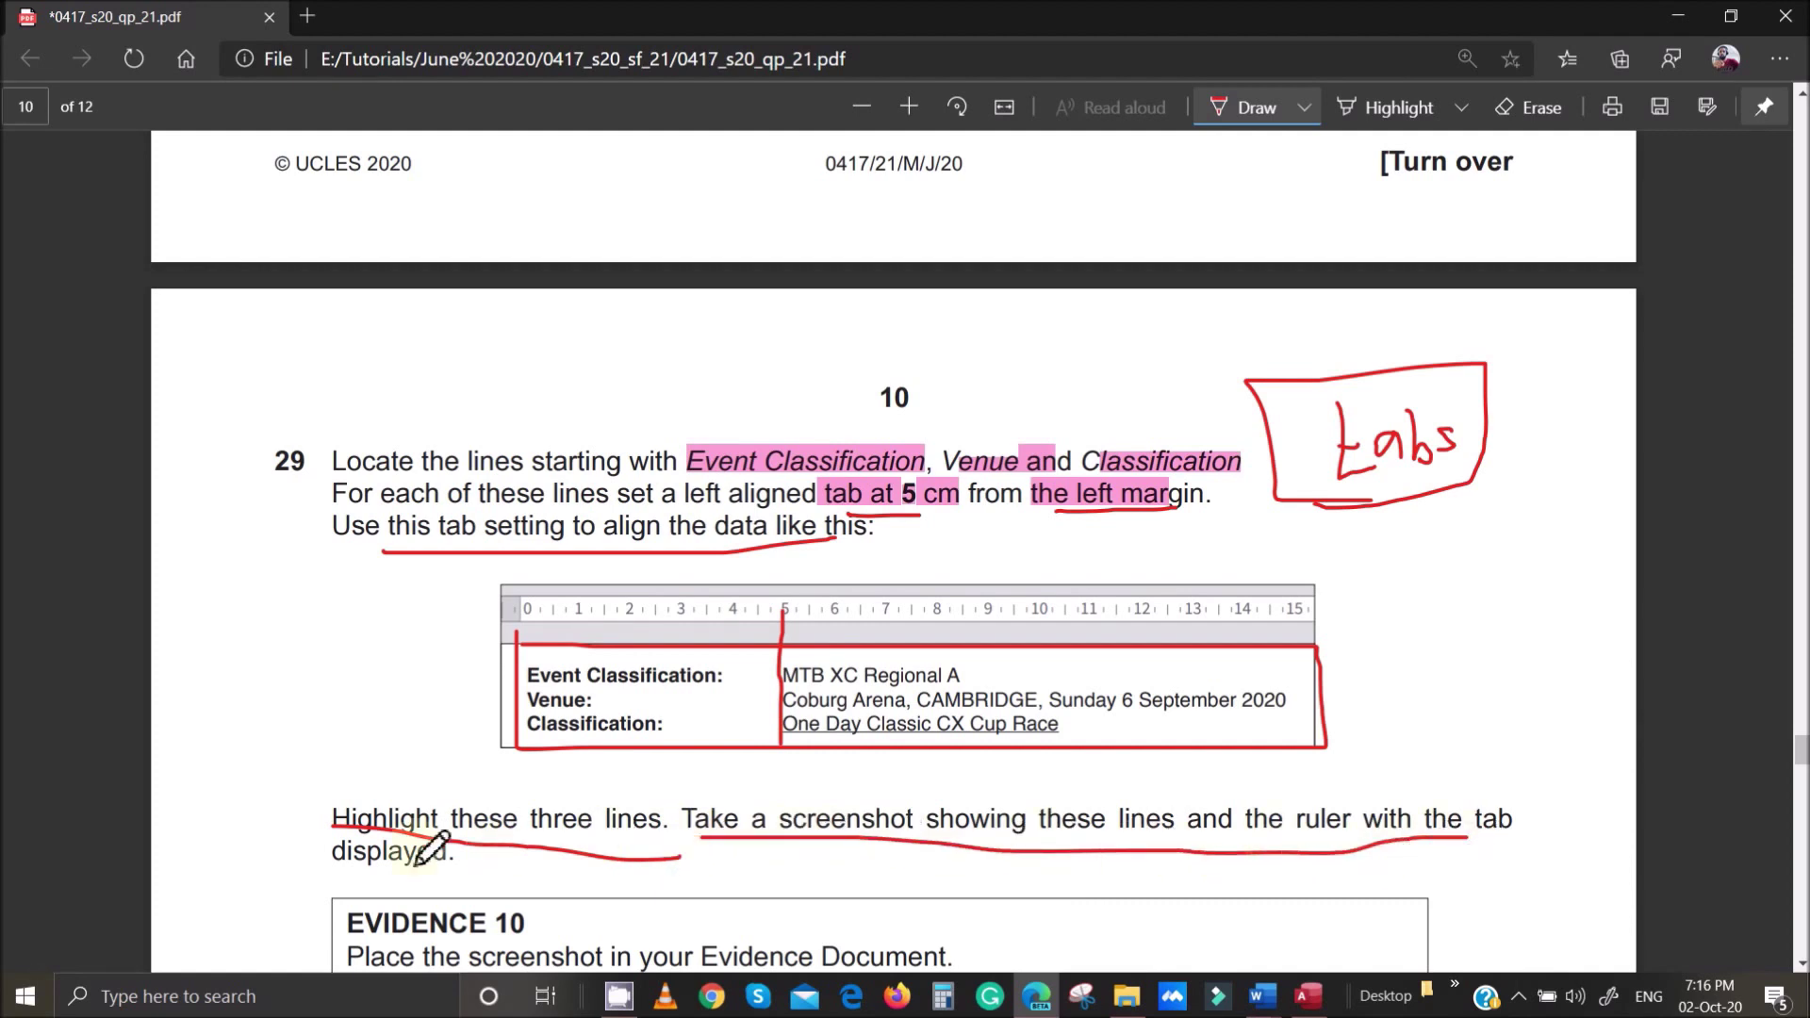
drag(345, 876, 372, 874)
Circle the sample ruler and table and mark the 5 cm position in red
mouse_move(496, 558)
mouse_down()
mouse_move(460, 677)
mouse_move(871, 808)
mouse_up()
mouse_move(1012, 831)
mouse_down()
mouse_move(1359, 612)
mouse_move(1027, 516)
mouse_move(566, 546)
mouse_move(473, 600)
mouse_up()
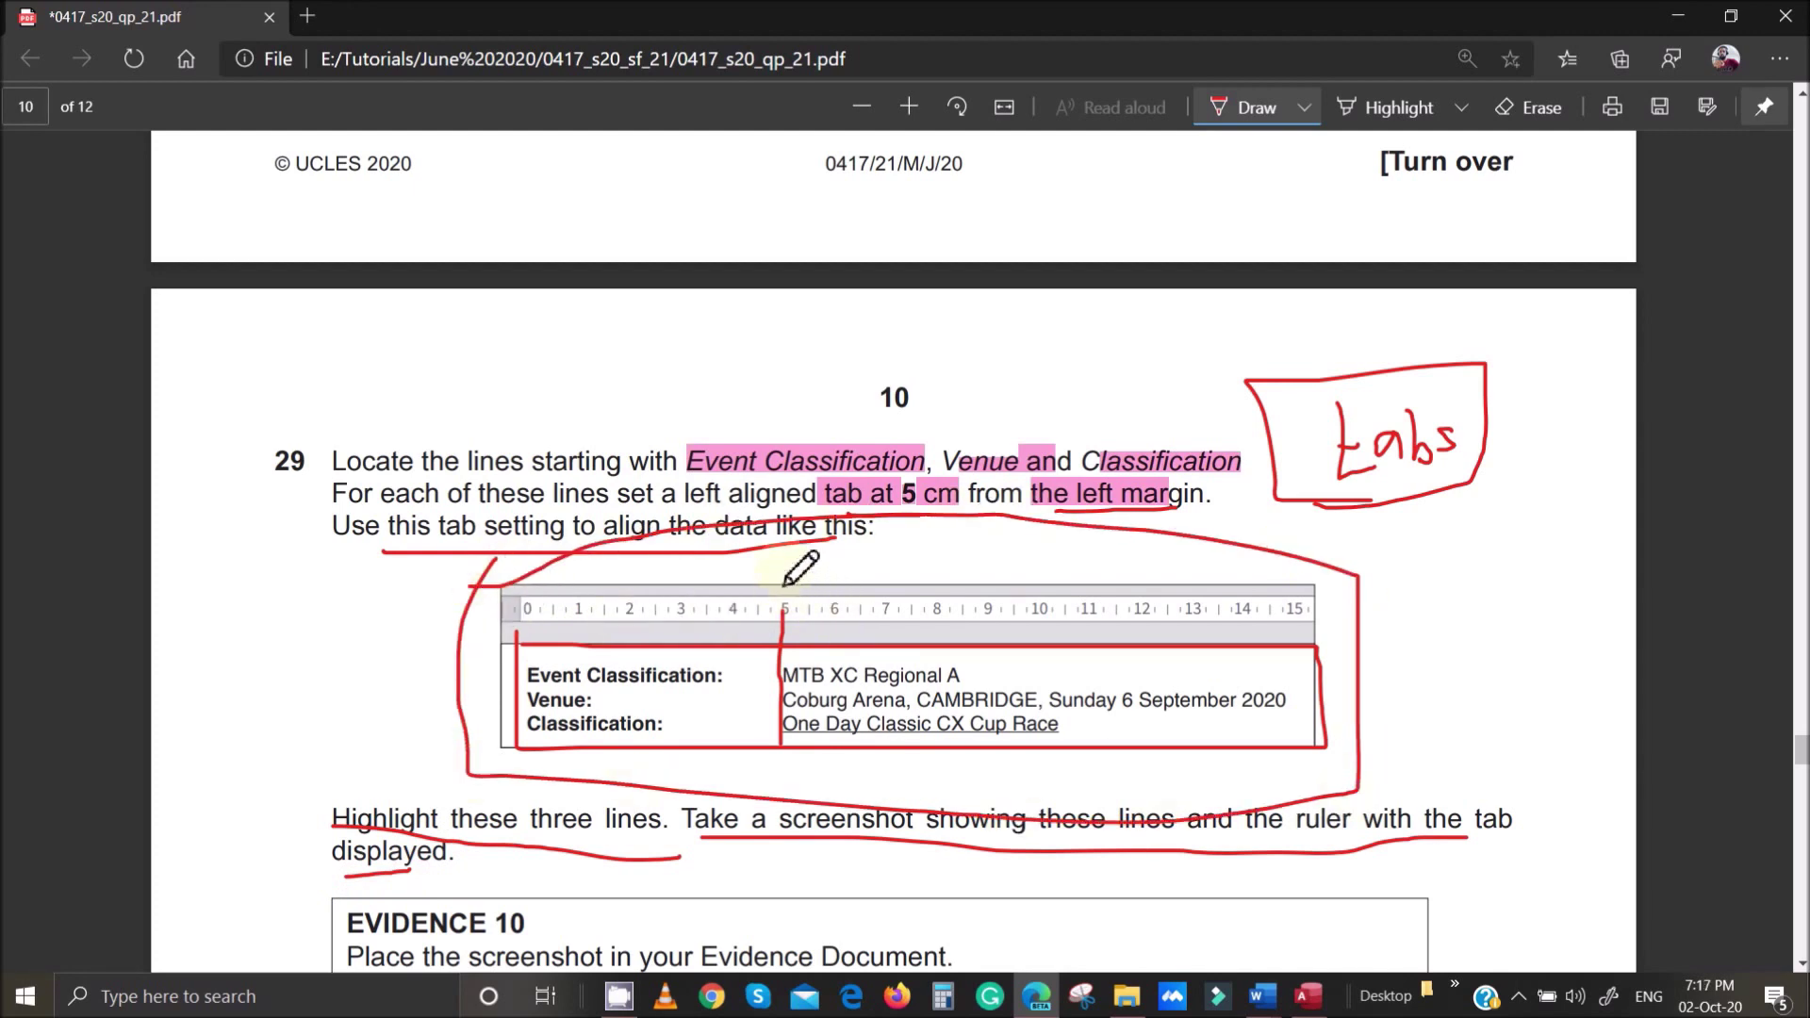
drag(785, 564, 784, 641)
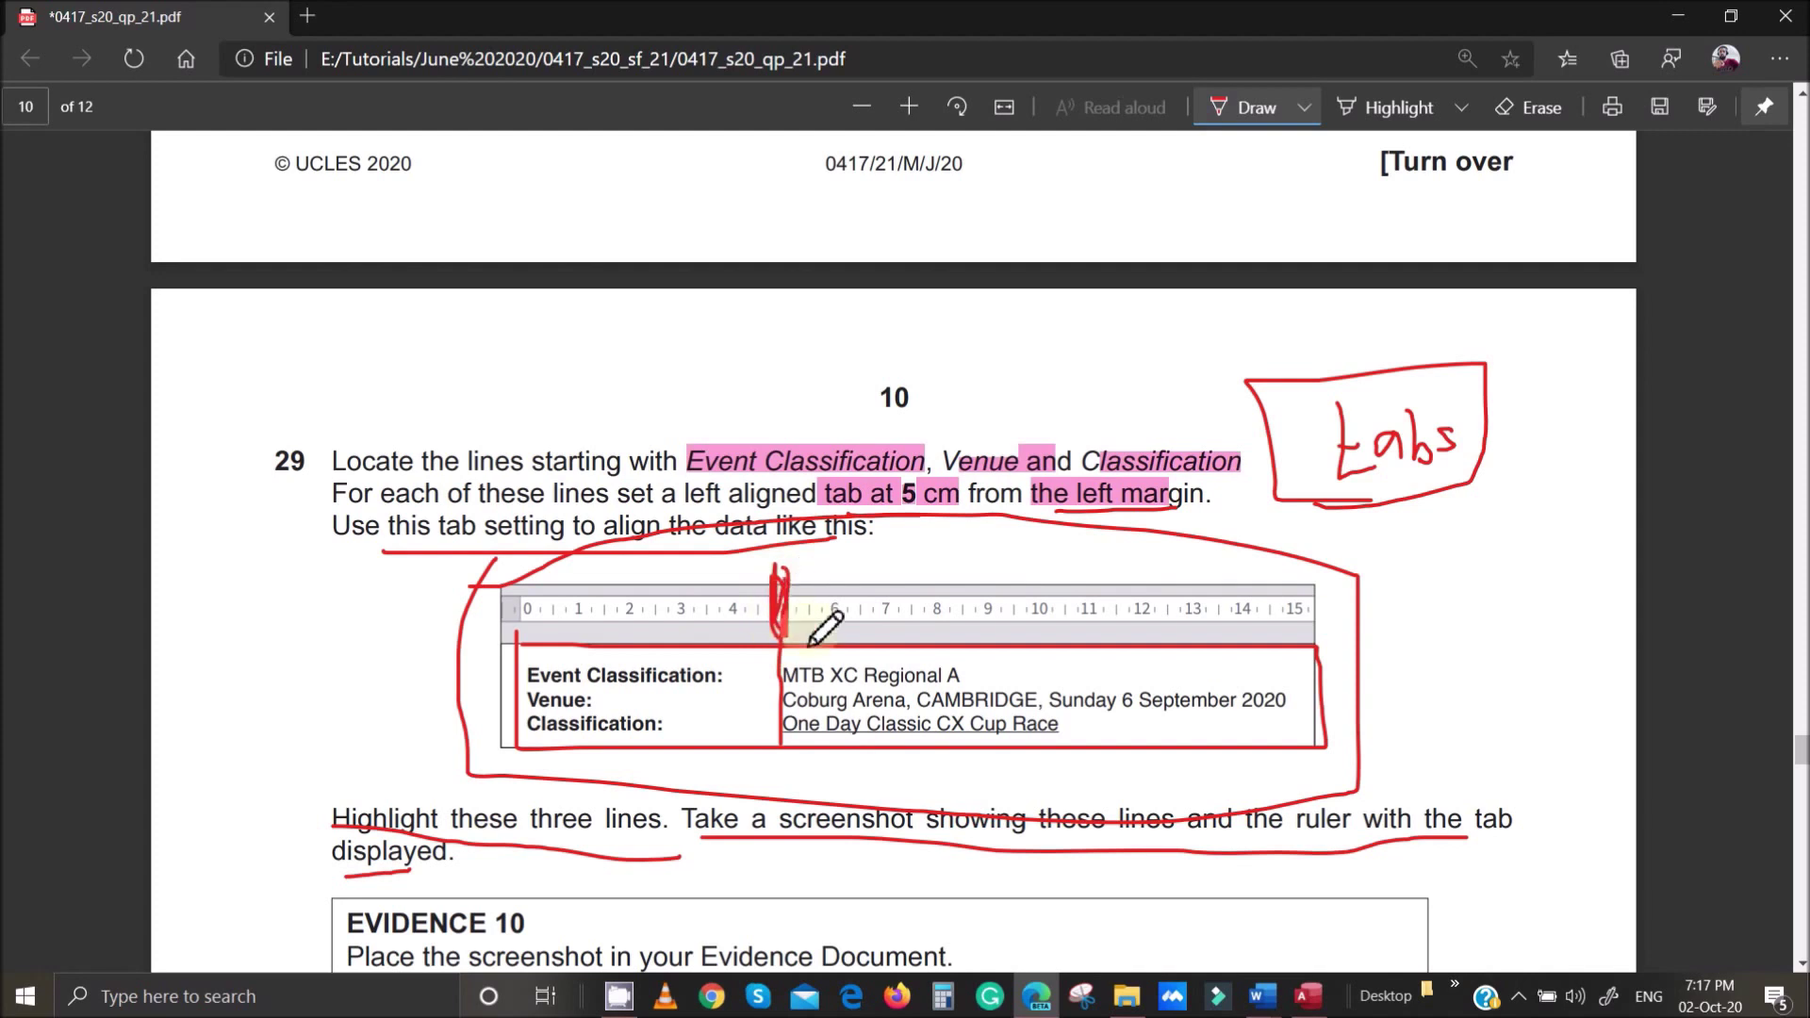
mouse_move(1129, 996)
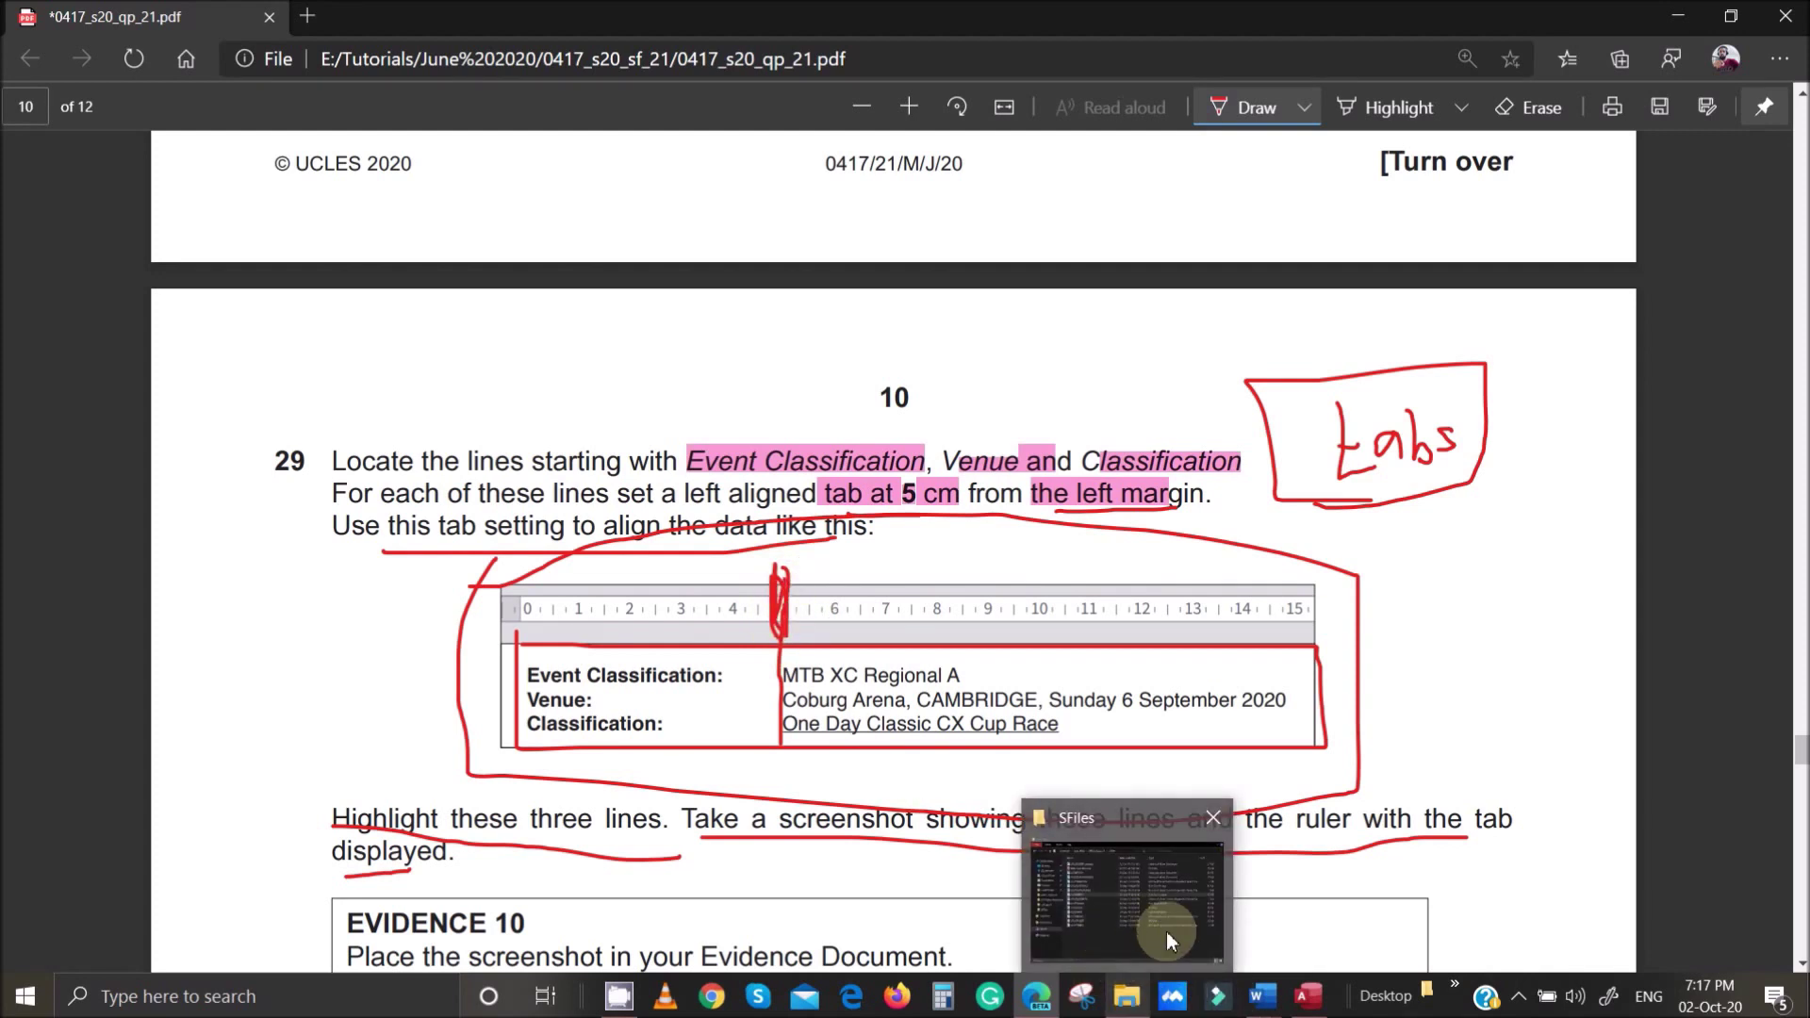
mouse_move(1037, 1001)
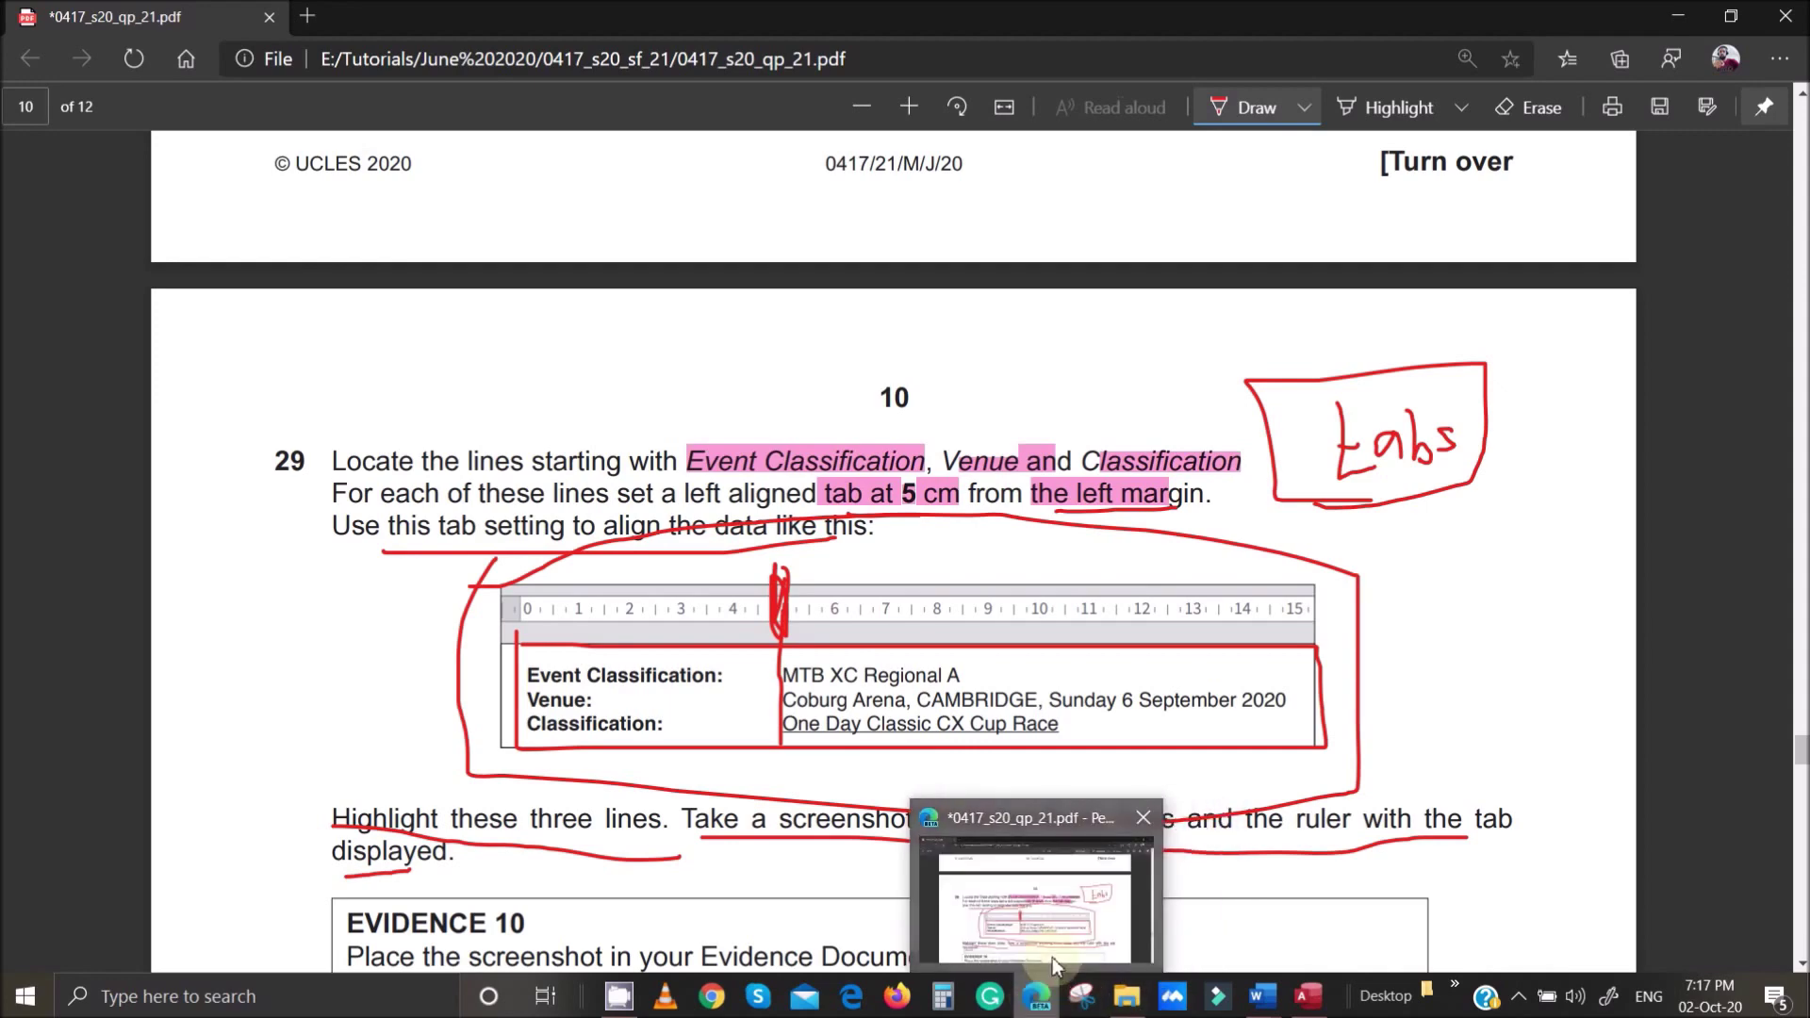
mouse_move(1311, 997)
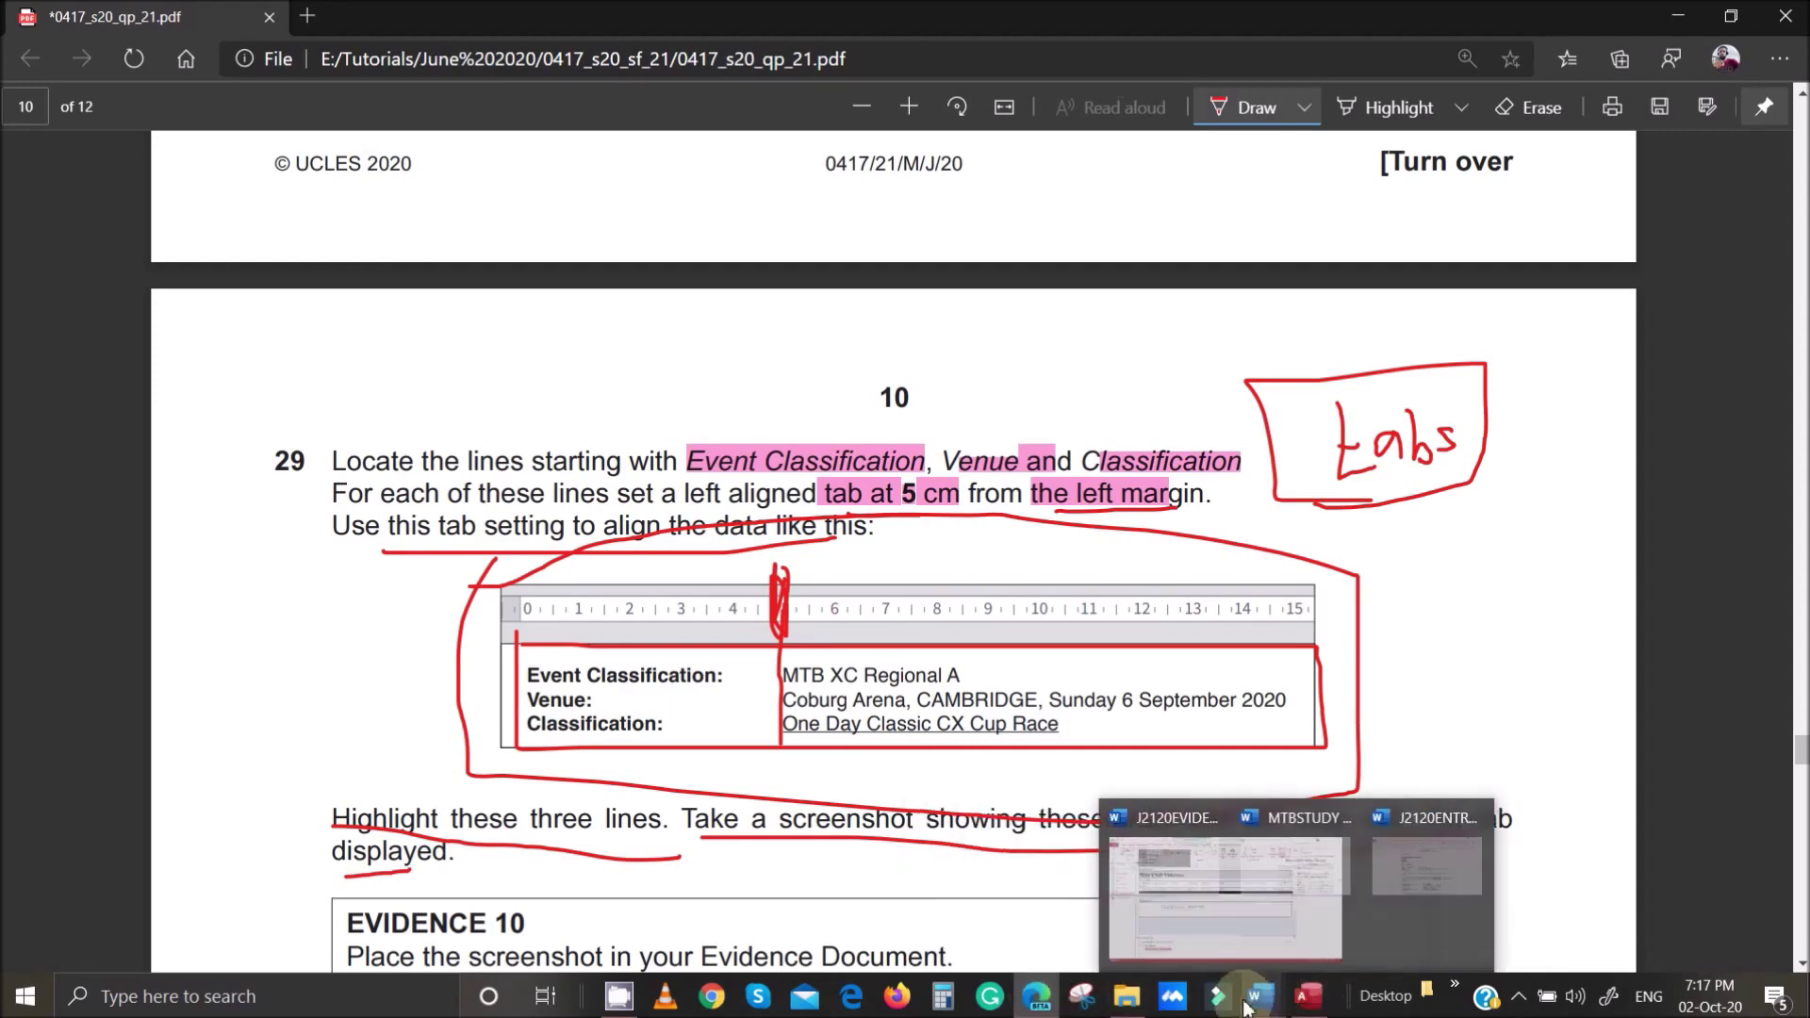
click(1453, 908)
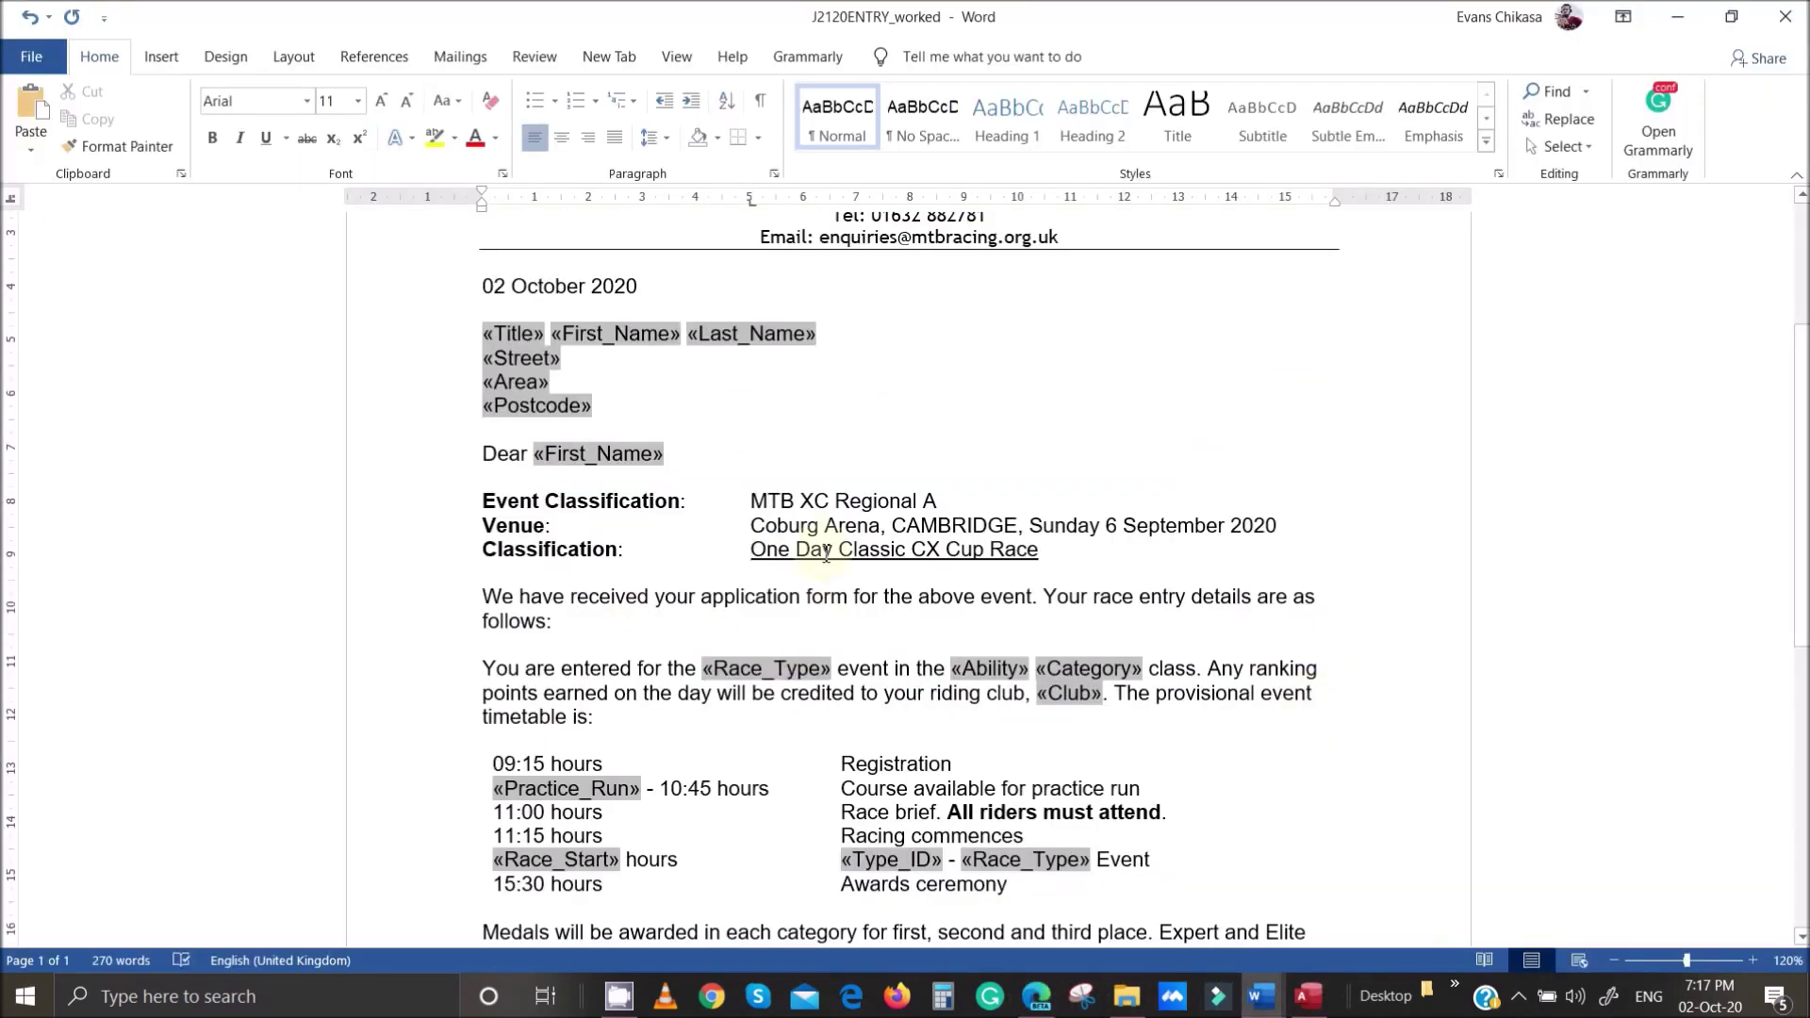
Select the Event Classification, Venue and Classification lines and copy a screen clipping including the ruler
scroll(824, 538, down, 2)
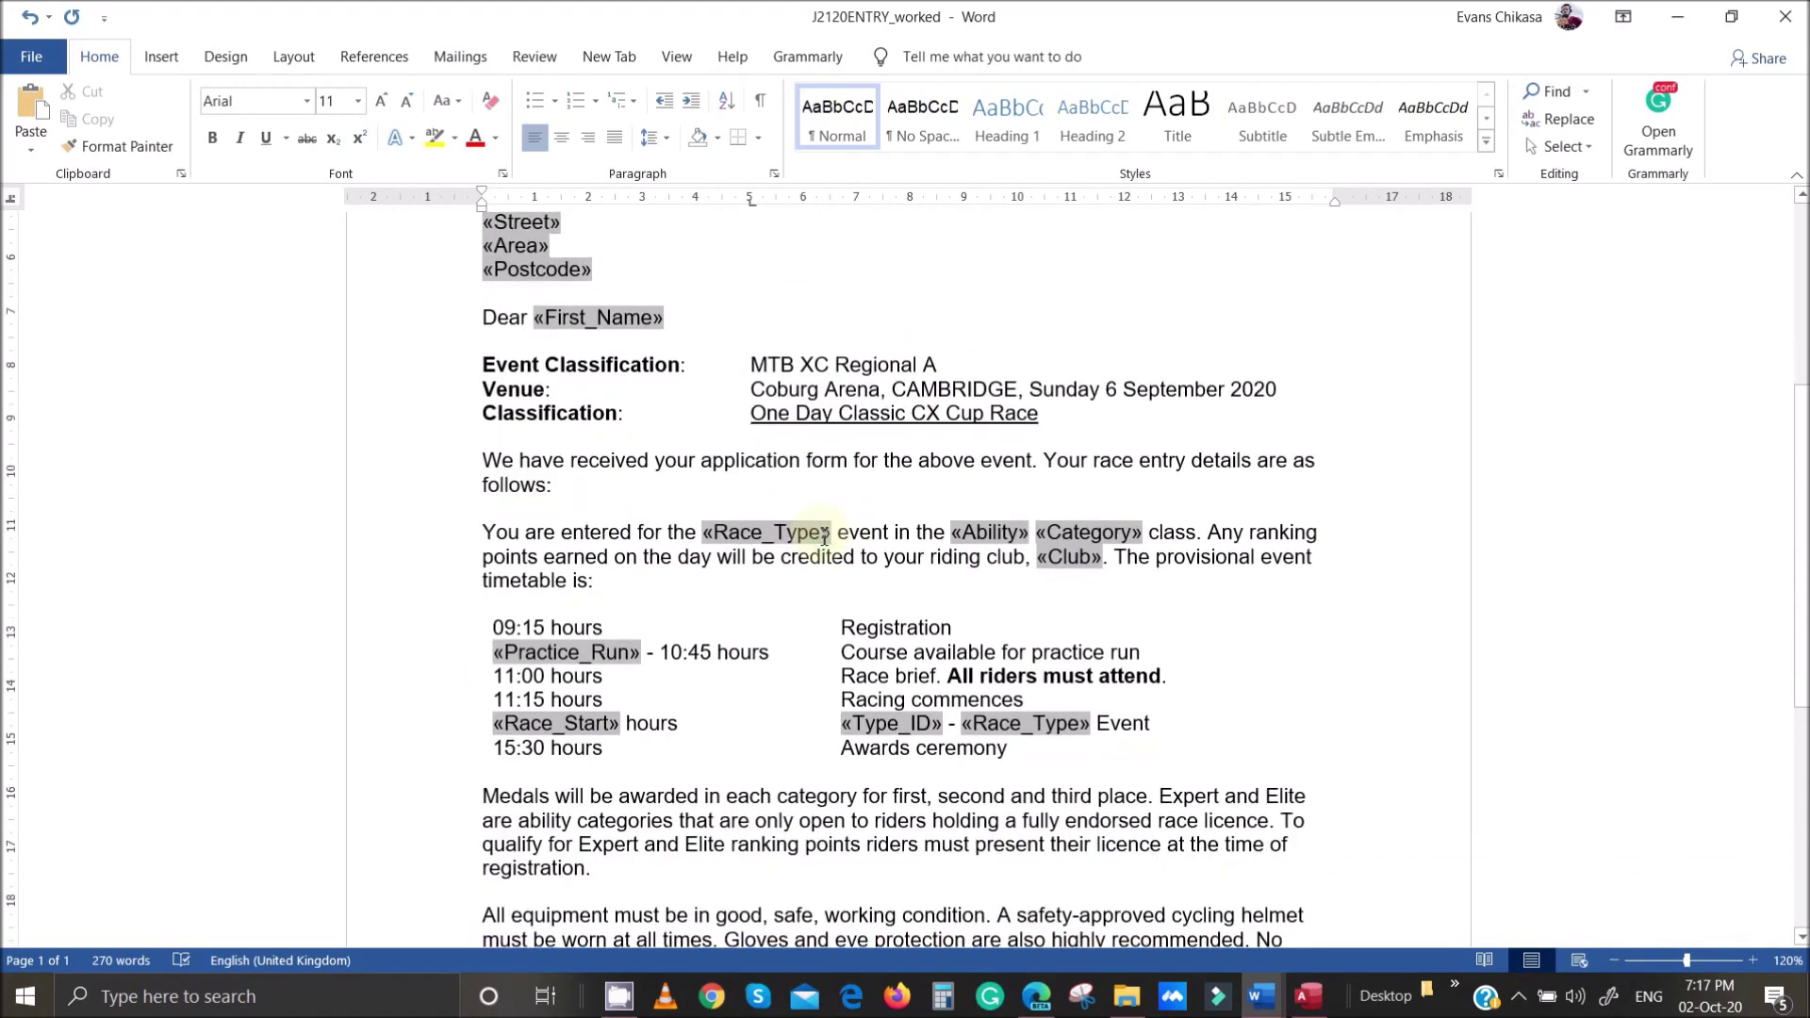
scroll(824, 537, down, 1)
scroll(823, 535, down, 1)
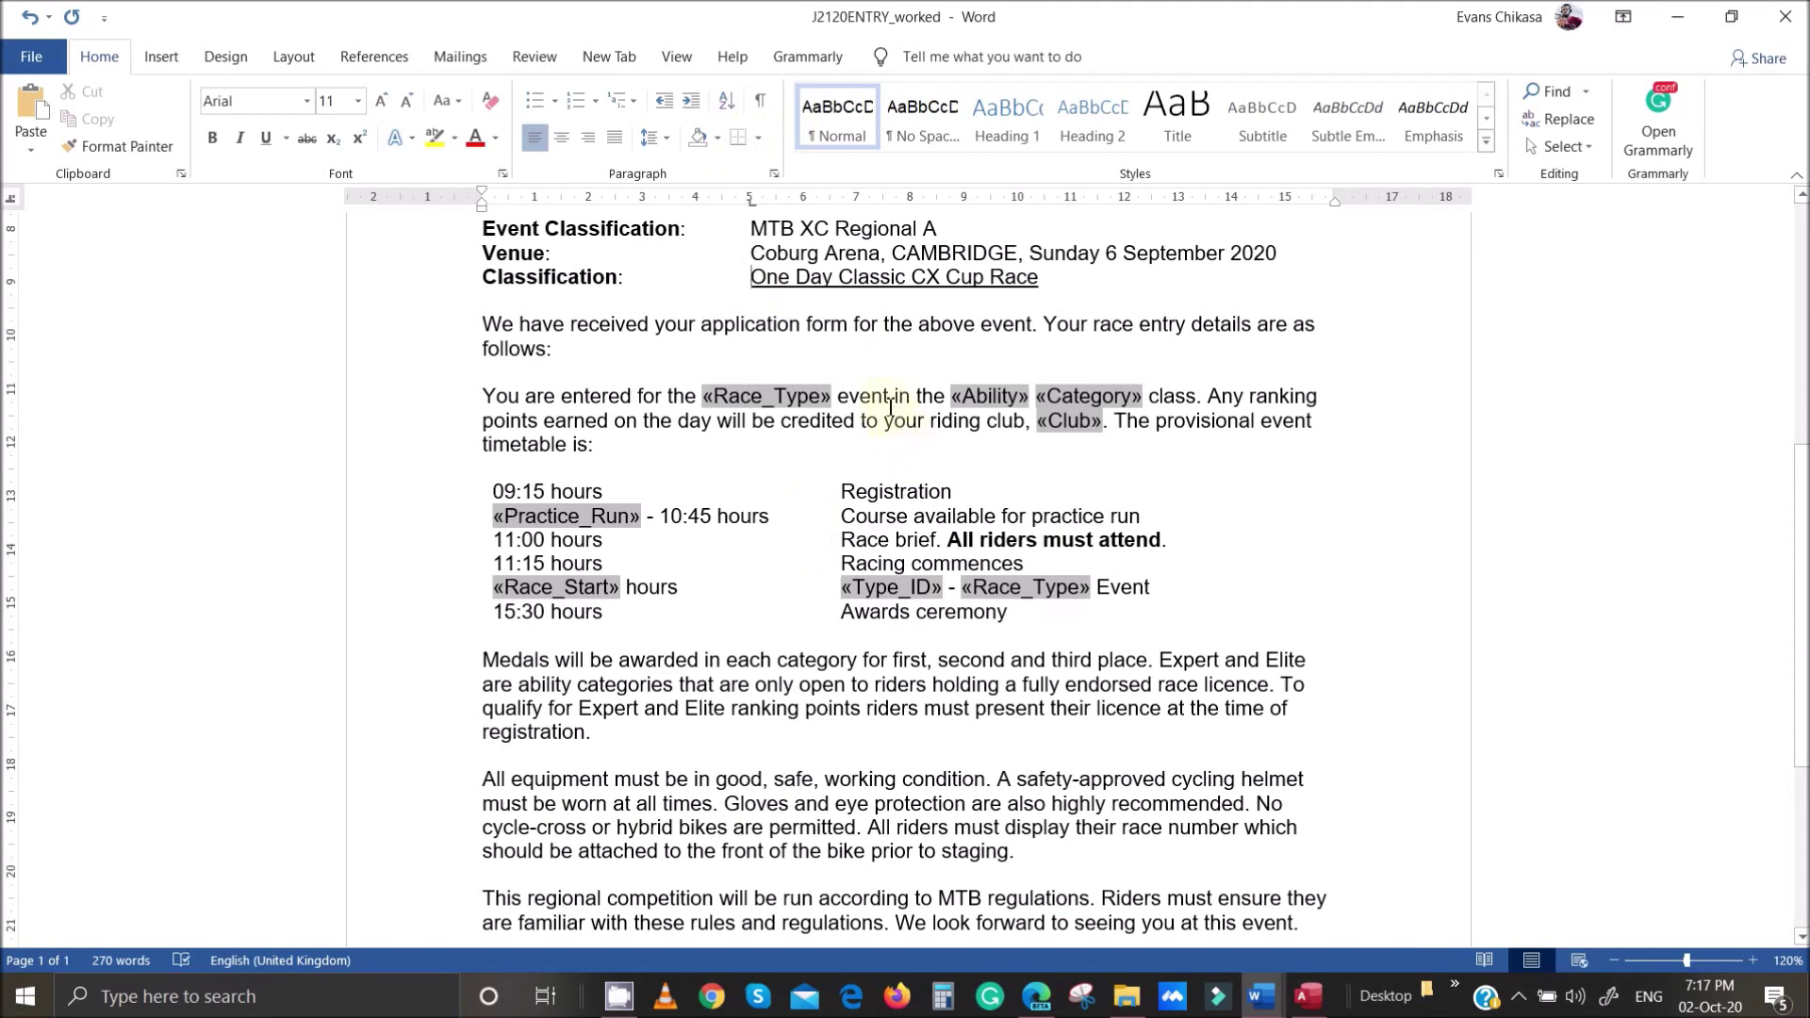
drag(476, 230, 1063, 283)
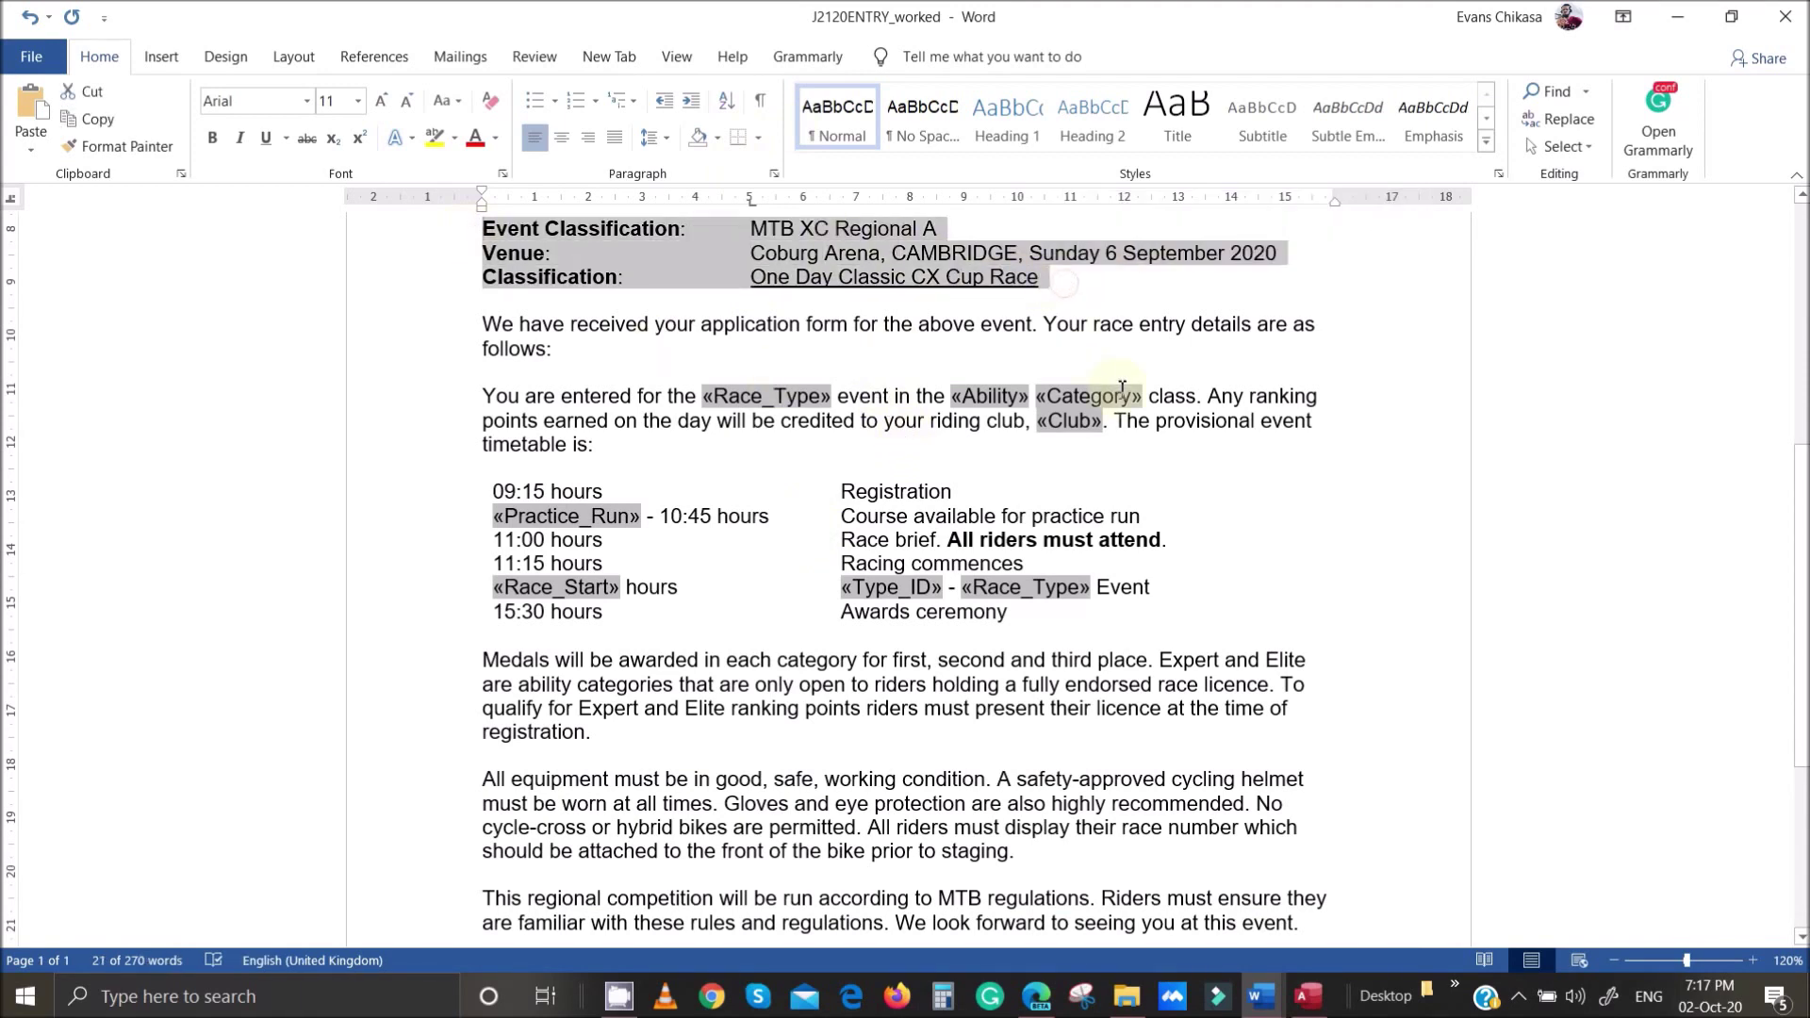
key(super+shift+s)
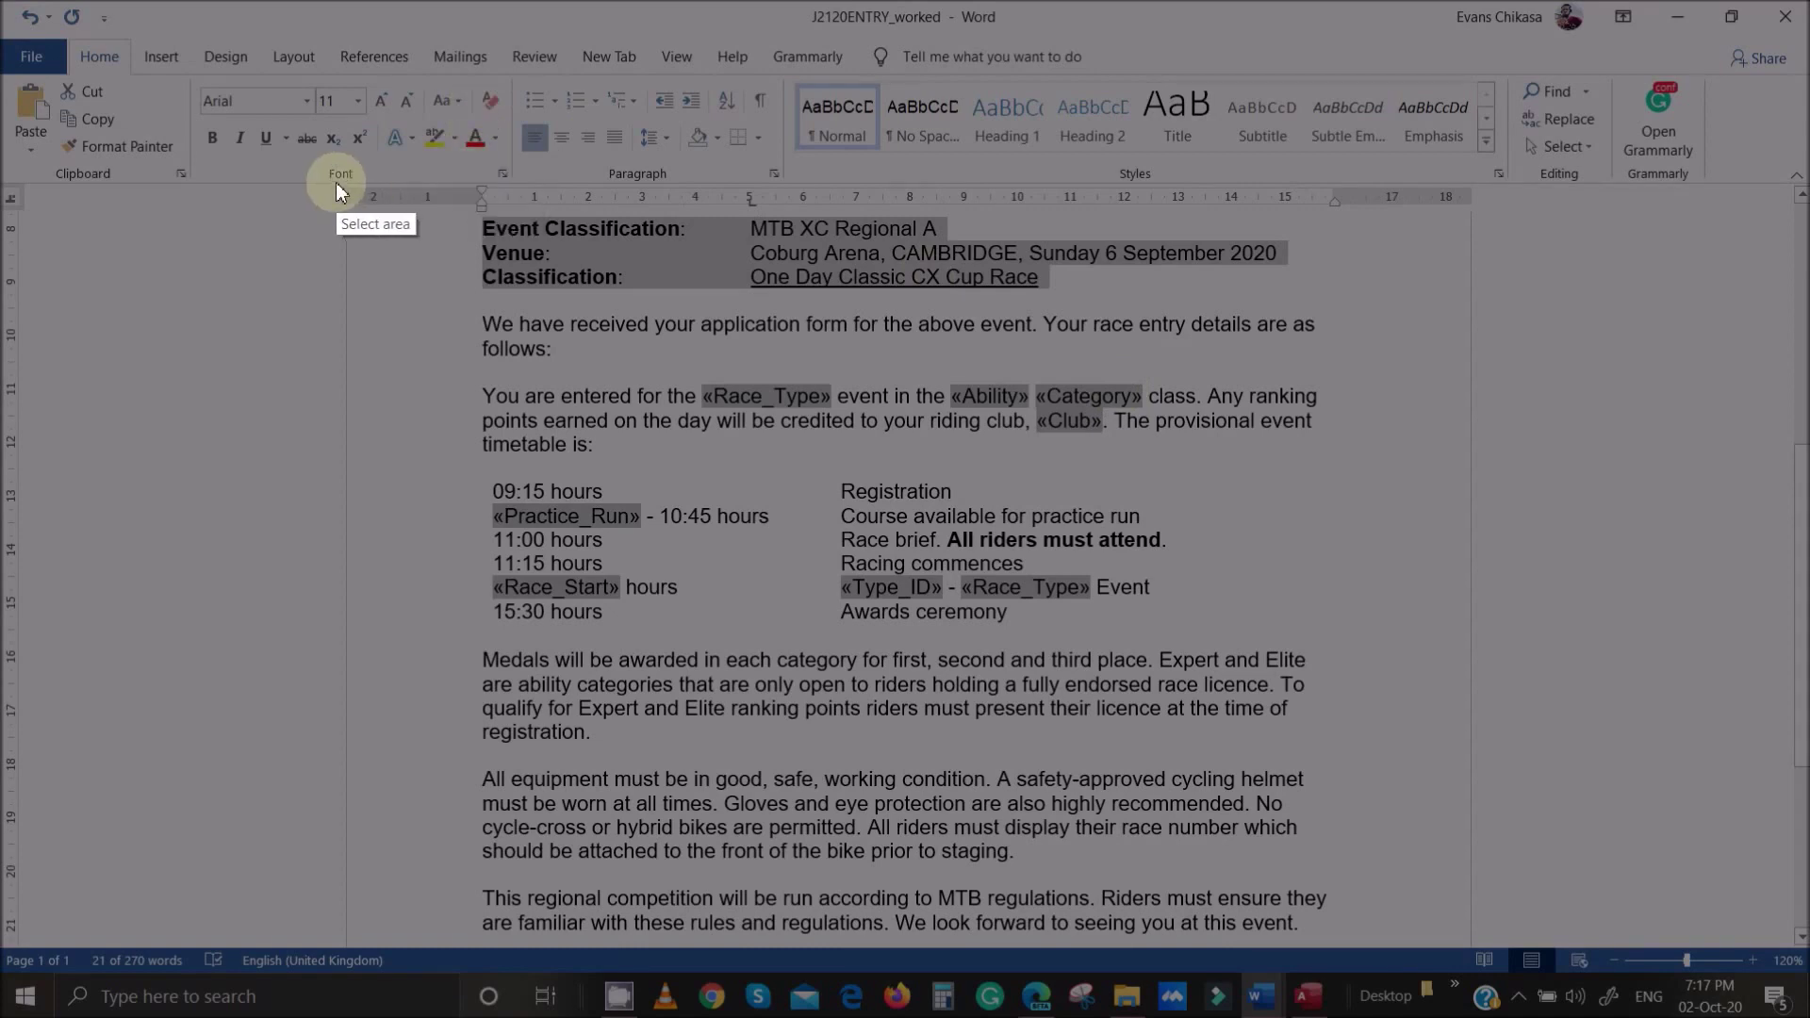
drag(335, 183, 1035, 318)
mouse_move(1077, 327)
mouse_down()
mouse_move(1144, 273)
mouse_move(1414, 343)
mouse_move(1511, 820)
mouse_move(1515, 954)
mouse_move(1481, 941)
mouse_move(1462, 310)
mouse_up()
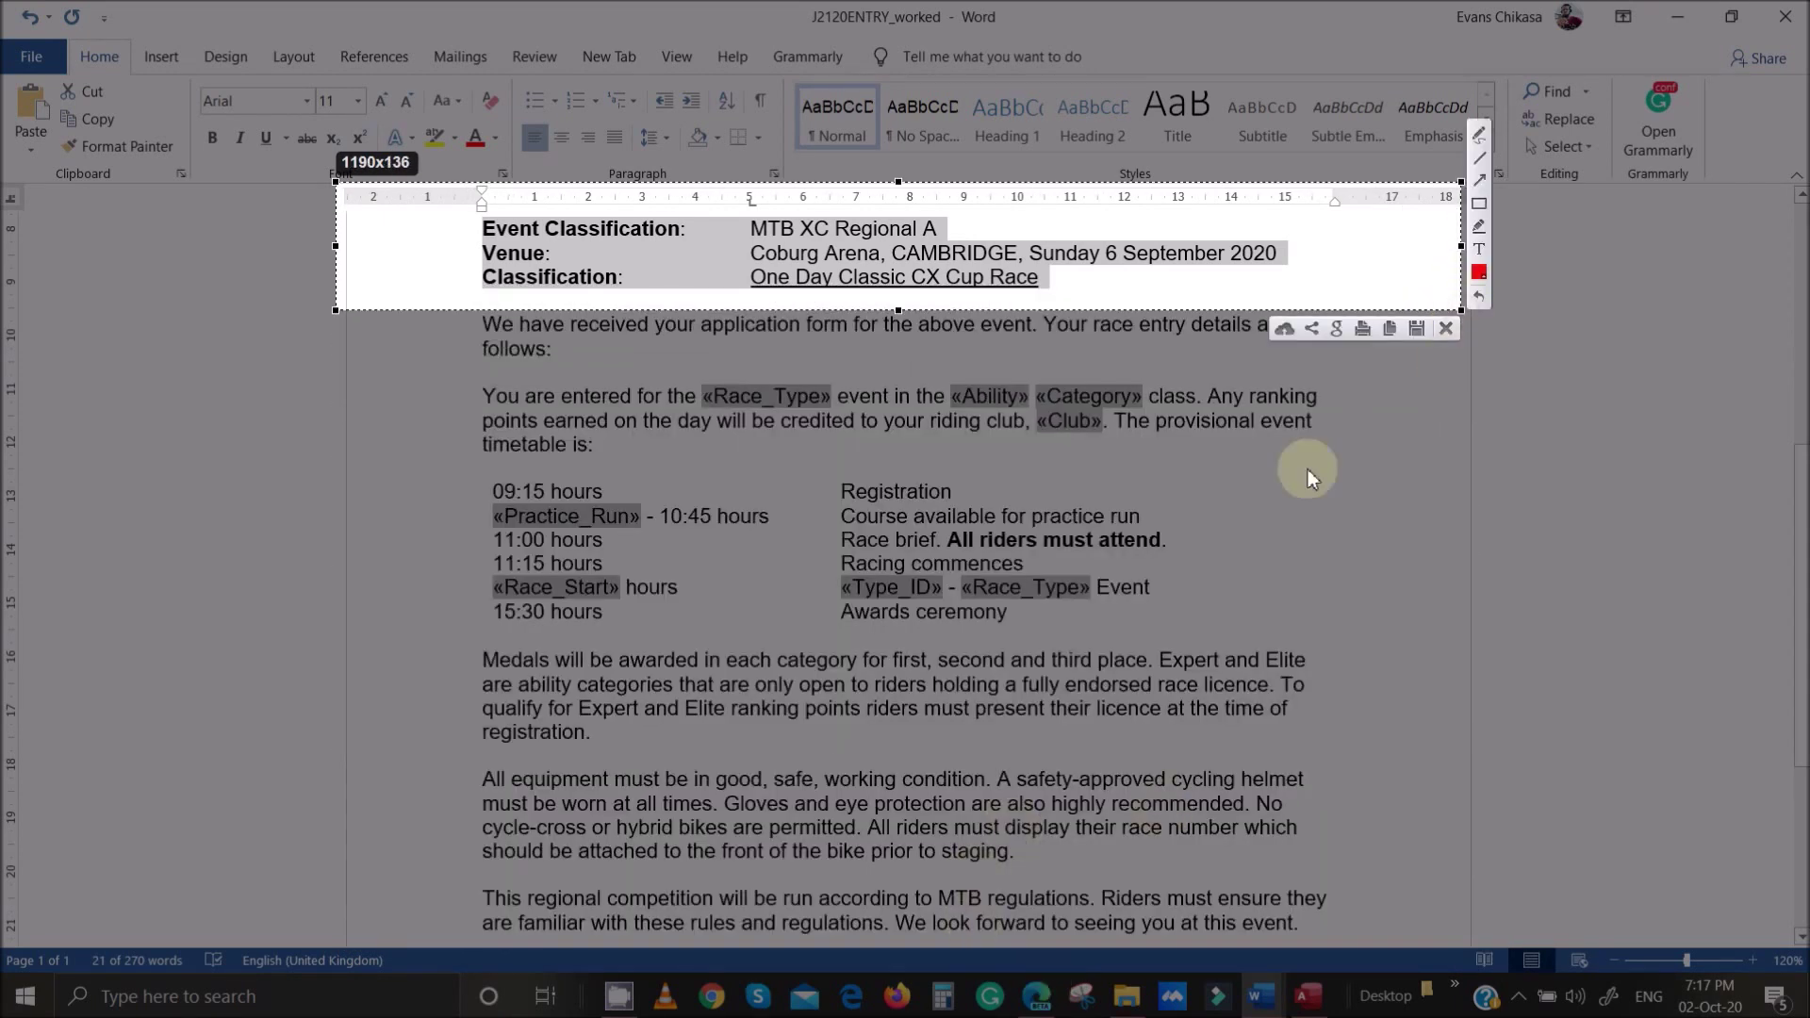
click(1388, 330)
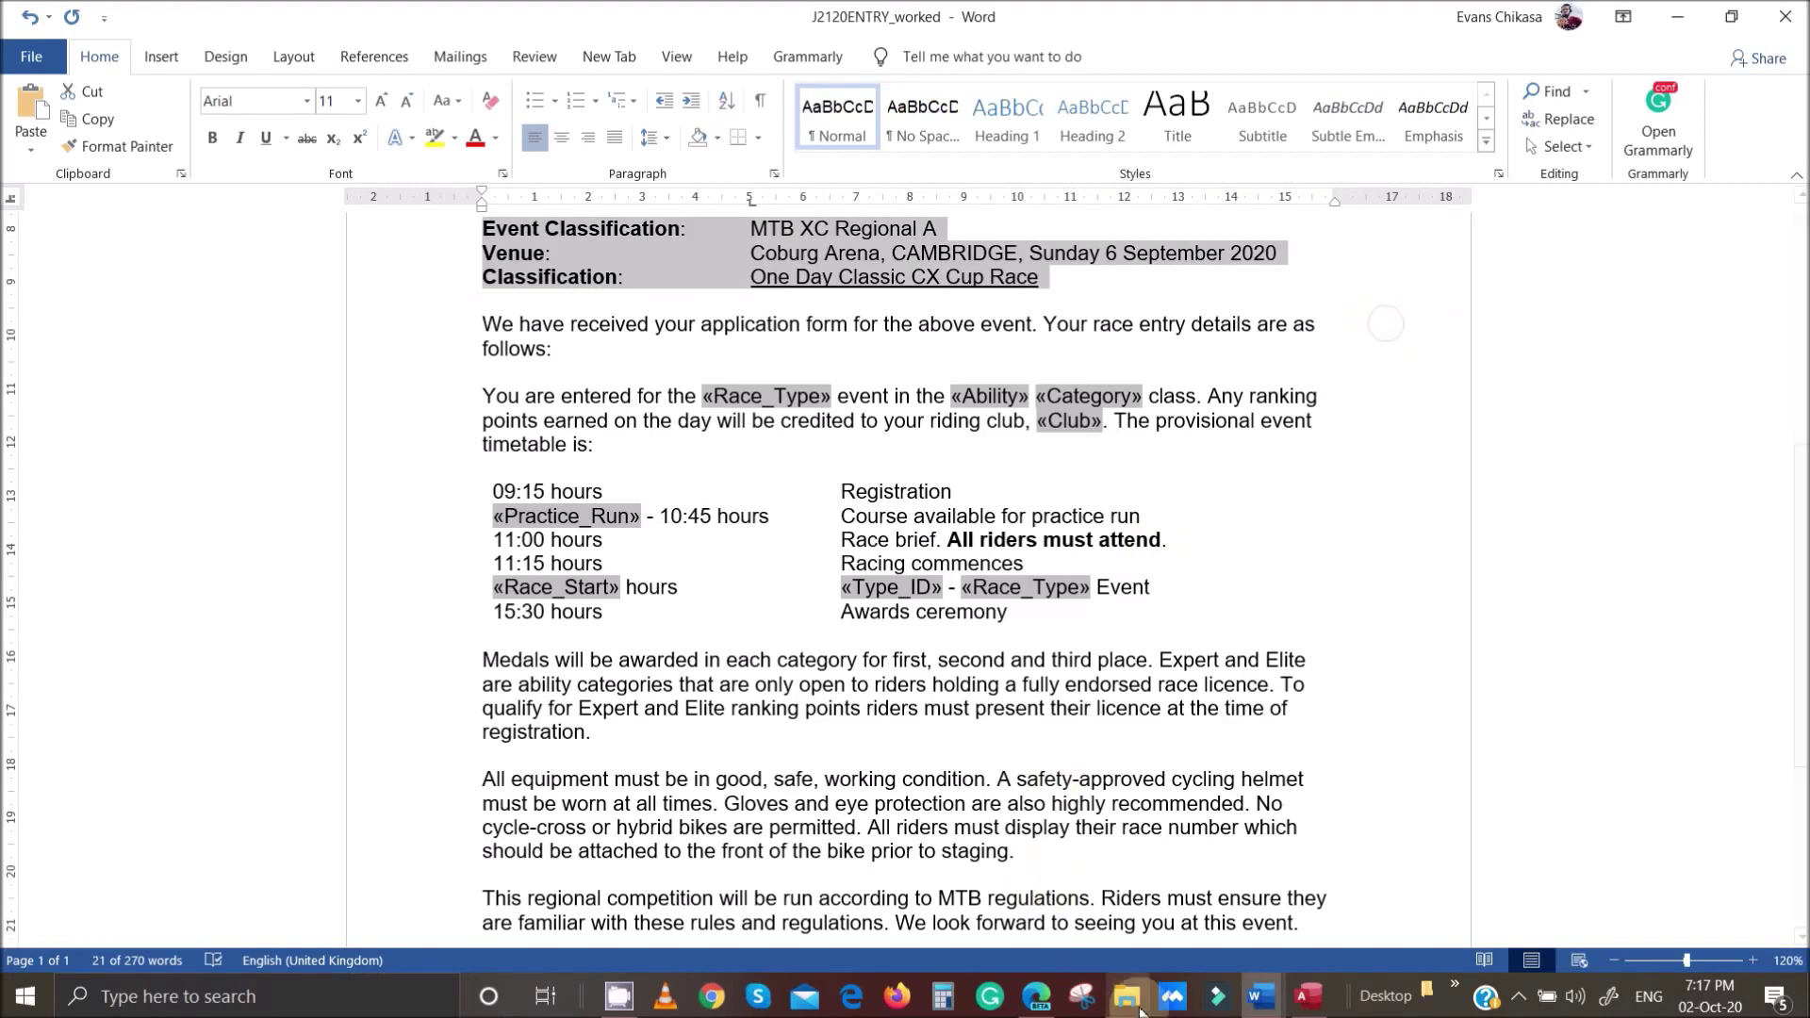
Paste the ruler-and-lines screenshot under Step 29 – EVIDENCE 10 in J2120EVIDENCE0001
mouse_move(1141, 997)
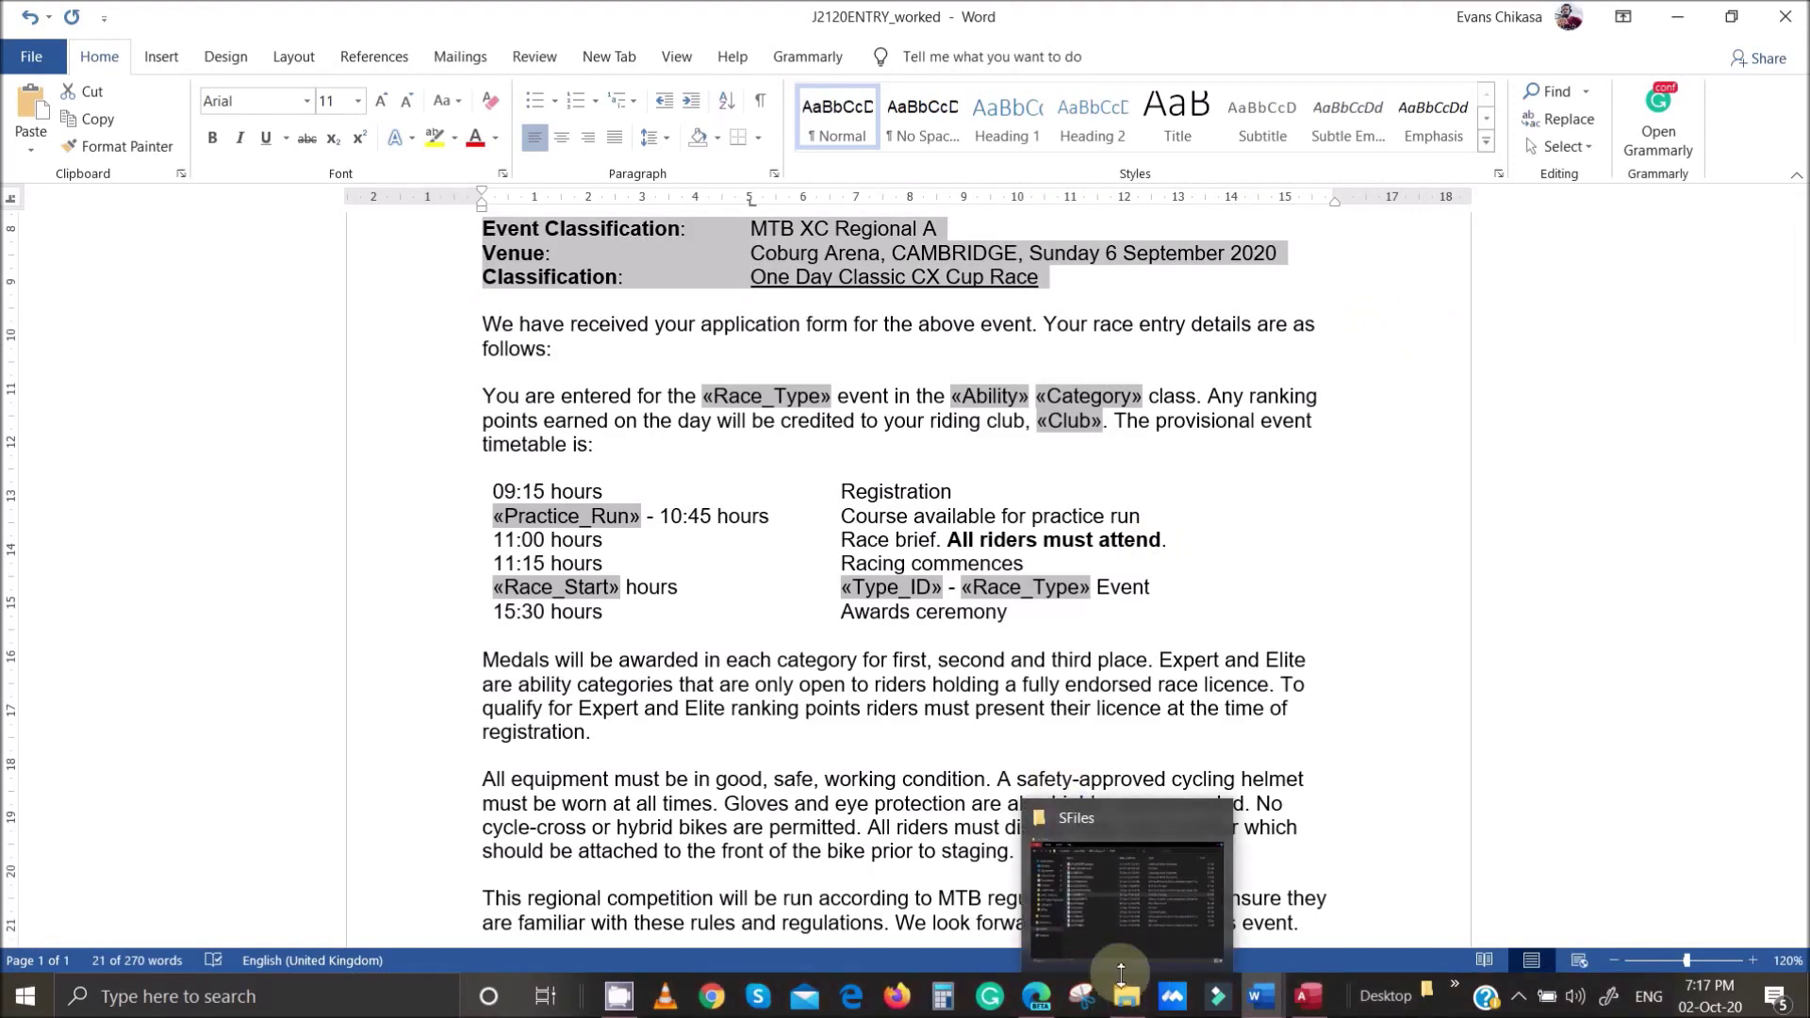
click(1042, 997)
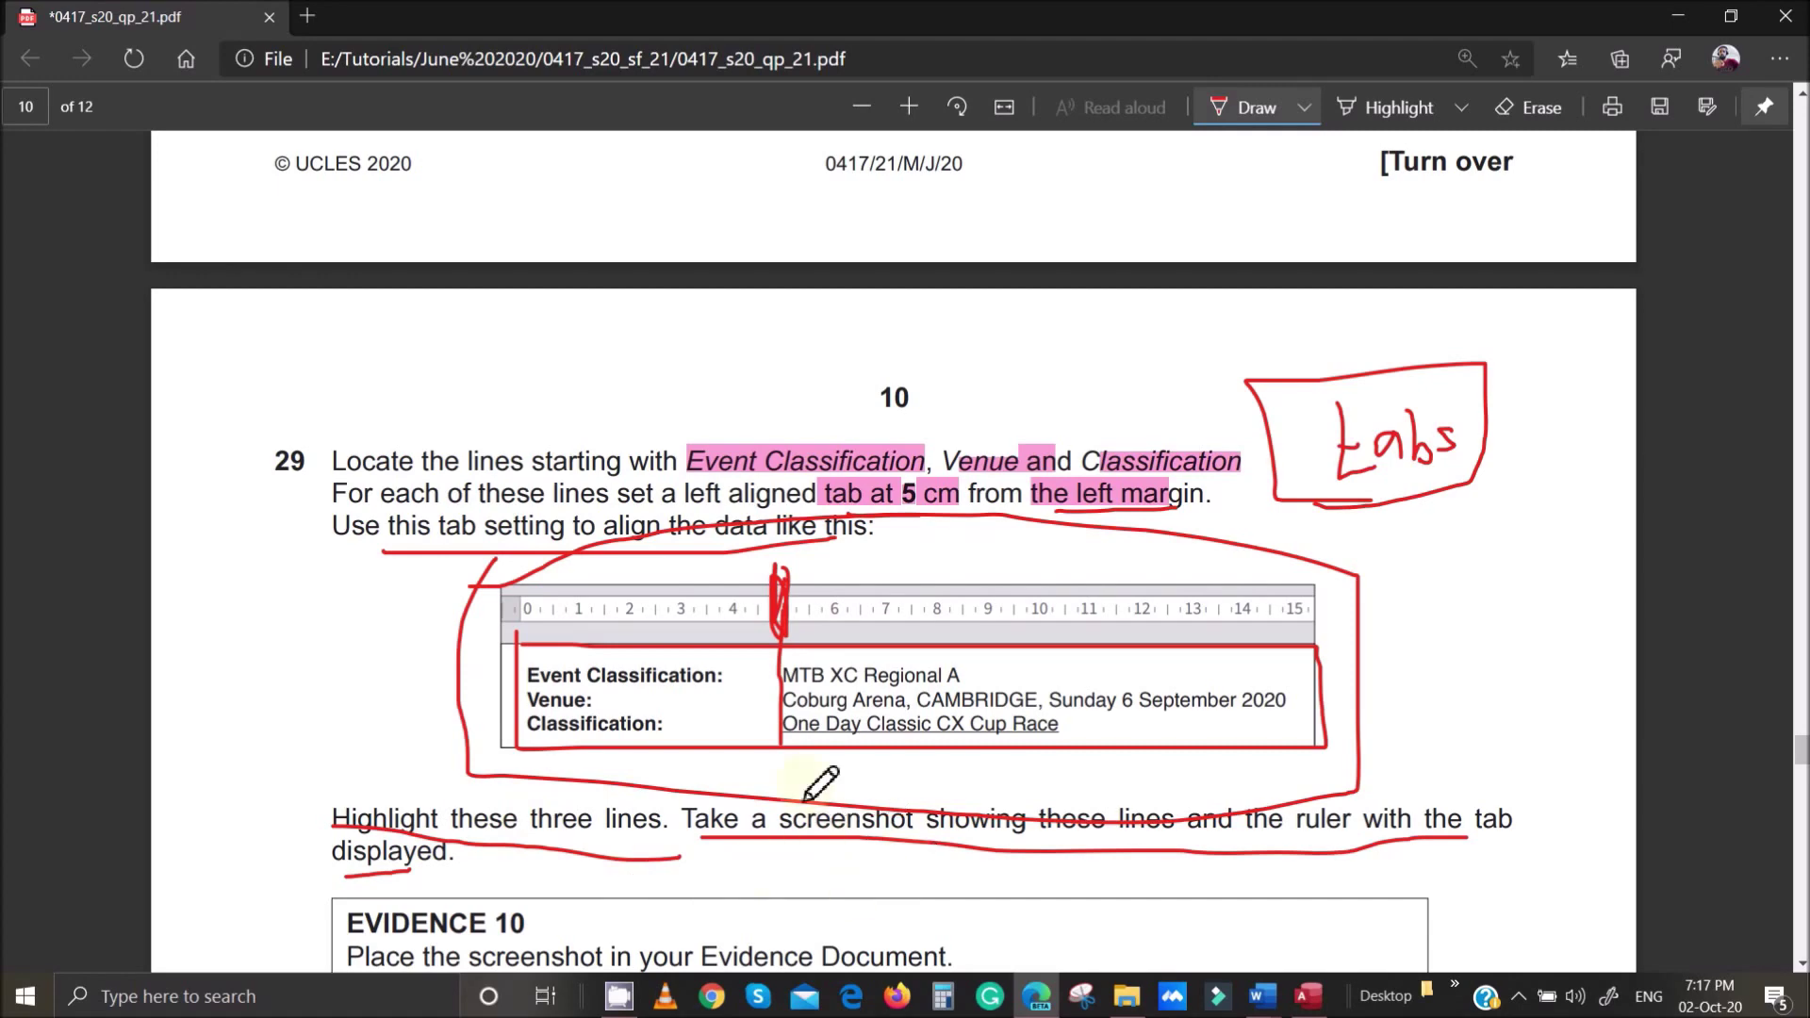
mouse_move(1261, 996)
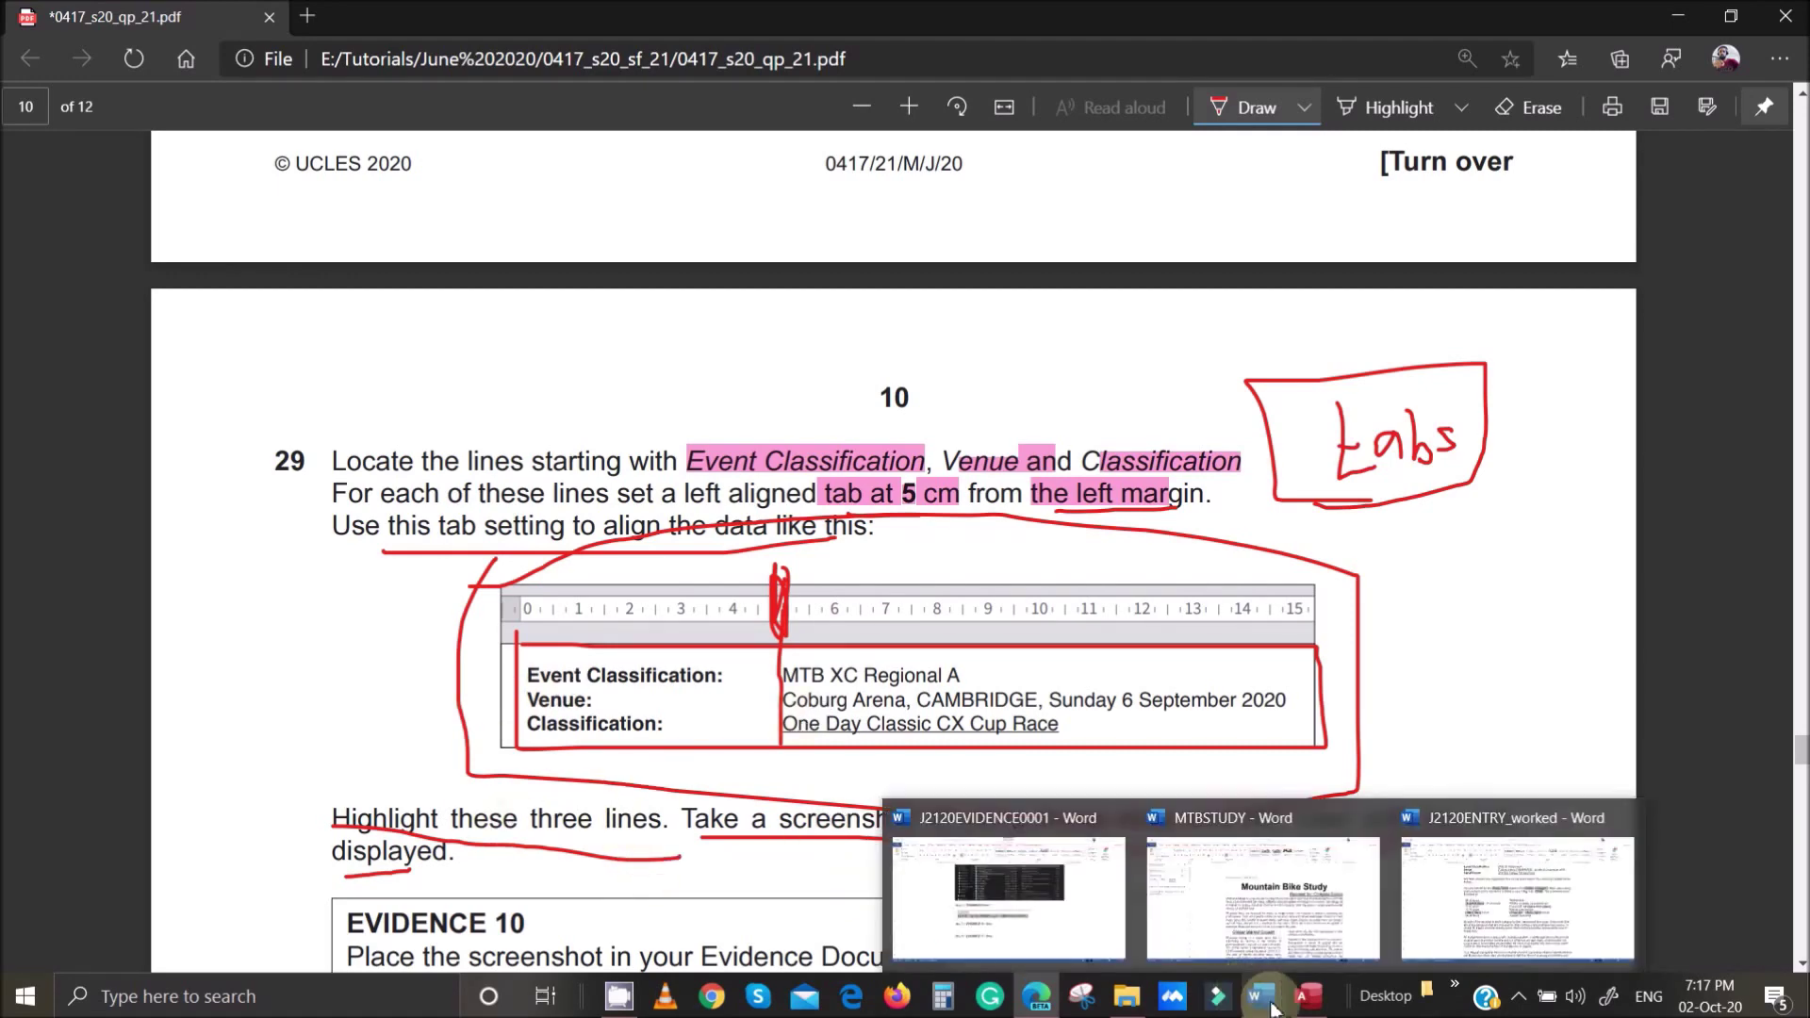
click(1056, 917)
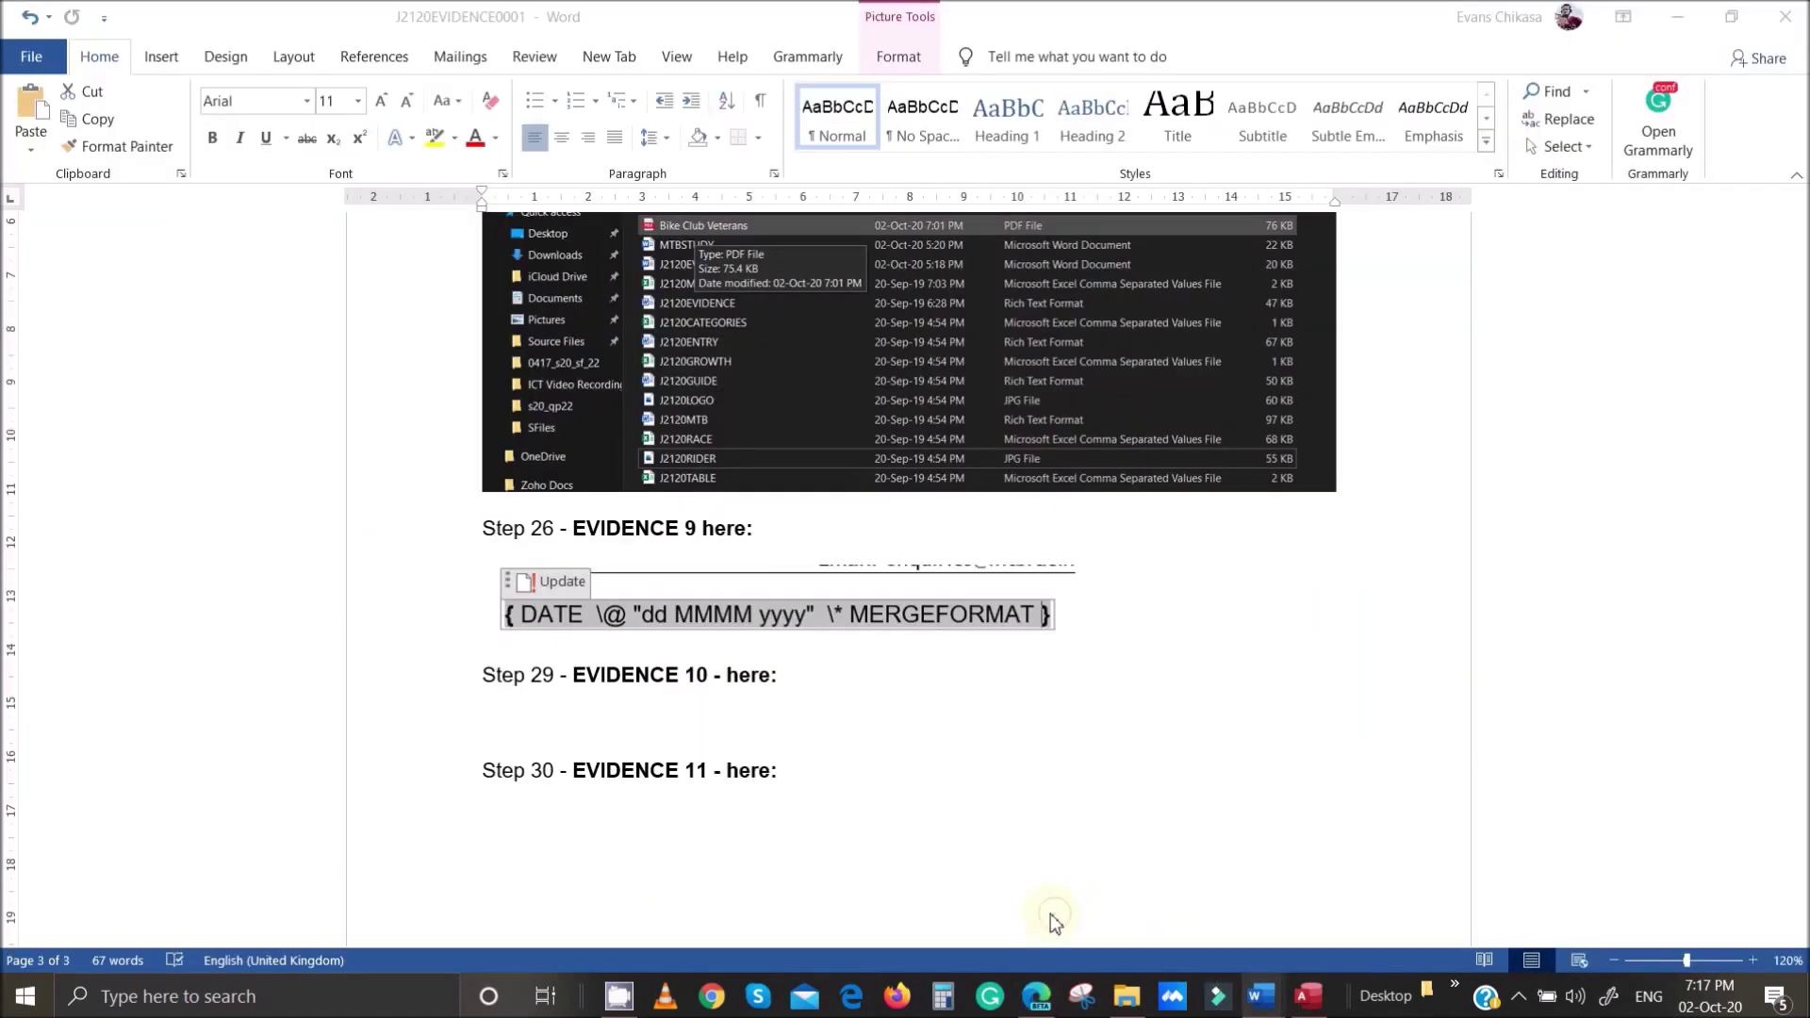
click(569, 713)
key(ctrl+v)
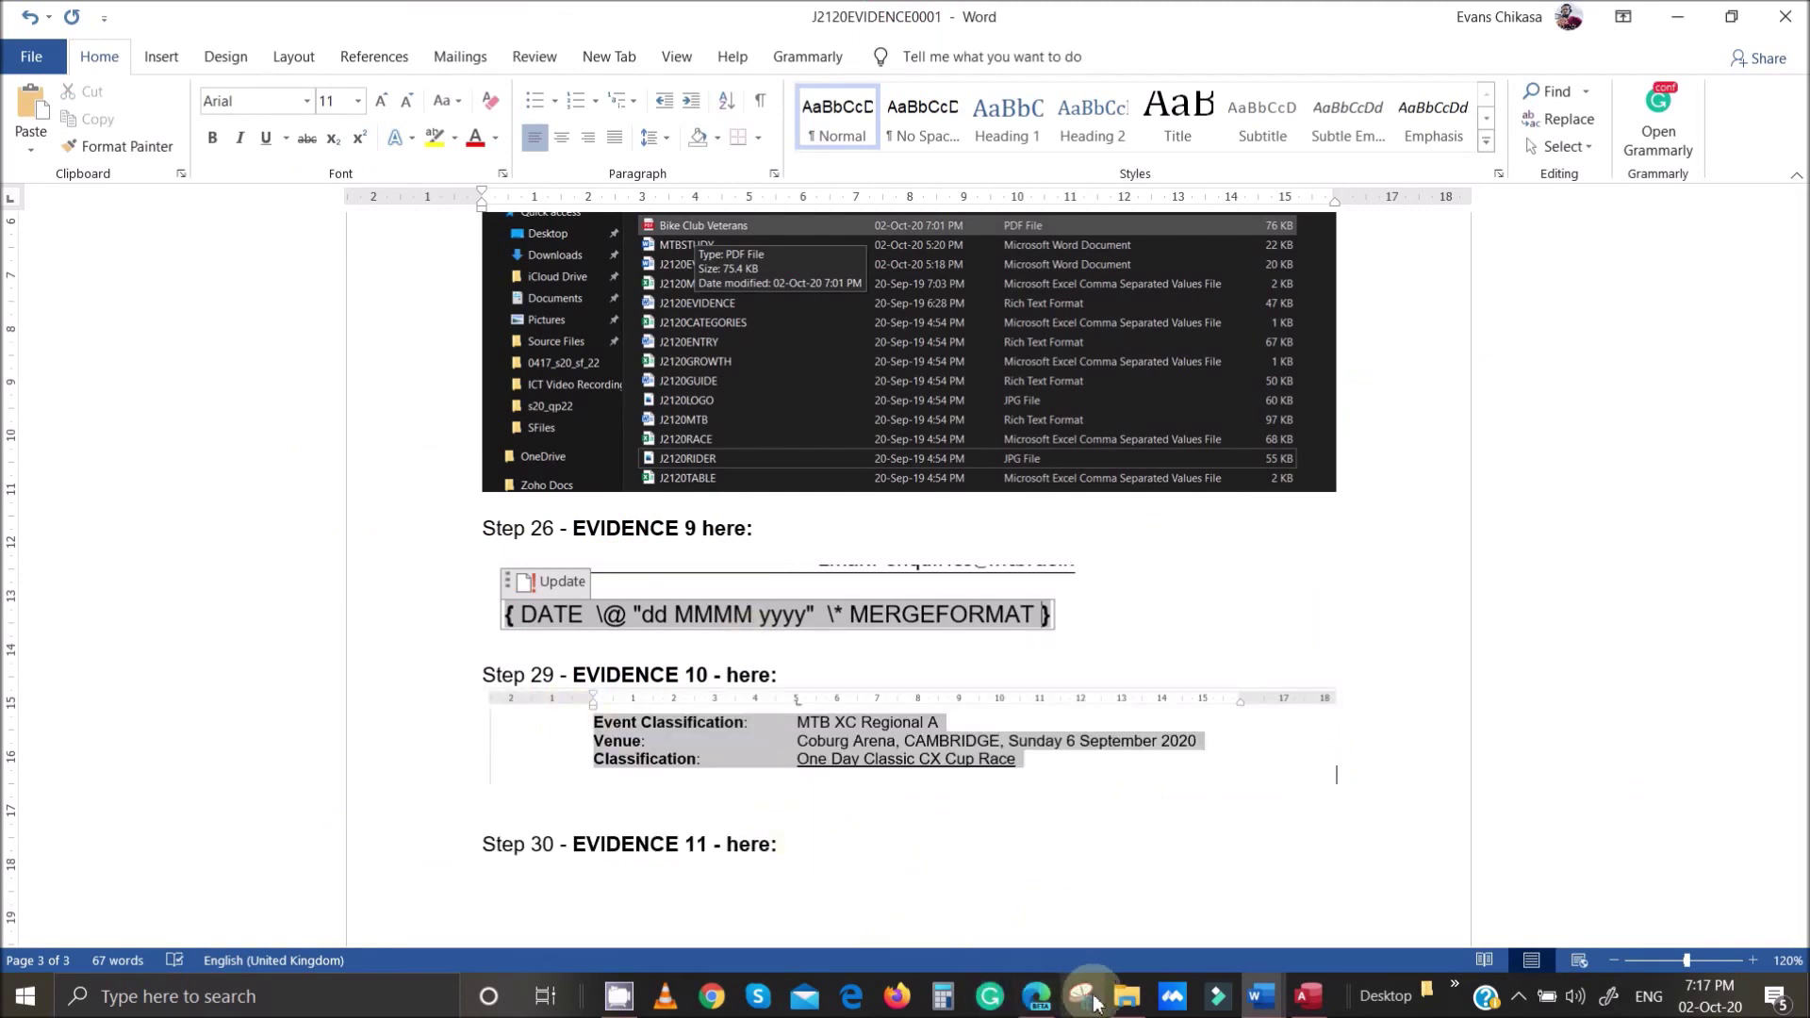
mouse_move(1036, 996)
click(1035, 900)
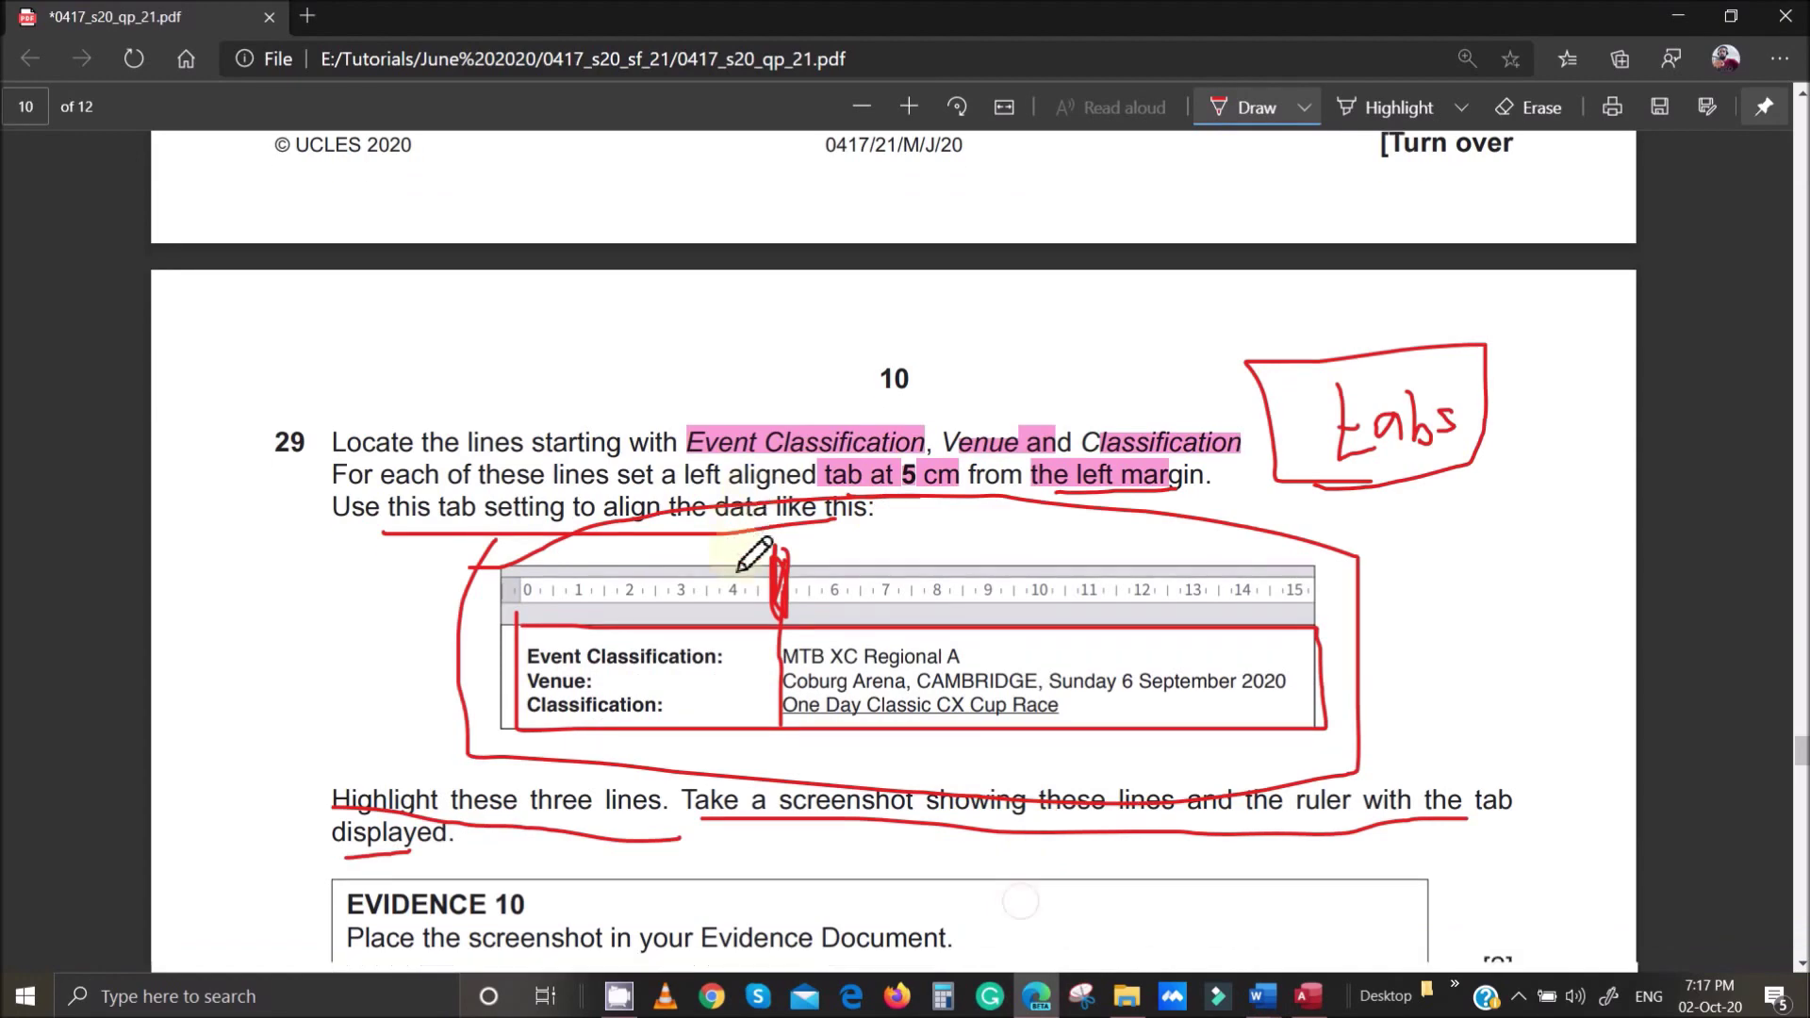
Underline 'Set an automated filter to select' and 'Ability is Elite or Expert' in question 30
scroll(744, 556, down, 5)
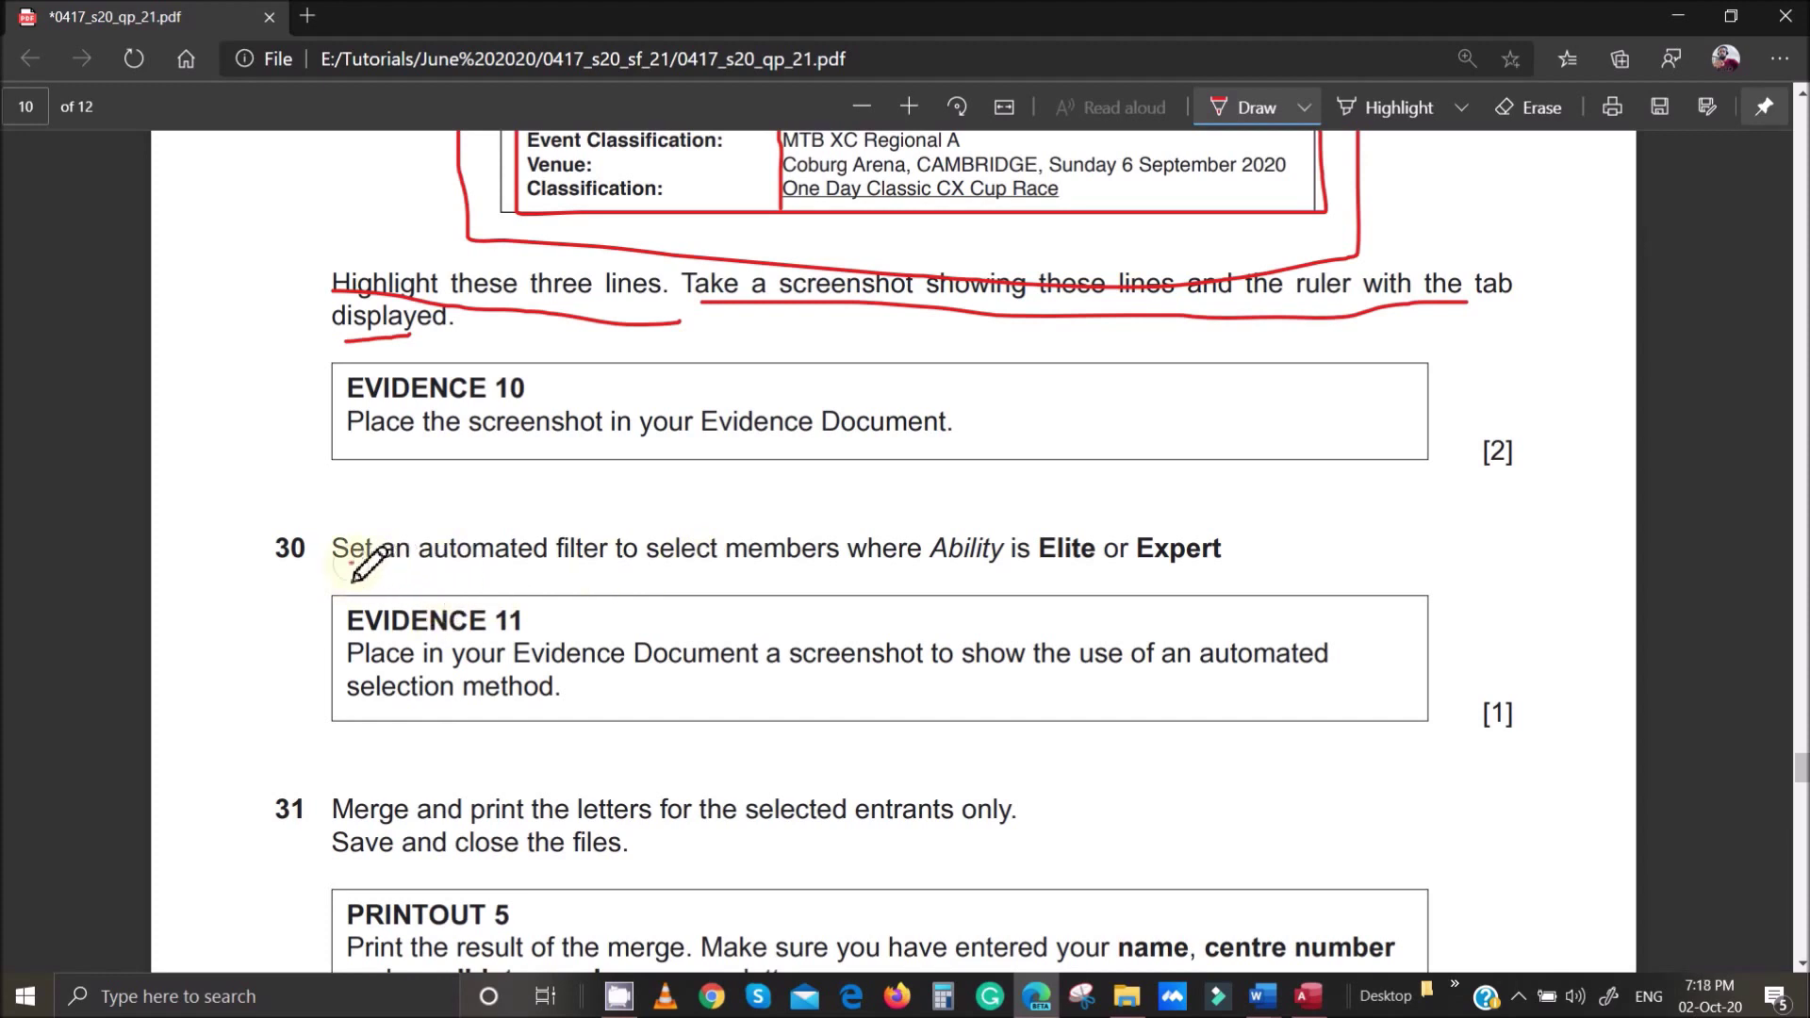
drag(349, 562, 662, 563)
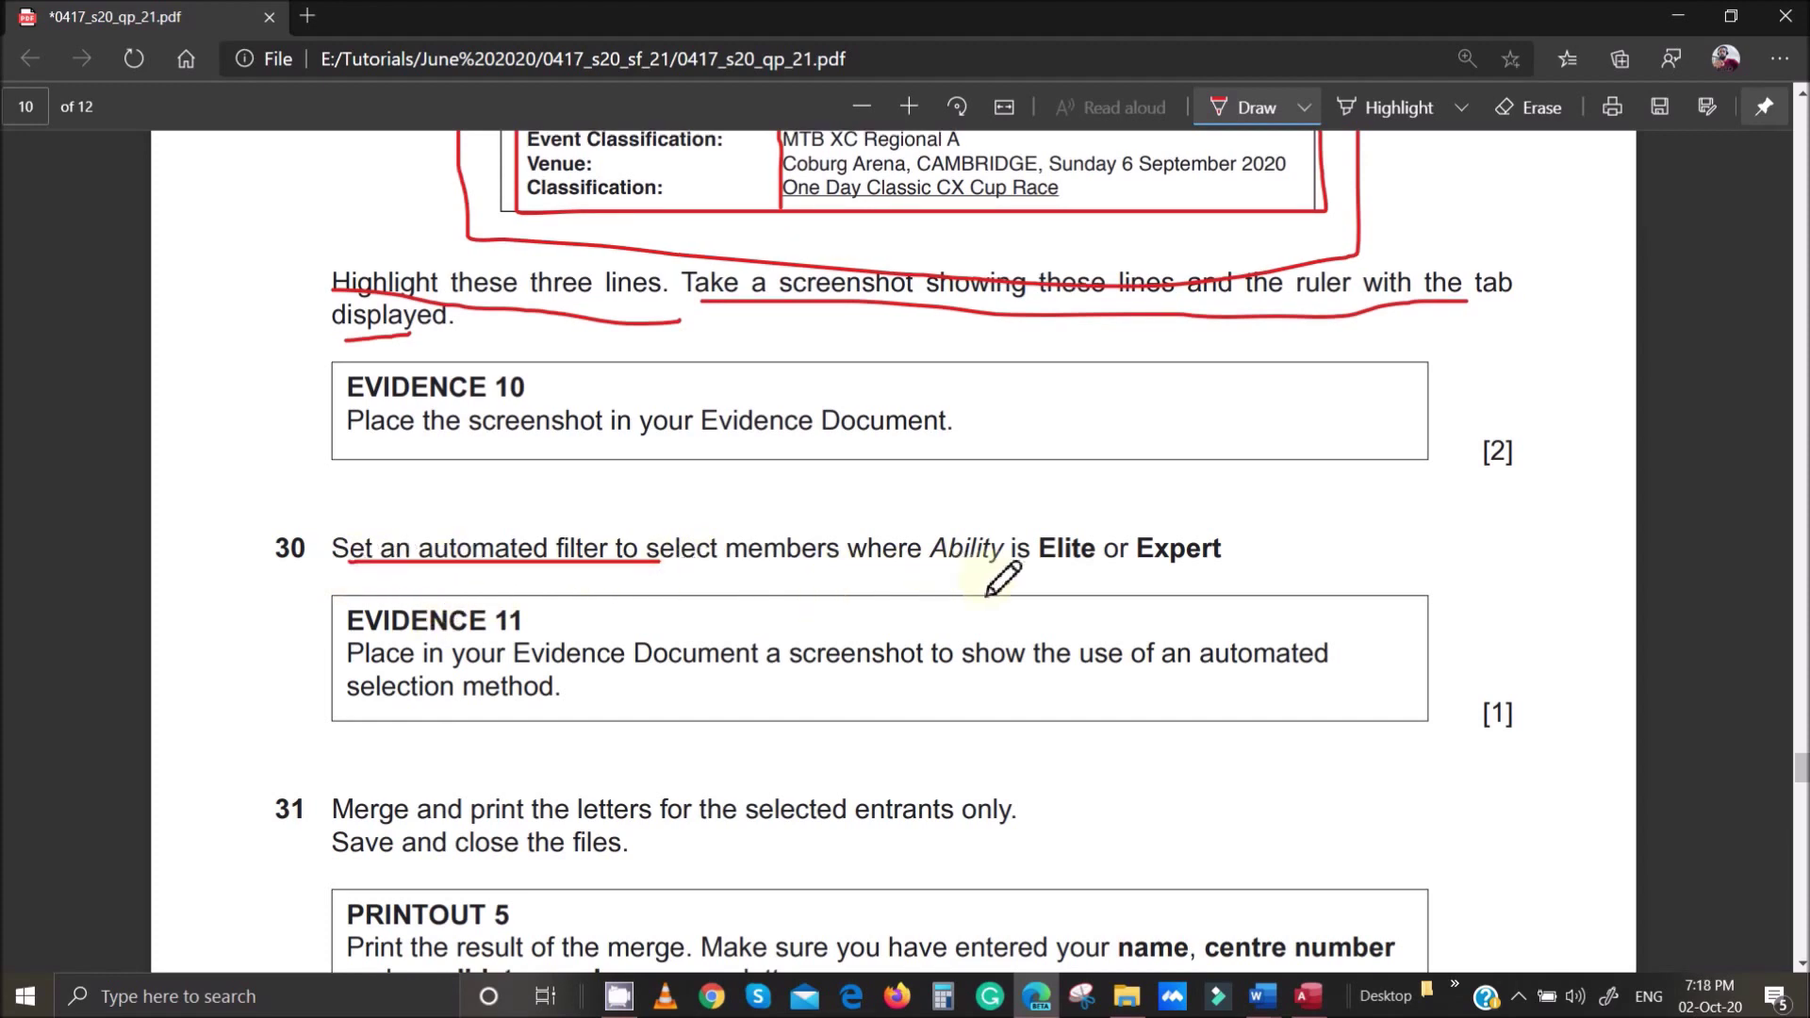
drag(950, 571, 1254, 562)
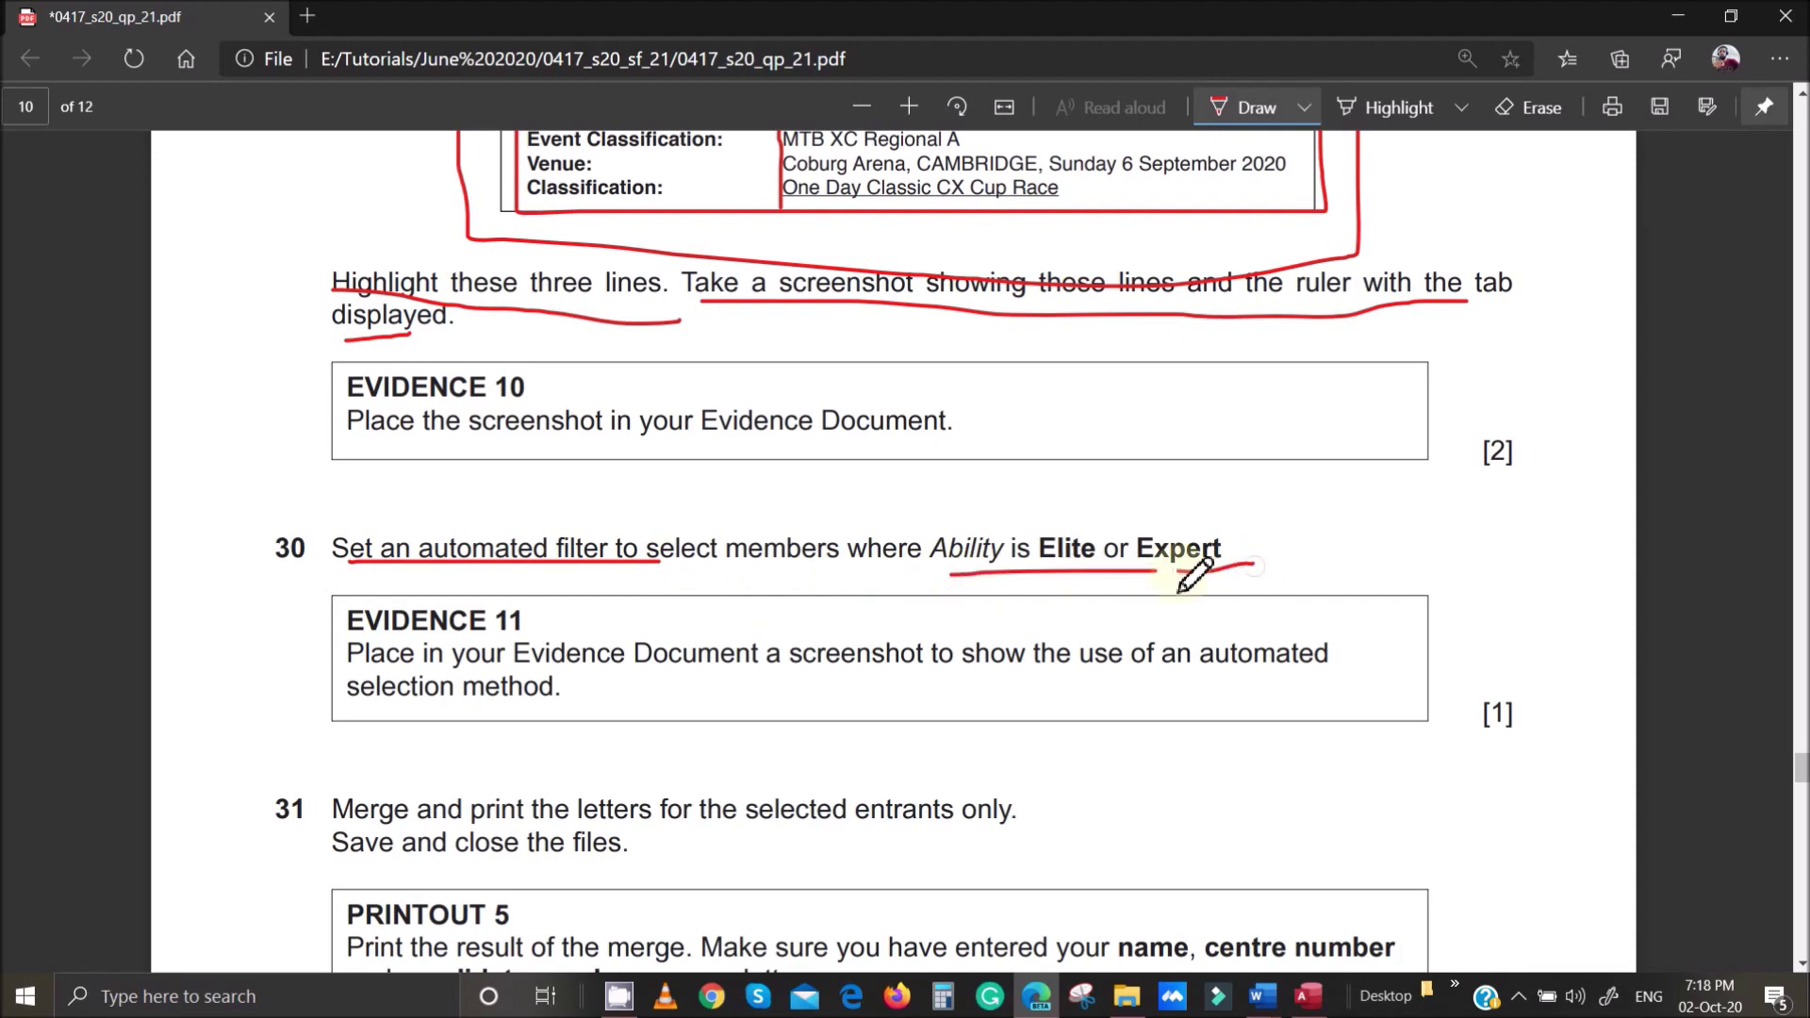
mouse_move(1263, 1003)
click(1517, 895)
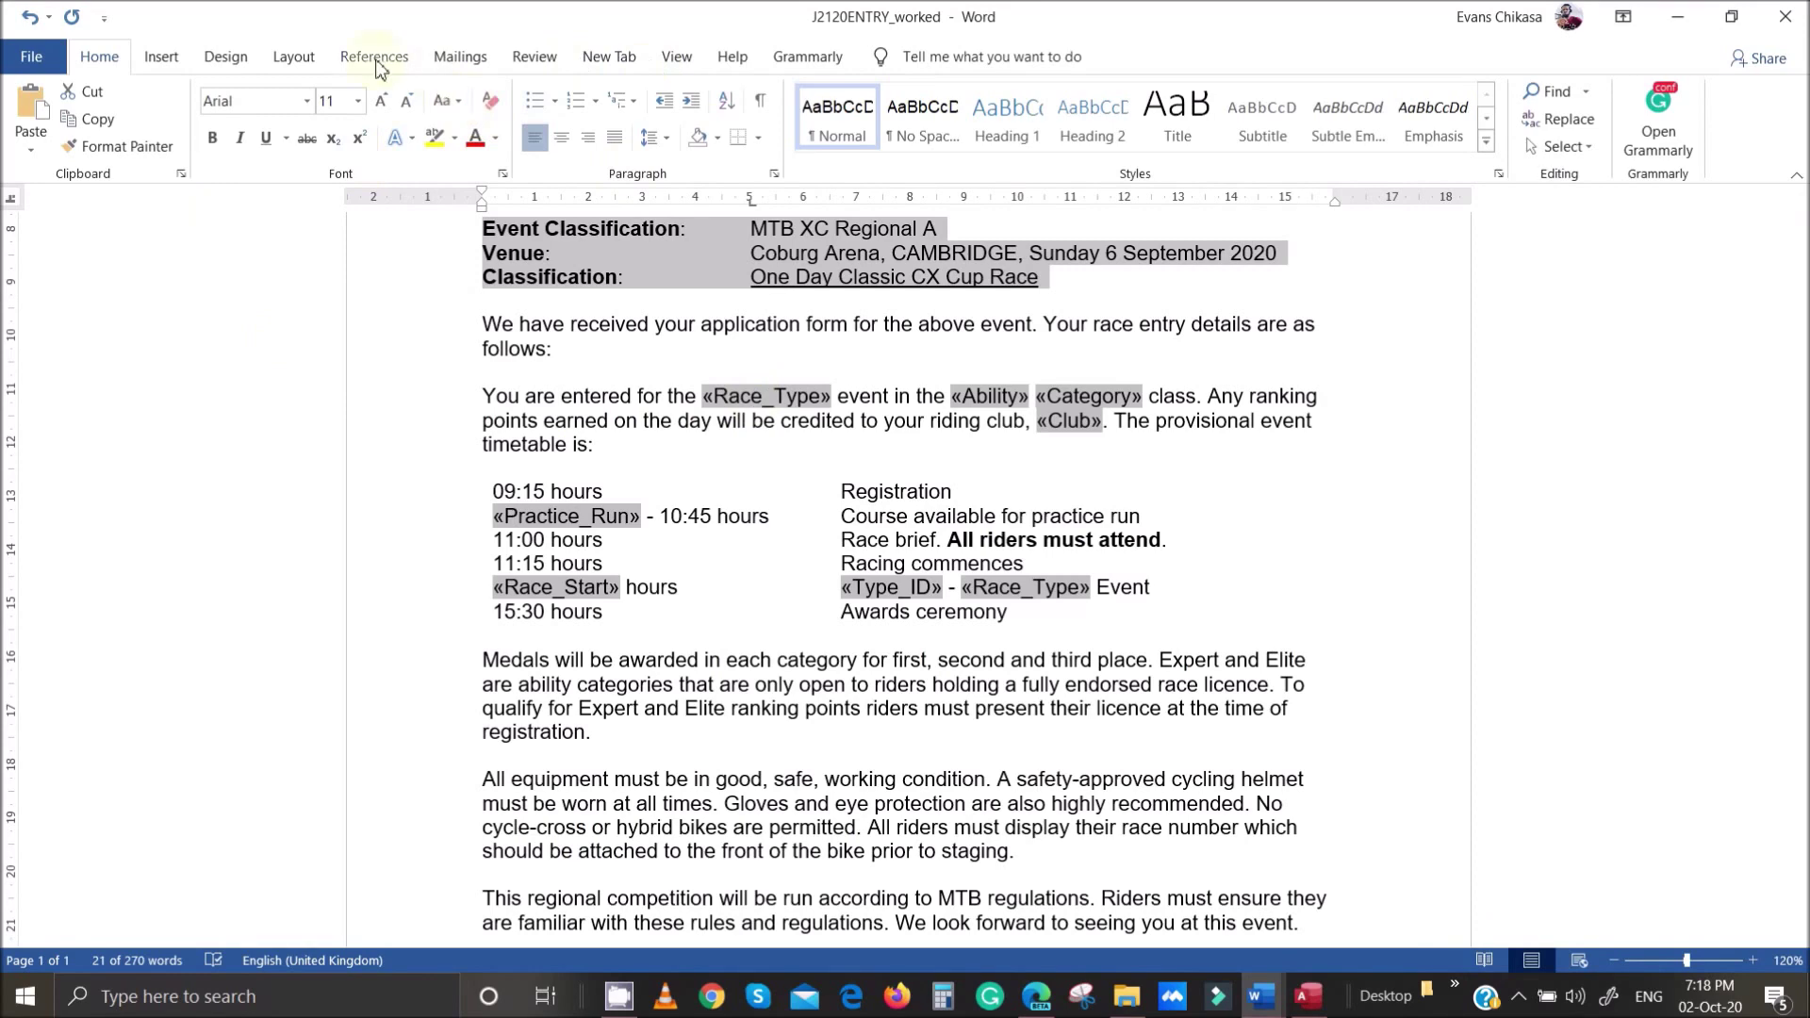
Open the recipient list filter and base the first condition on the Ability field
click(460, 57)
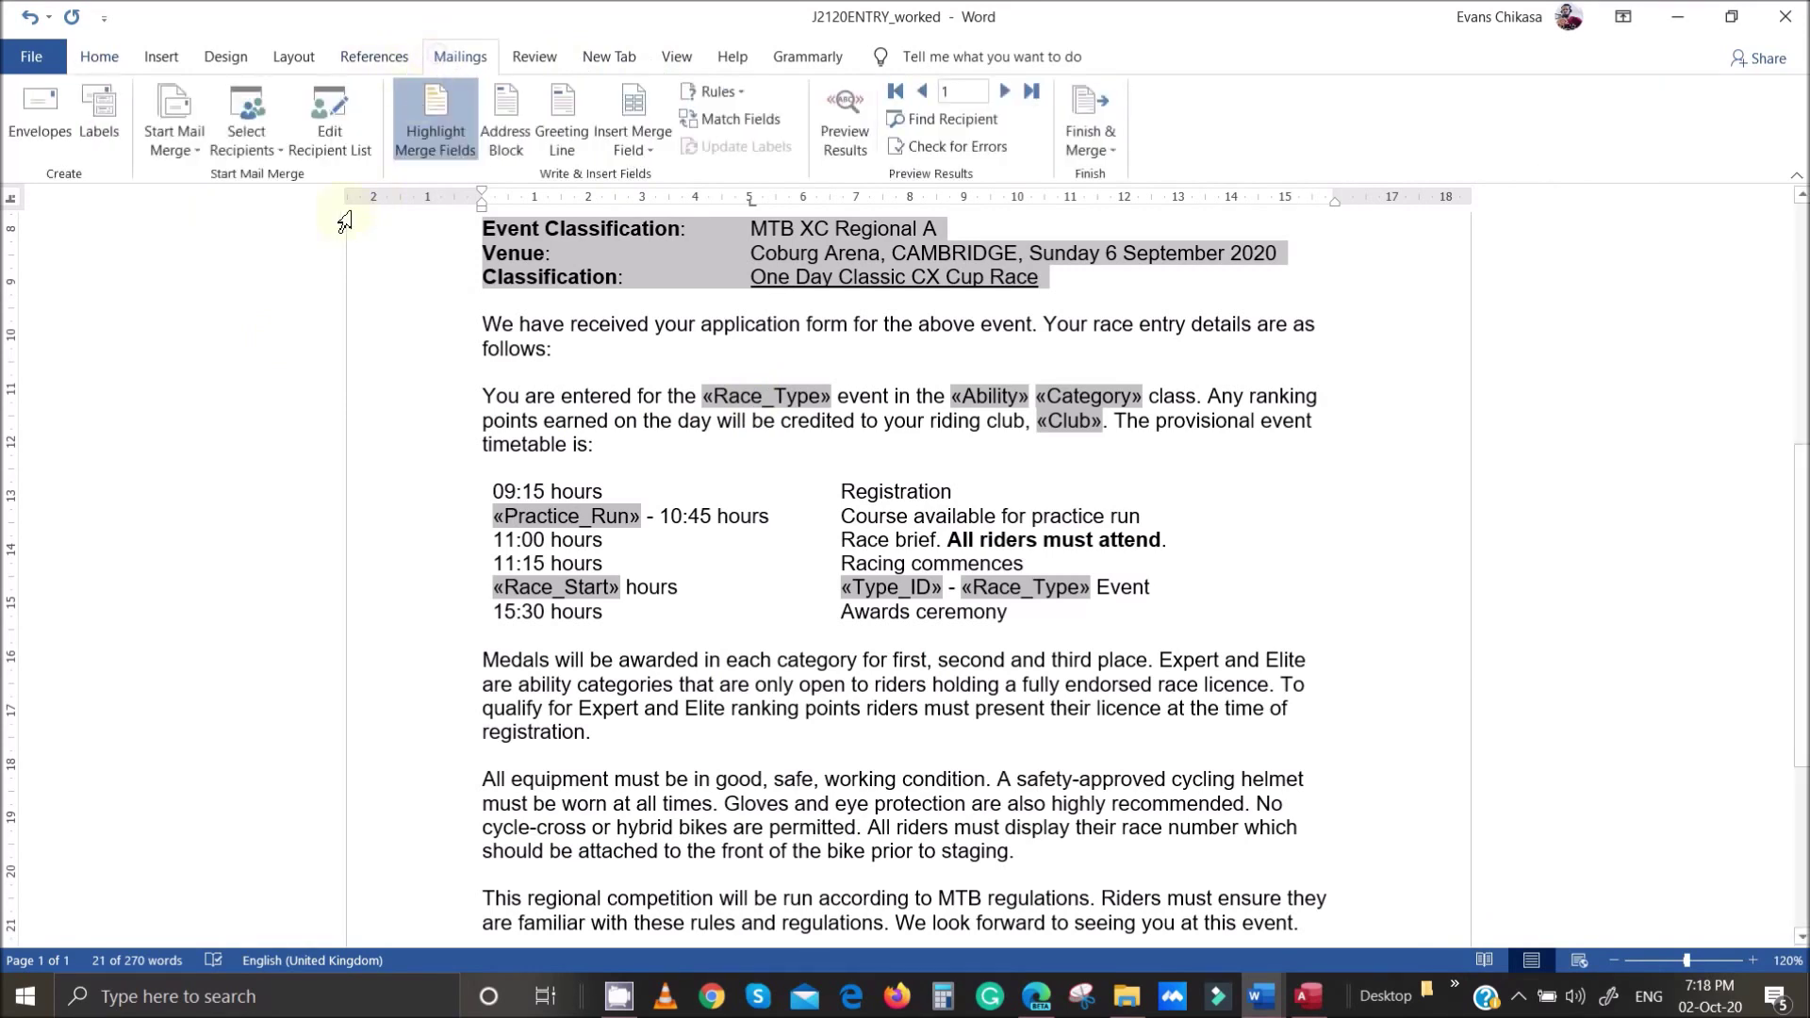
click(341, 143)
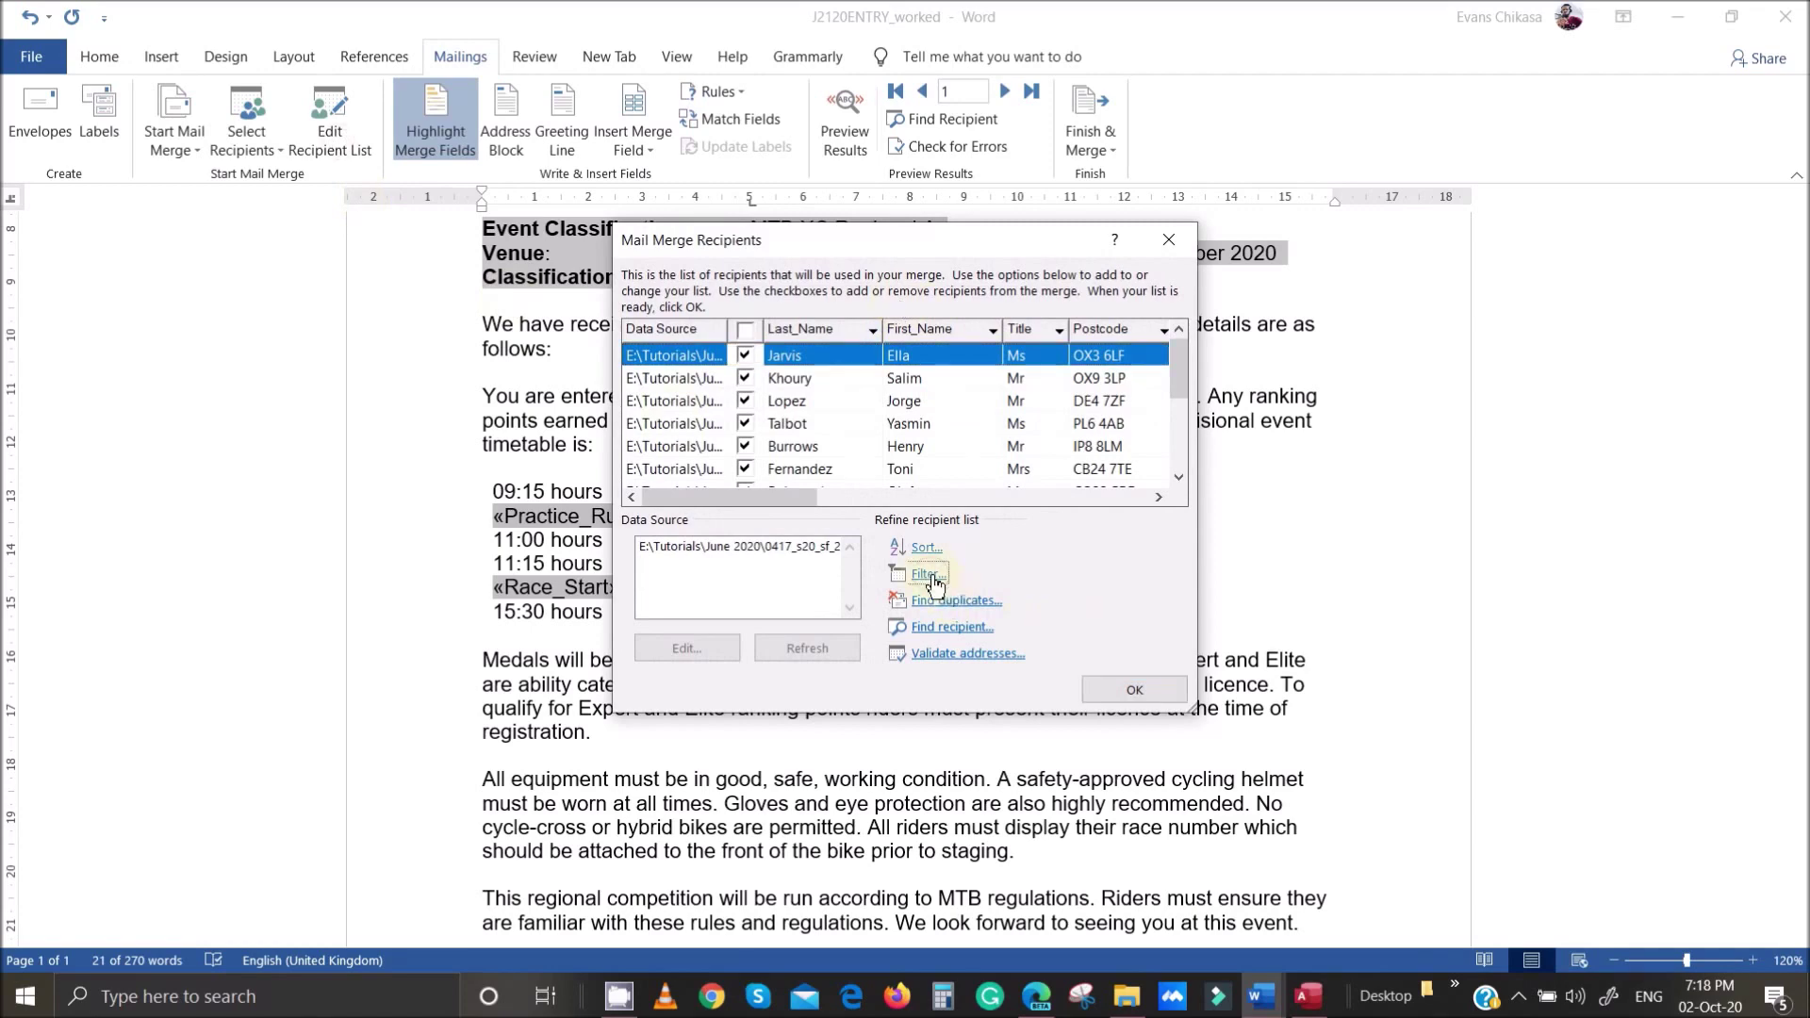
click(926, 574)
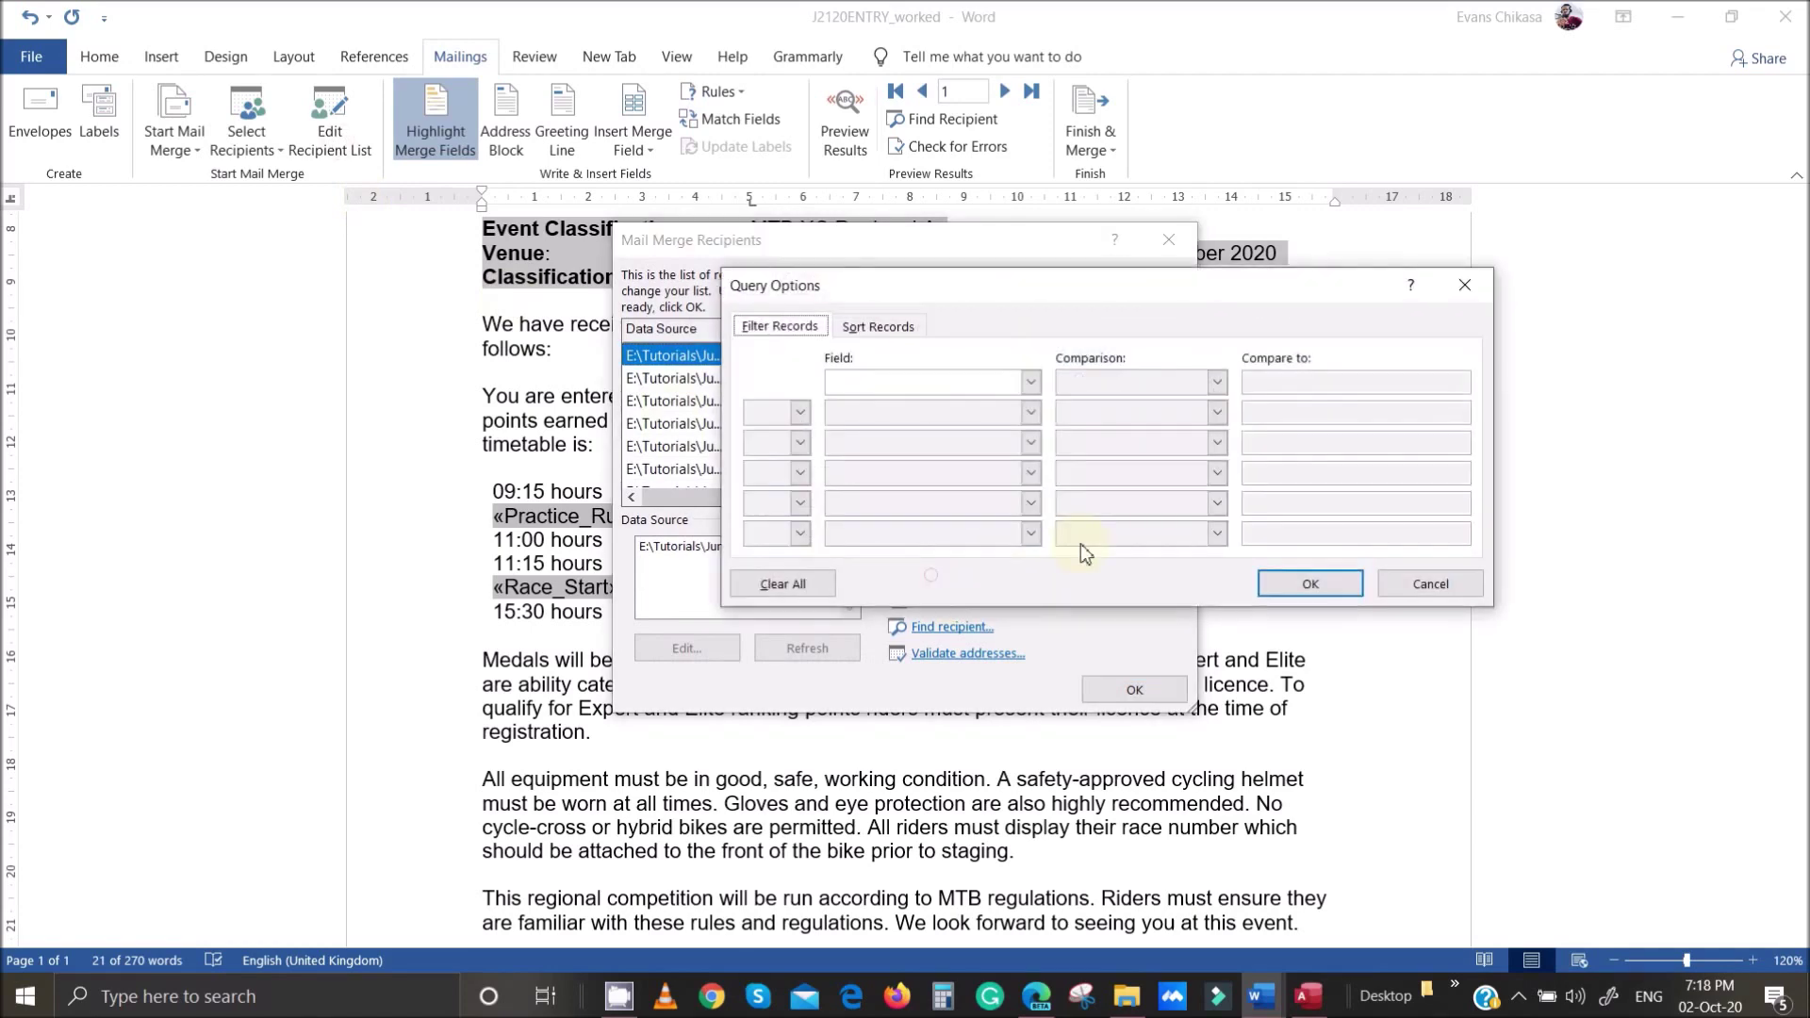
click(1015, 389)
scroll(905, 453, down, 4)
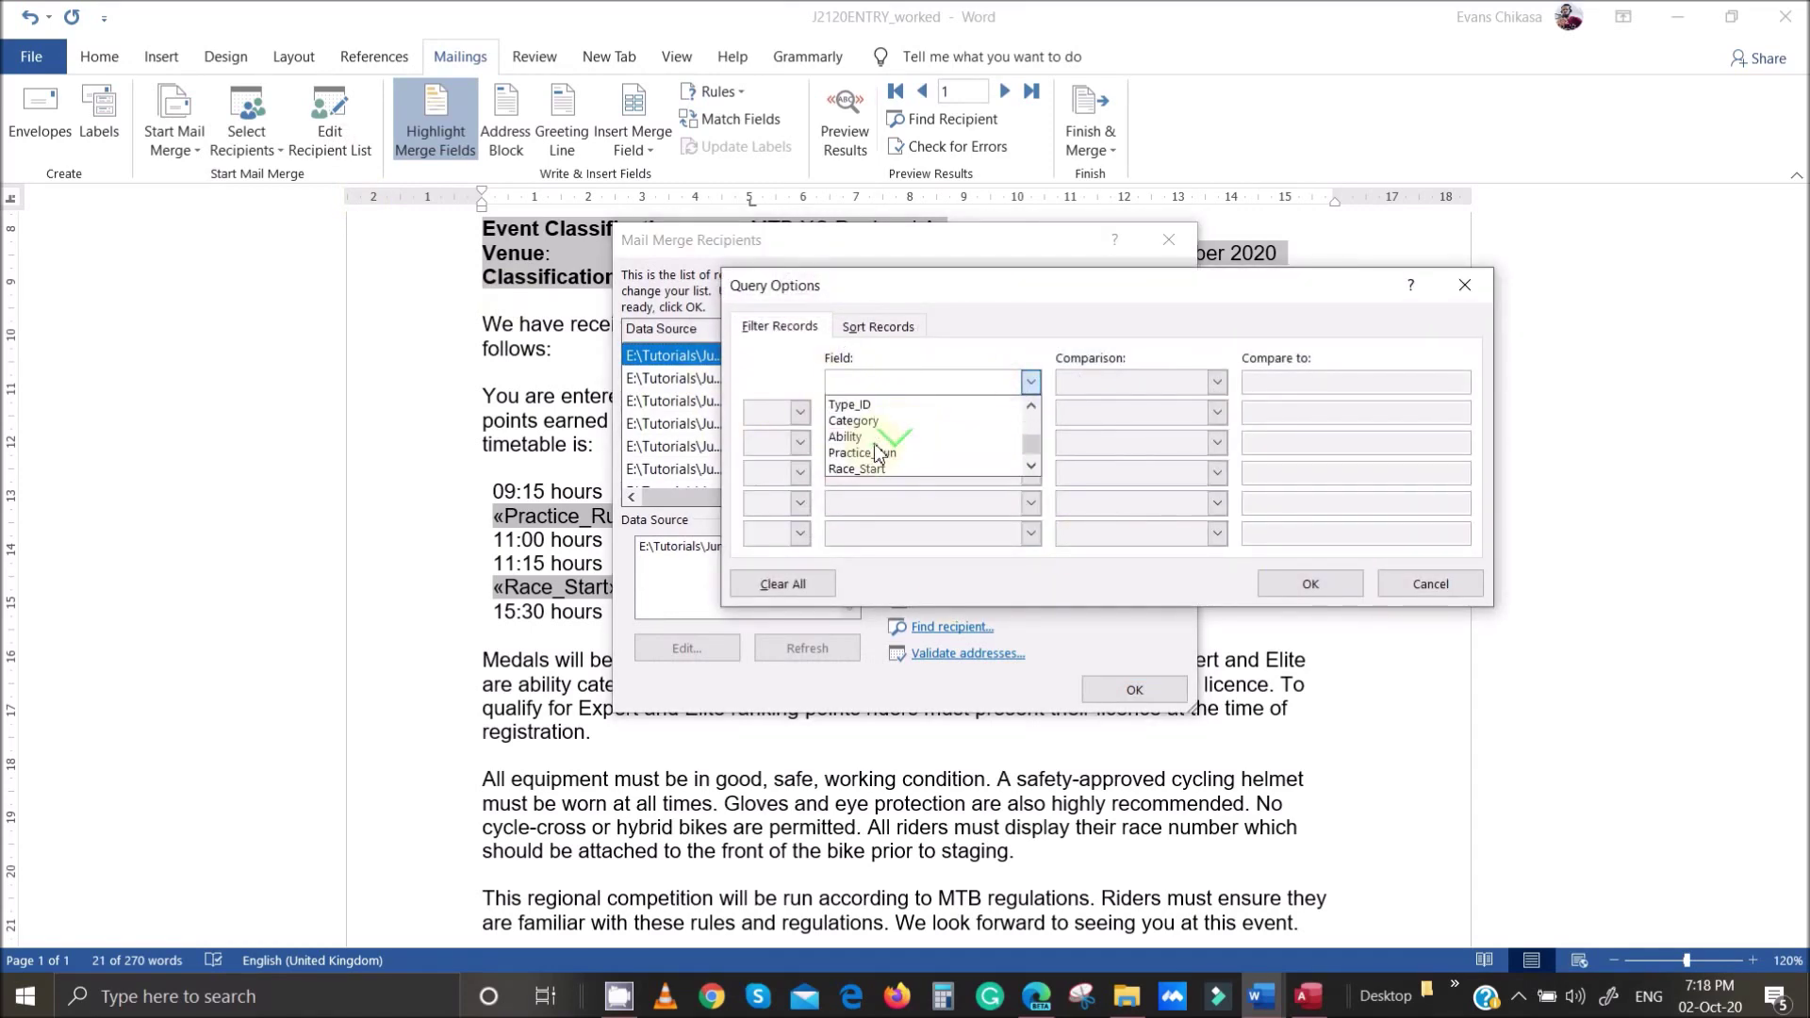
click(848, 436)
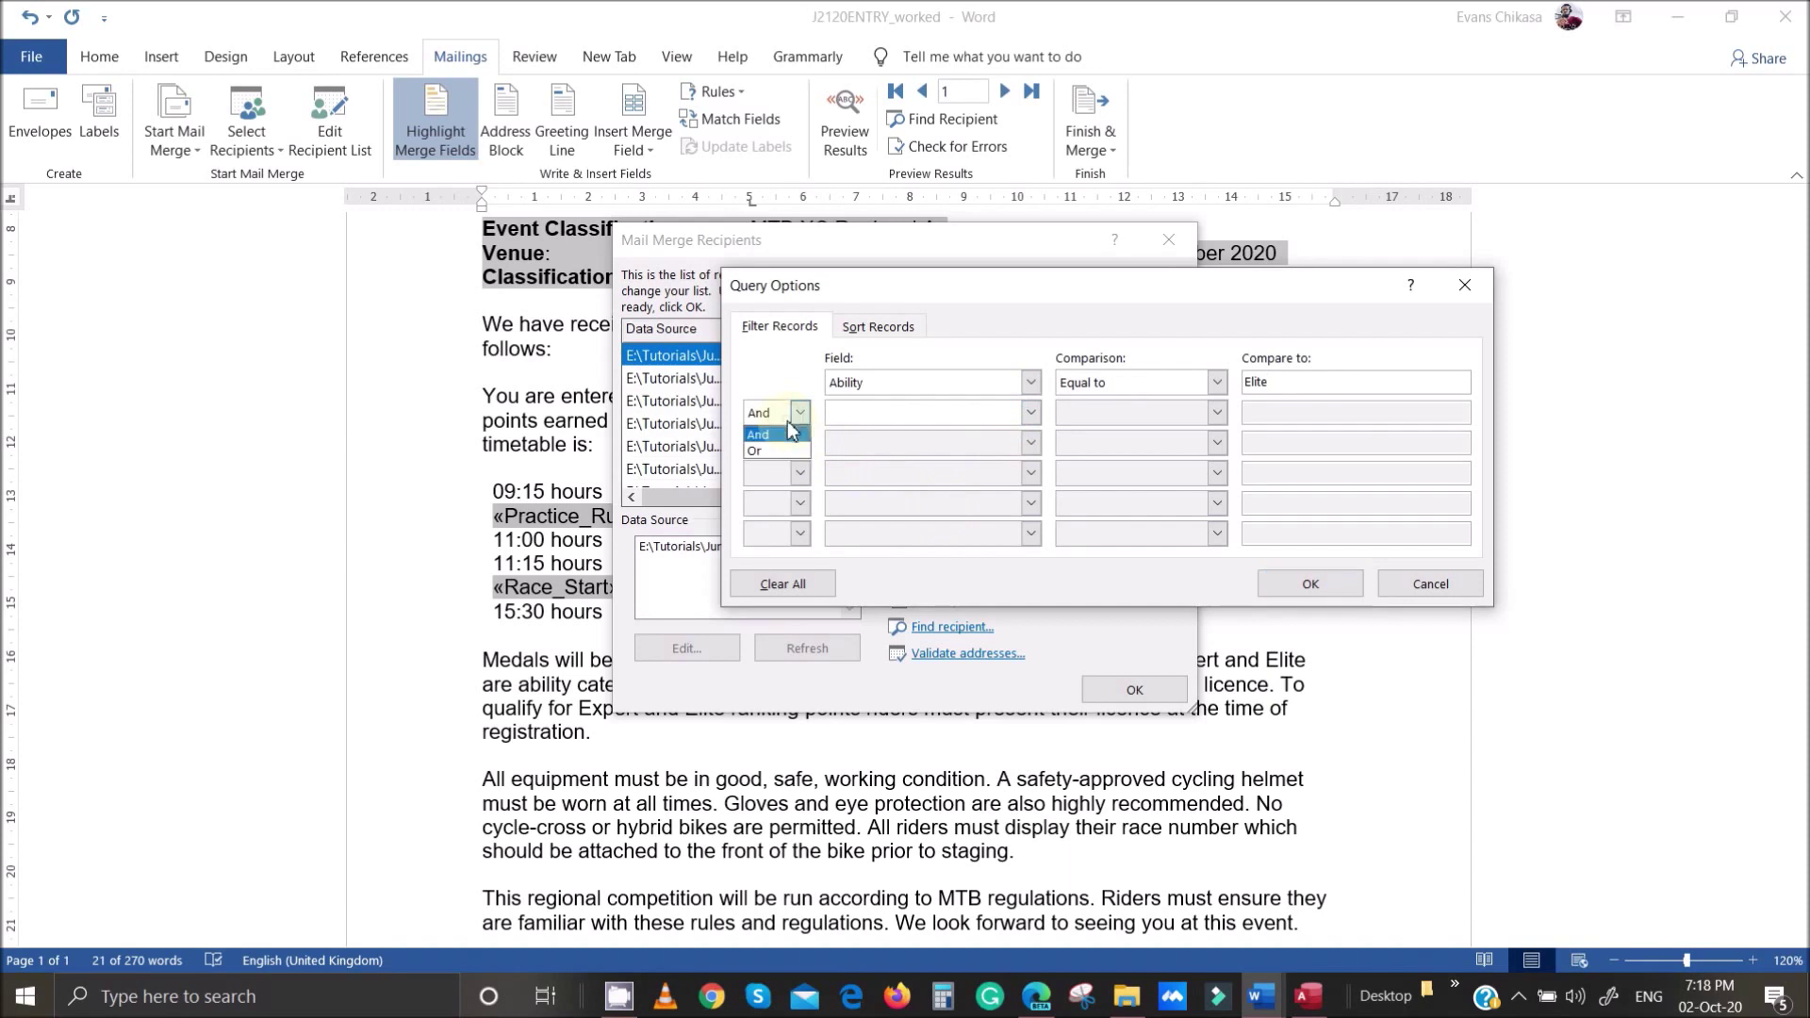
Add an Or condition Ability equal to Expert and apply the filter, leaving three recipients
click(764, 451)
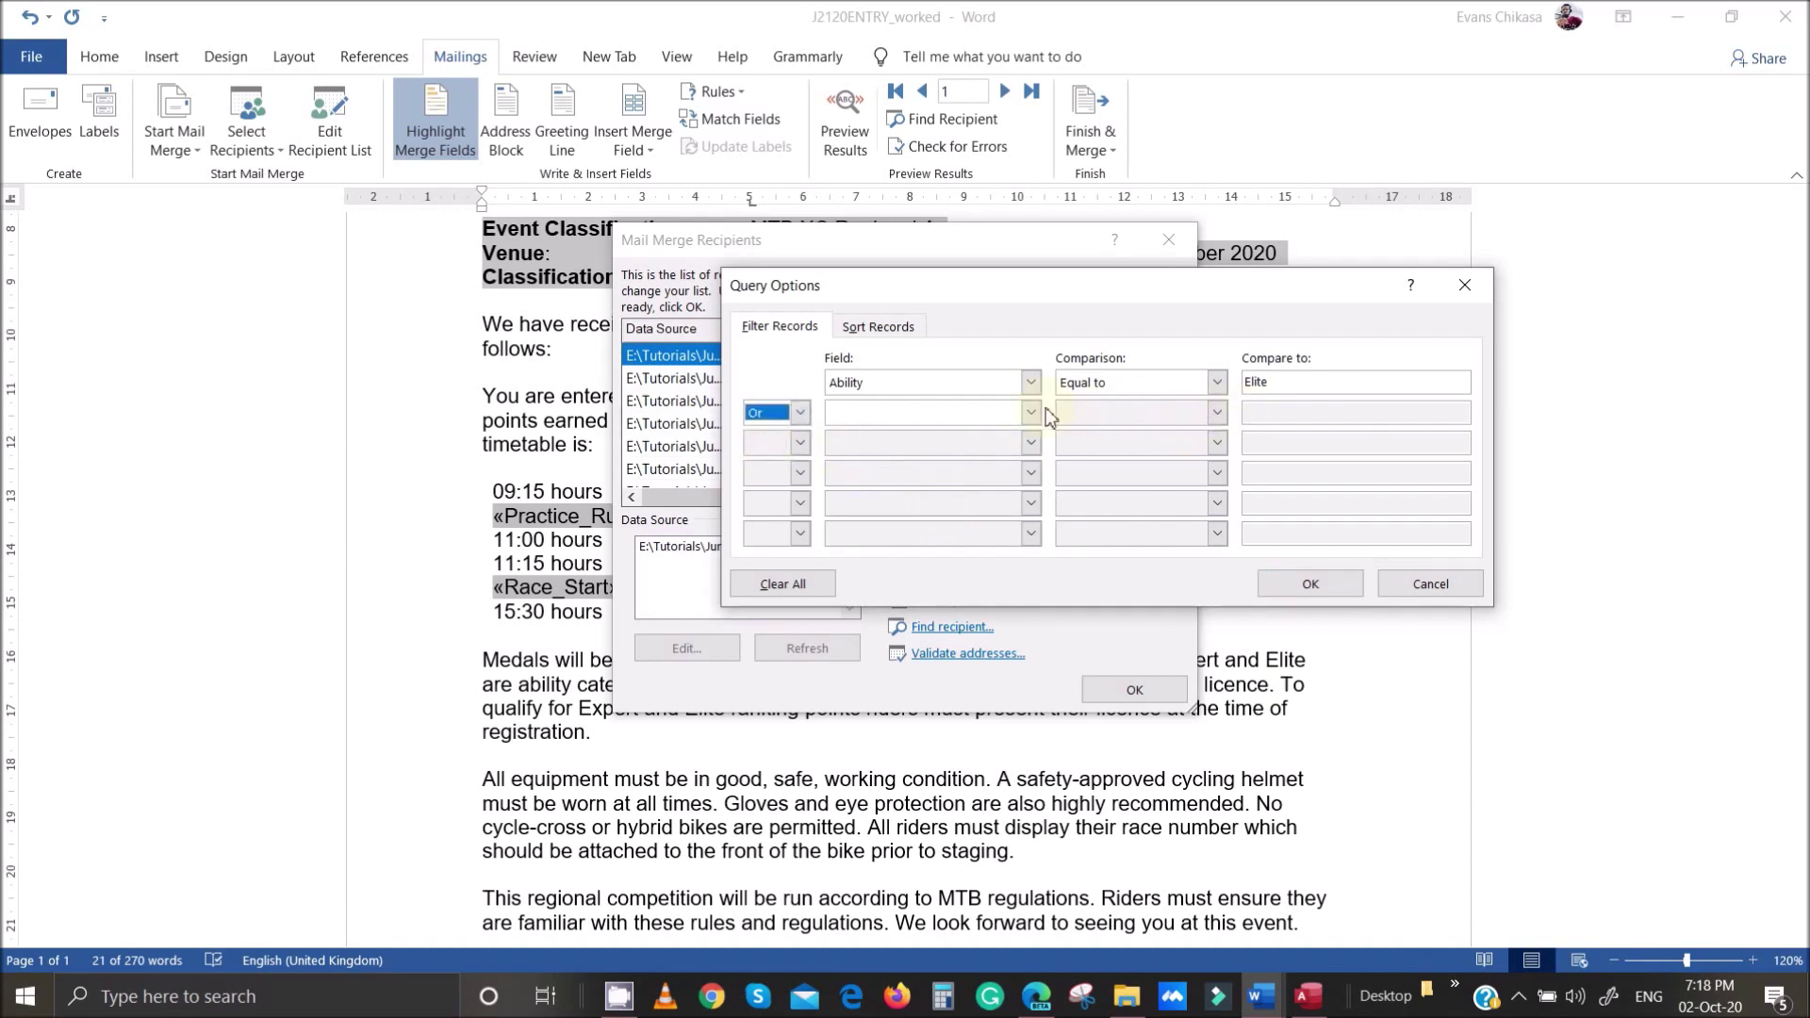
click(966, 429)
scroll(908, 476, down, 3)
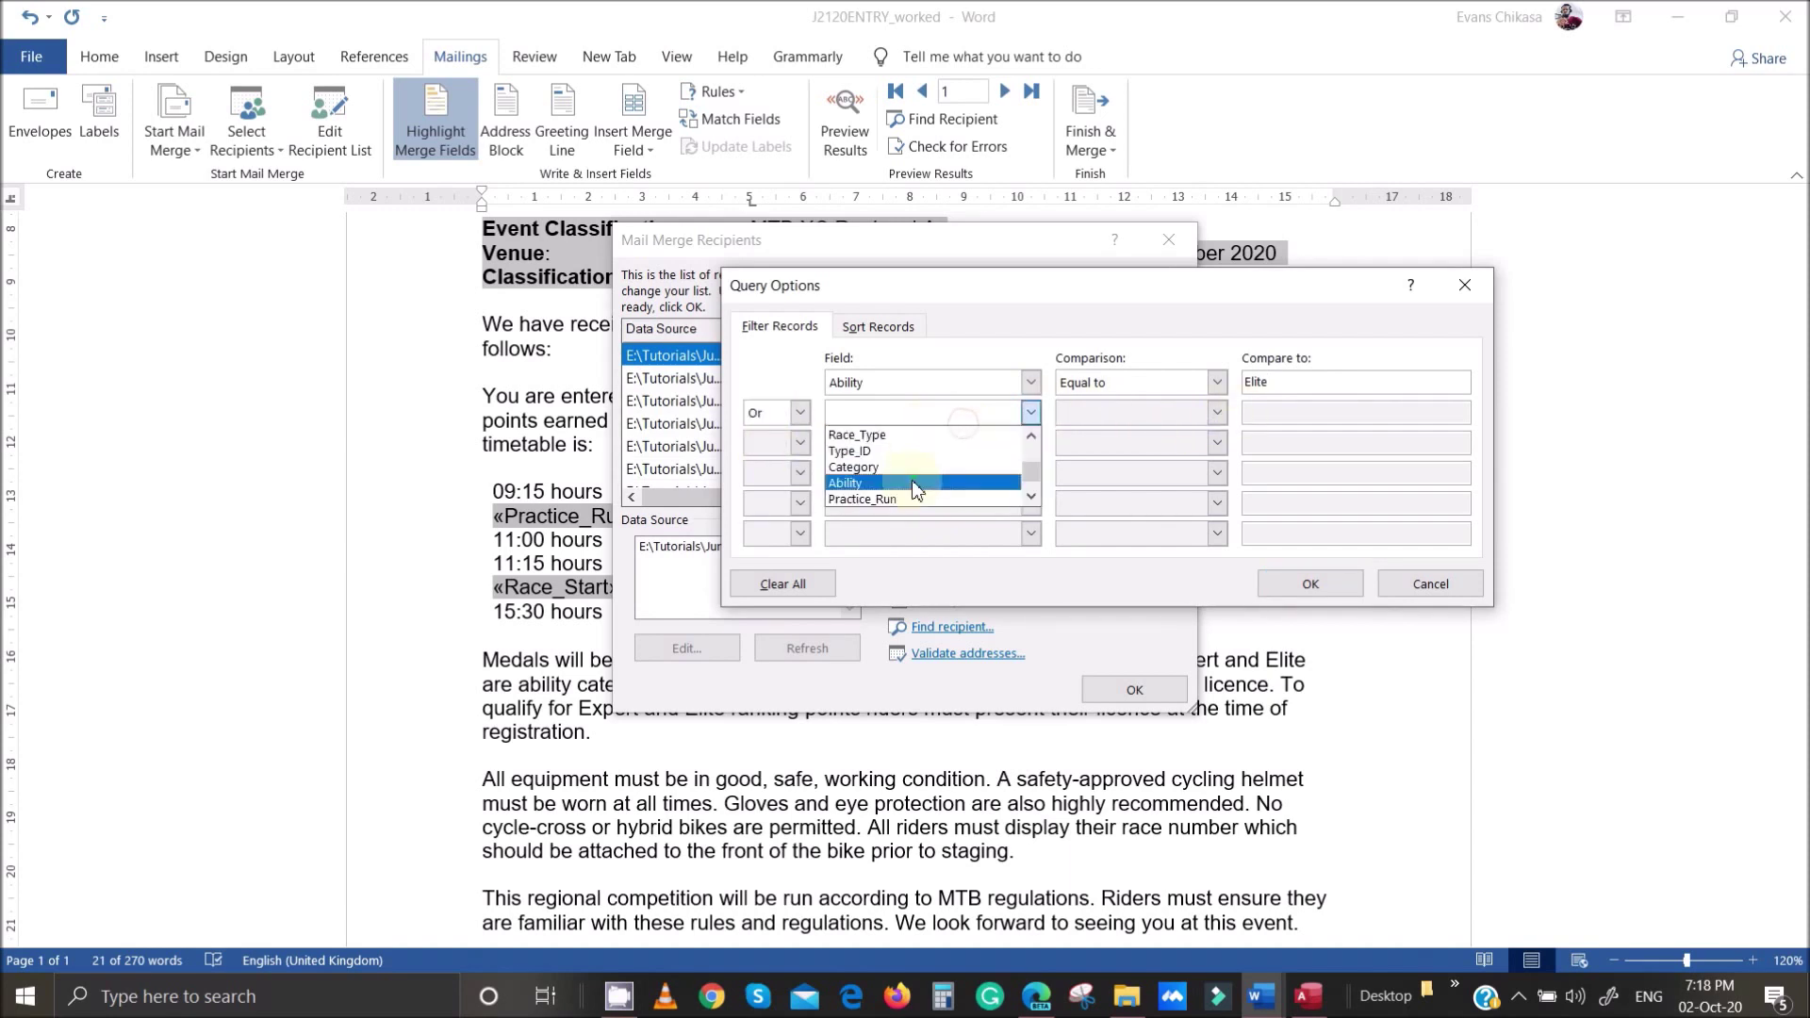
click(891, 453)
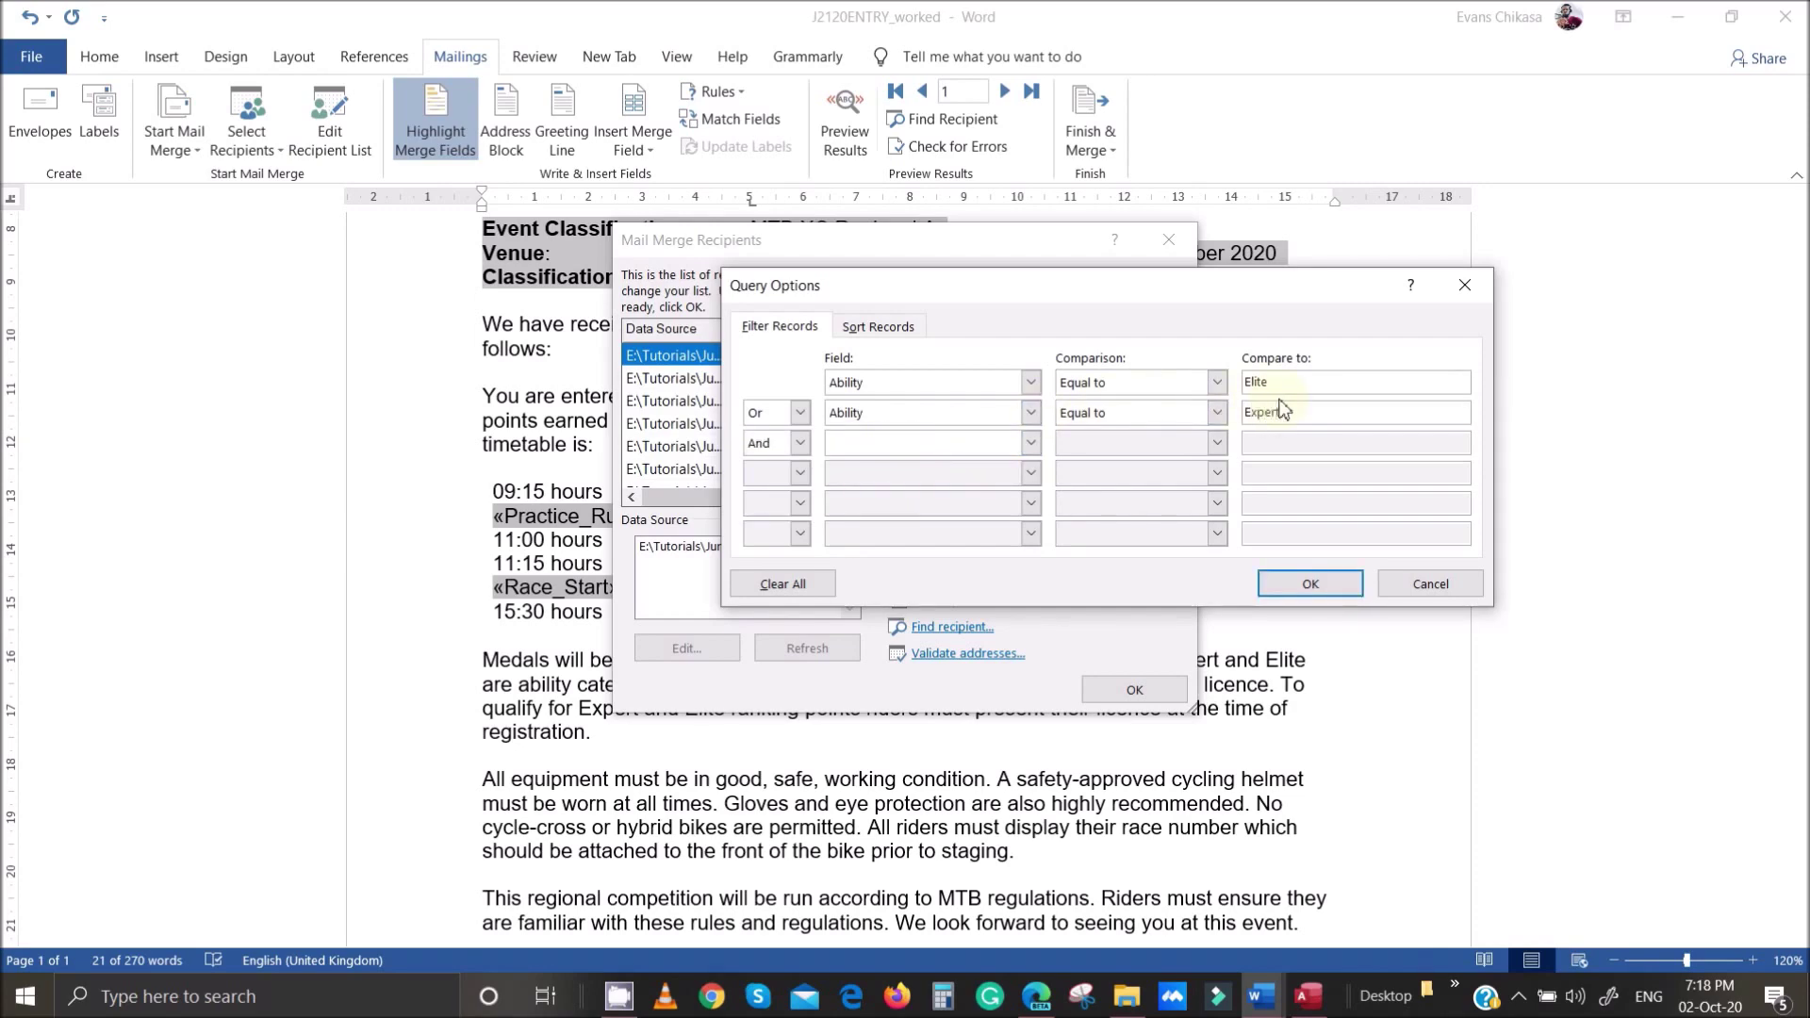
text(Expert)
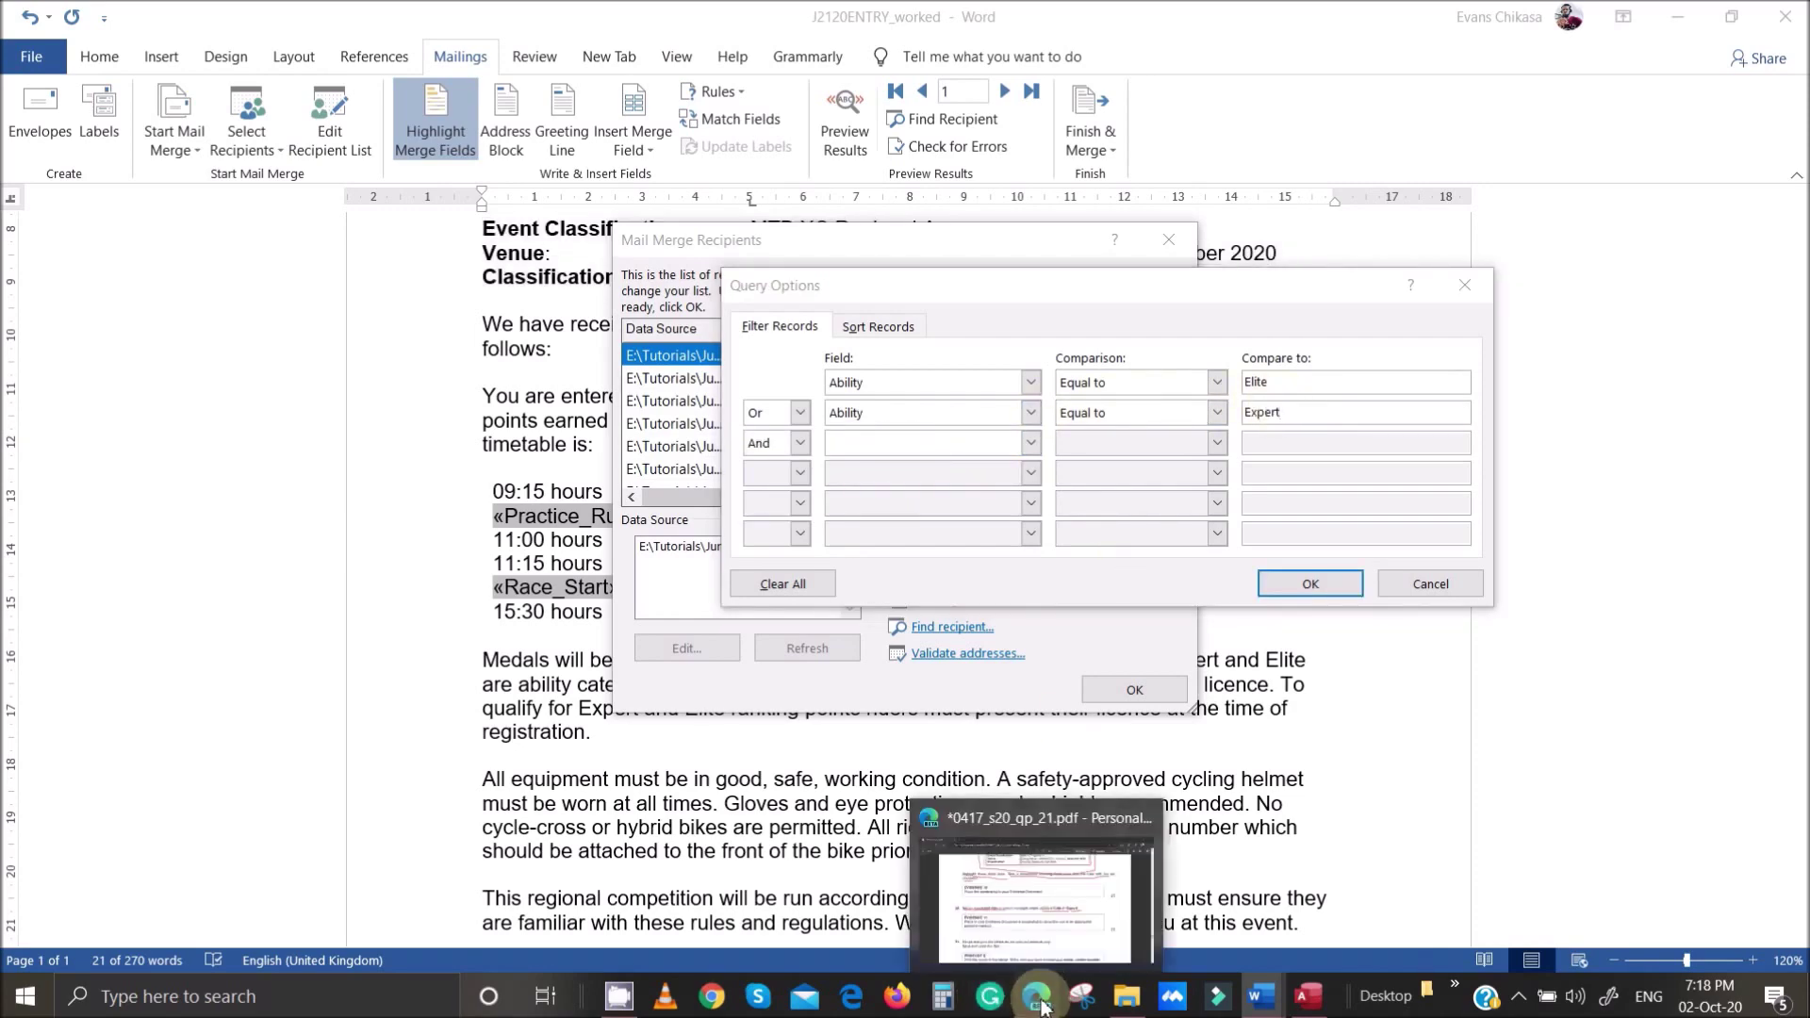
click(1037, 997)
mouse_move(1112, 519)
mouse_down()
mouse_move(1102, 583)
mouse_move(1115, 520)
mouse_up()
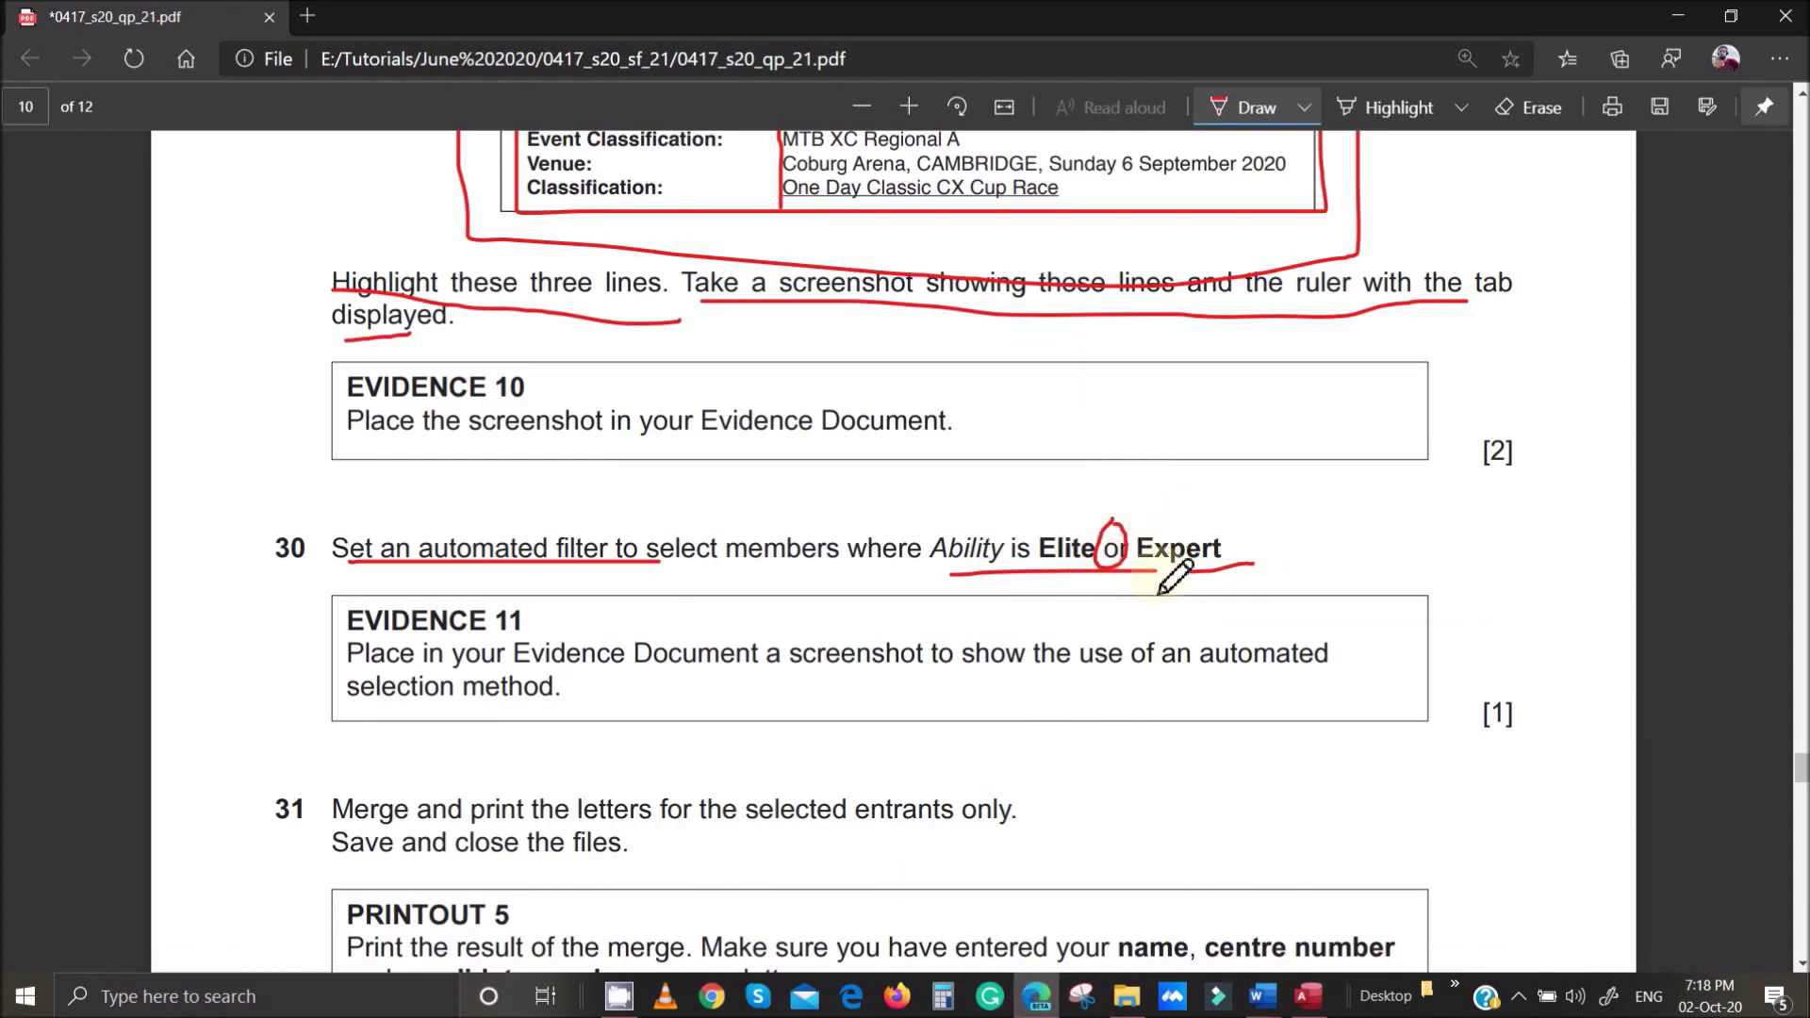
mouse_move(1261, 996)
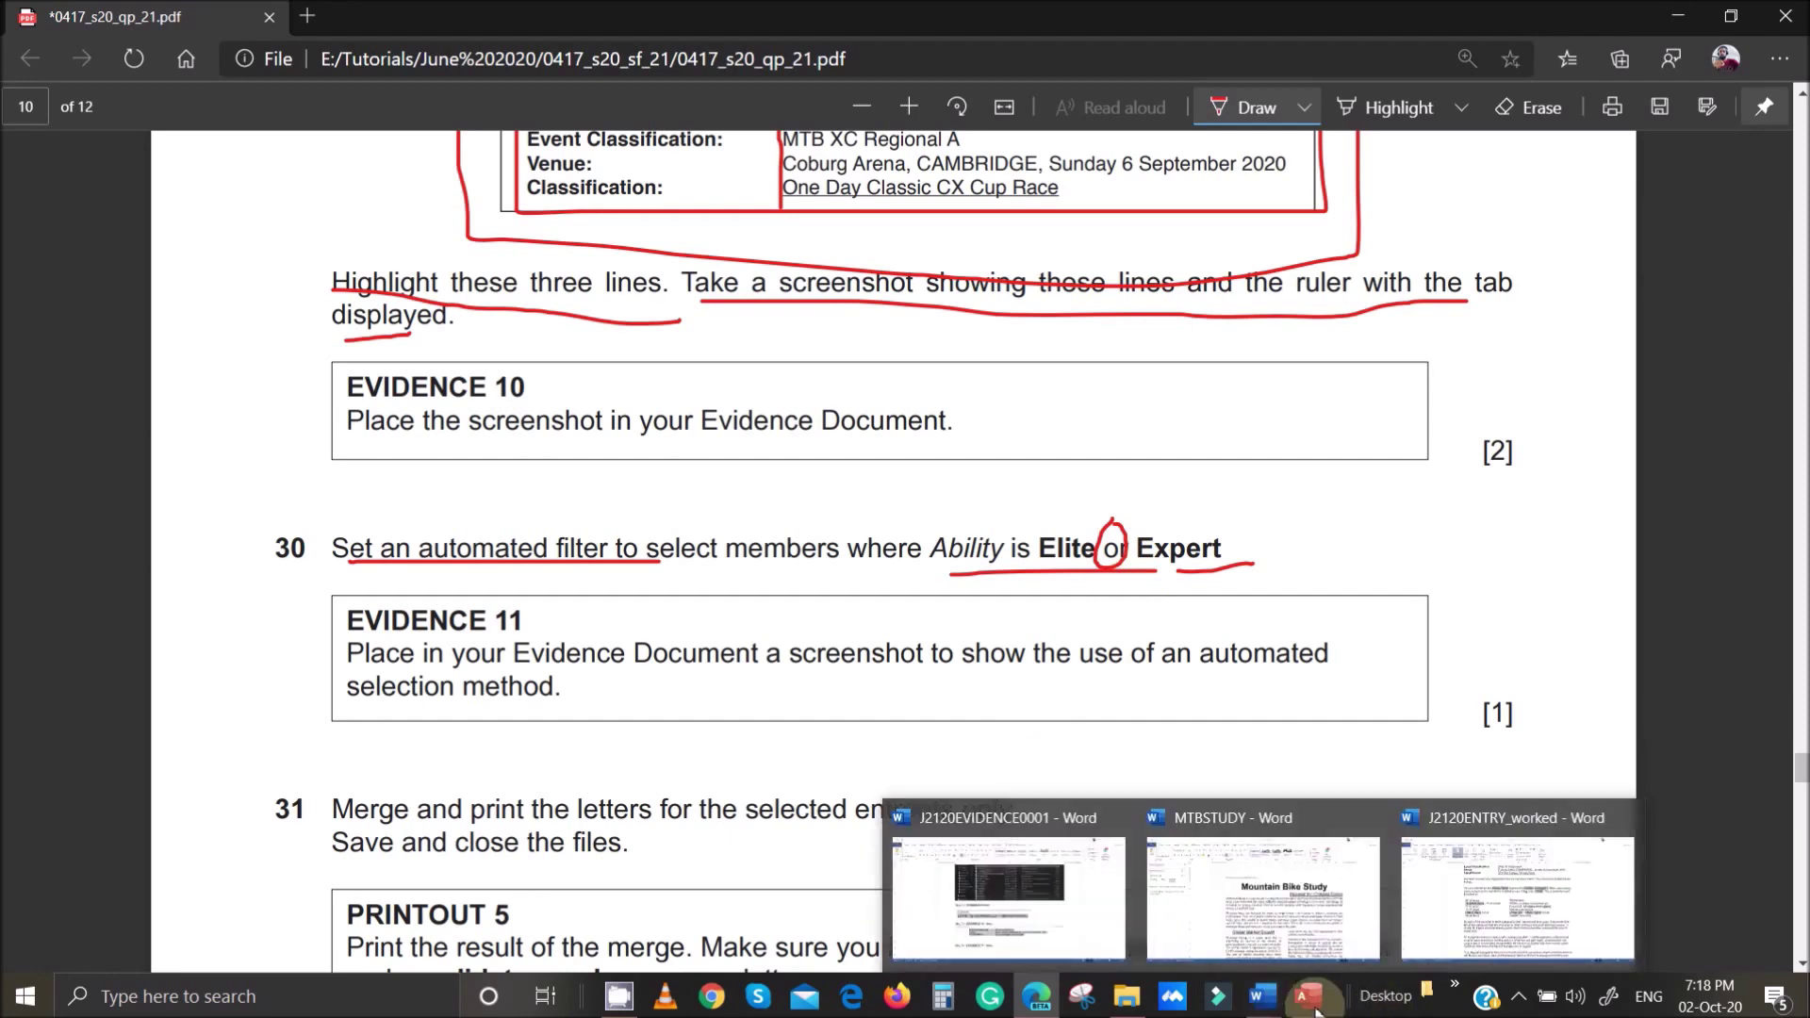
click(1506, 912)
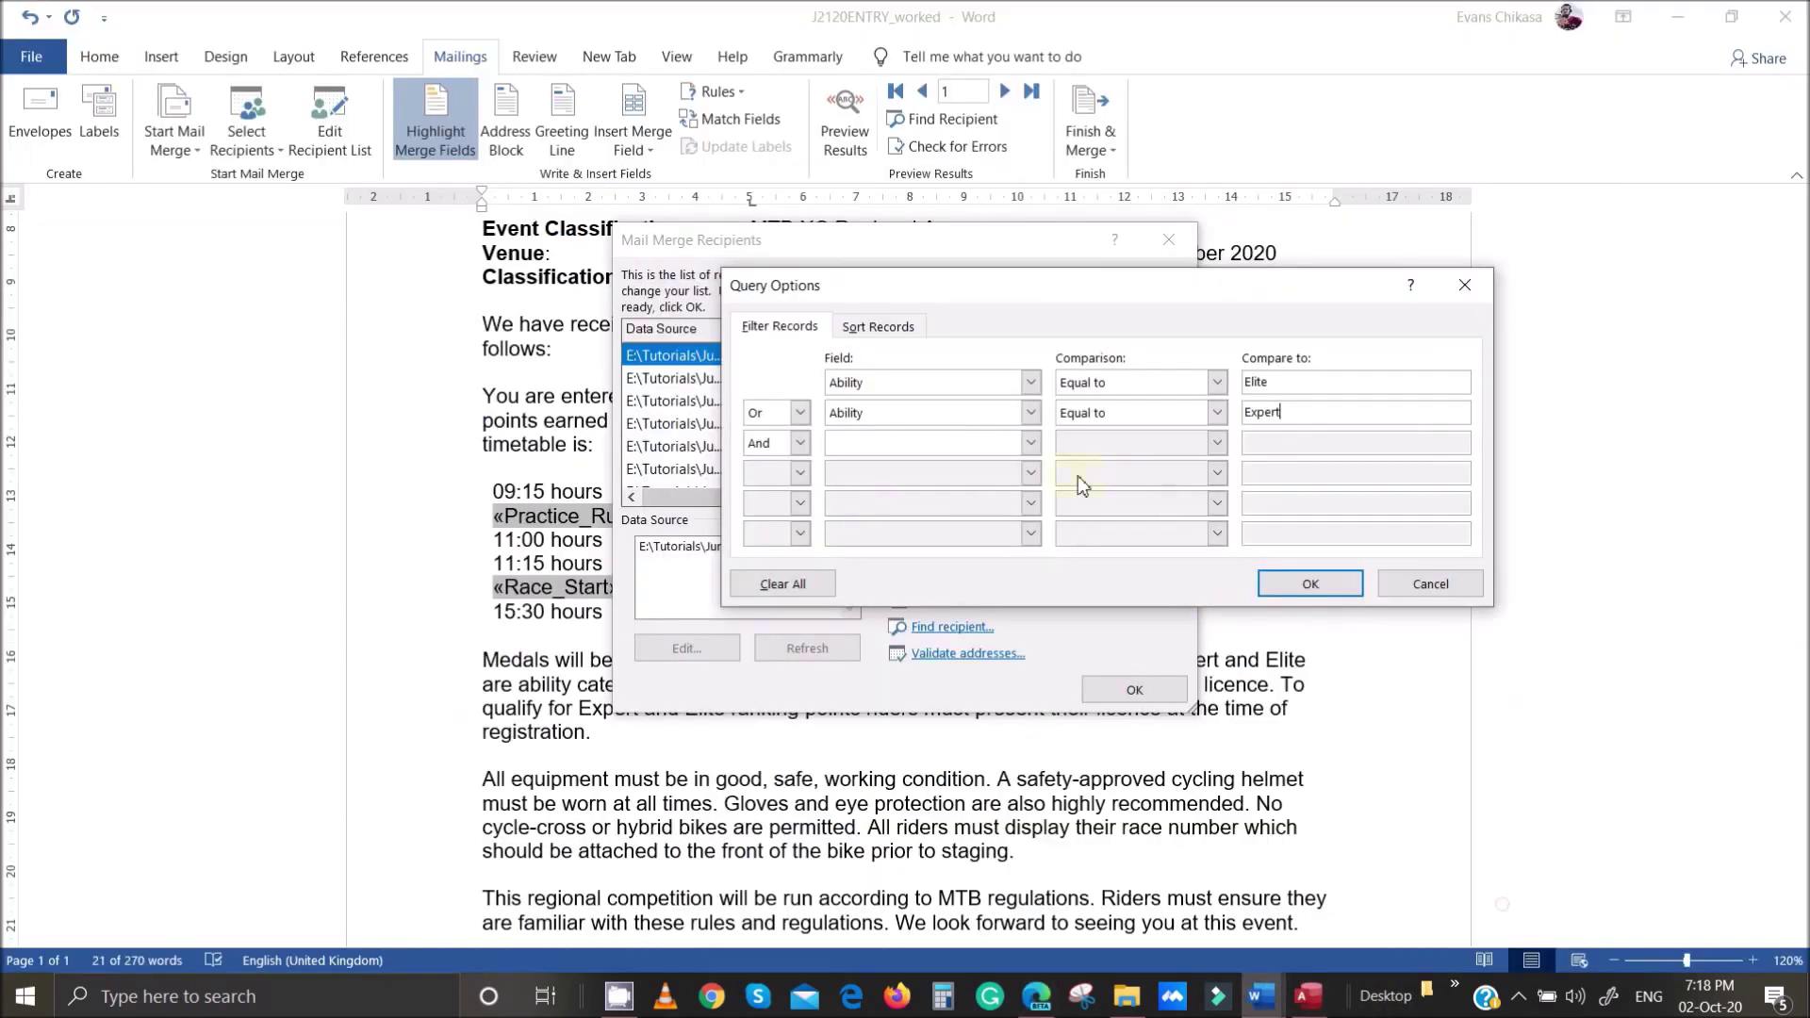
click(1302, 579)
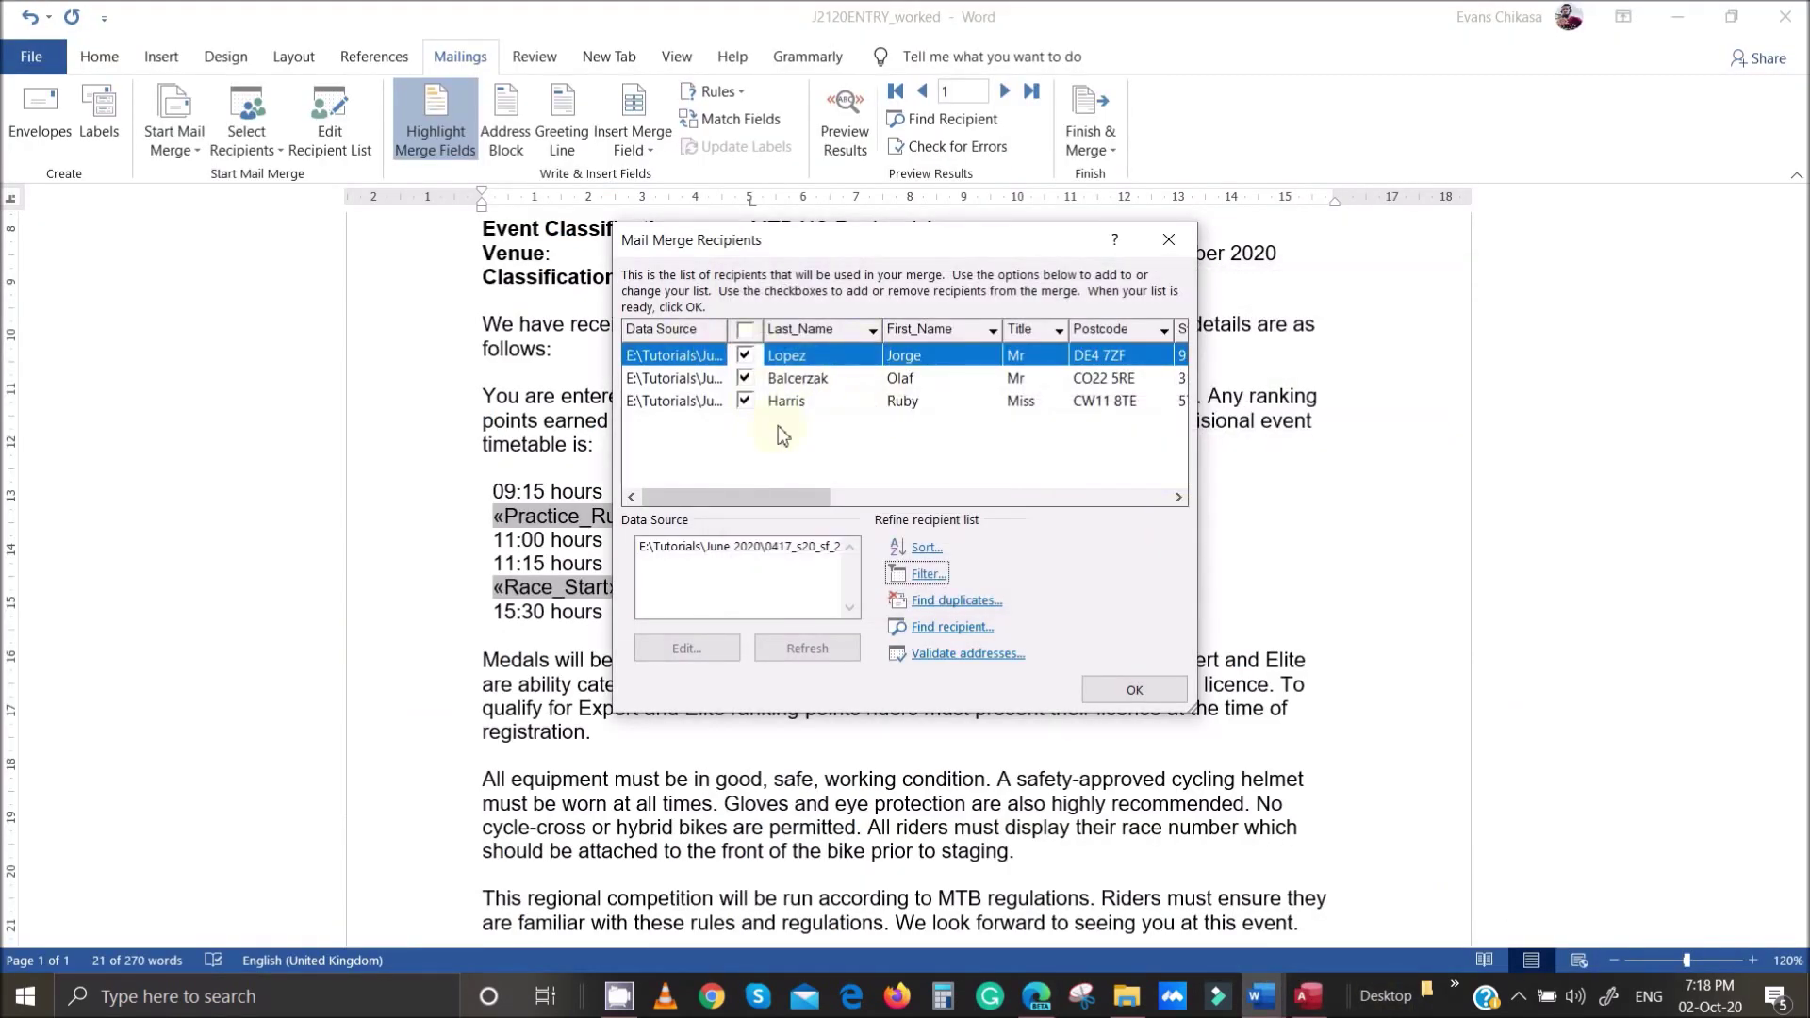
click(1132, 691)
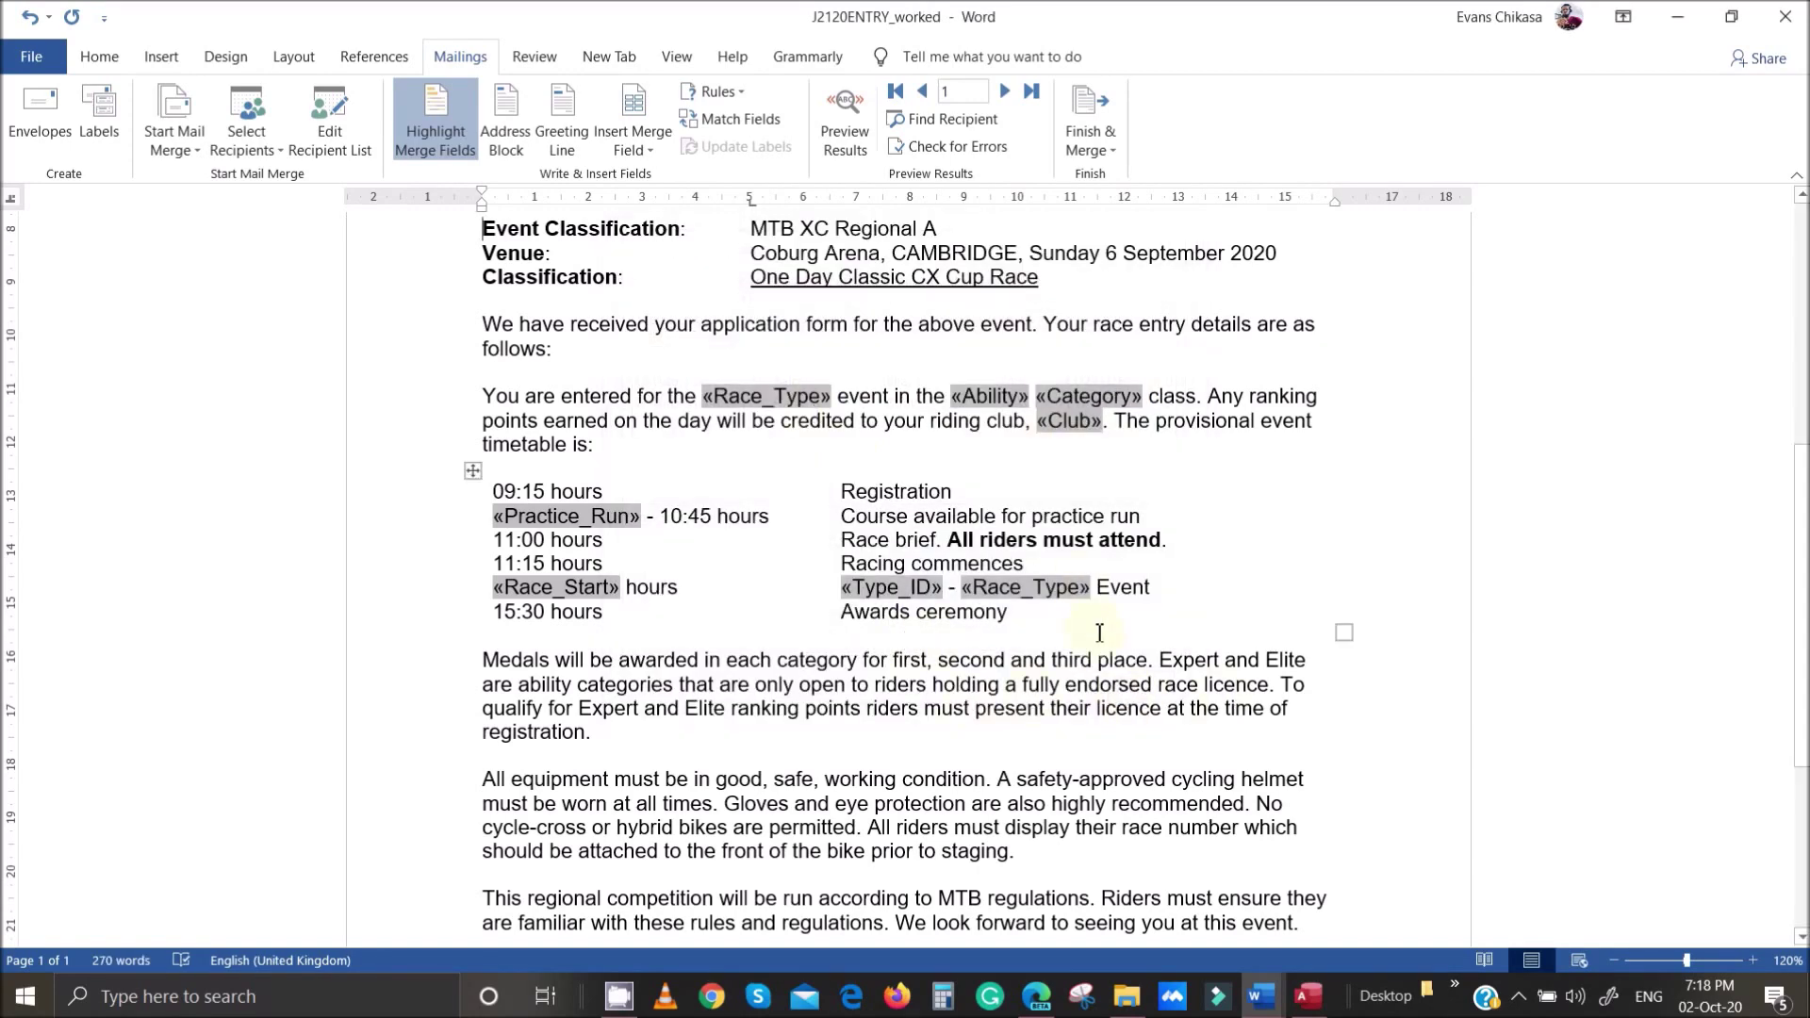
Draw a red loop around question 30's EVIDENCE 11 instruction, then return to the letter
click(1035, 998)
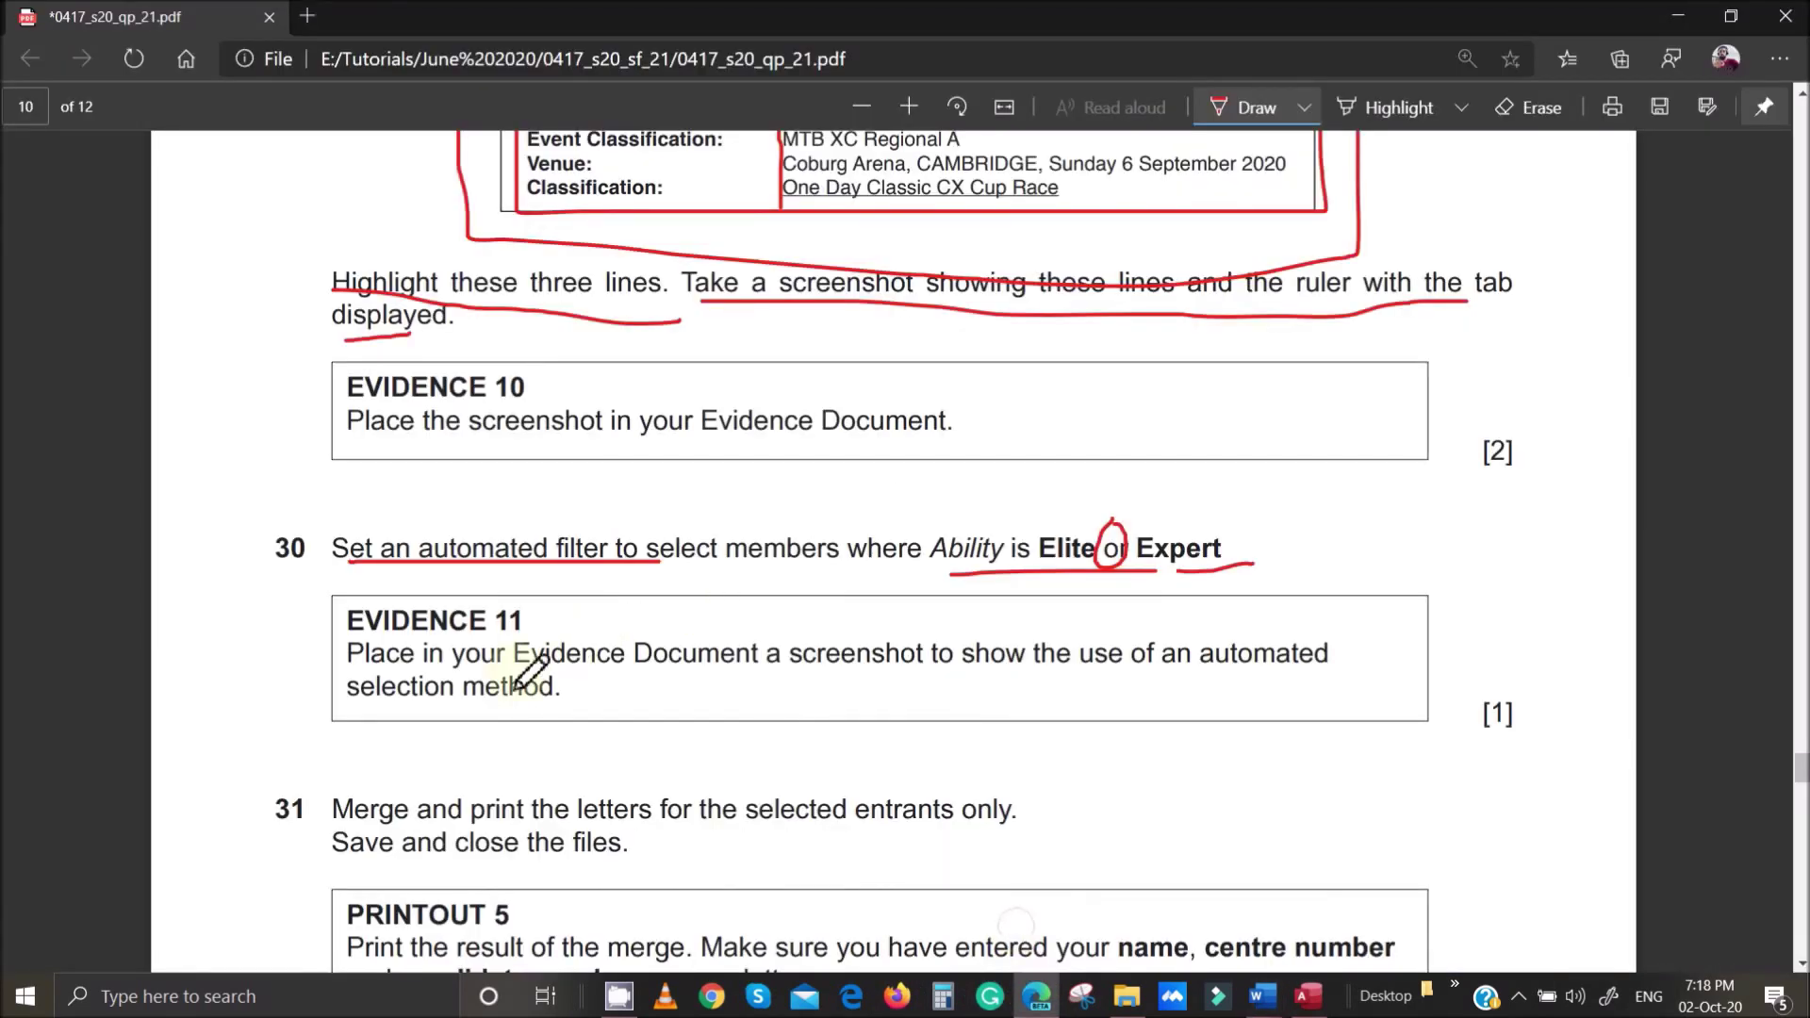
mouse_move(336, 643)
mouse_down()
mouse_move(345, 693)
mouse_move(1202, 698)
mouse_move(1377, 641)
mouse_move(338, 624)
mouse_up()
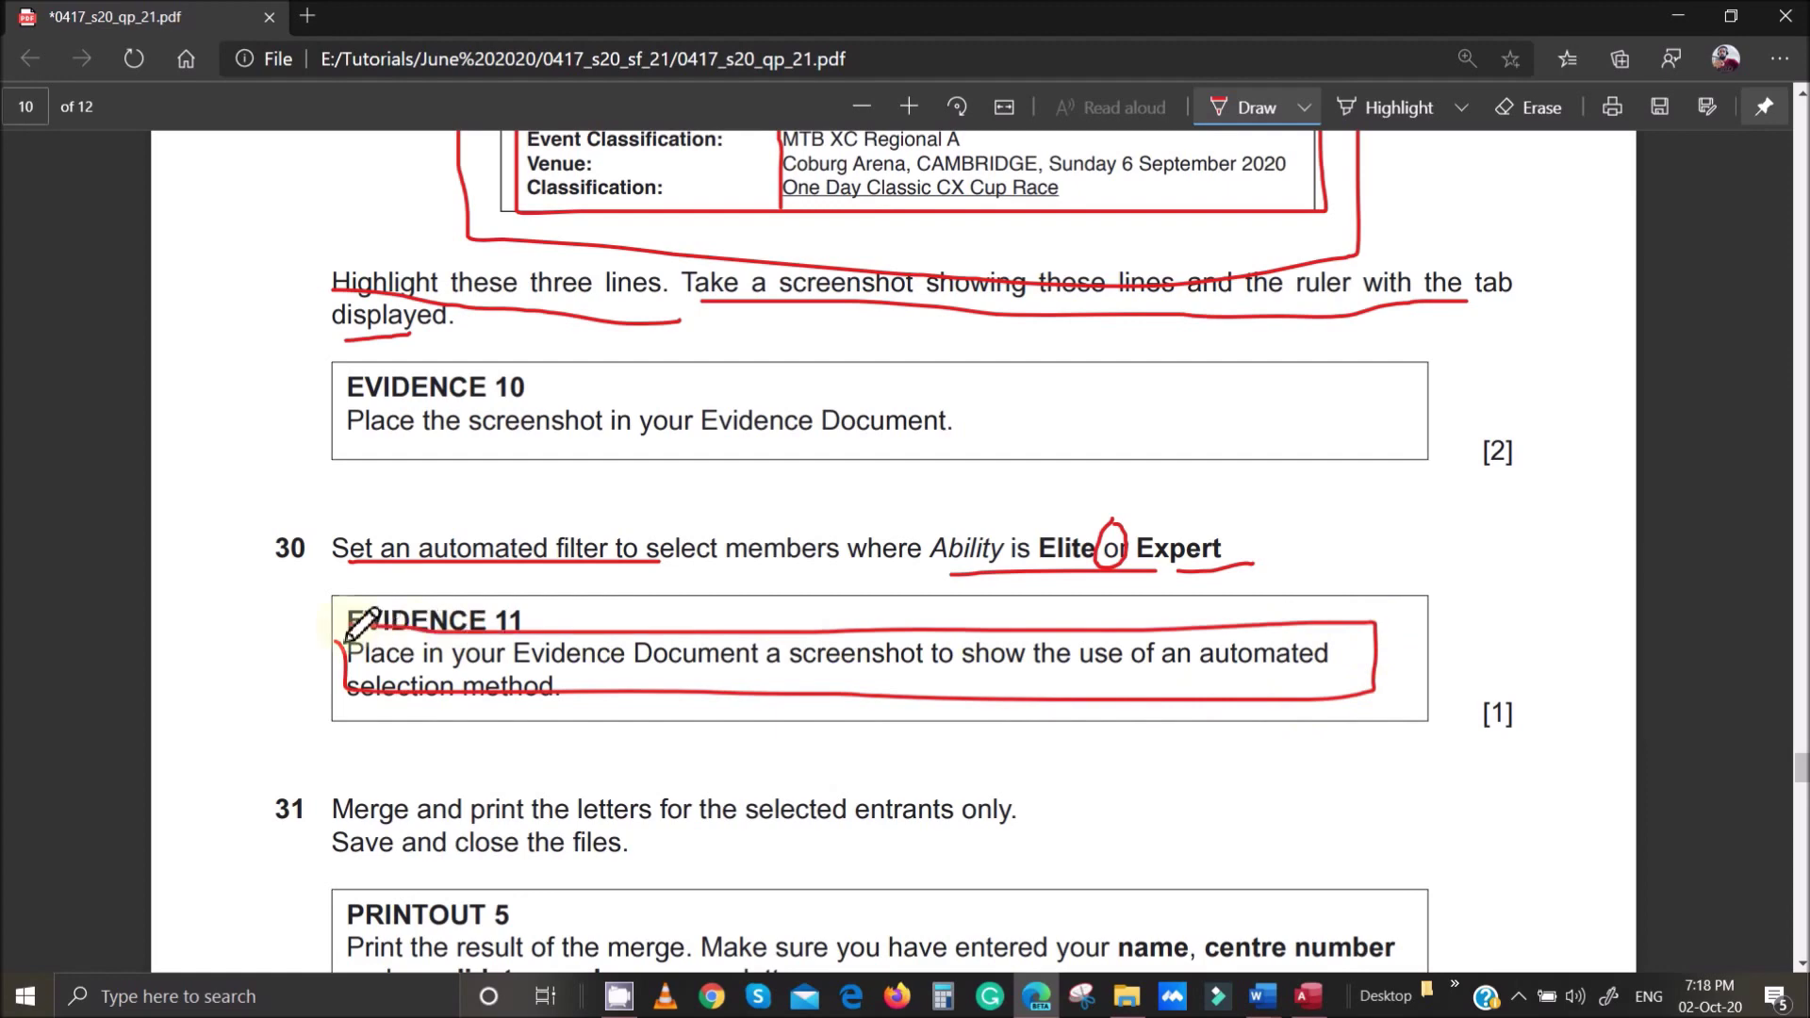
mouse_move(1310, 997)
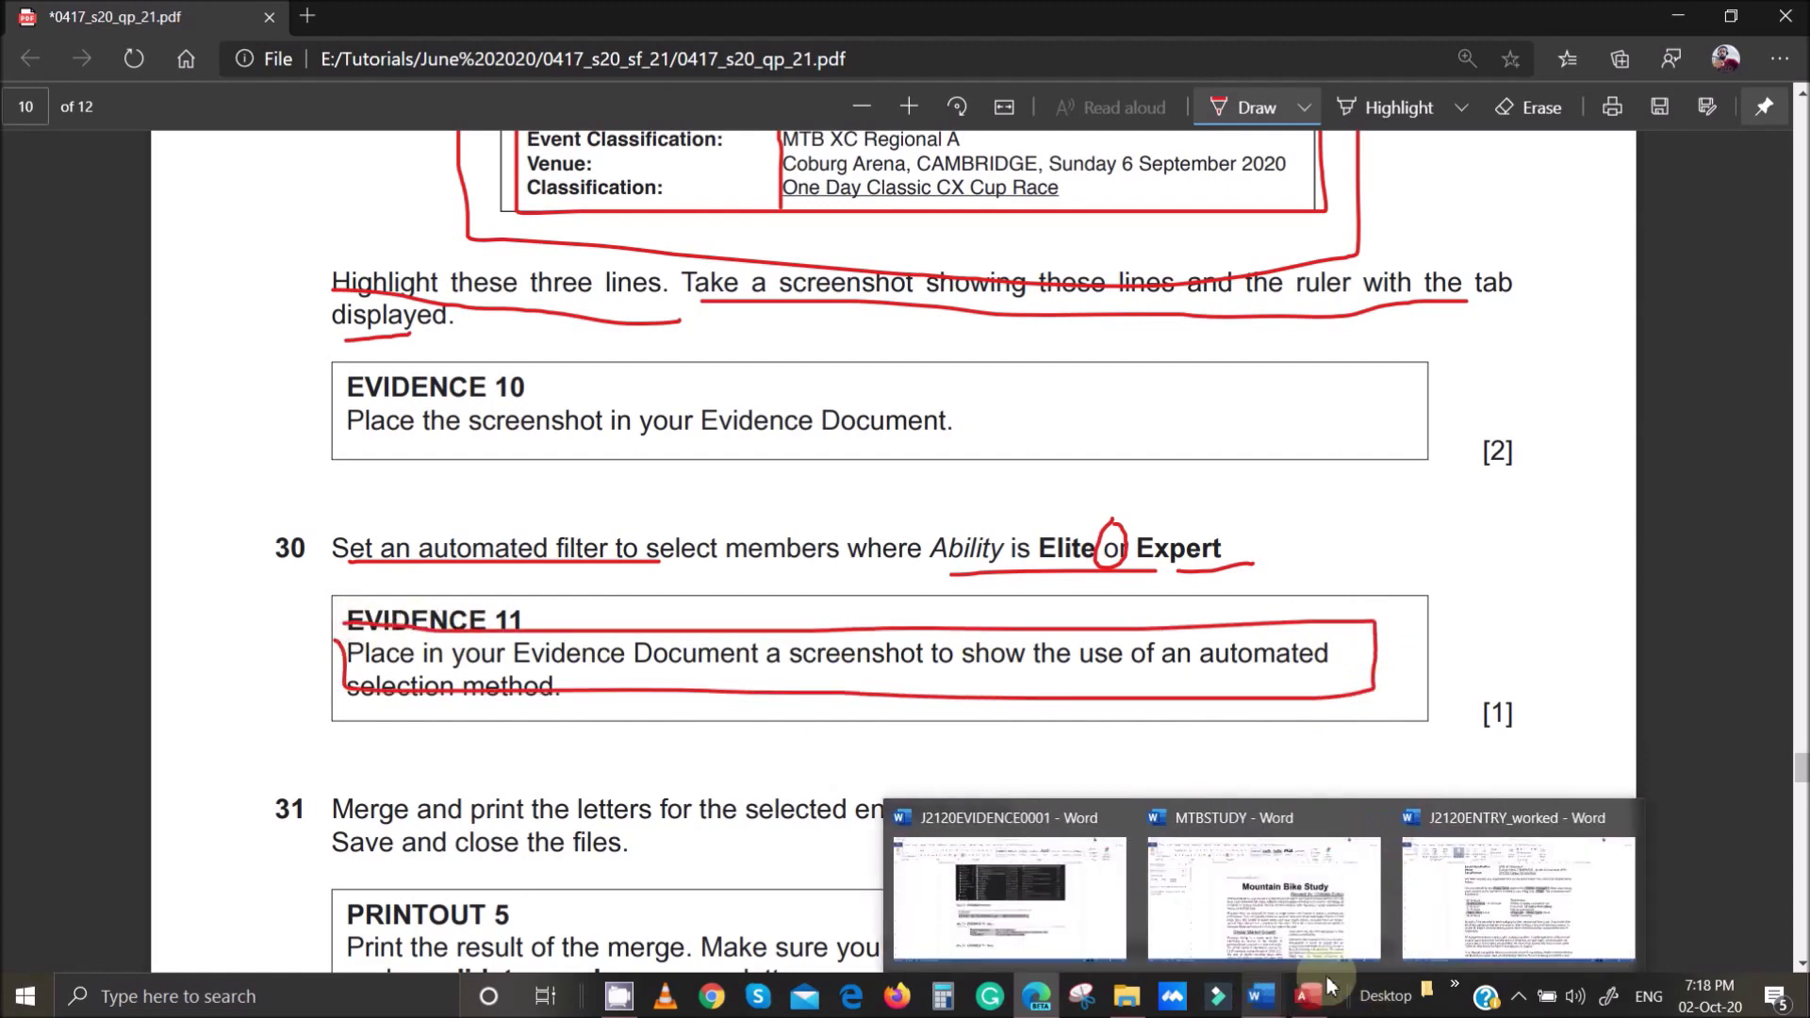
click(1517, 886)
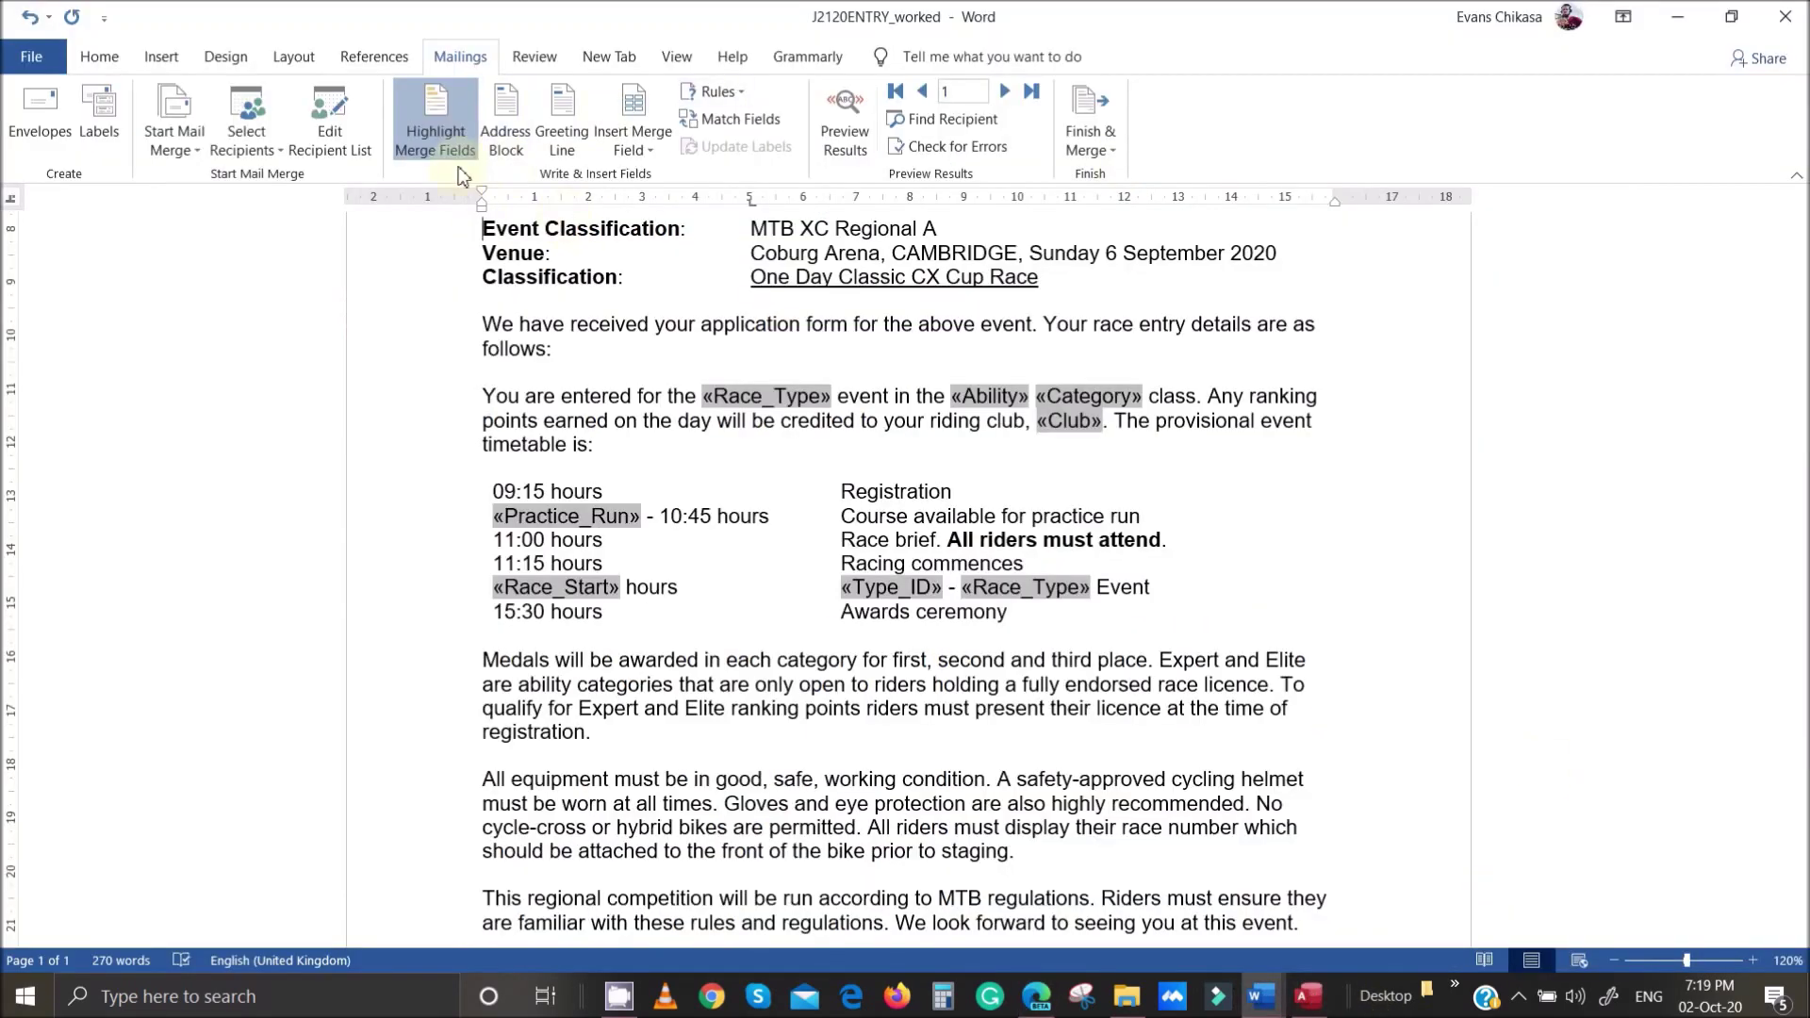
Capture and copy a screenshot of the Elite-or-Expert recipient filter settings
click(330, 127)
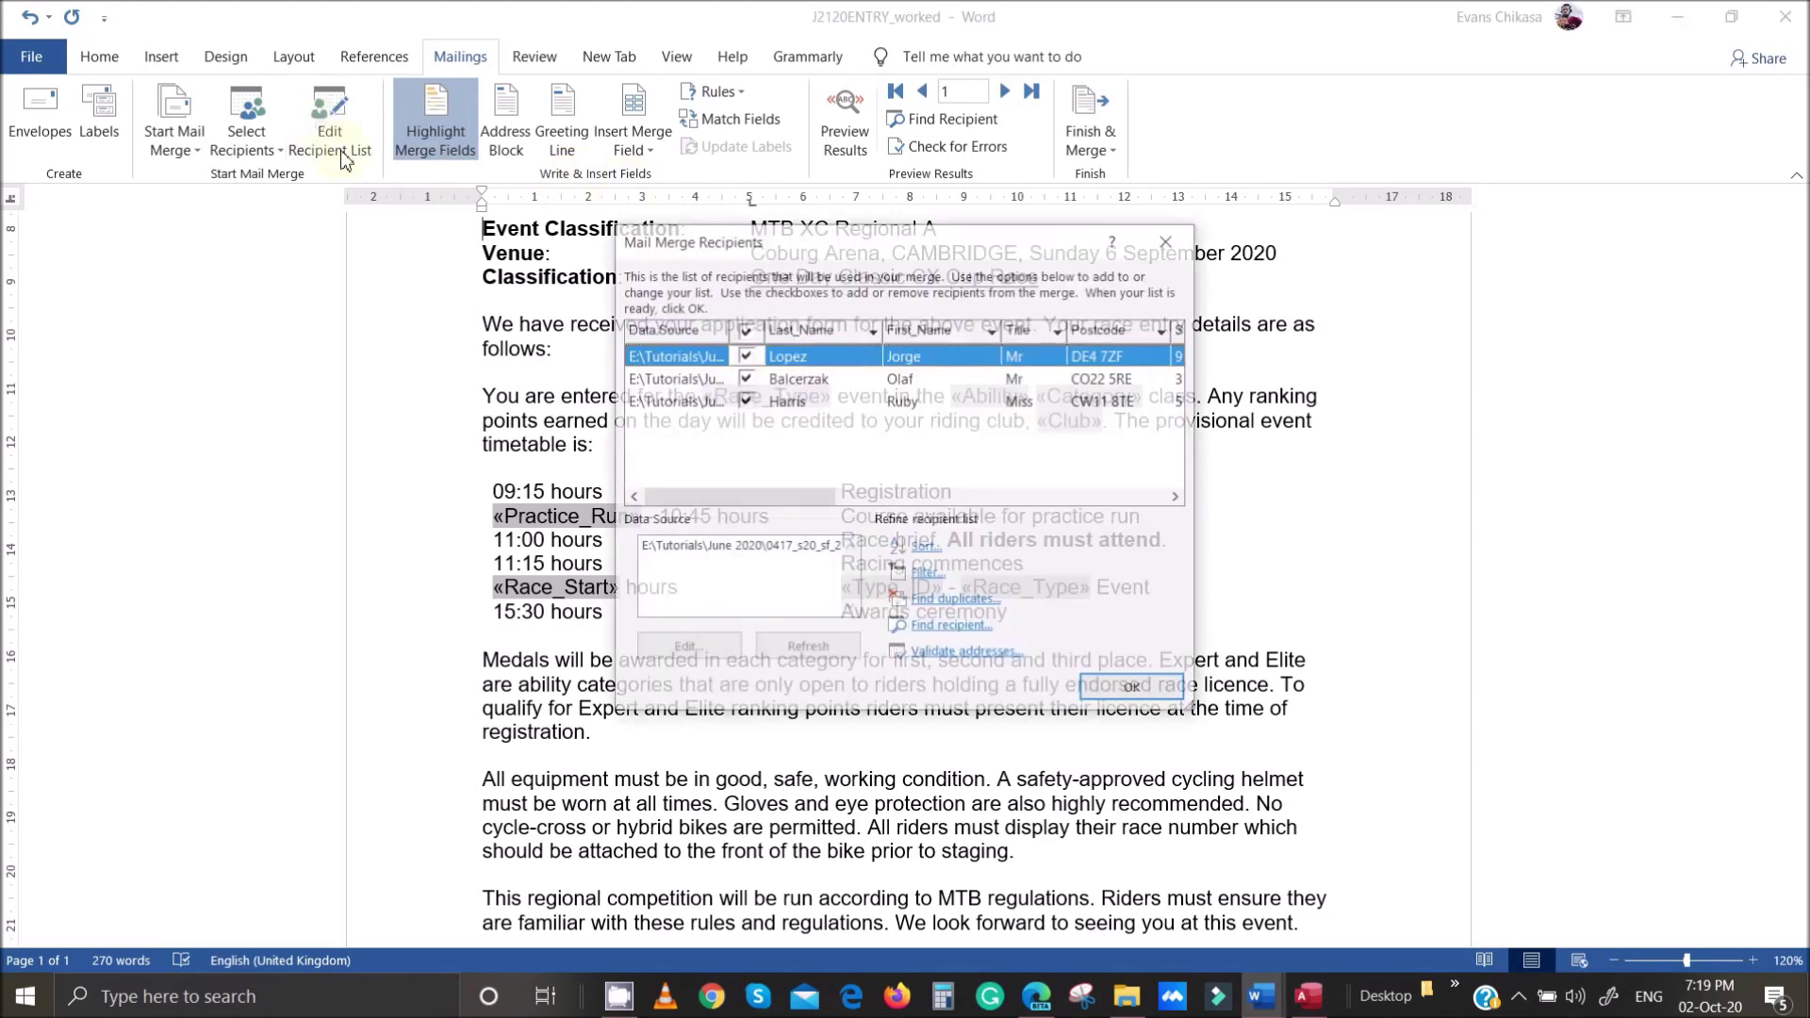
click(919, 576)
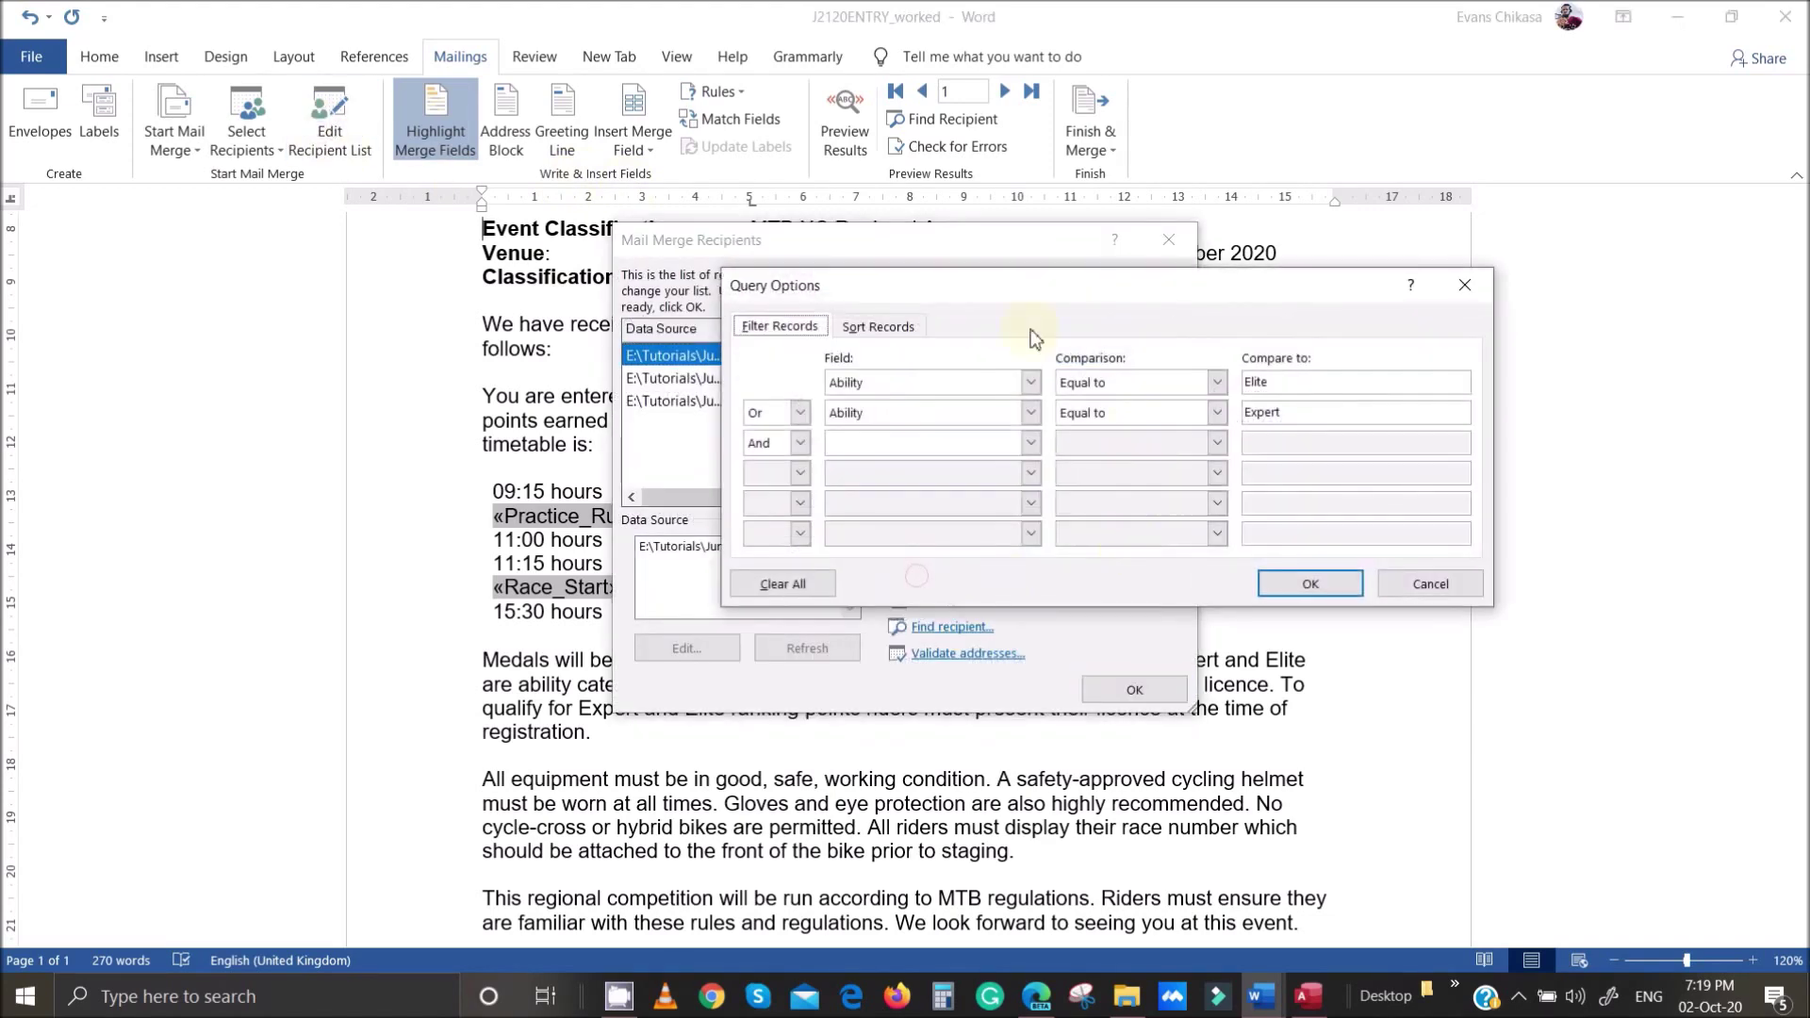
key(Print)
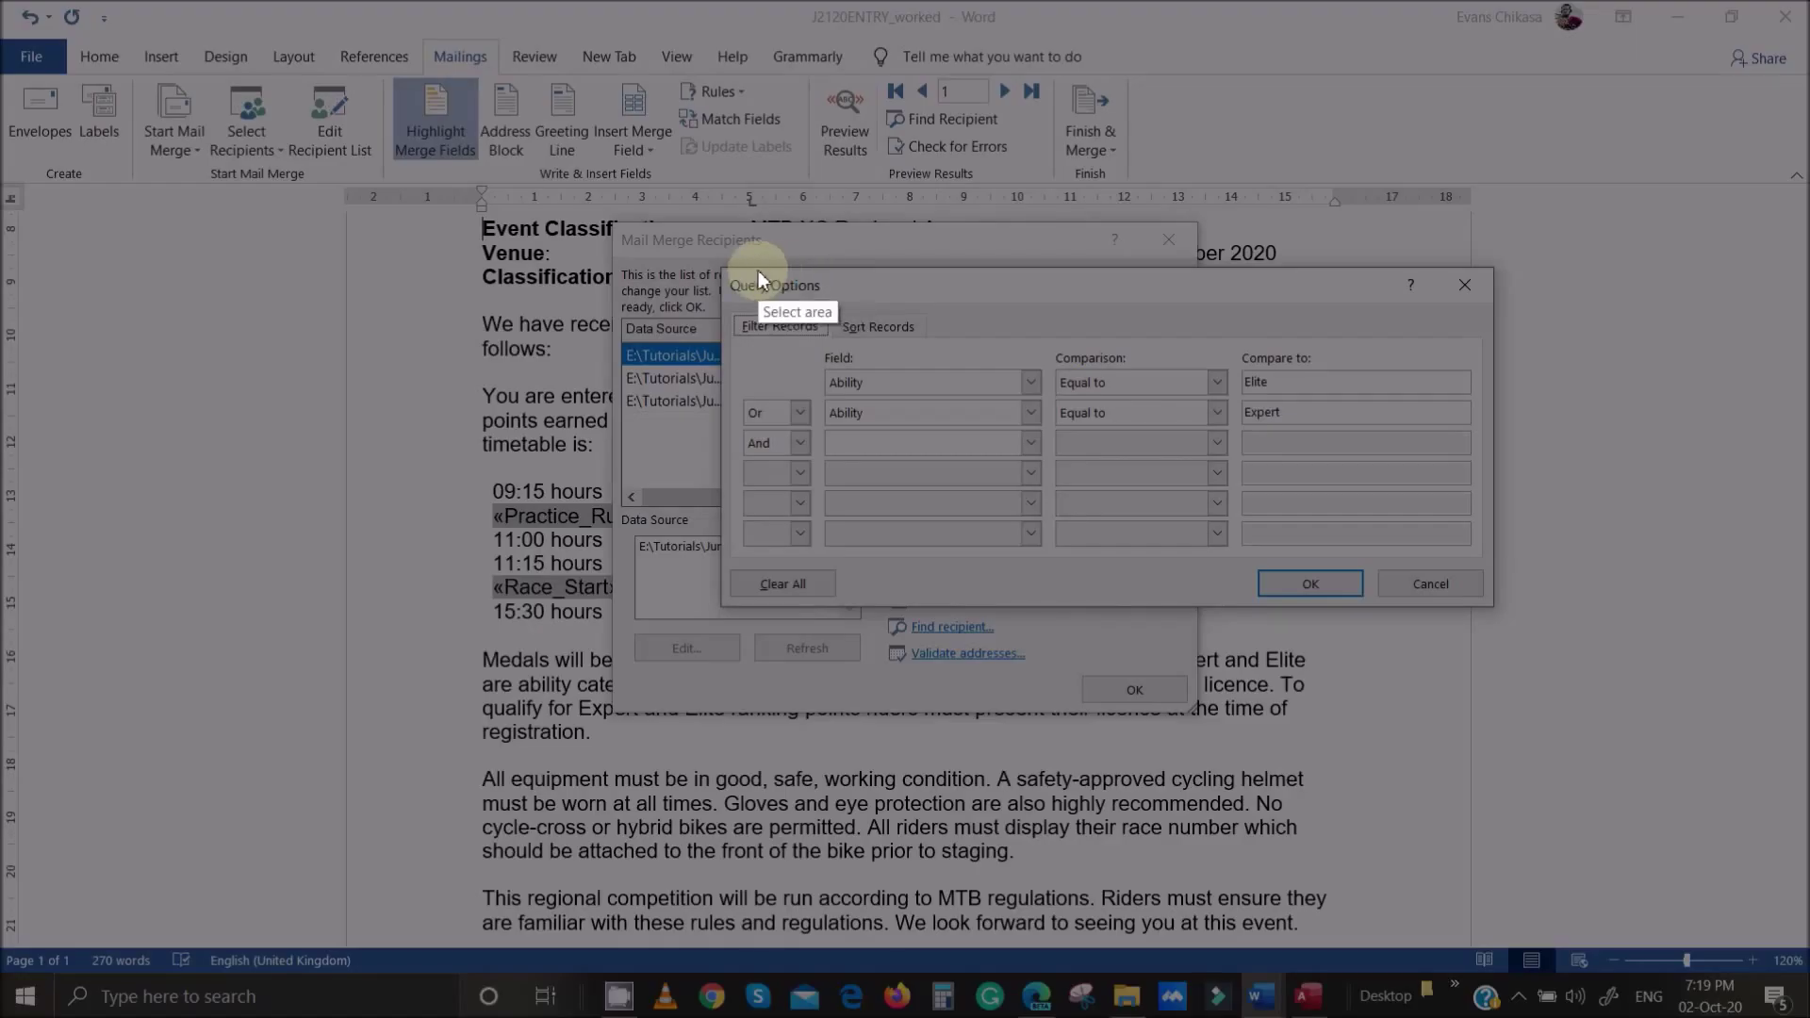
drag(786, 303, 1495, 609)
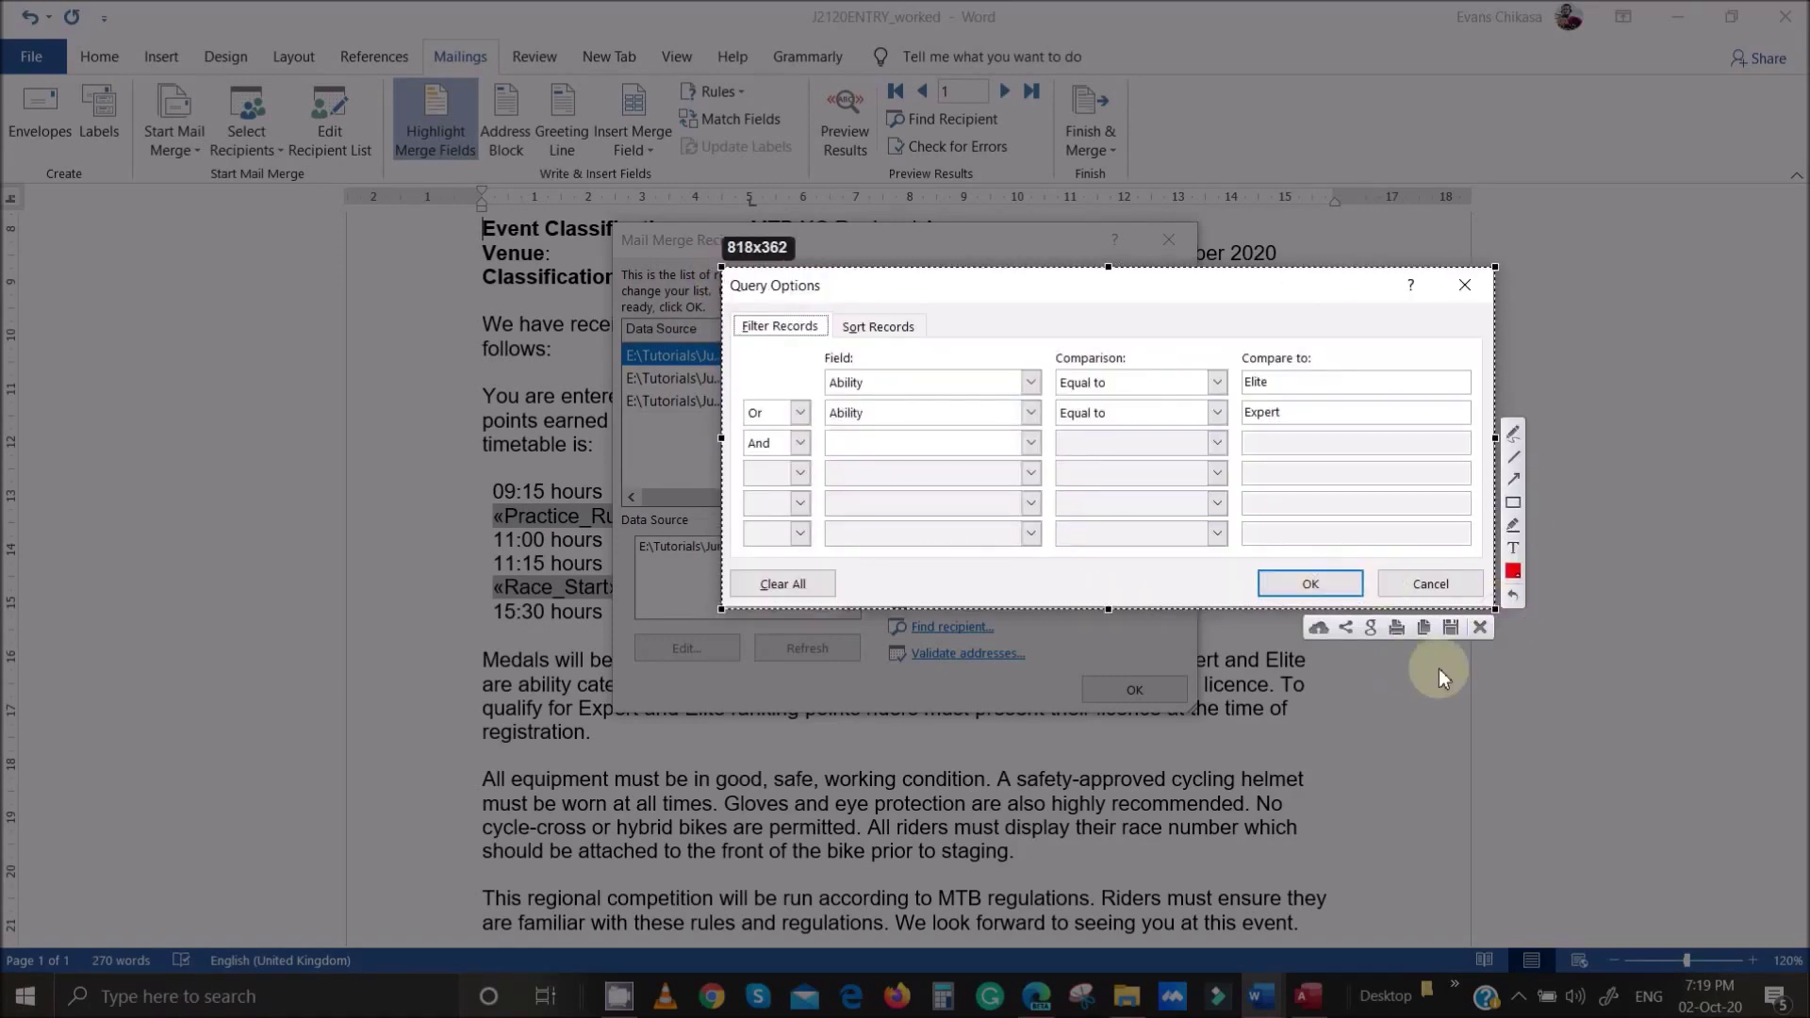
click(1420, 628)
mouse_move(1262, 995)
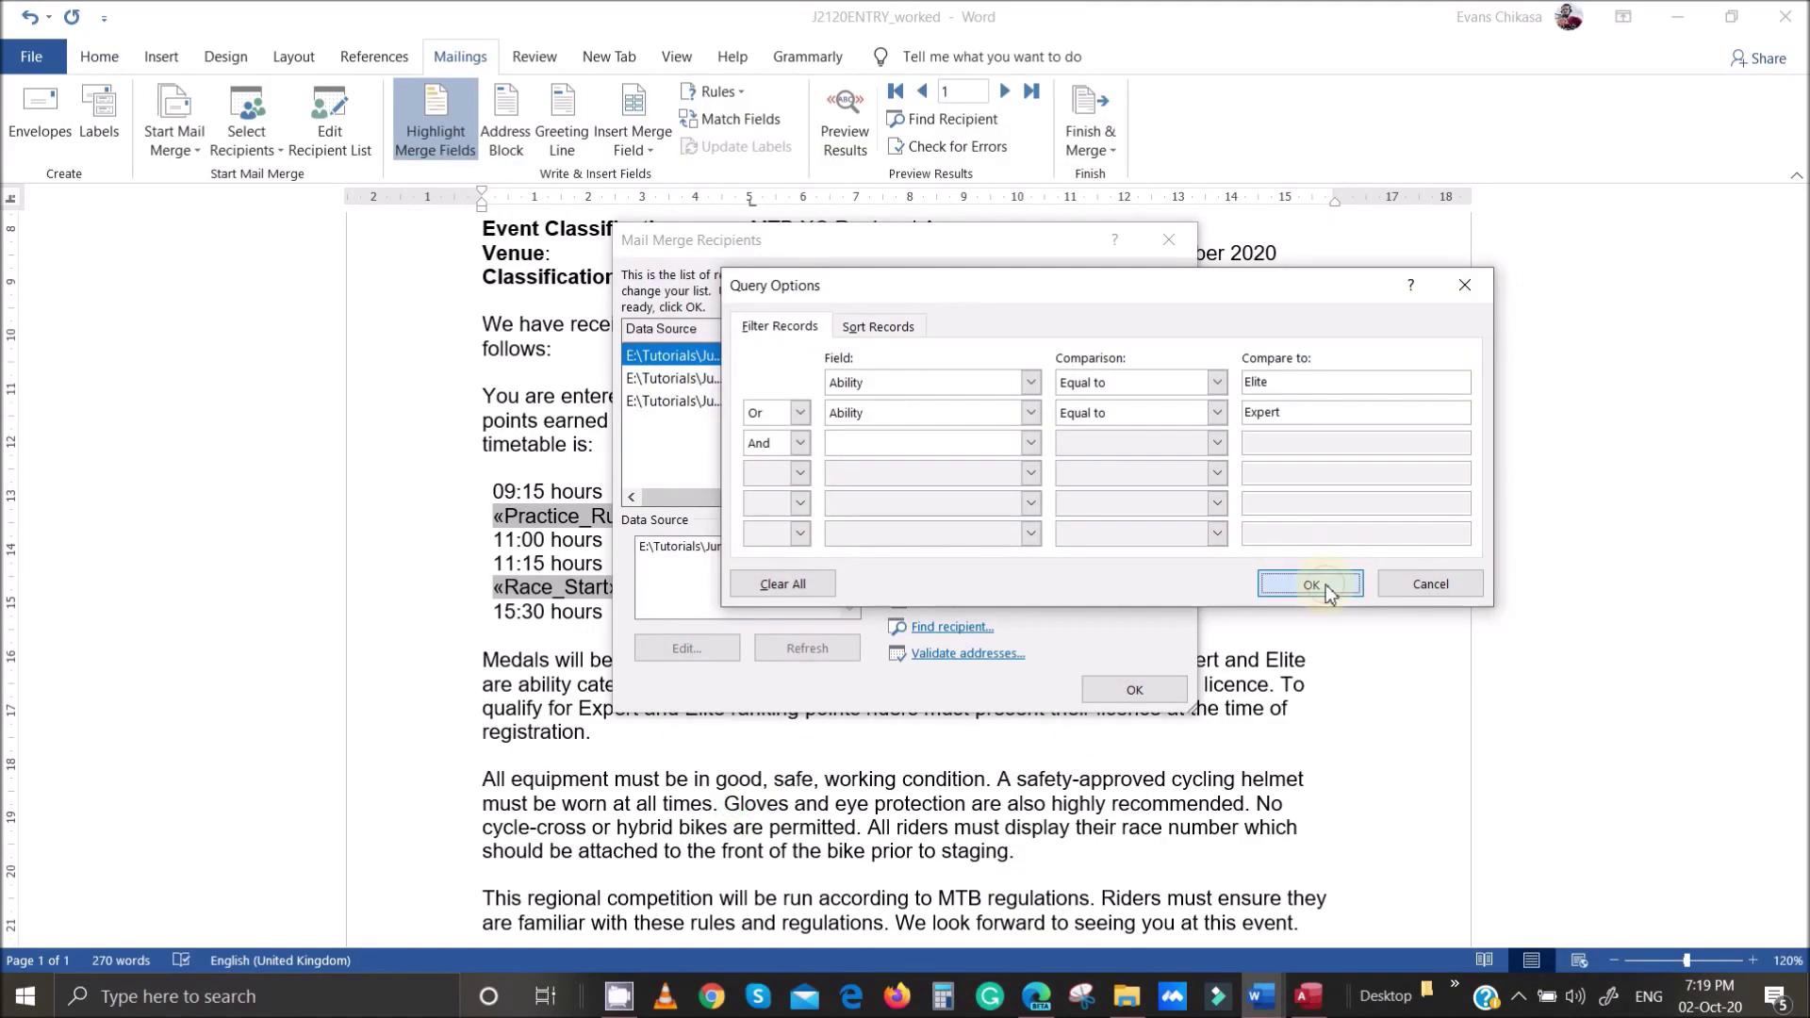
click(1325, 584)
click(1164, 690)
Add the filter screenshot under EVIDENCE 11 in the J2120EVIDENCE0001 evidence document
mouse_move(1261, 995)
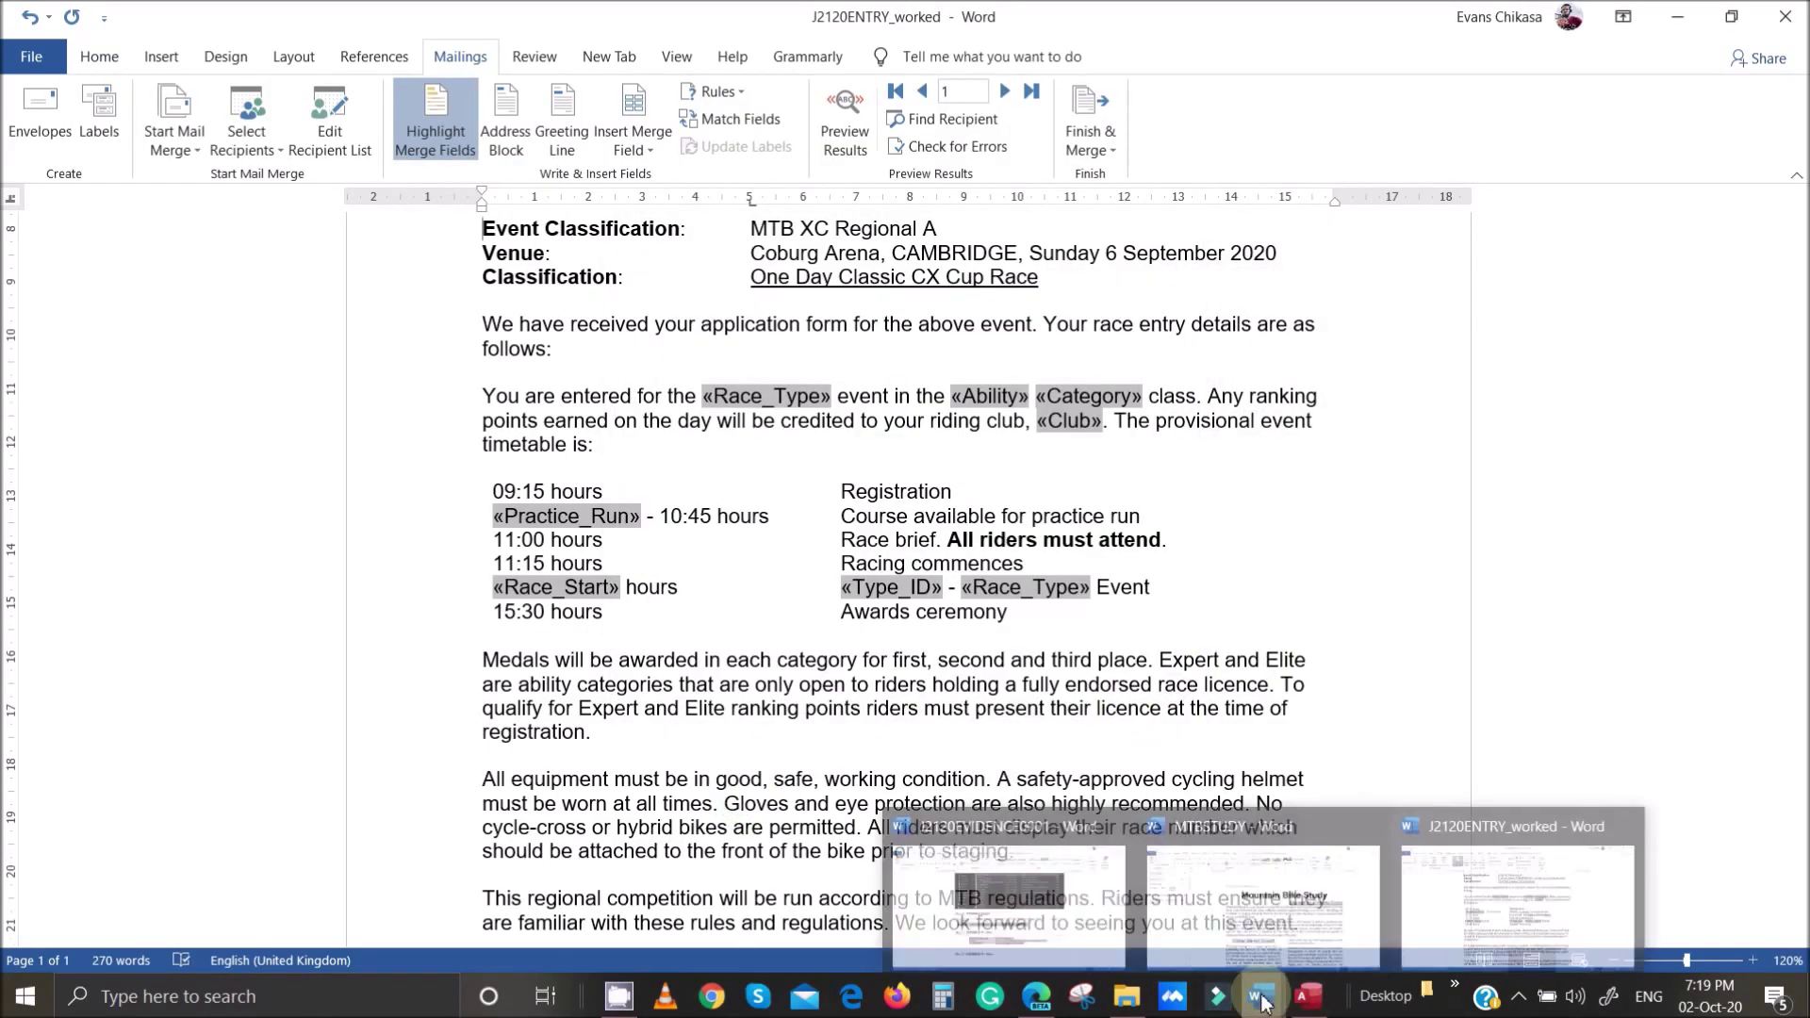
click(1009, 905)
scroll(753, 621, down, 5)
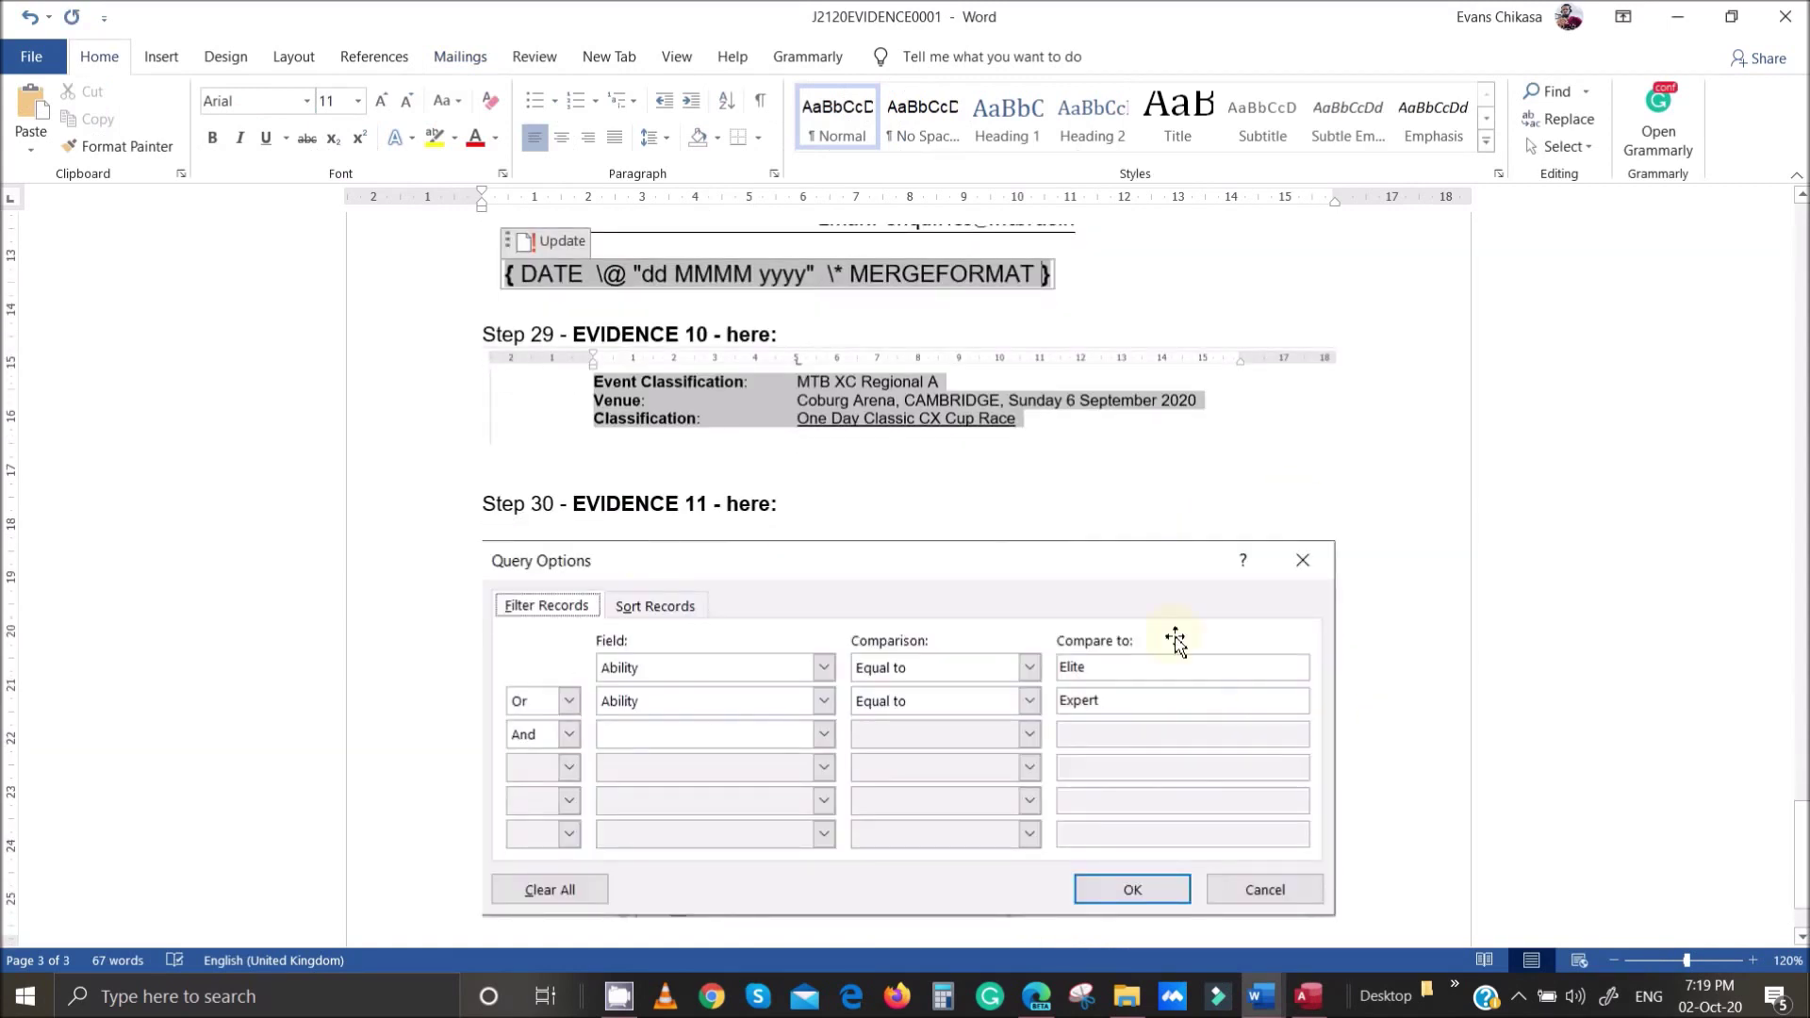
scroll(1266, 713, down, 2)
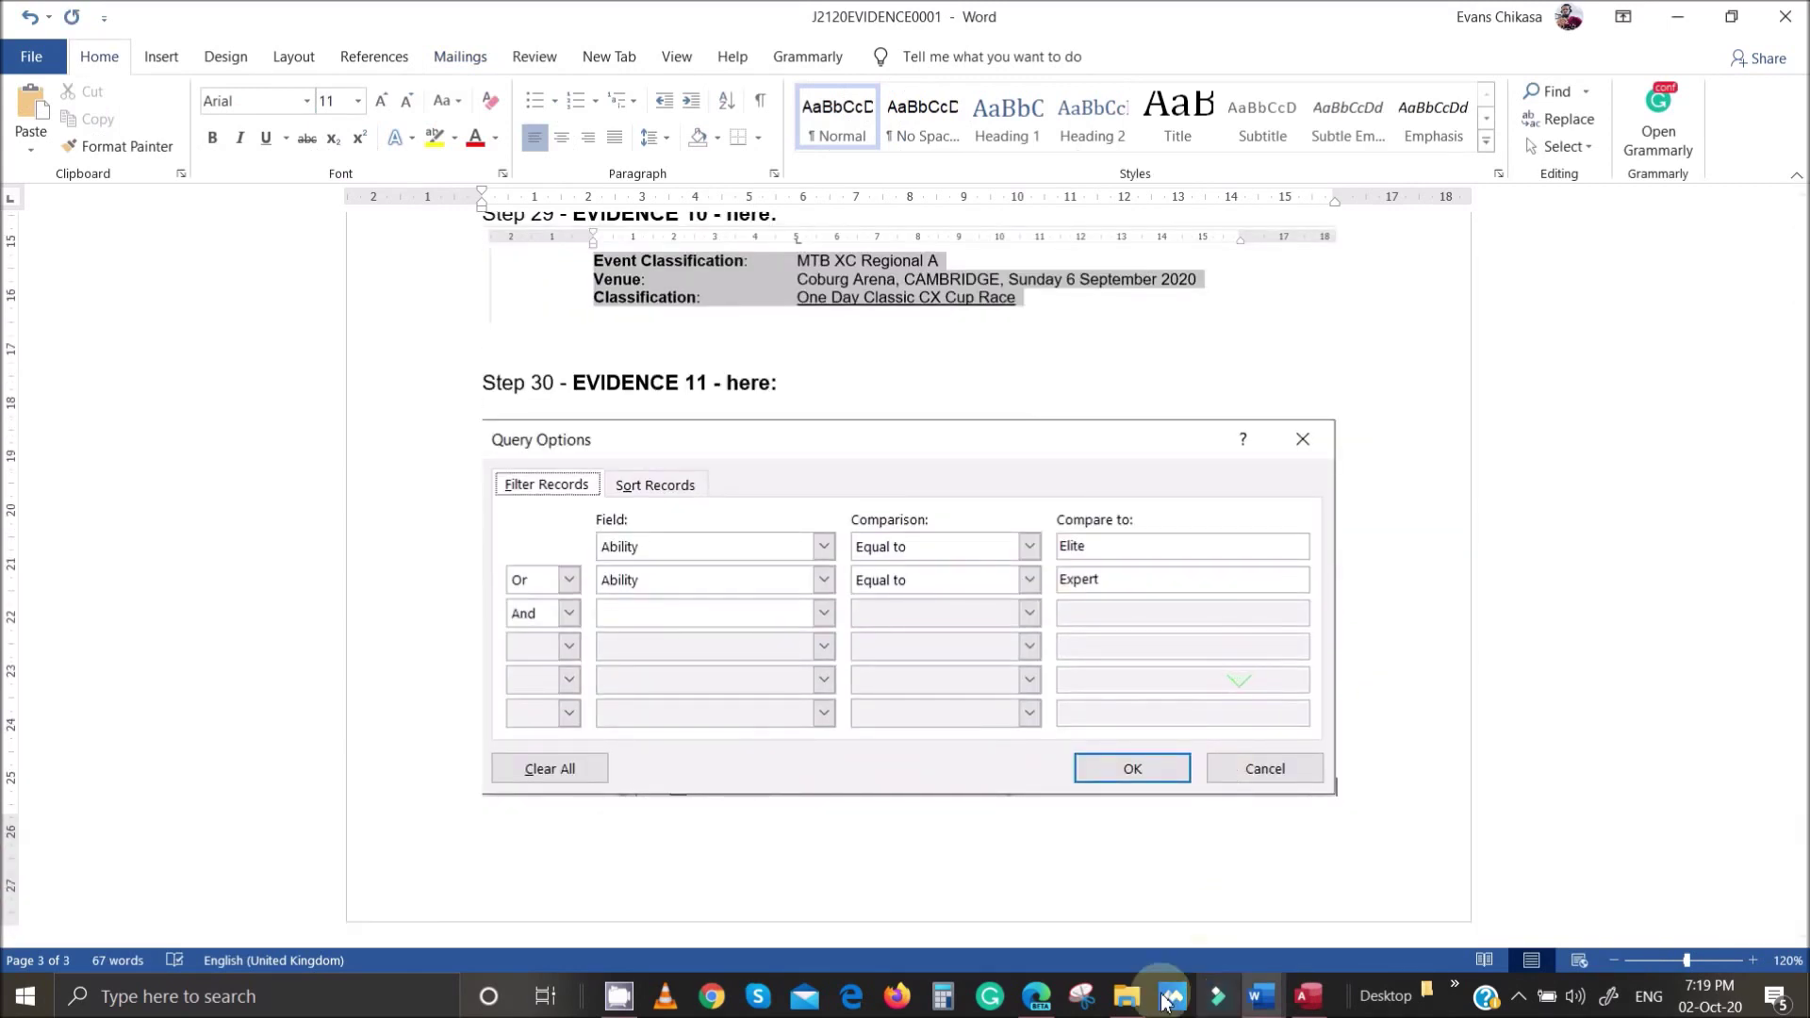
mouse_move(1125, 1001)
mouse_move(1036, 996)
Underline question 31's merge instruction in the exam PDF, then return to J2120ENTRY_worked
click(1037, 896)
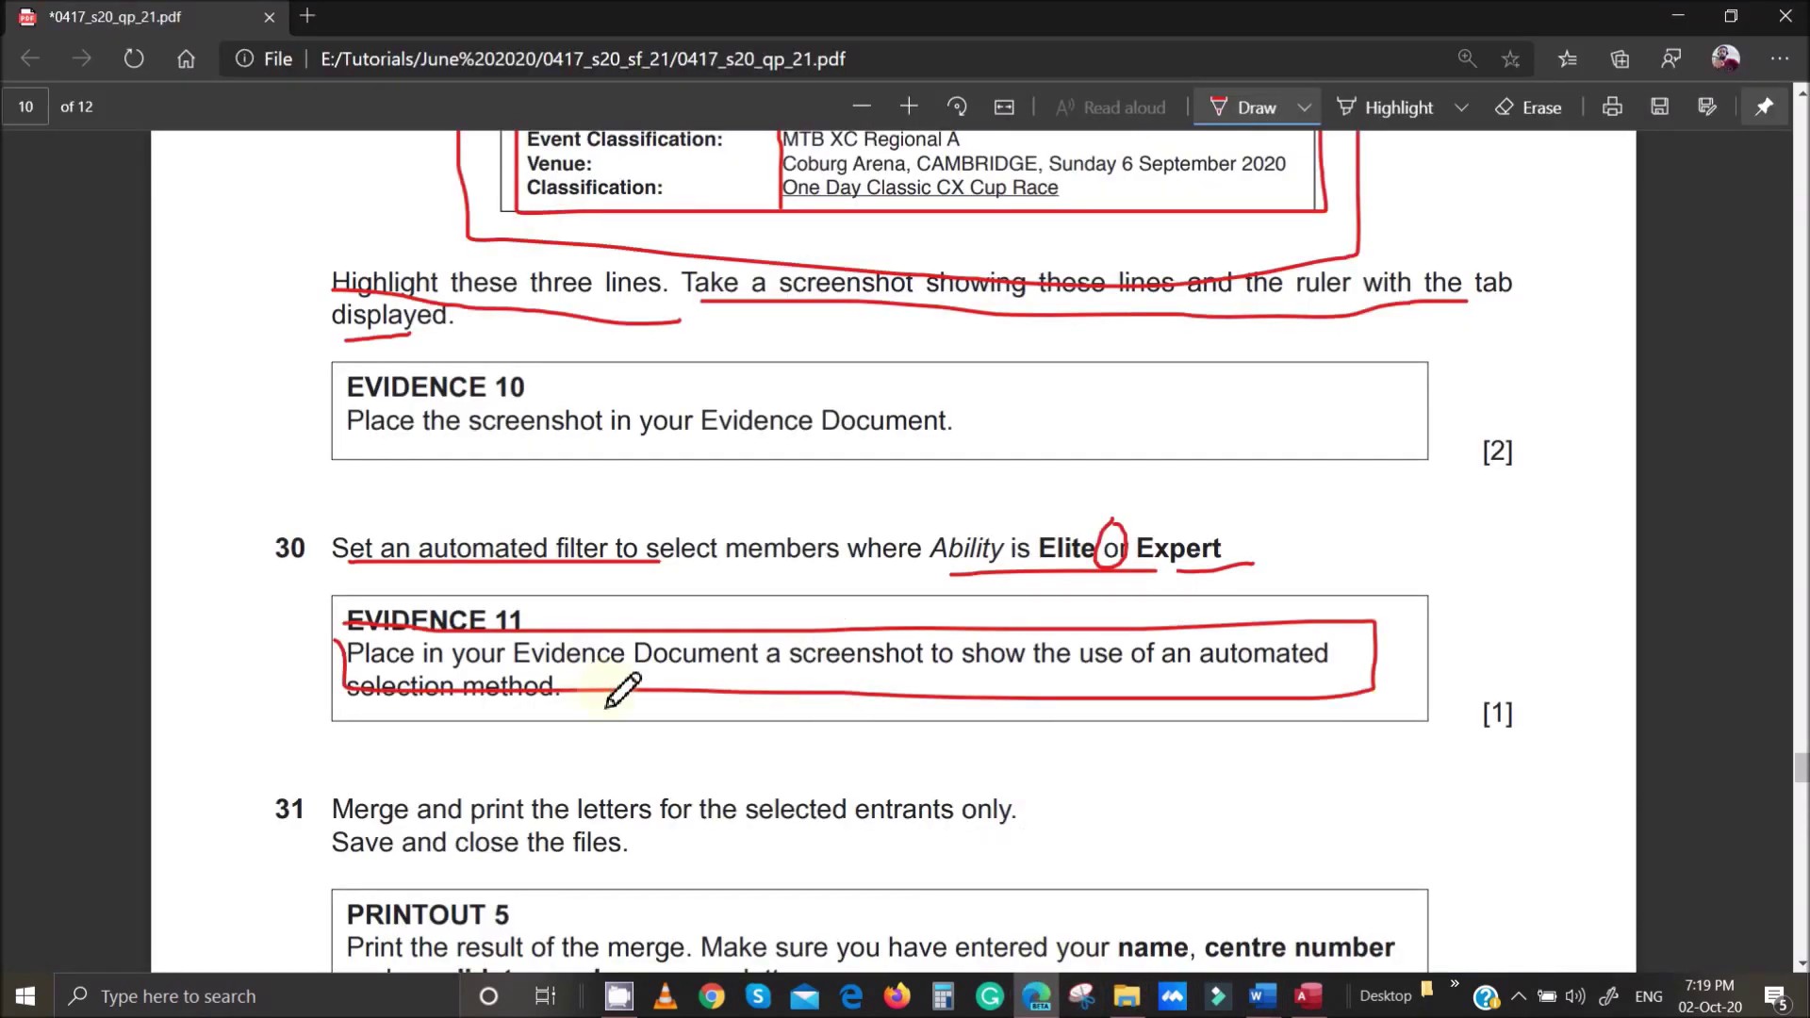
scroll(726, 726, down, 3)
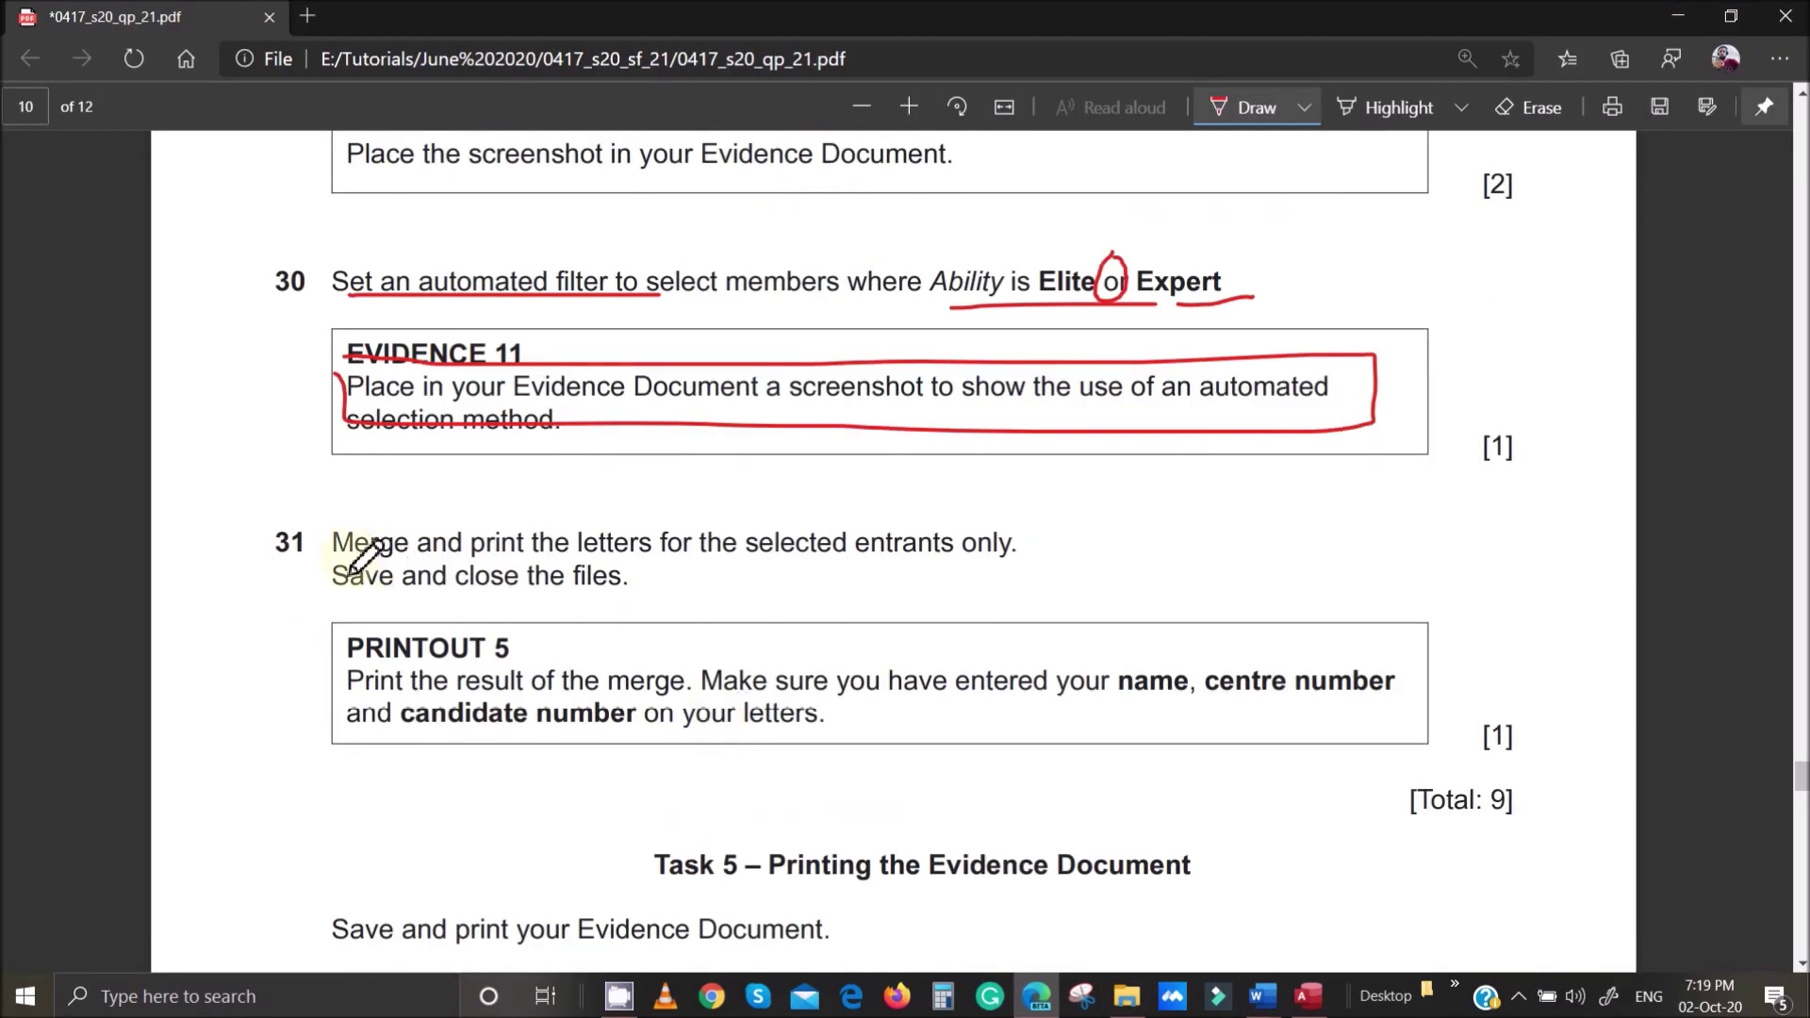
drag(334, 558, 1021, 556)
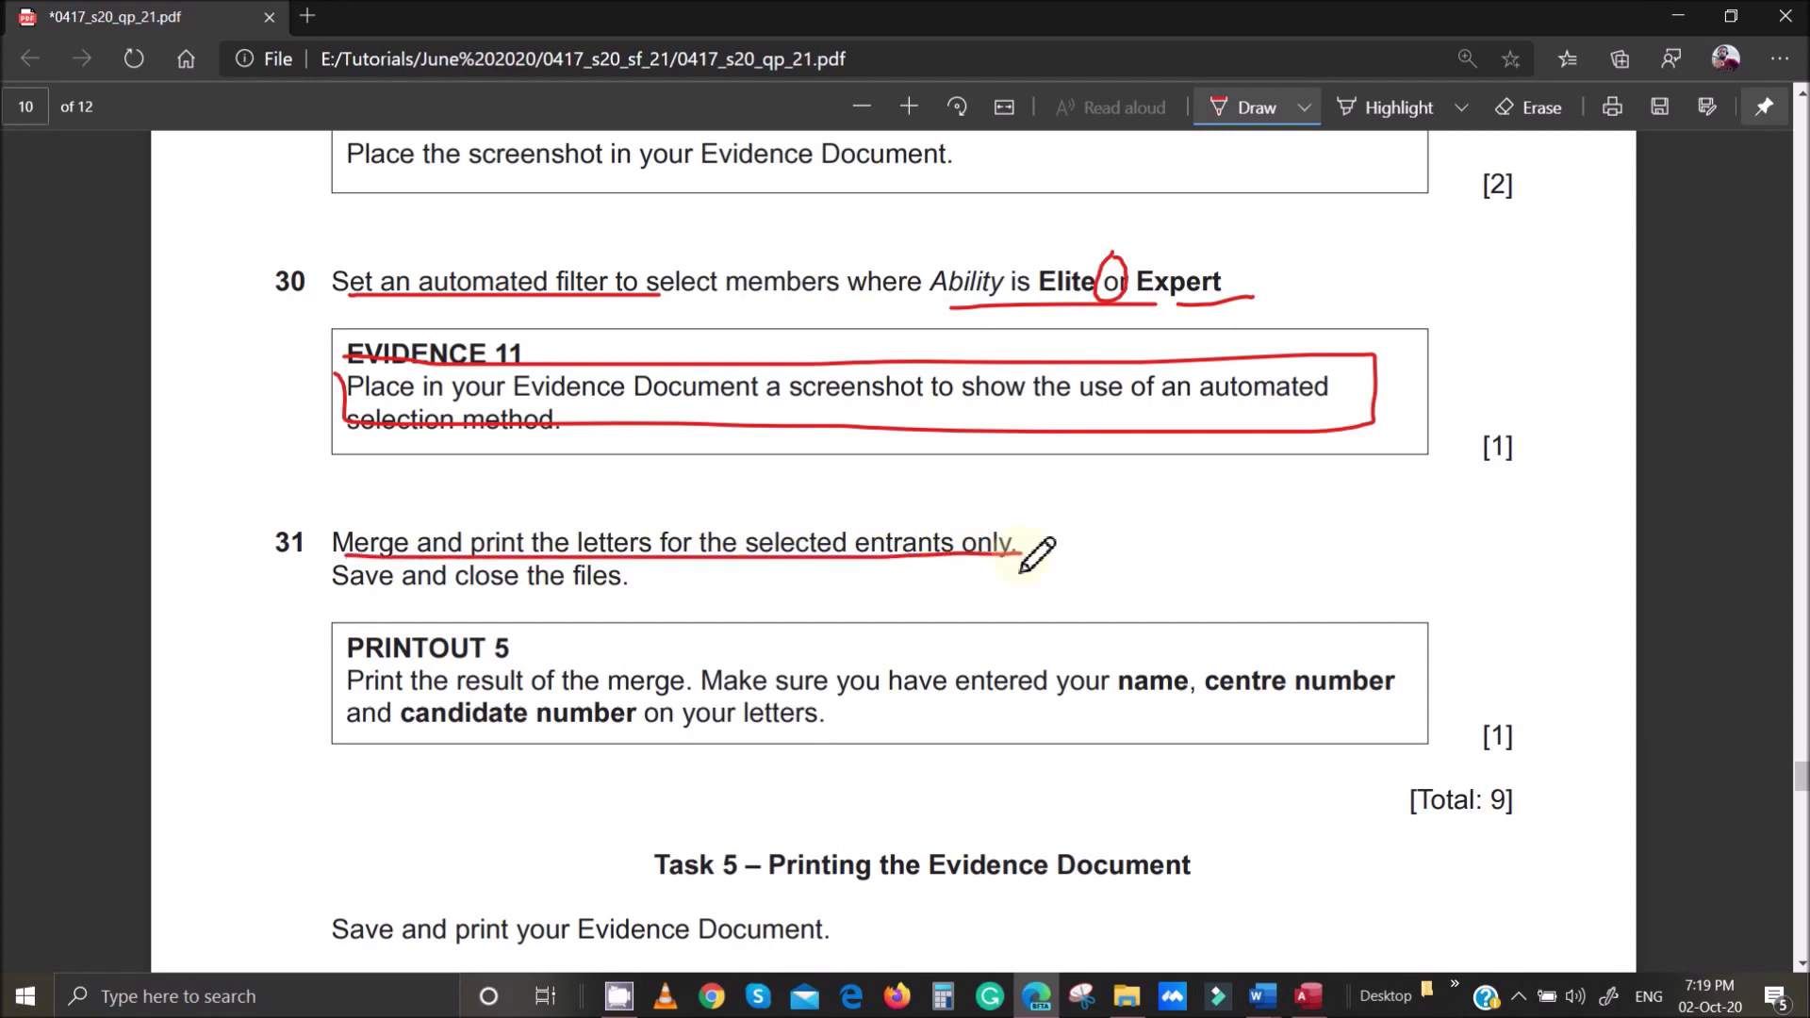
mouse_move(1261, 997)
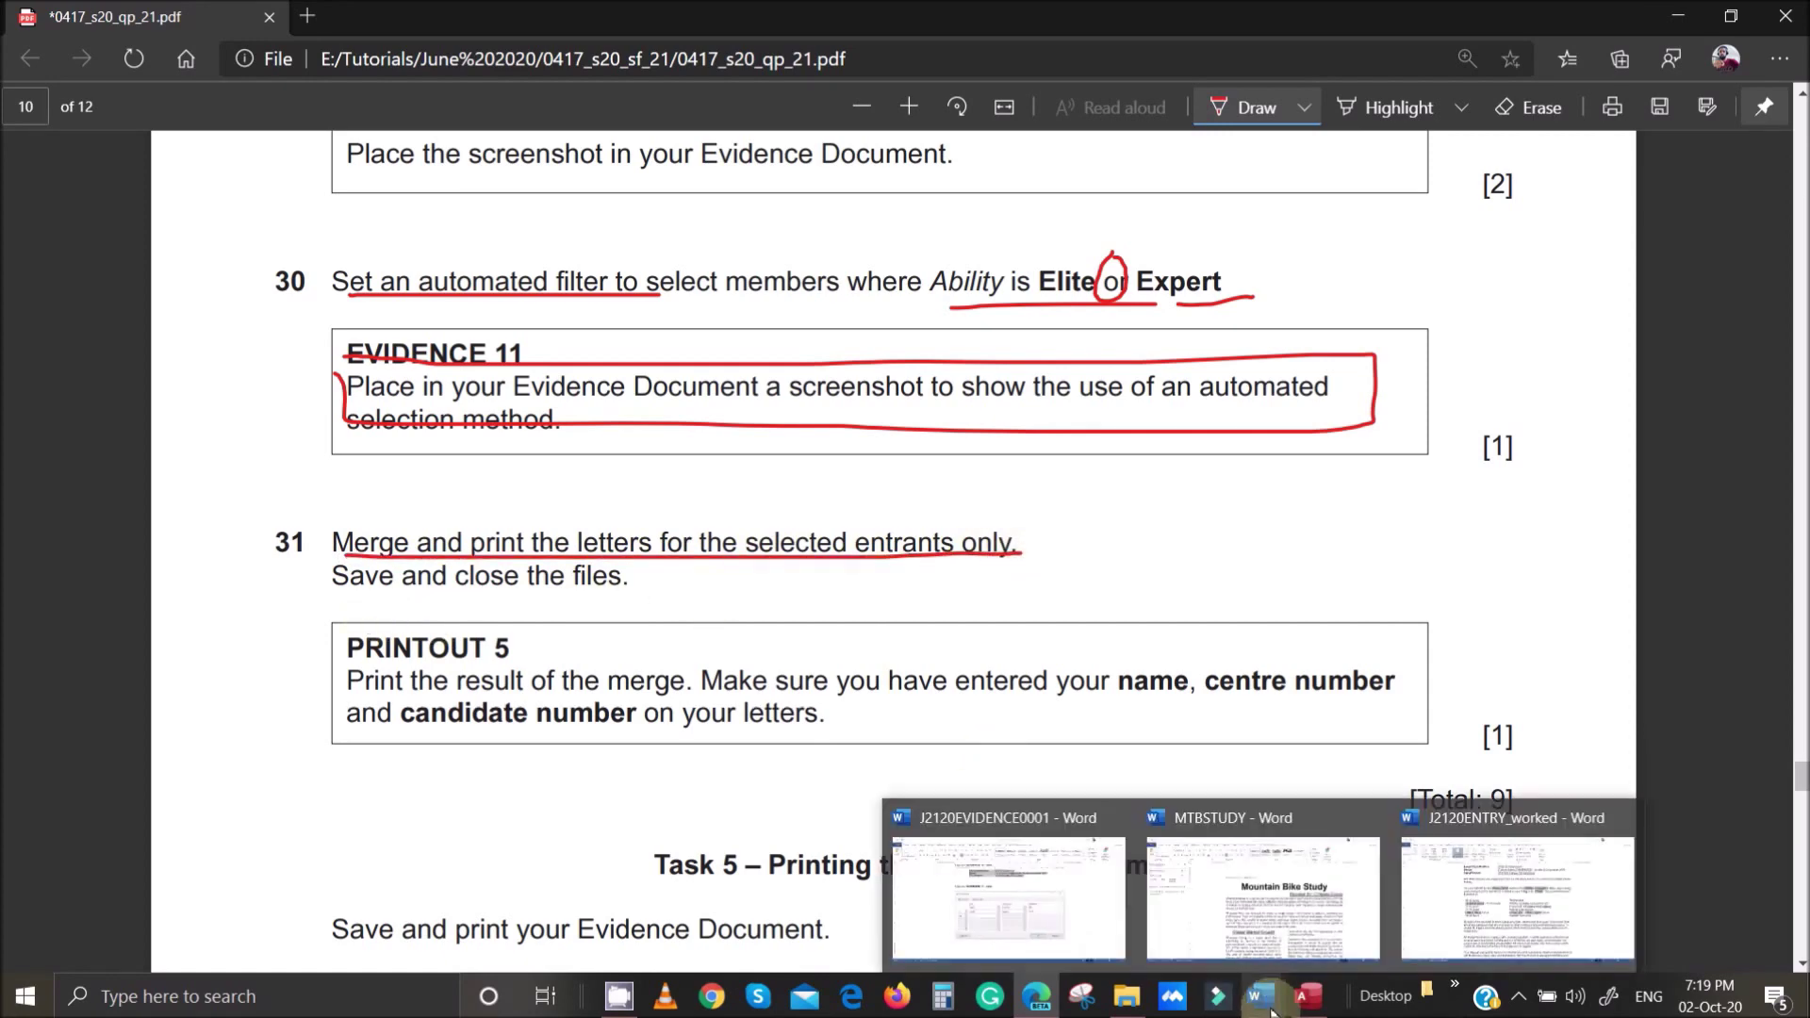
click(1505, 926)
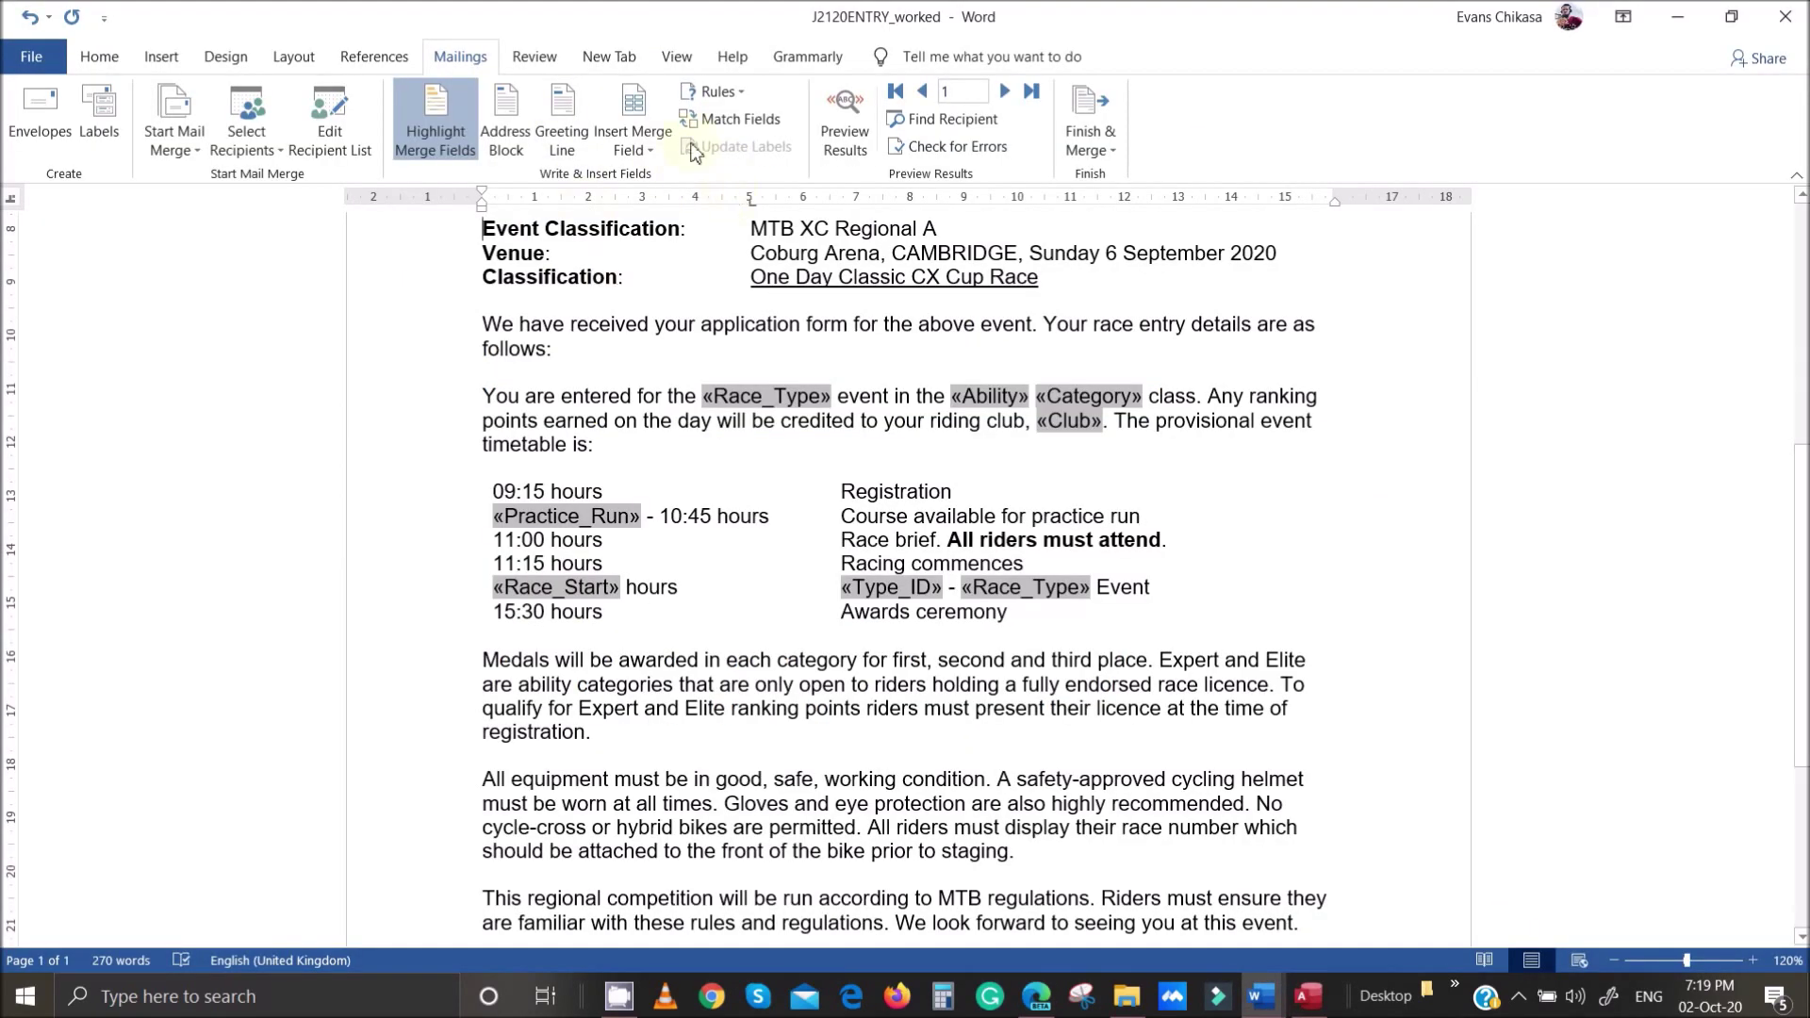
Preview the letter with real rider data such as Eliminator, Elite Senior
click(730, 121)
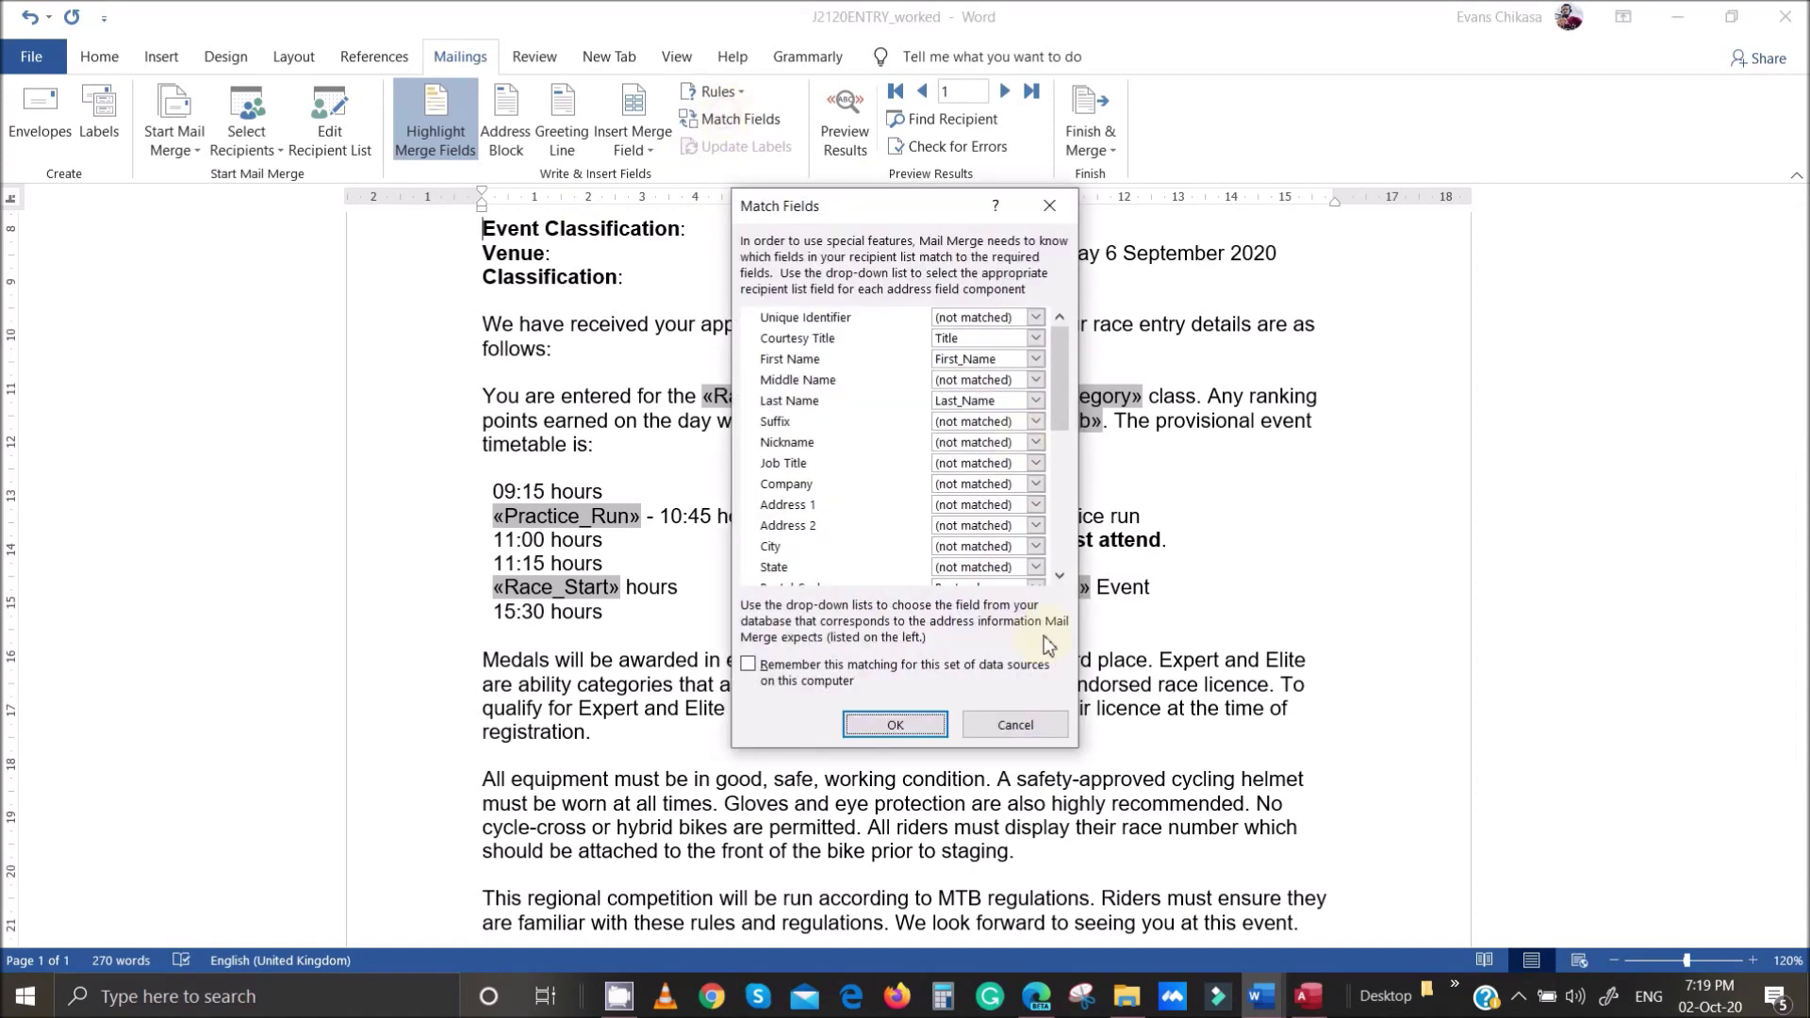
click(1051, 210)
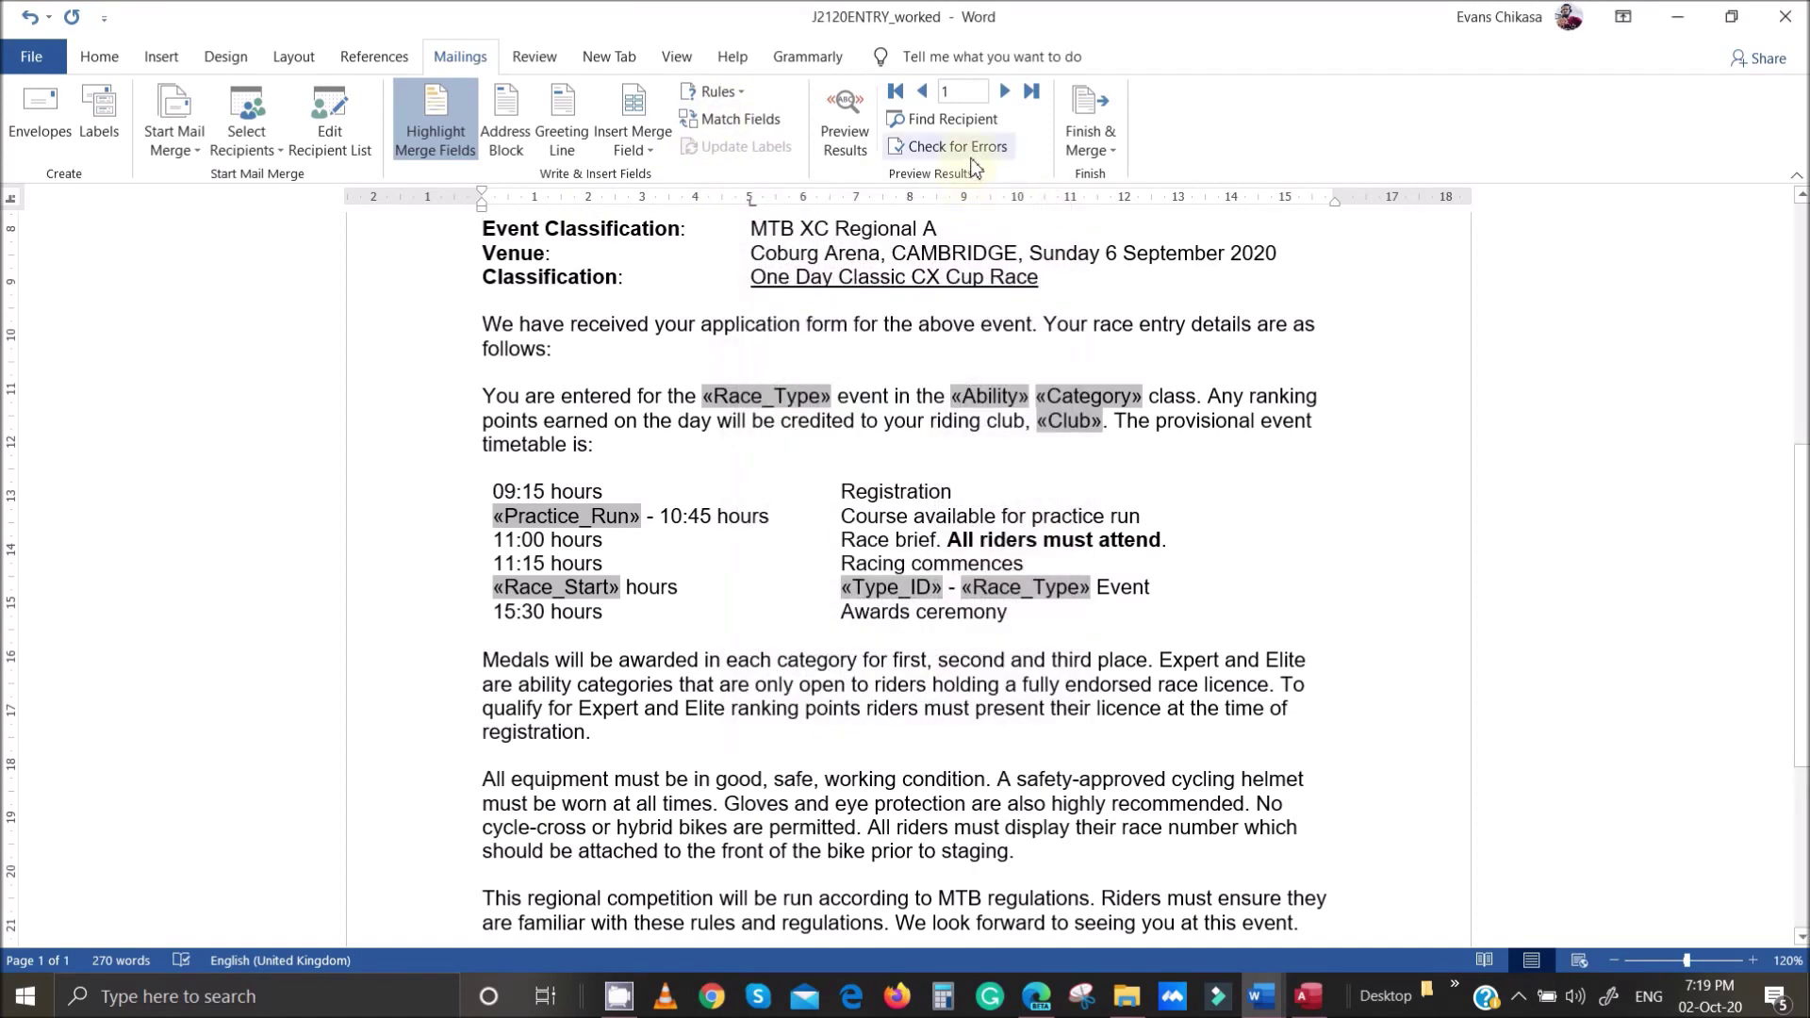
click(867, 151)
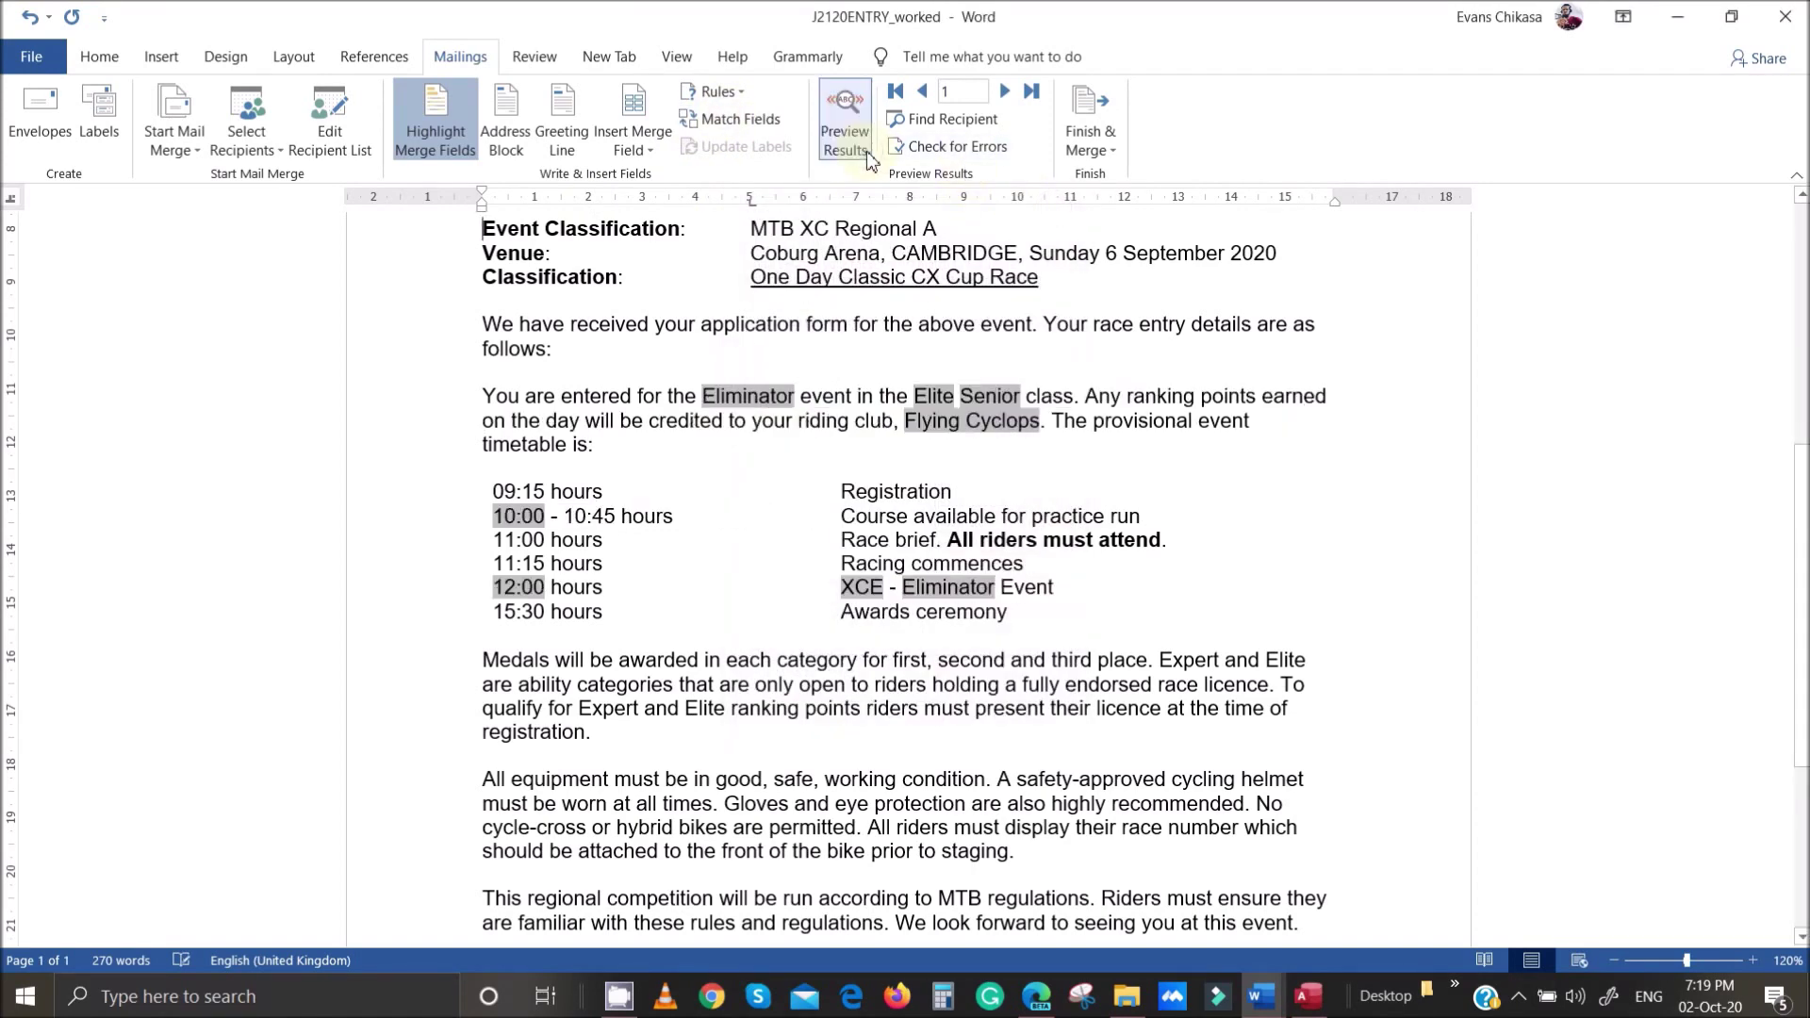
scroll(934, 528, up, 10)
scroll(953, 405, down, 15)
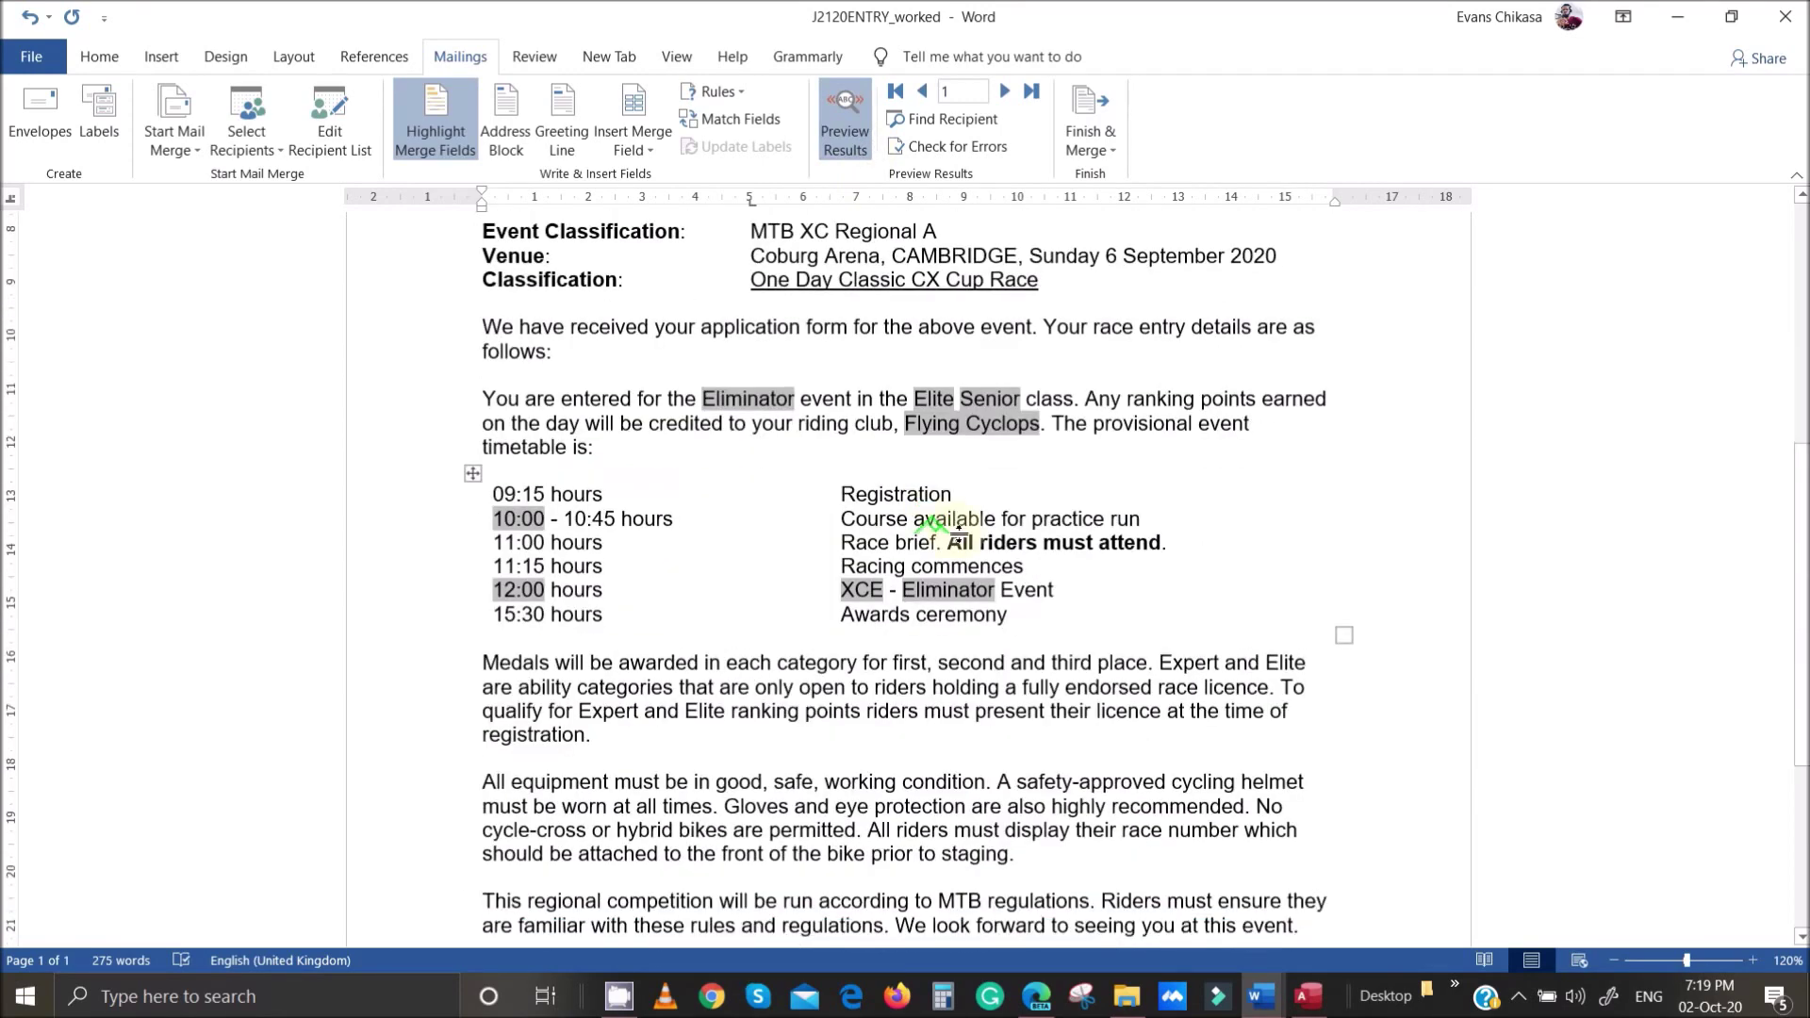
Merge all records into a new document using Edit Individual Documents
click(1112, 147)
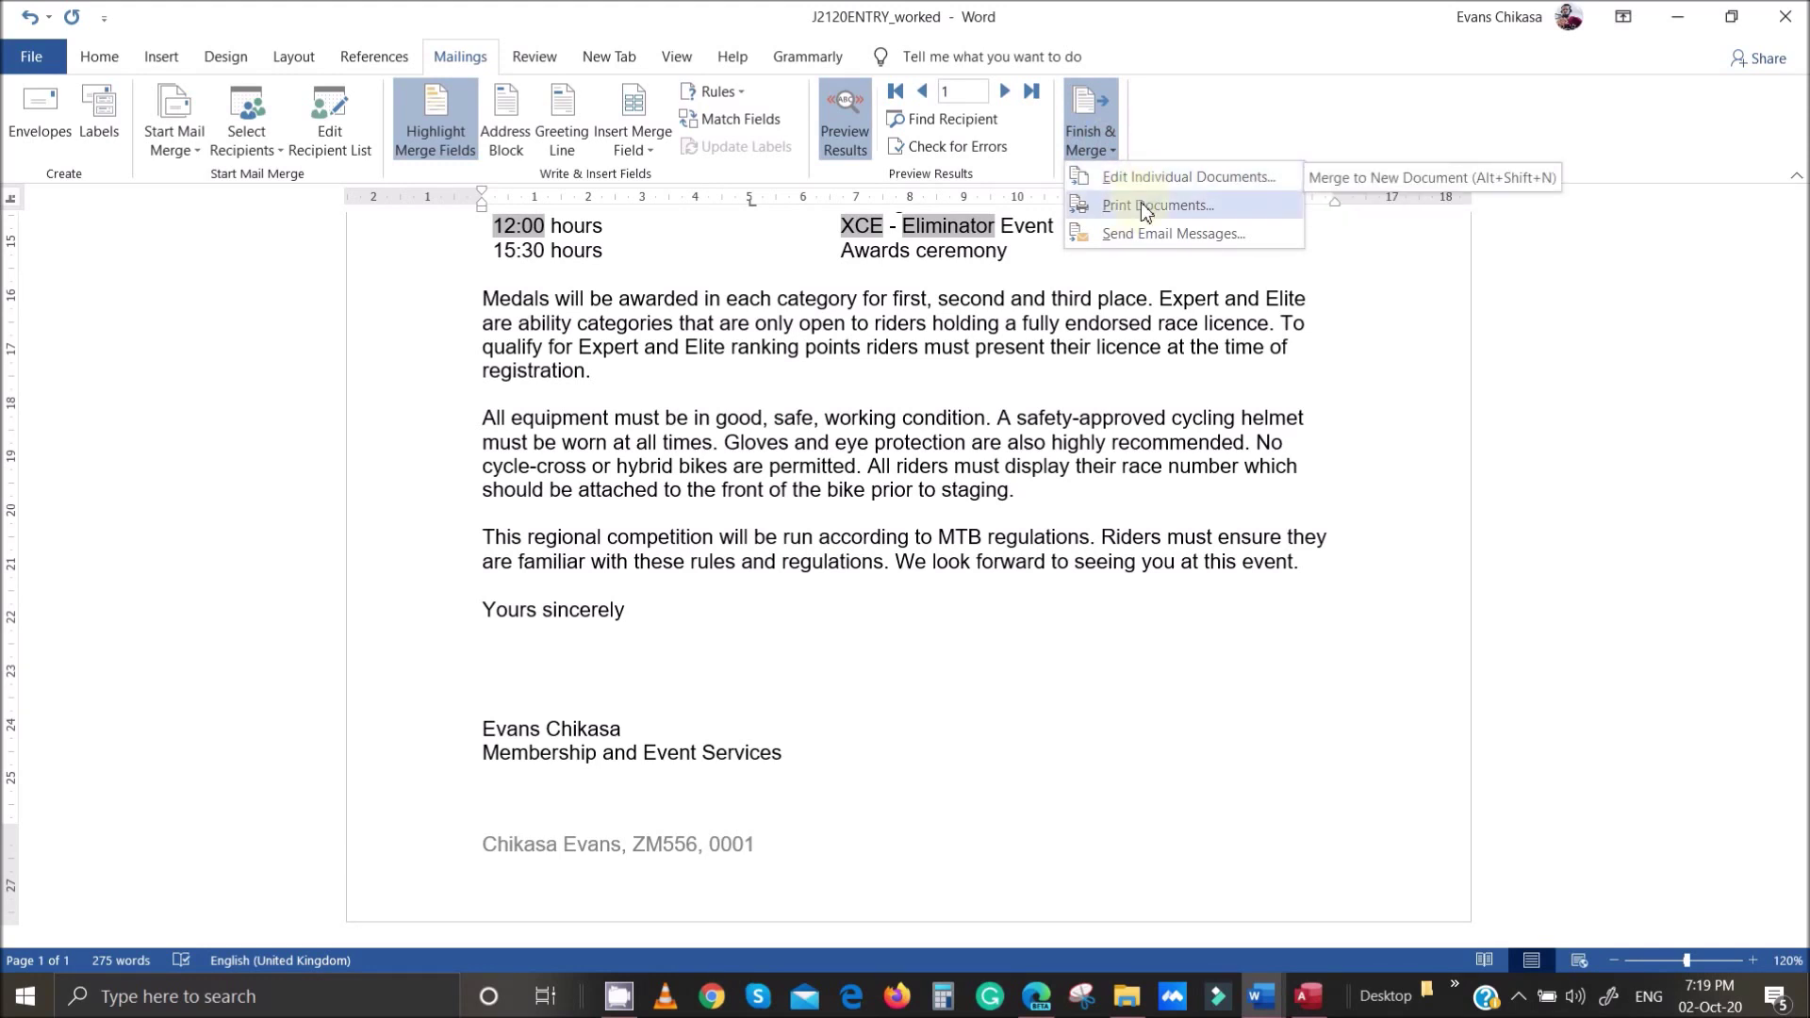
click(1141, 183)
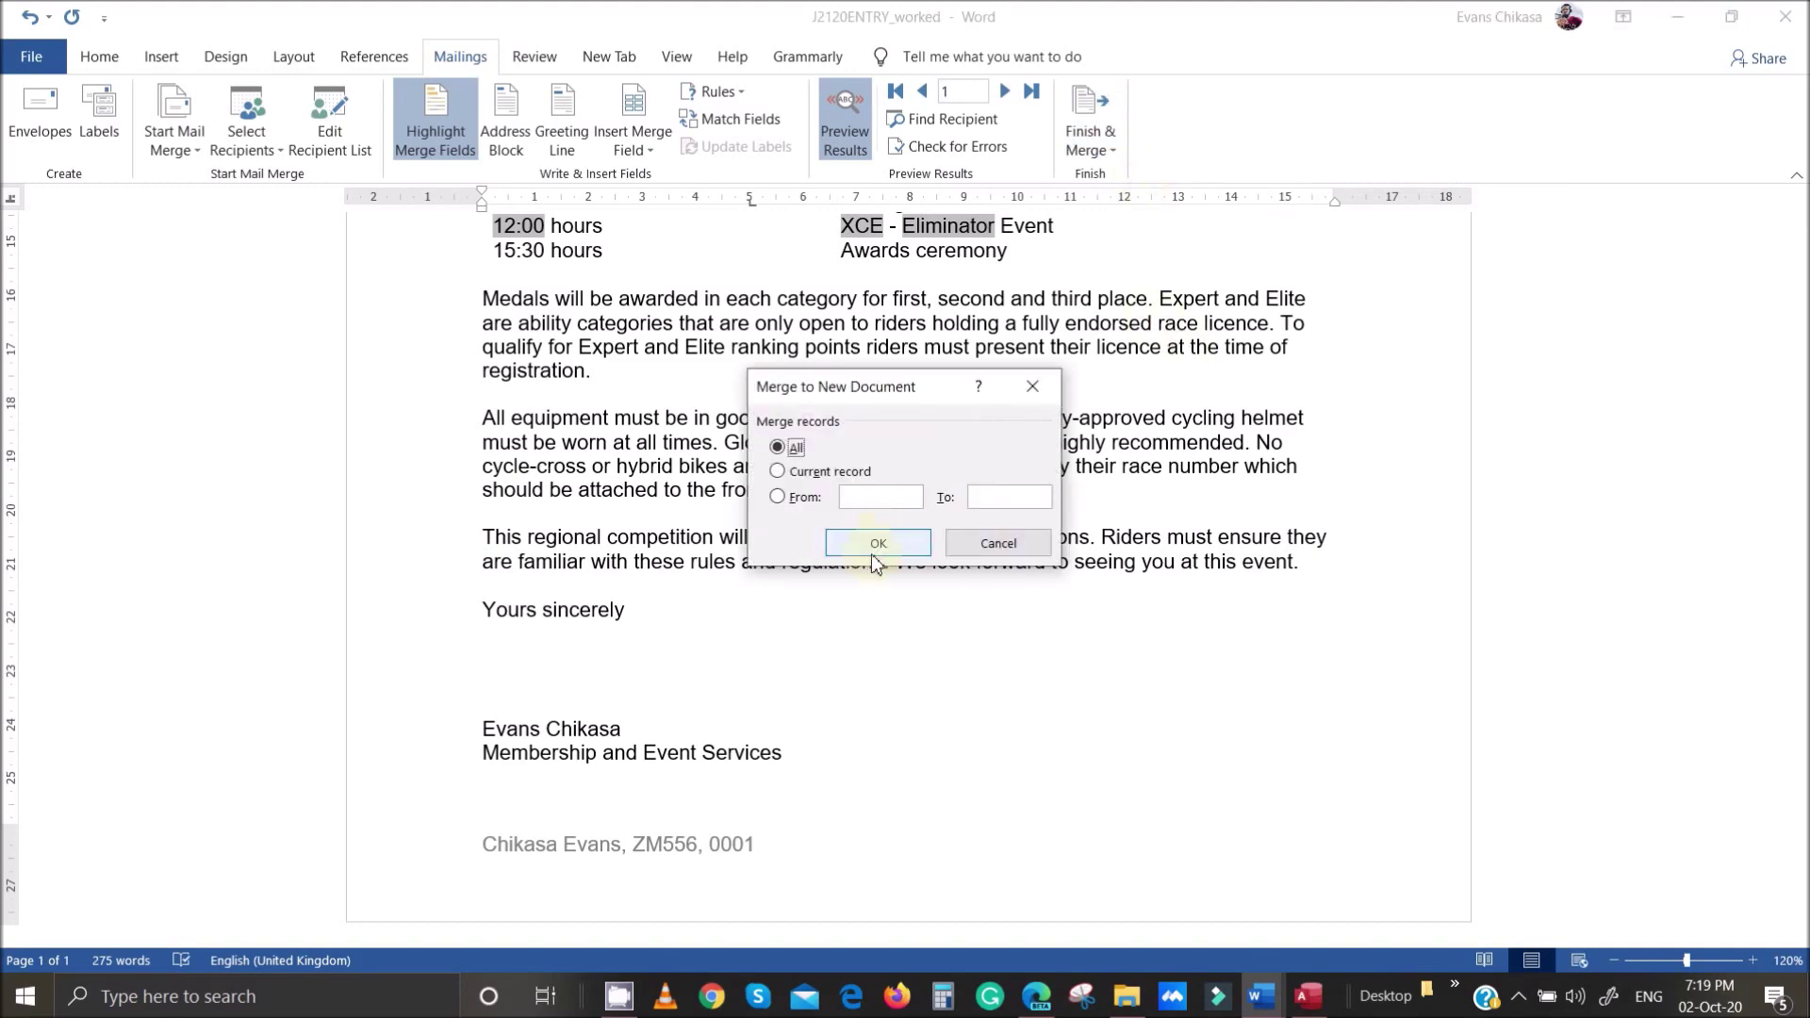
click(874, 547)
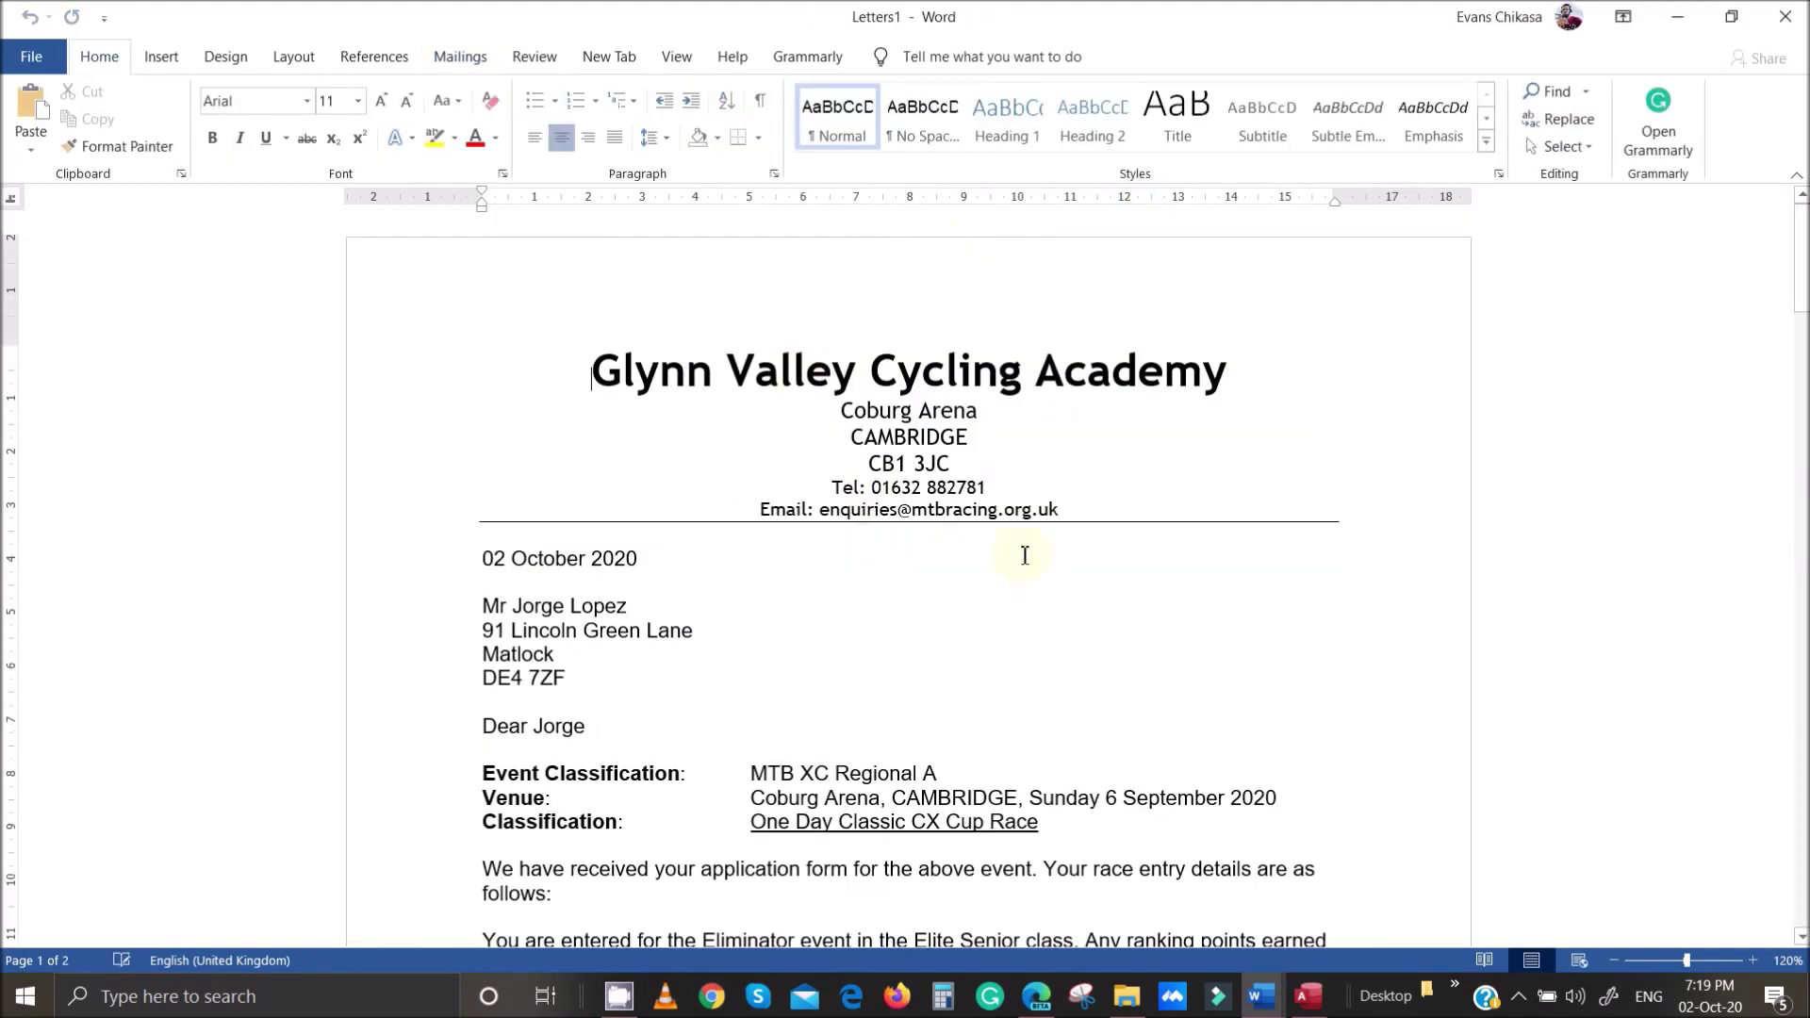
Save the merged letters as 'Mail merge worked_file' in the SFiles folder
scroll(1025, 555, down, 20)
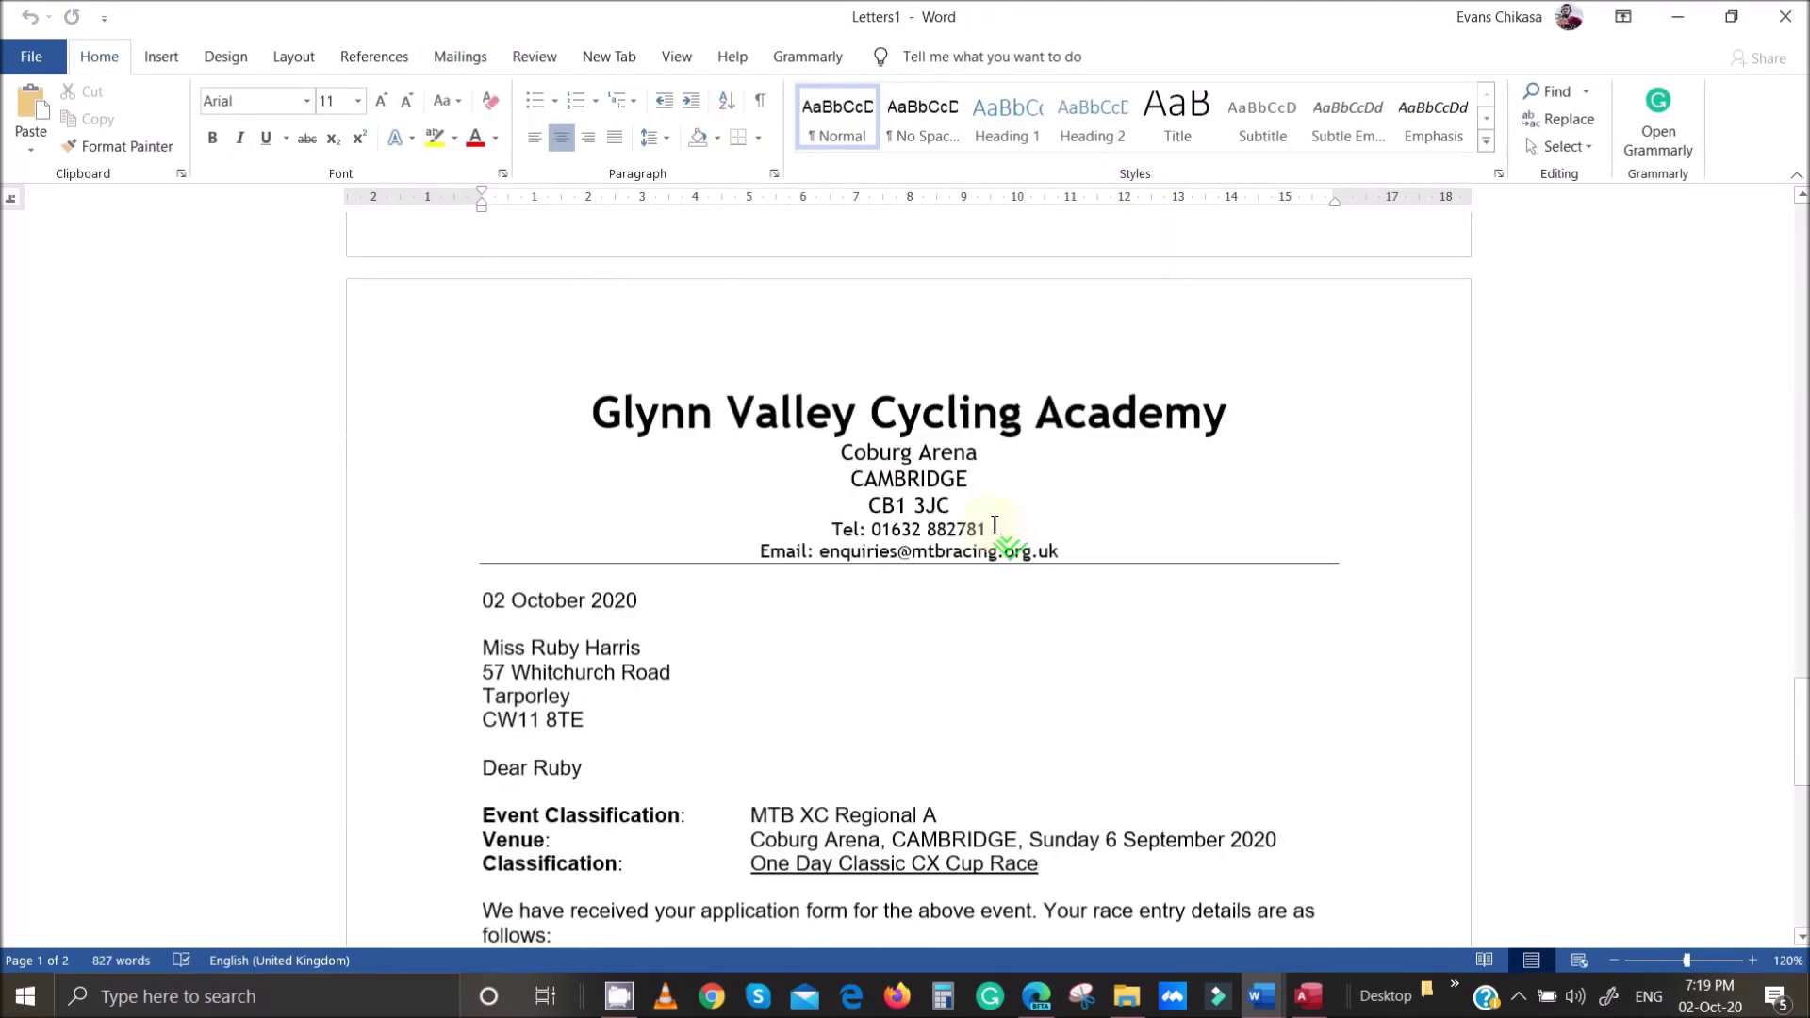
scroll(994, 525, down, 4)
click(31, 57)
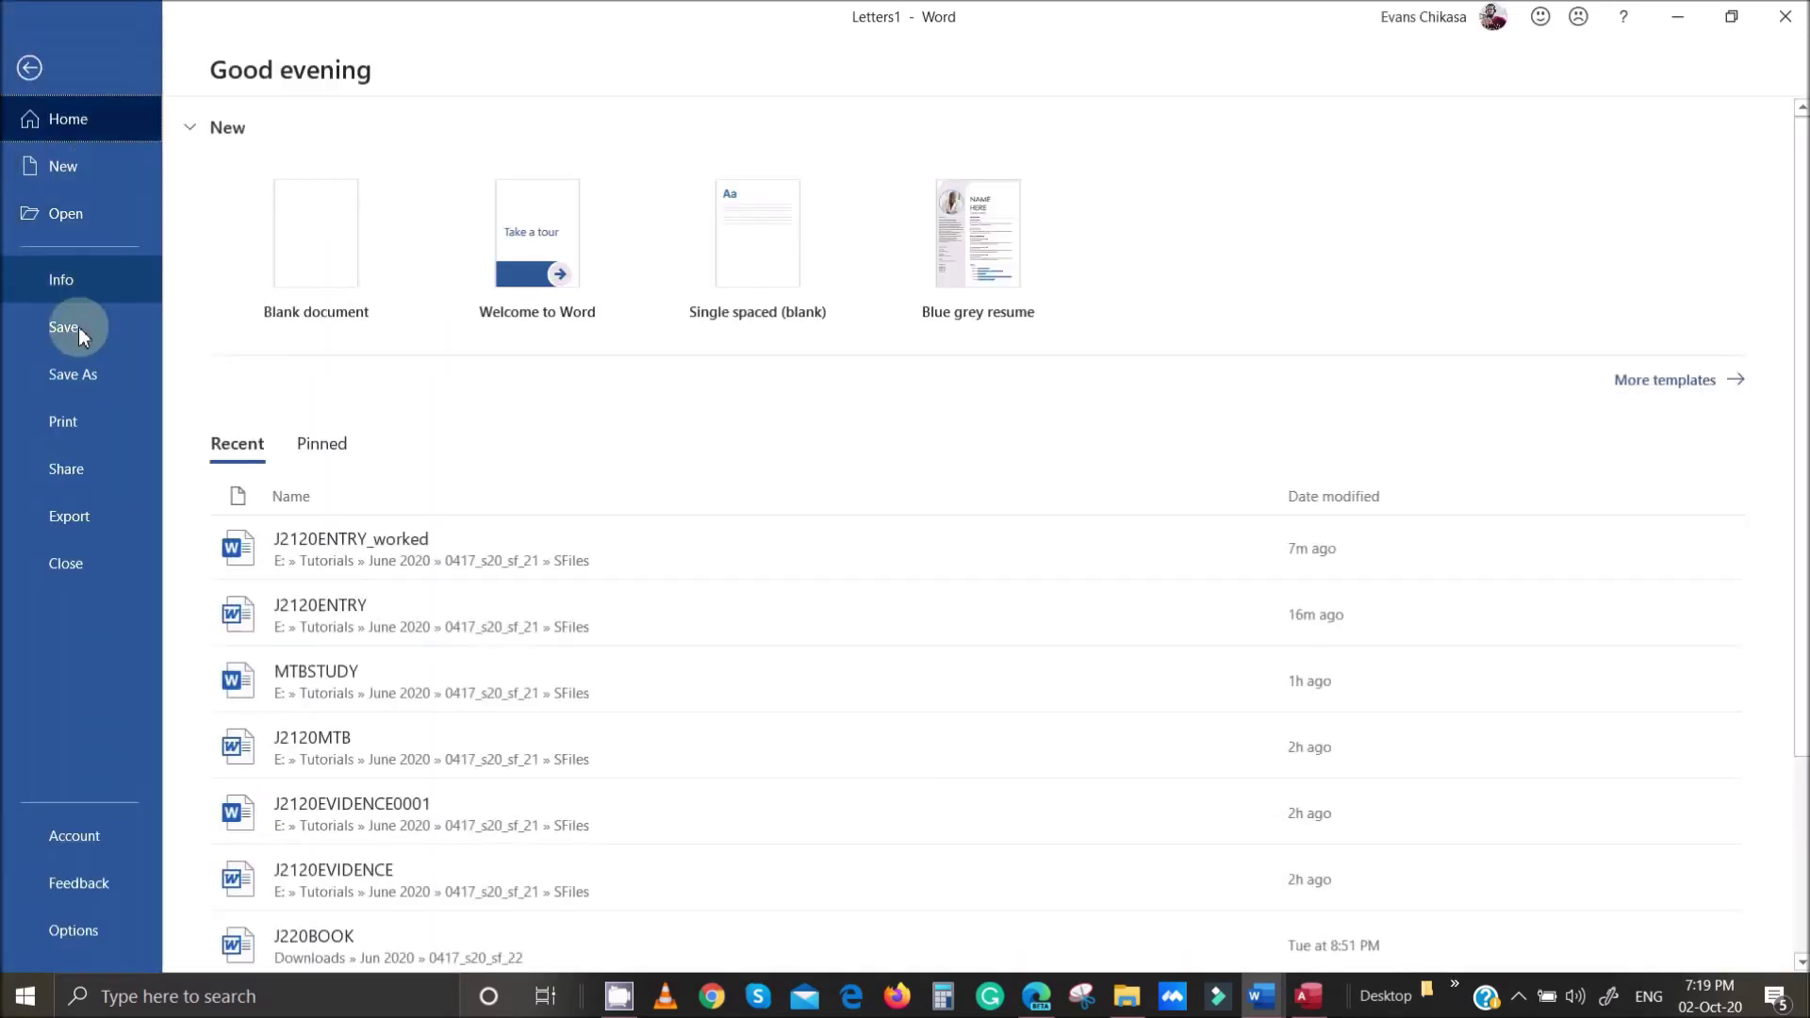
click(72, 368)
click(749, 262)
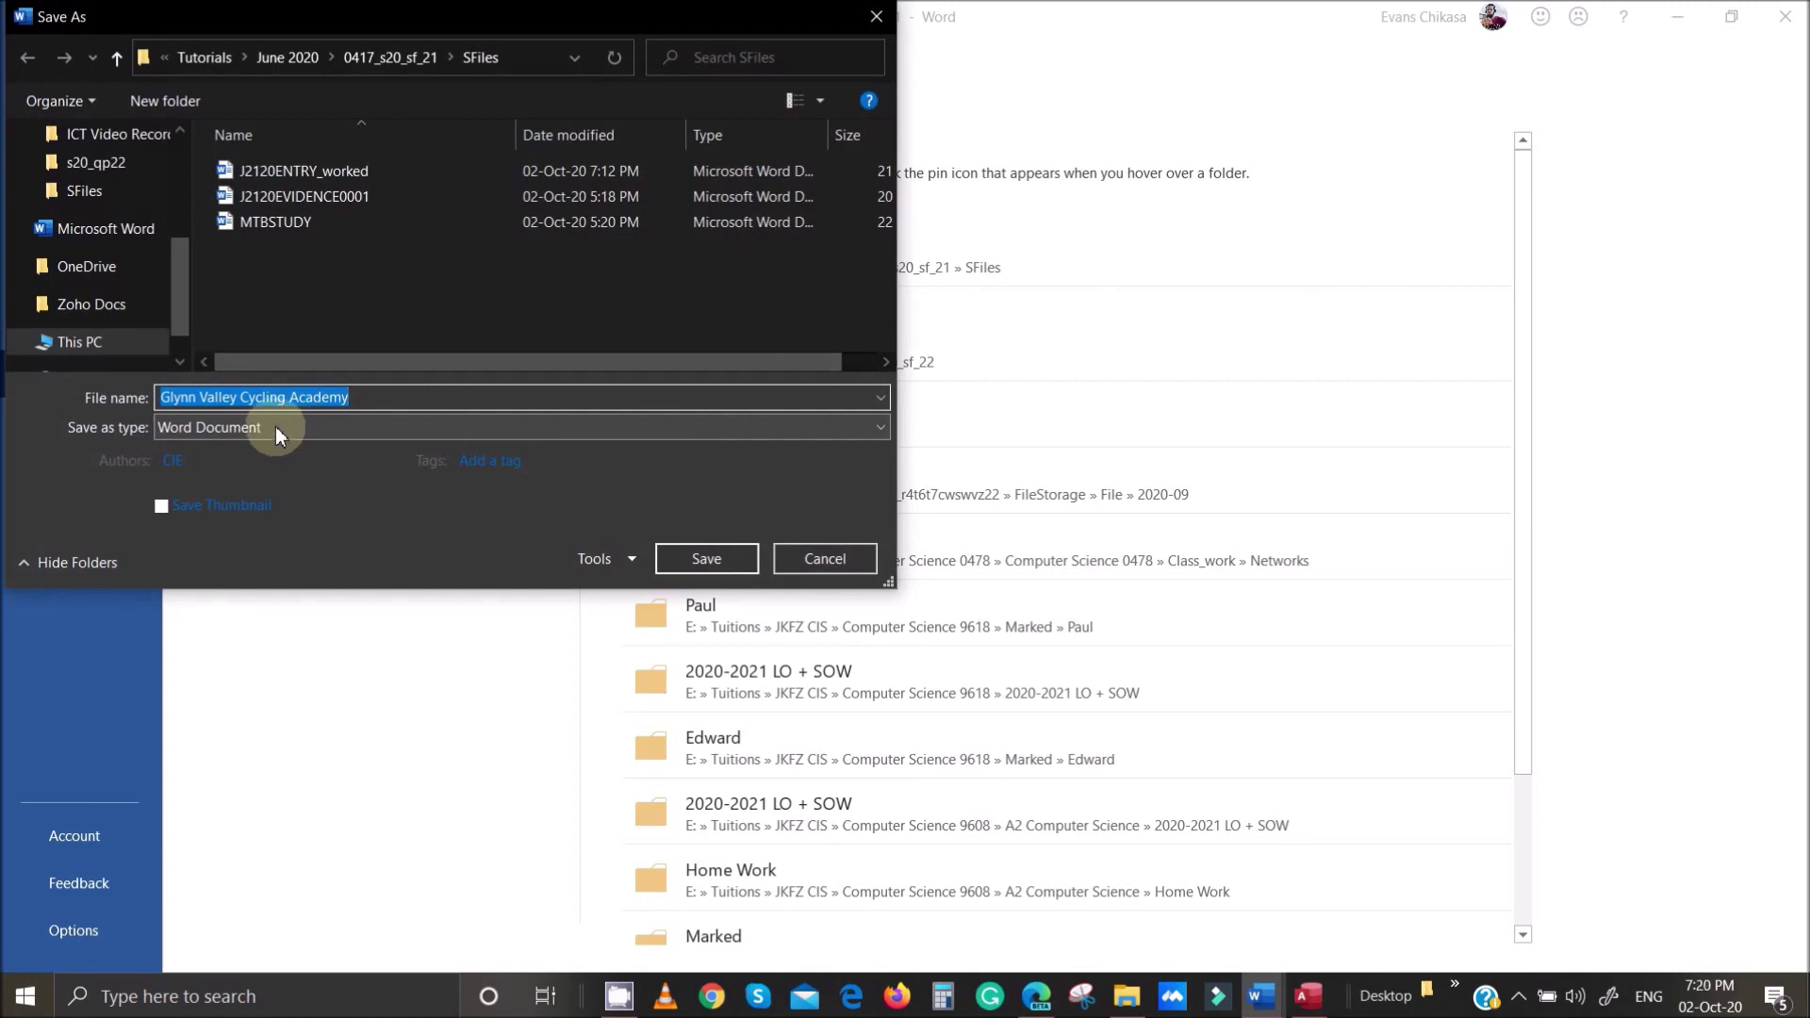
text(Mail merge worked_file)
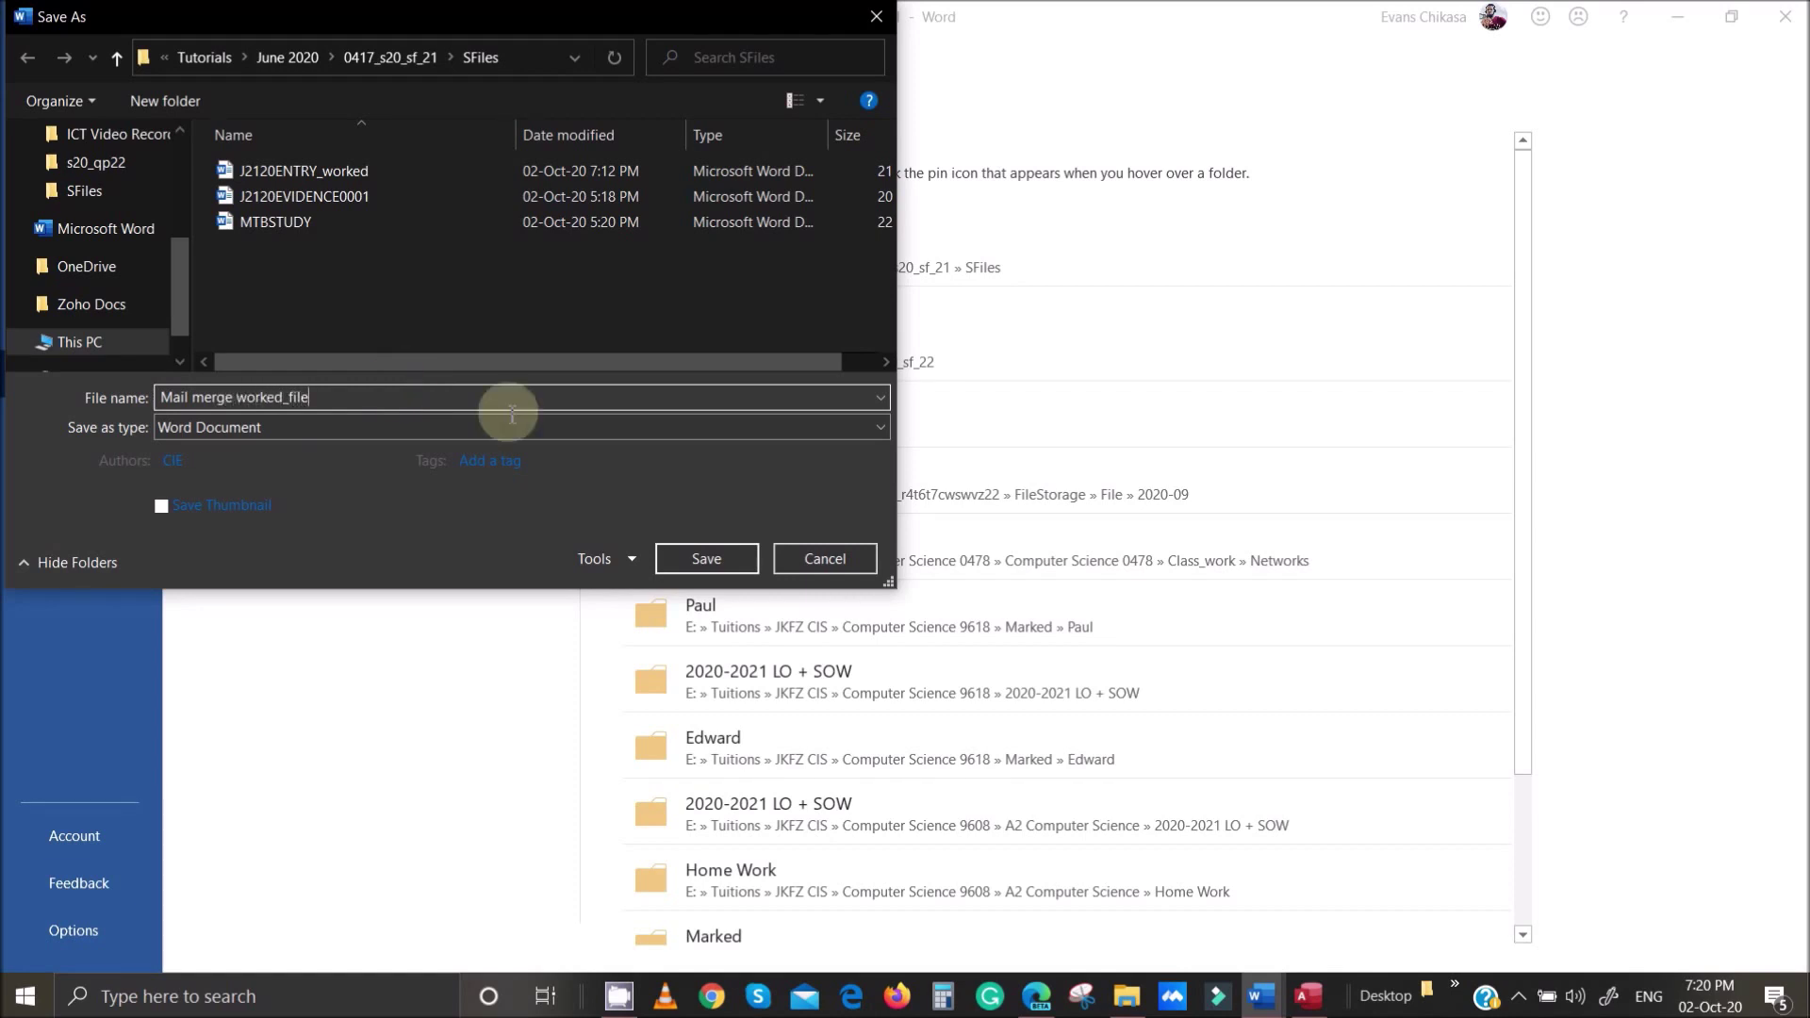
click(670, 562)
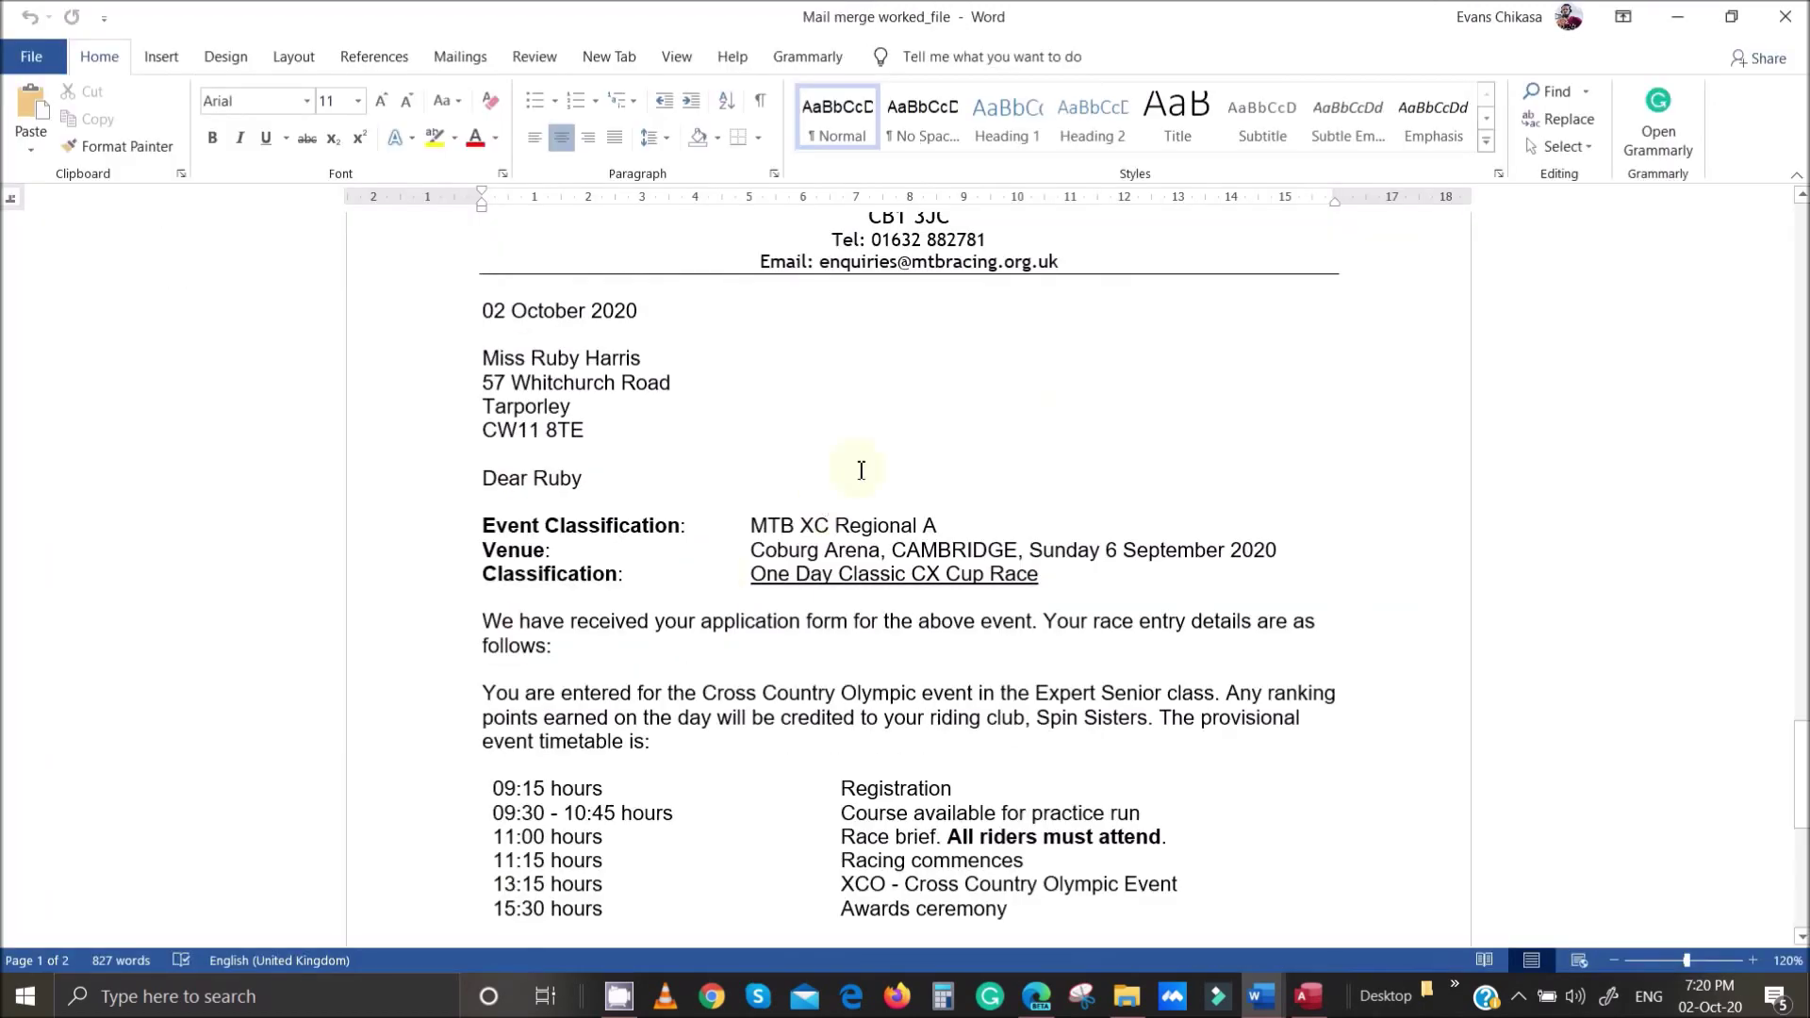
Scroll through the three merged letters to check each rider's personalised letter
scroll(793, 589, down, 10)
scroll(793, 590, up, 15)
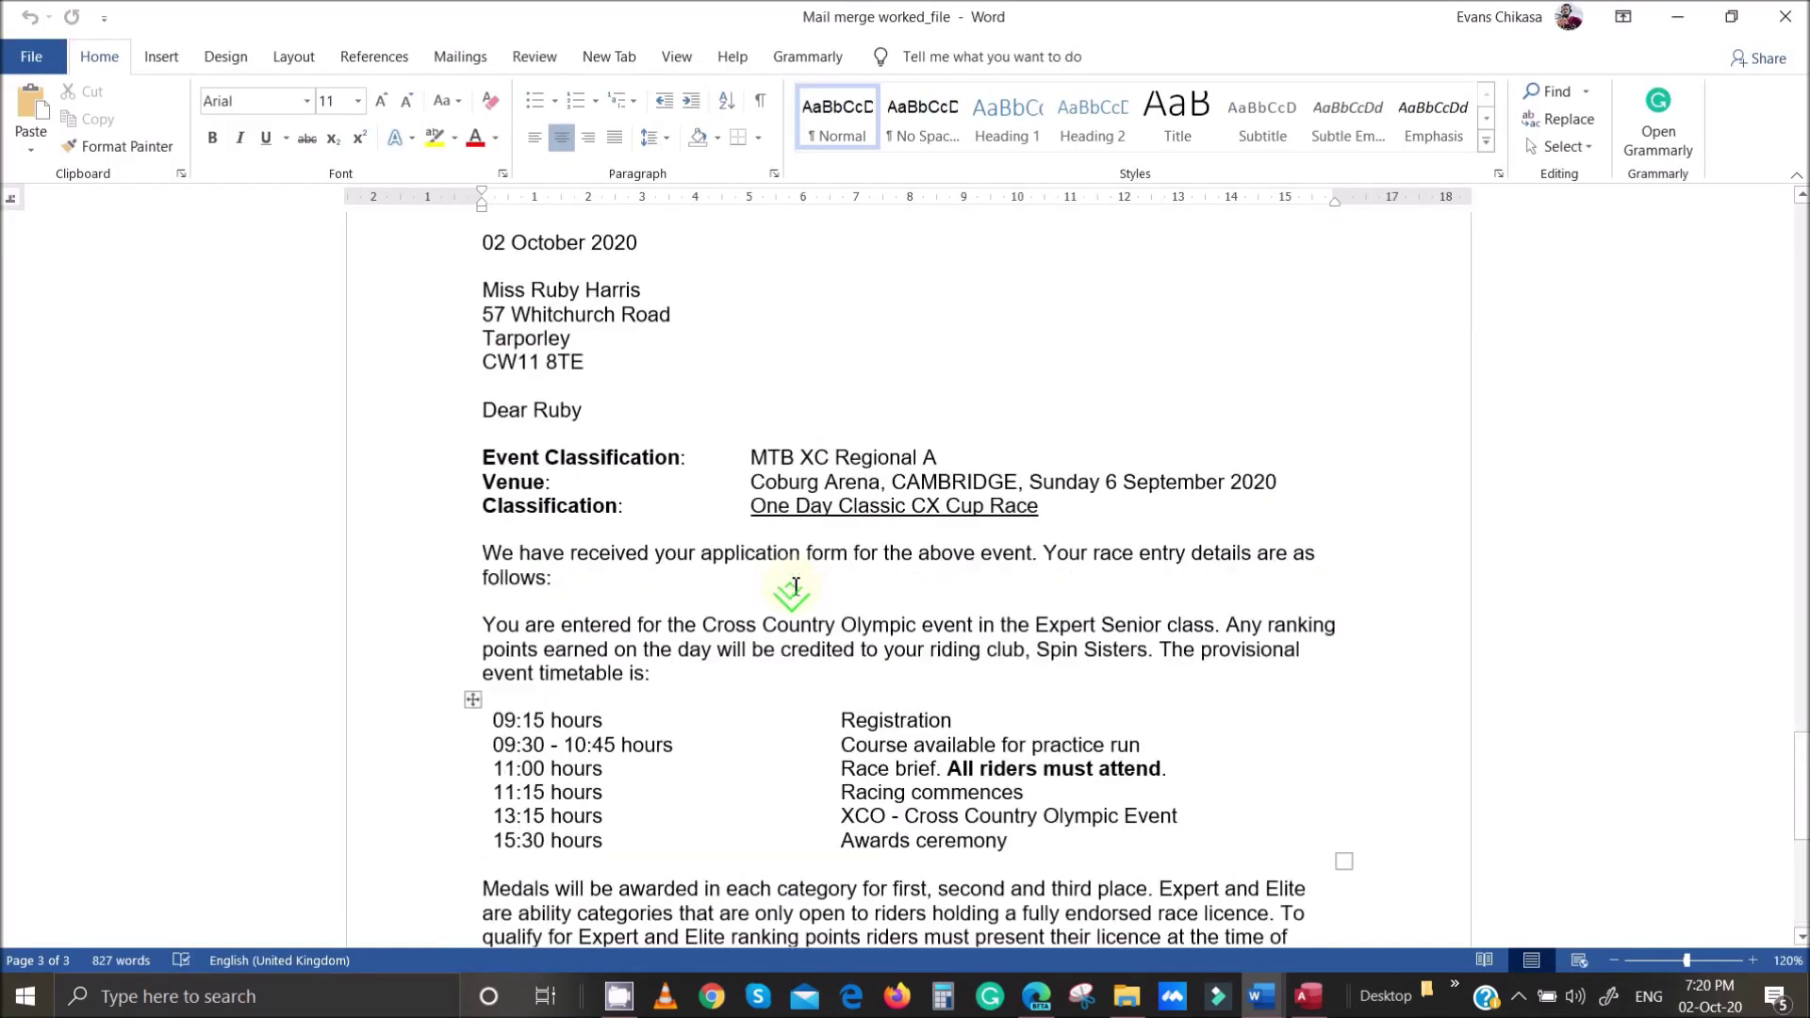
scroll(775, 560, up, 10)
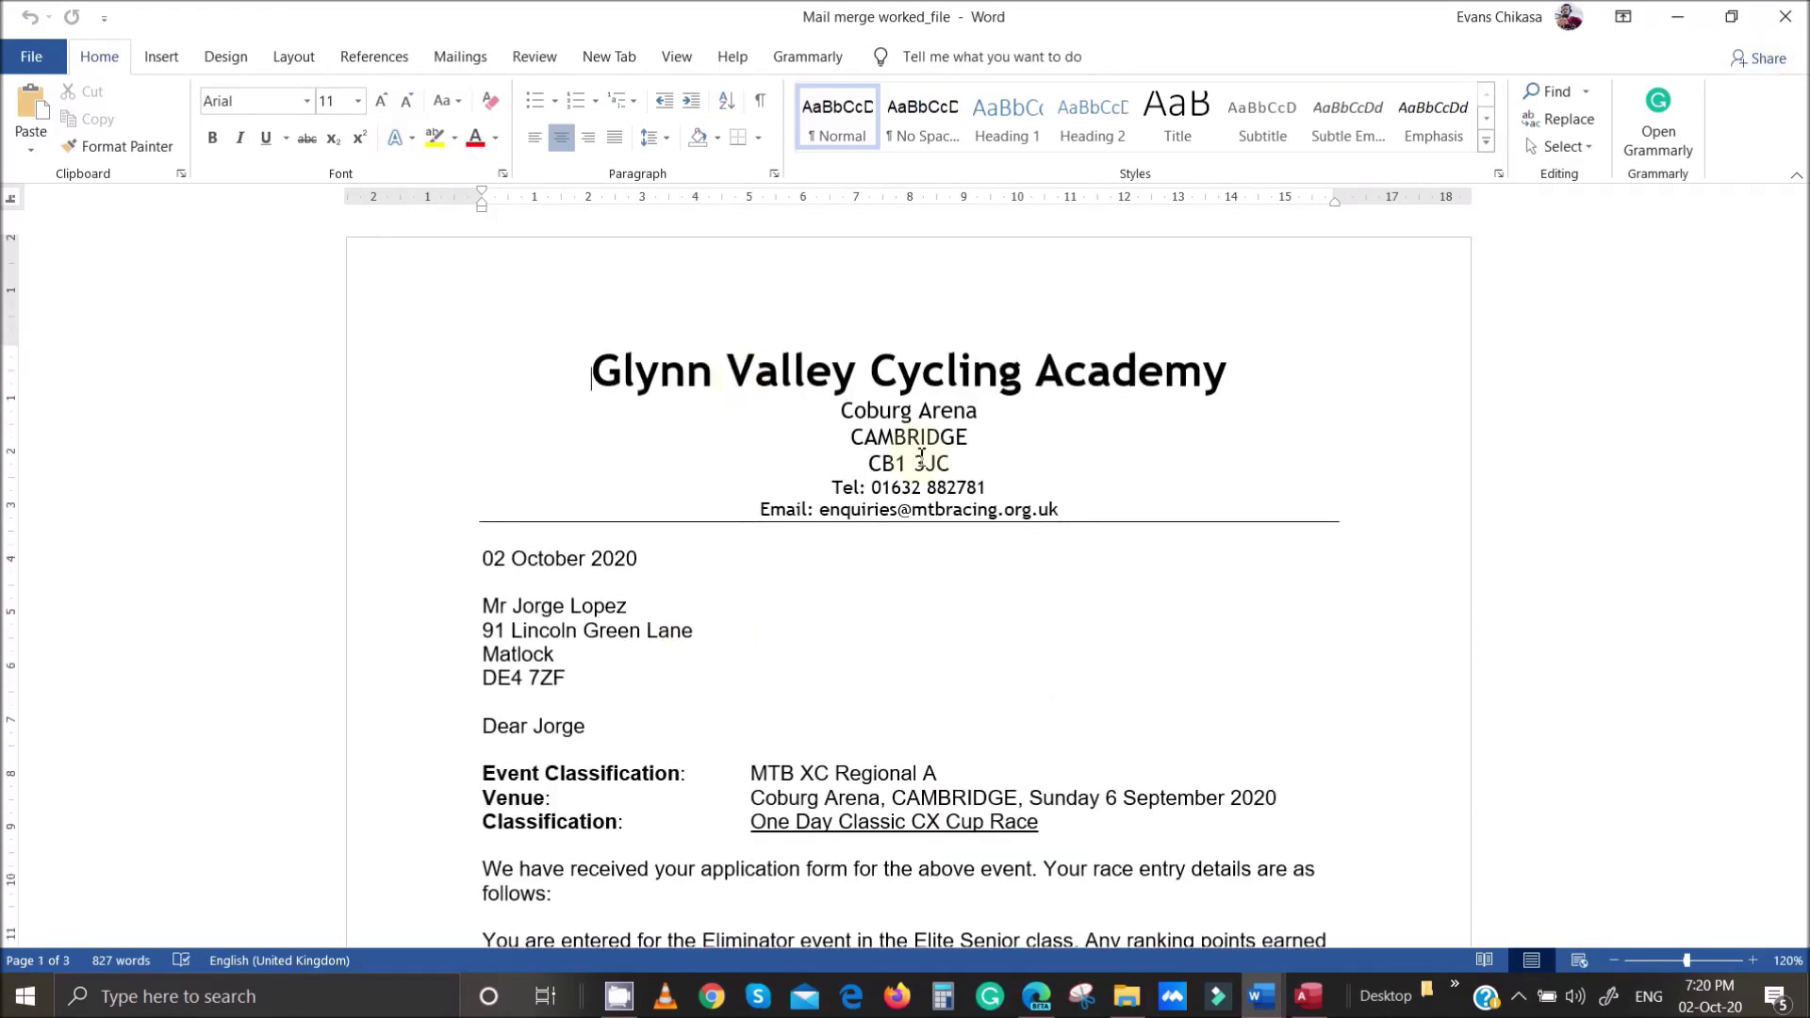
scroll(981, 630, down, 5)
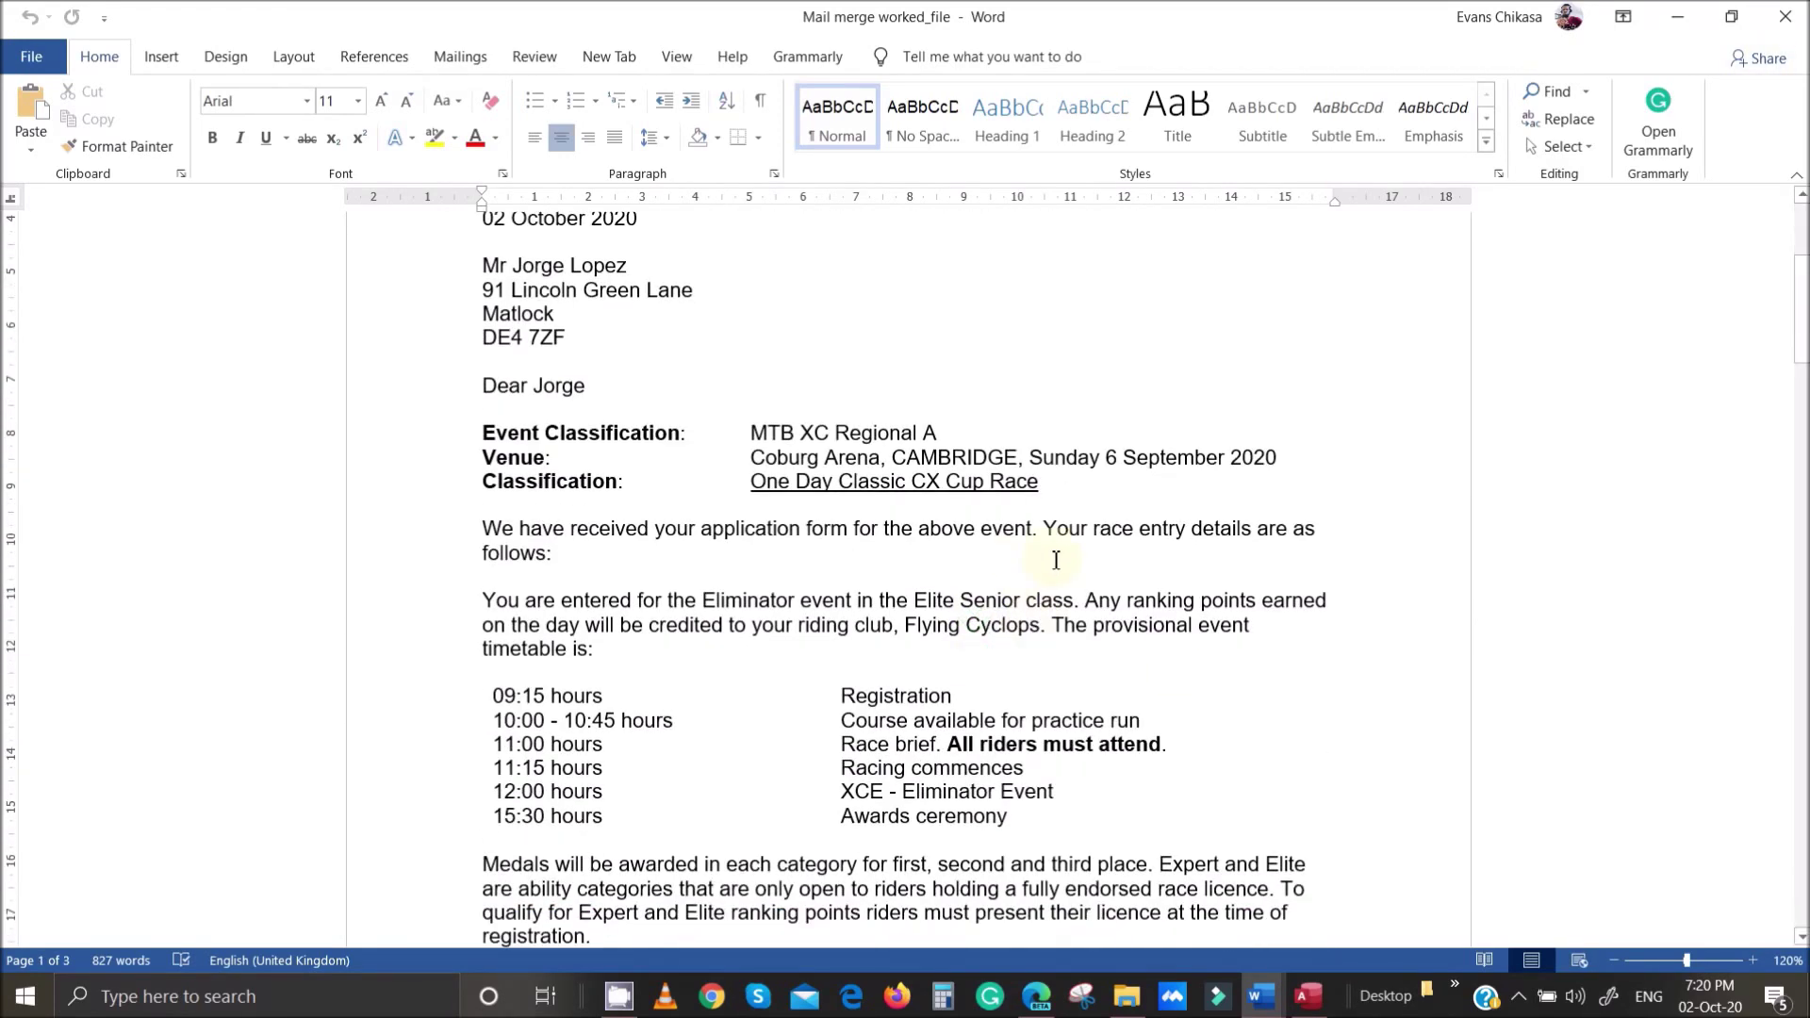
In the exam PDF, box Task 5 and PRINTOUT 6 in red and underline name, centre and candidate number
mouse_move(1037, 994)
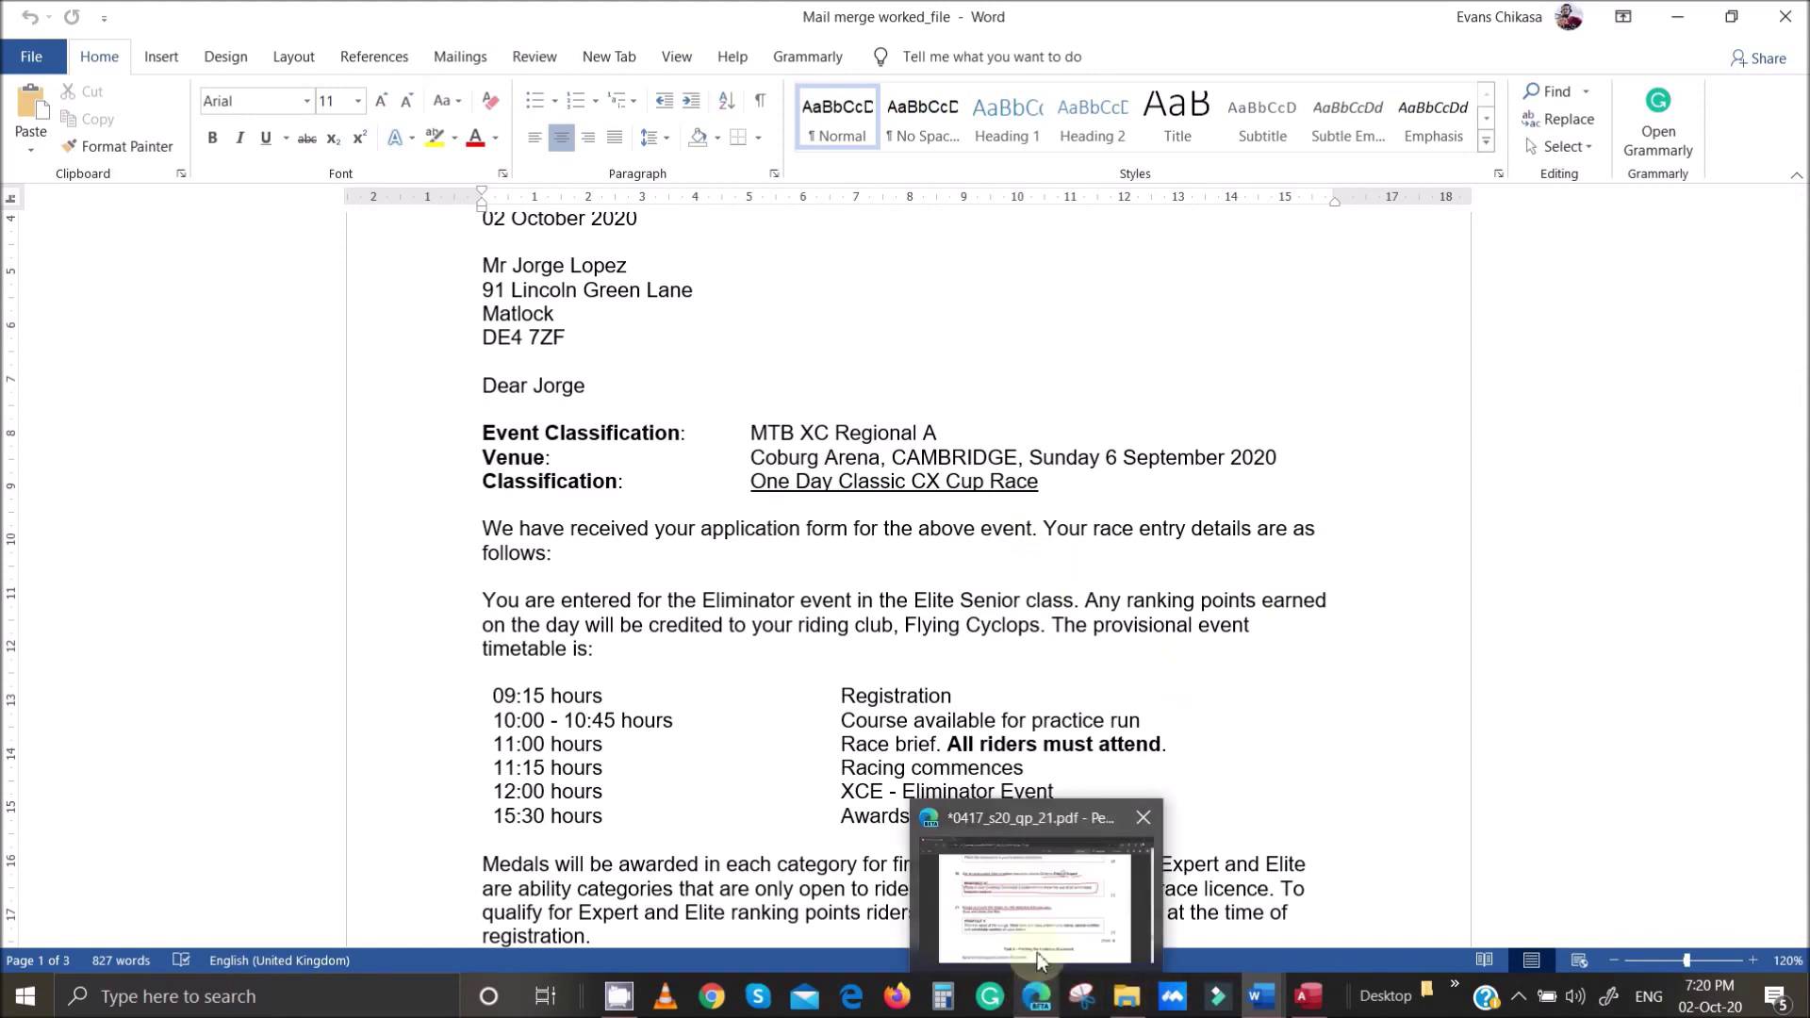
click(1040, 960)
scroll(698, 648, down, 2)
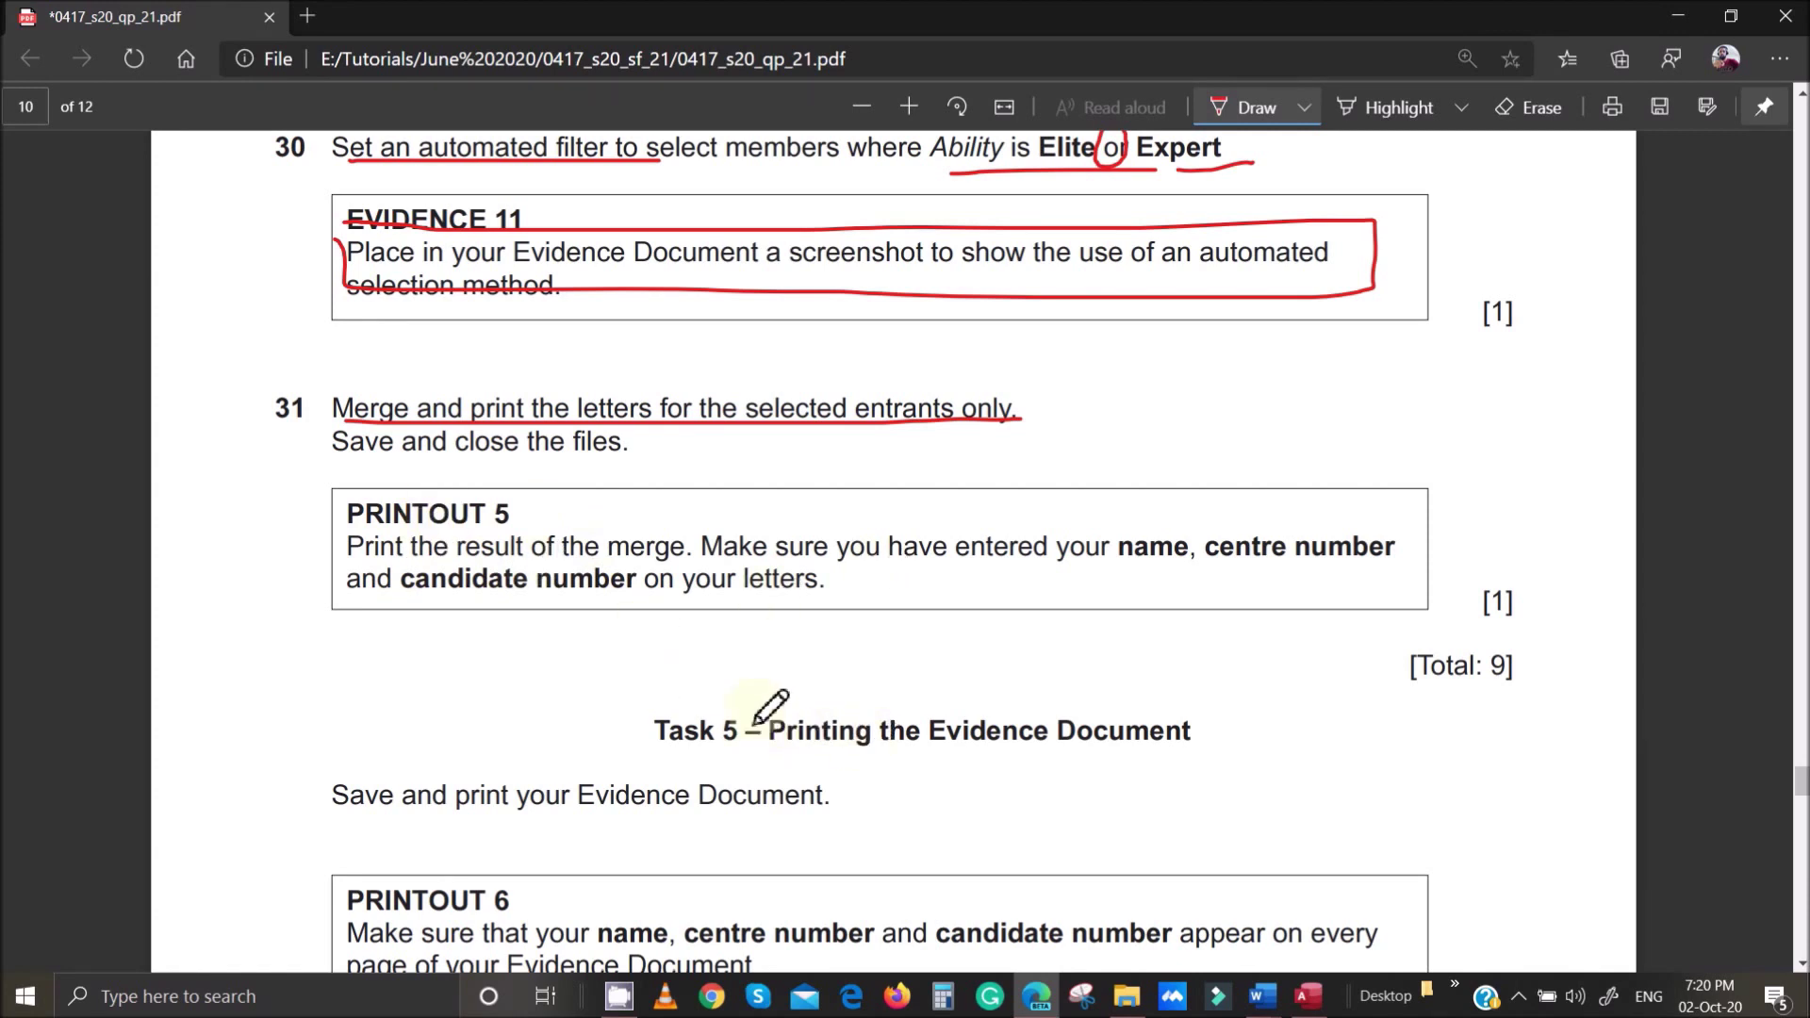
scroll(757, 719, down, 6)
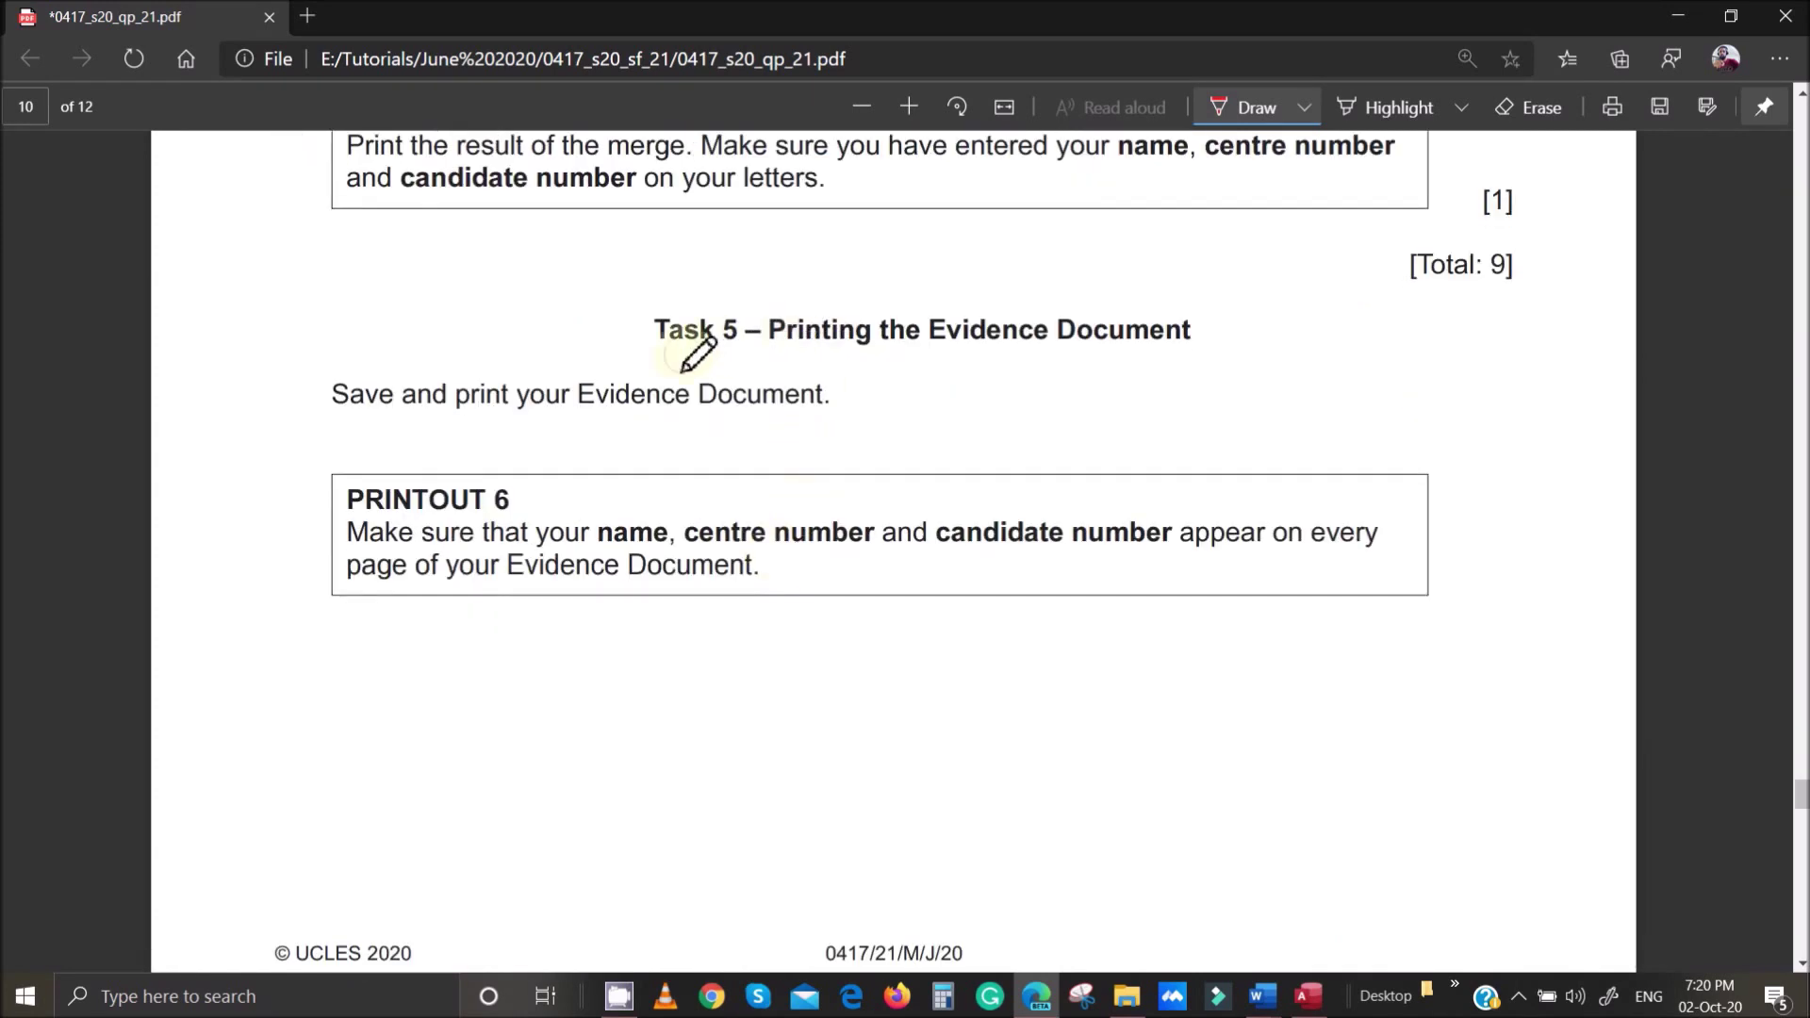
drag(680, 355, 1253, 329)
mouse_move(1079, 295)
mouse_down()
mouse_move(634, 324)
mouse_move(830, 356)
mouse_move(1234, 355)
mouse_up()
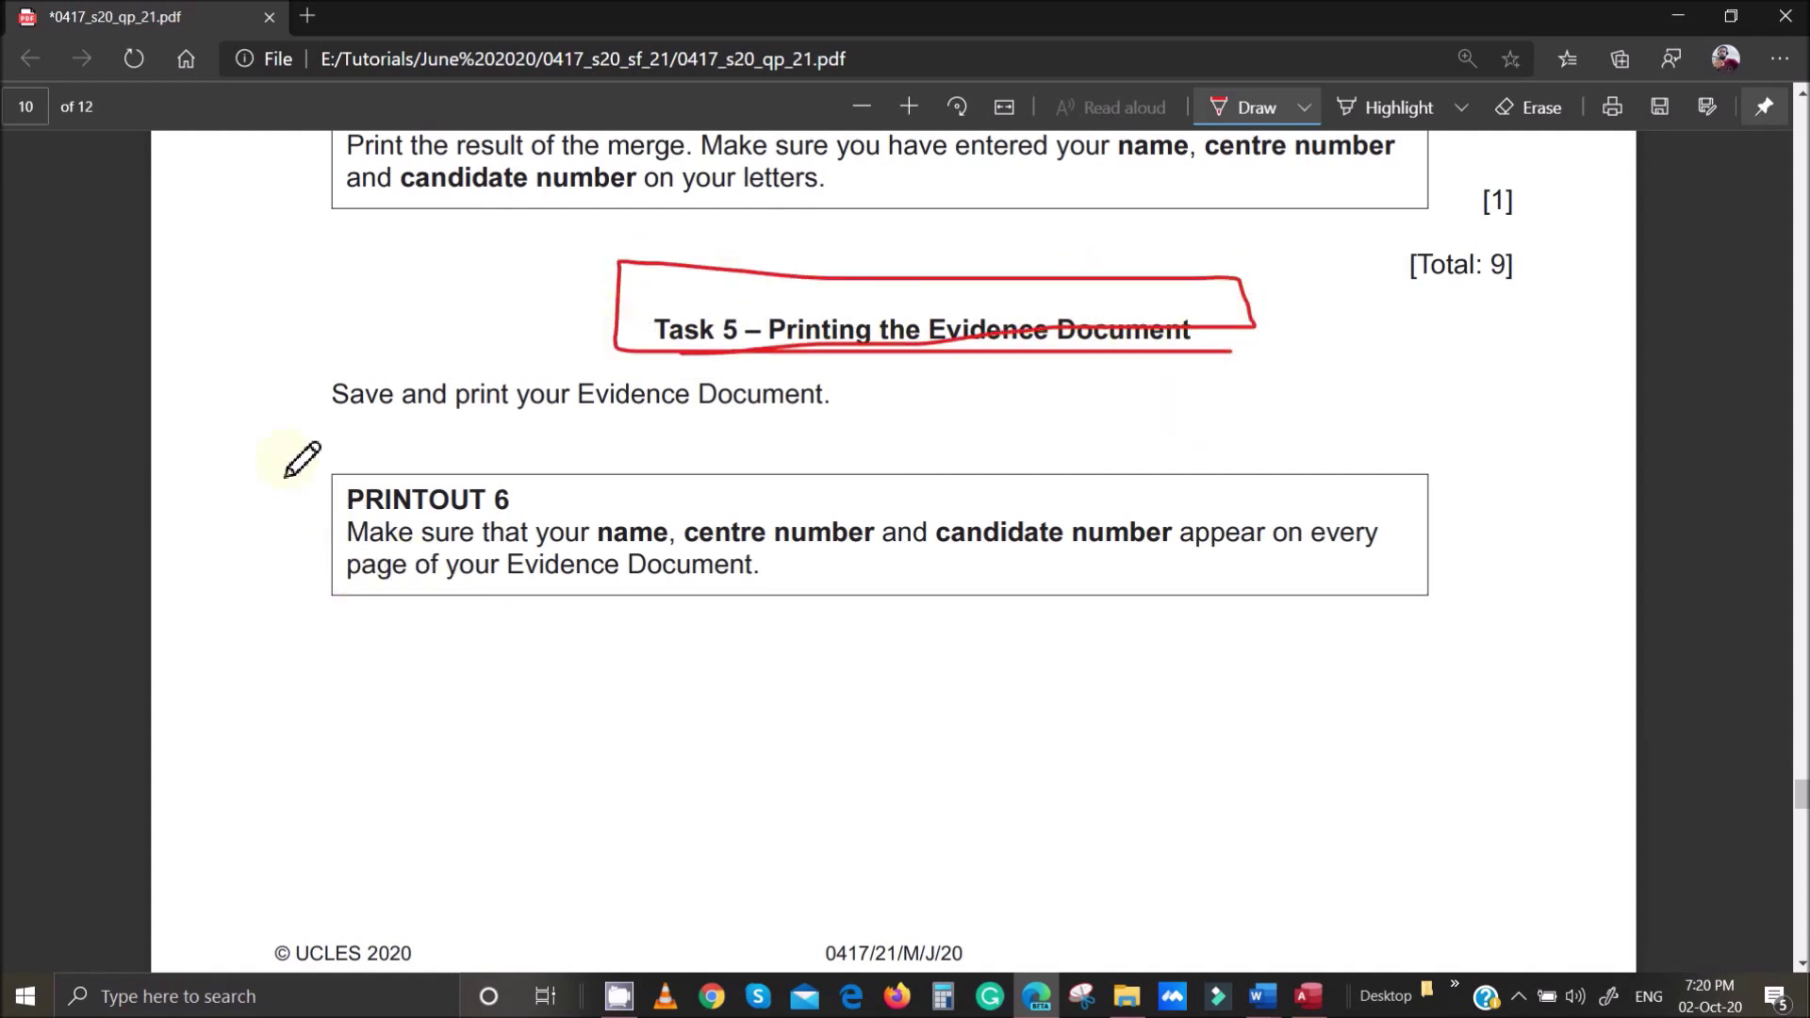
mouse_move(300, 443)
mouse_down()
mouse_move(342, 603)
mouse_move(1472, 619)
mouse_move(1459, 481)
mouse_move(199, 481)
mouse_up()
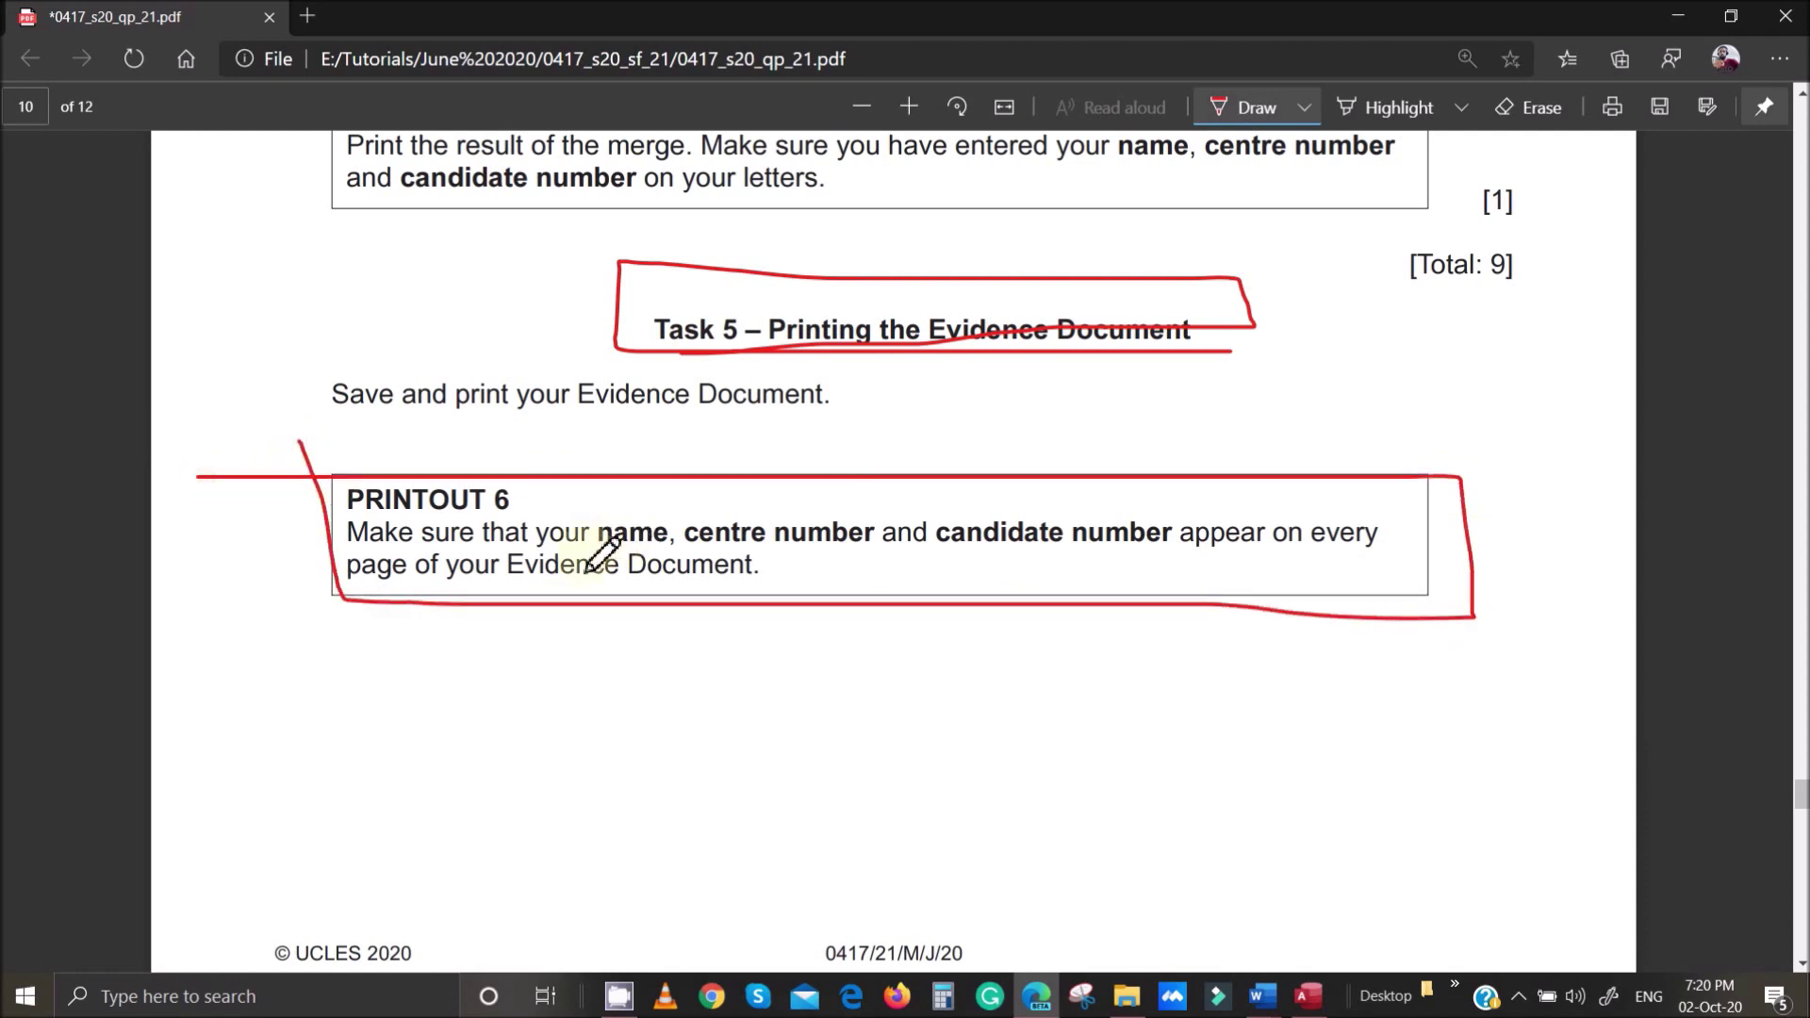
drag(595, 547, 1190, 544)
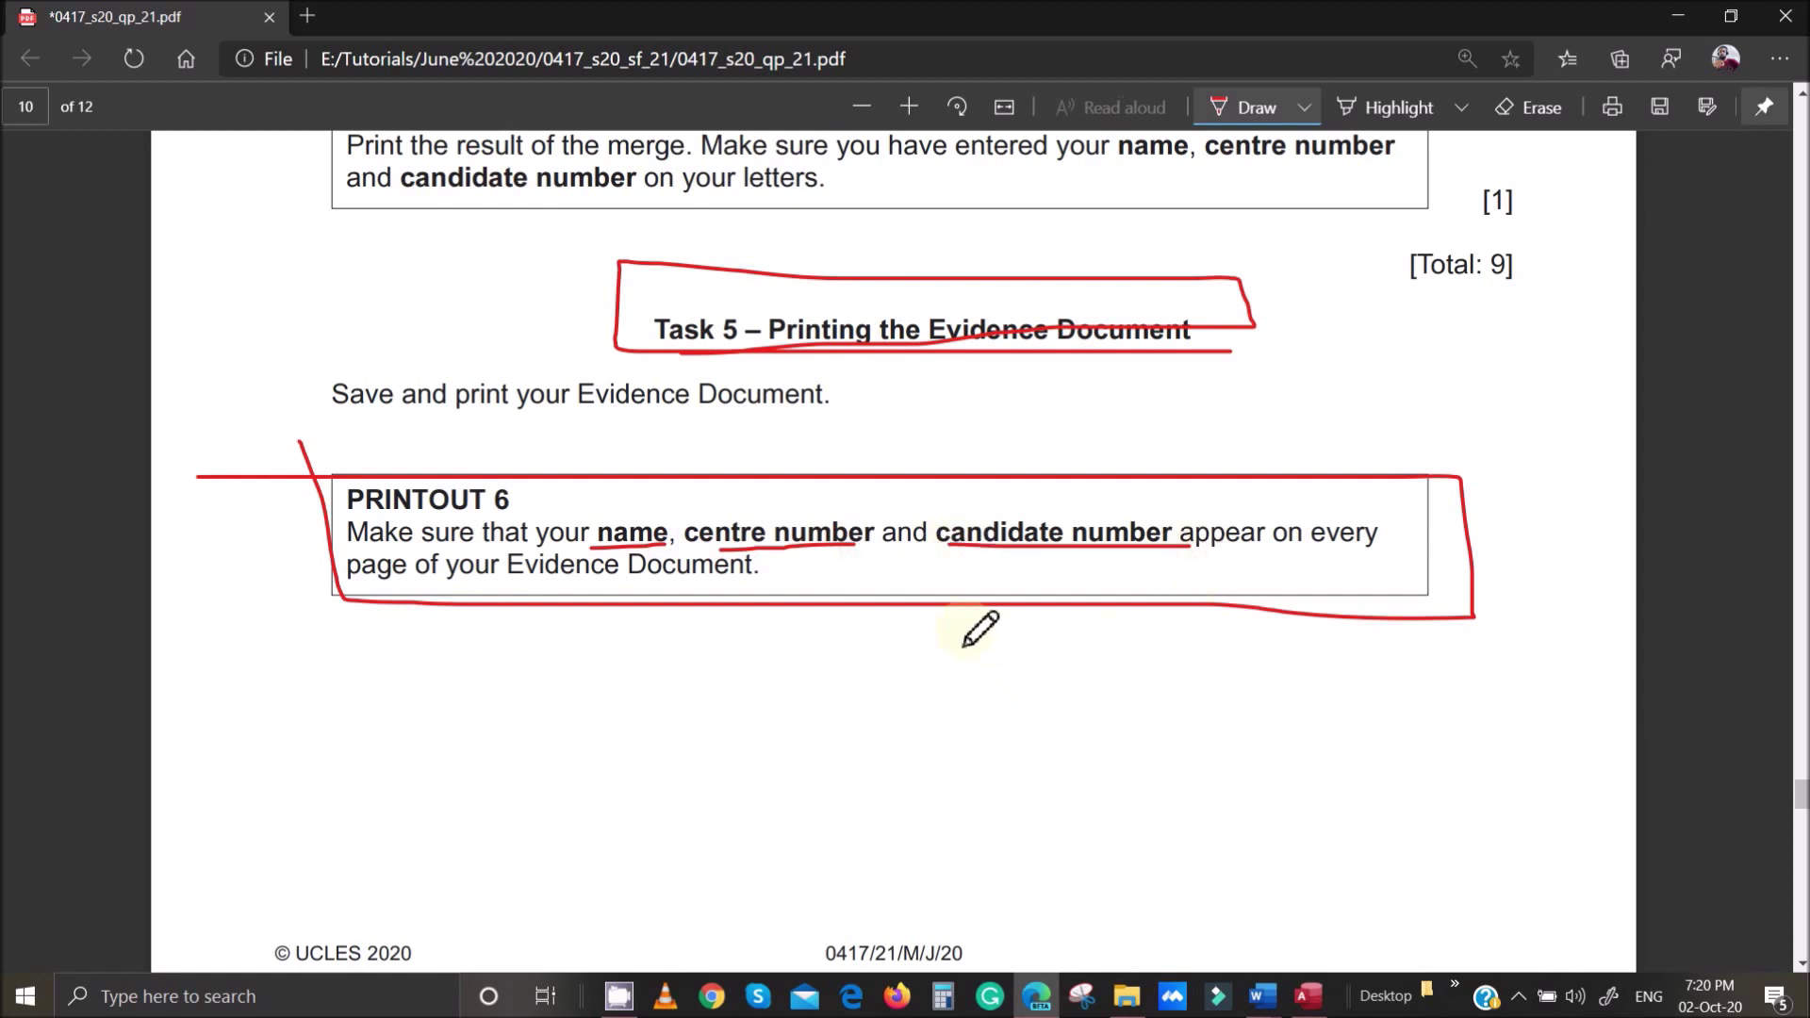
scroll(973, 626, down, 10)
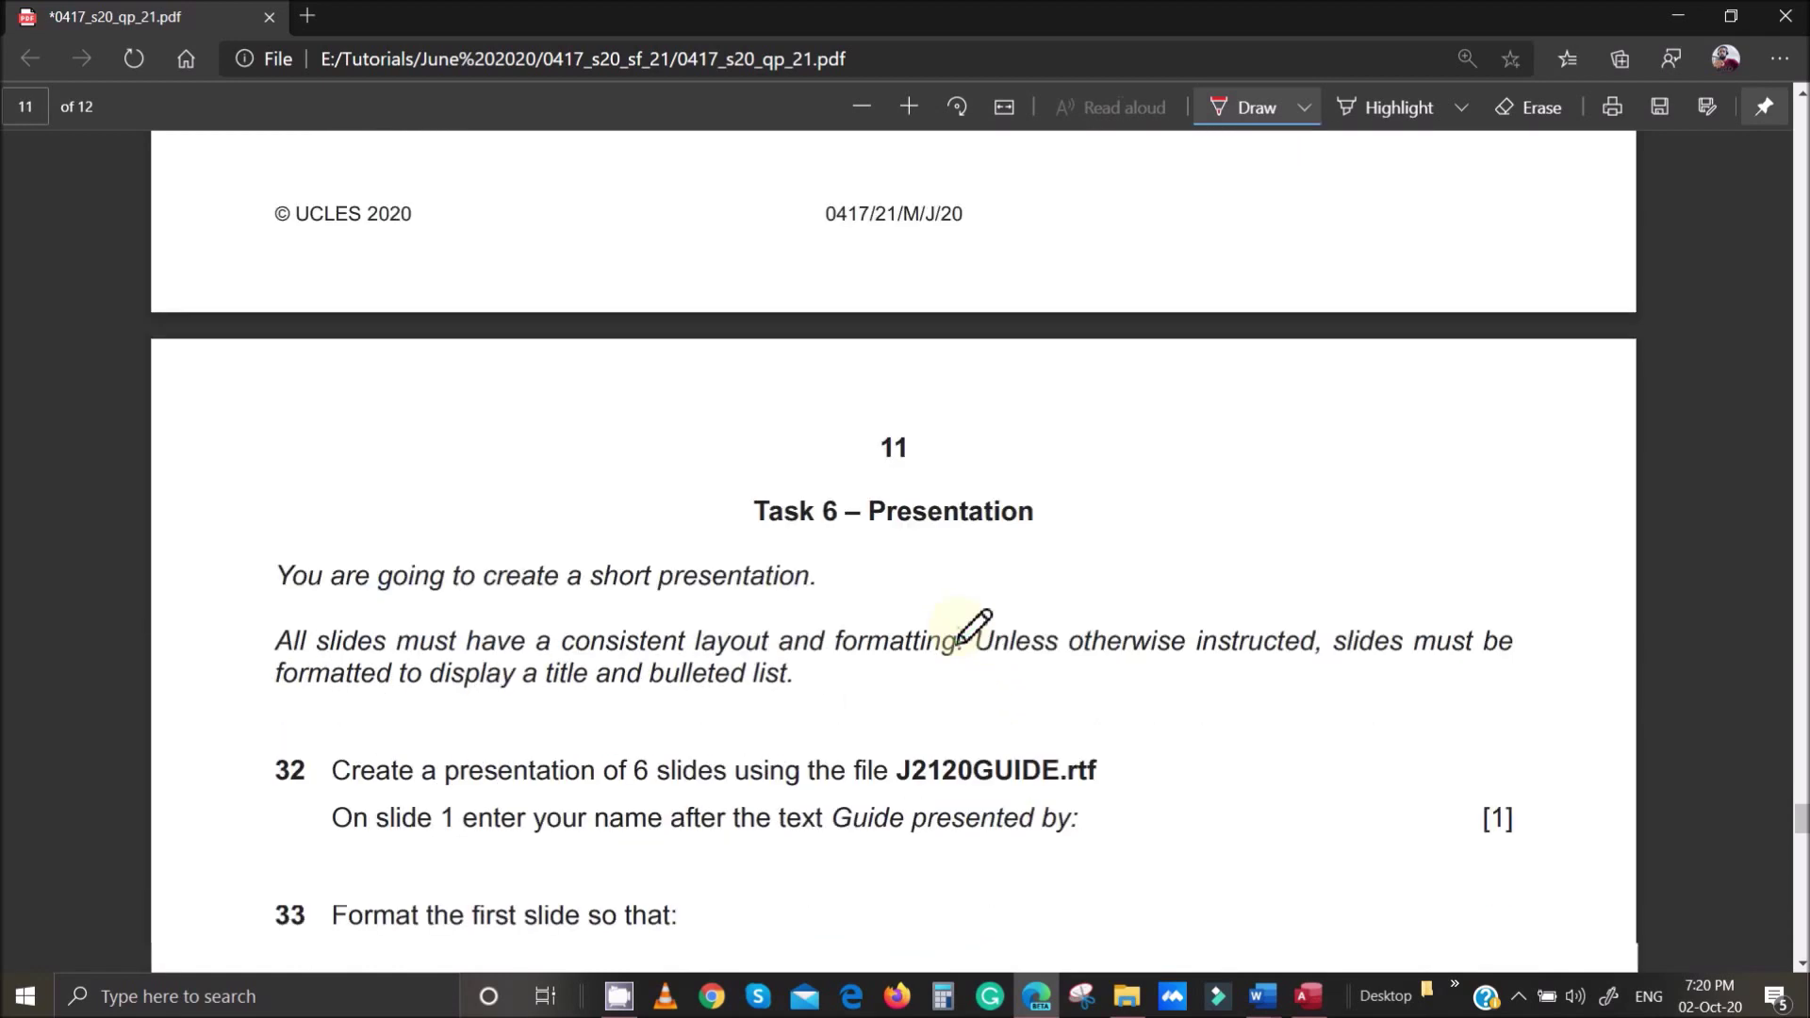